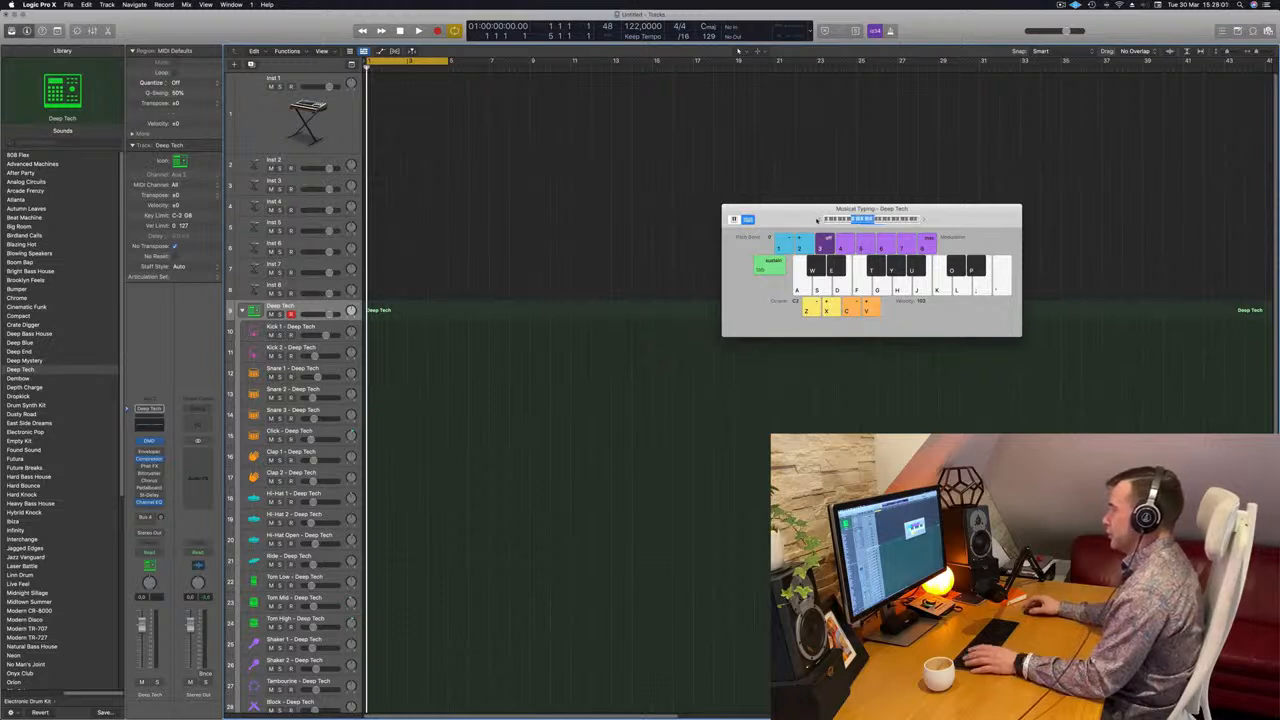
Record a one-bar kick pattern on the Deep Tech drum track and open the recorded region in the Piano Roll
key(r)
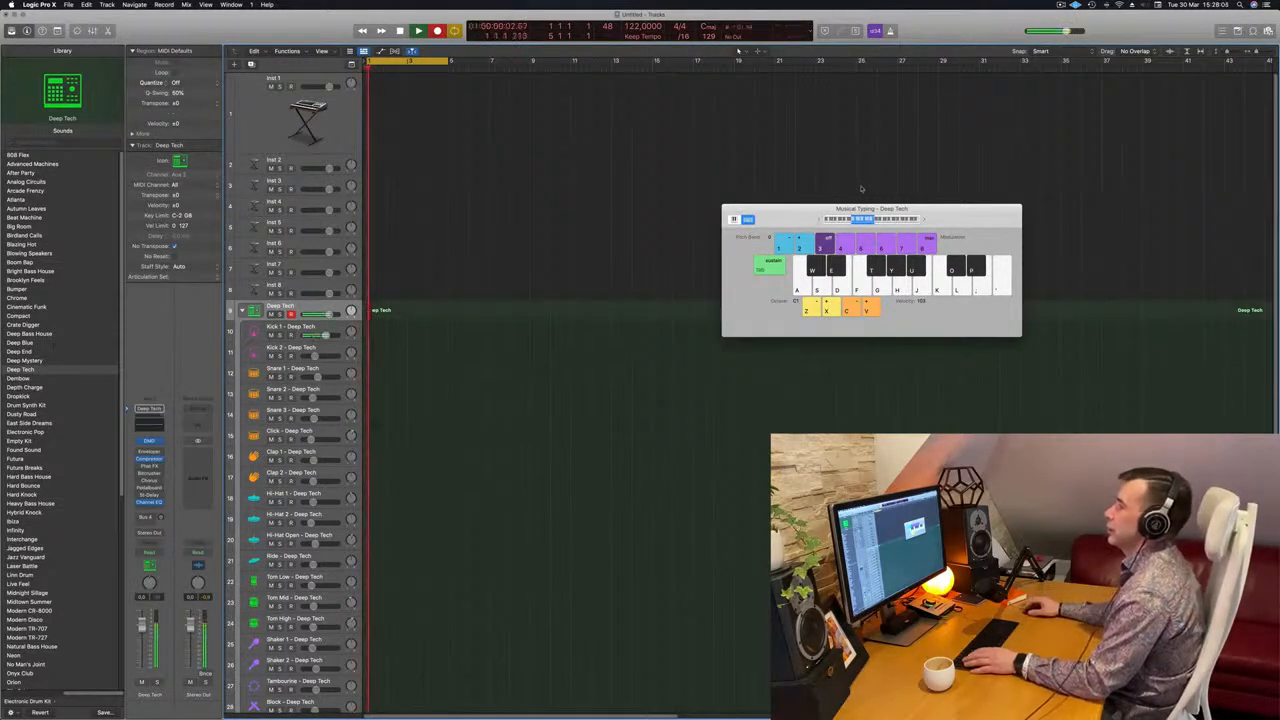
key(a)
key(space)
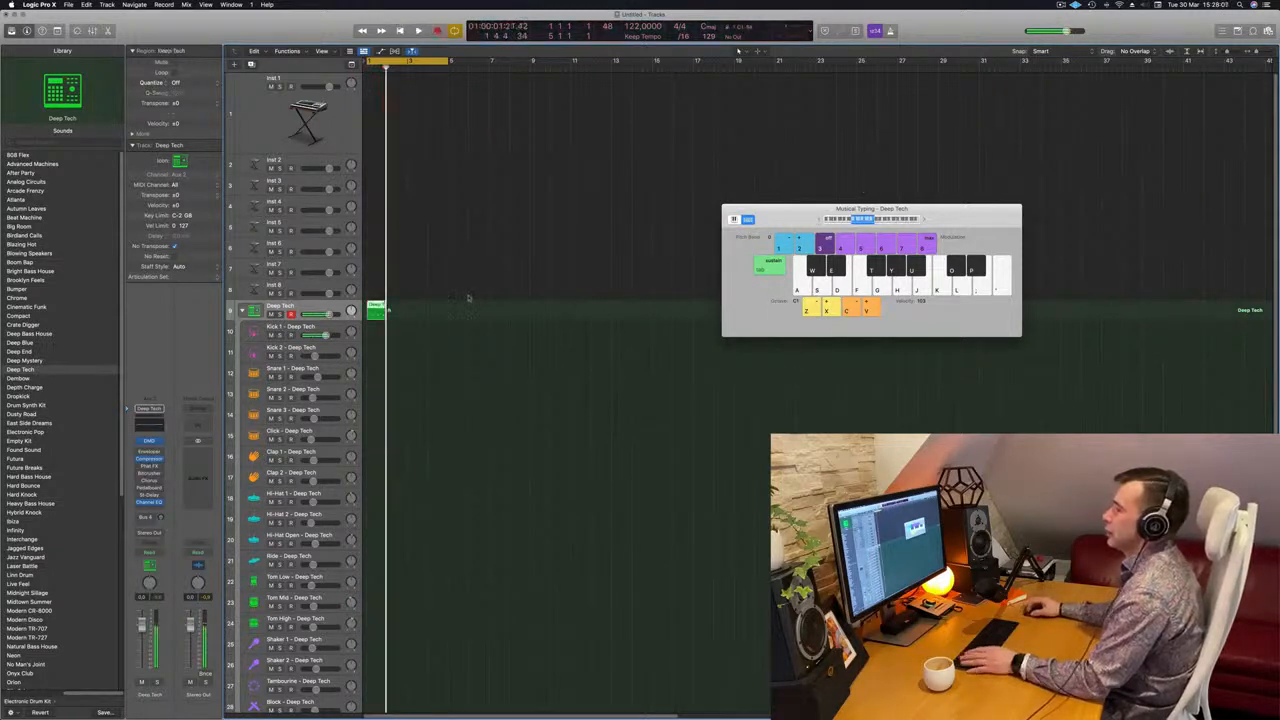
double_click(375, 306)
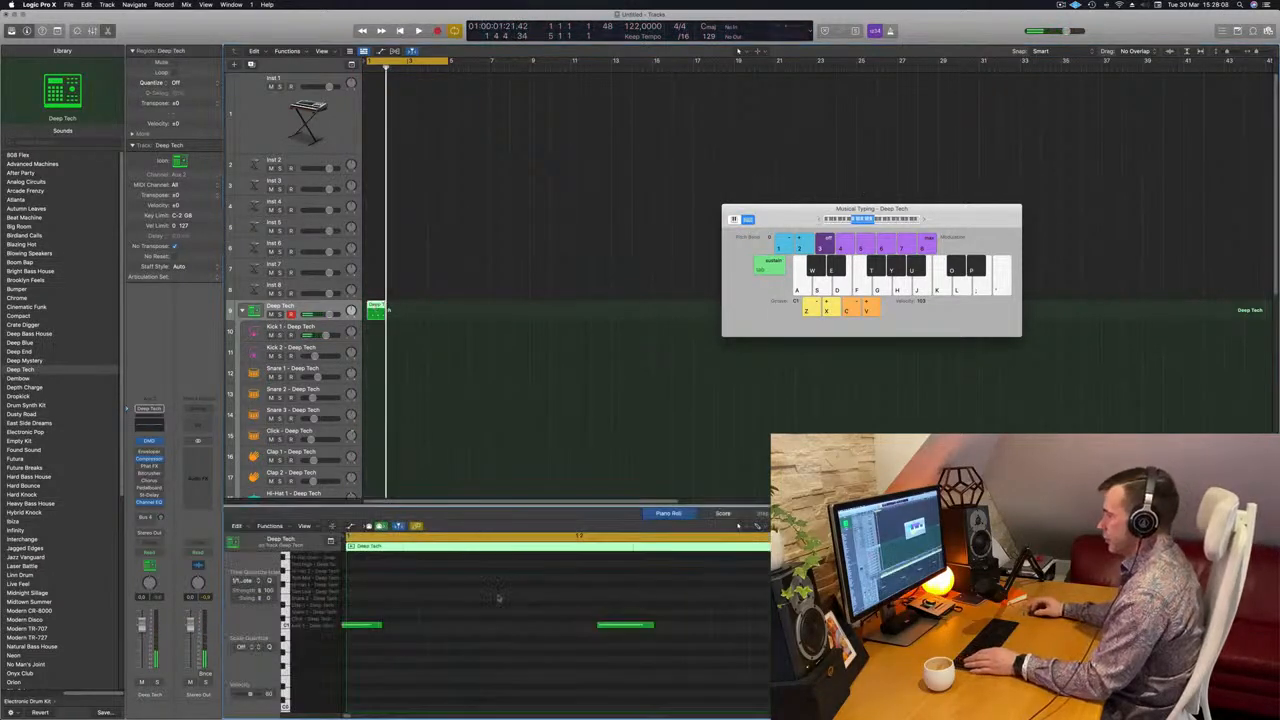
Align the recorded kick notes to the beats in the Piano Roll and play the region back
click(649, 630)
scroll(690, 636, down, 2)
click(690, 636)
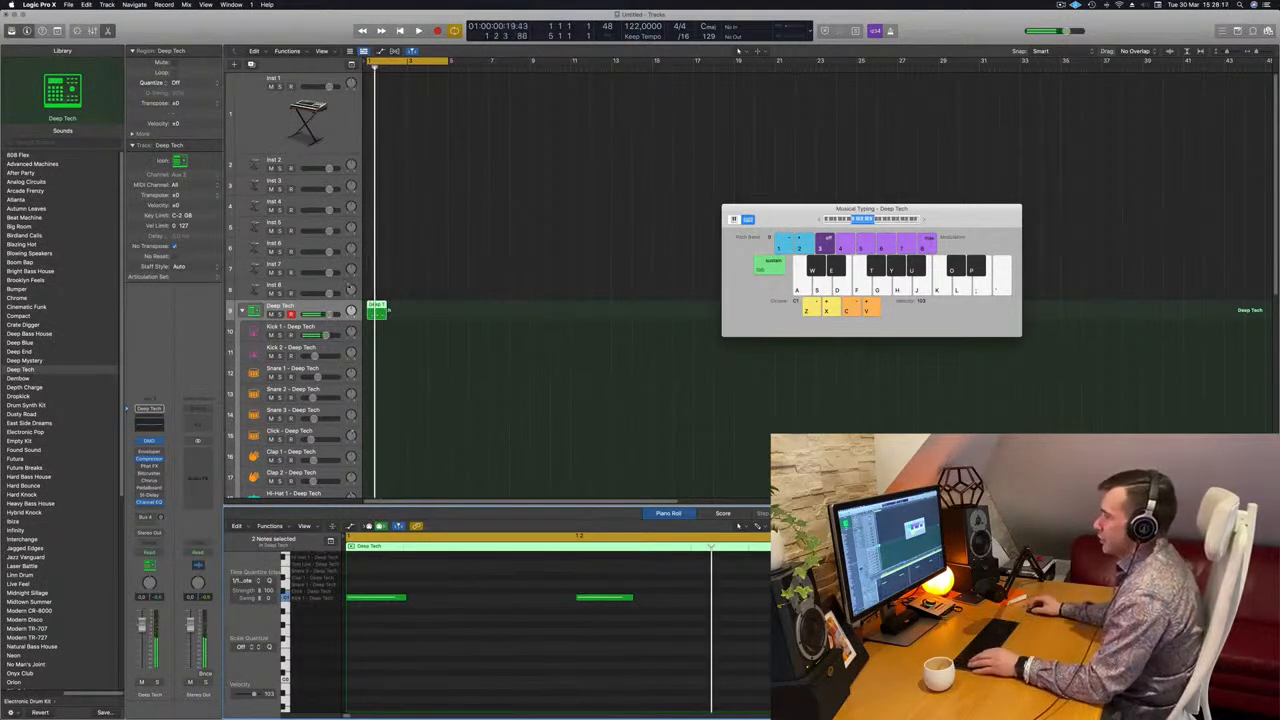
Move the region to the Kick 1 track and transpose its four notes to E1, then one octave down
drag(380, 311, 378, 328)
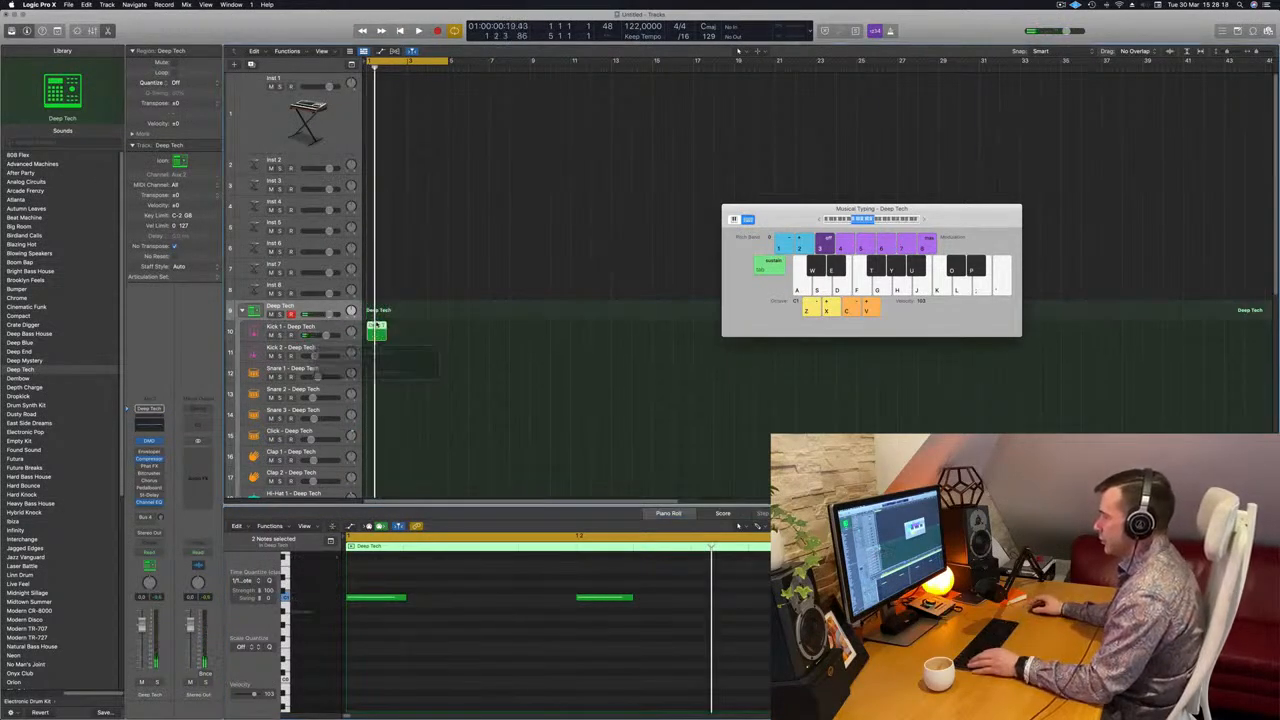
drag(602, 611, 388, 624)
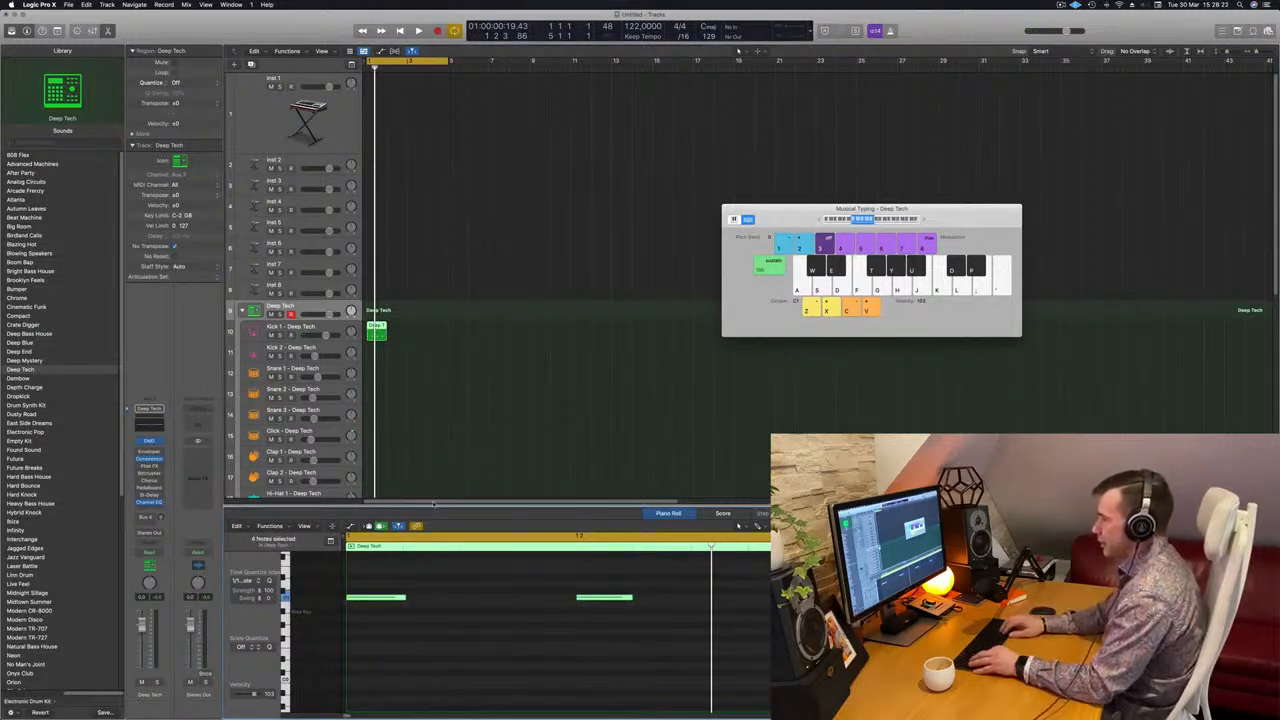
key(alt+Up)
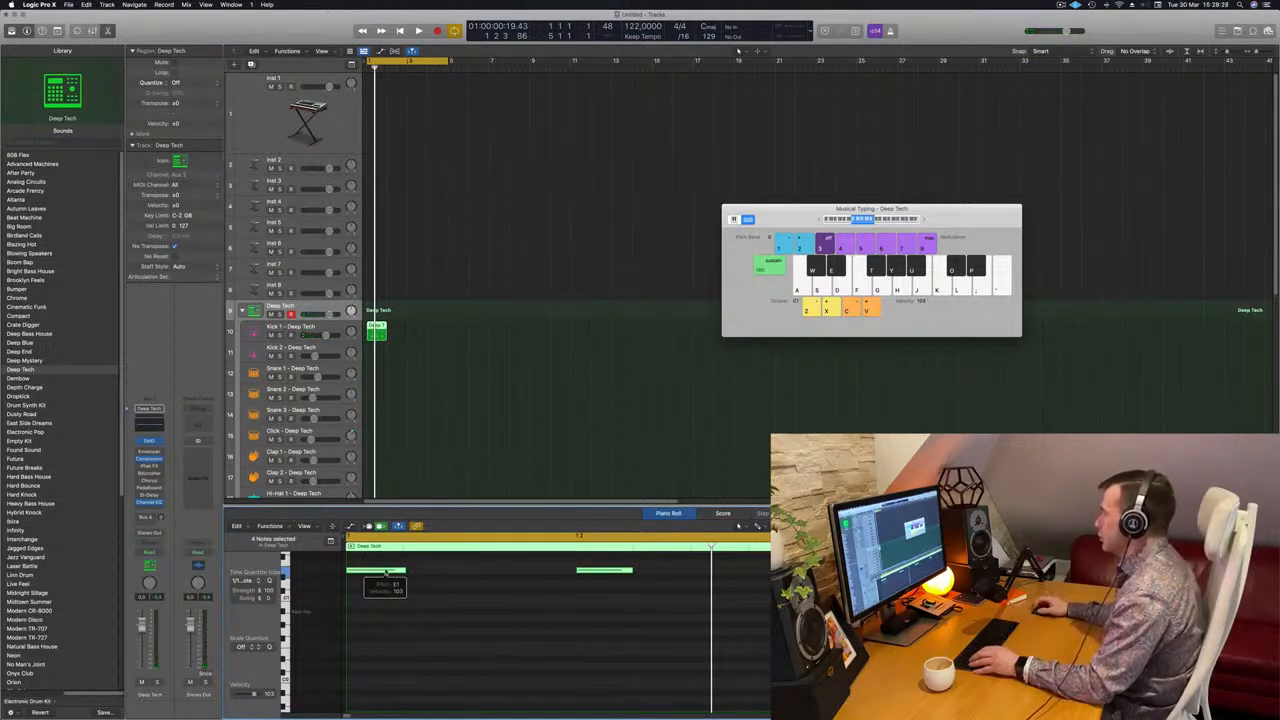
click(388, 607)
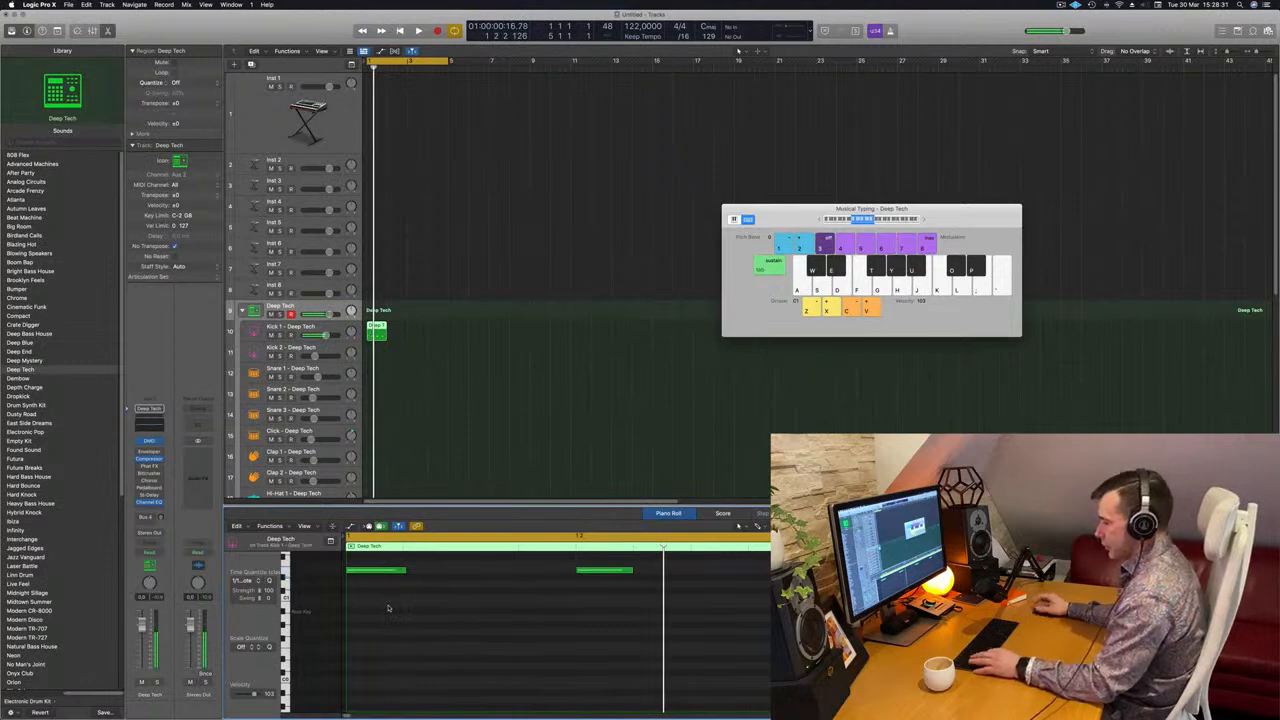
scroll(388, 607, up, 3)
key(space)
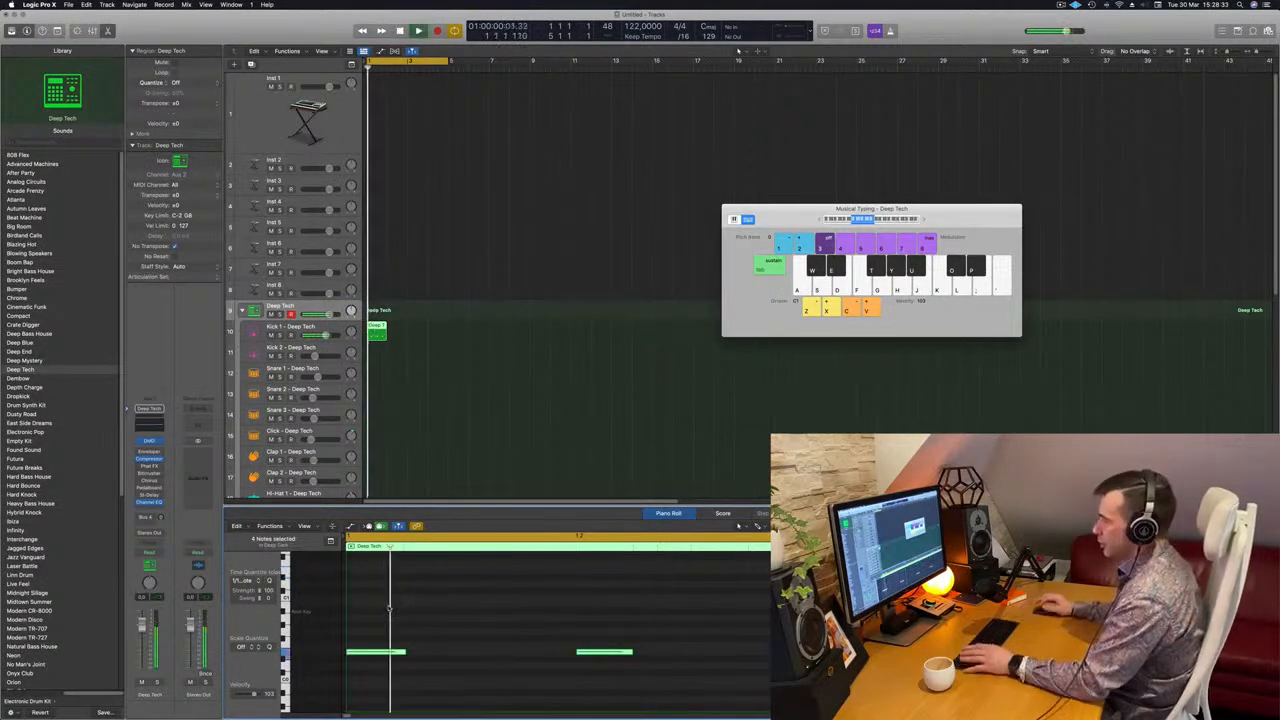
key(space)
Repeat the one-bar Kick 1 region to fill four bars and play back the loop
drag(377, 331, 444, 334)
key(space)
scroll(500, 300, down, 2)
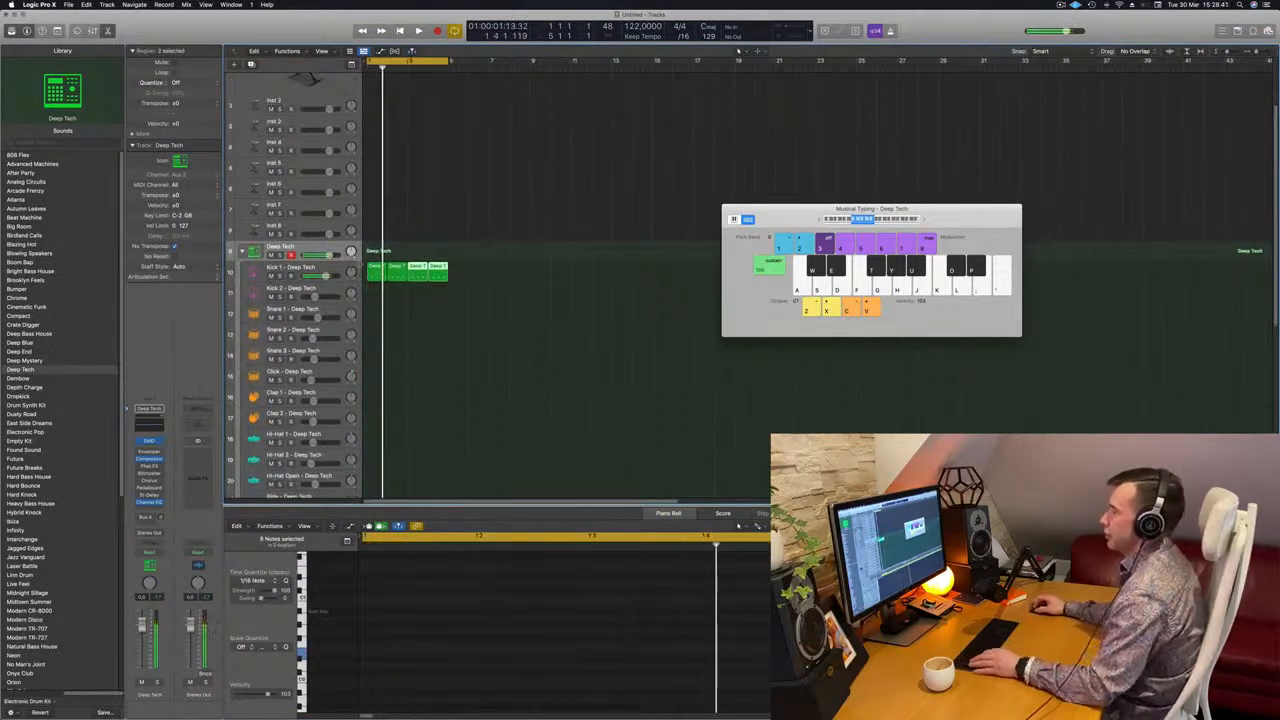
Copy the first Kick 1 region to the Snare 1 track and reduce the copy to two notes
click(373, 267)
drag(373, 267, 376, 316)
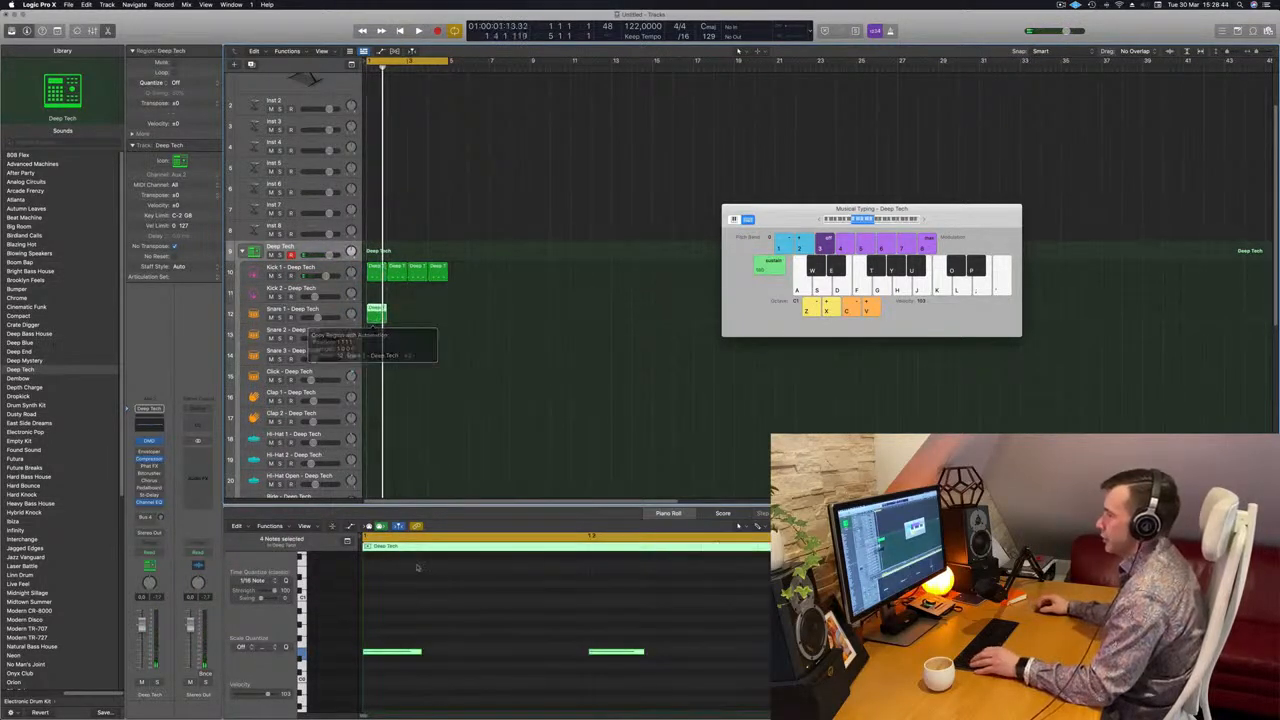
click(391, 652)
key(super+a)
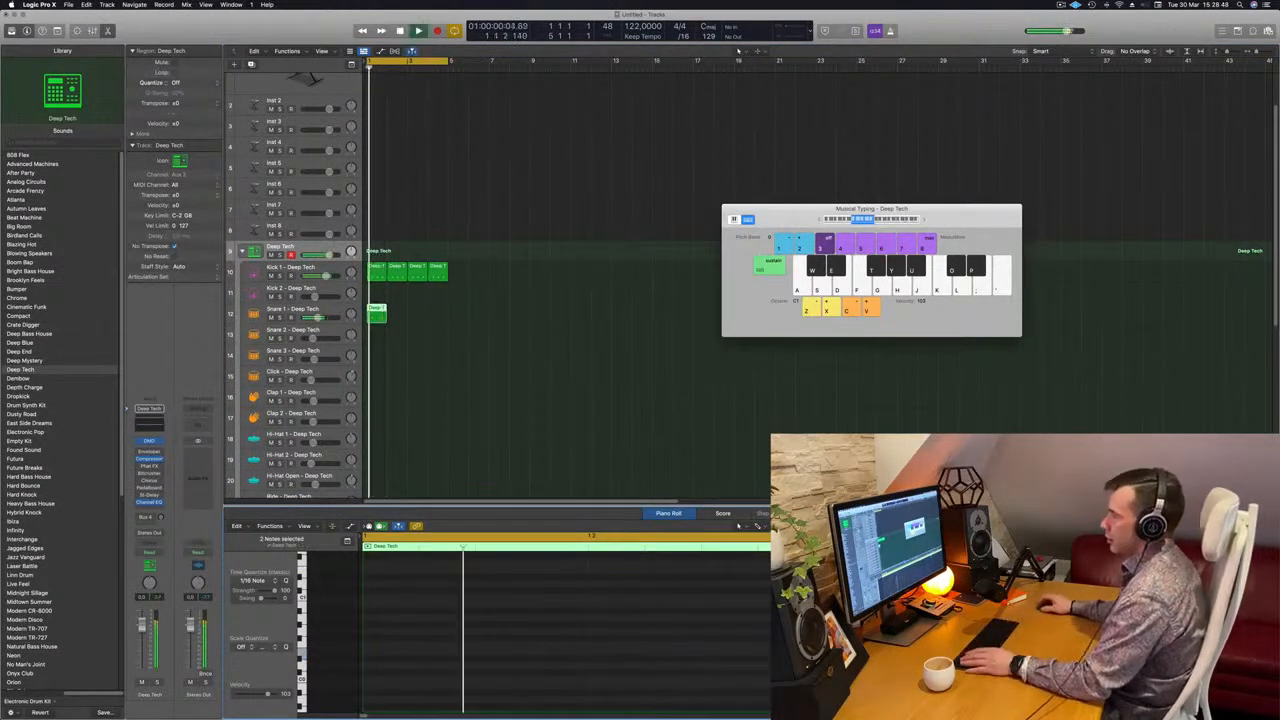
Repeat the Snare 1 region to fill four bars and play it with the kick
drag(376, 310, 421, 318)
shift+click(379, 308)
key(space)
scroll(477, 277, down, 4)
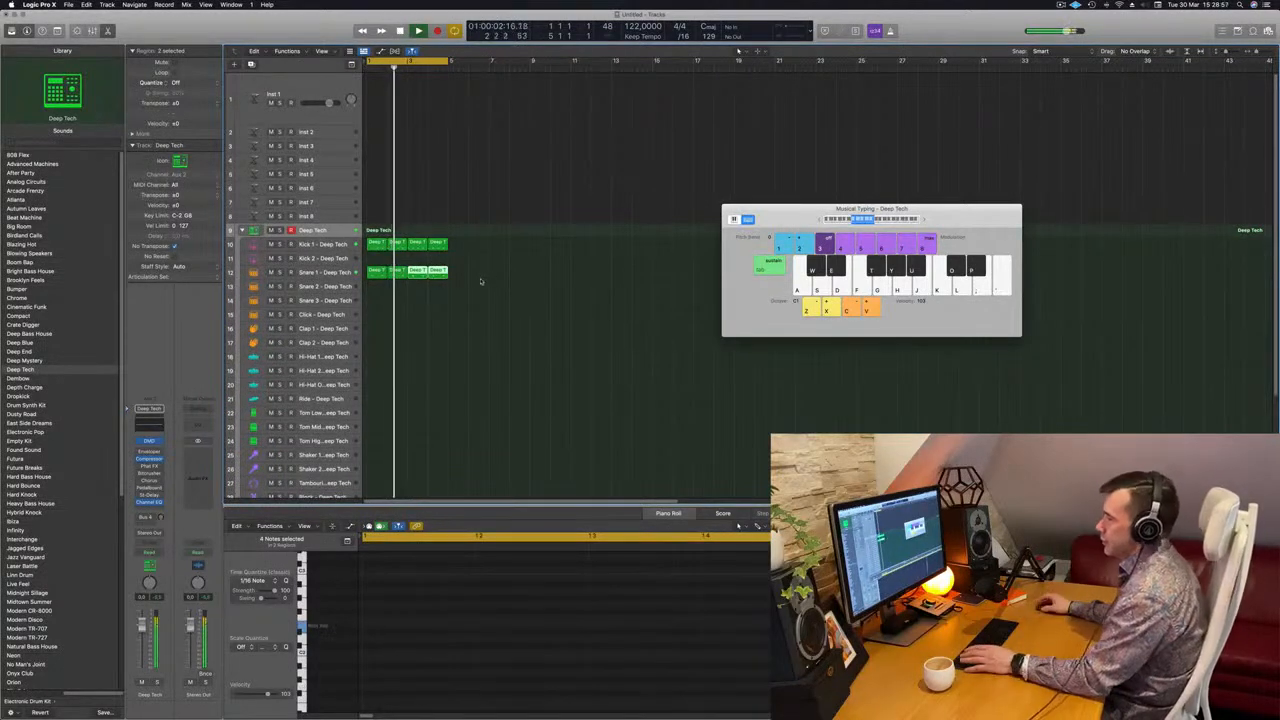
Copy the first Kick 1 region to the Hi-Hat Open track and select its four notes in the Piano Roll
drag(376, 245, 378, 392)
drag(402, 572, 1090, 696)
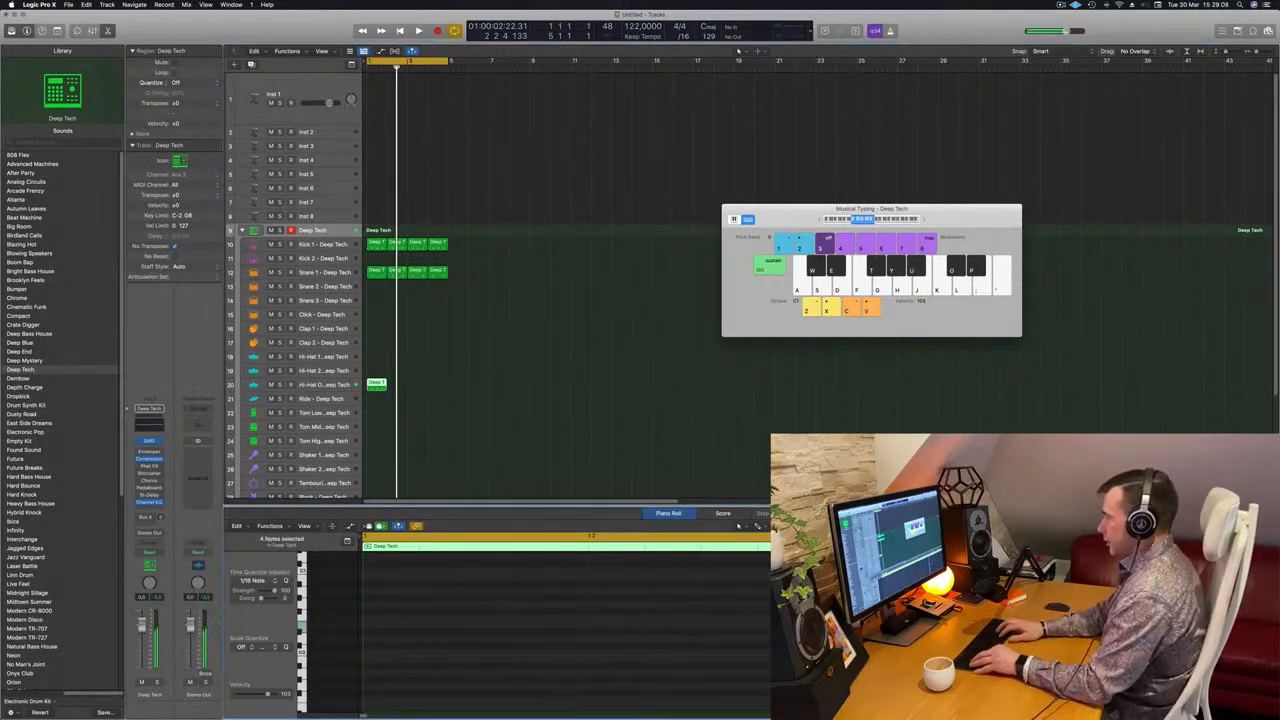
scroll(566, 630, up, 3)
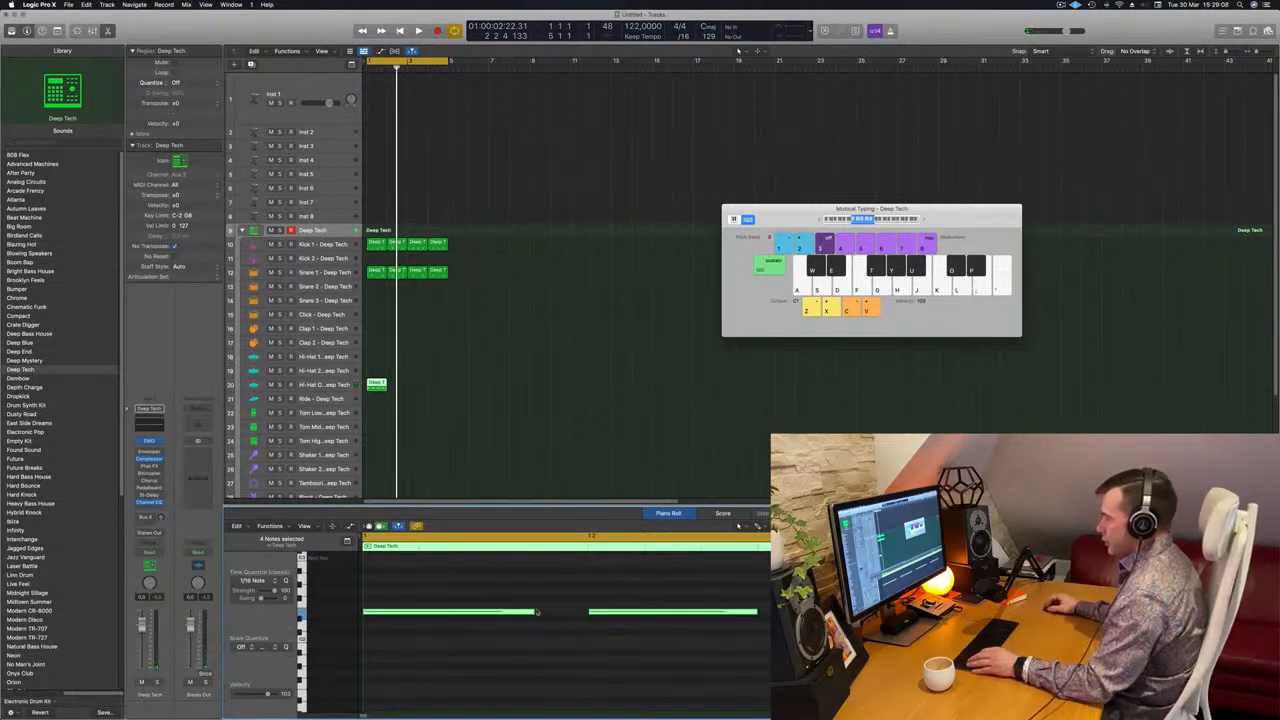
Shorten the open hi-hat notes on the off-beats and repeat the region to fill four bars
drag(532, 611, 500, 618)
key(space)
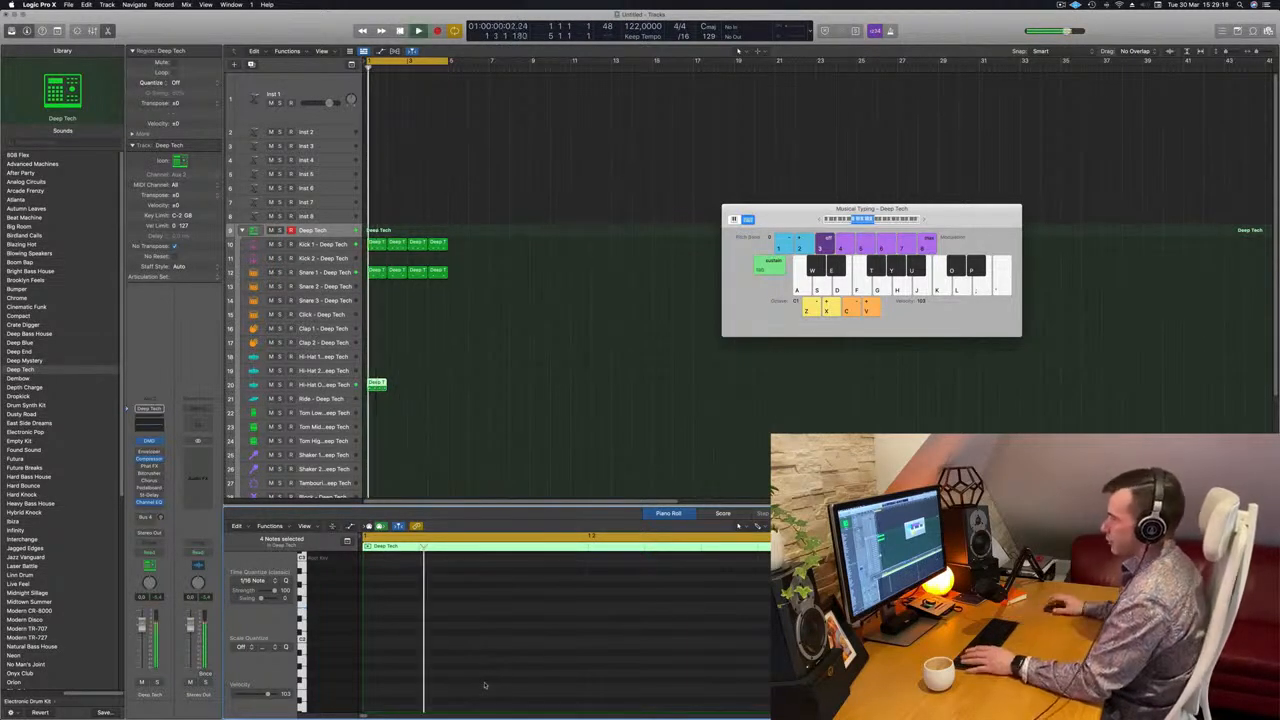
mouse_move(378, 382)
mouse_down()
mouse_move(434, 389)
mouse_move(377, 391)
mouse_up()
key(space)
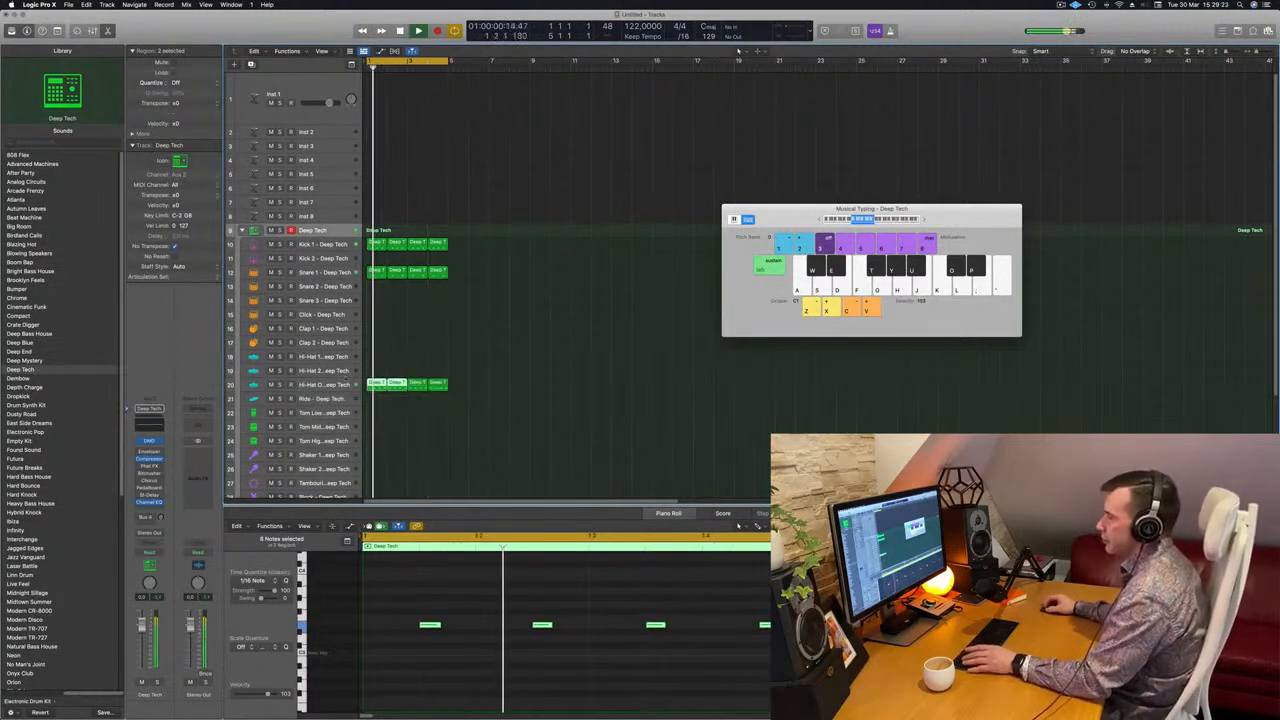
Lower the Hi-Hat Open track's volume to about -14.4 dB and play back the beat
click(344, 384)
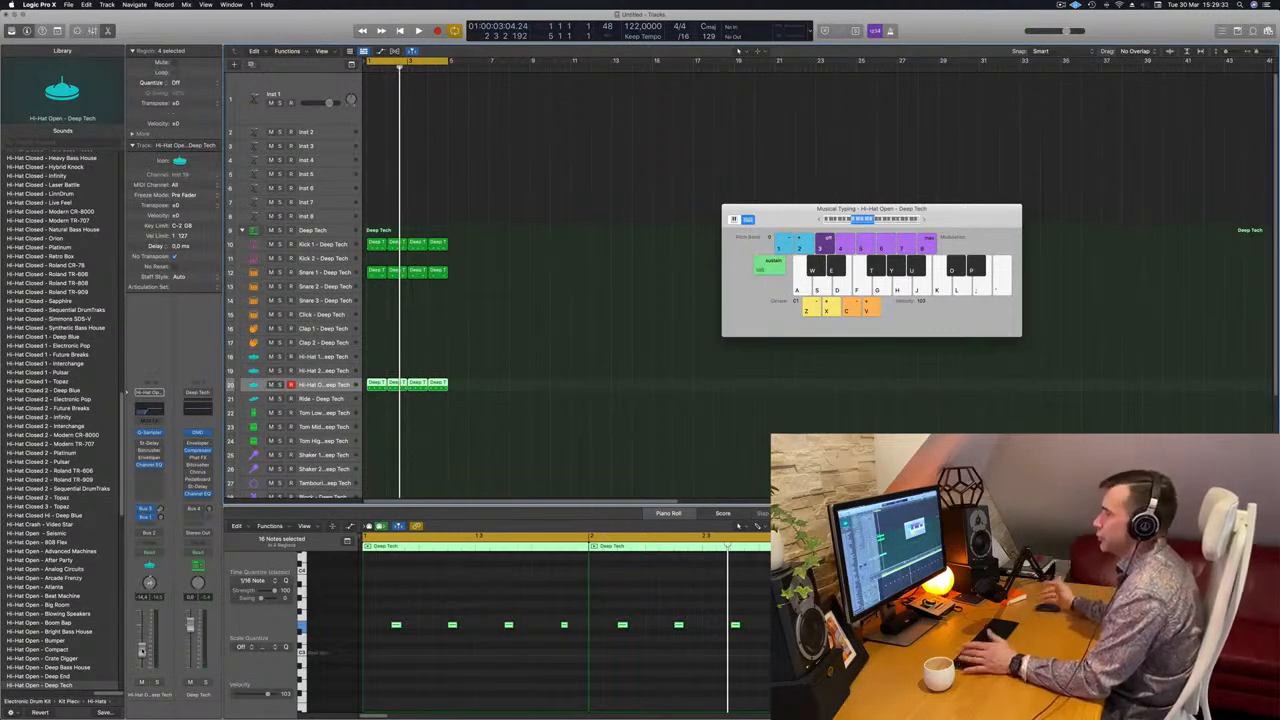
key(space)
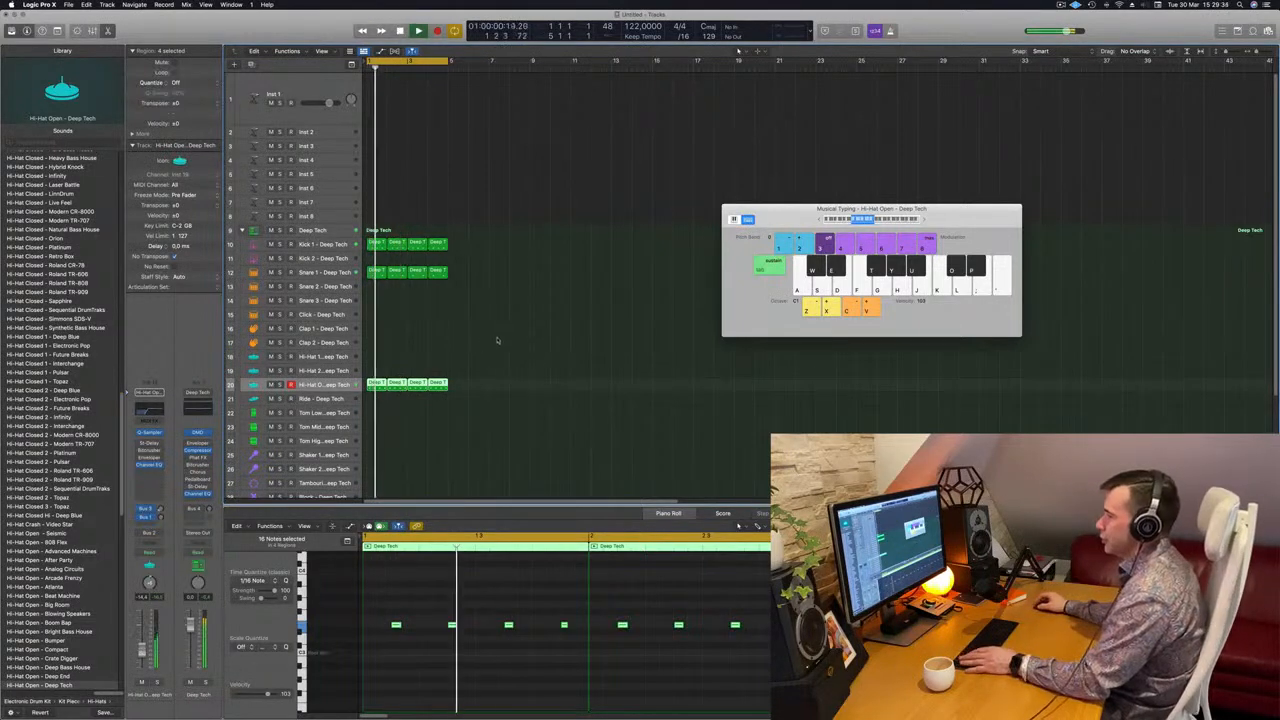
scroll(521, 278, down, 2)
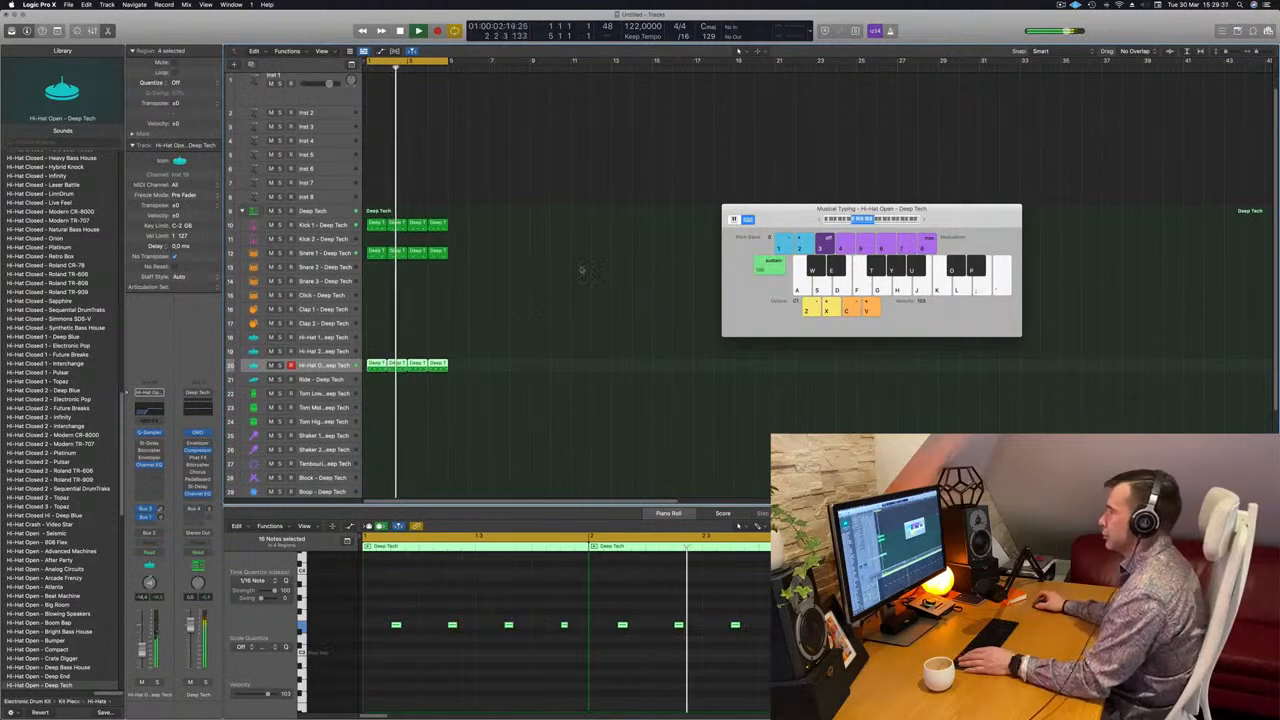
Insert the Alchemy synthesizer on the Inst 1 track
scroll(551, 309, up, 2)
click(338, 89)
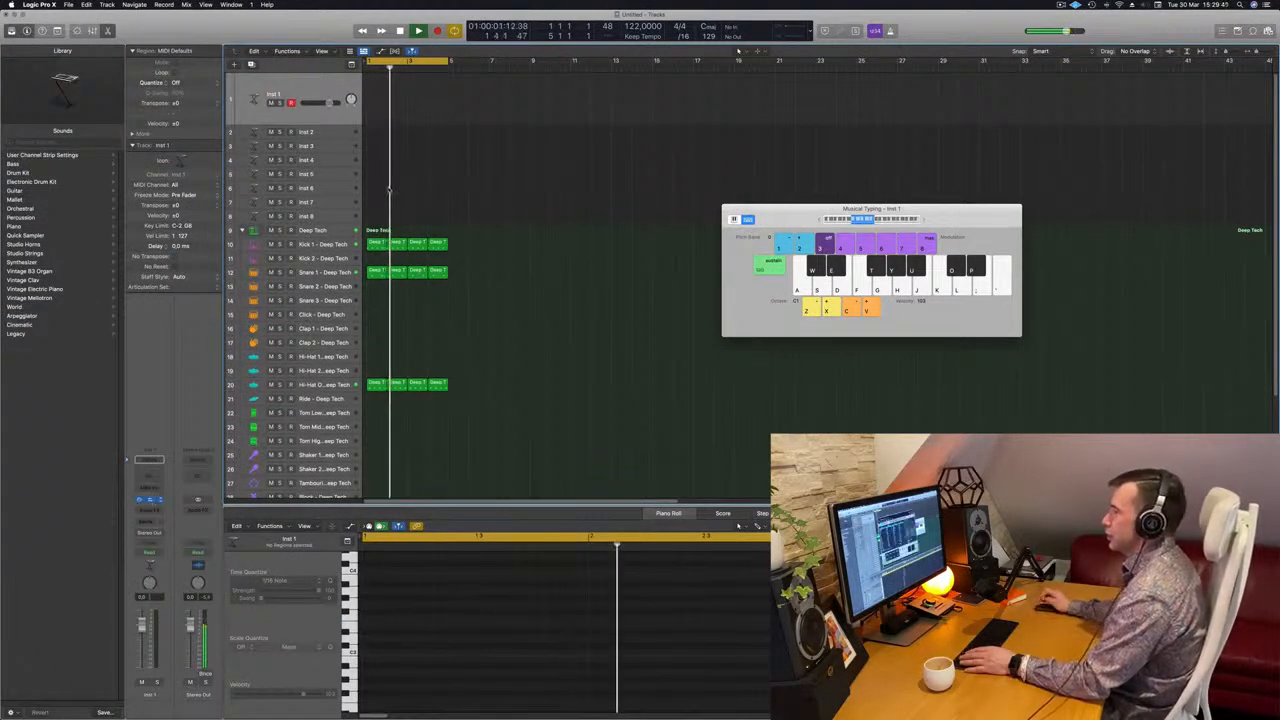
click(148, 499)
Filter Alchemy's presets to the Bass category and load the House Bounce preset
click(411, 220)
click(410, 212)
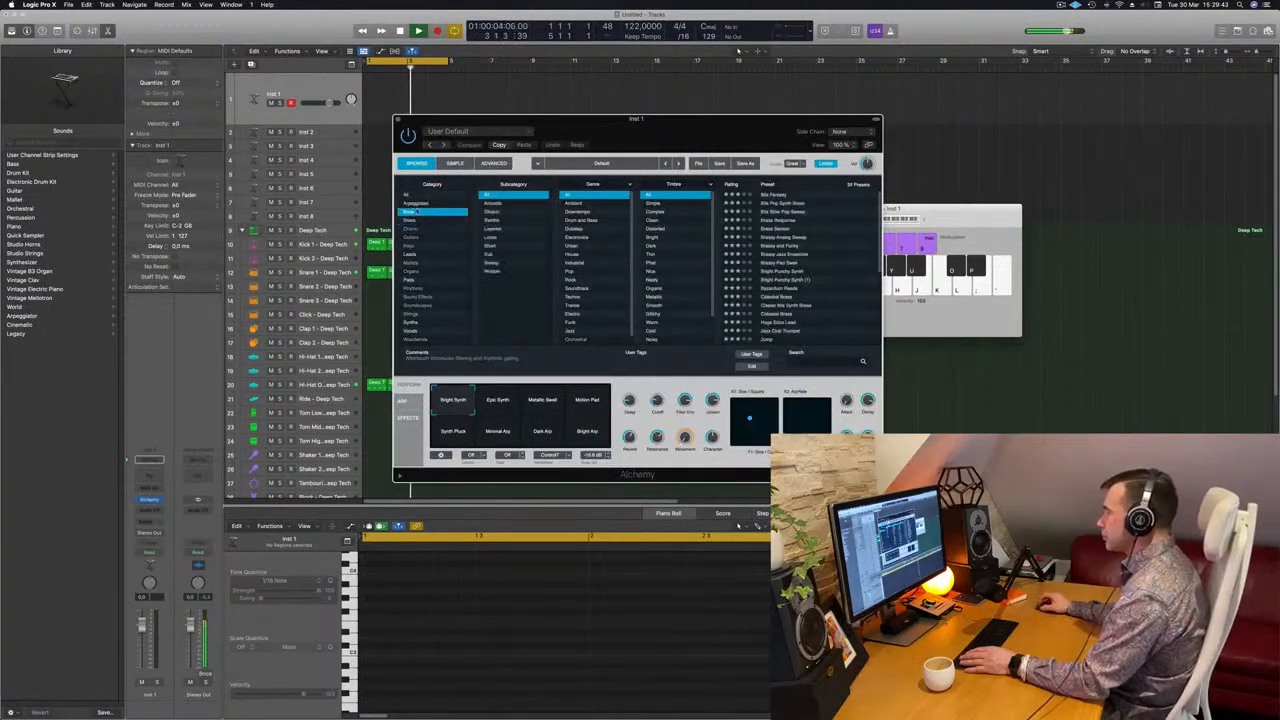
drag(615, 127, 497, 125)
scroll(684, 235, down, 15)
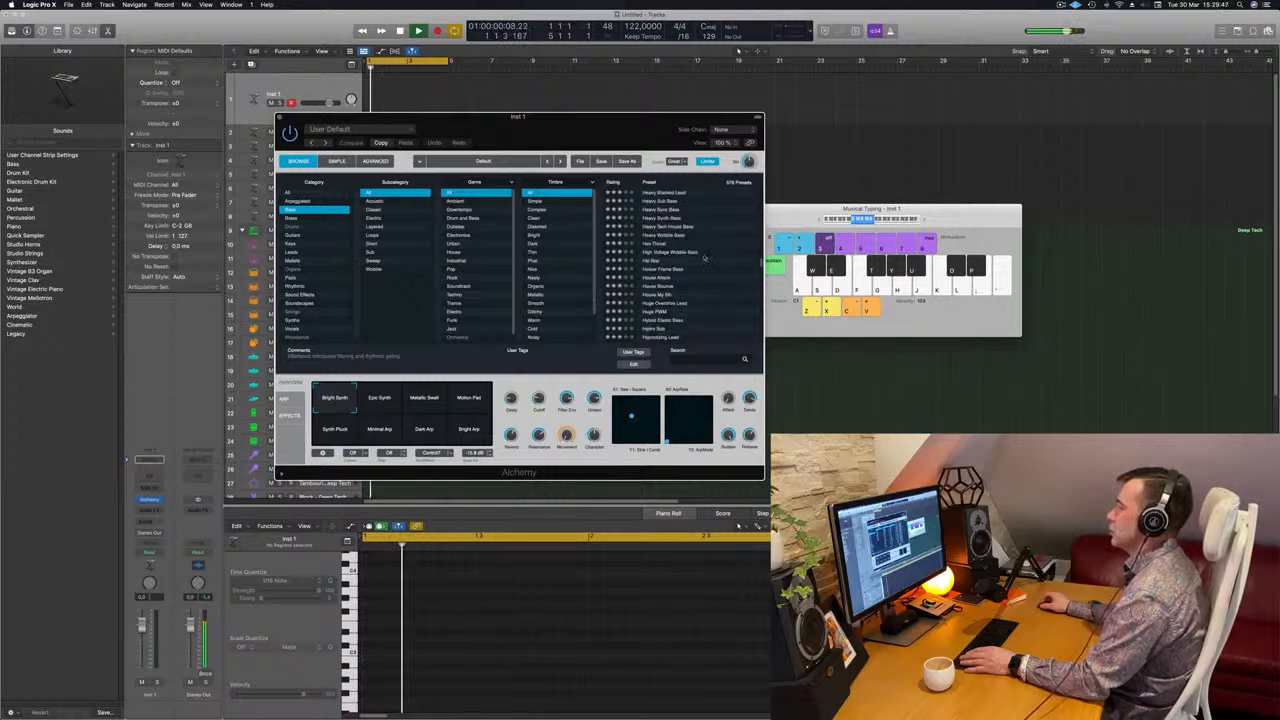
click(659, 286)
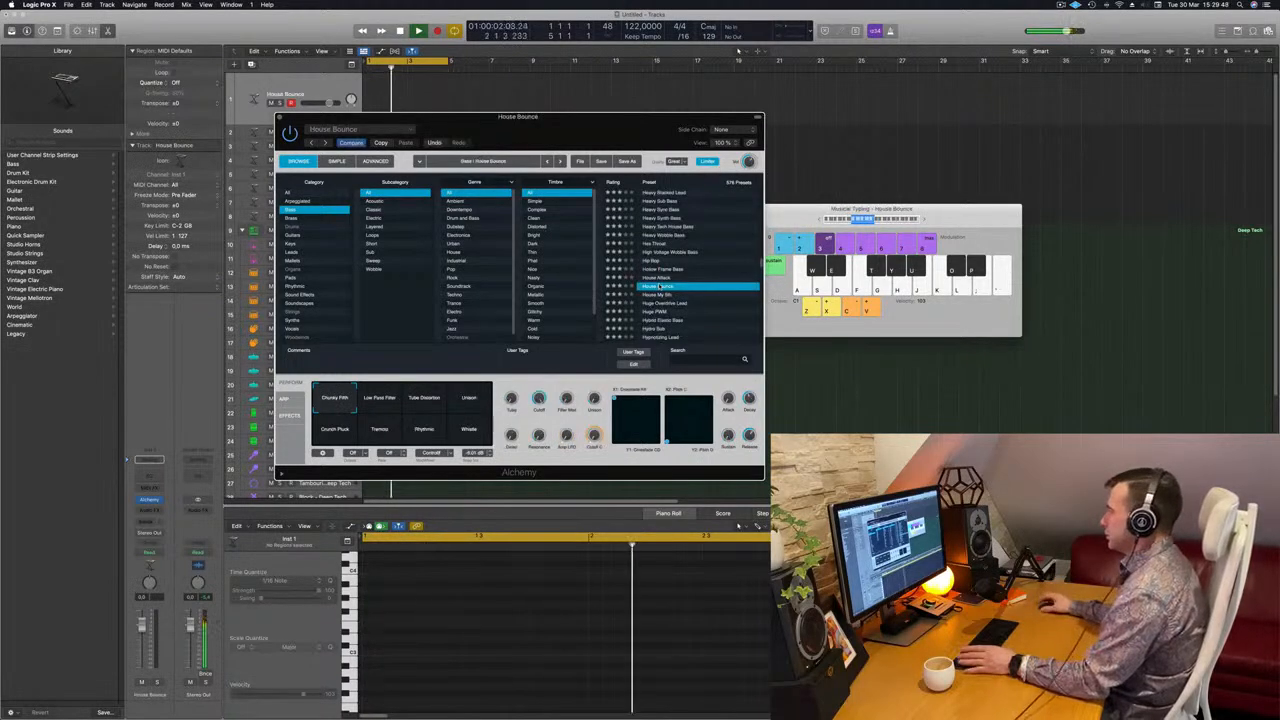
Audition the House Bounce bass over the looping beat with Musical Typing, moving the Alchemy window off the tracks
key(f)
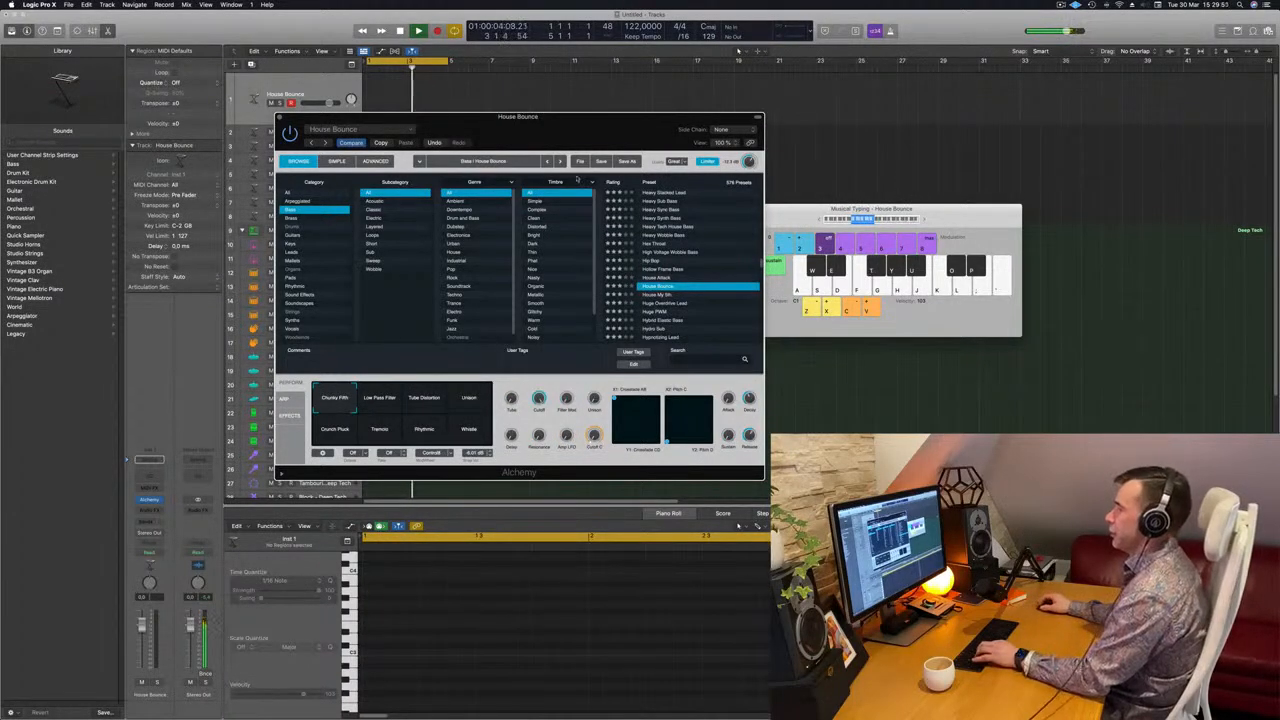
drag(580, 127, 489, 168)
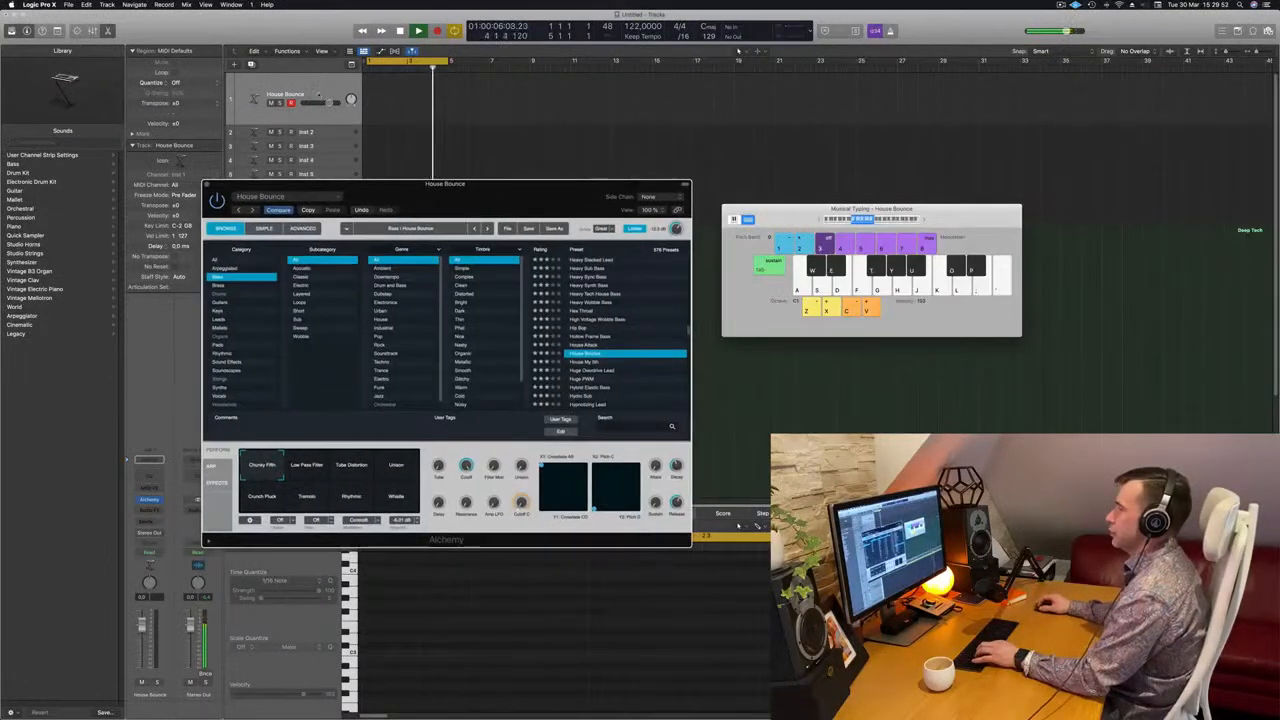
click(319, 94)
key(f)
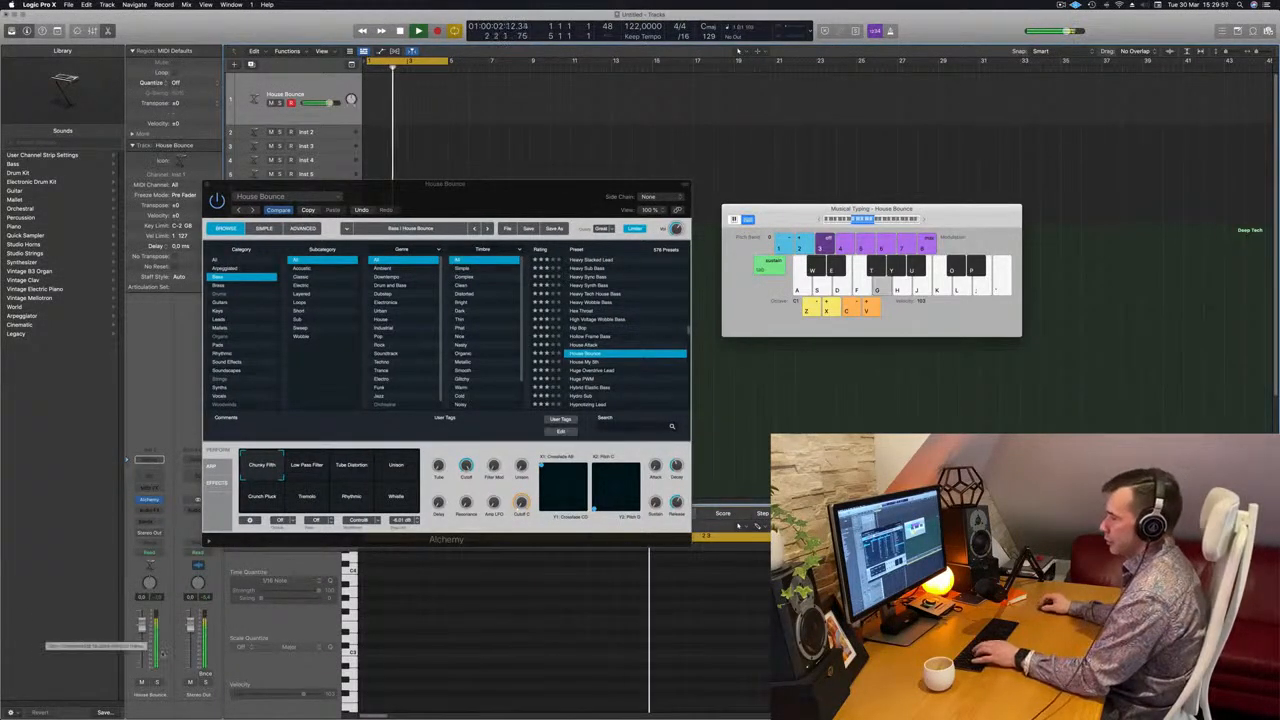
drag(524, 186, 899, 324)
key(g)
key(g)
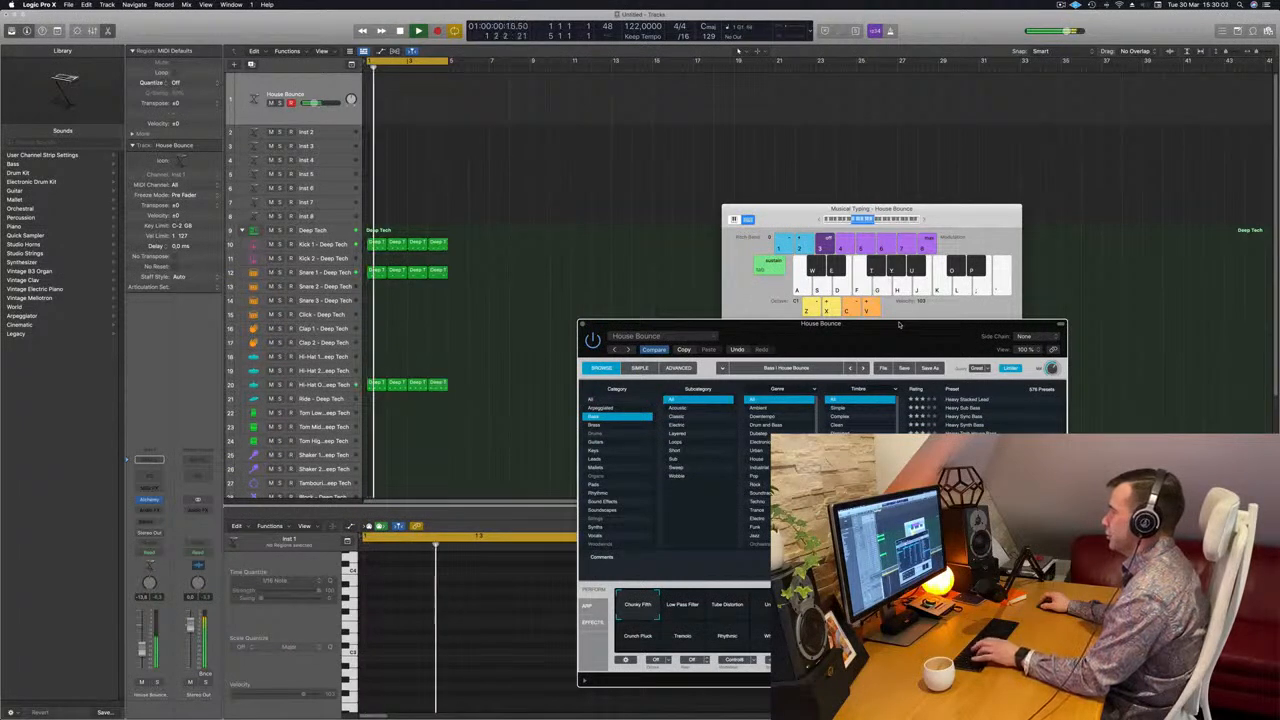
Reposition the Alchemy window and set the House Bounce track's volume to about -8.4 dB
drag(899, 324, 822, 130)
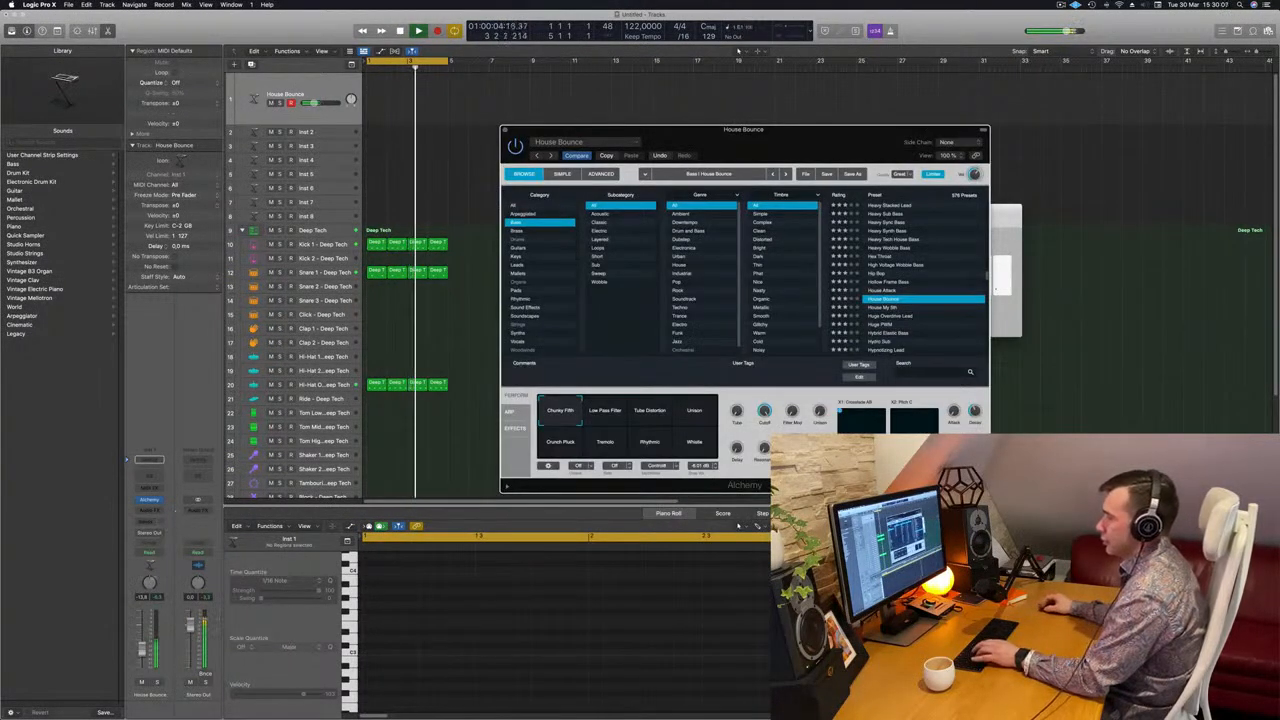
click(812, 106)
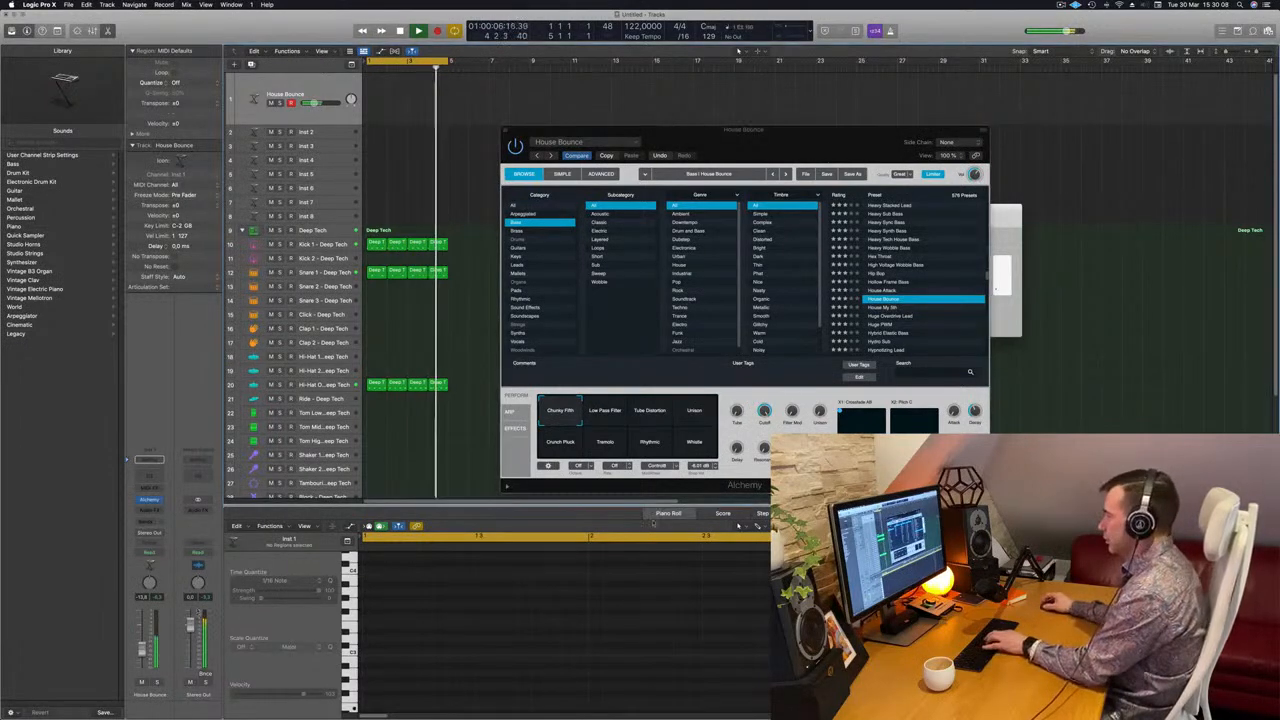
drag(800, 130, 916, 173)
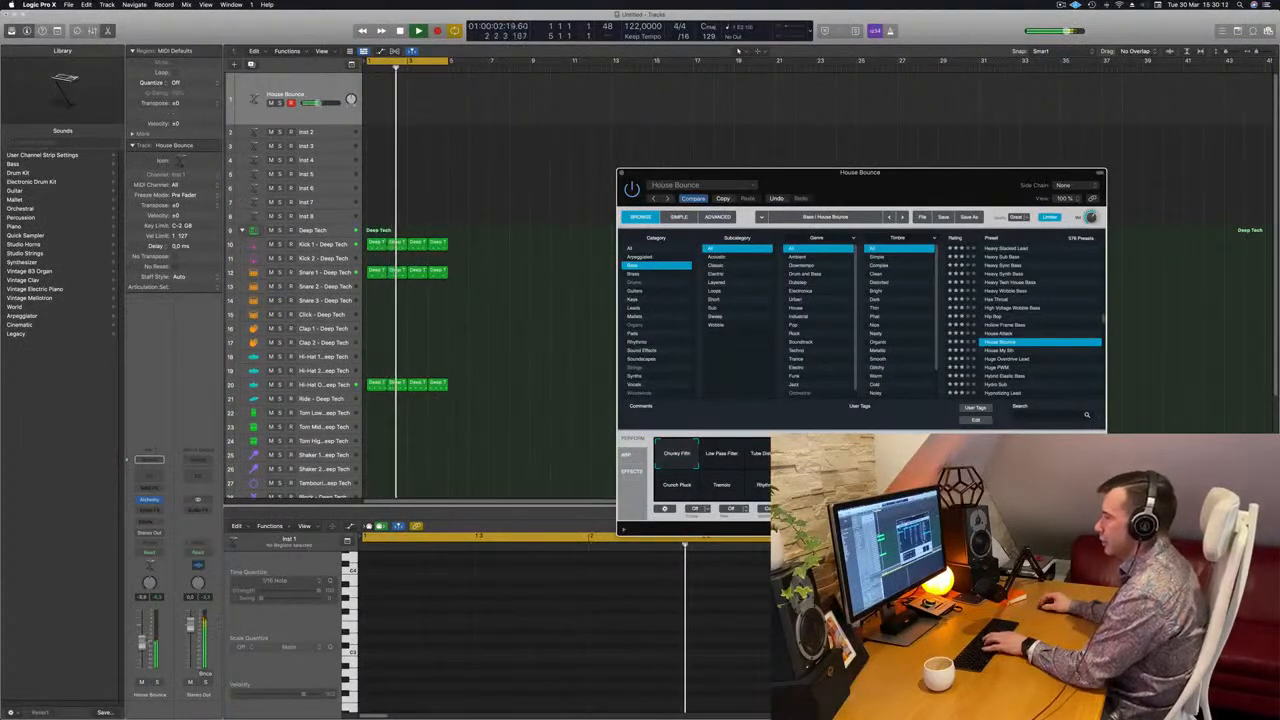
drag(142, 650, 143, 643)
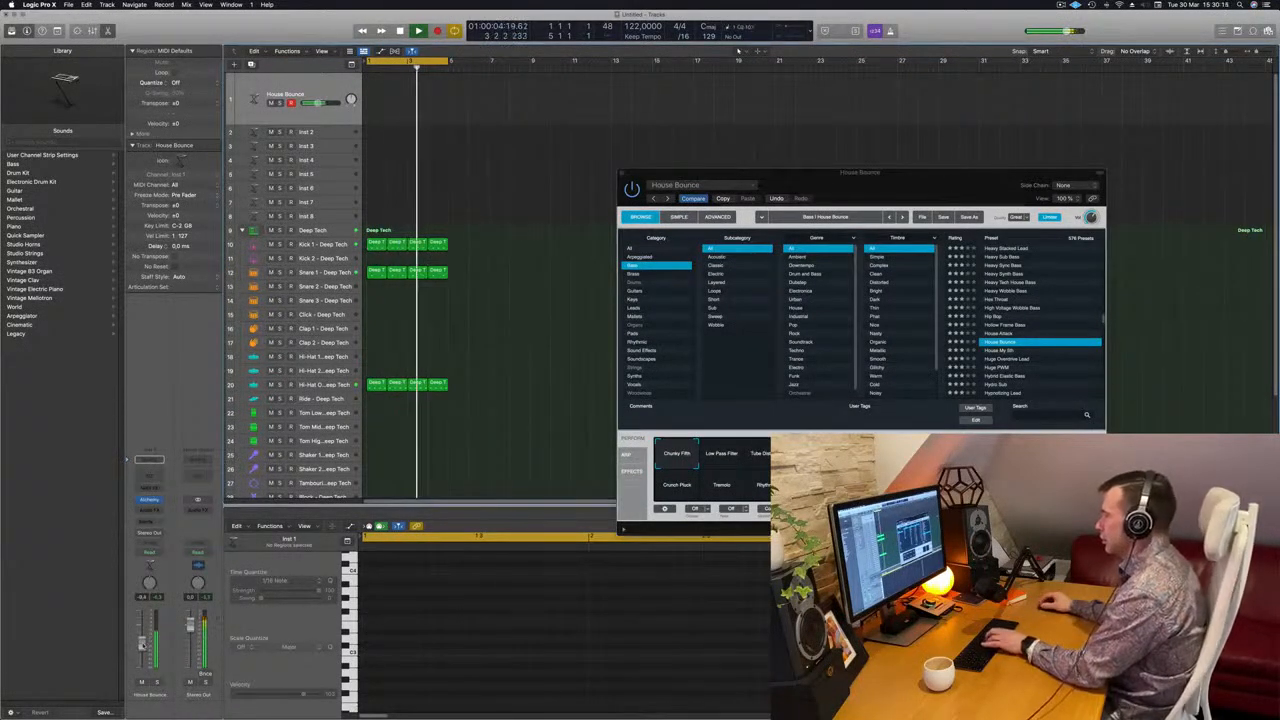
Rearrange the Alchemy and Musical Typing windows and try the Low Pass Filter and Tube Distortion variations, ending on Unison
drag(928, 176, 883, 244)
drag(959, 215, 958, 122)
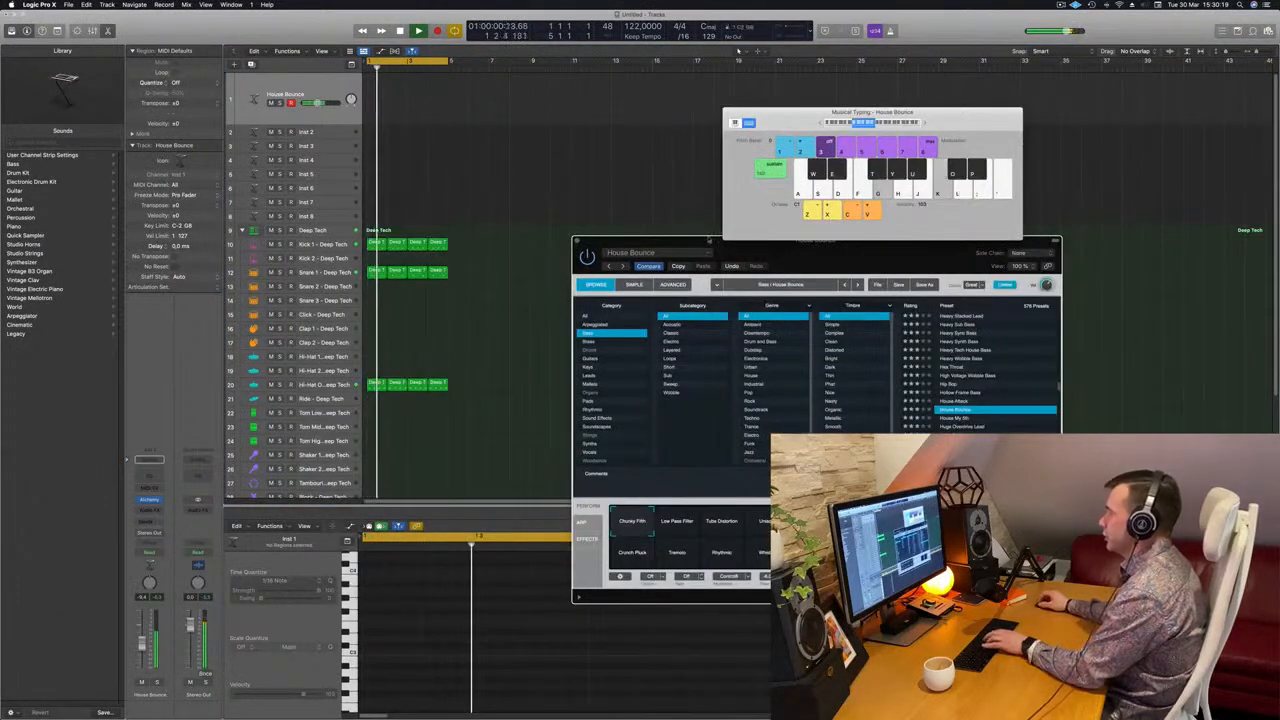
drag(717, 240, 673, 202)
click(625, 485)
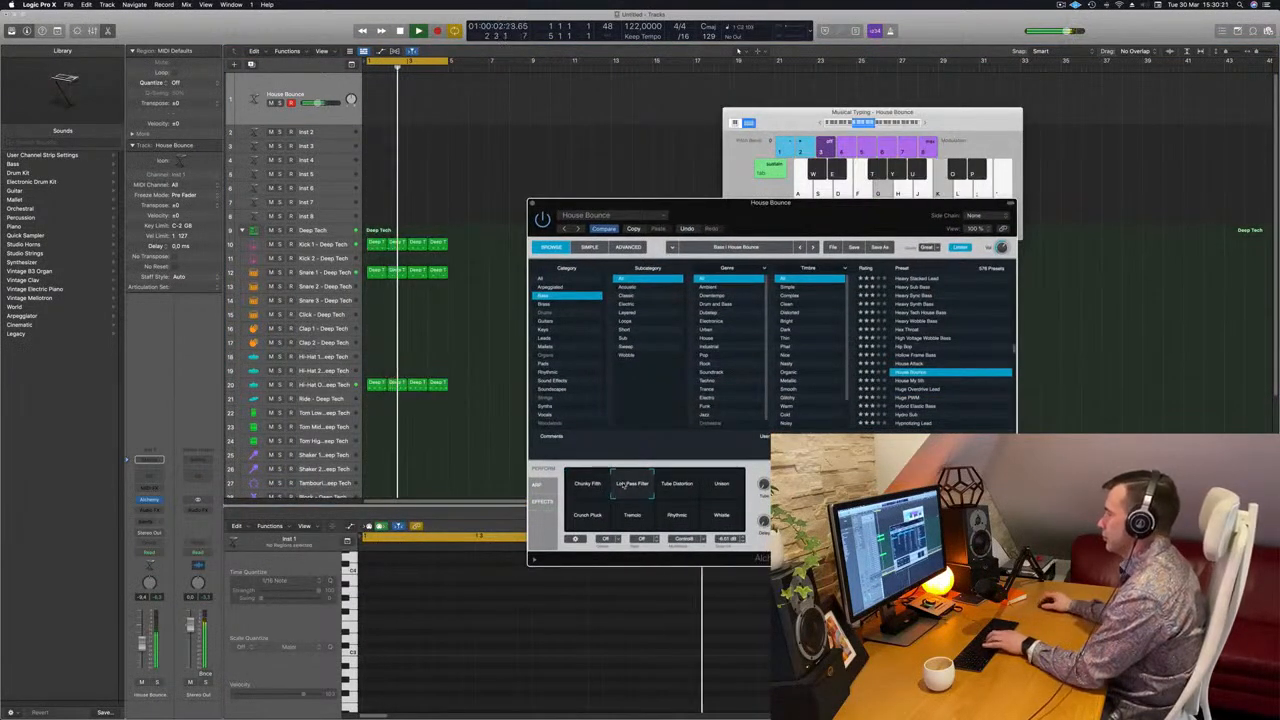
click(689, 488)
click(722, 488)
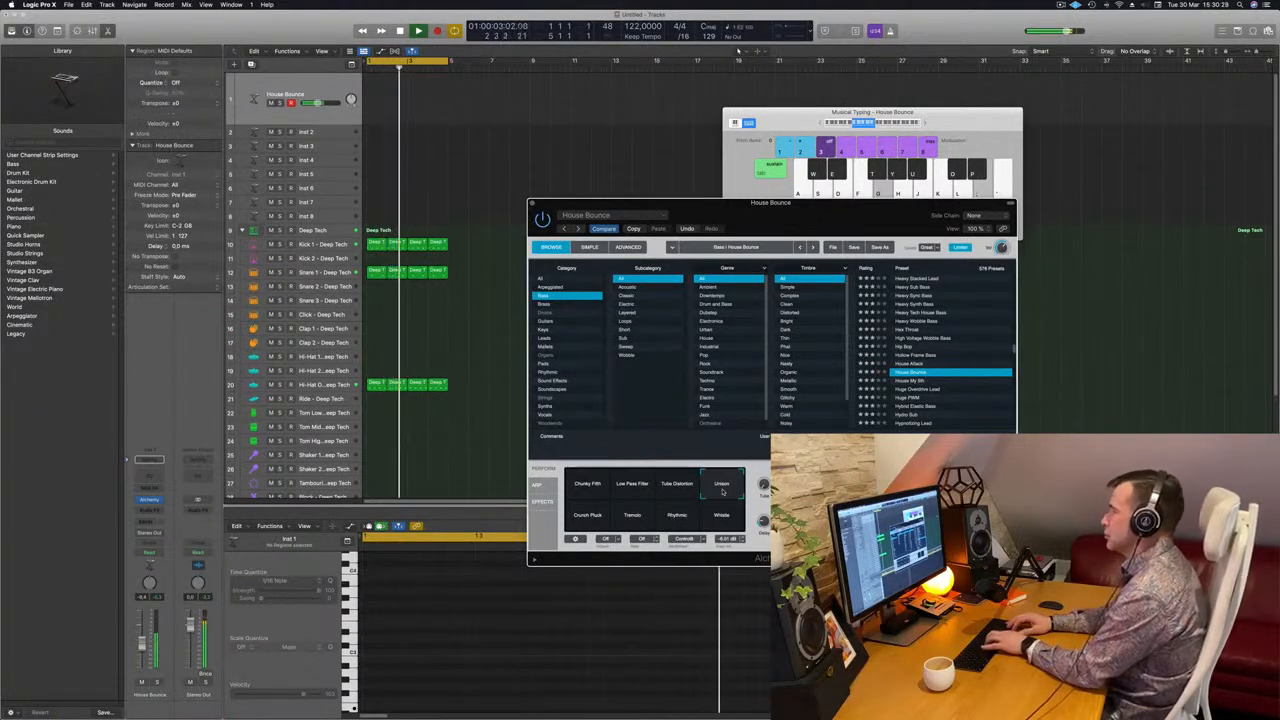
Rehearse a bass line on the House Bounce Unison variation over the looping beat with Musical Typing
key(k)
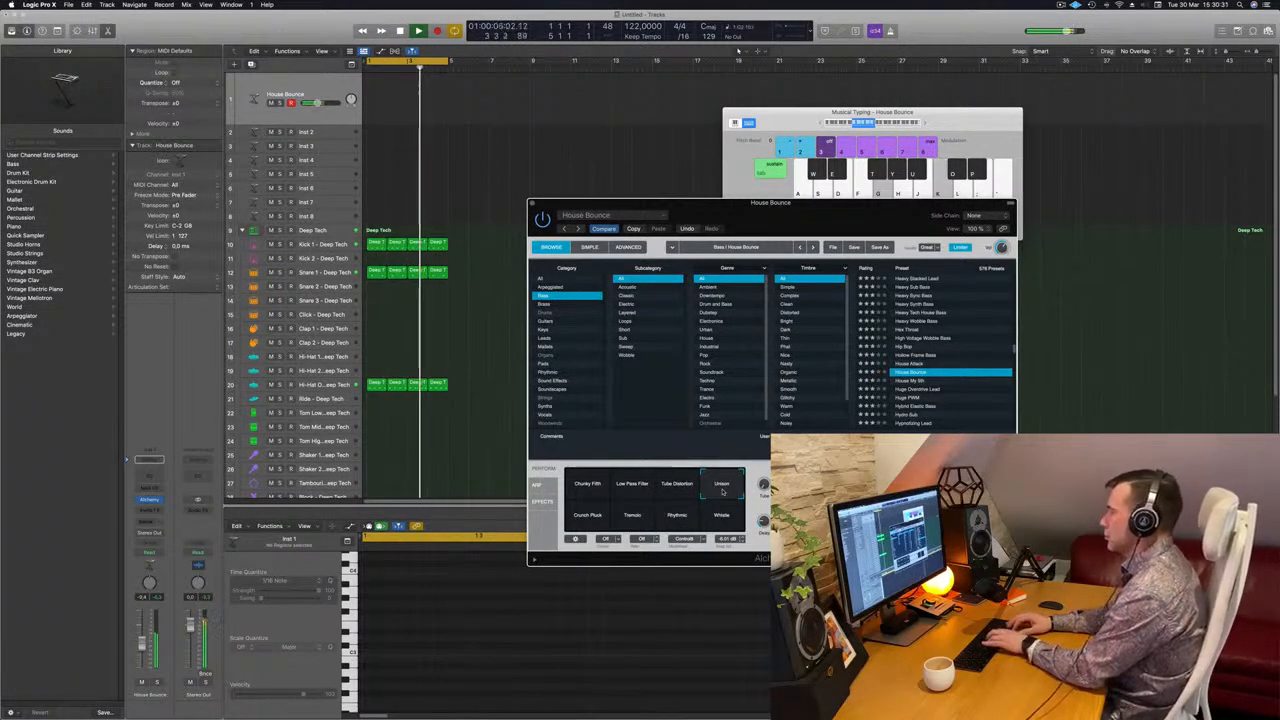
key(l)
key(semicolon)
key(k)
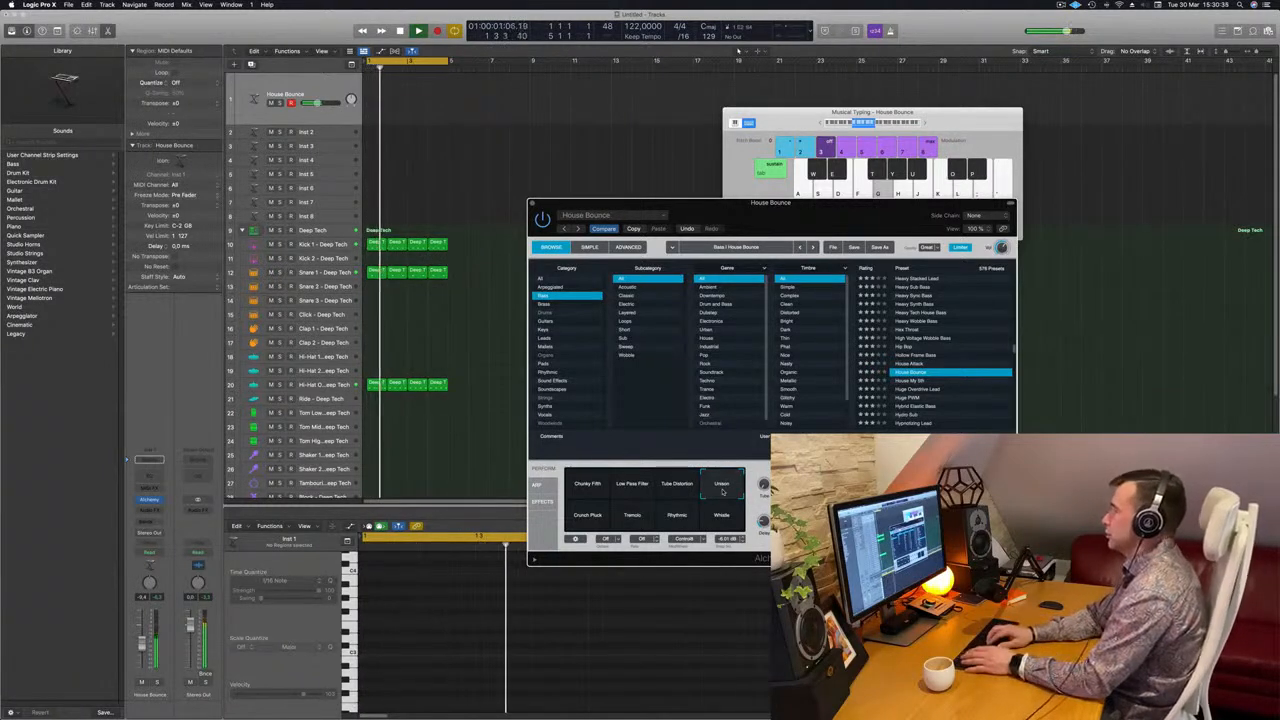
key(semicolon)
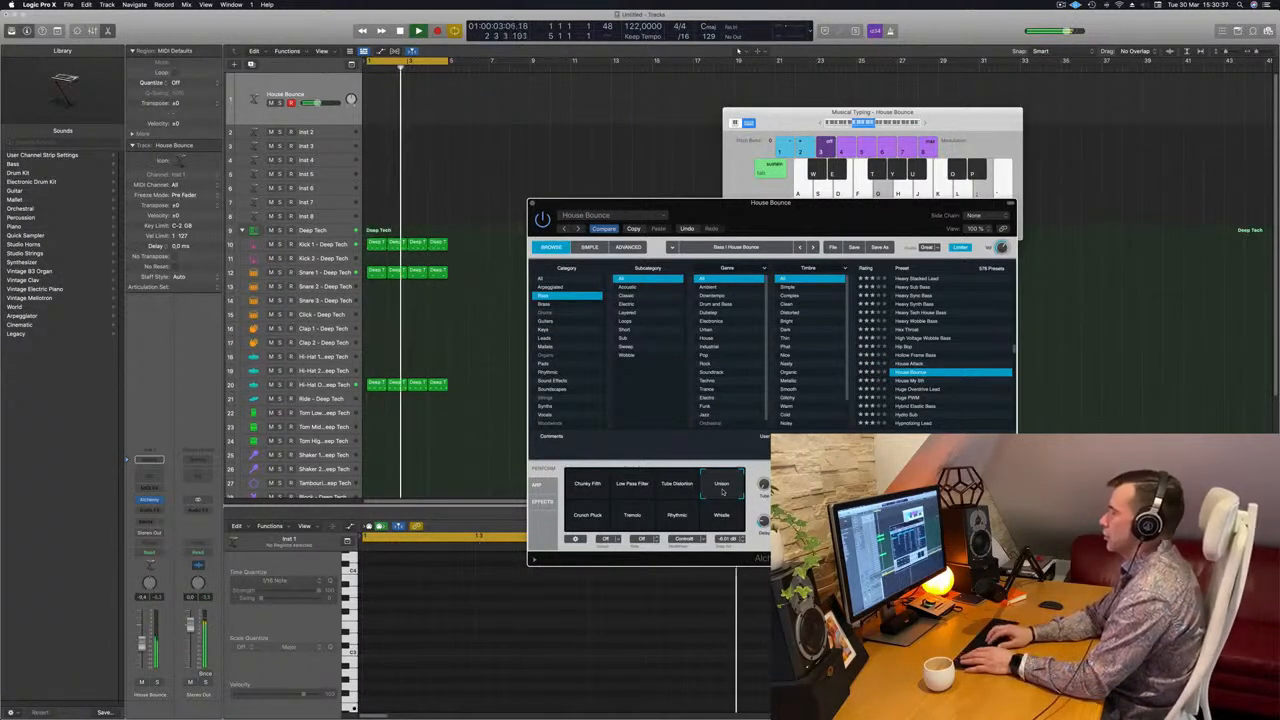
key(semicolon)
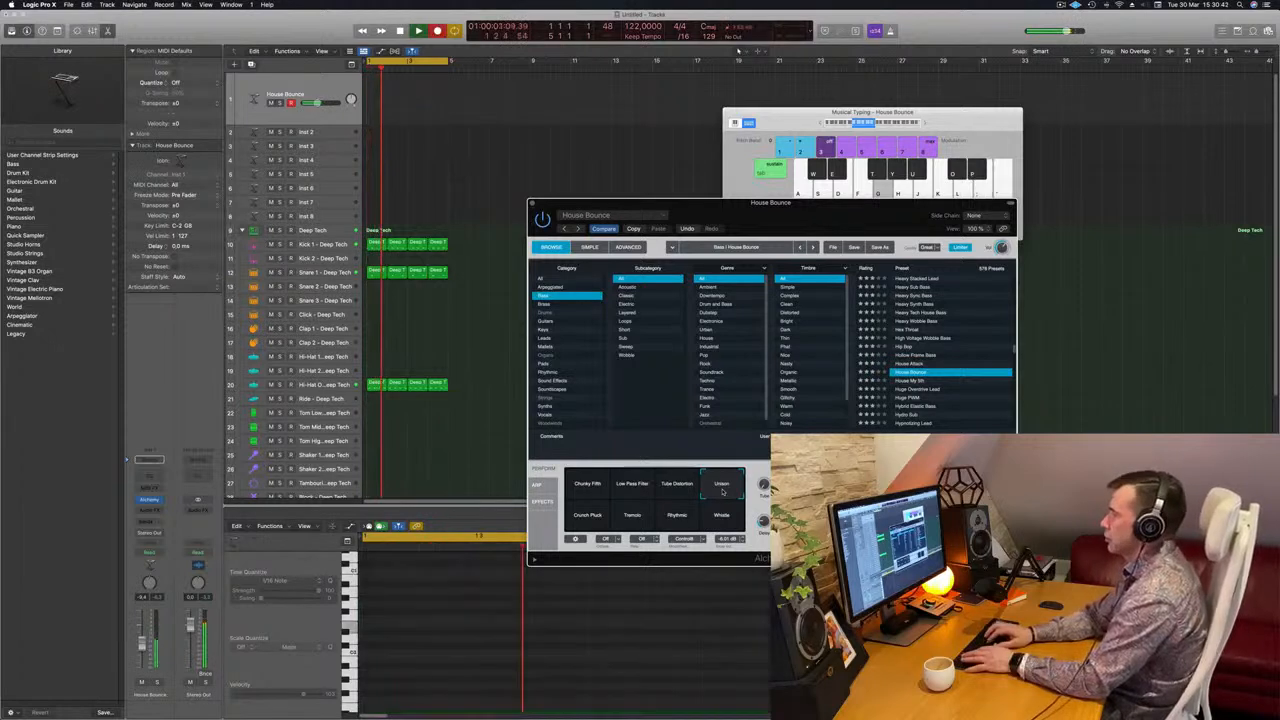
key(g)
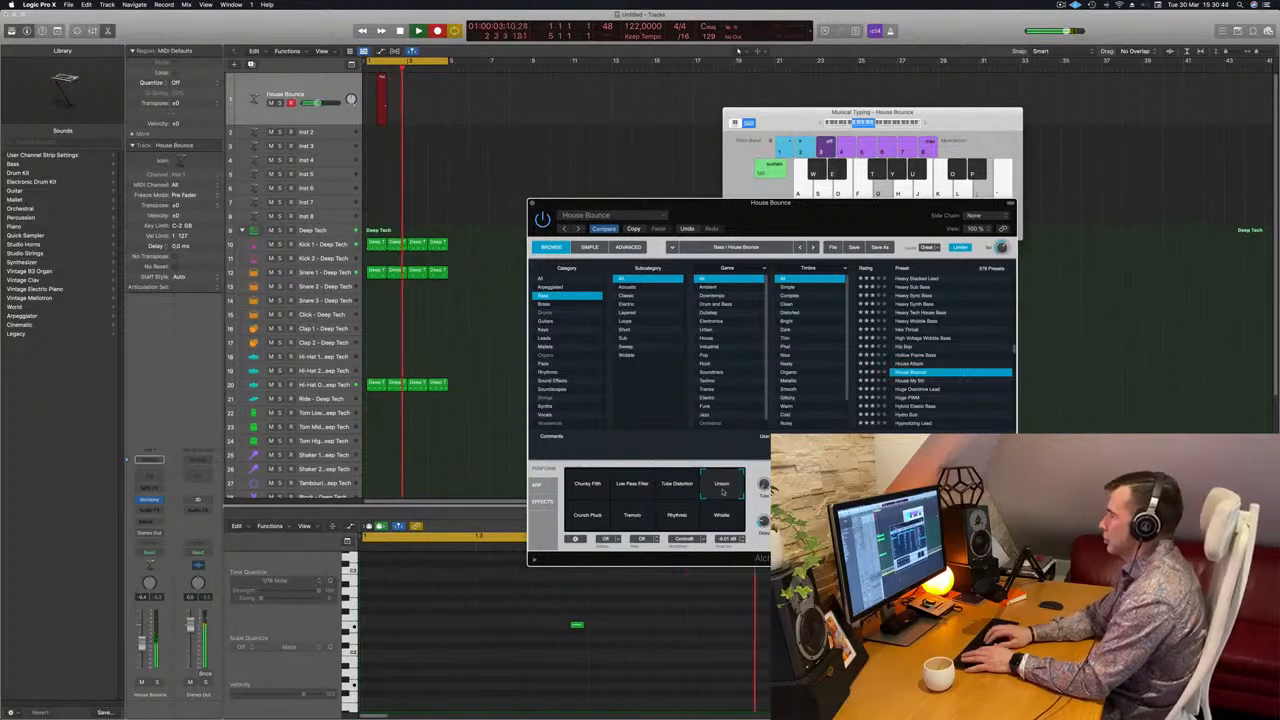
key(space)
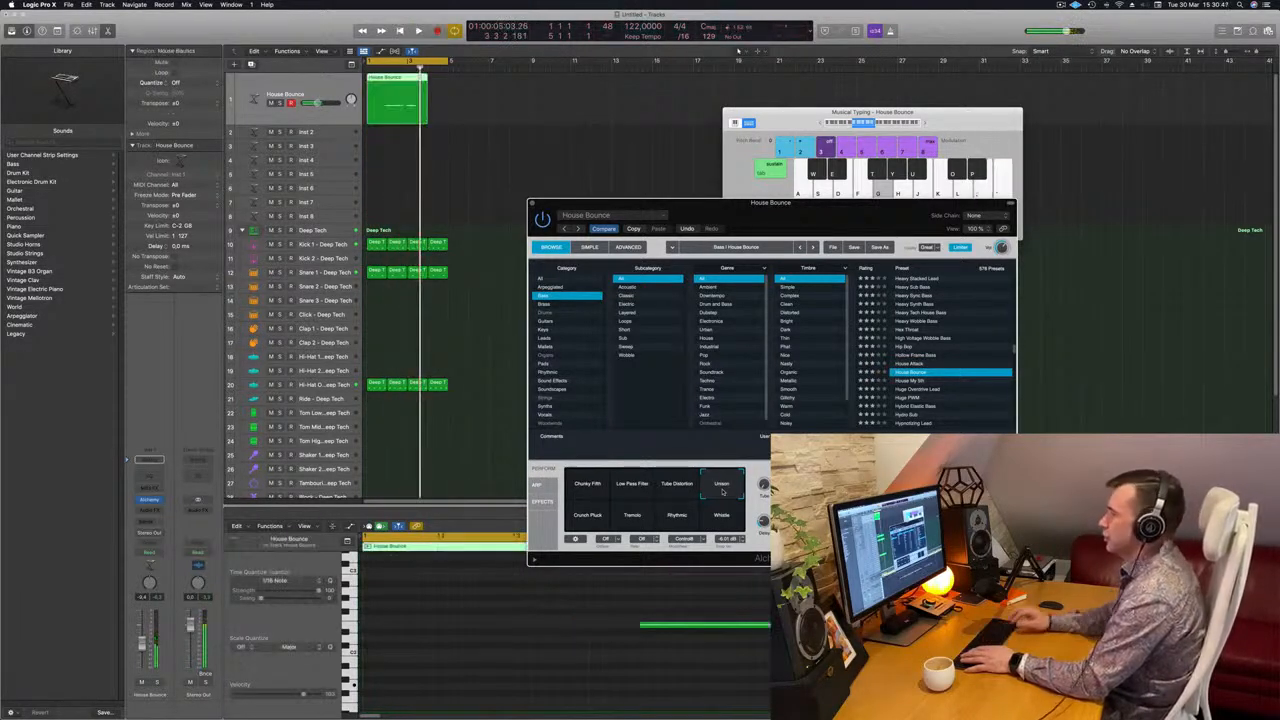
click(397, 117)
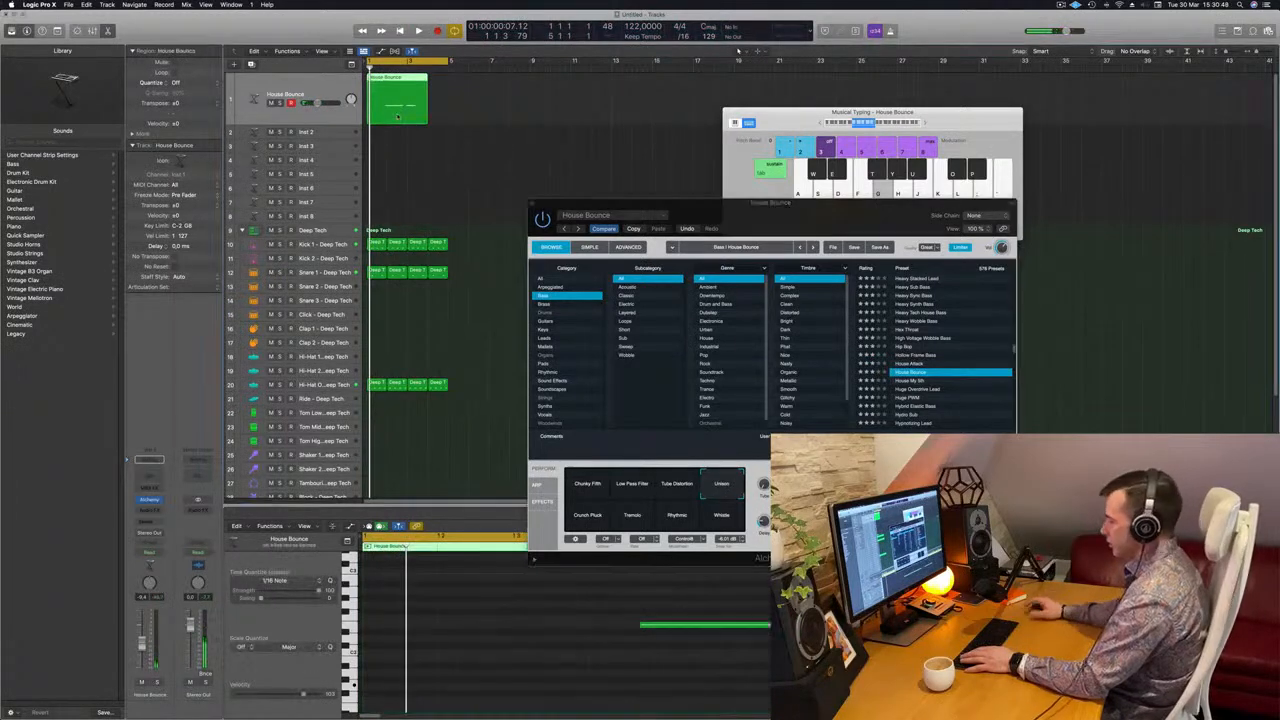
key(Delete)
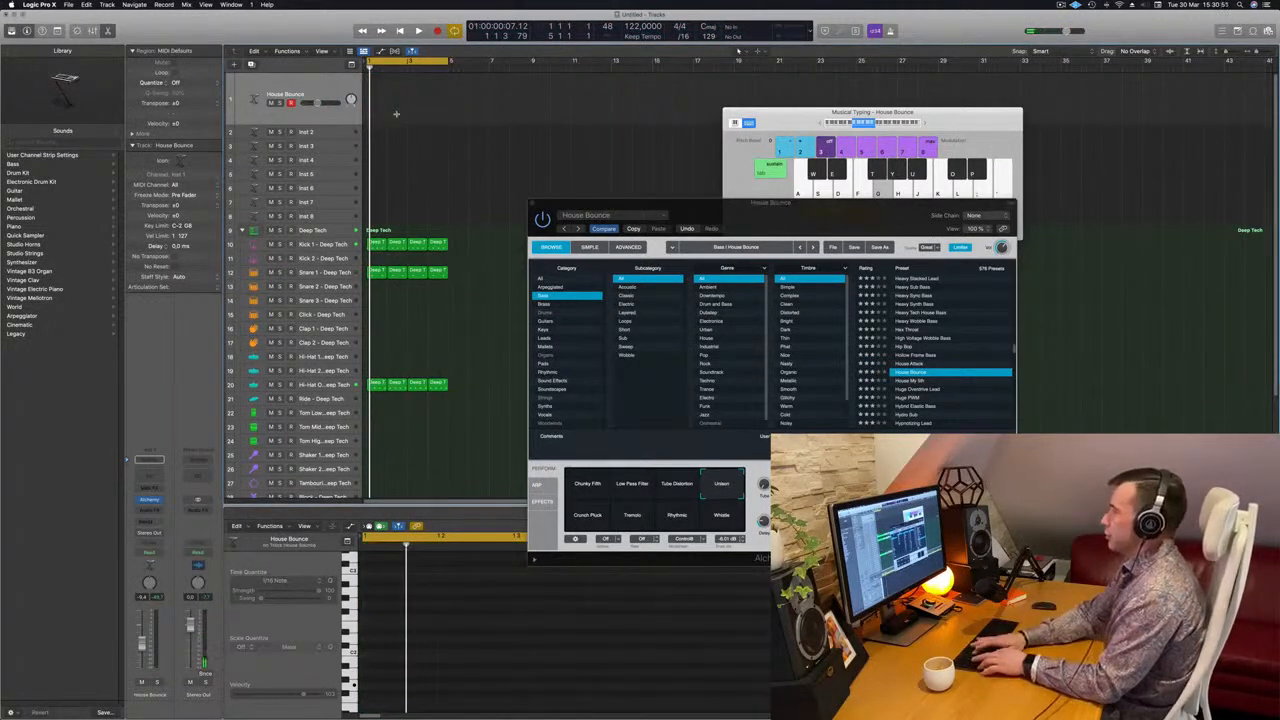
key(super+z)
Move the Alchemy window off the tracks and extend the Deep Tech drum regions and the cycle range to bar 17
drag(753, 227, 1196, 182)
key(space)
drag(449, 64, 690, 66)
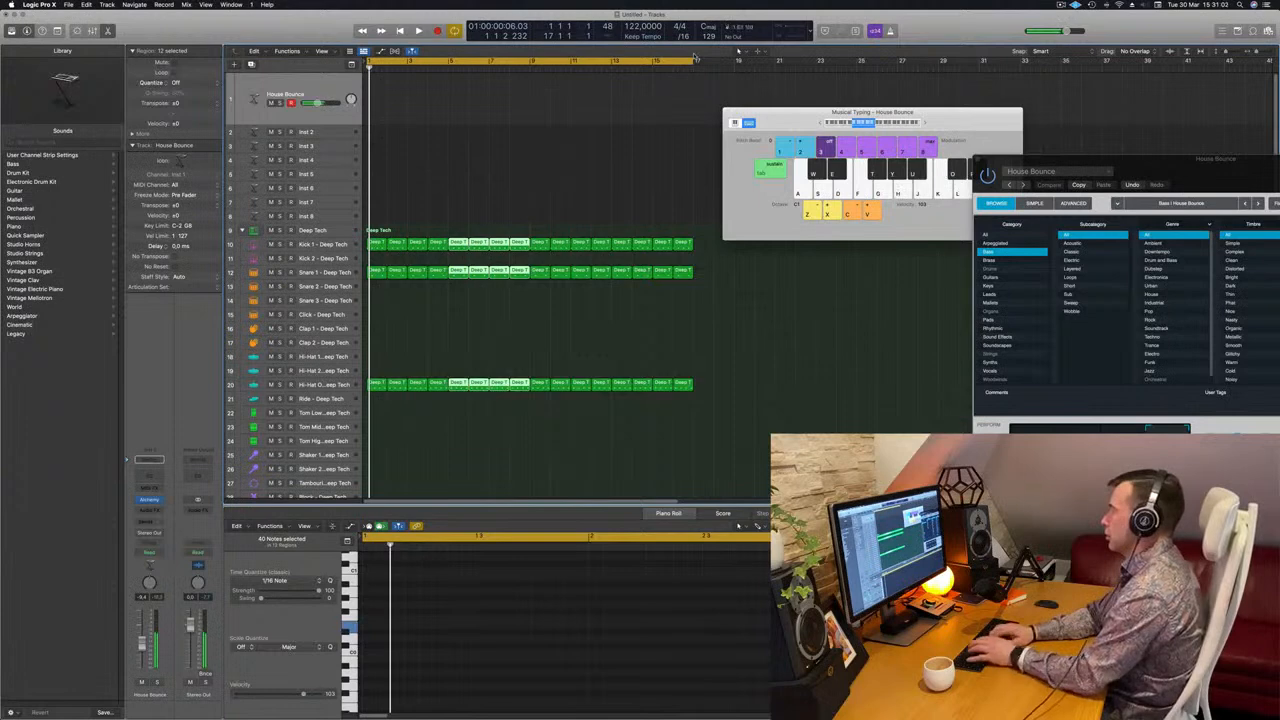
key(space)
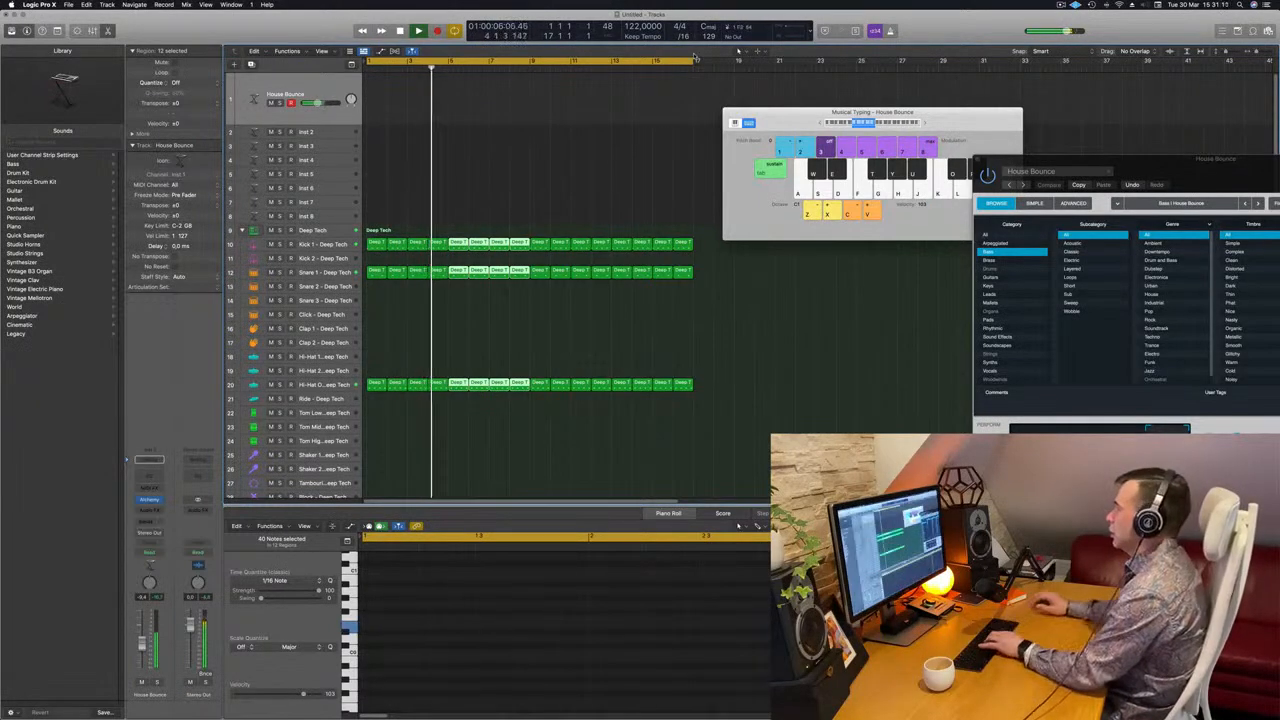
Bring the Alchemy window back over the tracks and try Crunch Pluck, Tremolo, Whistle and Unison, settling on the Low Pass Filter variation
drag(1230, 159, 719, 54)
click(522, 366)
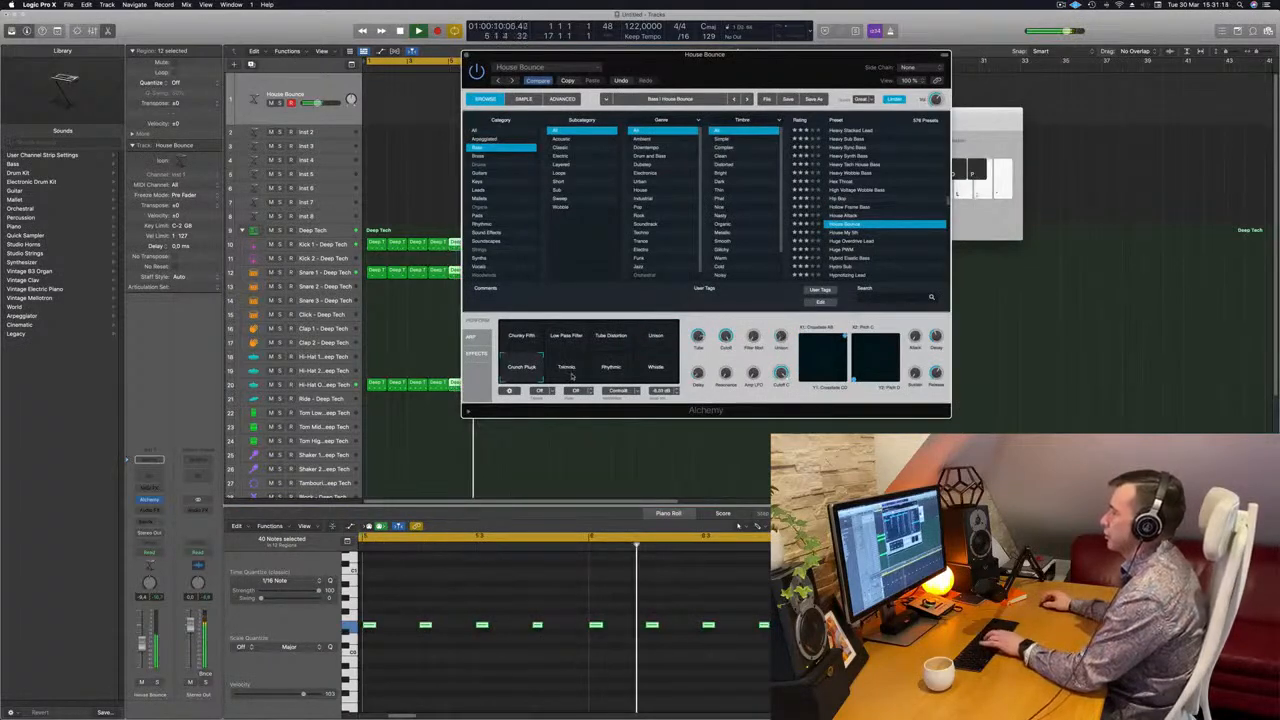
click(566, 368)
click(655, 369)
click(658, 340)
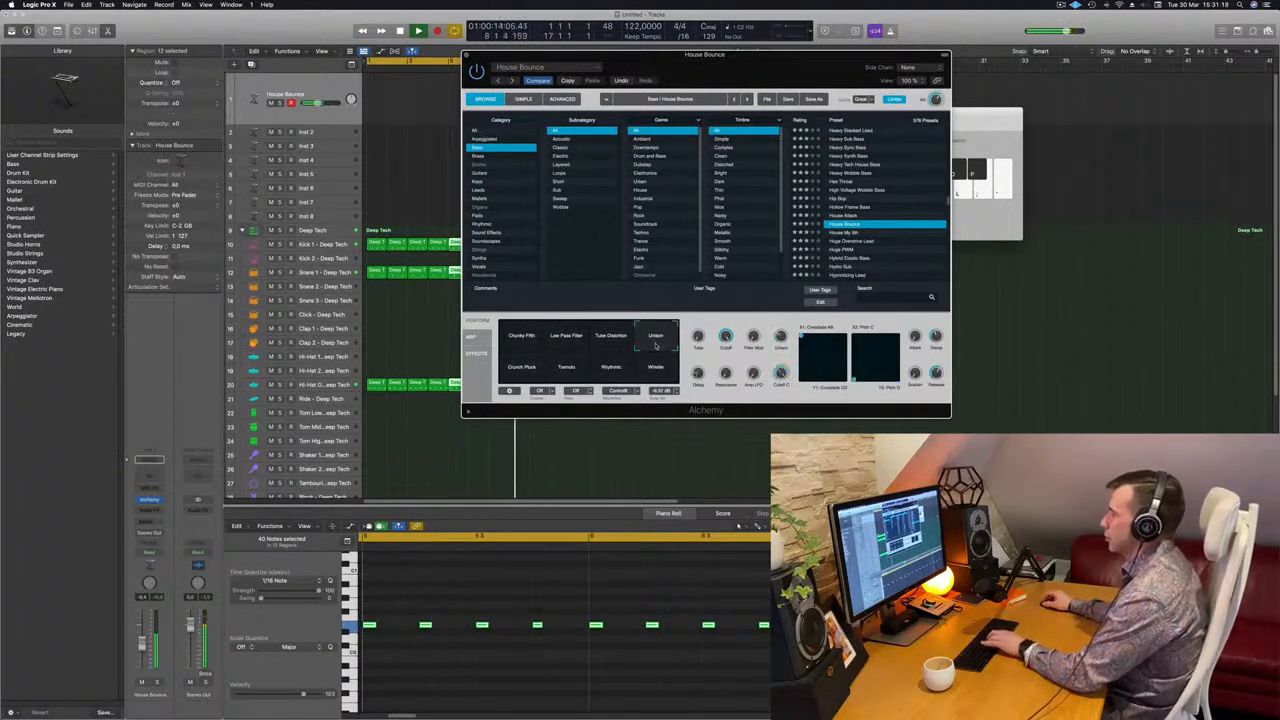
click(569, 346)
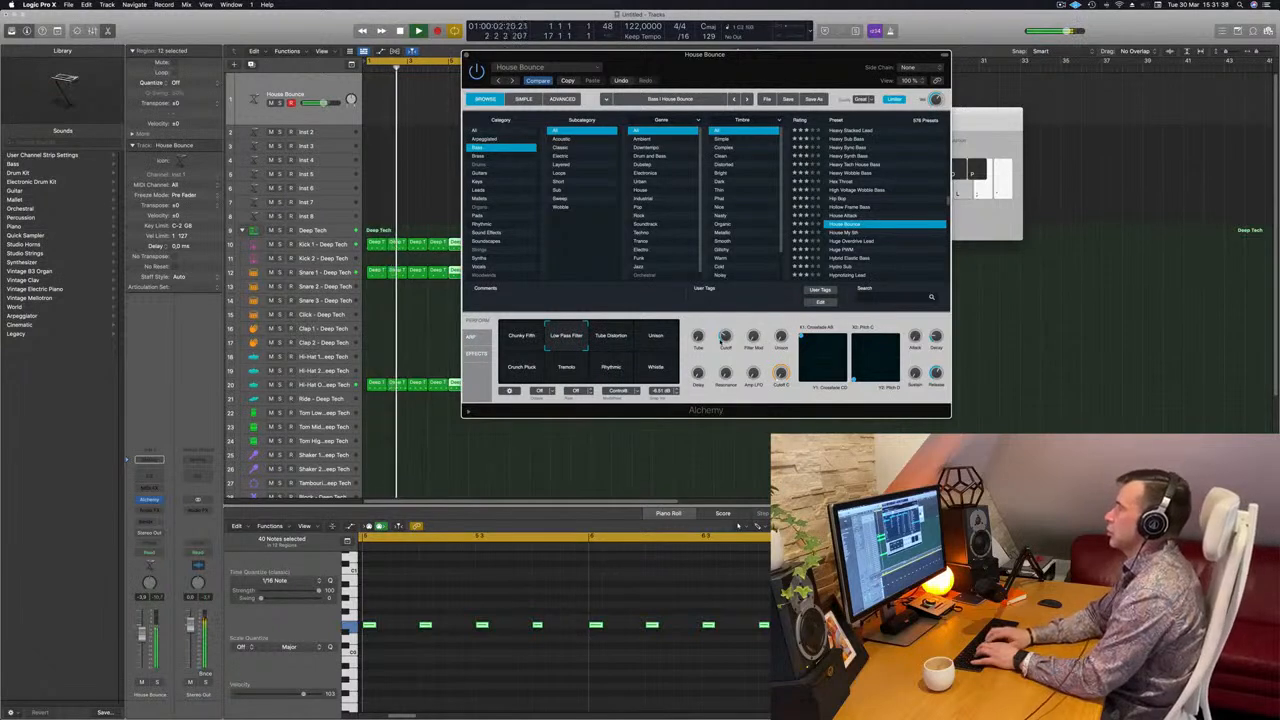
Record a bass line on the House Bounce track with Musical Typing and move the Alchemy window clear of the recording
key(r)
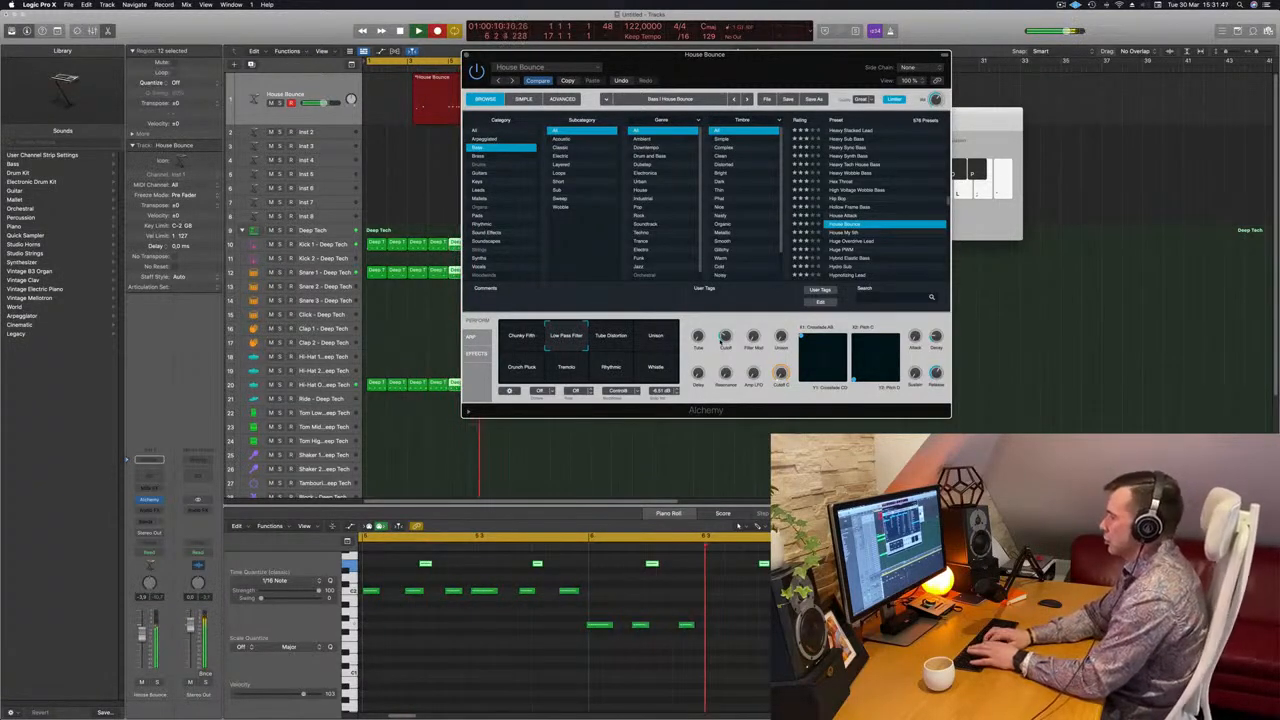
key(space)
drag(692, 56, 1077, 34)
Divide the recorded bass region, delete the surplus part and move the remaining two-bar region to bar 1
click(447, 79)
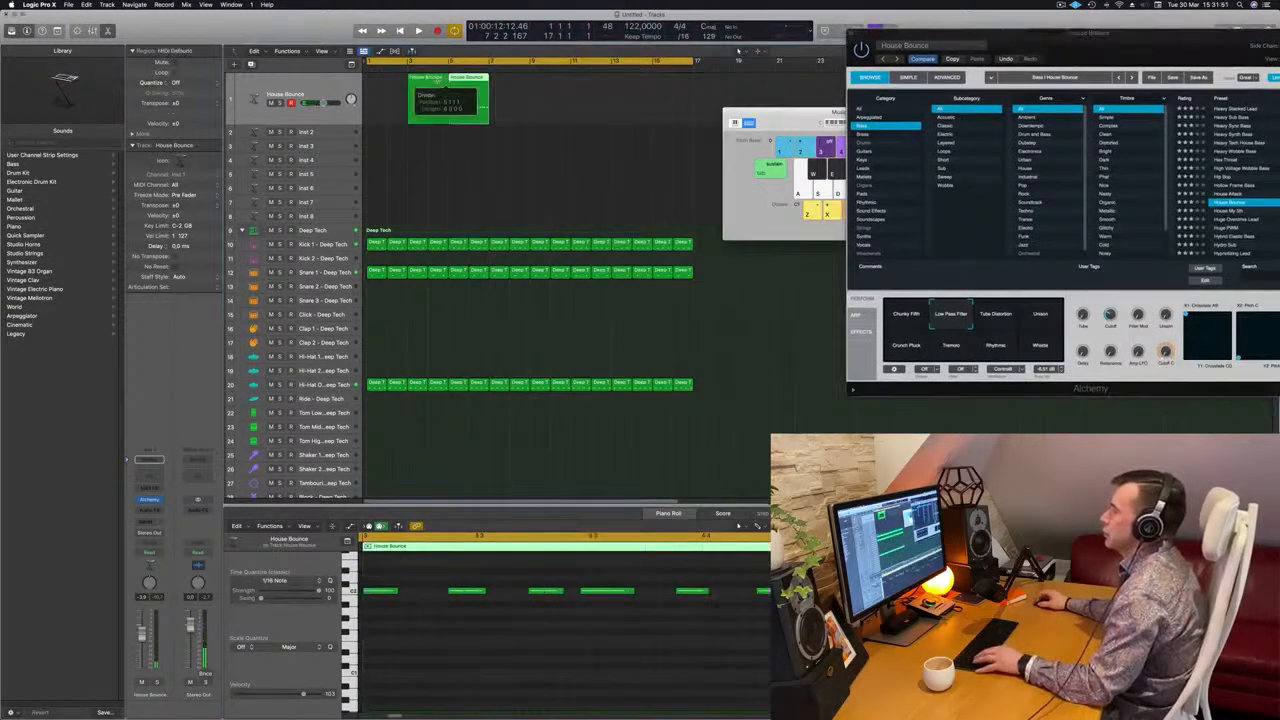
click(430, 80)
key(BackSpace)
drag(469, 85, 389, 86)
key(Return)
Quantize all notes of the two-bar bass region to 1/16 notes and play it back
key(super+a)
key(q)
key(space)
Try lower and higher pitches for the bass region's last three B notes, ending three semitones up on D
scroll(631, 615, left, 5)
scroll(634, 618, left, 5)
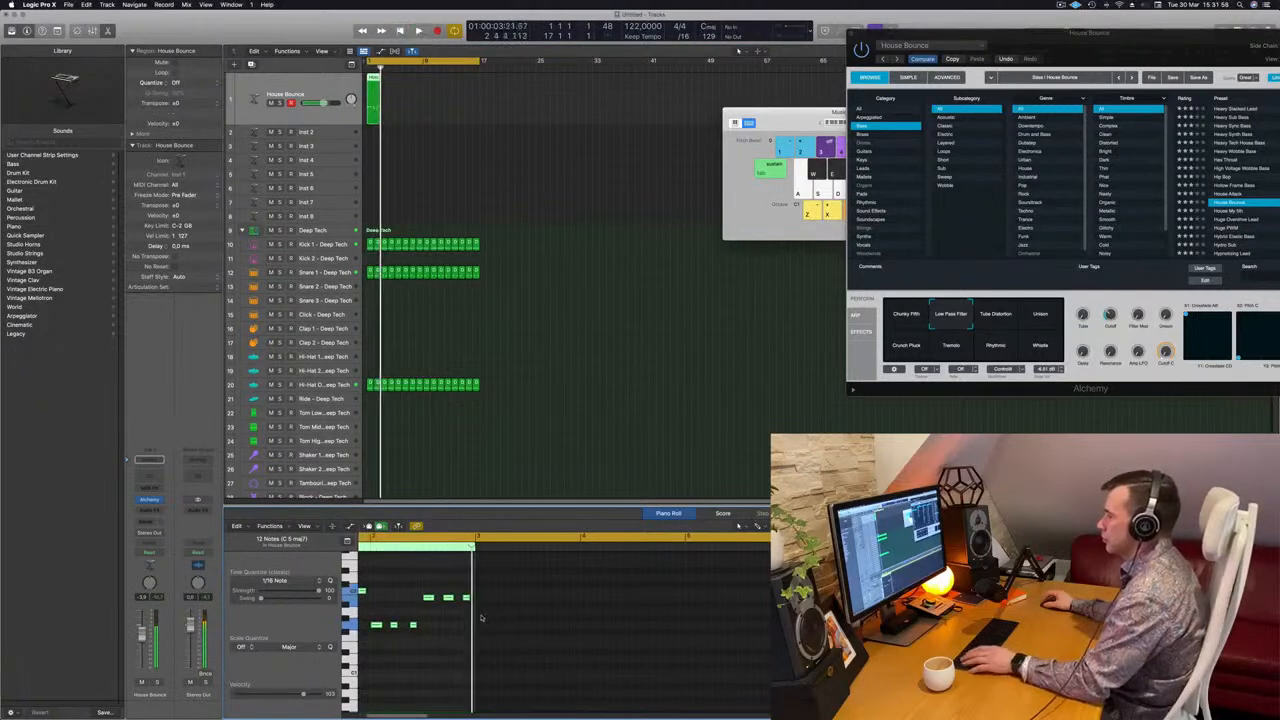
scroll(519, 606, right, 5)
drag(518, 579, 575, 607)
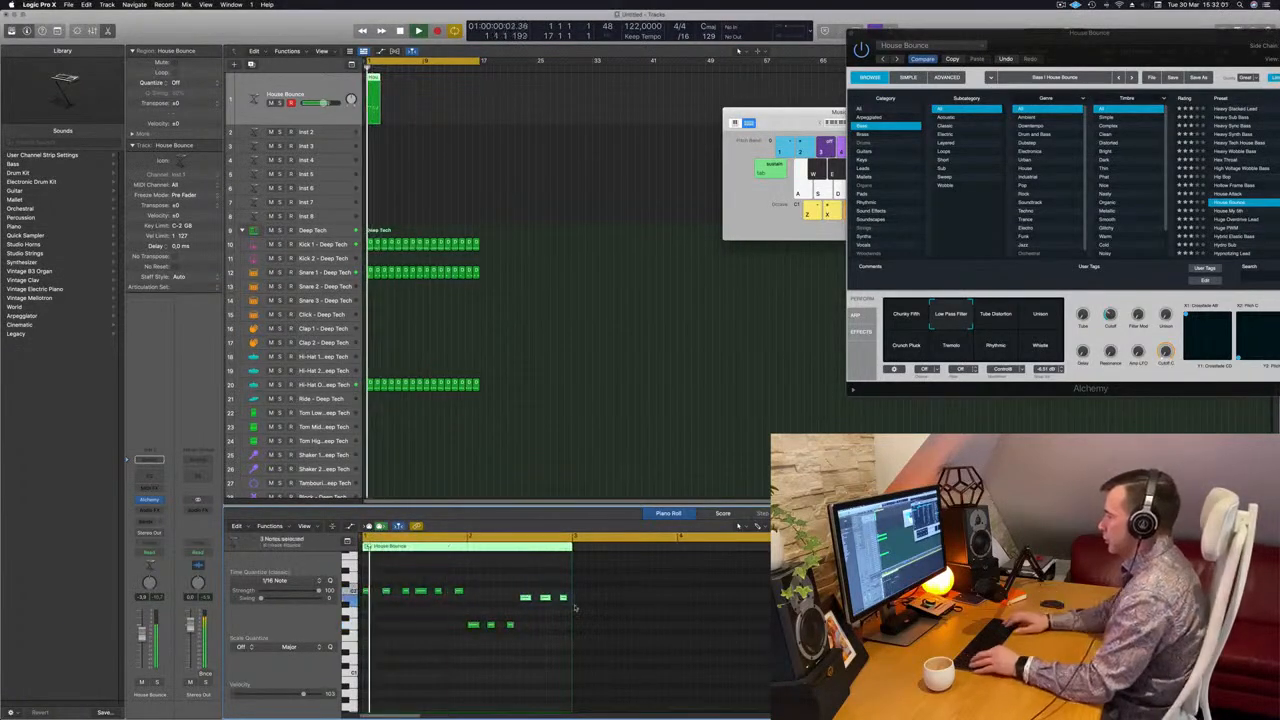
key(alt+Down)
key(alt+Down)
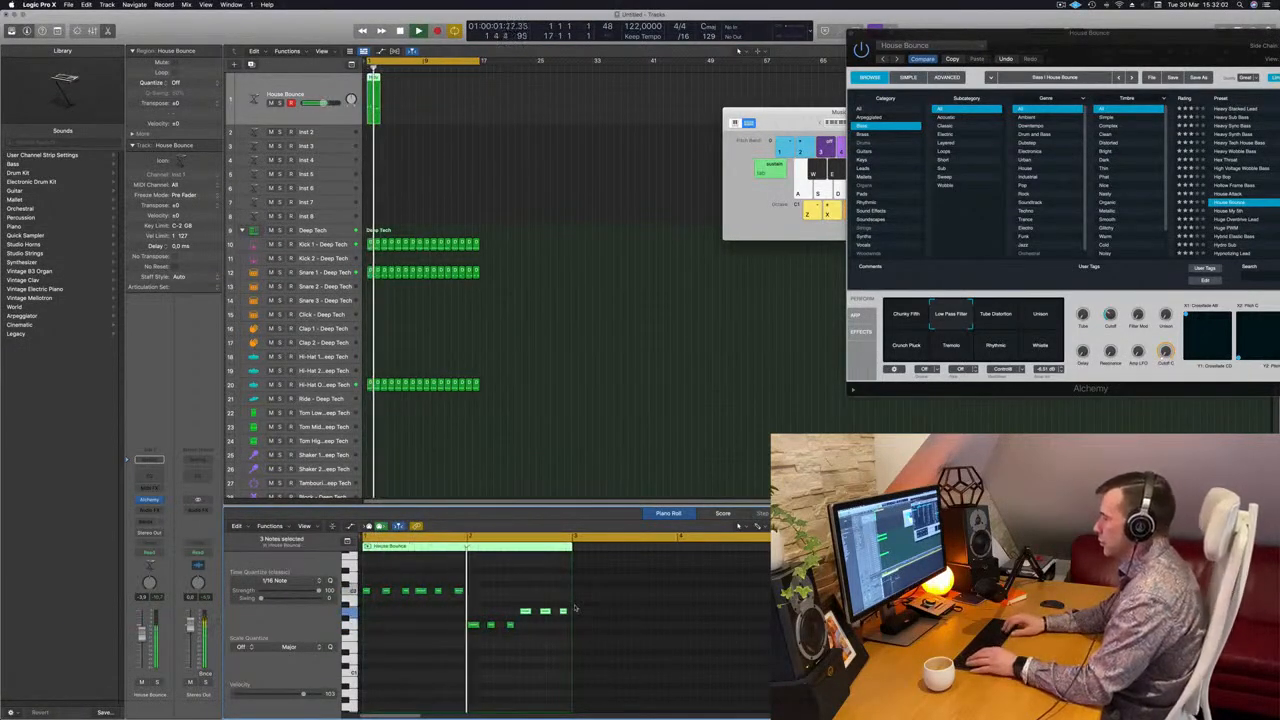
key(alt+Up)
key(alt+Up)
key(alt+Up)
key(alt+Up)
key(alt+Up)
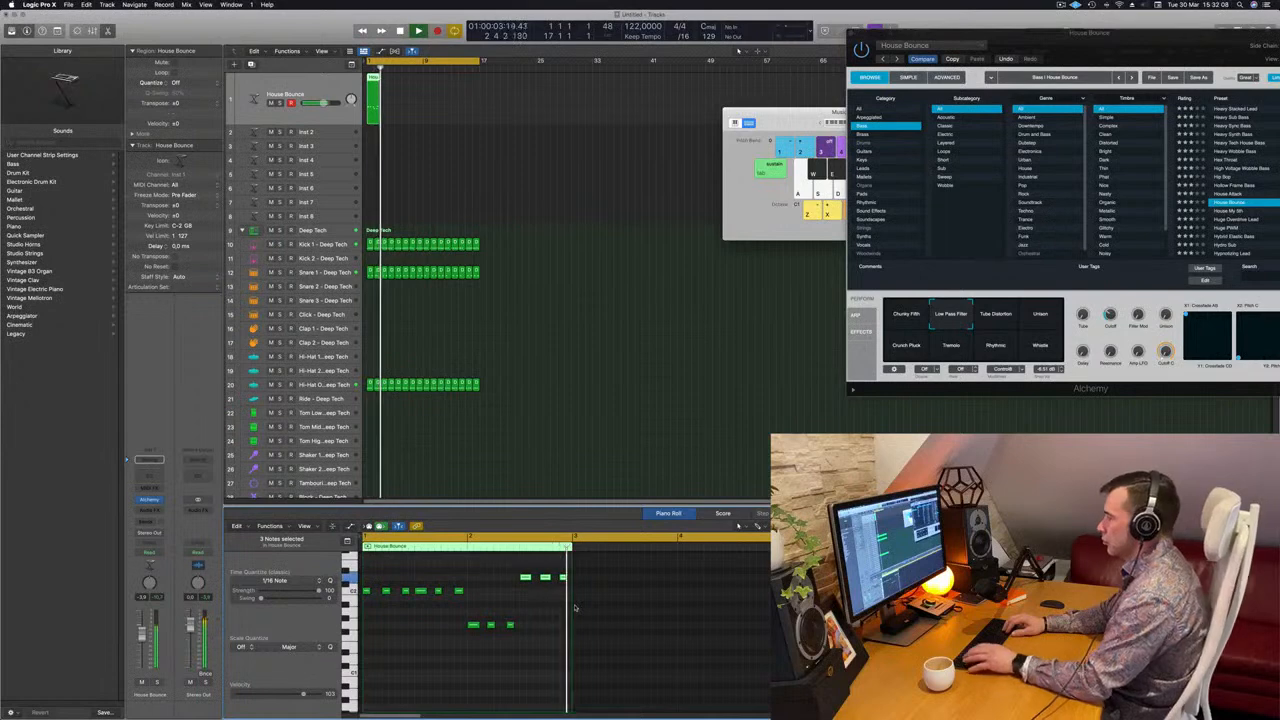
Repeat the two-bar bass region up to bar 17 and bring the Alchemy window beside the regions during playback
drag(372, 80, 431, 82)
key(Return)
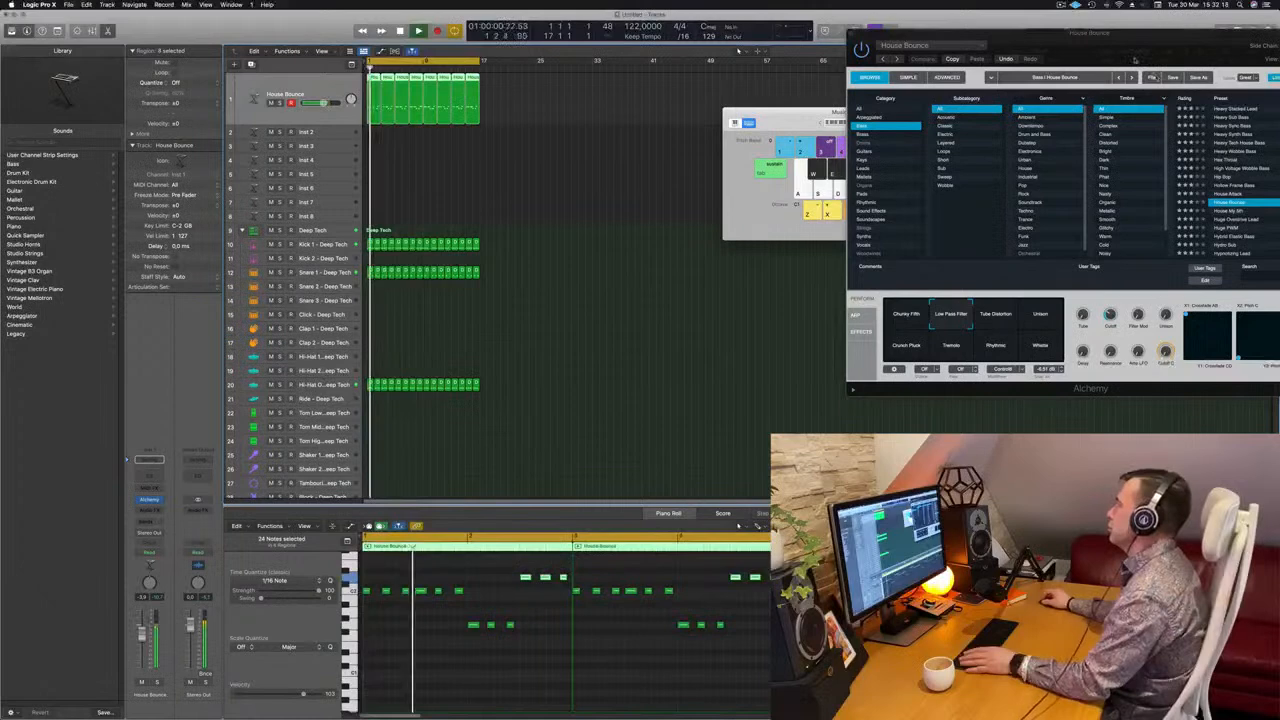
drag(1142, 62, 939, 87)
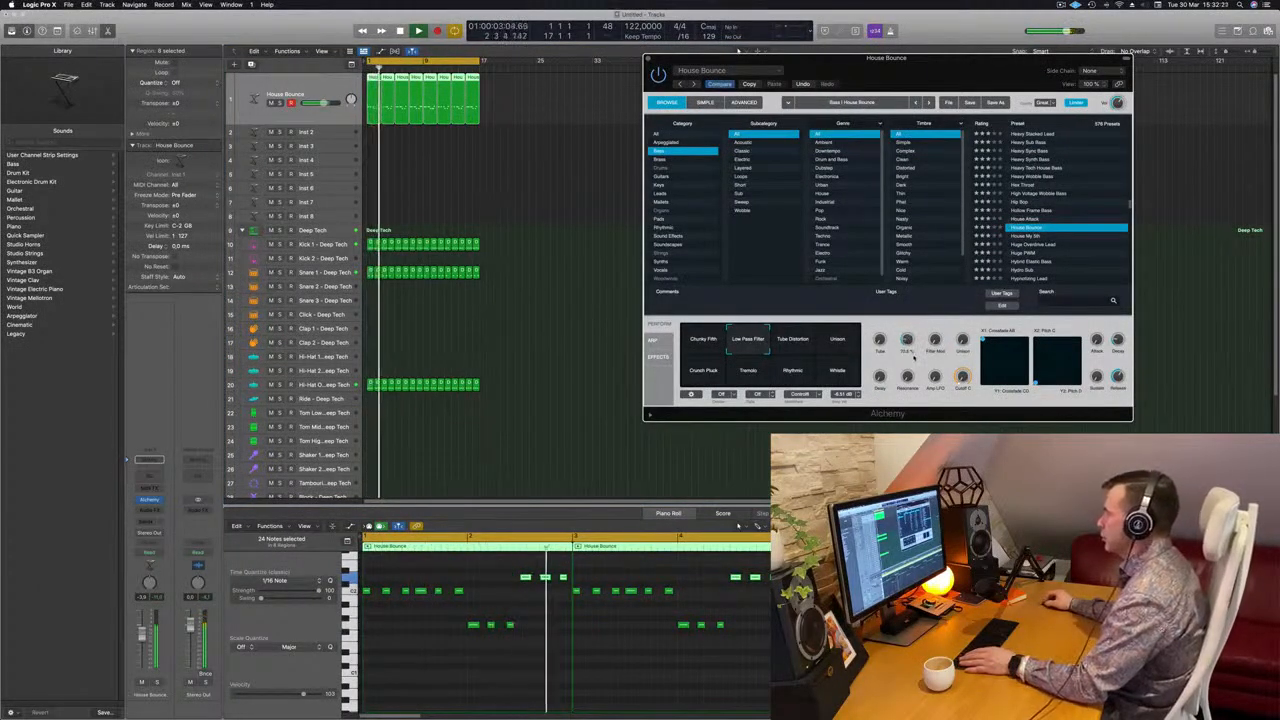
key(space)
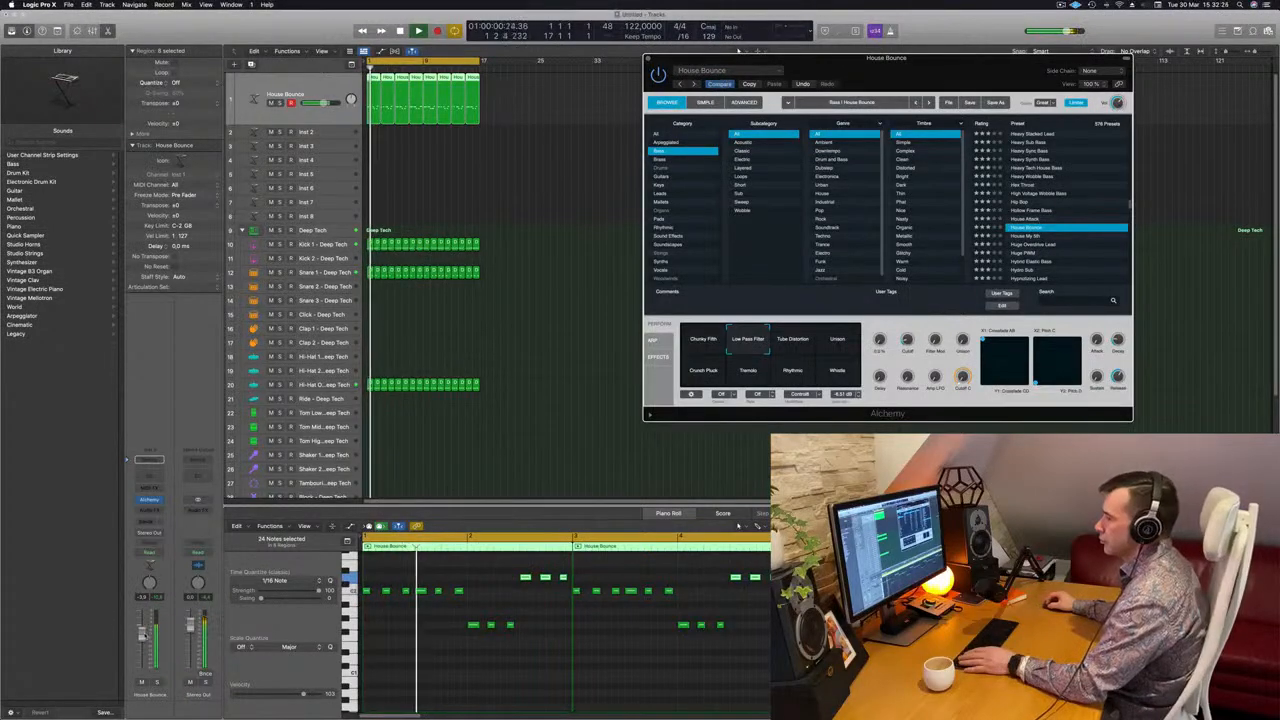
Insert a Compressor as an audio effect on the House Bounce channel
click(164, 506)
key(space)
click(152, 513)
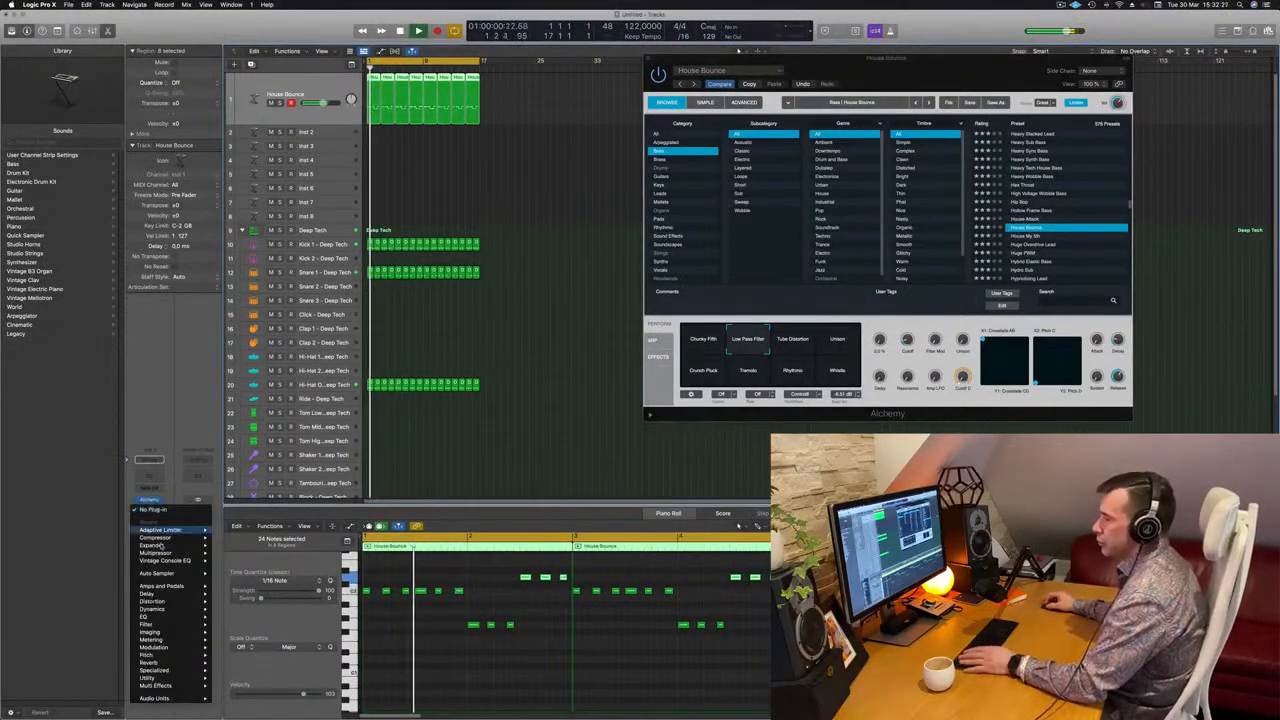
mouse_move(164, 538)
click(228, 539)
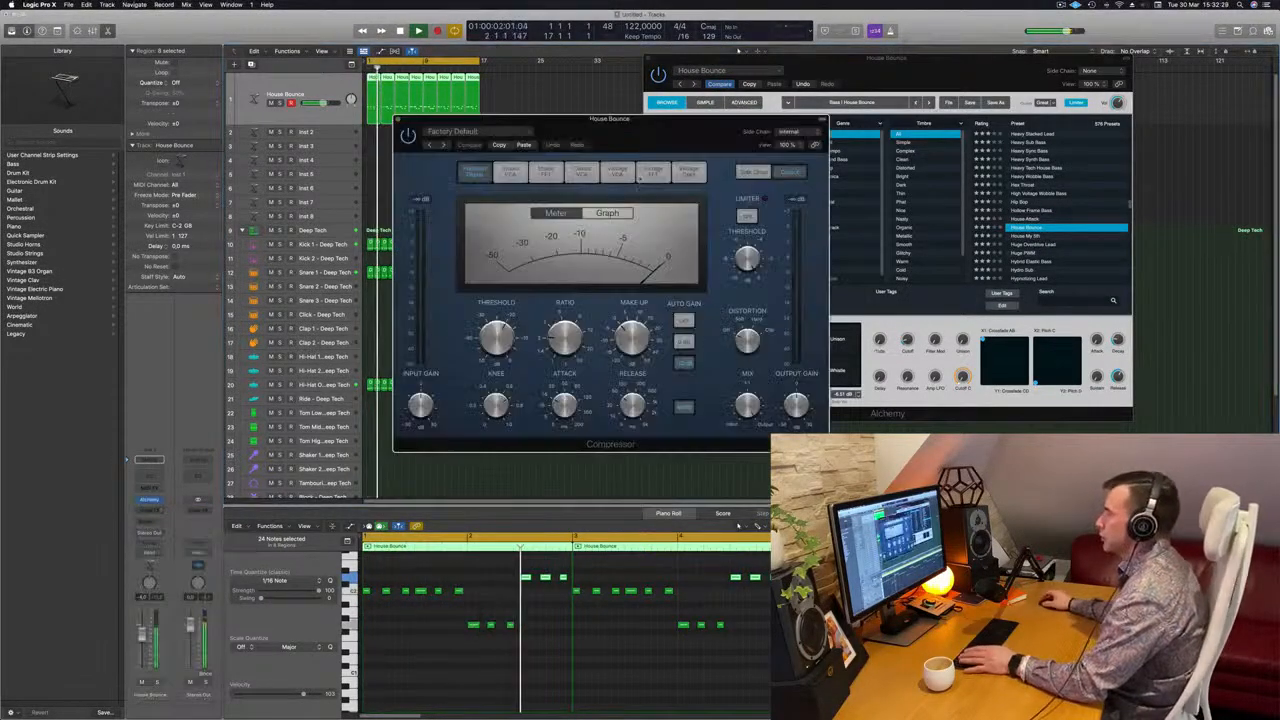
Set the Compressor's side chain source to the Kick 1 - Deep Tech instrument
click(486, 133)
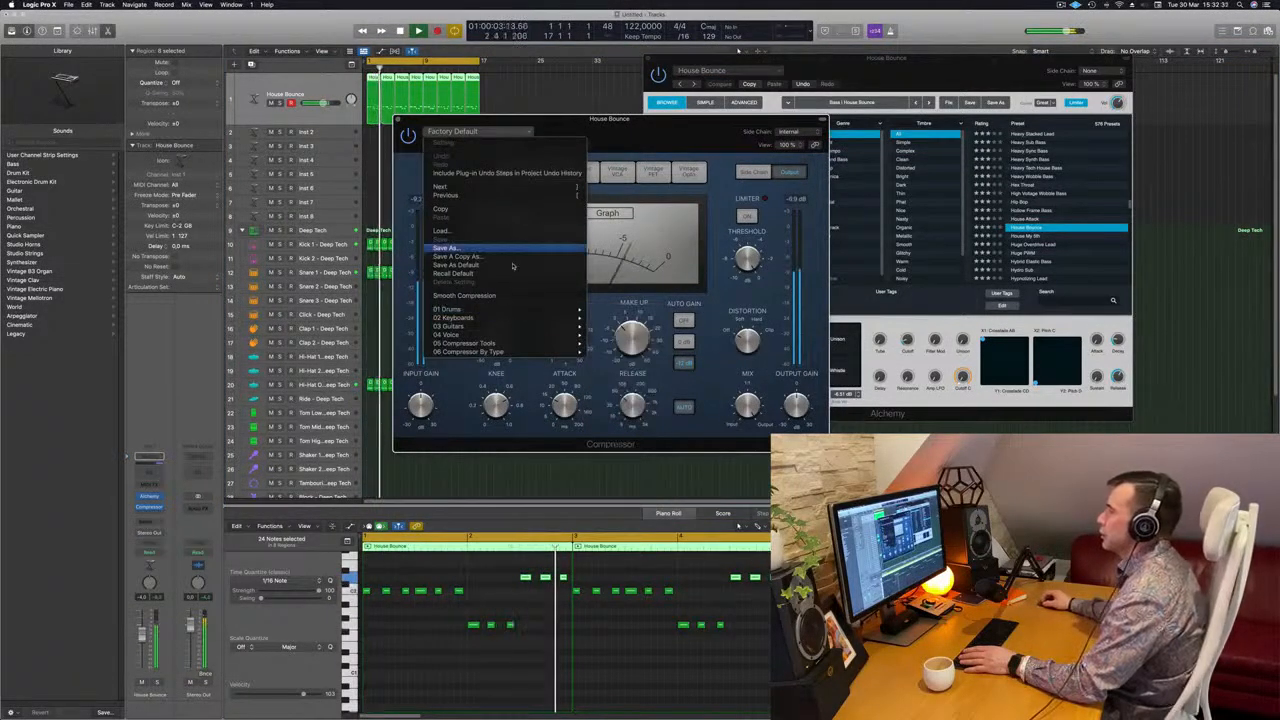
click(686, 131)
click(781, 133)
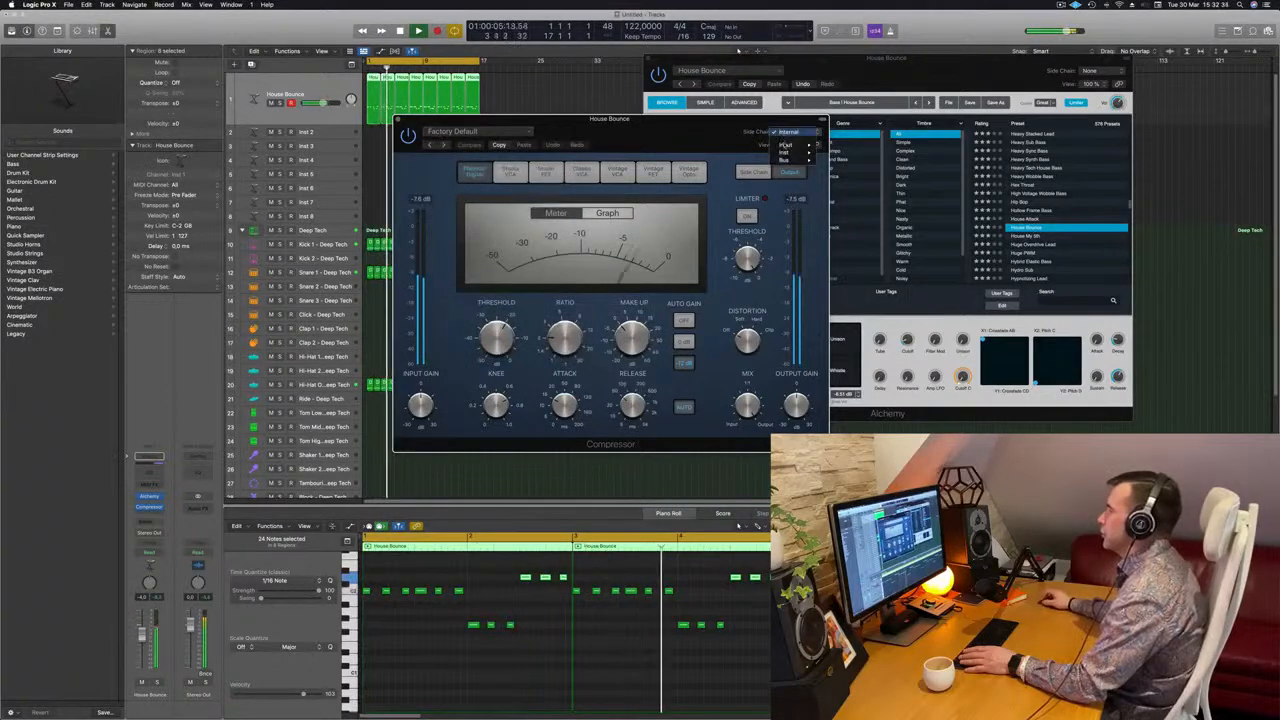
mouse_move(786, 151)
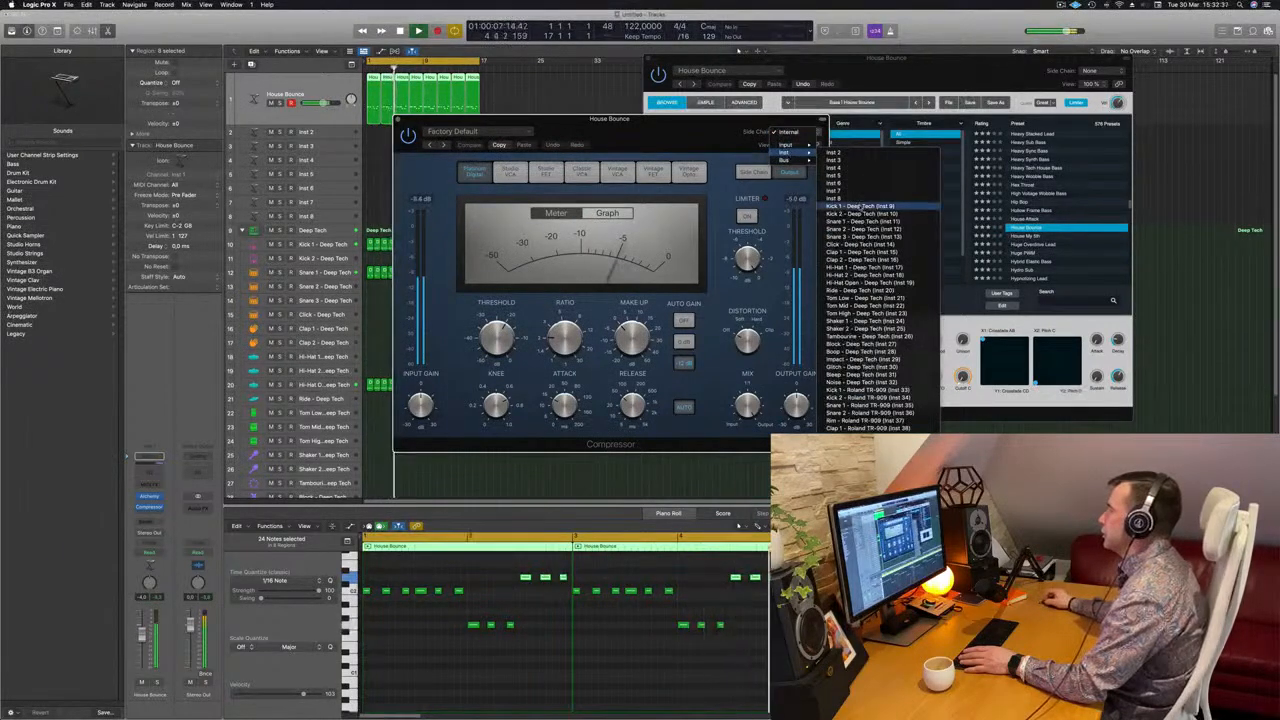
click(860, 206)
Set the Compressor's ratio to about 4.1:1 and its threshold to about -17.5 dB, repositioning its window, and close it
drag(682, 146, 748, 132)
key(space)
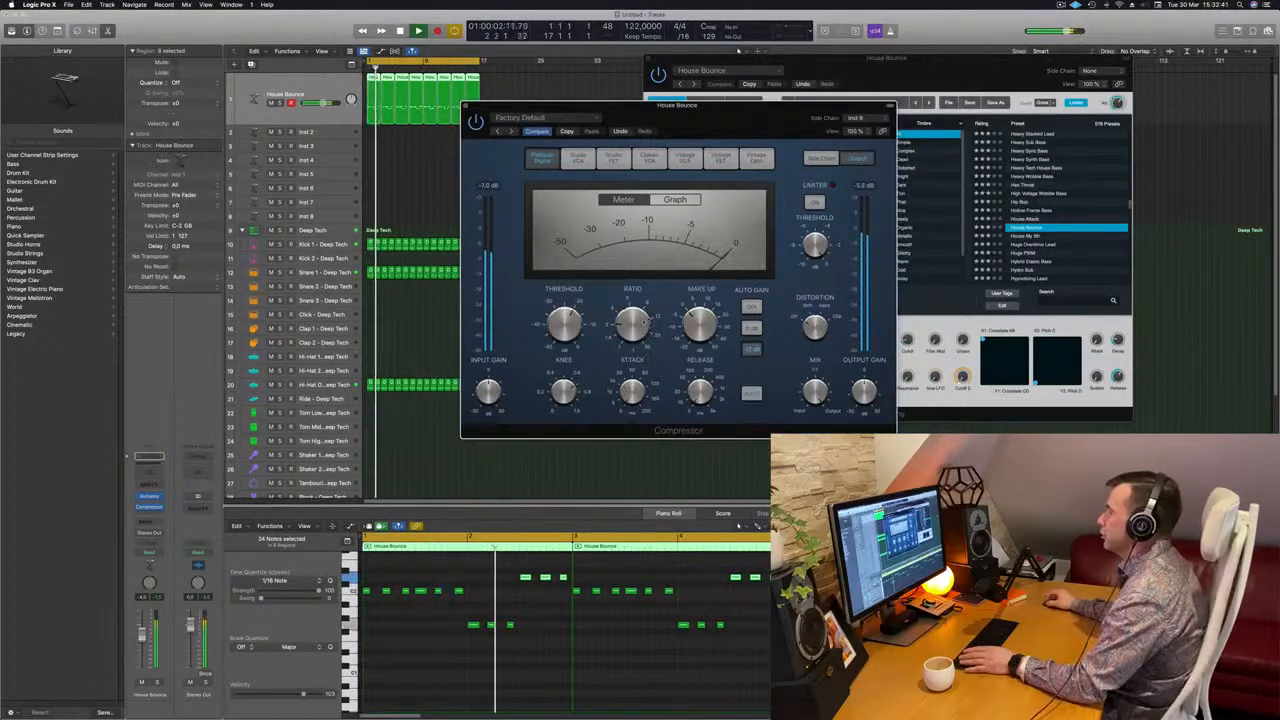
drag(629, 305, 629, 295)
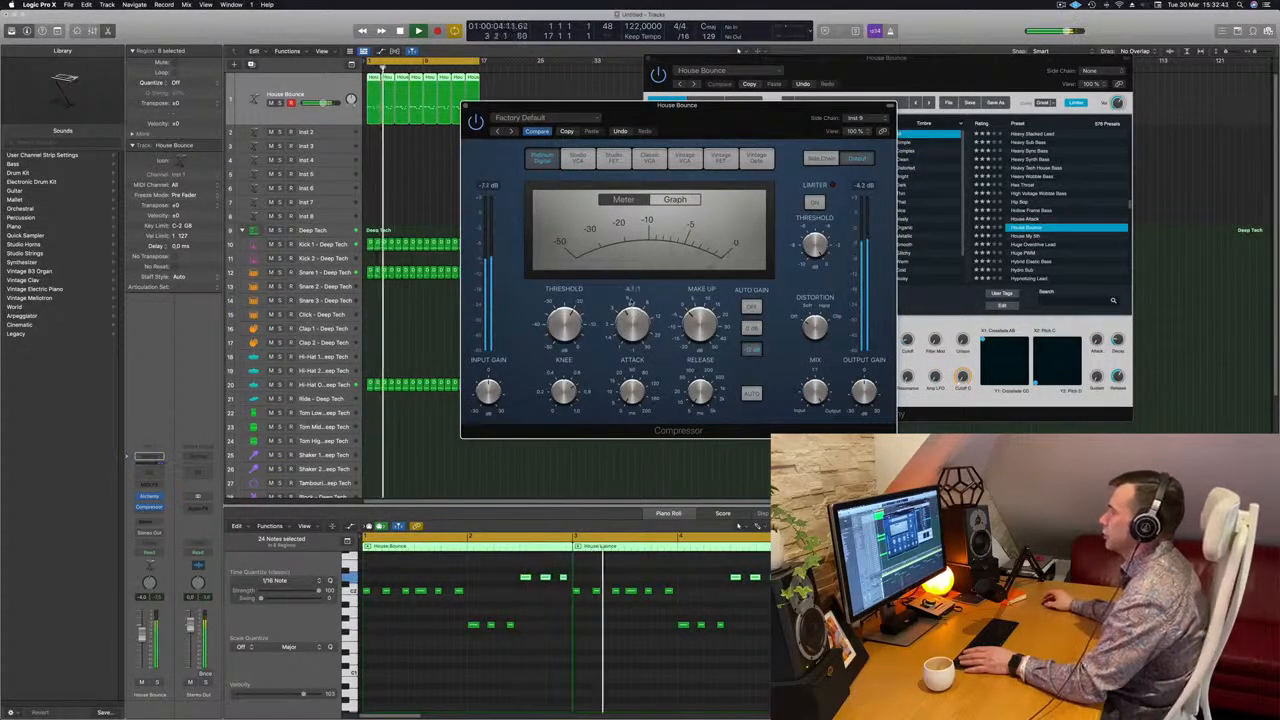
drag(689, 118, 677, 122)
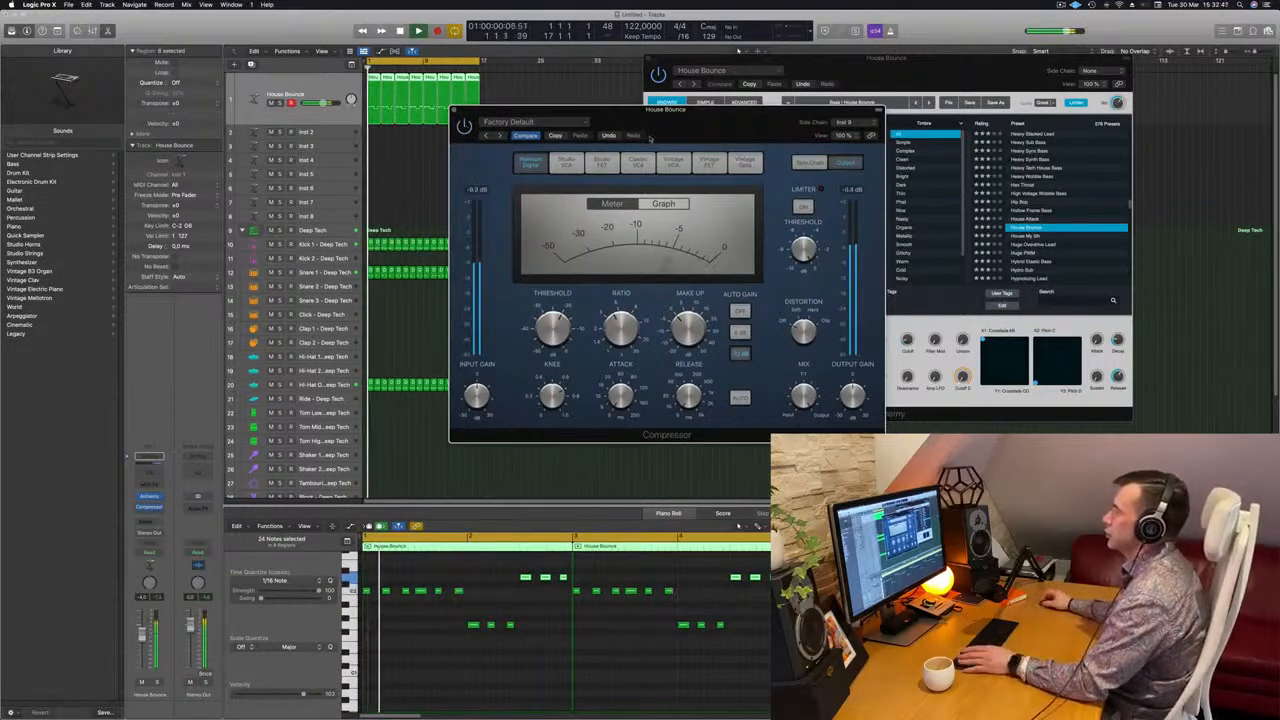
drag(480, 109, 560, 173)
mouse_move(641, 391)
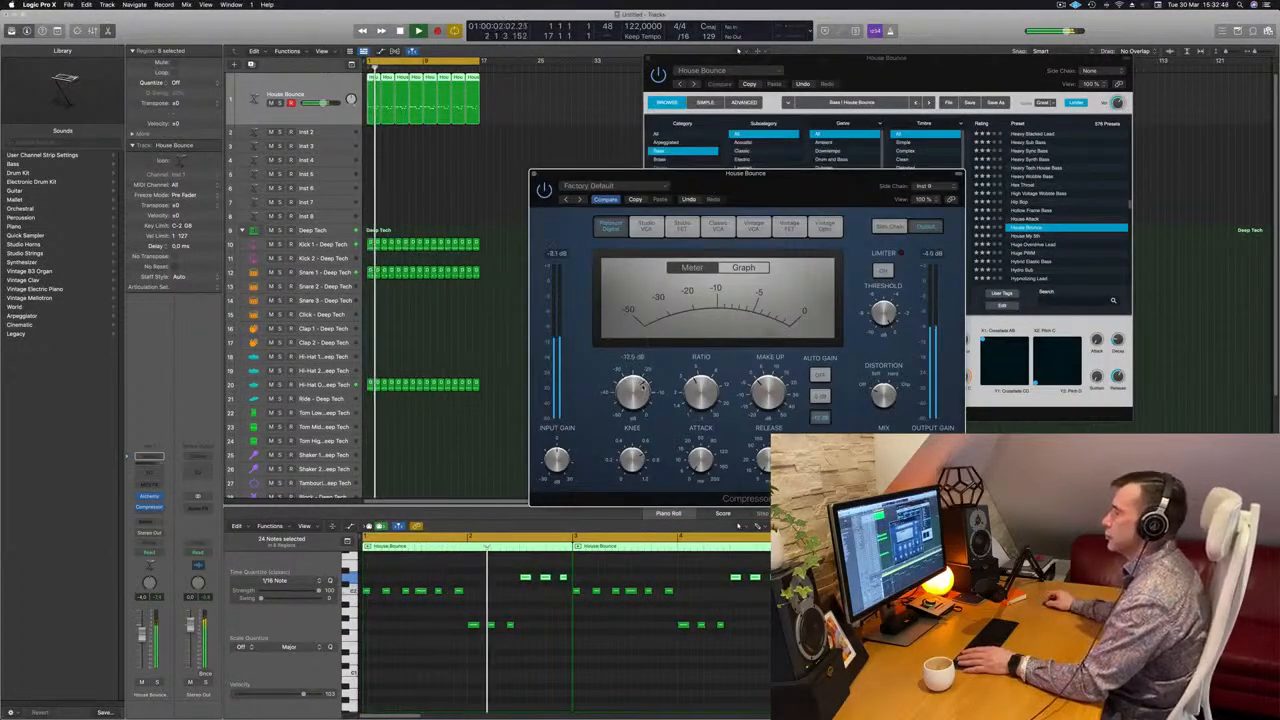
click(534, 174)
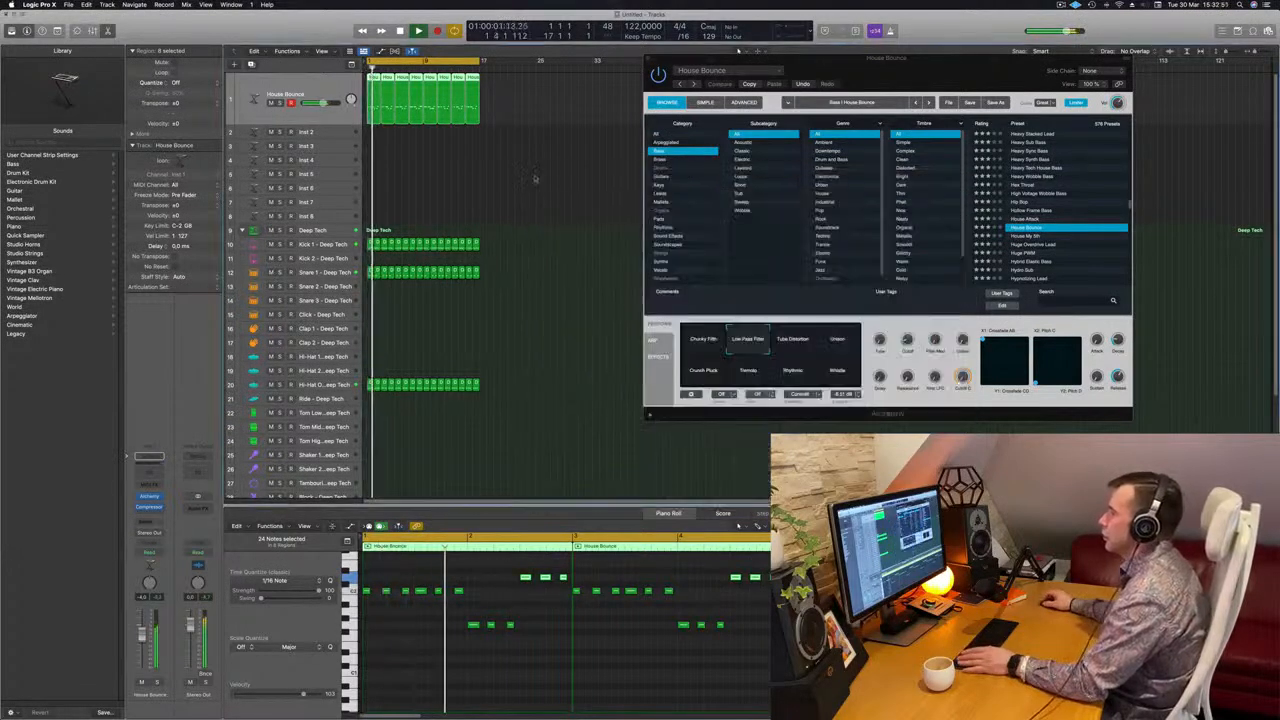
Reposition the Alchemy window, try the Filter Mod control and switch the bass to the Unison variation
drag(932, 76, 811, 78)
key(space)
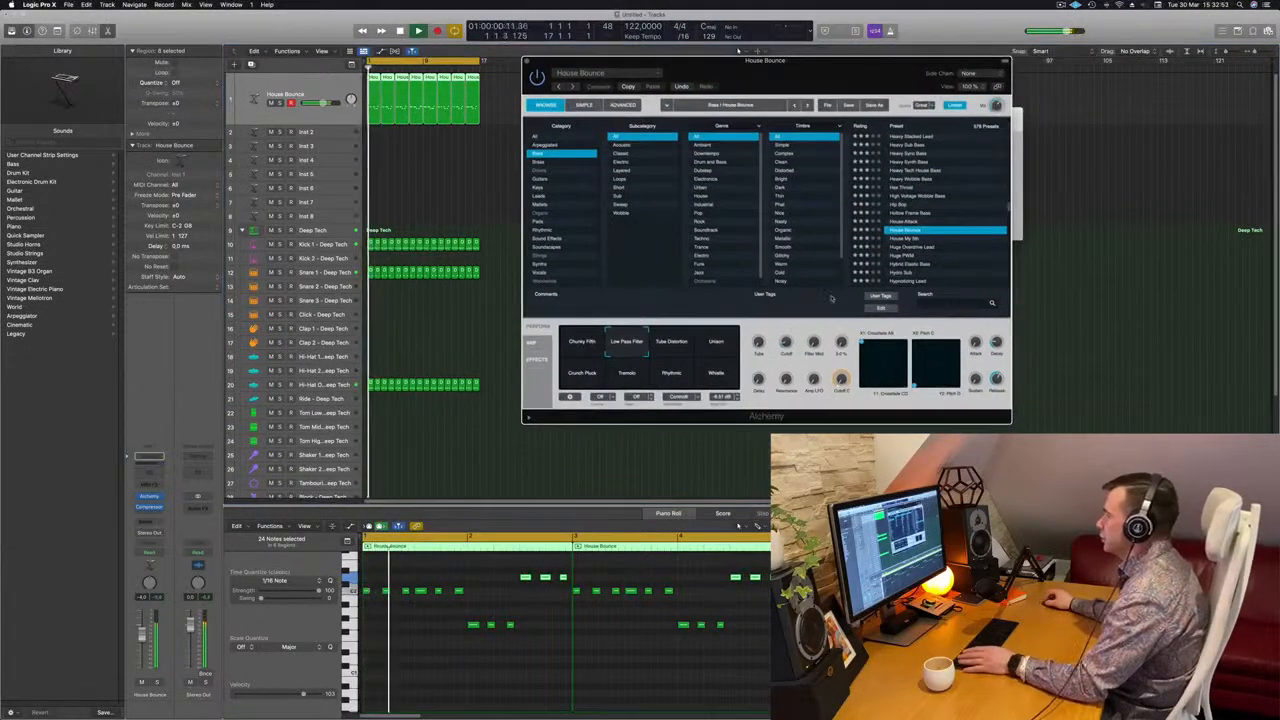
drag(813, 343, 816, 359)
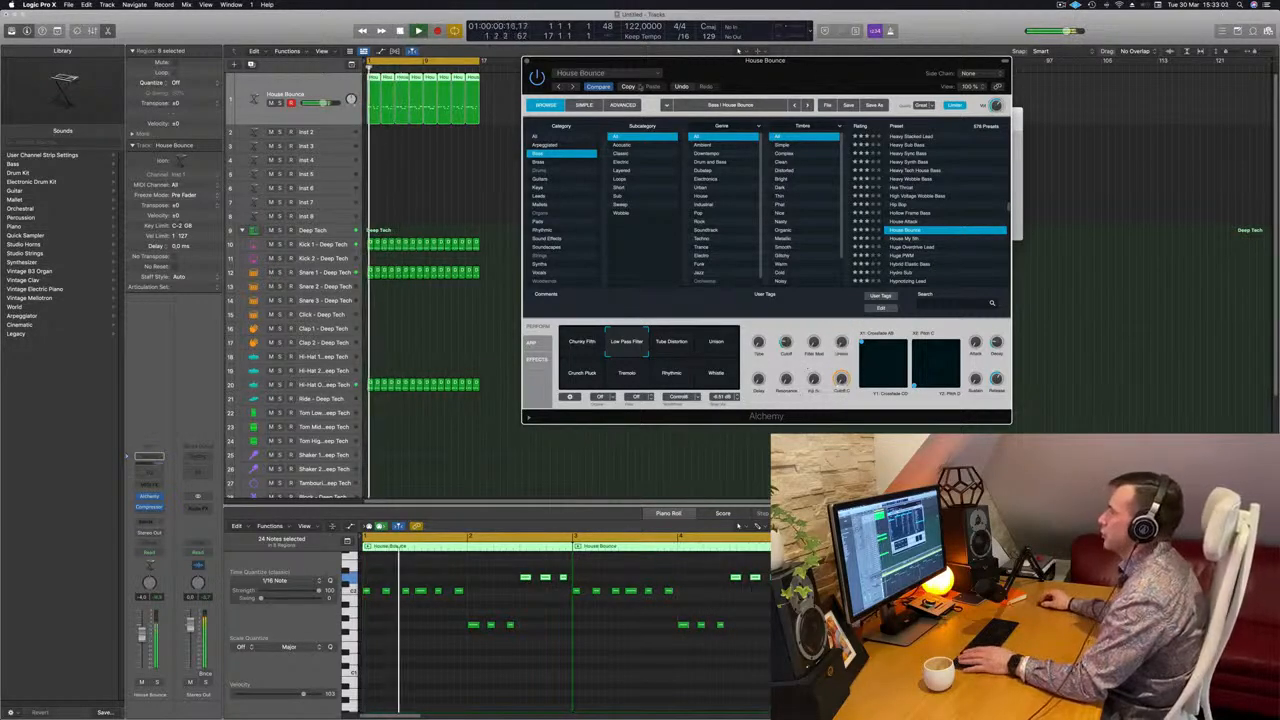
click(718, 343)
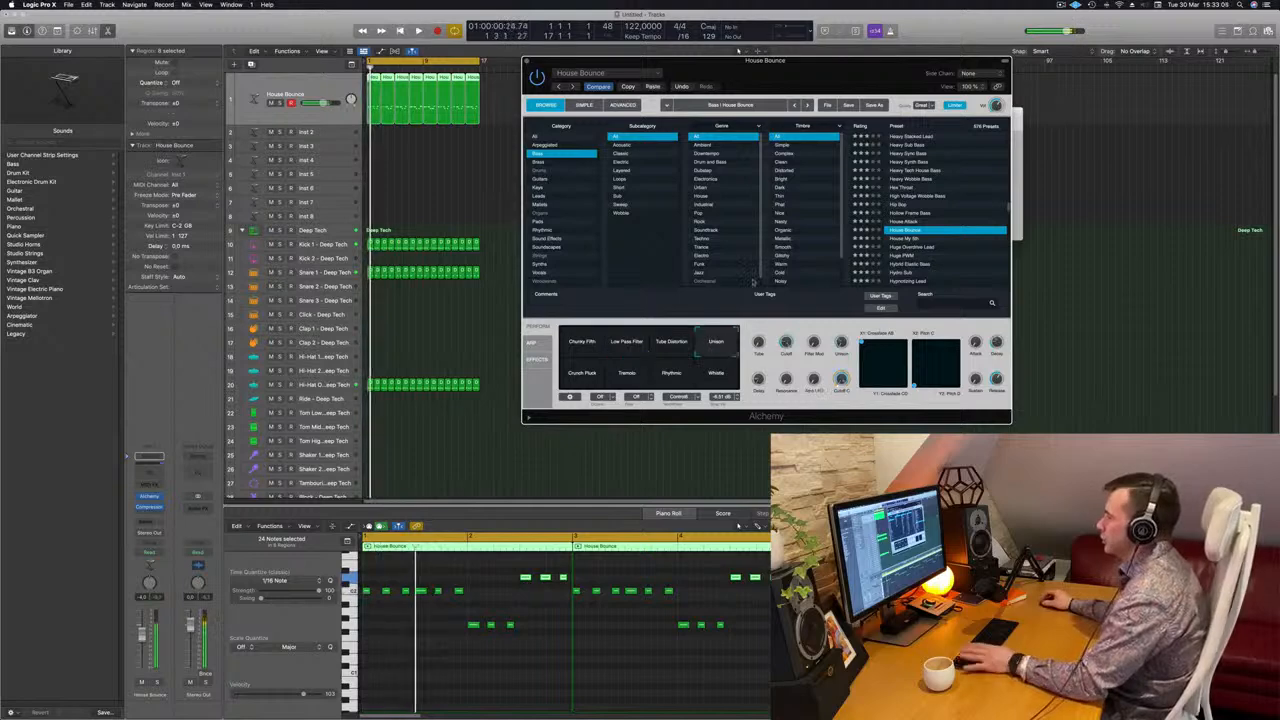
Reposition the House Bounce bass's Alchemy window while the loop plays, and close it
drag(815, 61, 806, 136)
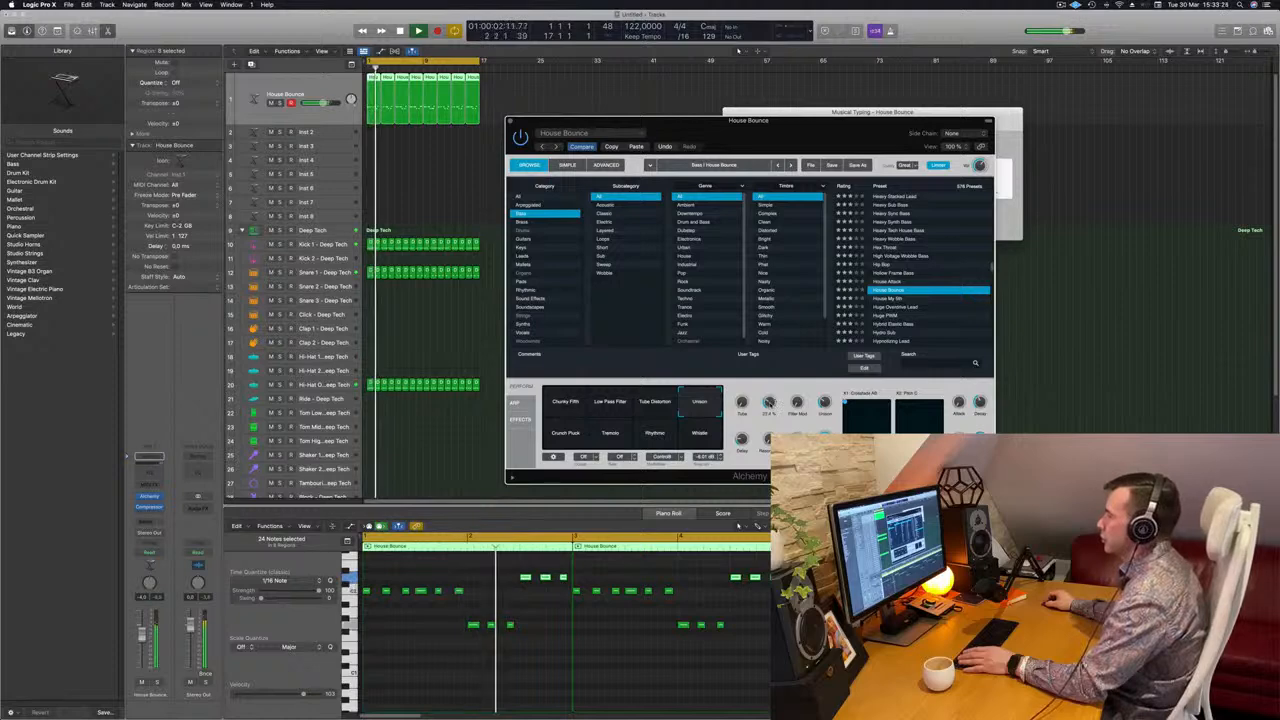
drag(645, 127, 678, 127)
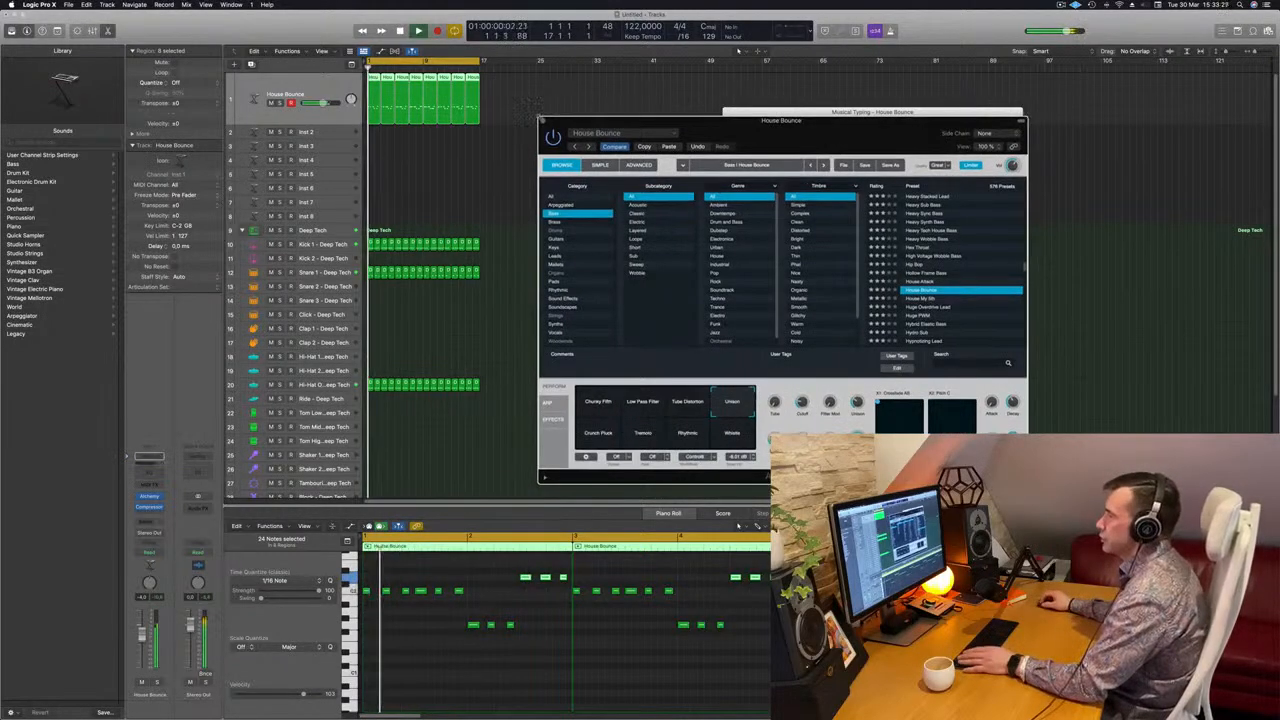
click(543, 121)
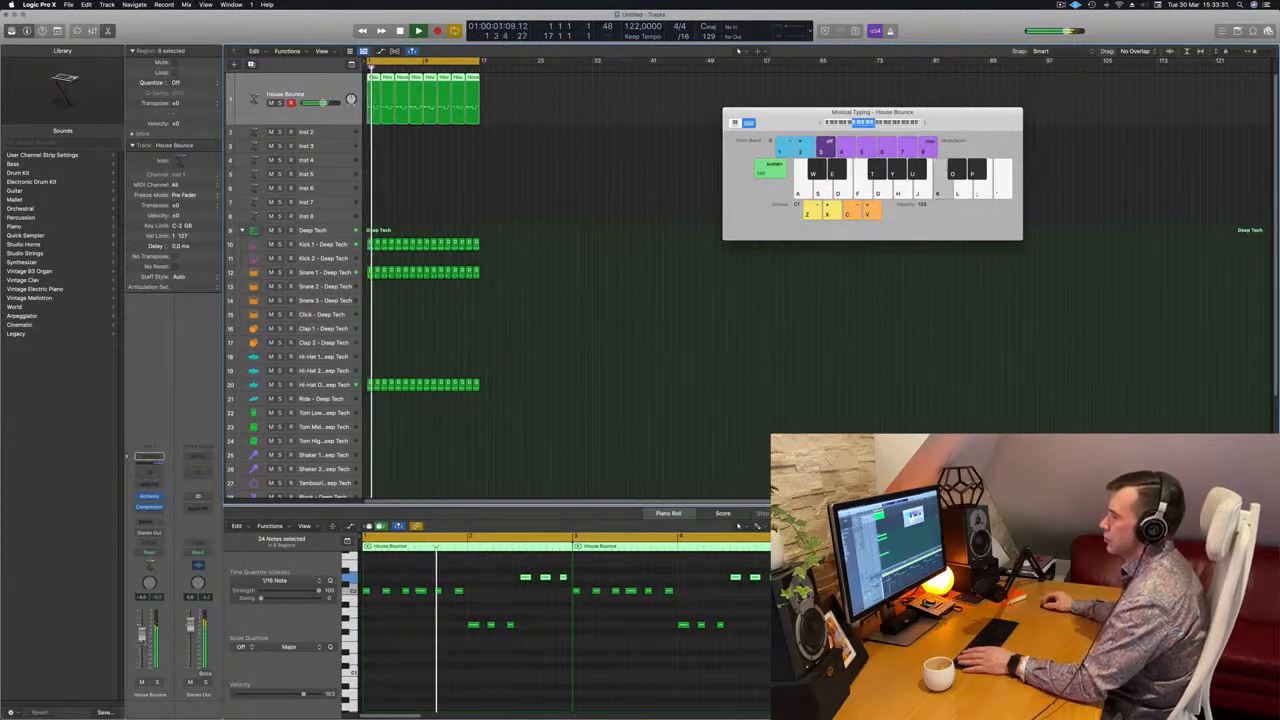
On the Inst 2 track, filter Alchemy's presets to Pads with Fast Attack, load 90s Luscious Pad and move the plug-in window aside
click(339, 131)
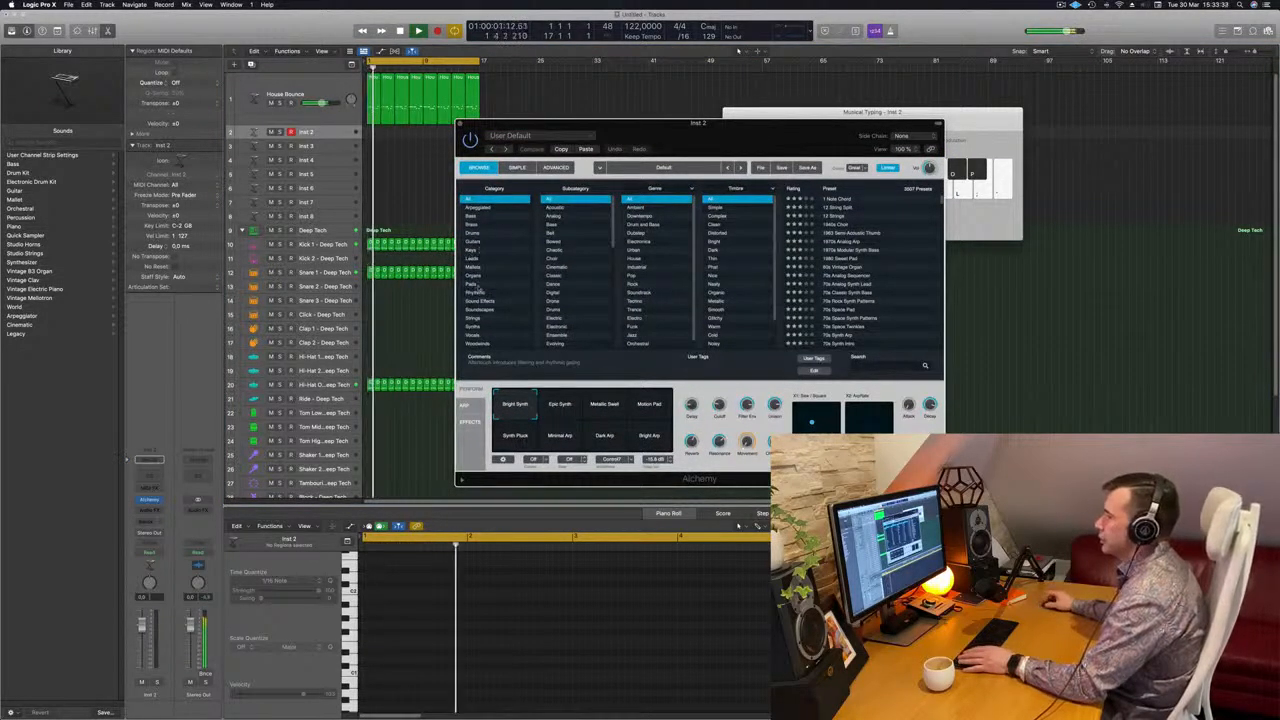
click(472, 285)
click(565, 234)
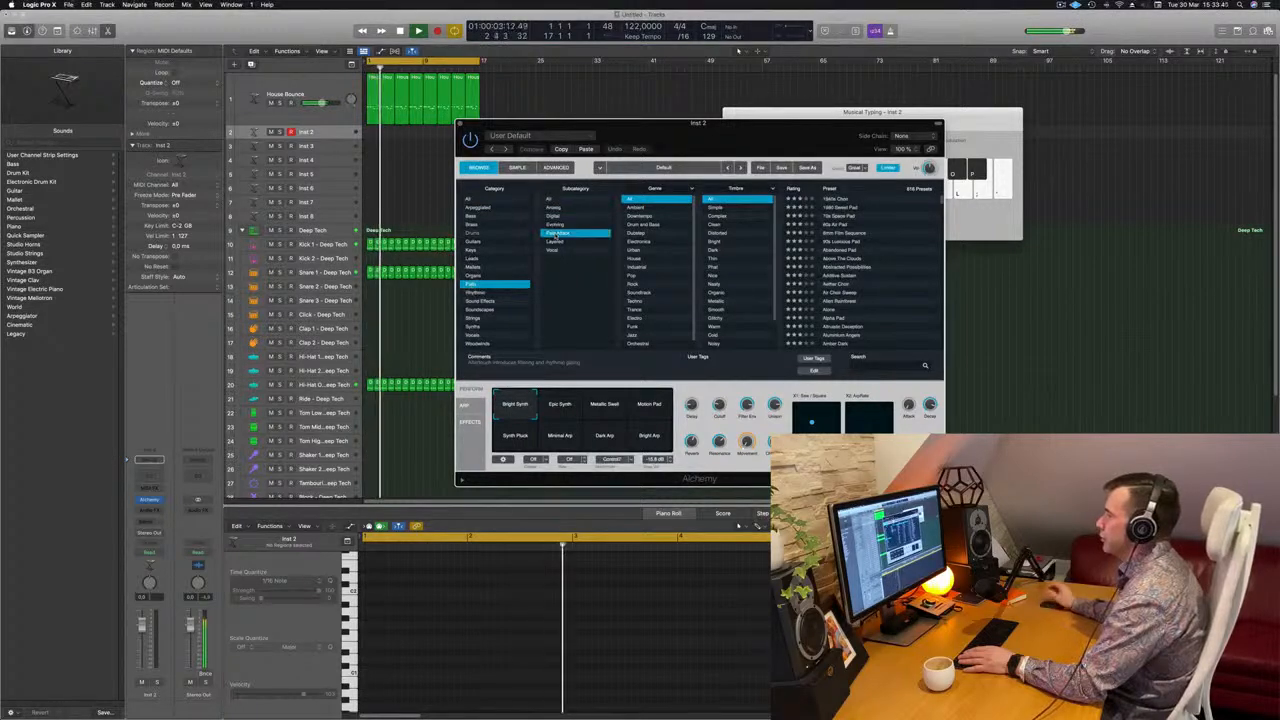
click(845, 199)
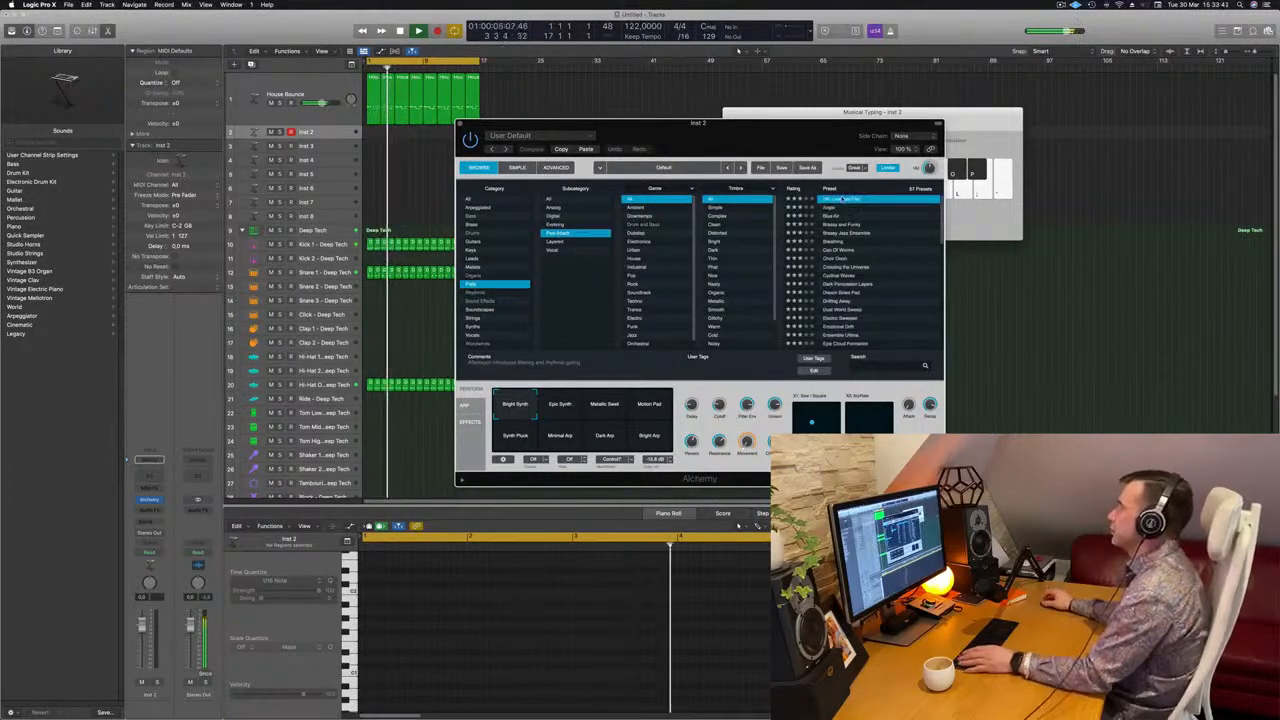
drag(620, 122, 805, 106)
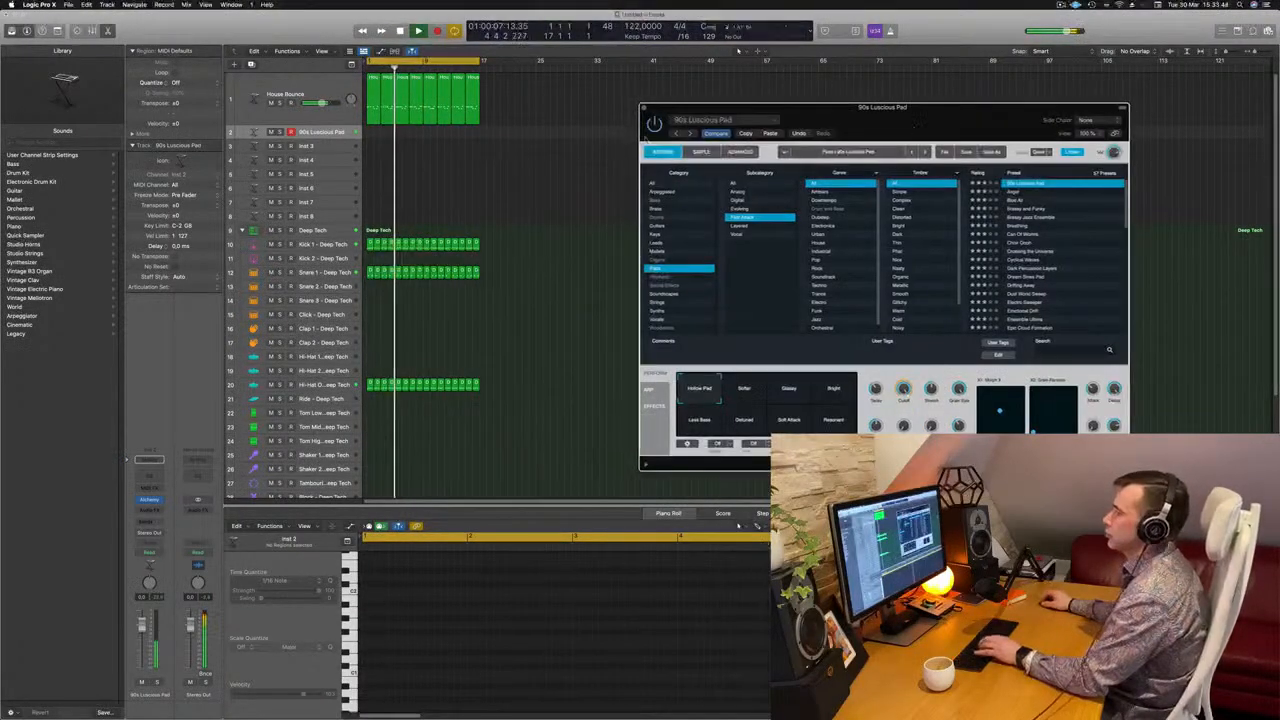
Lower the pad channel's volume and switch its Alchemy preset to Brassy and Funky, repositioning the plug-in window
drag(143, 626, 143, 649)
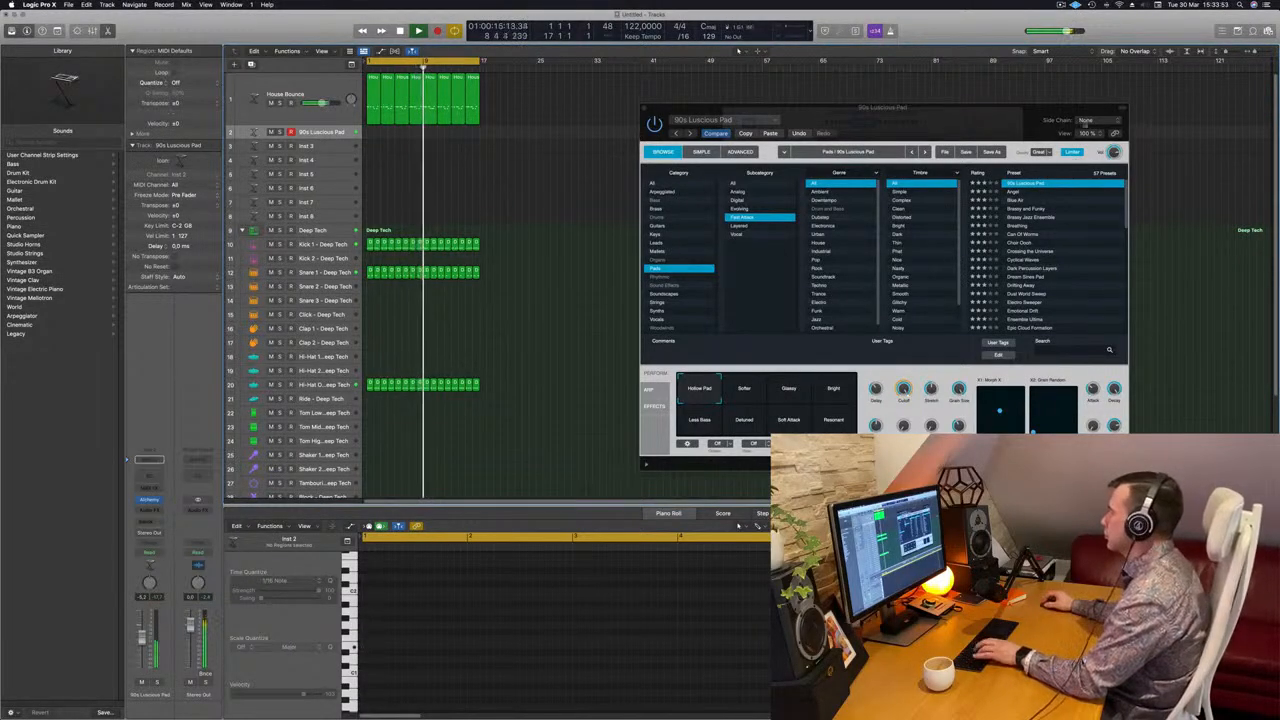
click(1033, 210)
click(1033, 210)
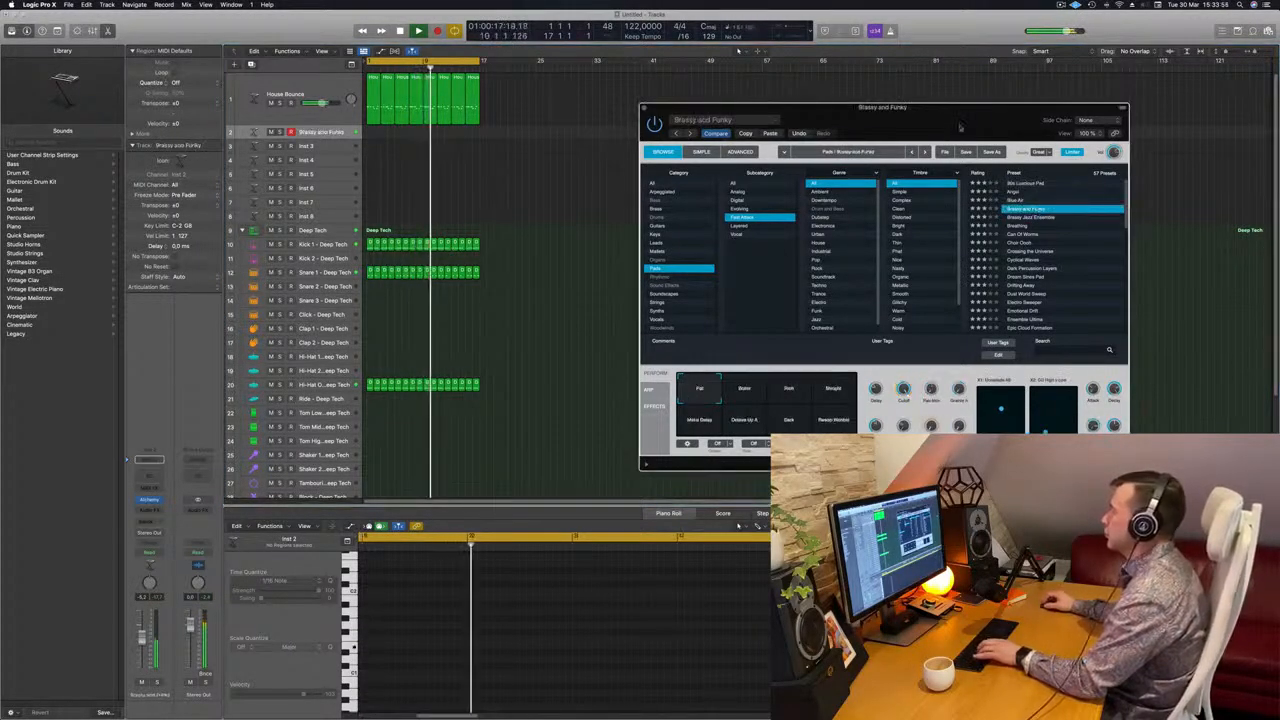
drag(968, 122, 919, 150)
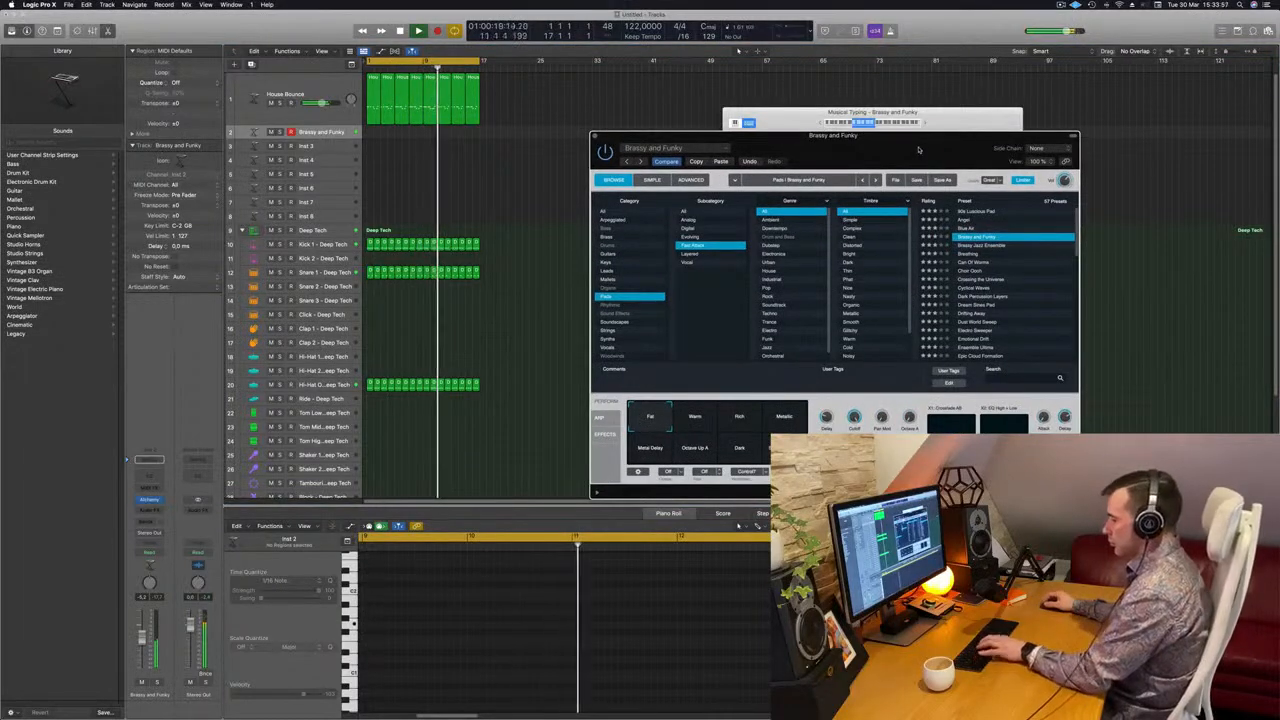
drag(906, 151, 903, 83)
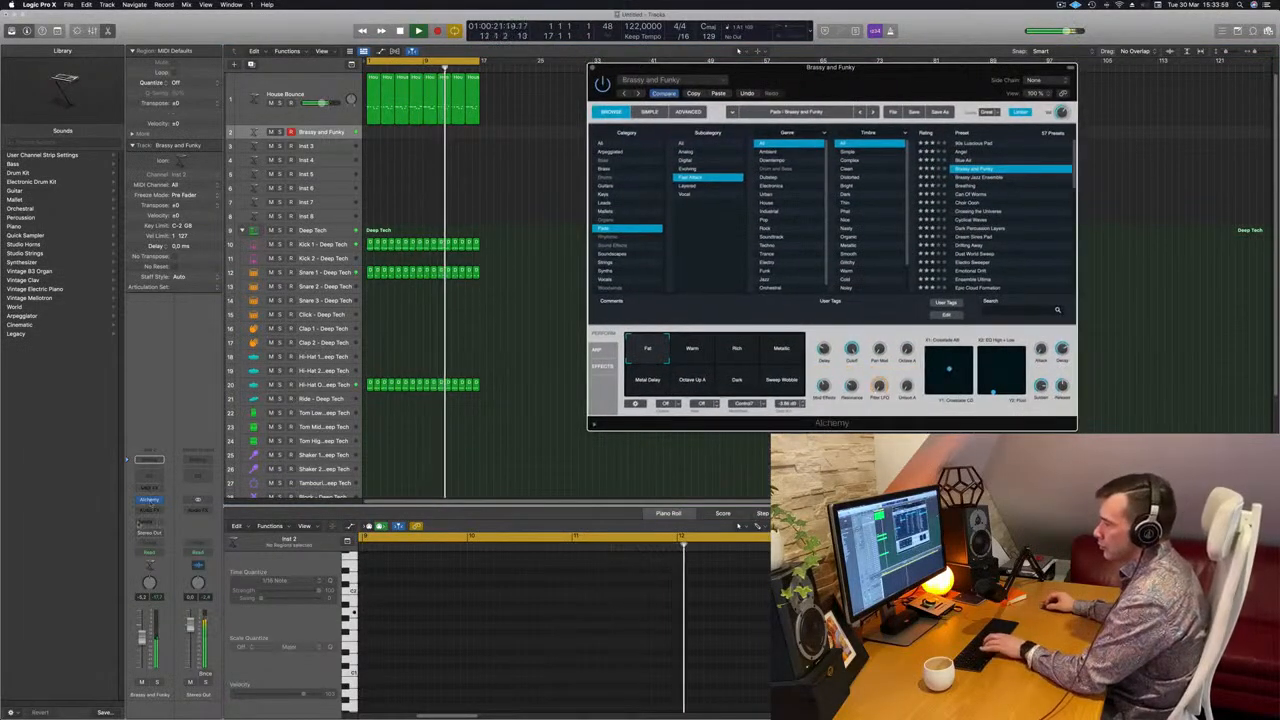
Add a Bus 7 send to the Brassy and Funky channel and insert a stereo SilverVerb on the resulting aux channel
click(149, 460)
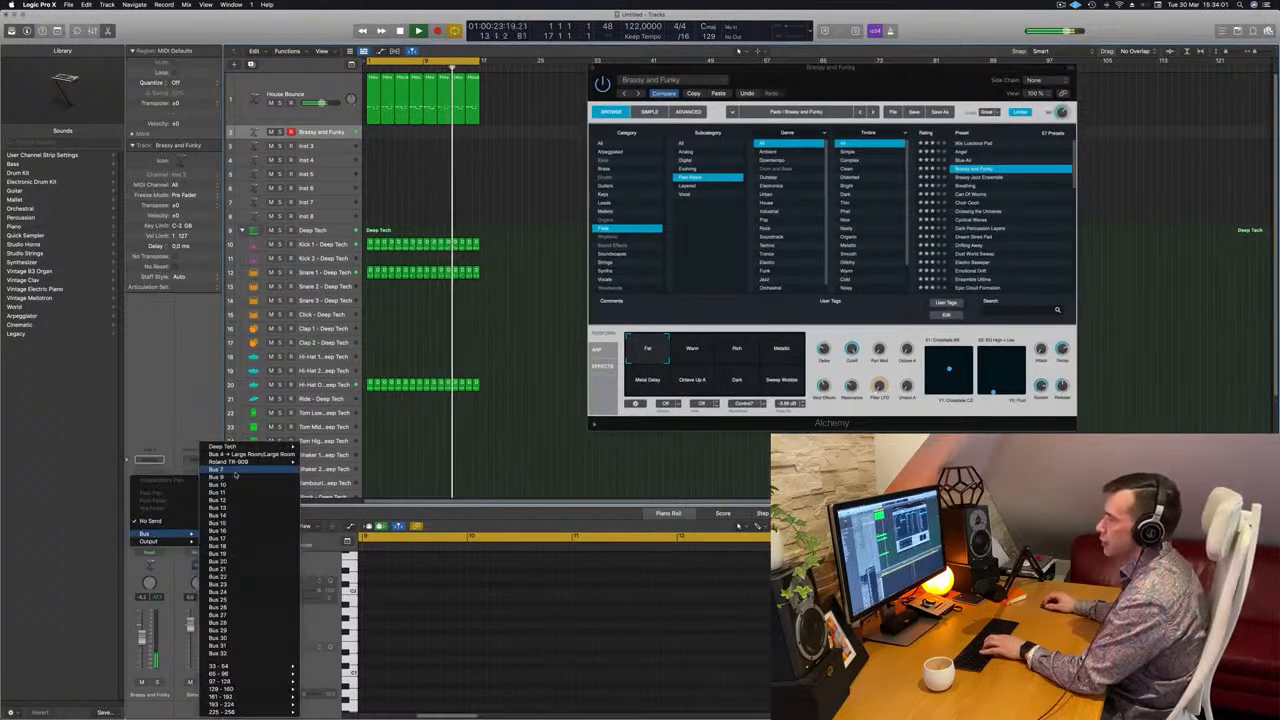
click(242, 460)
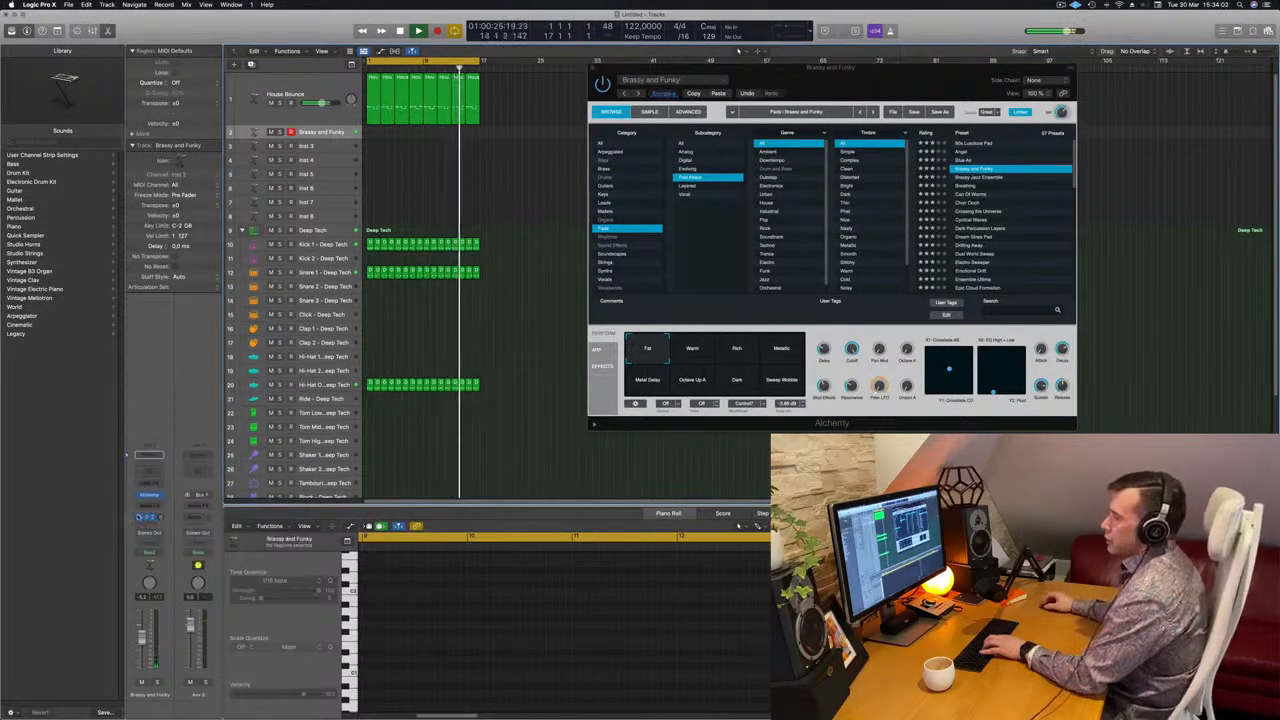
click(207, 505)
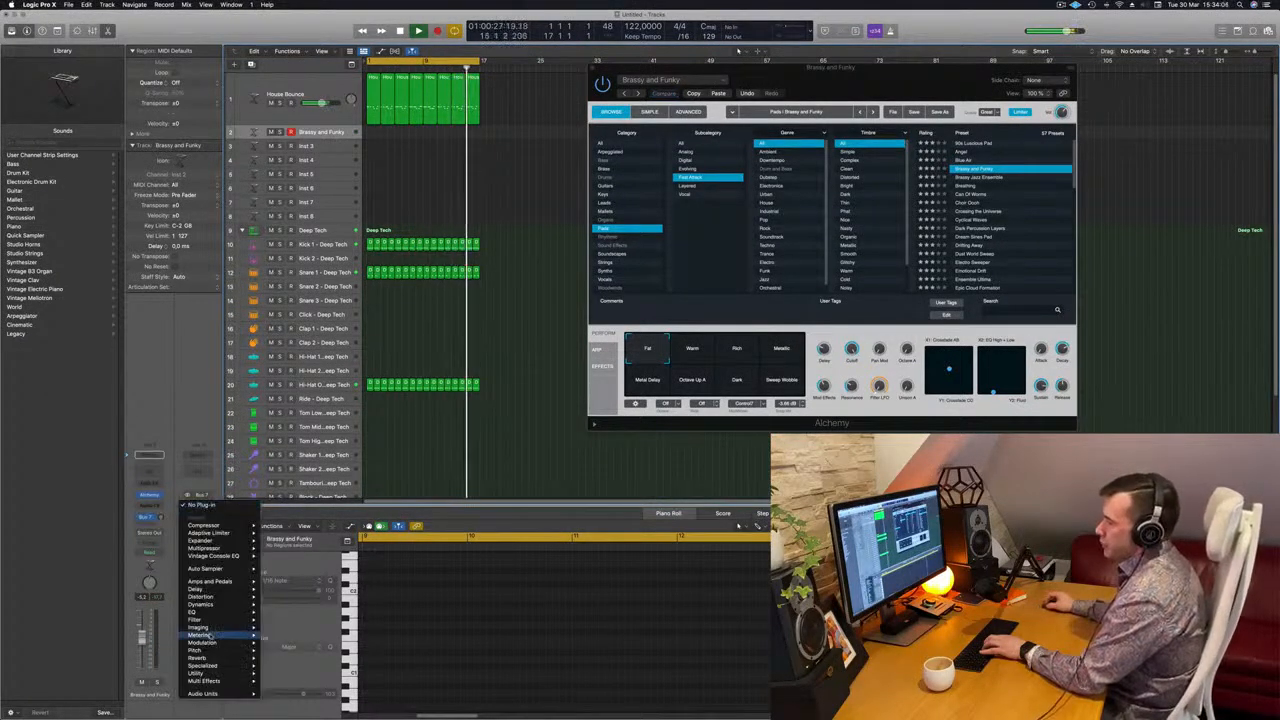
mouse_move(221, 675)
mouse_move(288, 658)
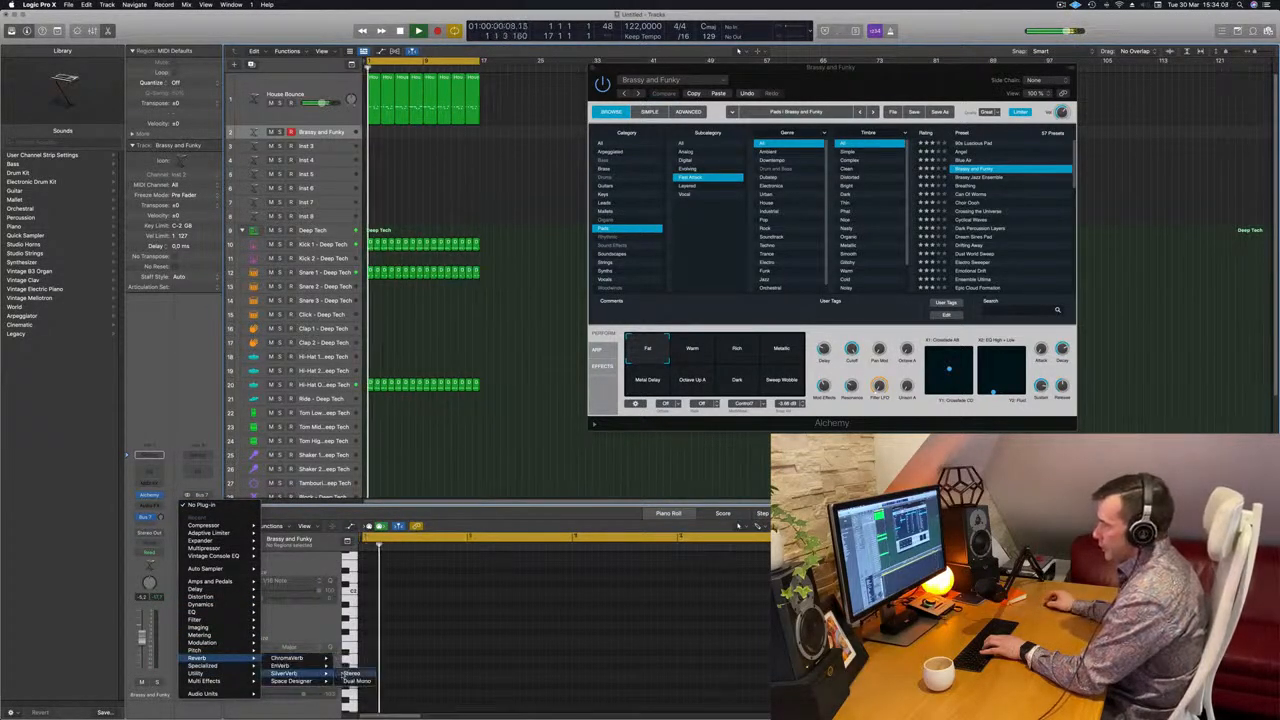
click(352, 675)
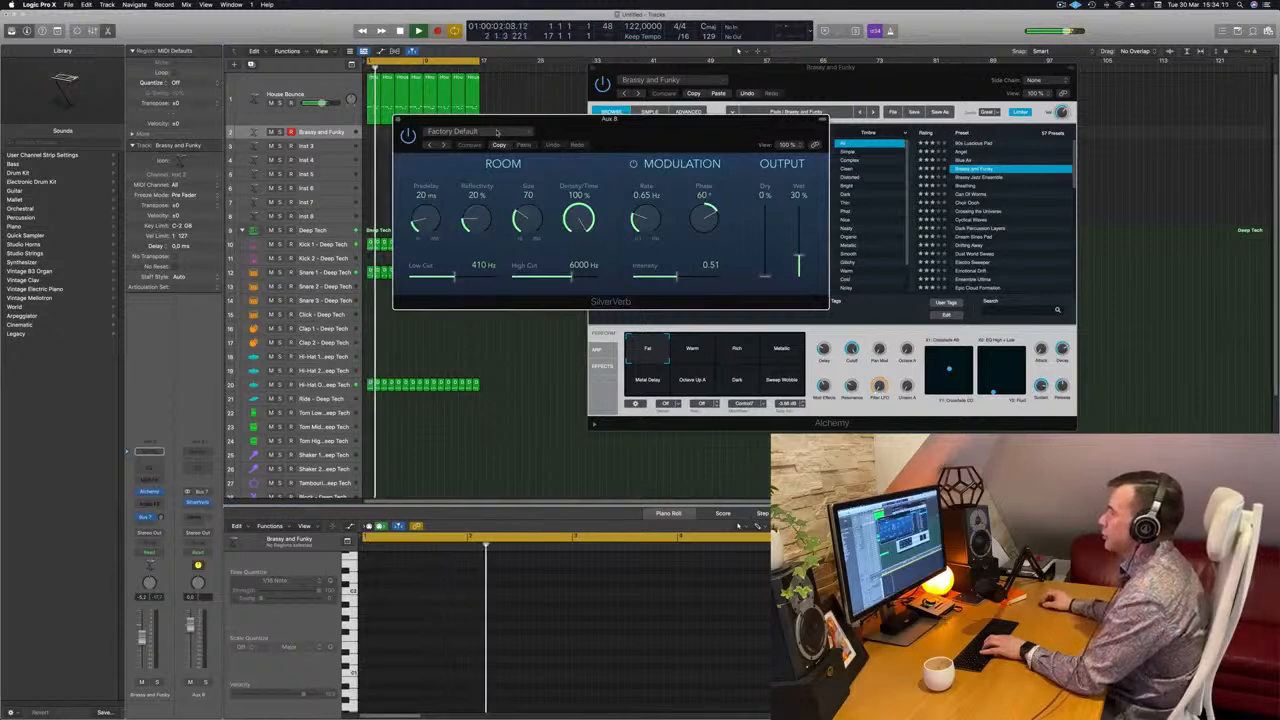
Load the grandiose setting in SilverVerb and set its wet output to 100%
click(455, 131)
click(462, 296)
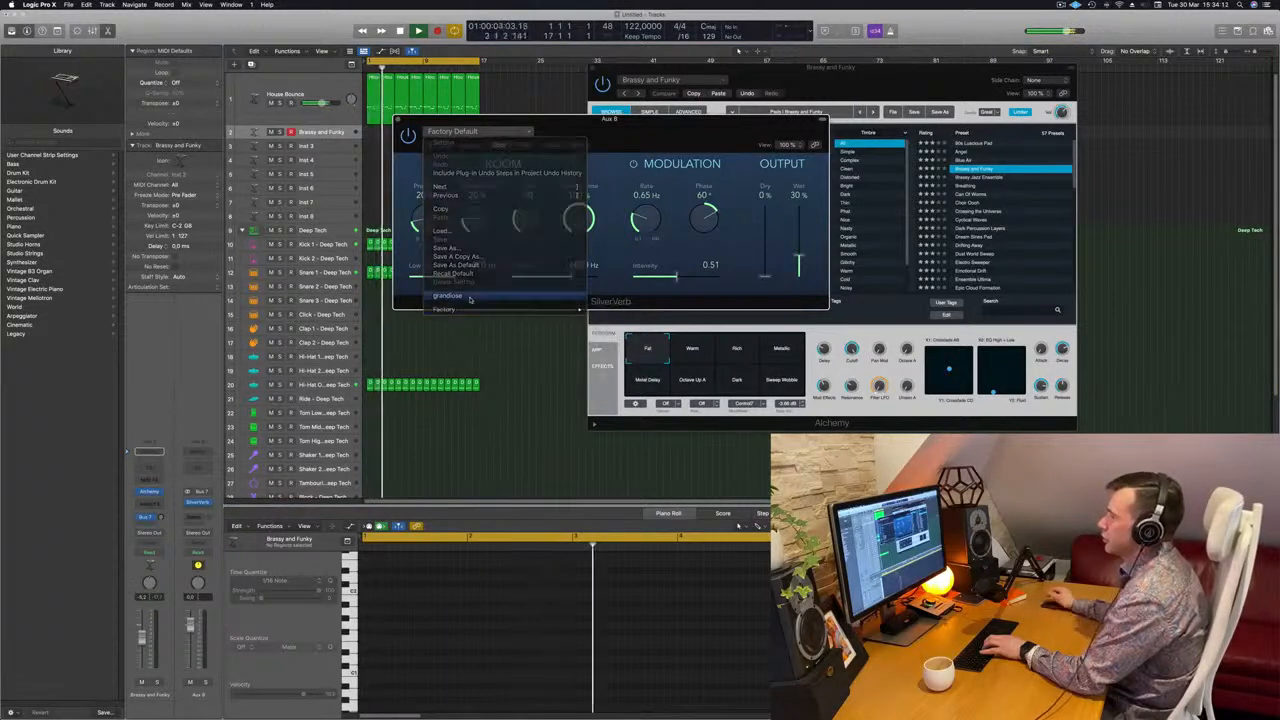
drag(802, 209, 801, 200)
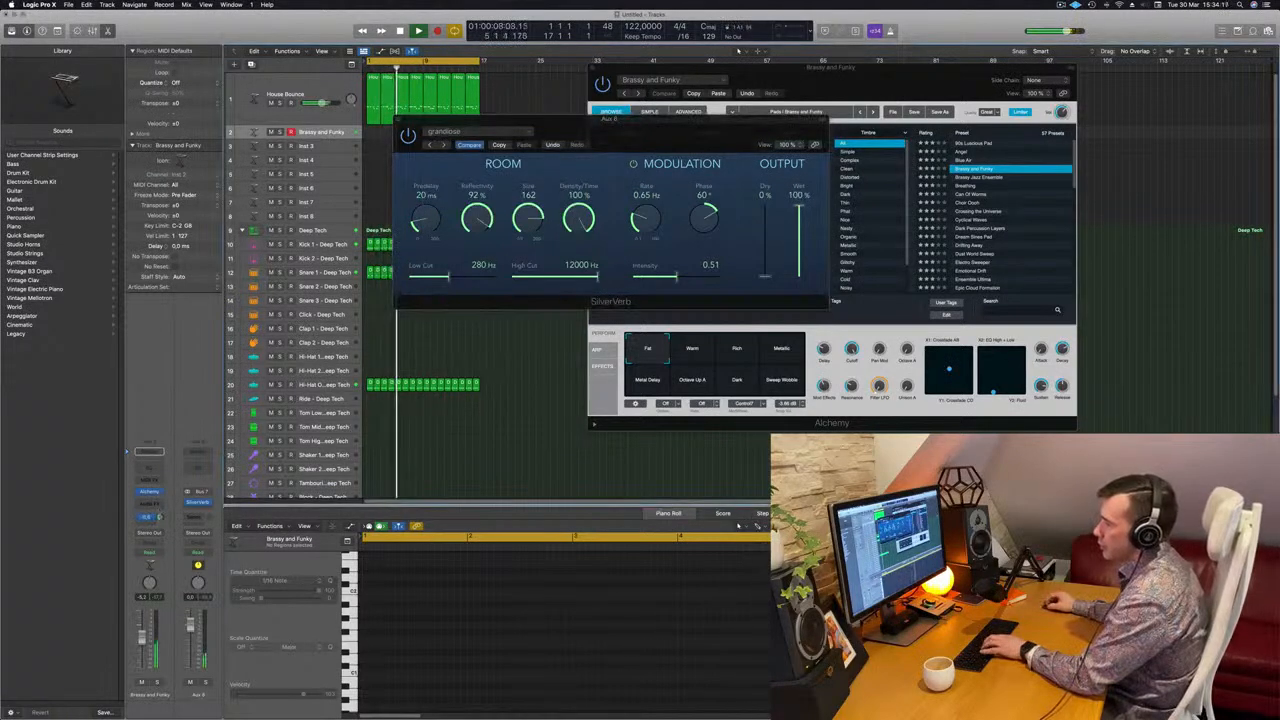
Adjust the pad channel's Bus 7 send level and move the SilverVerb window clear of Alchemy's performance controls
drag(705, 135, 839, 253)
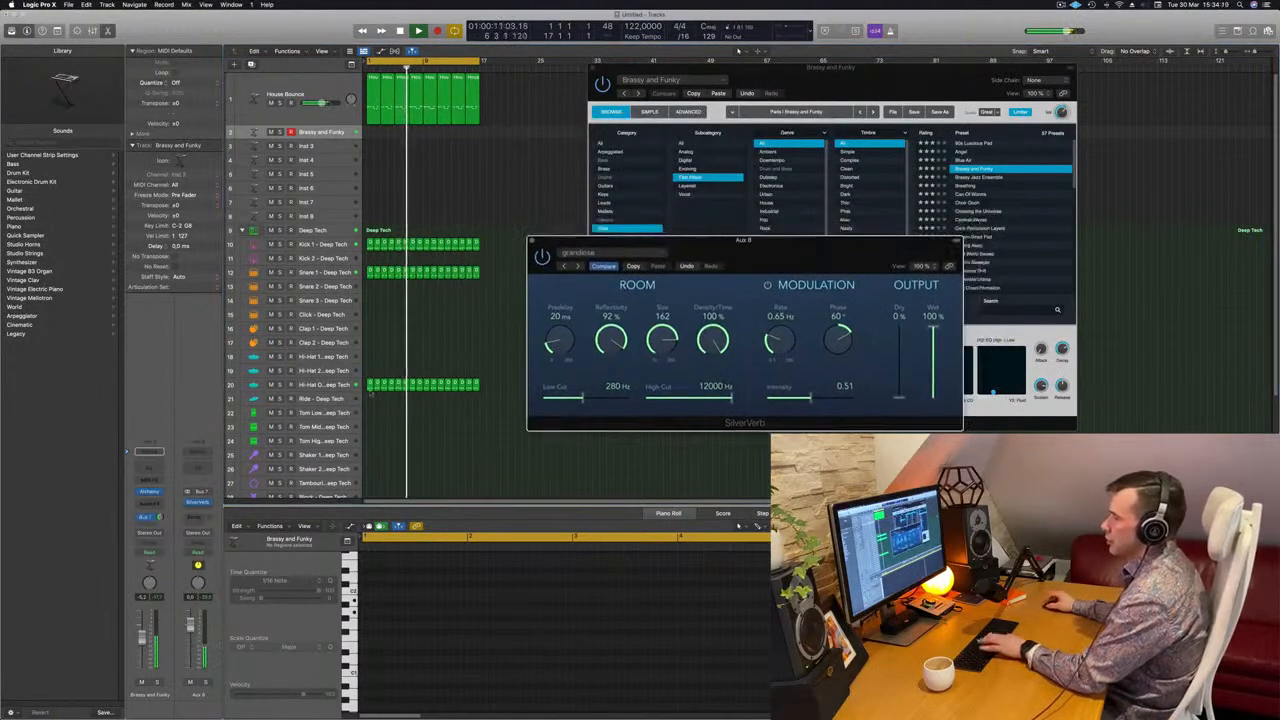
click(160, 517)
drag(818, 248, 745, 329)
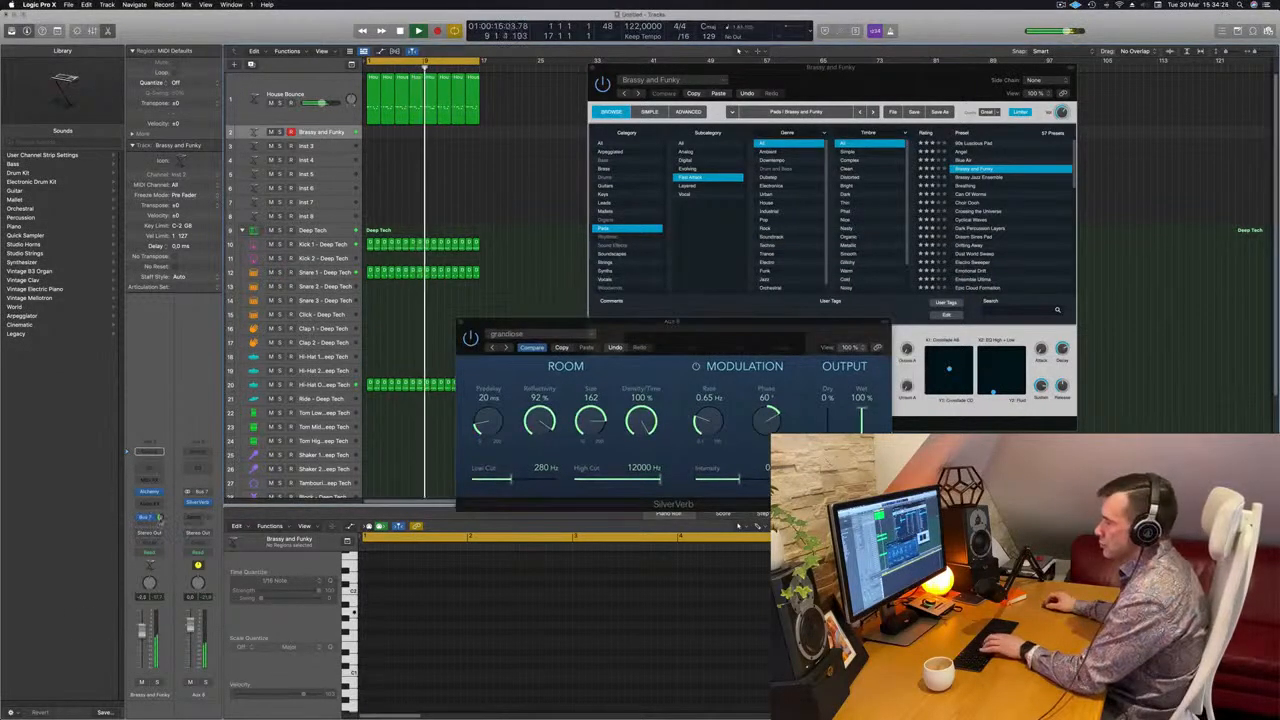
drag(715, 332, 643, 355)
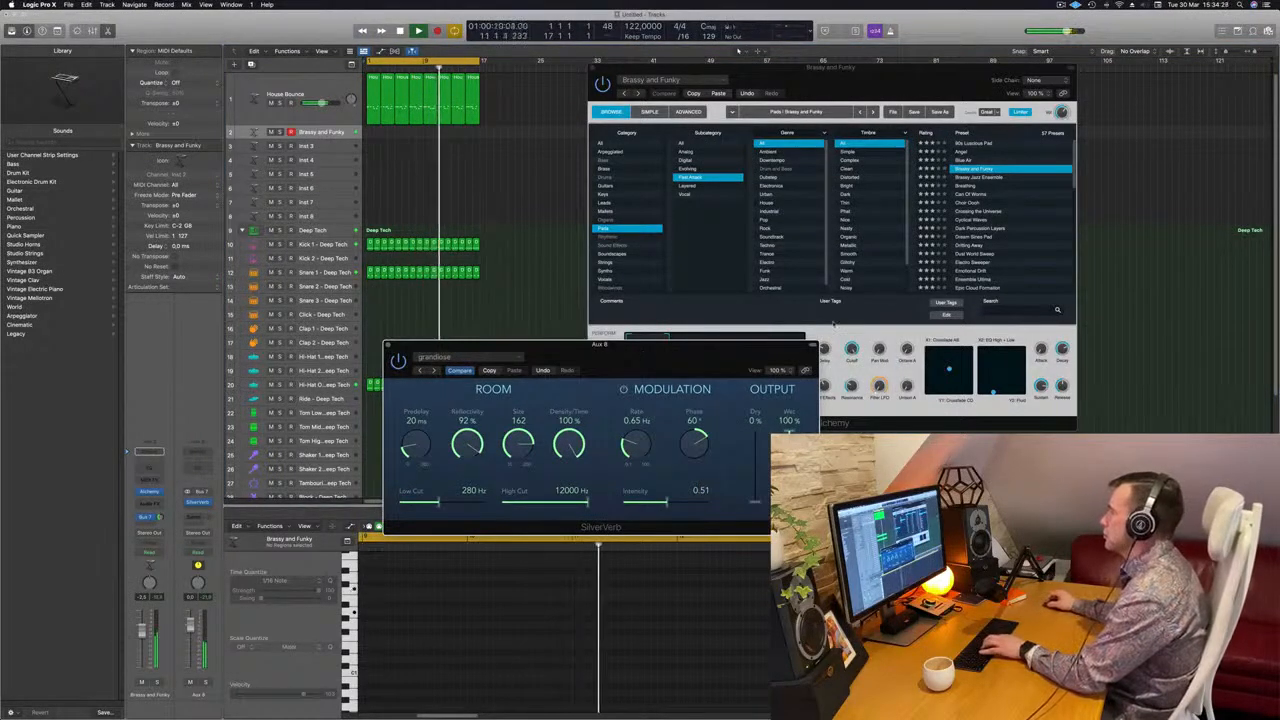
Switch the pad to its Warm variation and record a pad part on the Brassy and Funky track
click(906, 195)
click(710, 348)
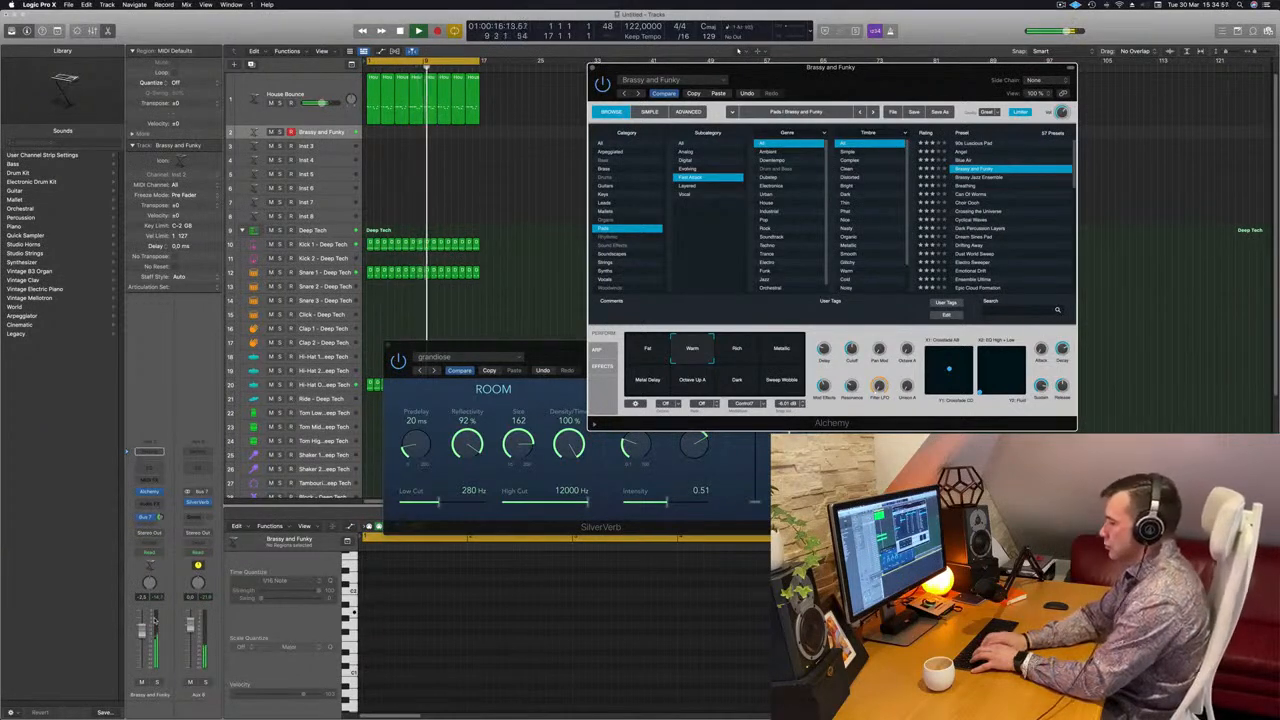
key(r)
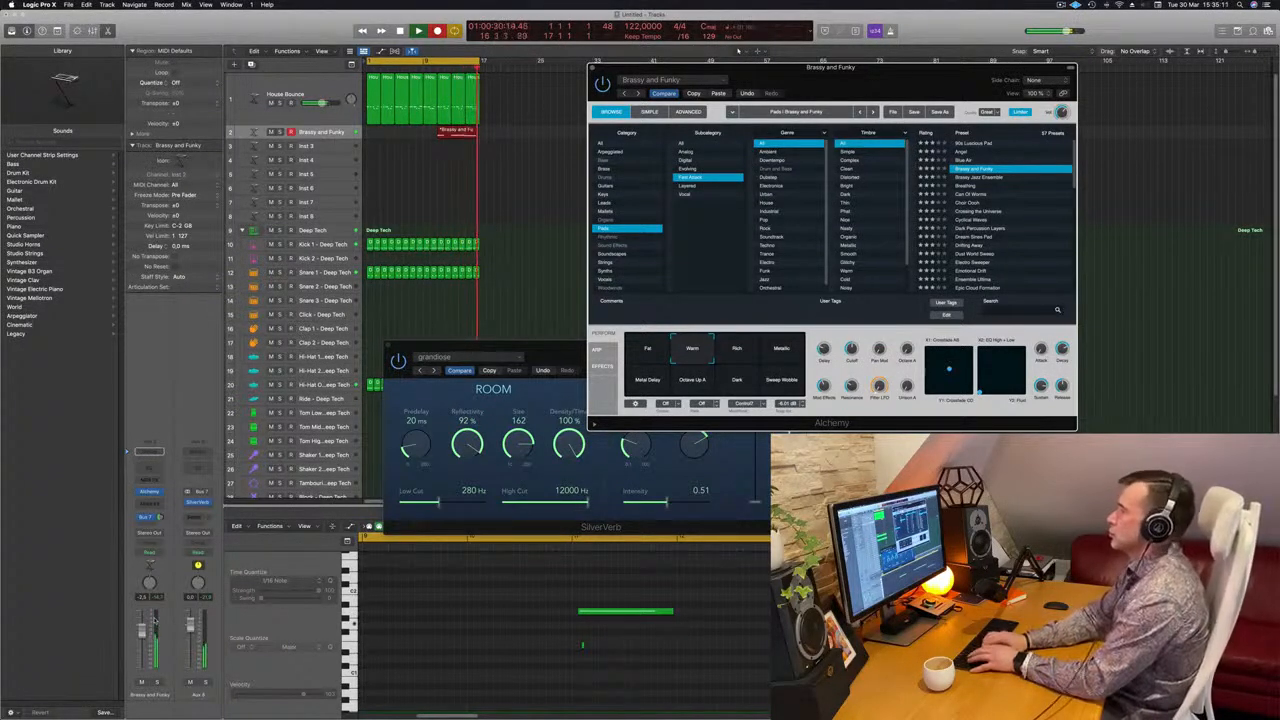
key(space)
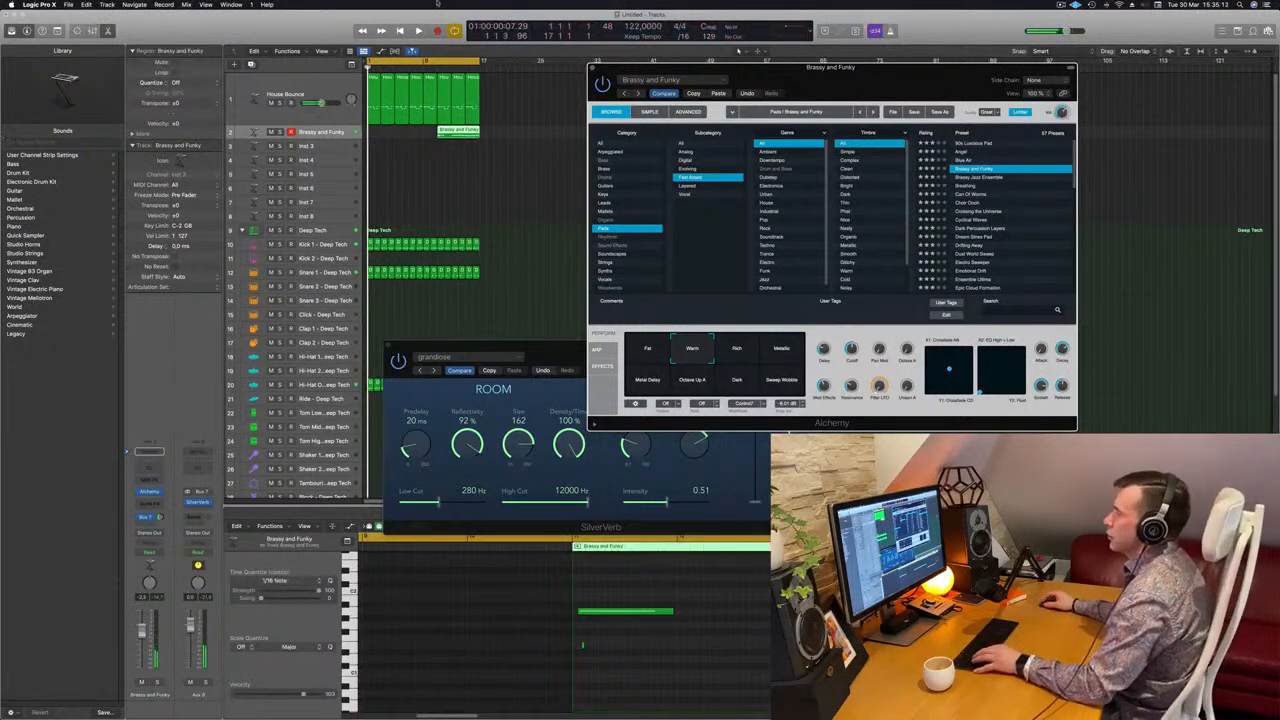
Cut off the front of the recorded pad region, keeping its last four bars, and move them to bar 1
click(455, 138)
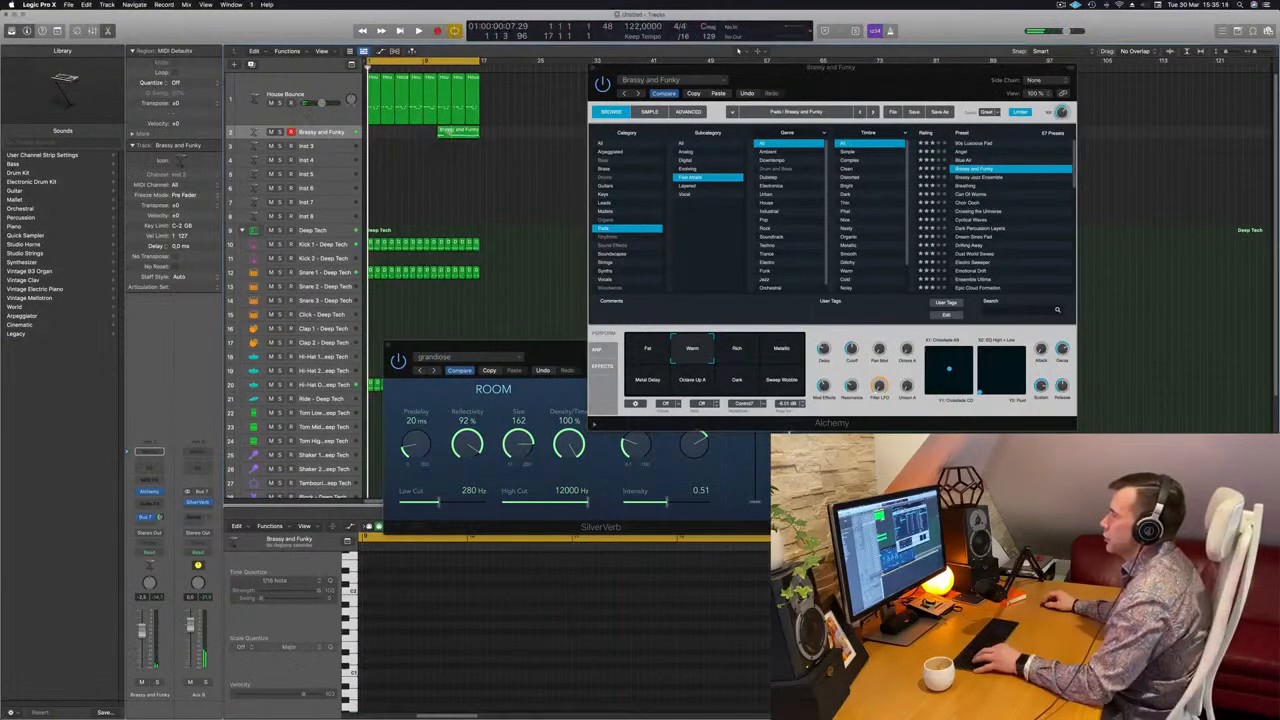
double_click(452, 137)
click(447, 134)
key(Delete)
drag(467, 134, 383, 135)
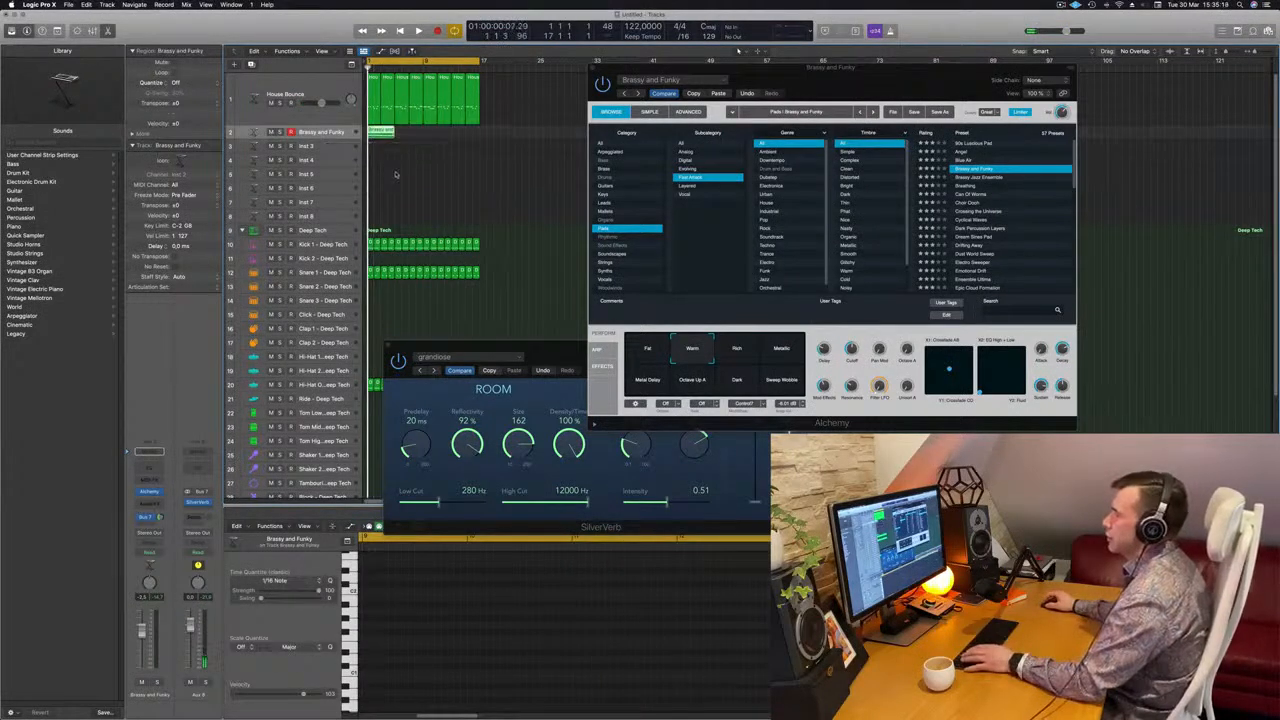
Lengthen the first two pad notes in the piano roll towards the notes that follow them, and play the loop
key(super+Right)
key(super+Right)
key(super+Right)
key(super+Right)
key(super+Right)
key(super+Left)
key(space)
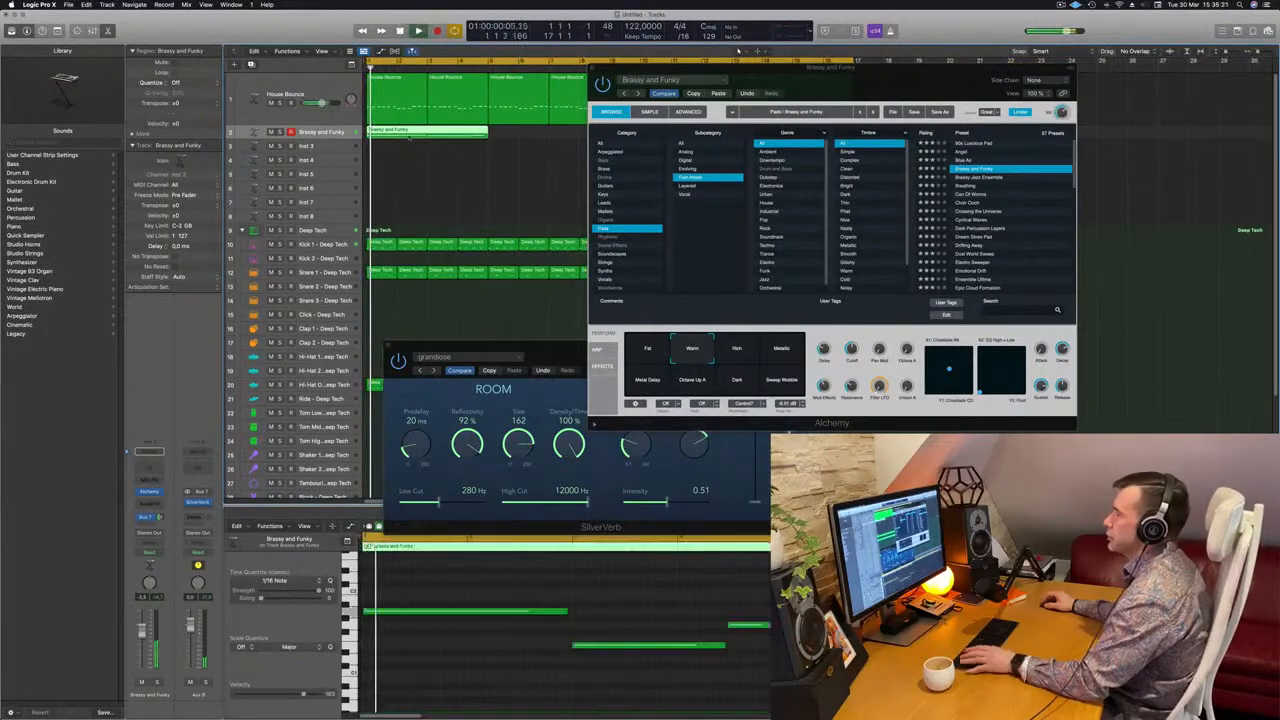
key(super+a)
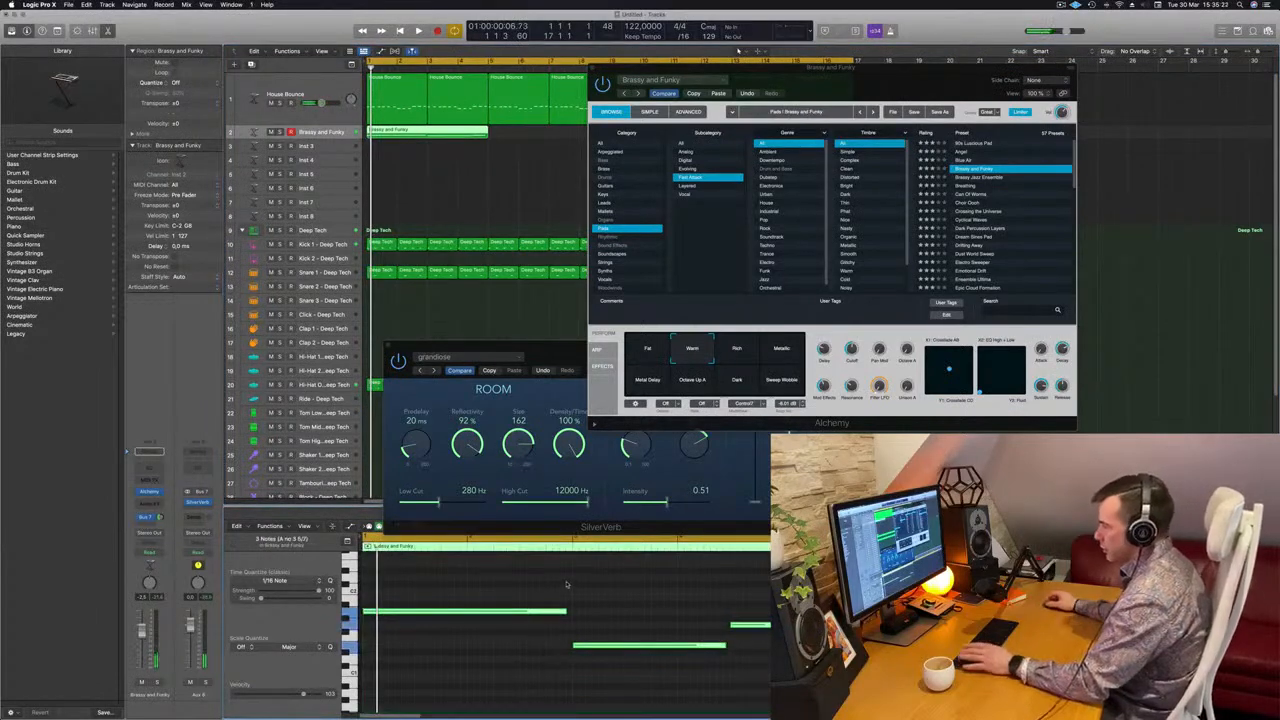
click(566, 584)
click(566, 612)
drag(566, 612, 575, 611)
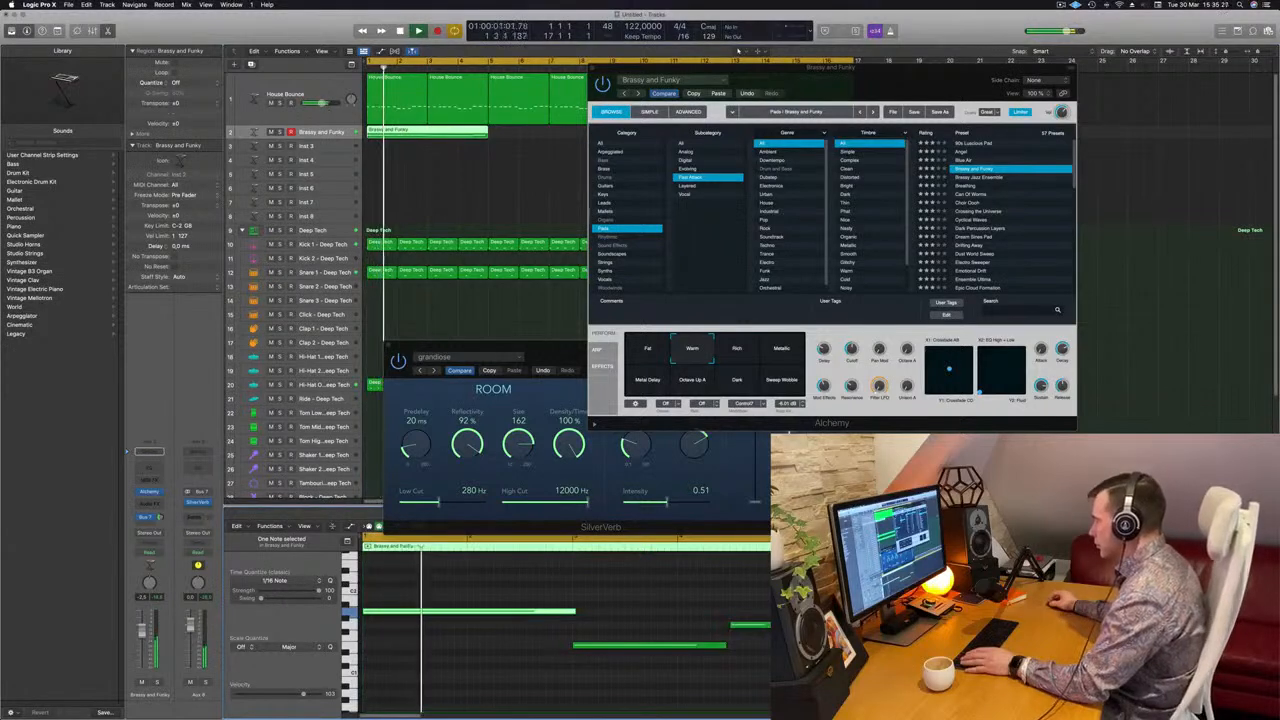
drag(723, 646, 726, 646)
key(space)
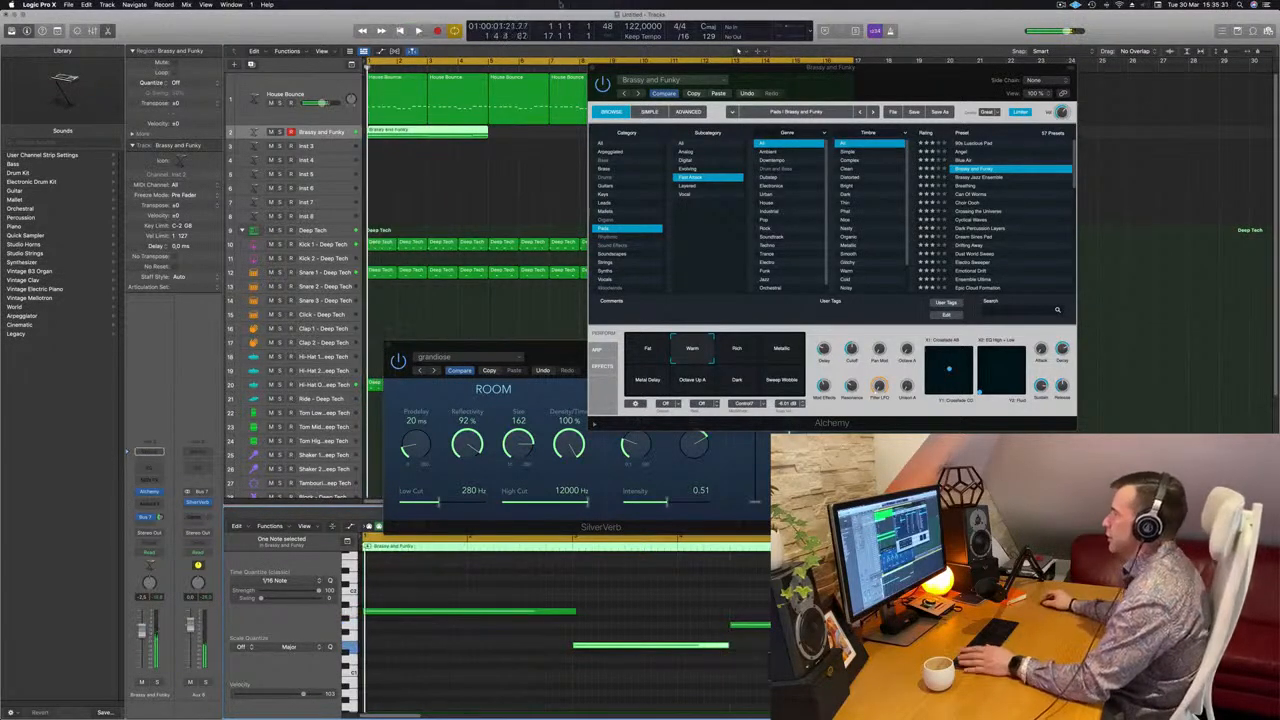
Copy the four-bar Brassy and Funky region along its track to fill all 16 bars, and play the loop
drag(821, 86, 827, 98)
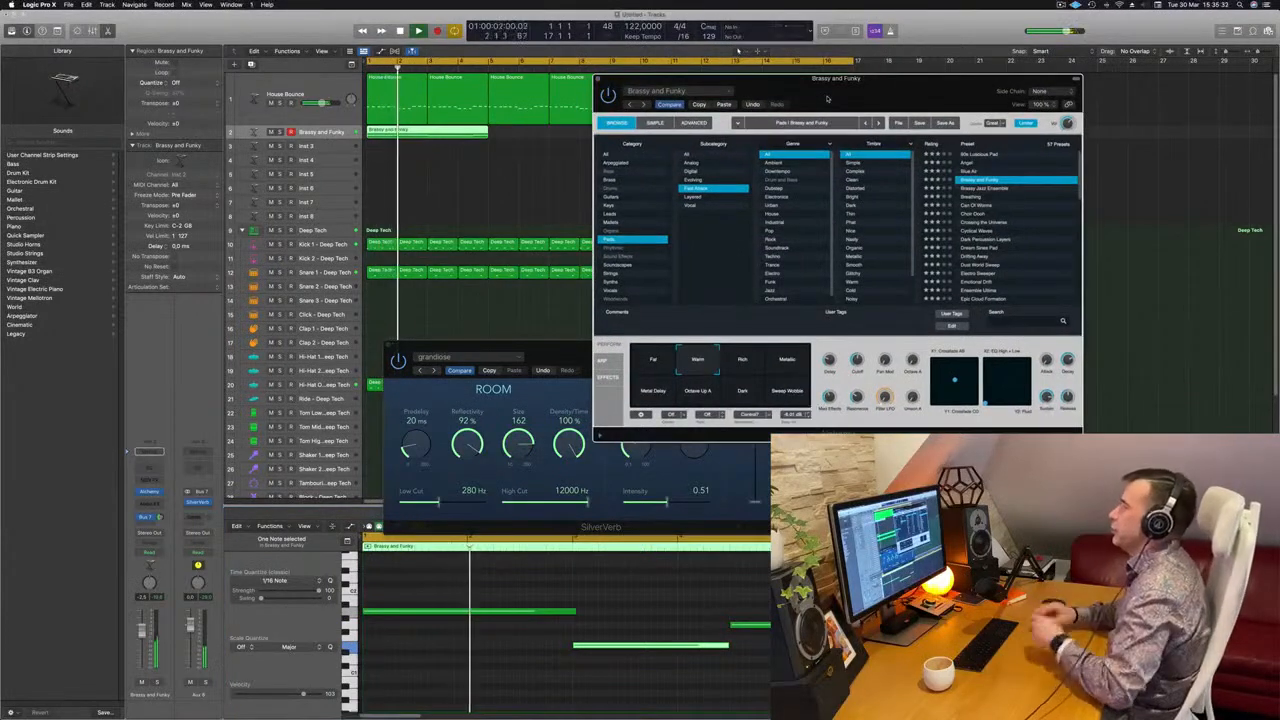
drag(827, 98, 845, 134)
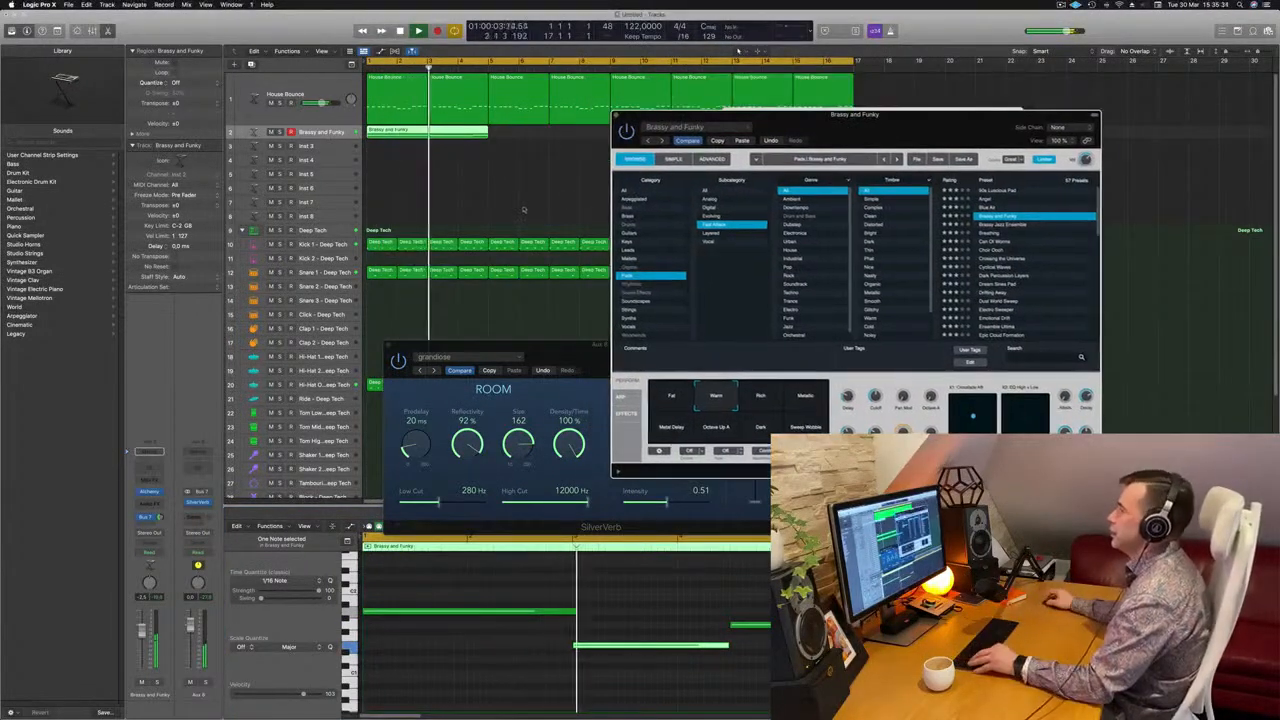
scroll(523, 210, down, 5)
key(space)
drag(766, 115, 772, 153)
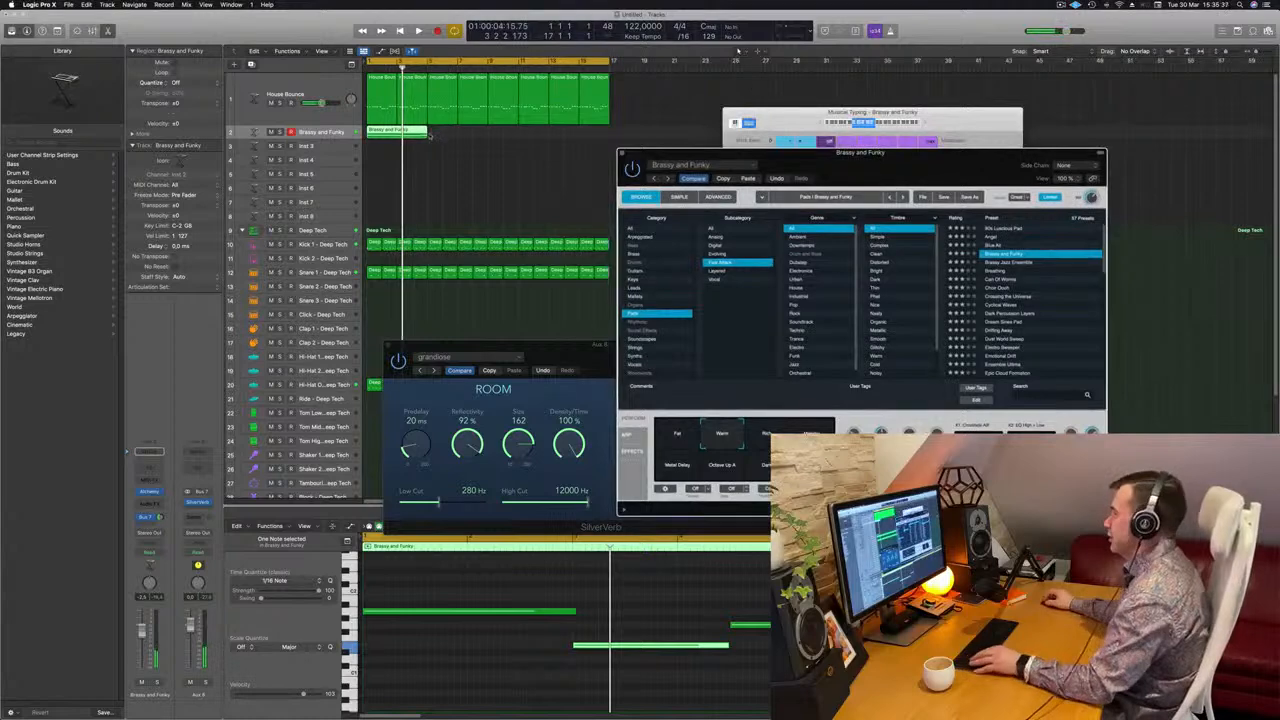
drag(419, 134, 545, 134)
key(space)
Reposition the Alchemy window and switch the Brassy and Funky pad to the Rich variation
drag(810, 179, 640, 206)
drag(715, 192, 679, 212)
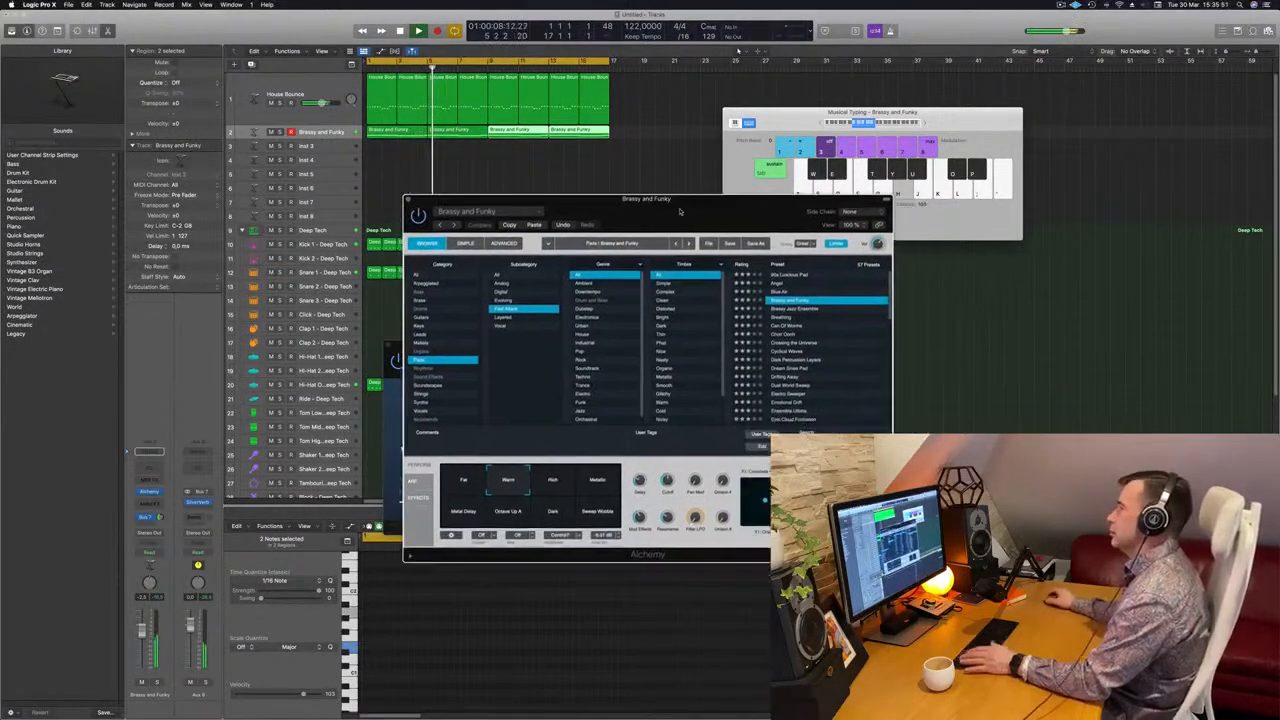
click(553, 481)
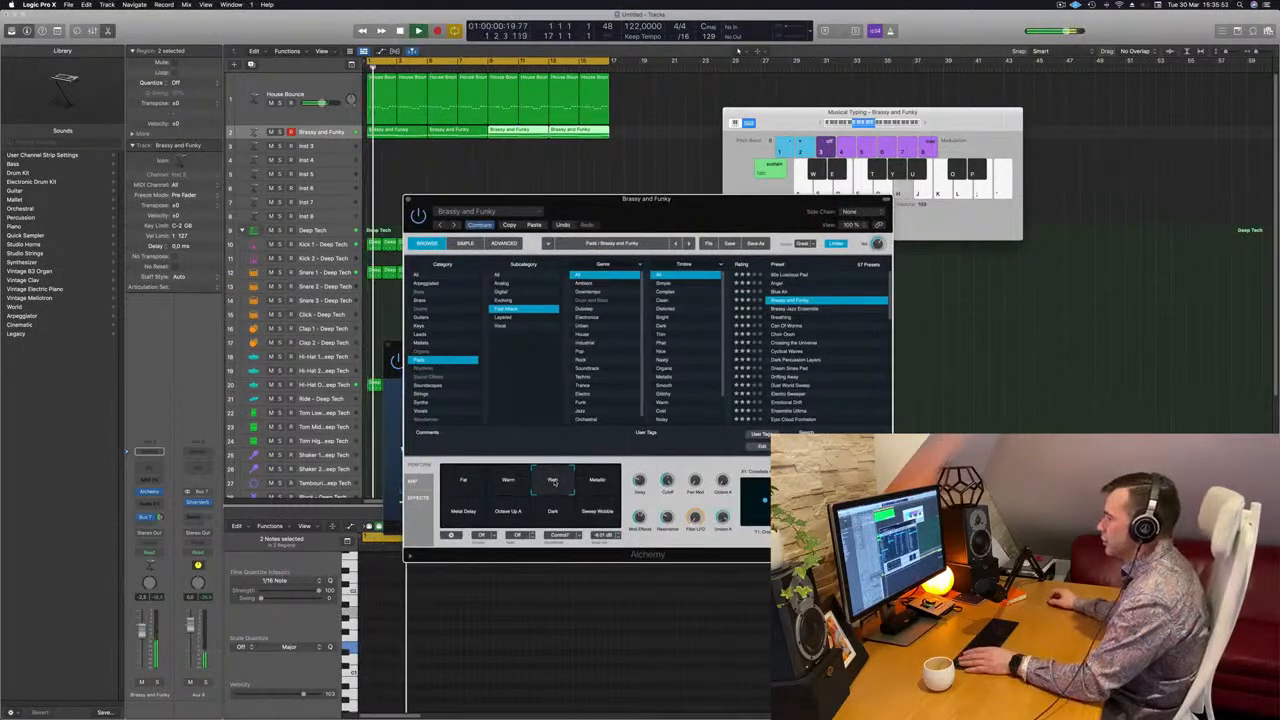
Audition the Brassy and Funky pad's Sweep Wobble, Dark and Metal Delay variations, and settle on Warm
click(594, 514)
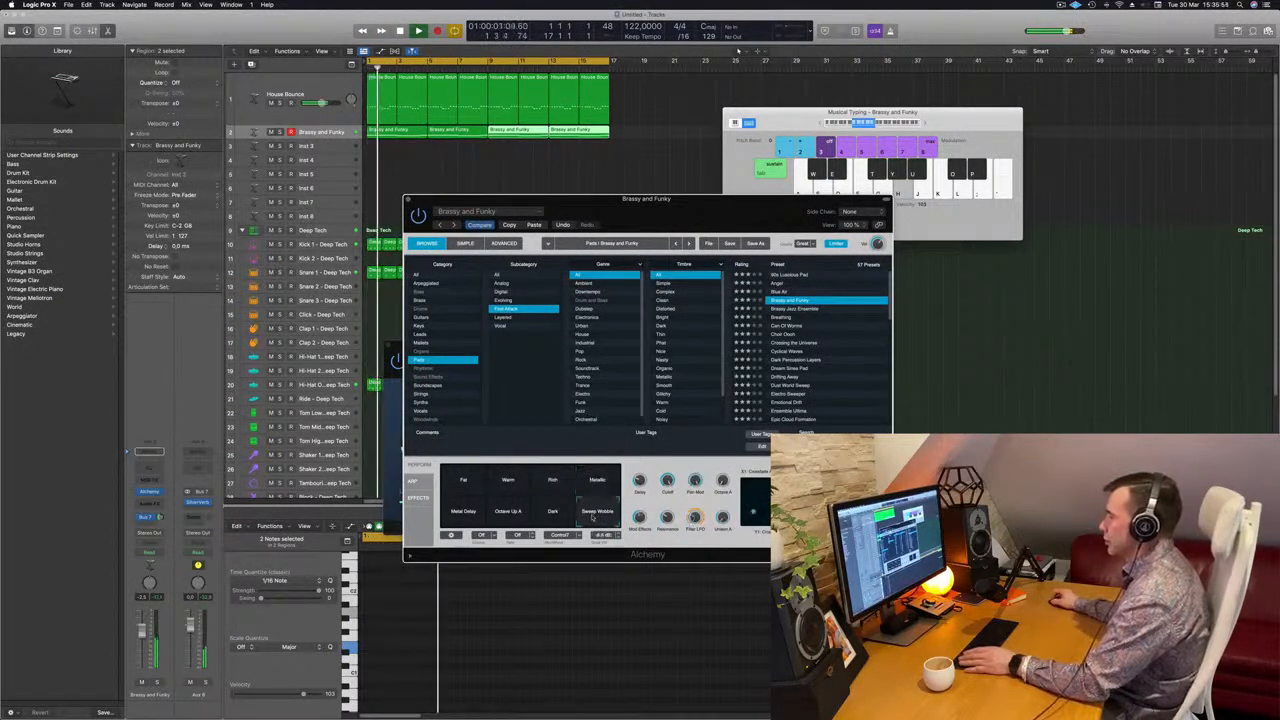
click(555, 514)
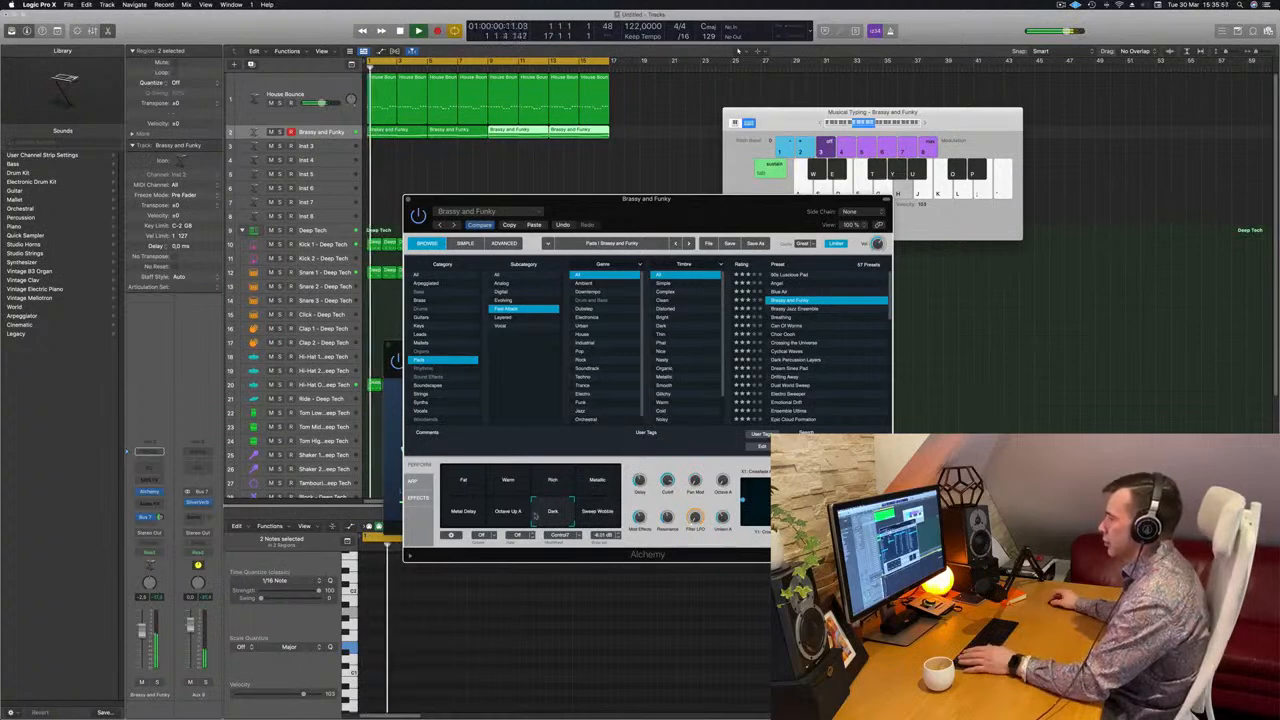
click(463, 515)
click(508, 480)
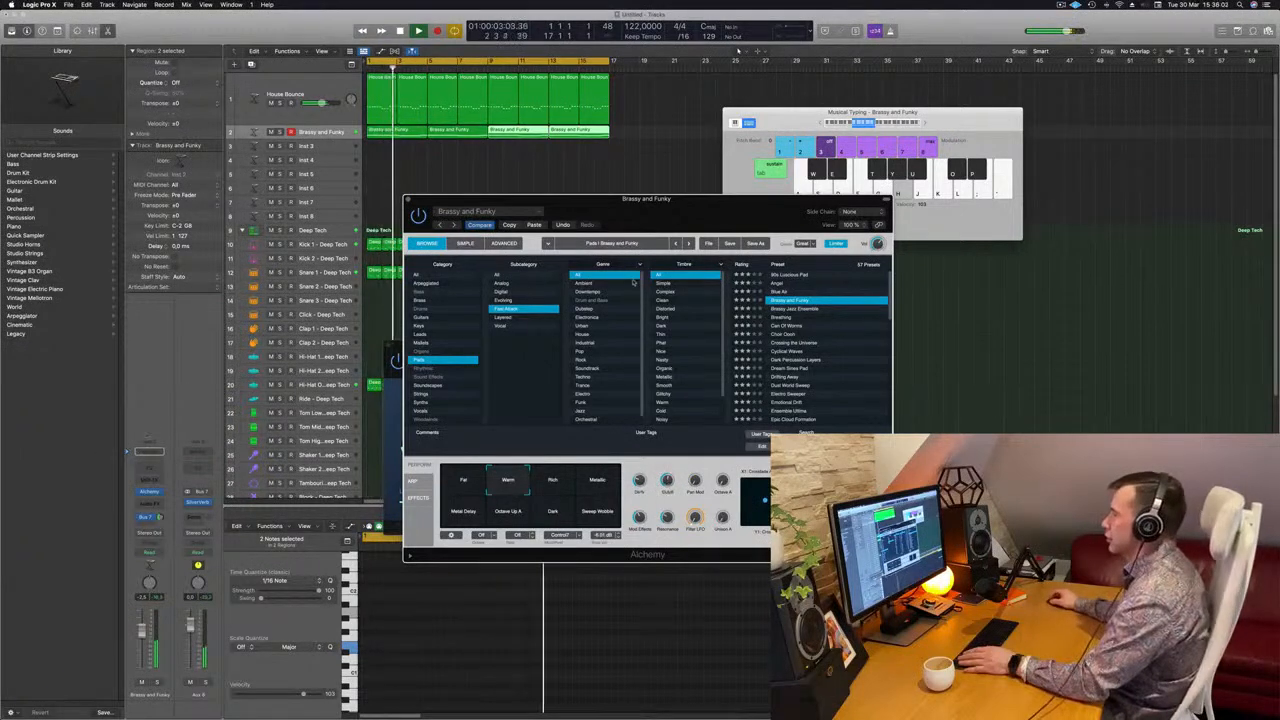
drag(640, 225, 778, 171)
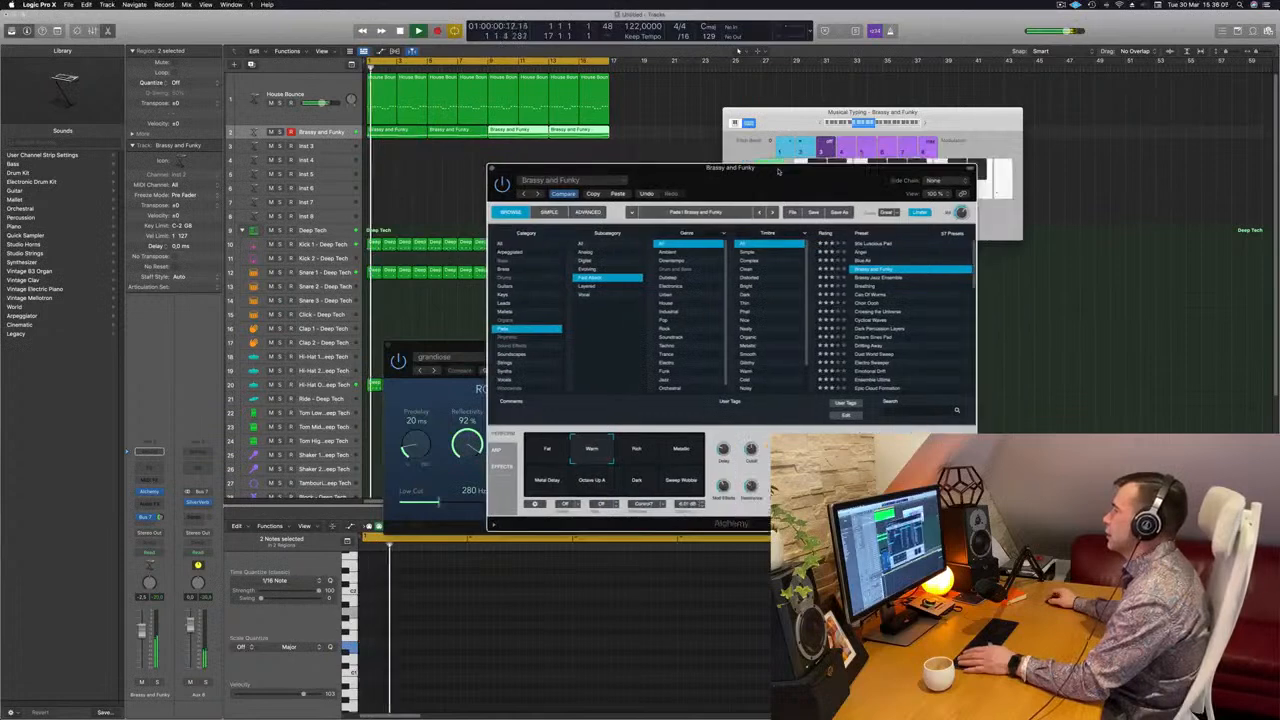
Audition the fast-attack pad presets Breathing, Can Of Worms, Choir Oooh, Dream Sines Pad and Epic Cloud Formation
click(864, 286)
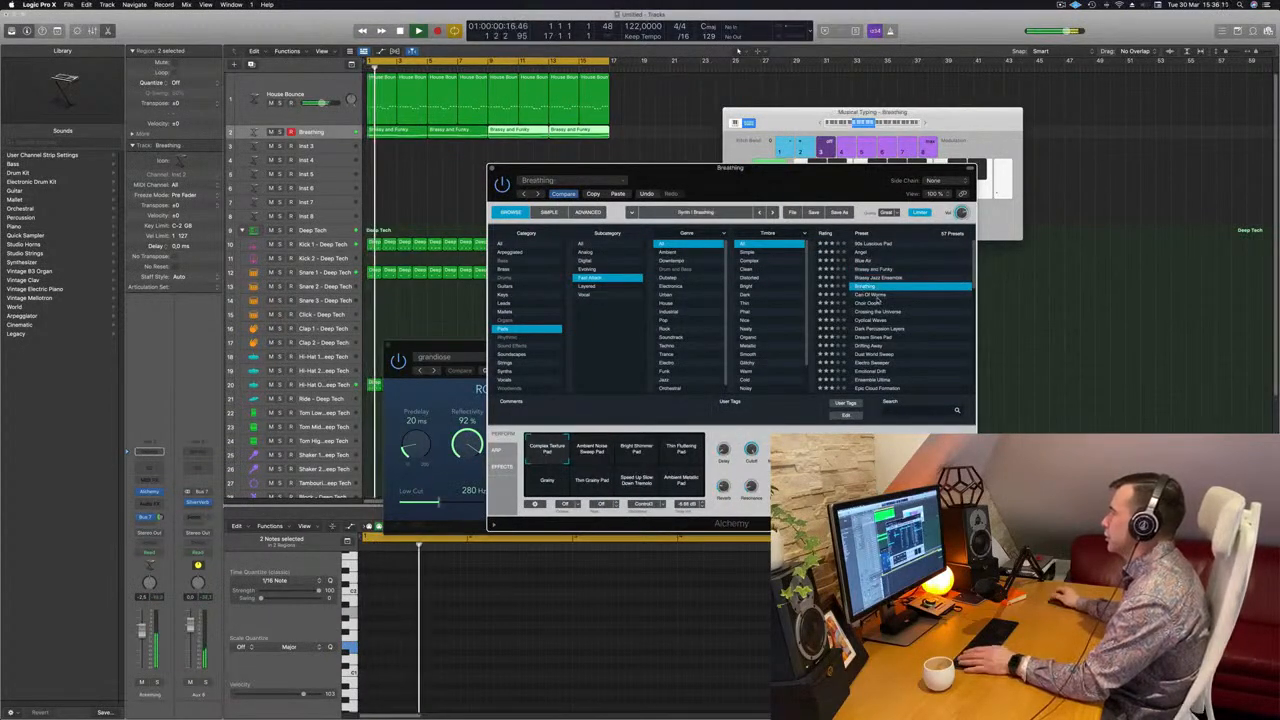
click(877, 296)
click(891, 302)
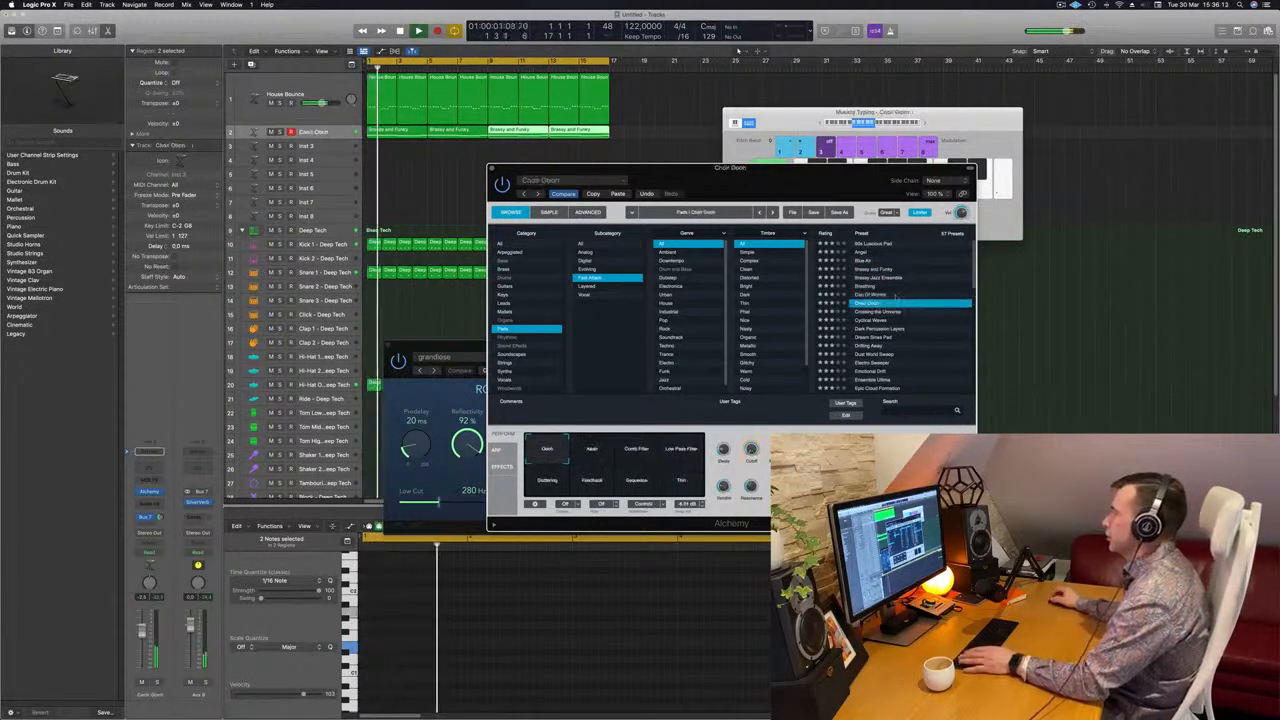
scroll(893, 298, down, 2)
click(861, 290)
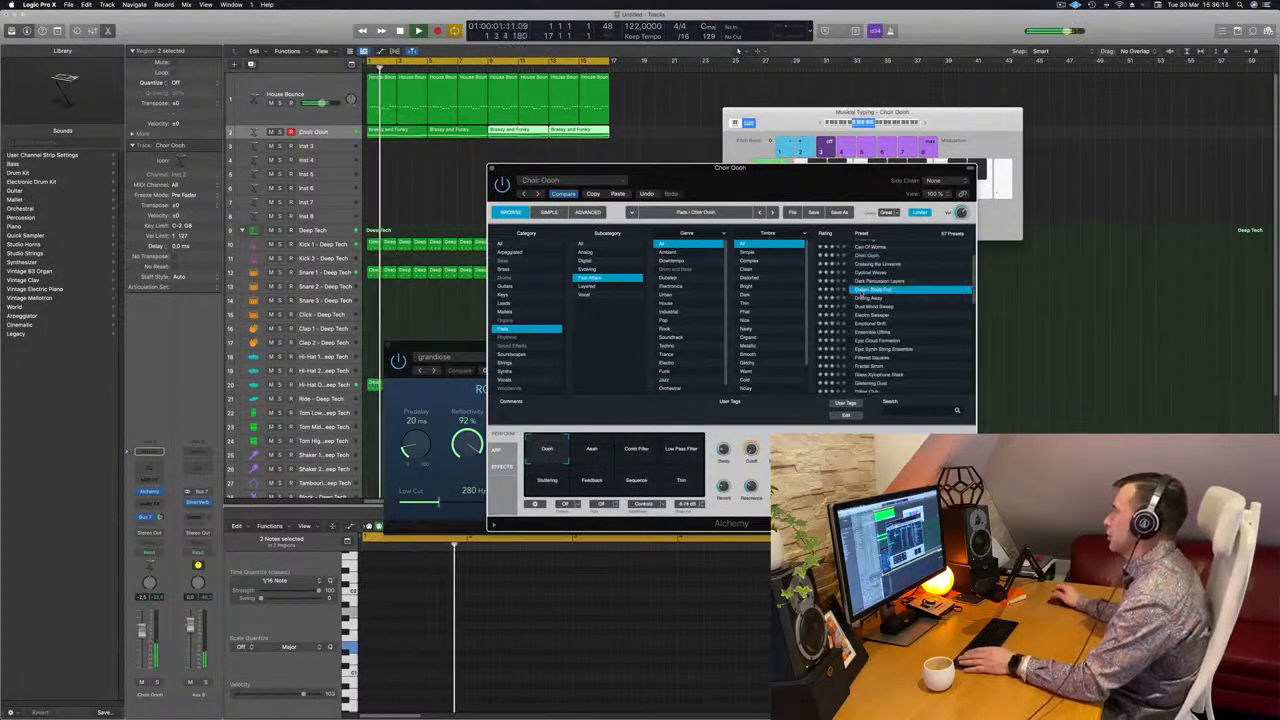
scroll(915, 294, down, 2)
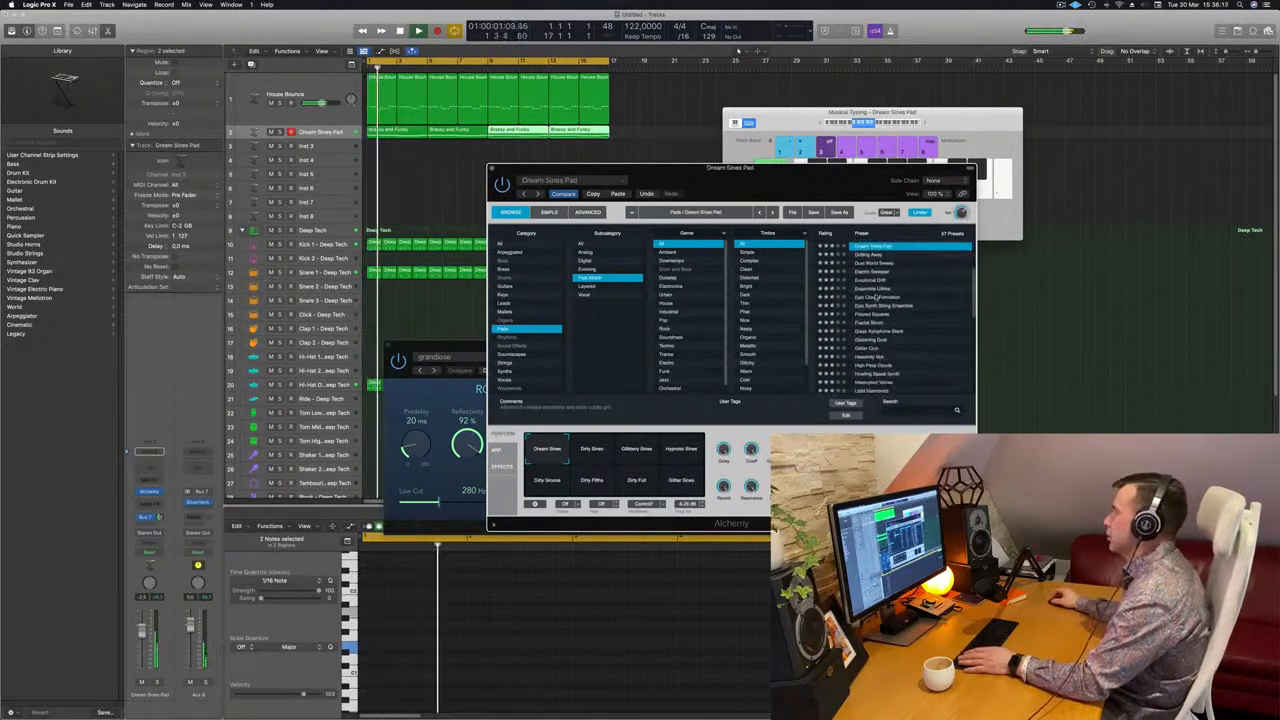
click(877, 297)
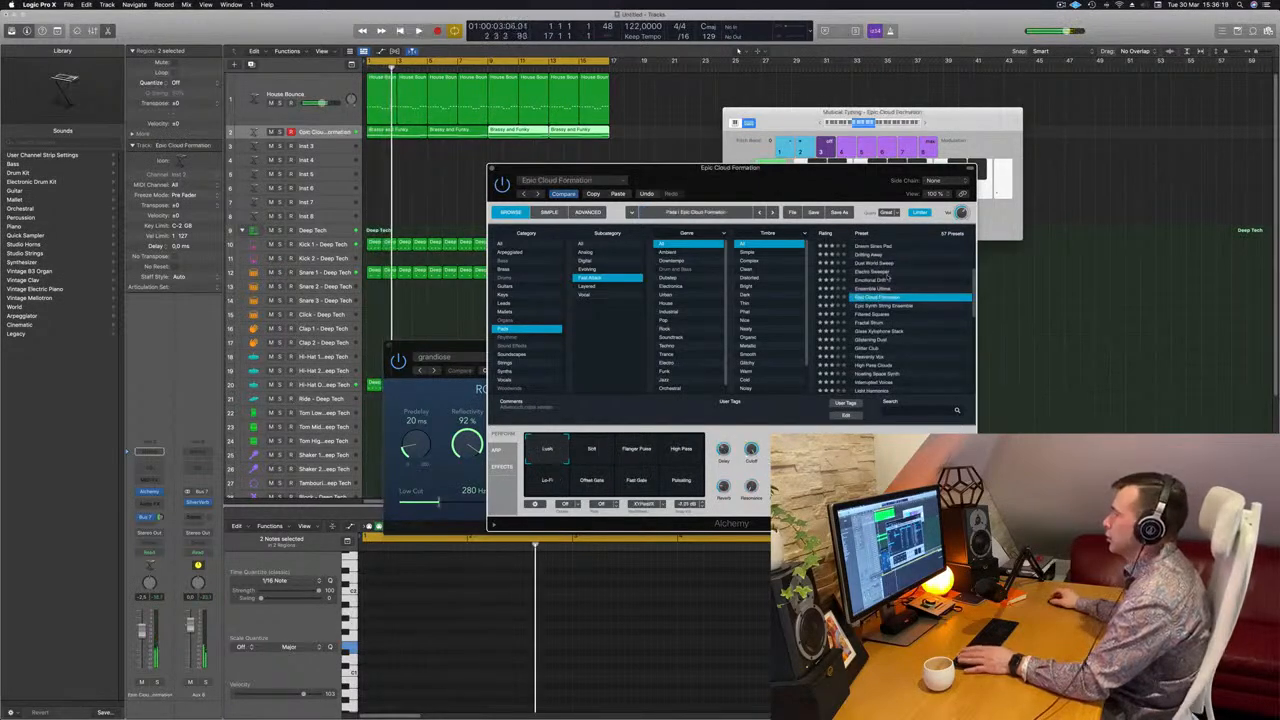
List the pads of all subcategories and try the Soft and Pulsating variations of Epic Cloud Formation
click(583, 245)
scroll(907, 299, up, 5)
scroll(910, 294, down, 3)
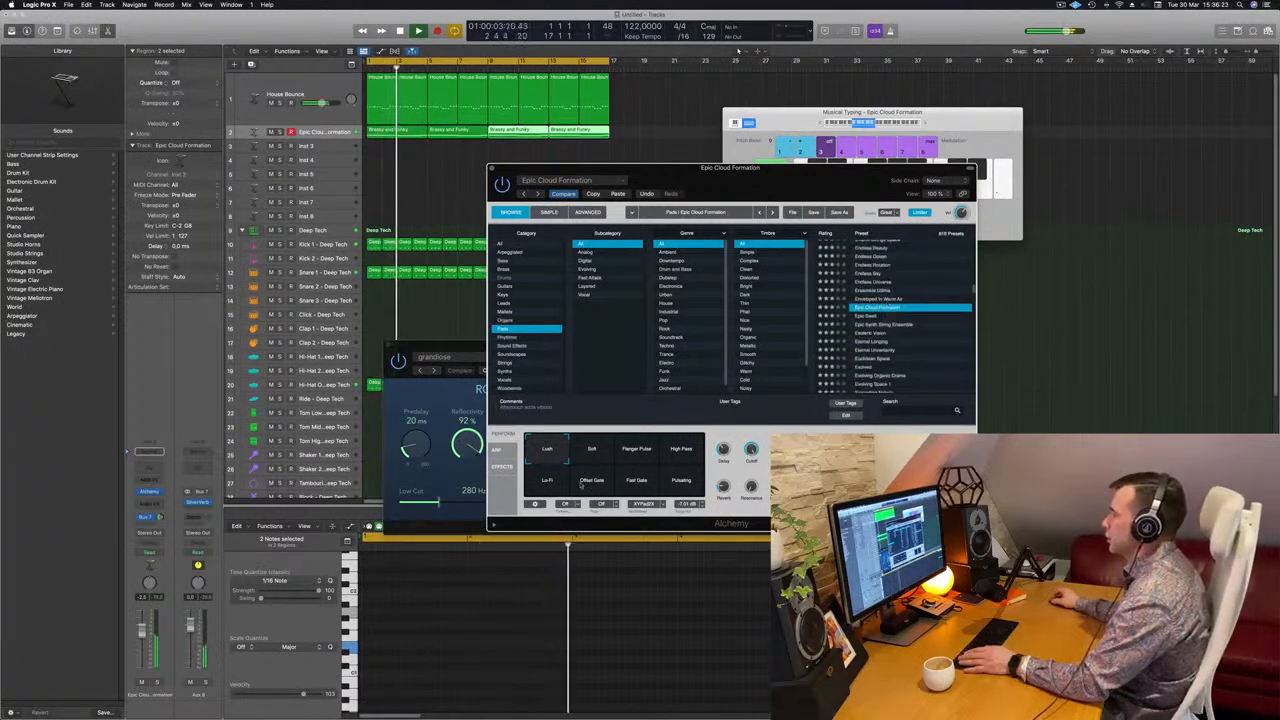
click(591, 450)
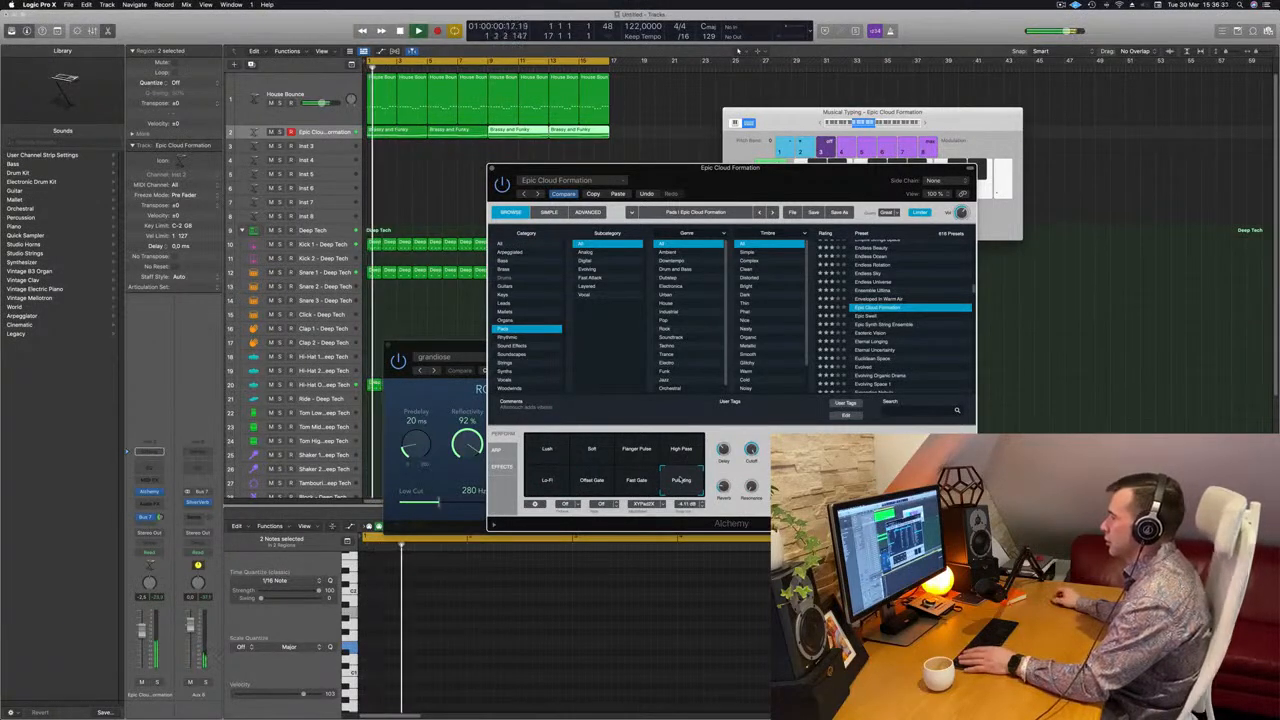
click(596, 451)
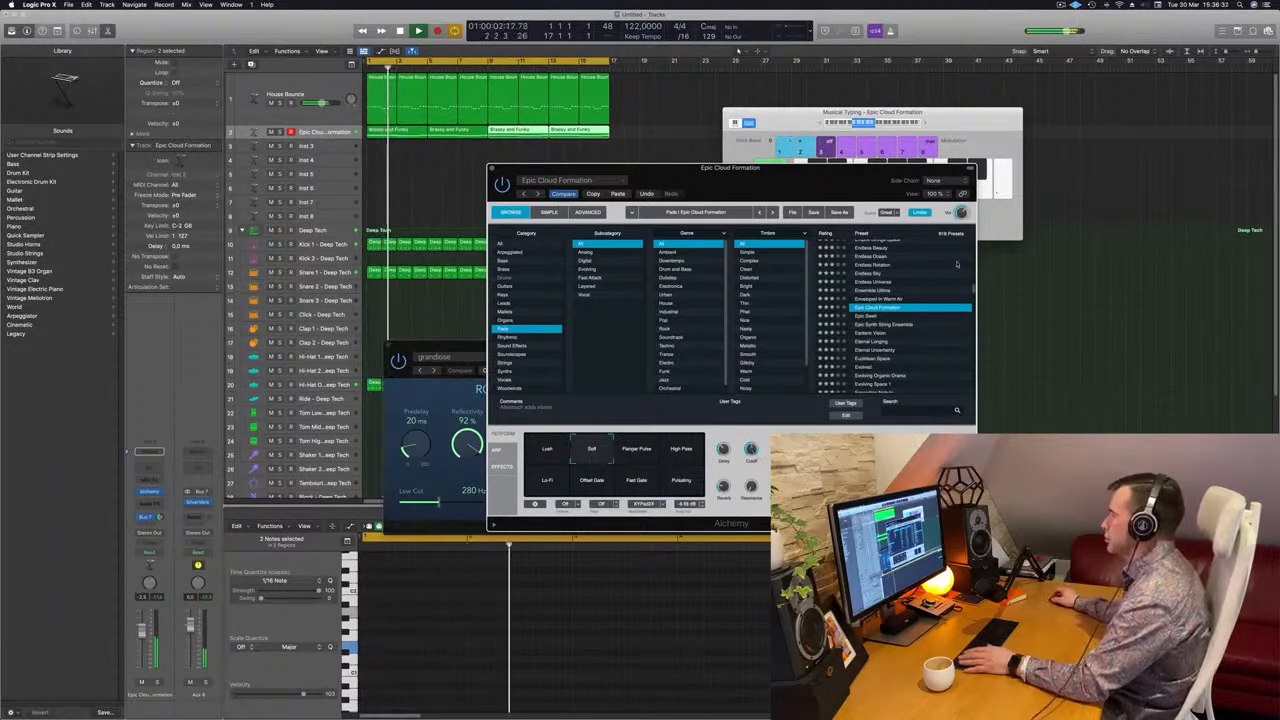
Restart playback and try the pad presets Eternal Uncertainty and Evolved, with the Alchemy window moved aside
key(space)
key(space)
drag(800, 181, 832, 156)
scroll(966, 318, down, 2)
click(944, 305)
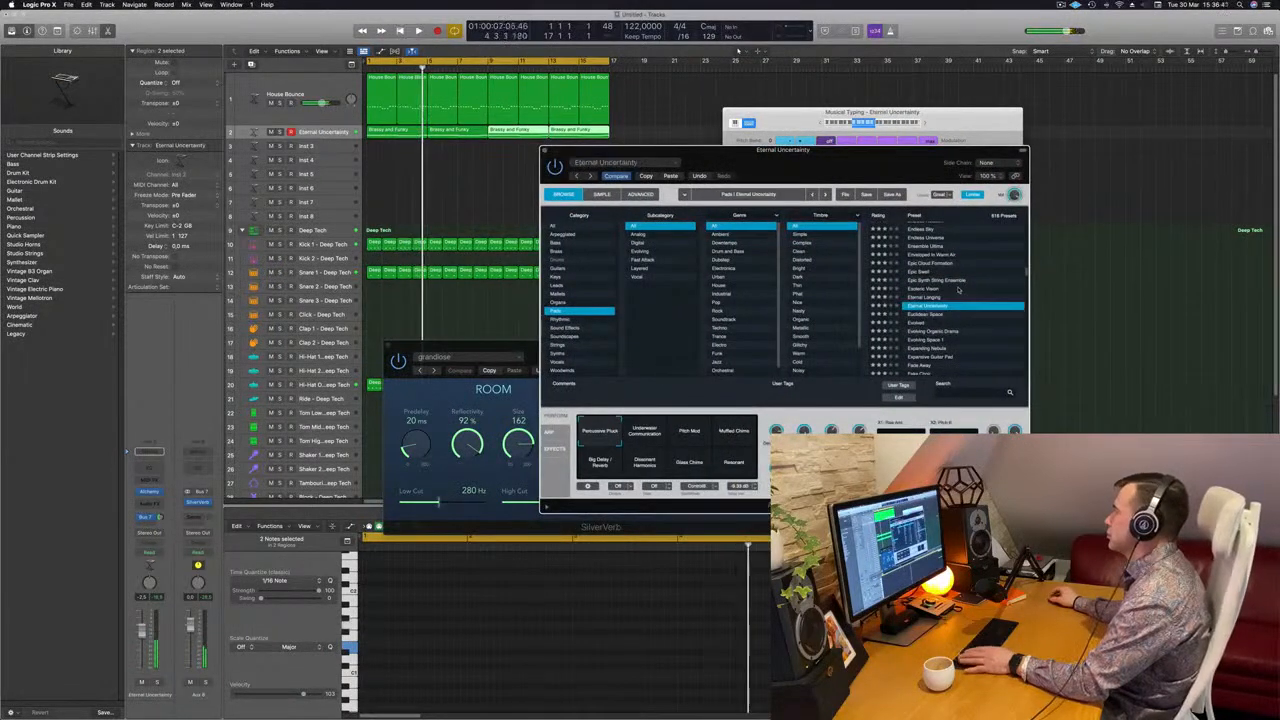
scroll(945, 295, down, 1)
click(920, 293)
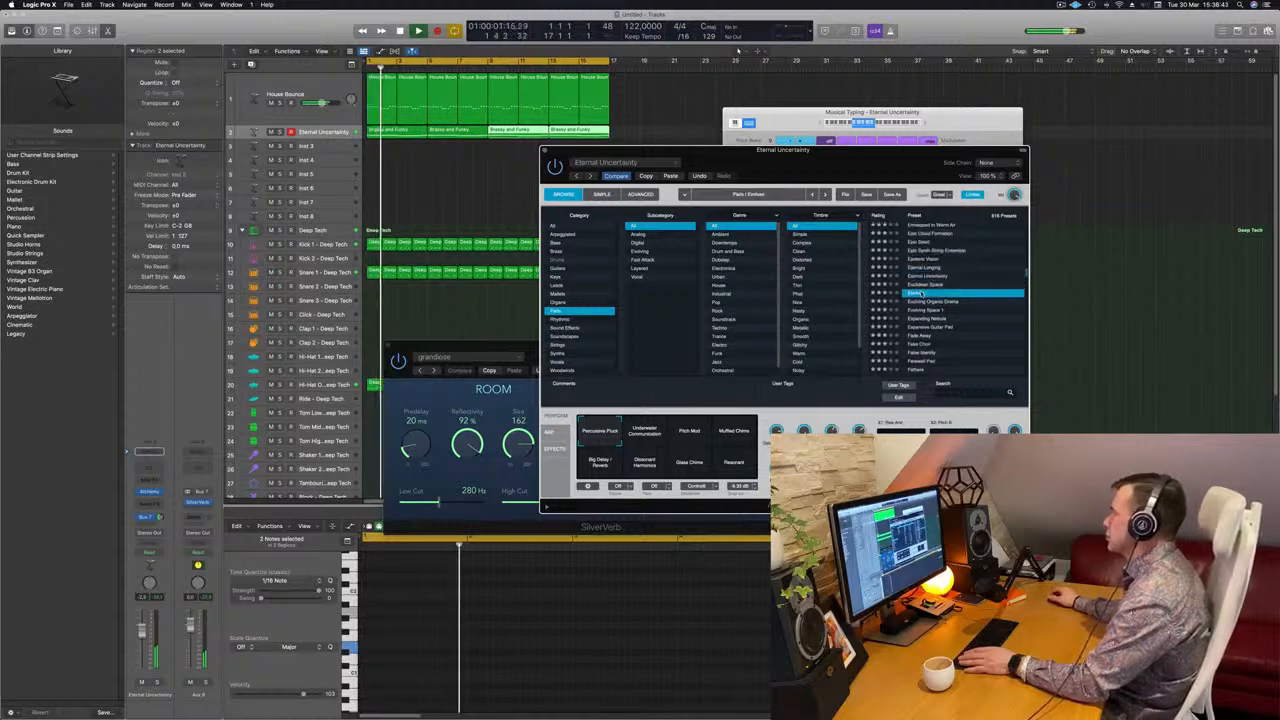
Audition the Air Burst, Slowing LFO, Faster Tremolo and Percussive variations of the Evolved preset
scroll(997, 258, down, 1)
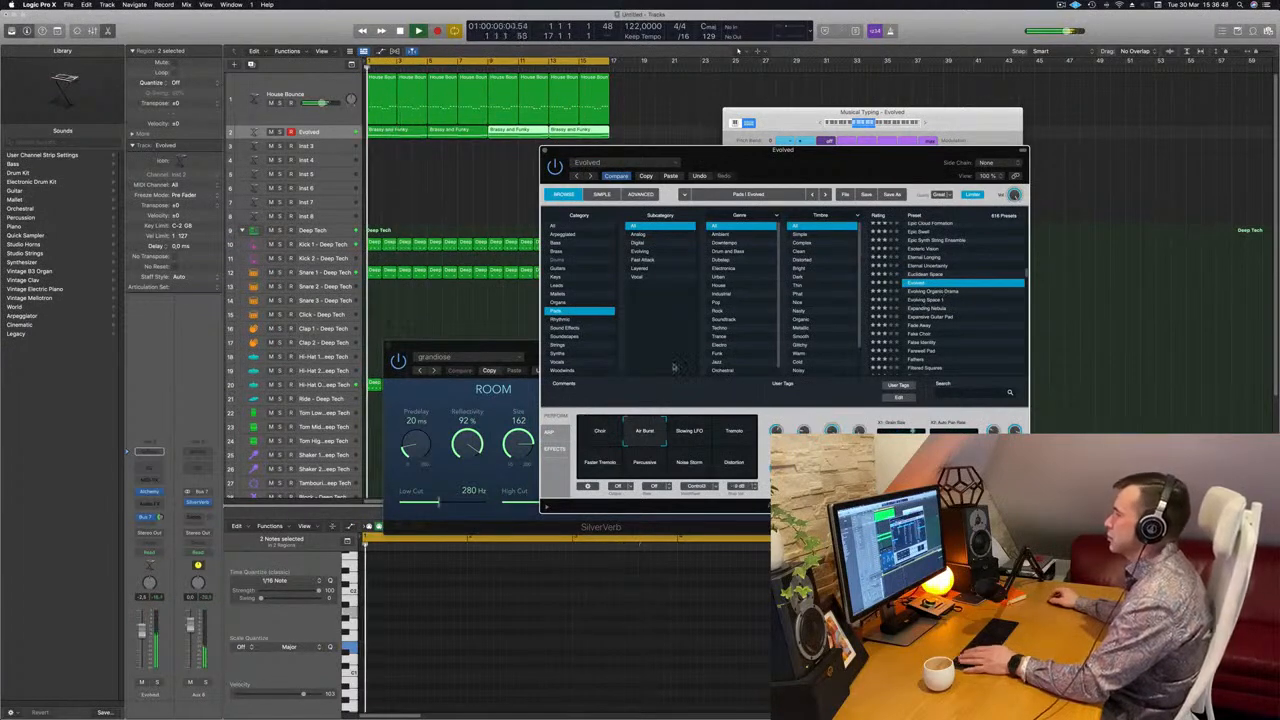
mouse_move(768, 164)
mouse_down()
mouse_move(851, 142)
mouse_move(758, 156)
mouse_move(768, 148)
mouse_up()
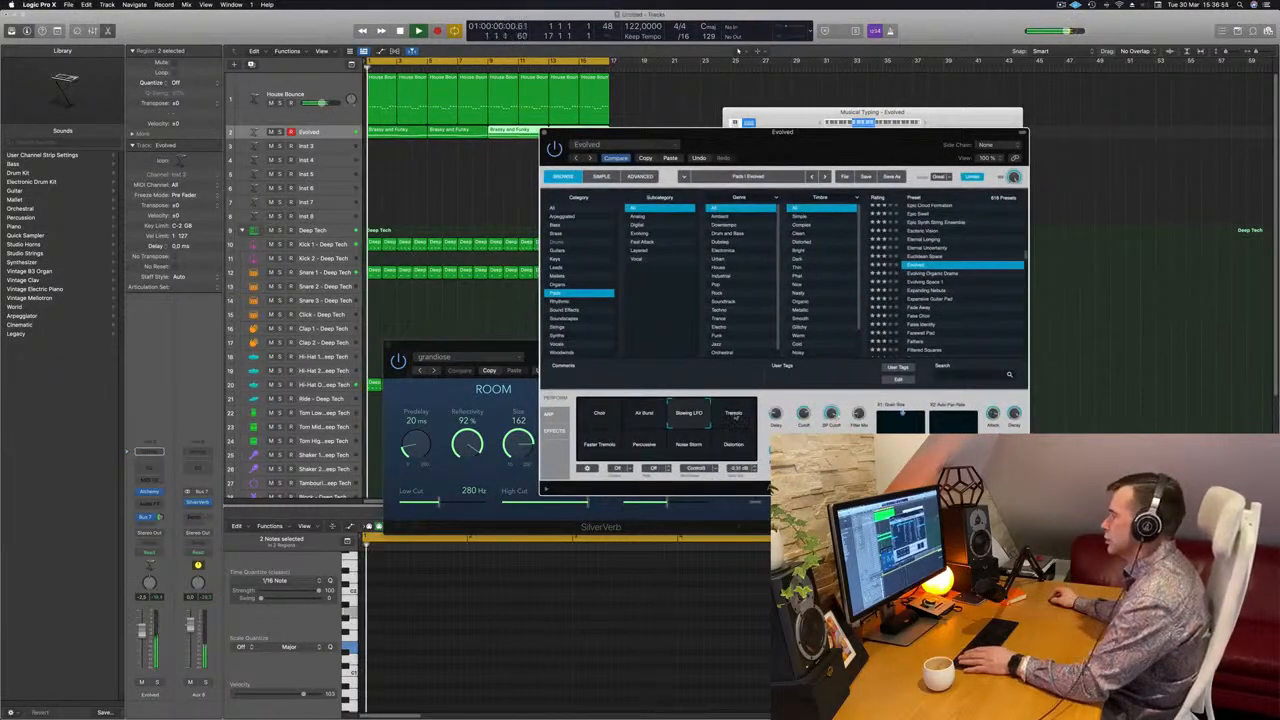
click(600, 445)
click(633, 447)
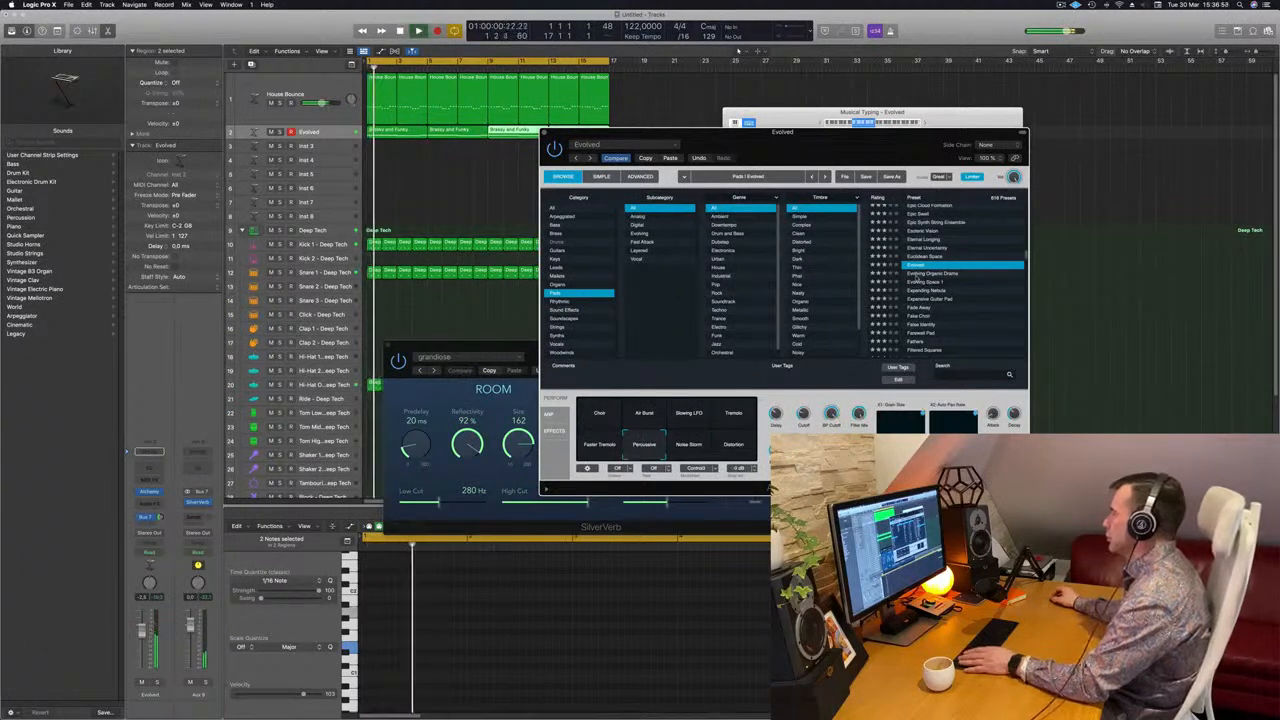
Audition the pad presets Evolving Organic Drama, Evolving Space 1 and Expanding Nebula, repositioning the Alchemy window
click(916, 273)
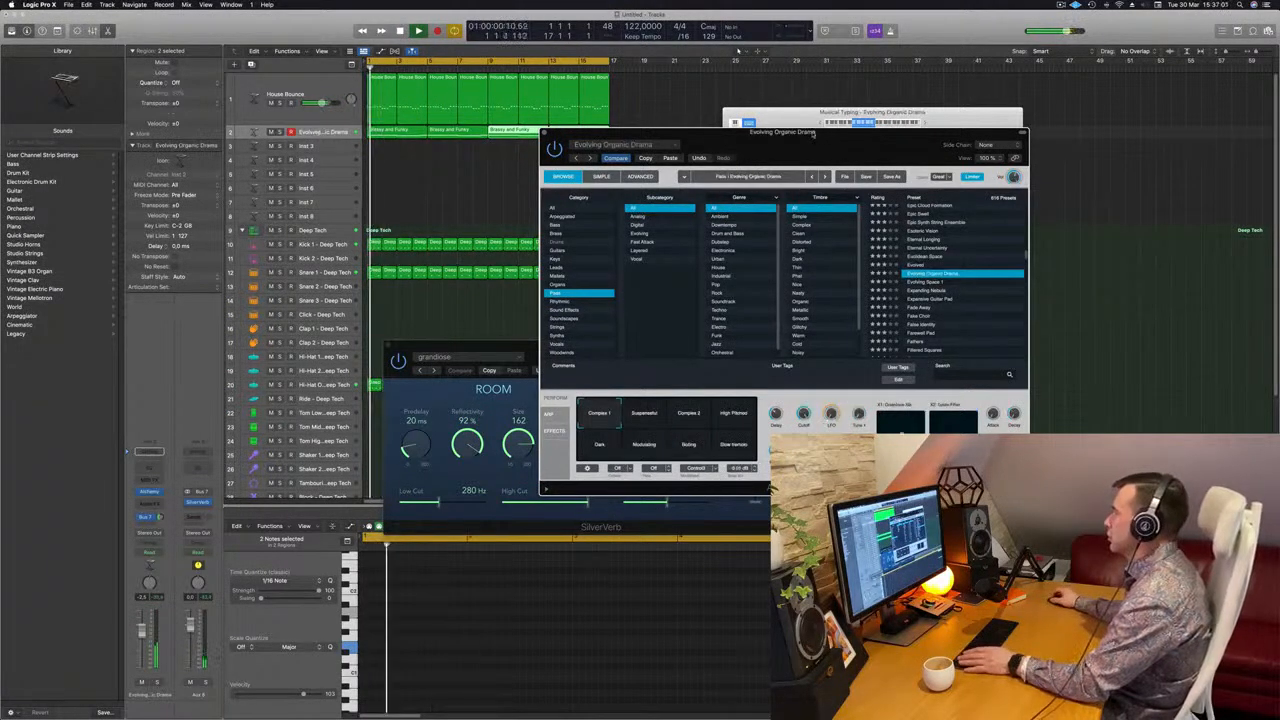
drag(810, 145, 830, 140)
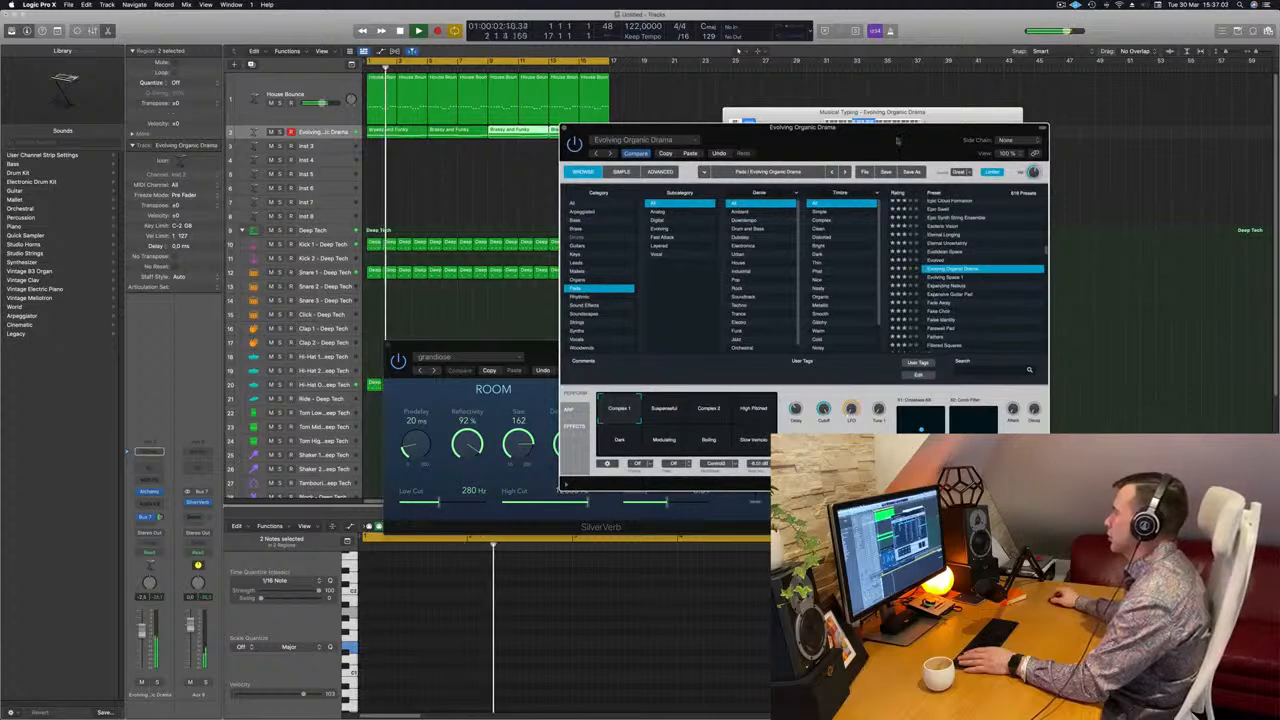
drag(916, 148, 934, 130)
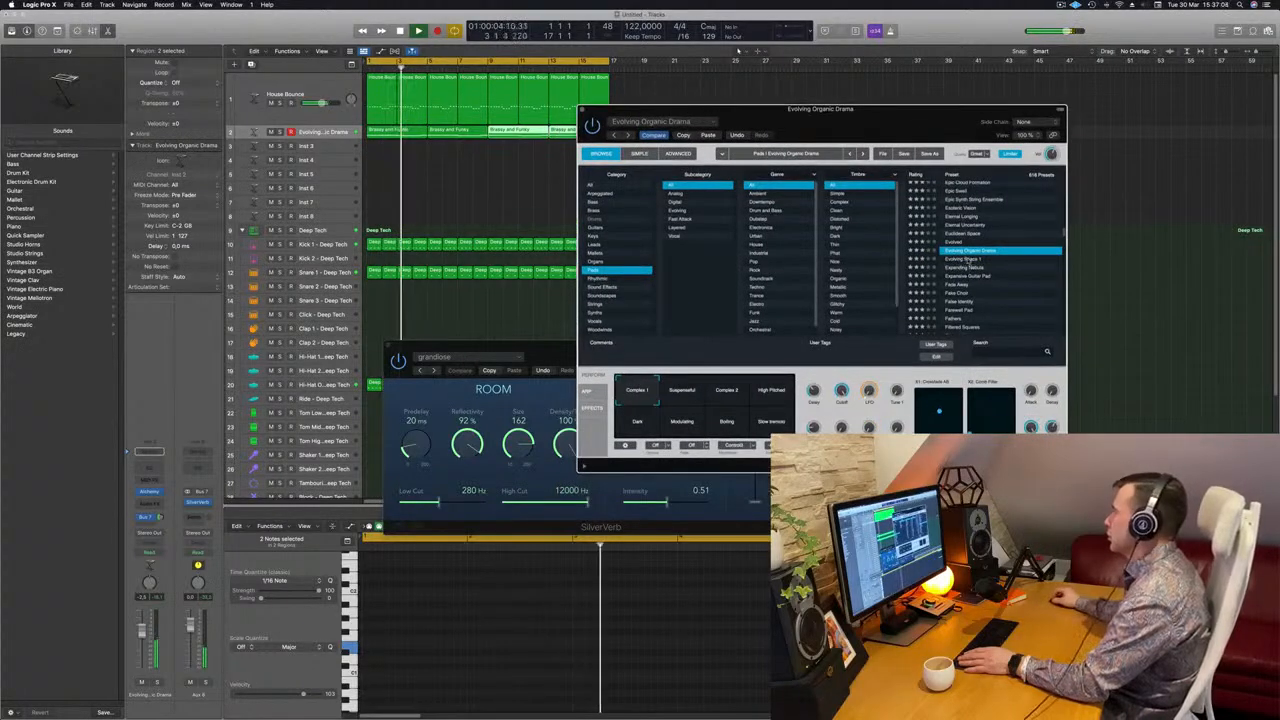
click(968, 260)
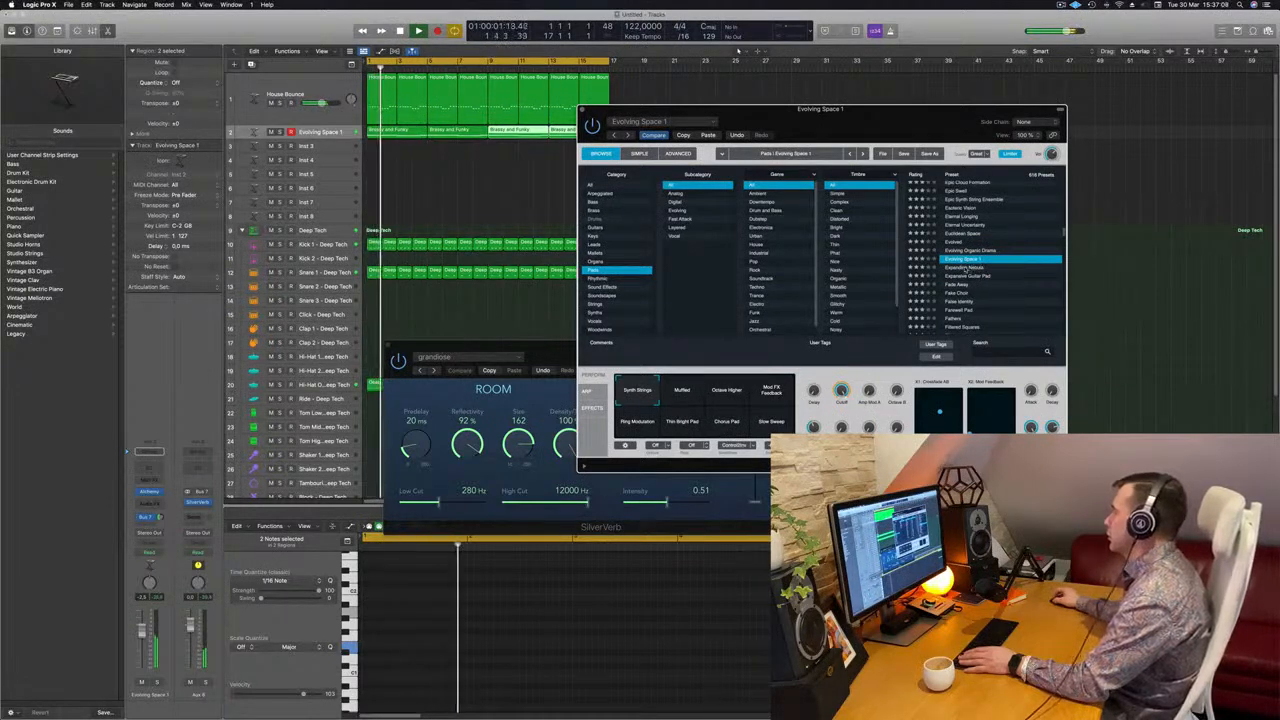
click(966, 268)
Audition the pad presets Expansive Guitar Pad and False Identity while the loop plays
scroll(1000, 266, down, 2)
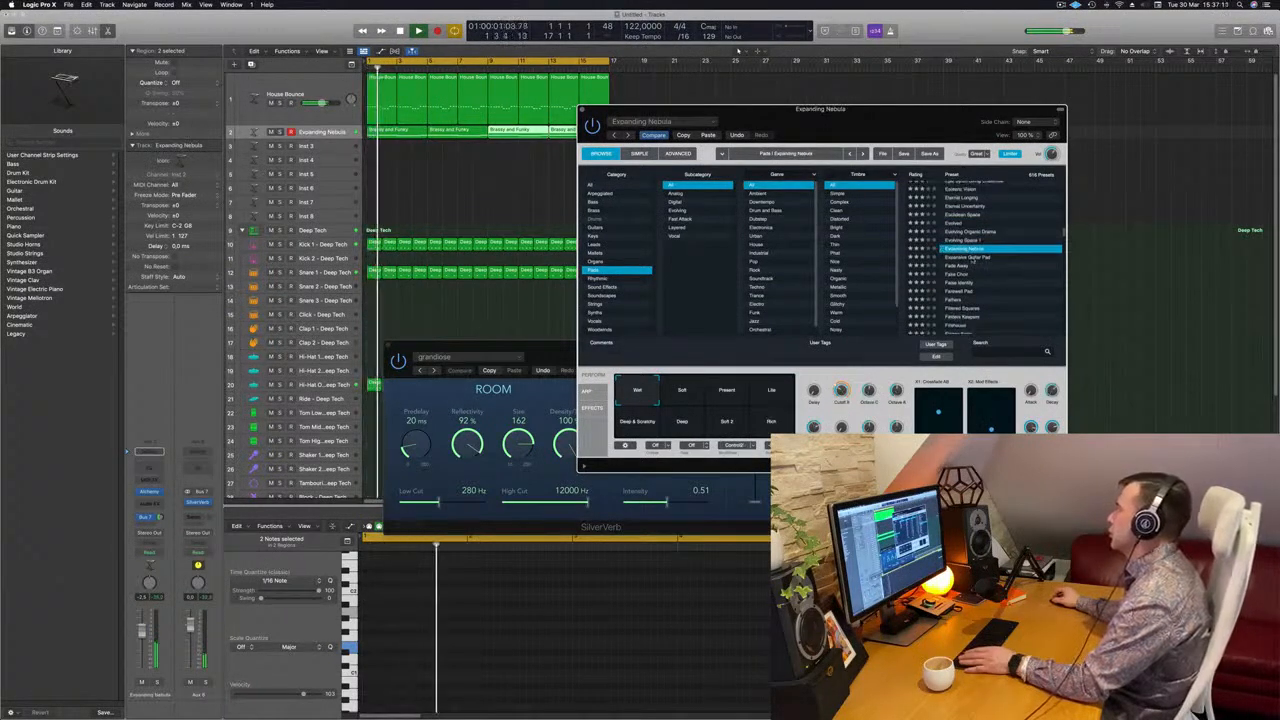
click(972, 260)
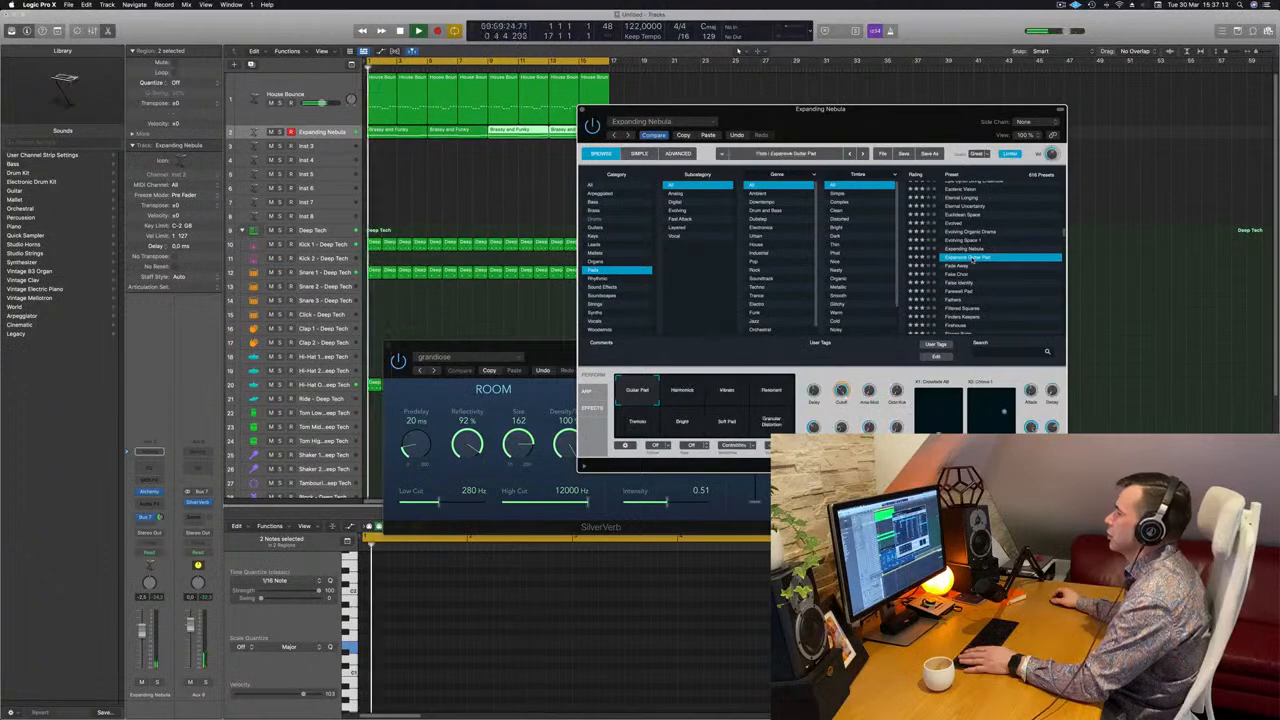
scroll(975, 265, down, 2)
click(976, 263)
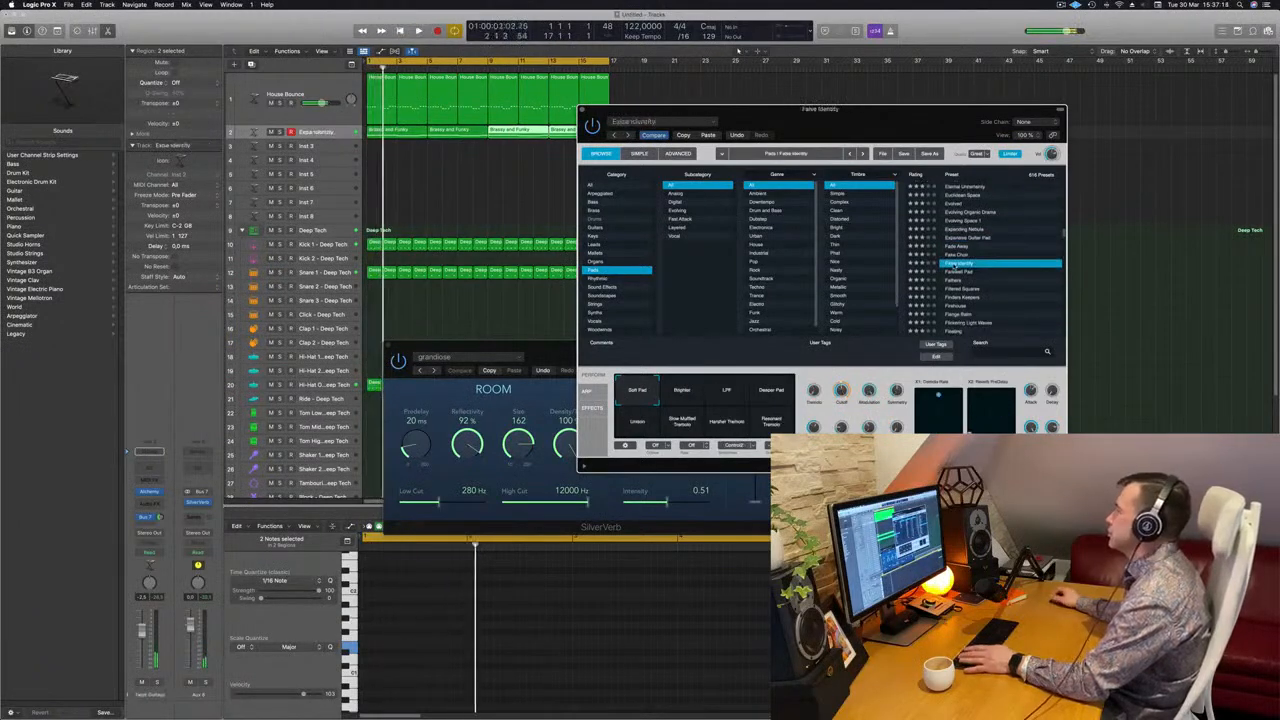
scroll(980, 262, down, 2)
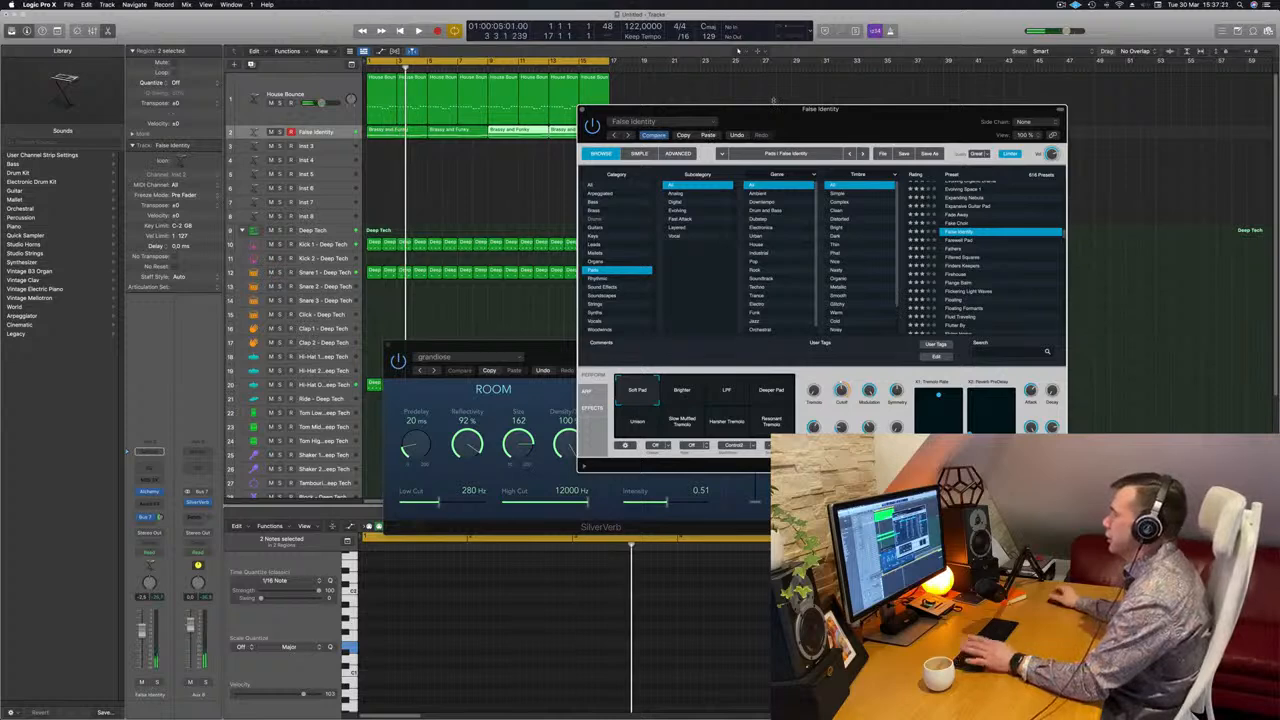
Return the pad to its Warm sound, and give its mixer channel the bass channel's Compressor, opening the plug-in beside Alchemy
drag(773, 101, 794, 70)
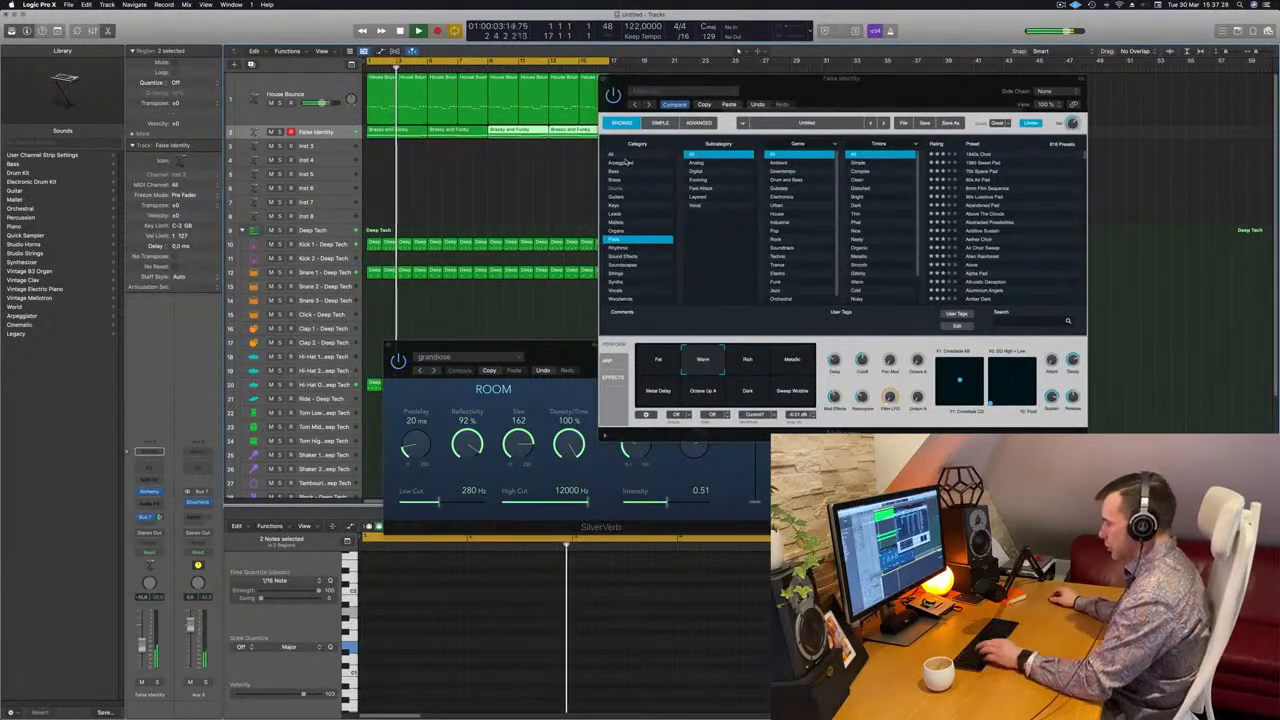
key(x)
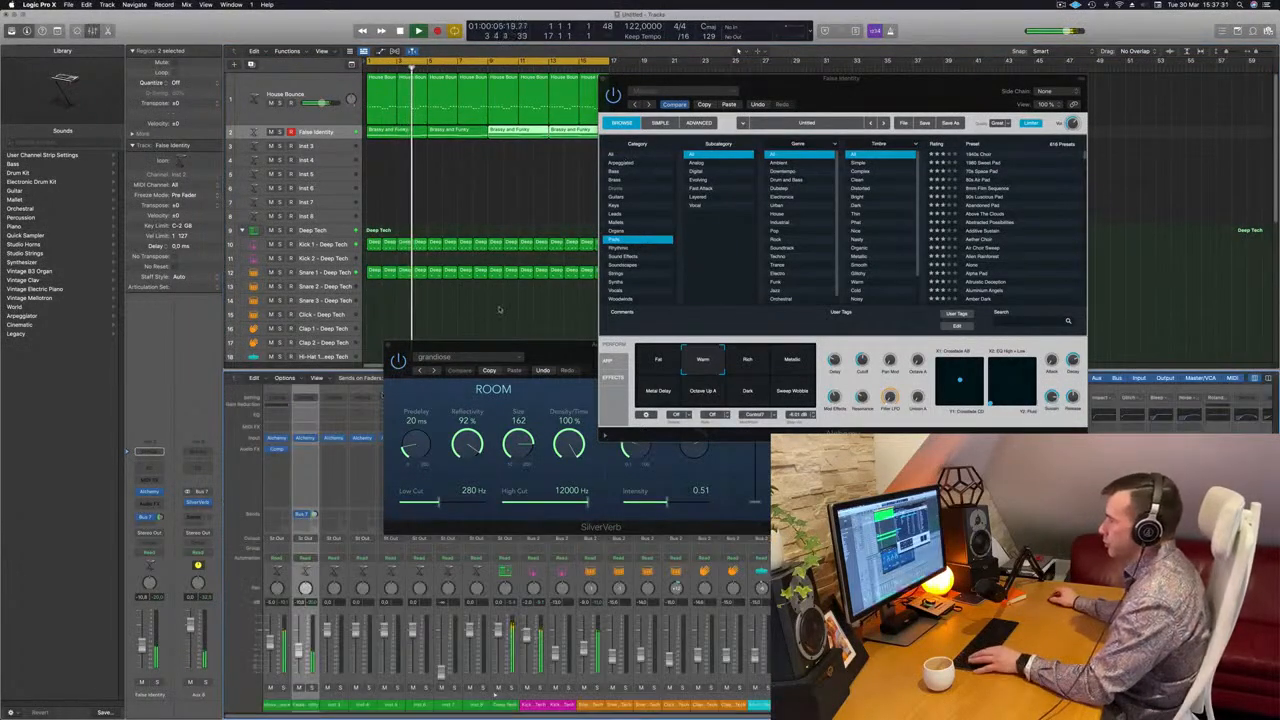
drag(514, 348, 1049, 318)
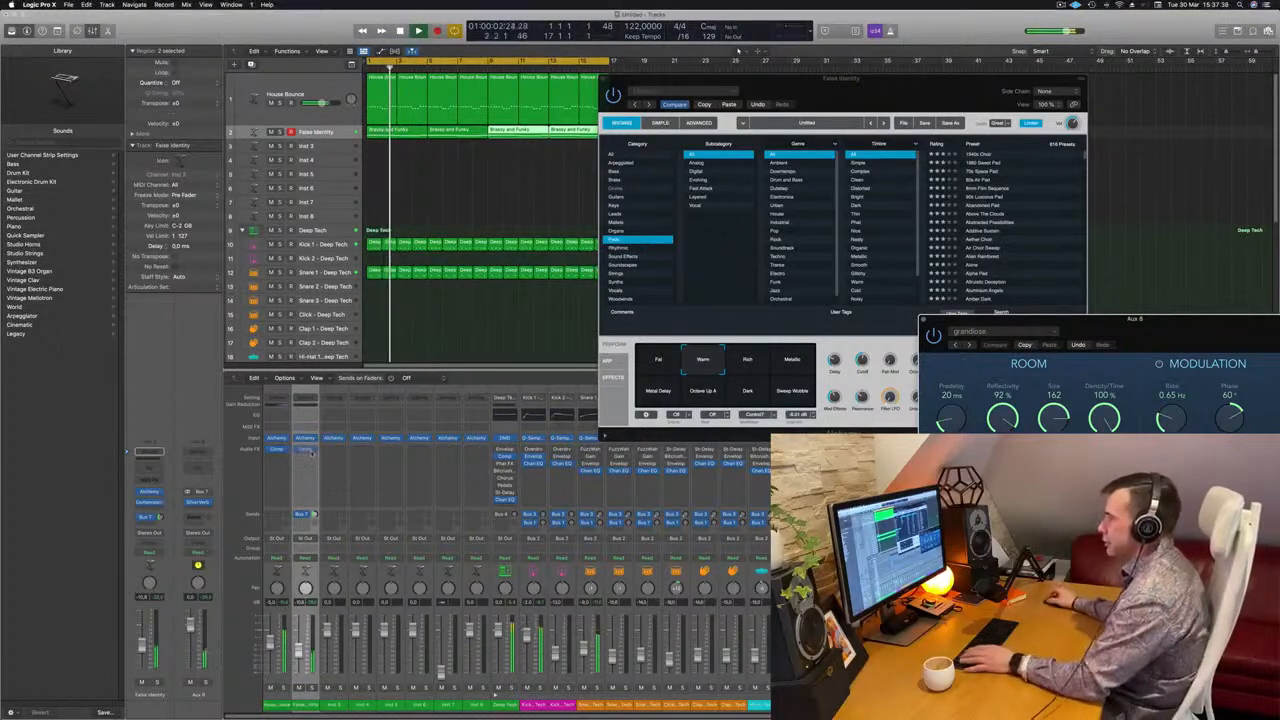
click(306, 450)
drag(660, 119, 1179, 281)
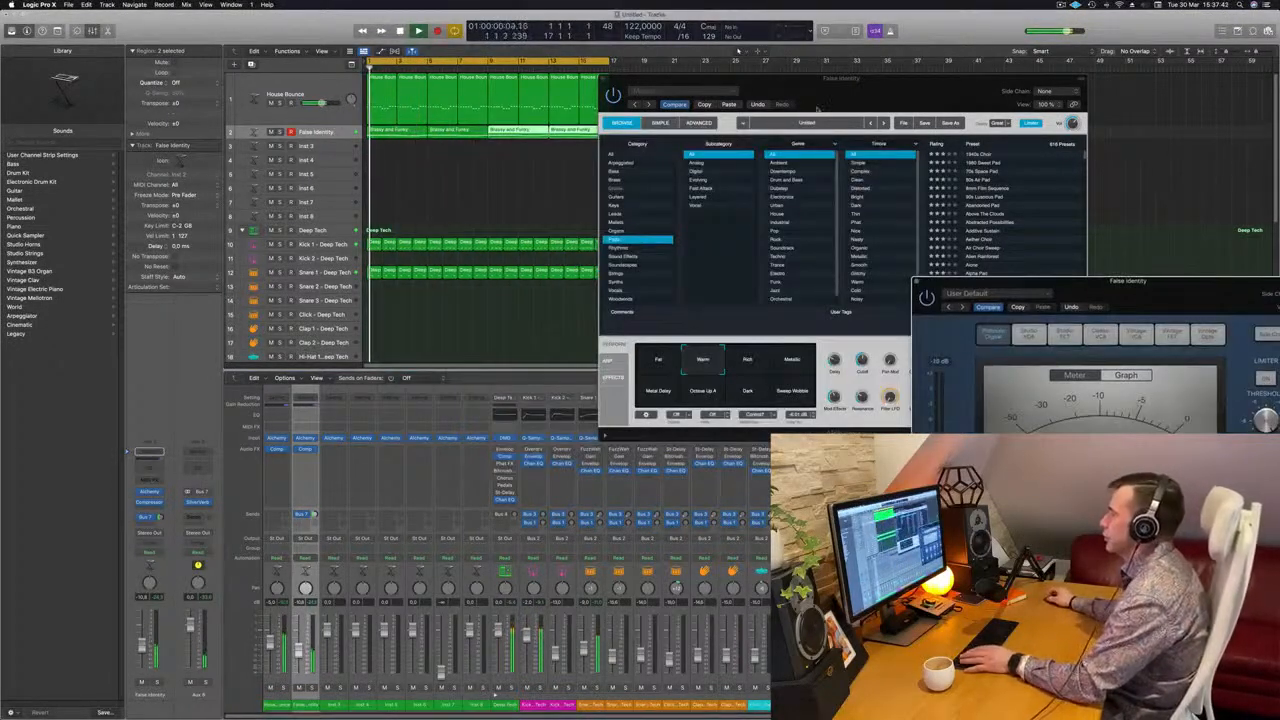
Raise the pad channel's volume slightly and adjust the Cutoff of its Alchemy sound while the loop plays
drag(787, 79, 722, 122)
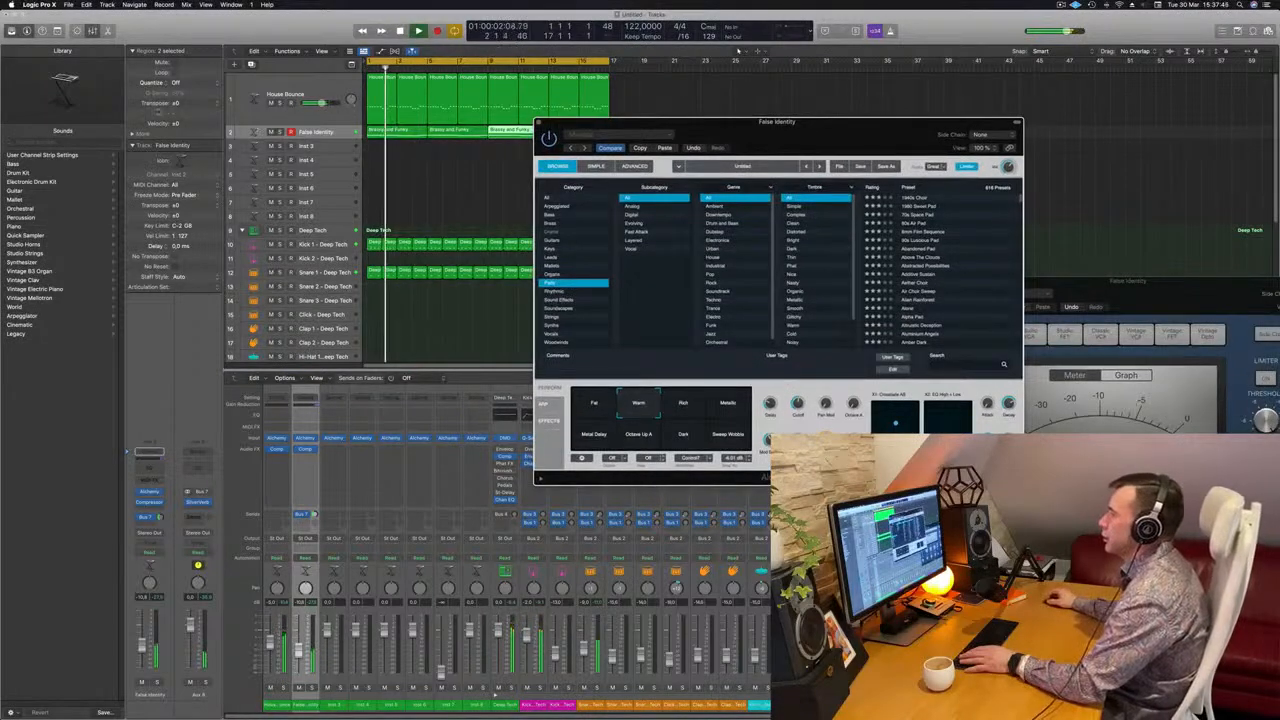
key(super+w)
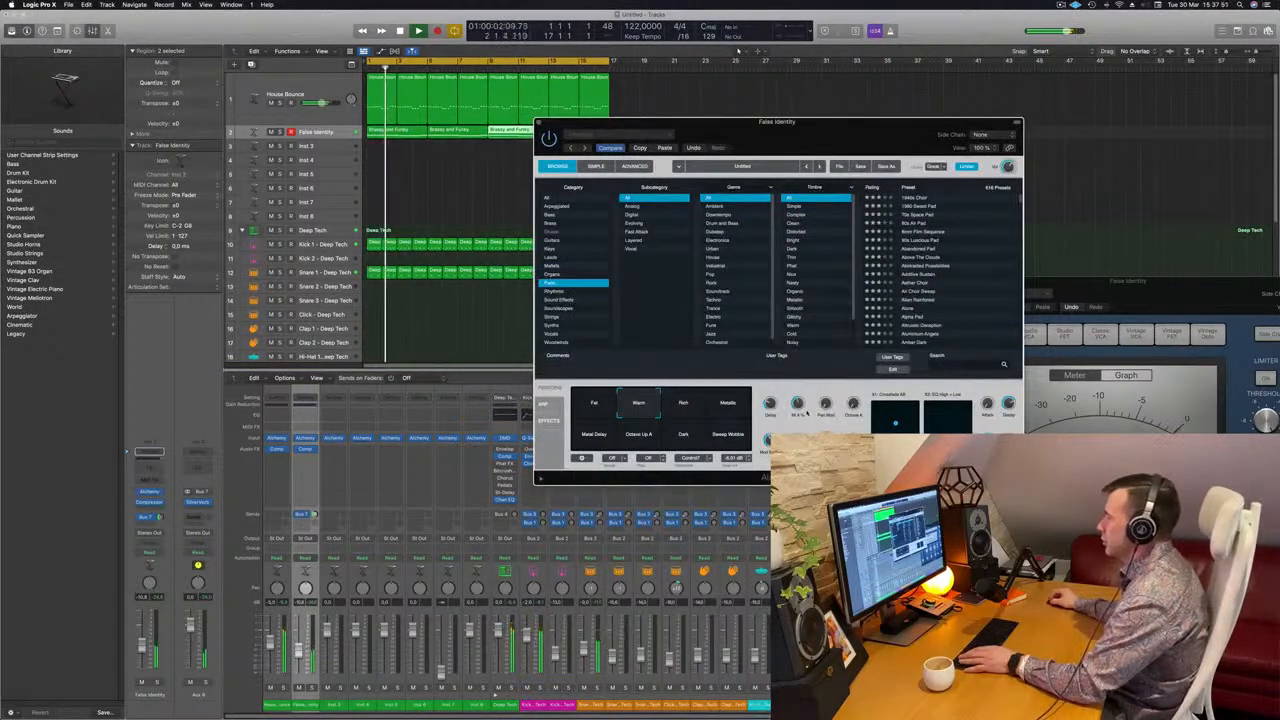
drag(143, 645, 142, 643)
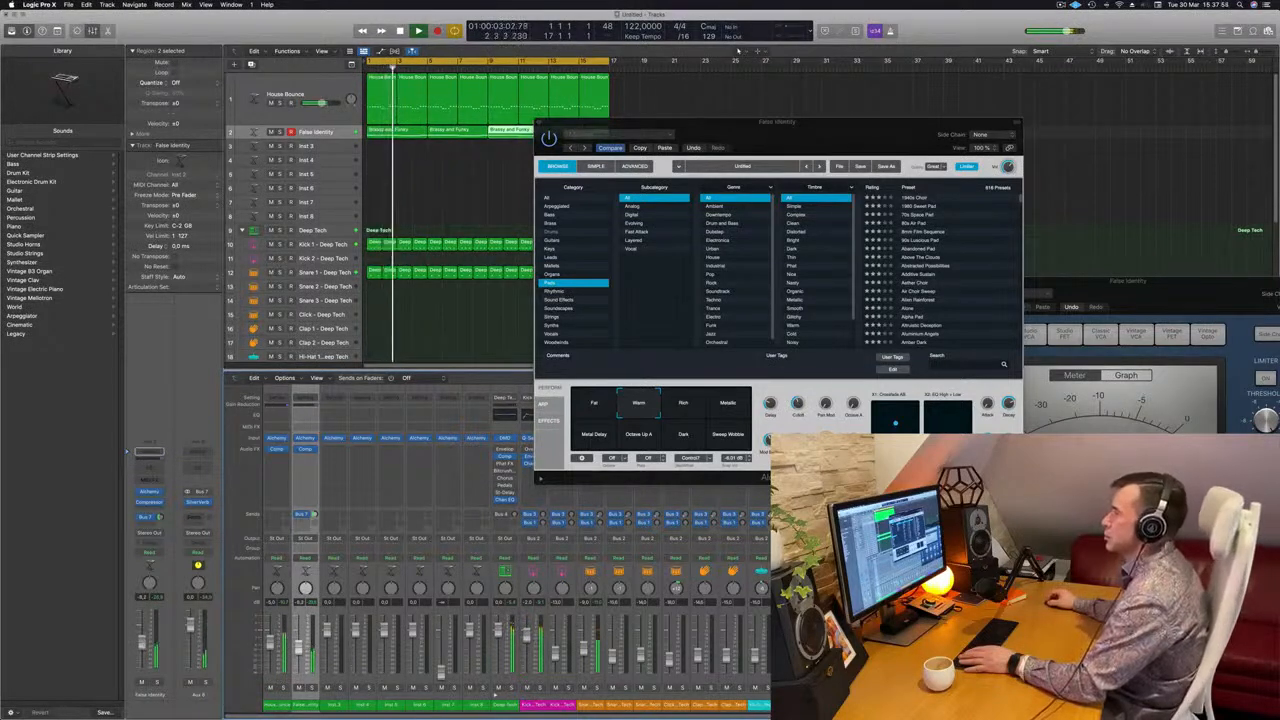
drag(770, 124, 672, 162)
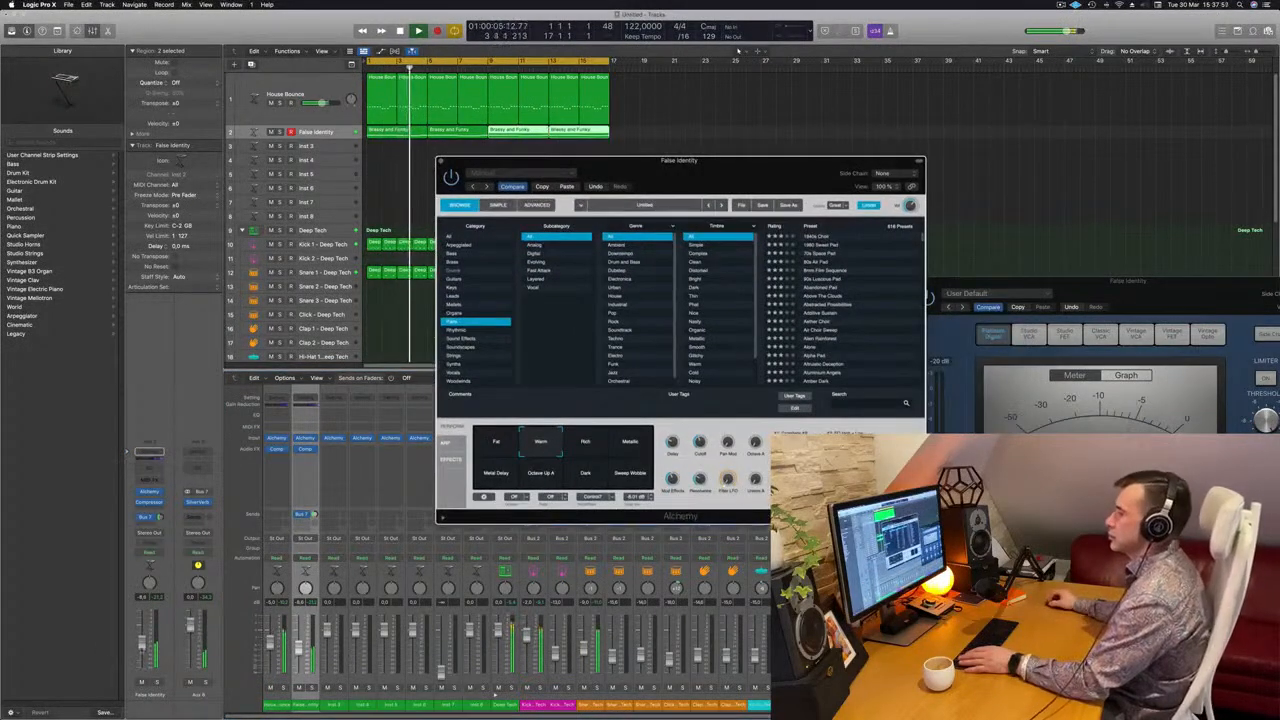
drag(142, 643, 142, 641)
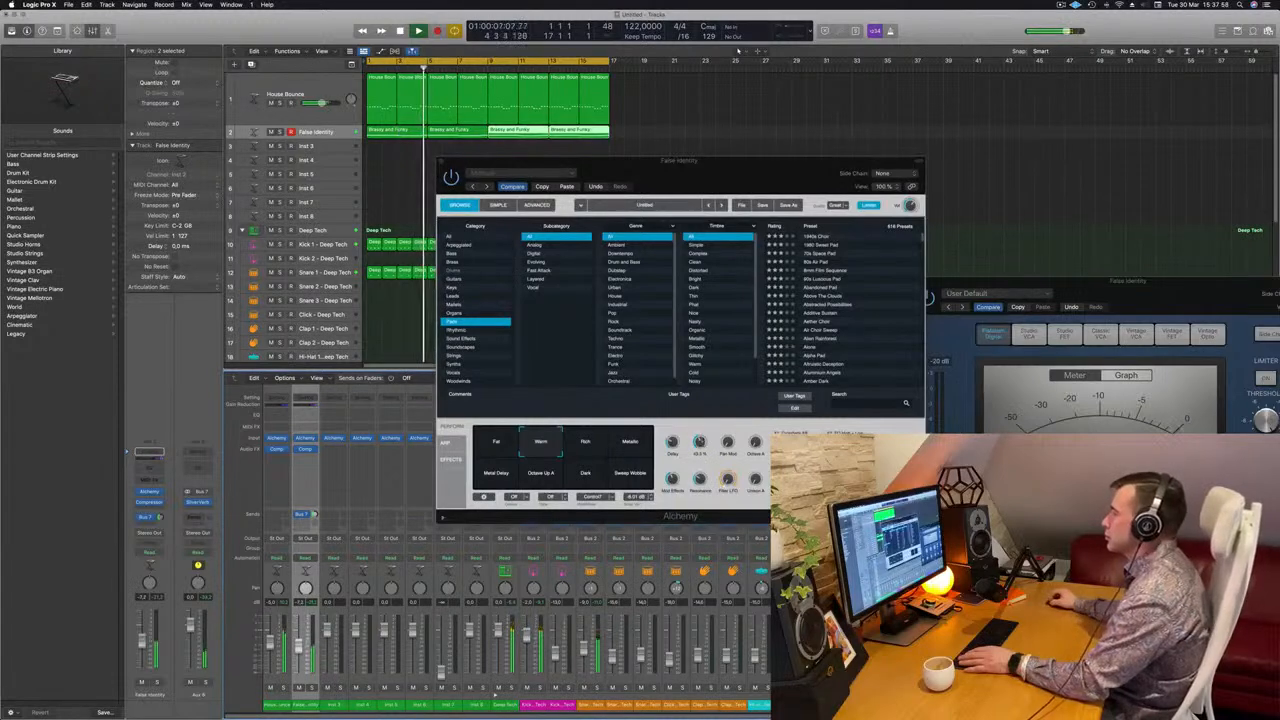
click(701, 441)
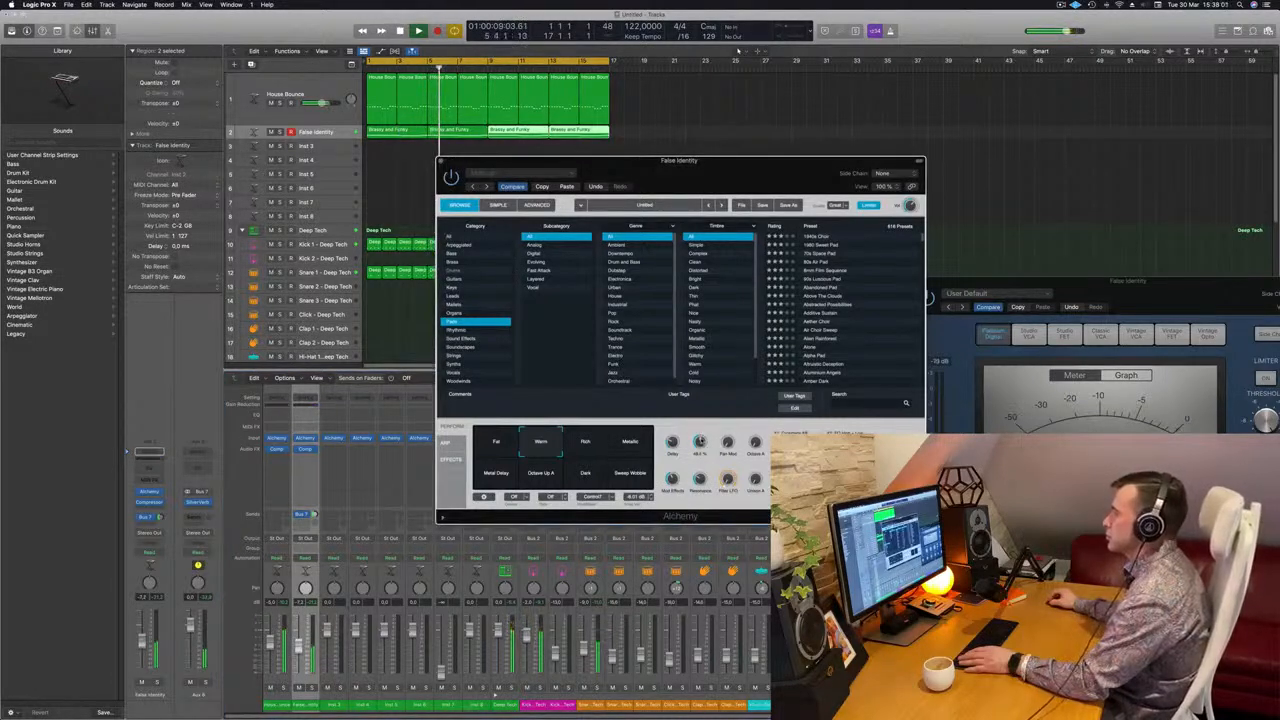
Audition the pad's Rich, Metallic, Metal Delay, Octave Up A, Dark and Fat variations while the loop plays, returning to Warm
click(596, 446)
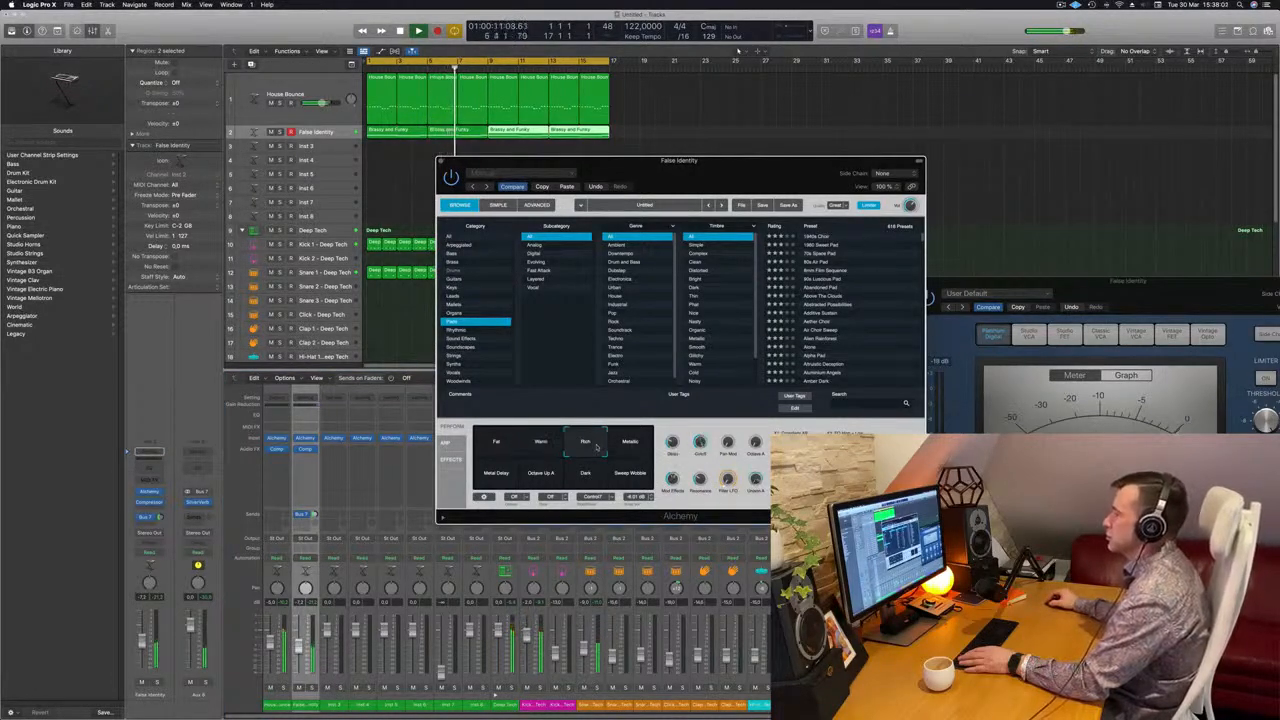
click(646, 448)
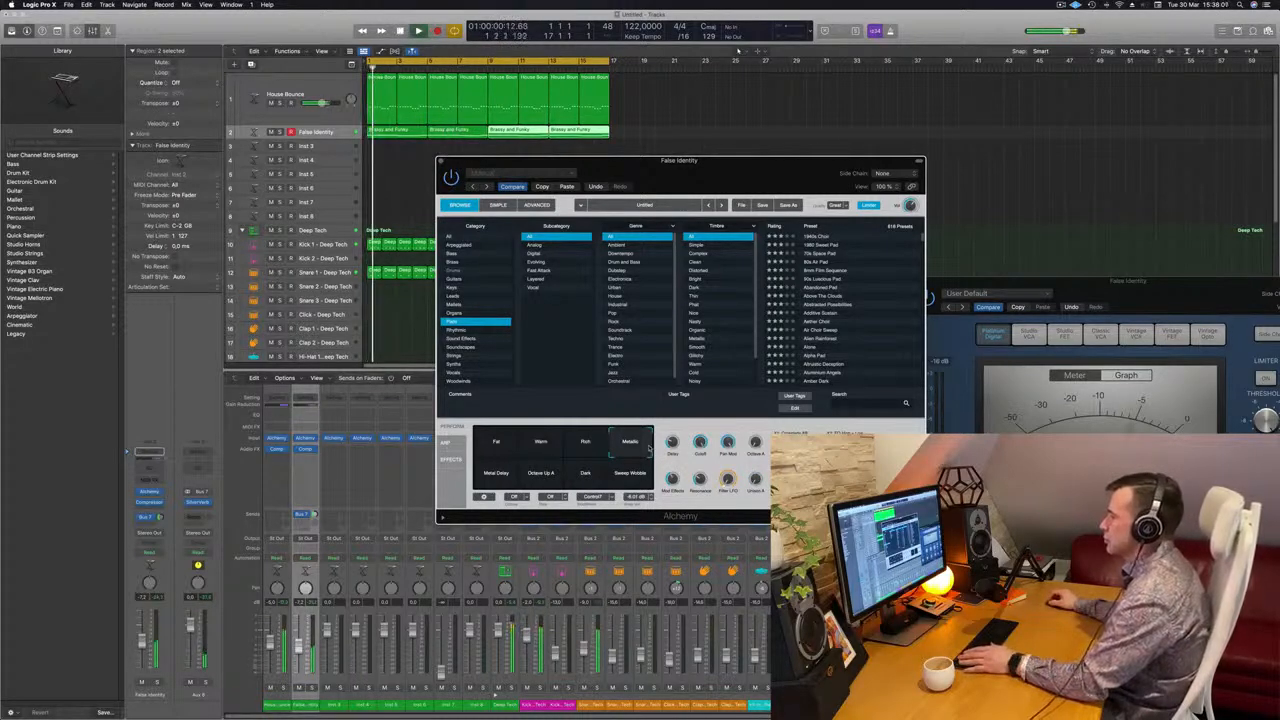
click(490, 482)
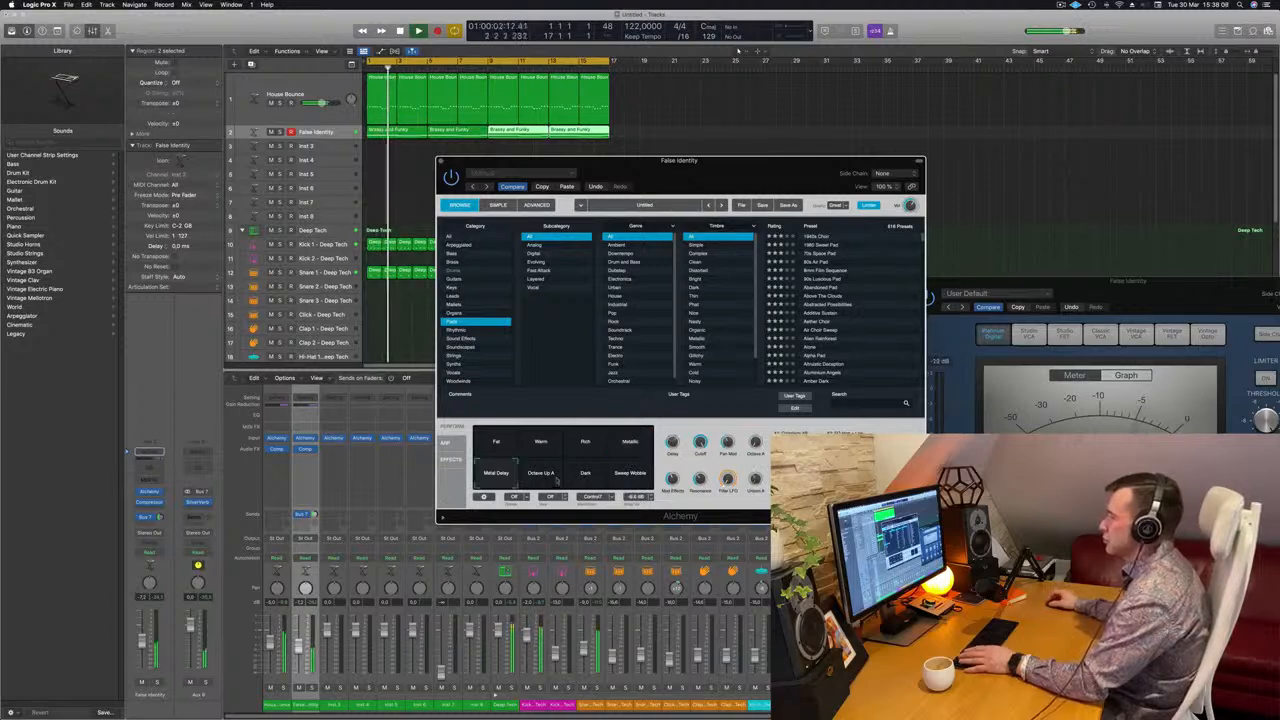
click(541, 478)
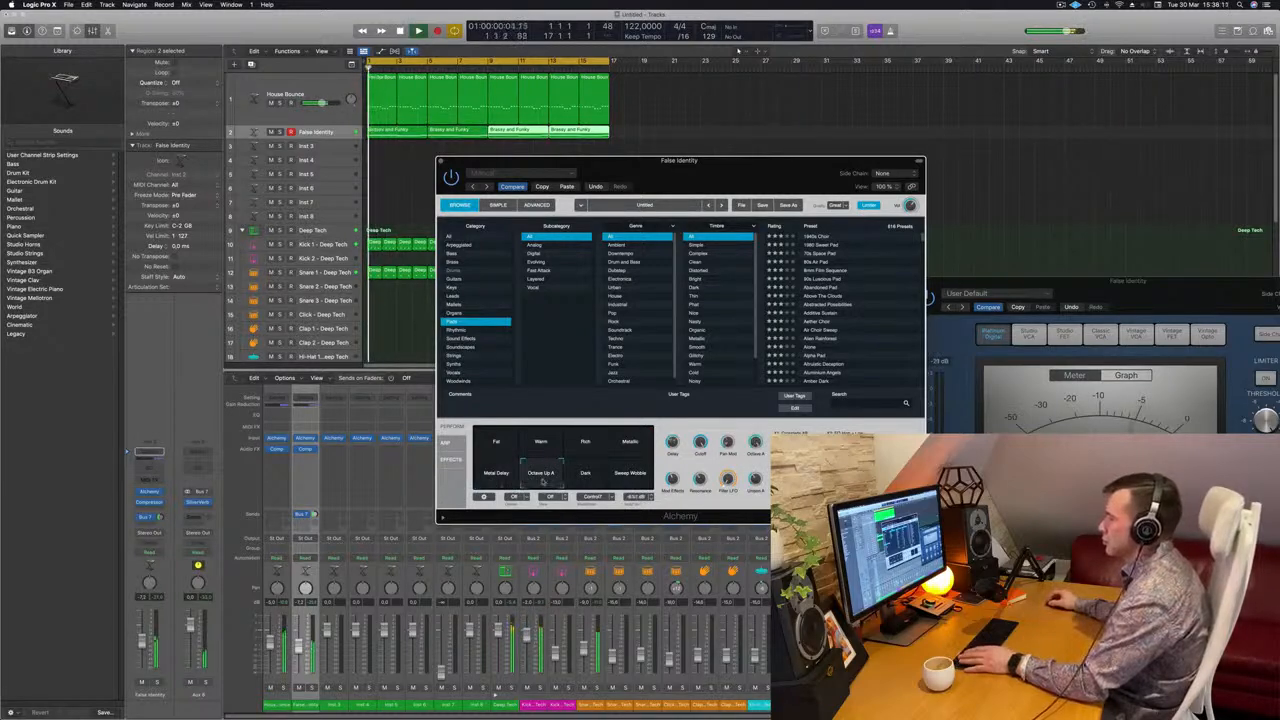
click(580, 483)
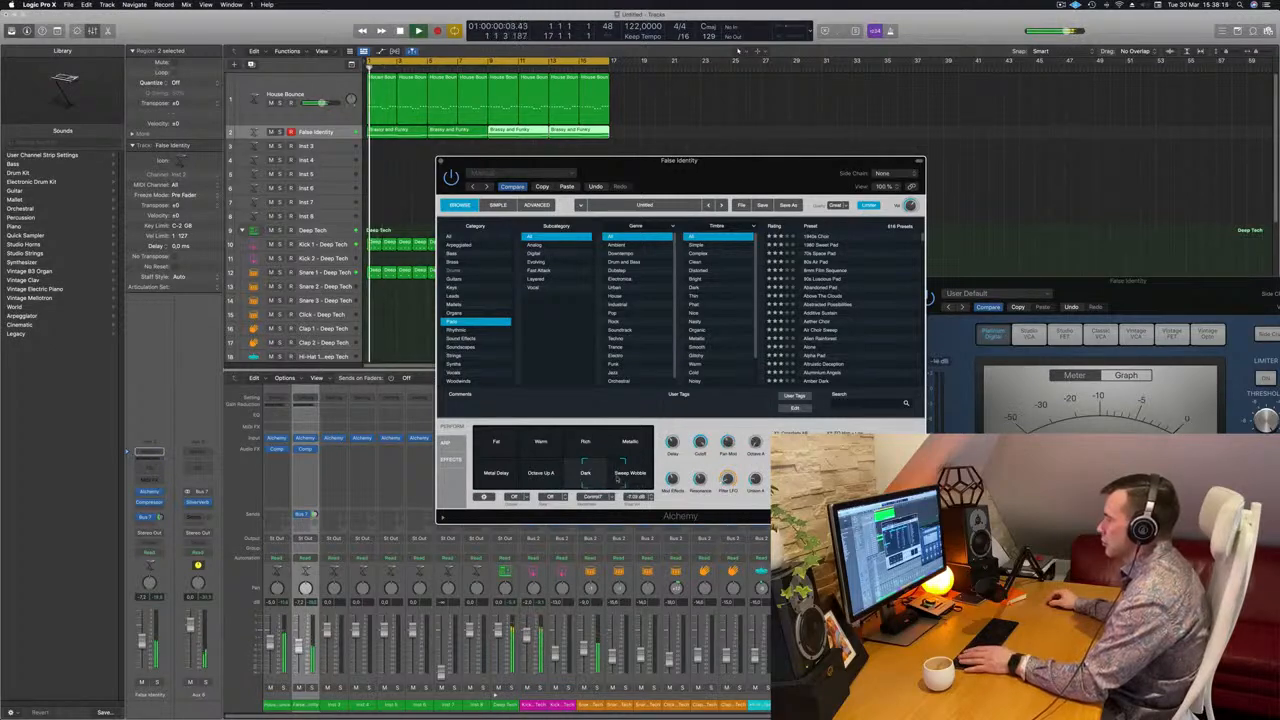
key(space)
click(495, 460)
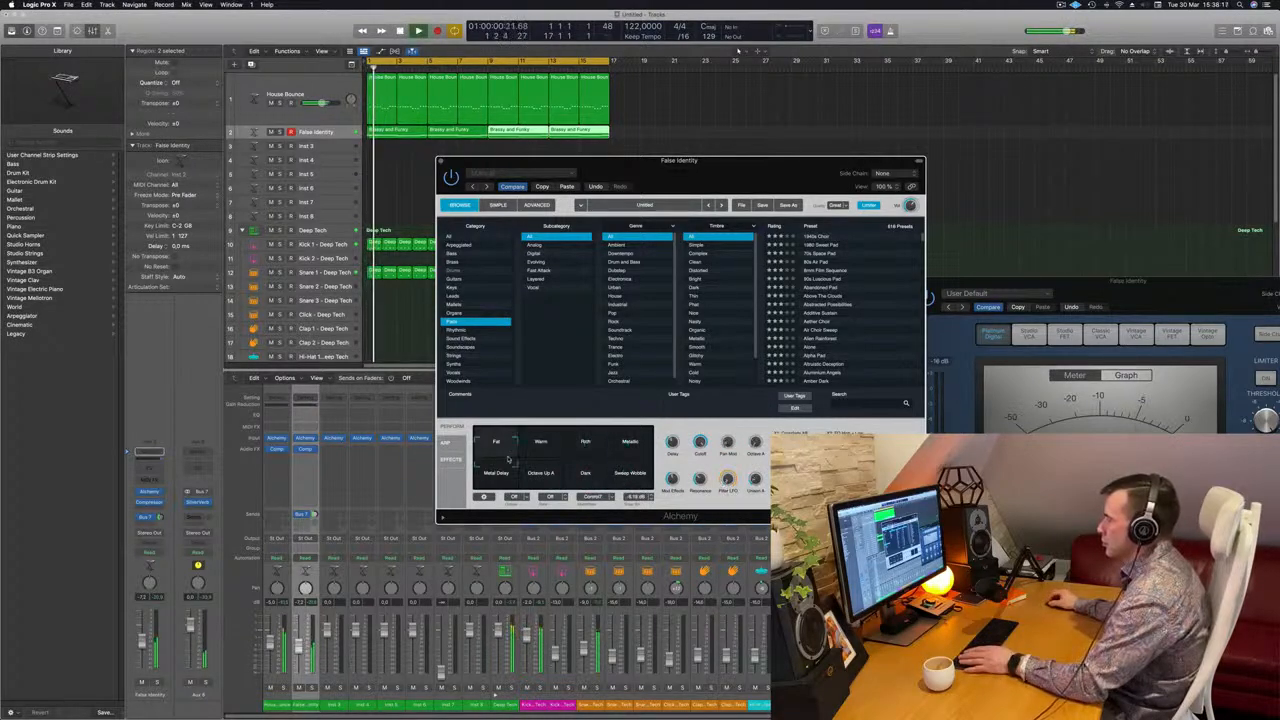
click(526, 443)
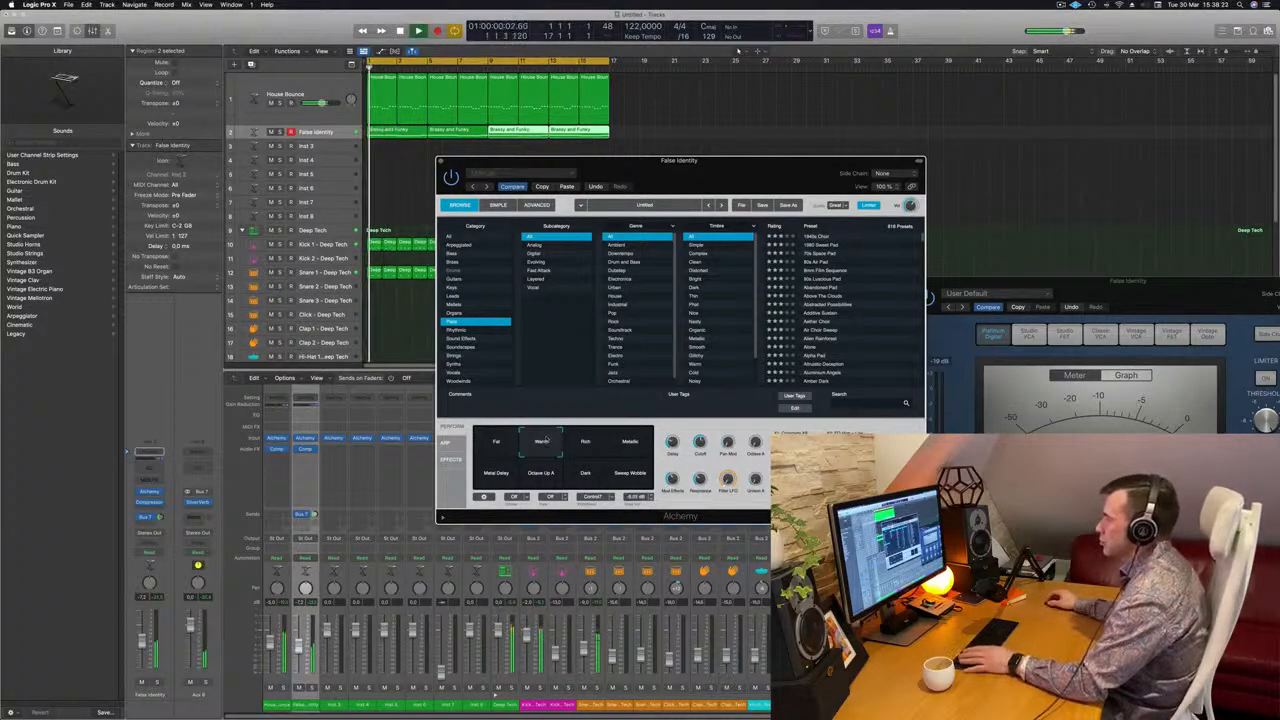
Lower the pad channel's volume slightly and close its Alchemy window
drag(143, 648, 143, 647)
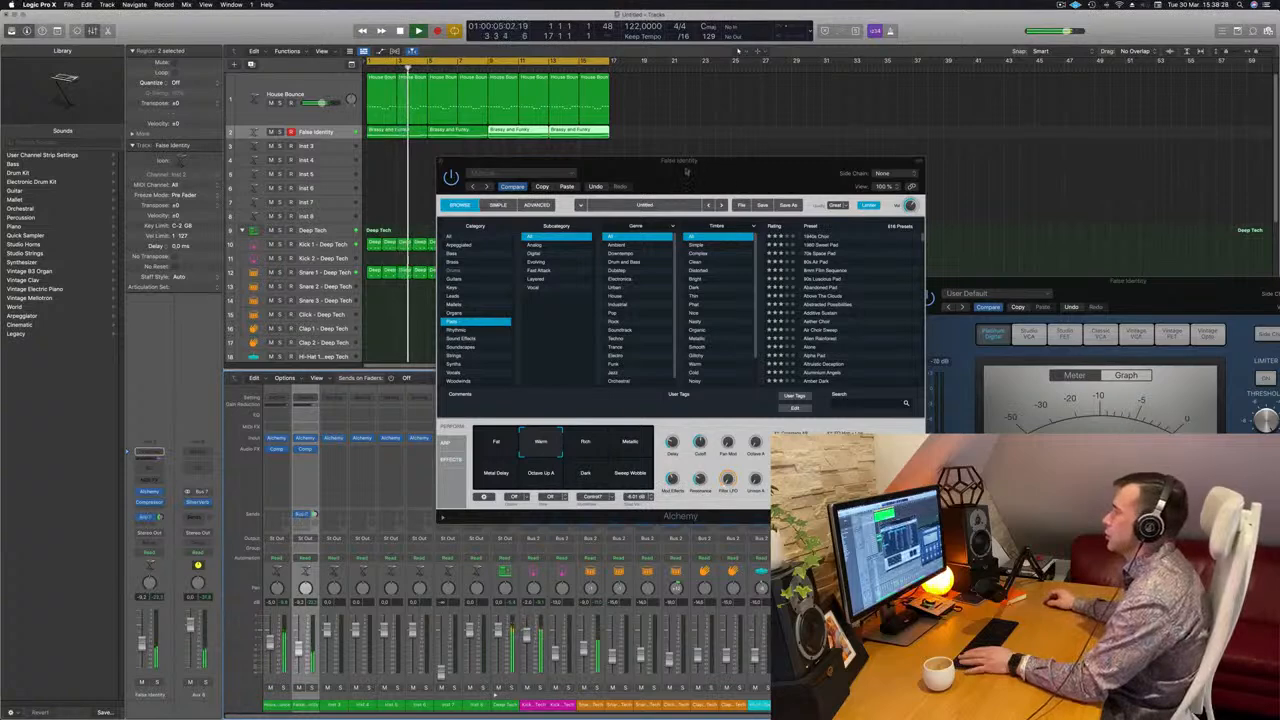
drag(724, 163, 373, 163)
click(384, 172)
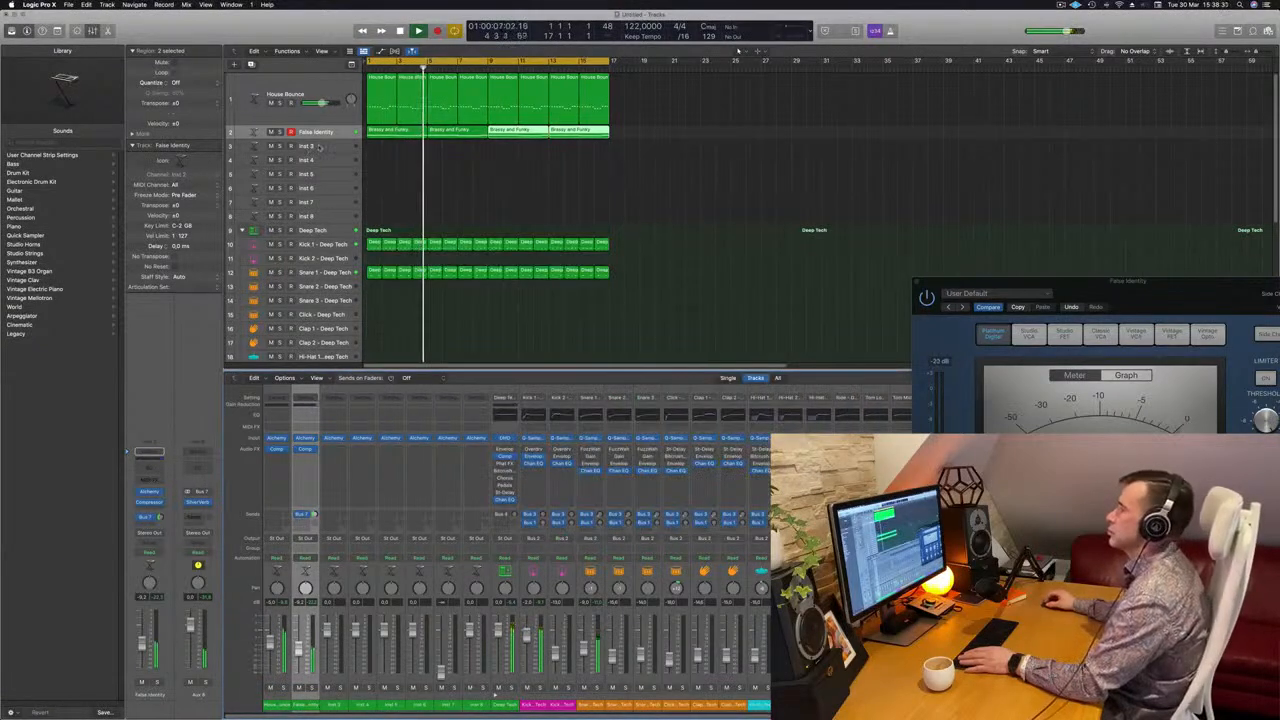
Copy the first hi-hat region of track 20 onto the Tom Low track at bar 1 and open it in the Piano Roll
click(310, 146)
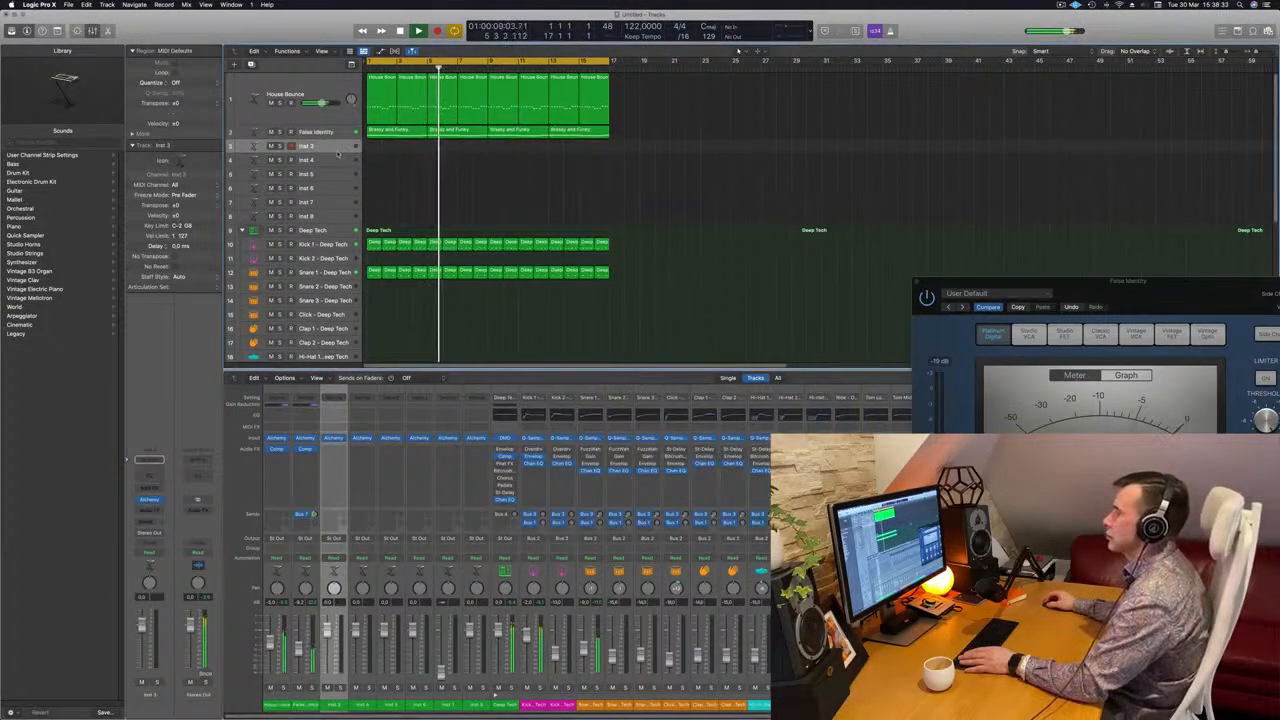
drag(336, 153, 336, 188)
key(space)
key(space)
scroll(583, 167, down, 5)
scroll(412, 234, down, 4)
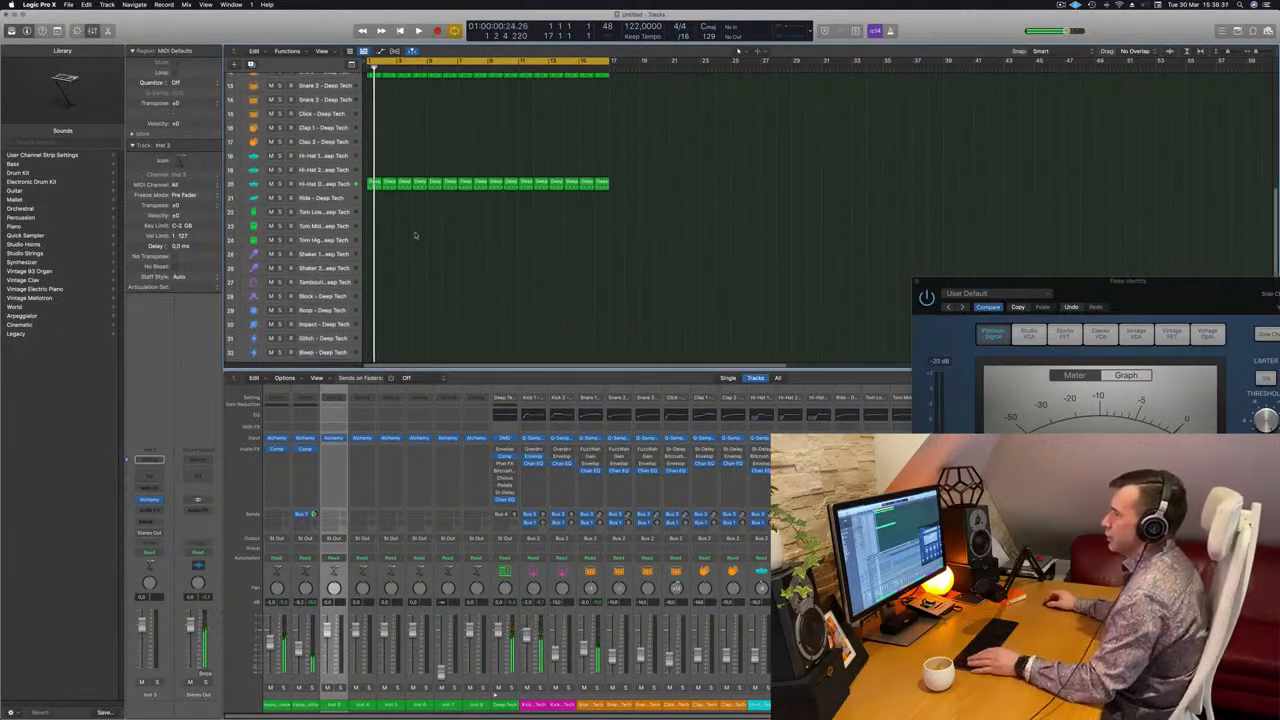
drag(374, 184, 373, 212)
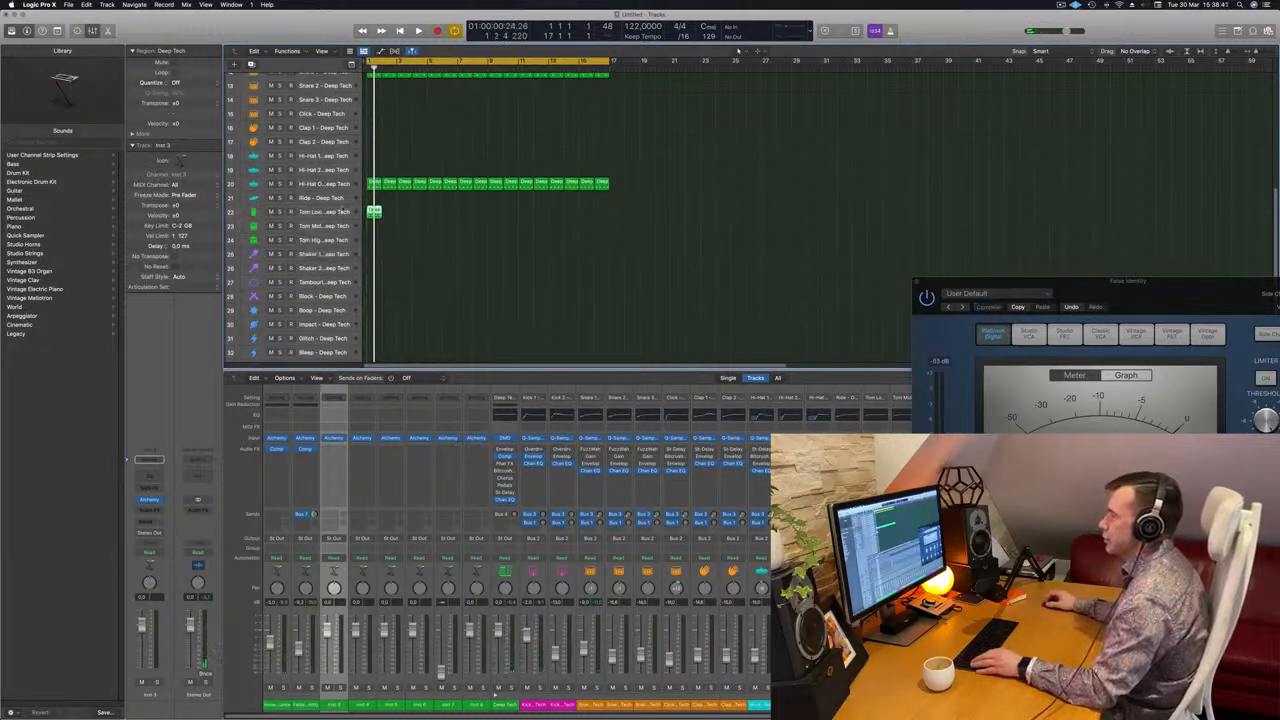
click(340, 212)
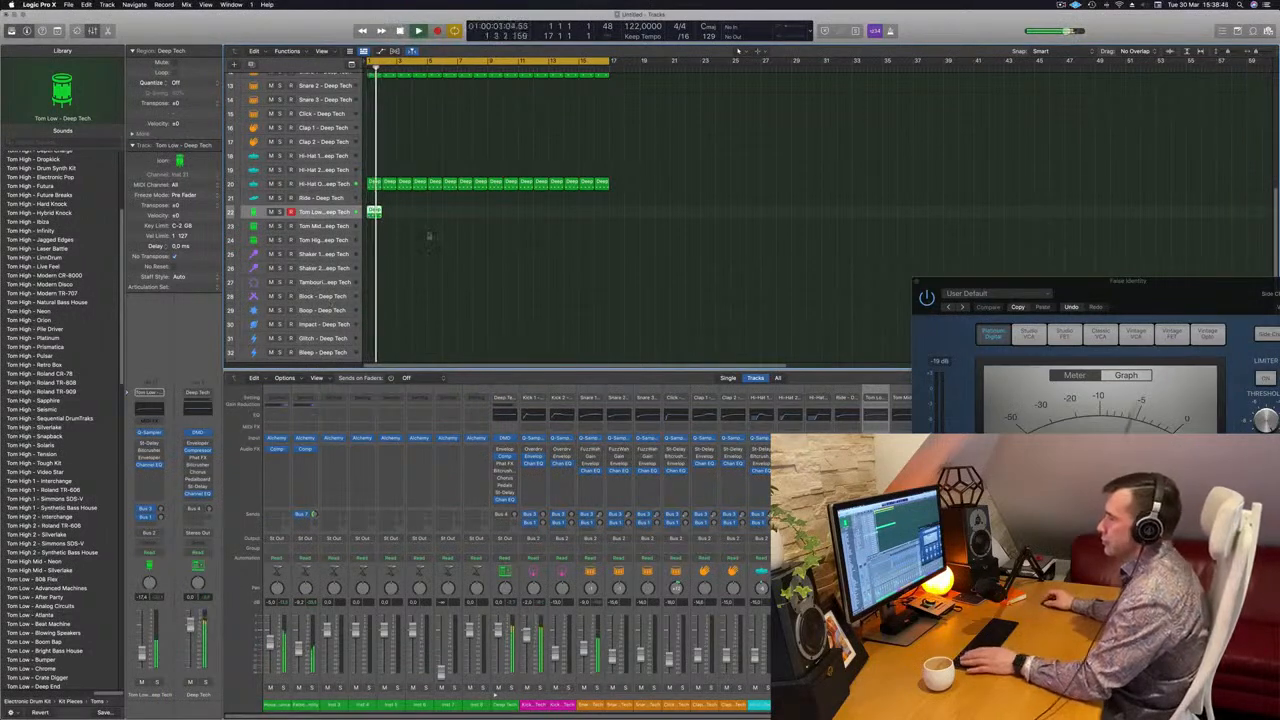
key(p)
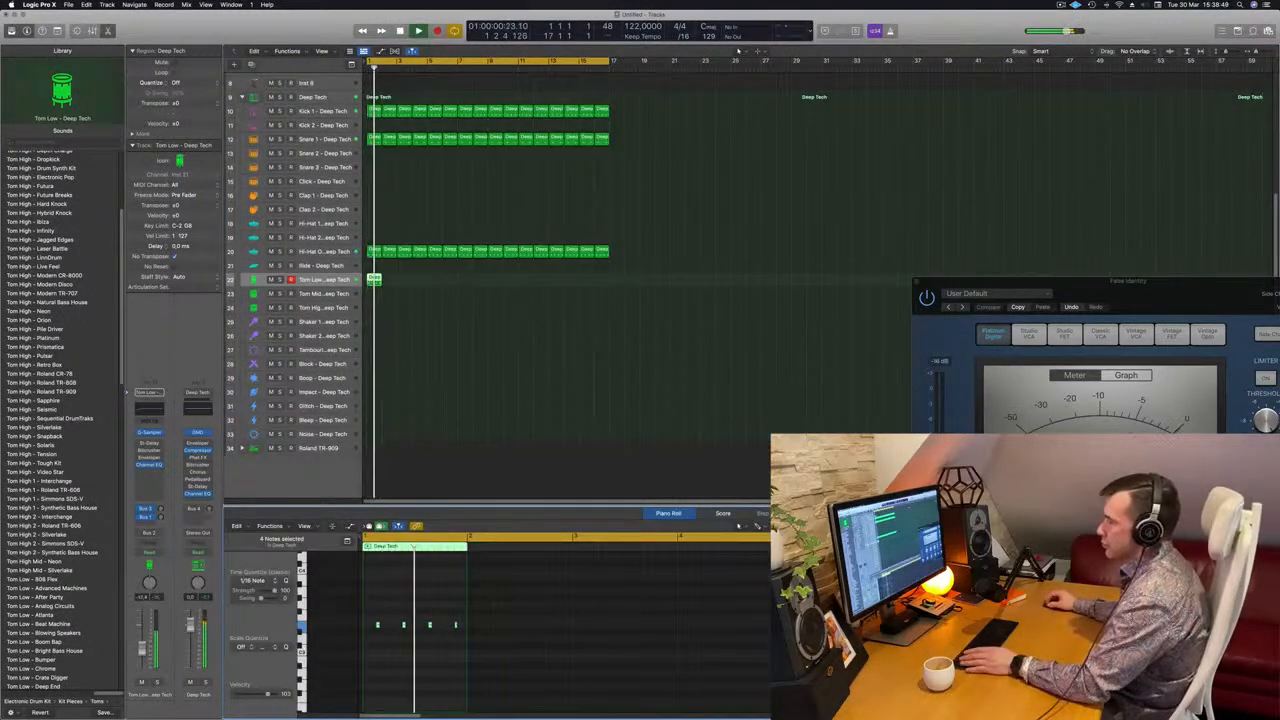
Delete the third of the four Tom Low notes and listen to the pattern within the loop
key(space)
key(space)
key(space)
click(434, 636)
key(Delete)
key(space)
key(space)
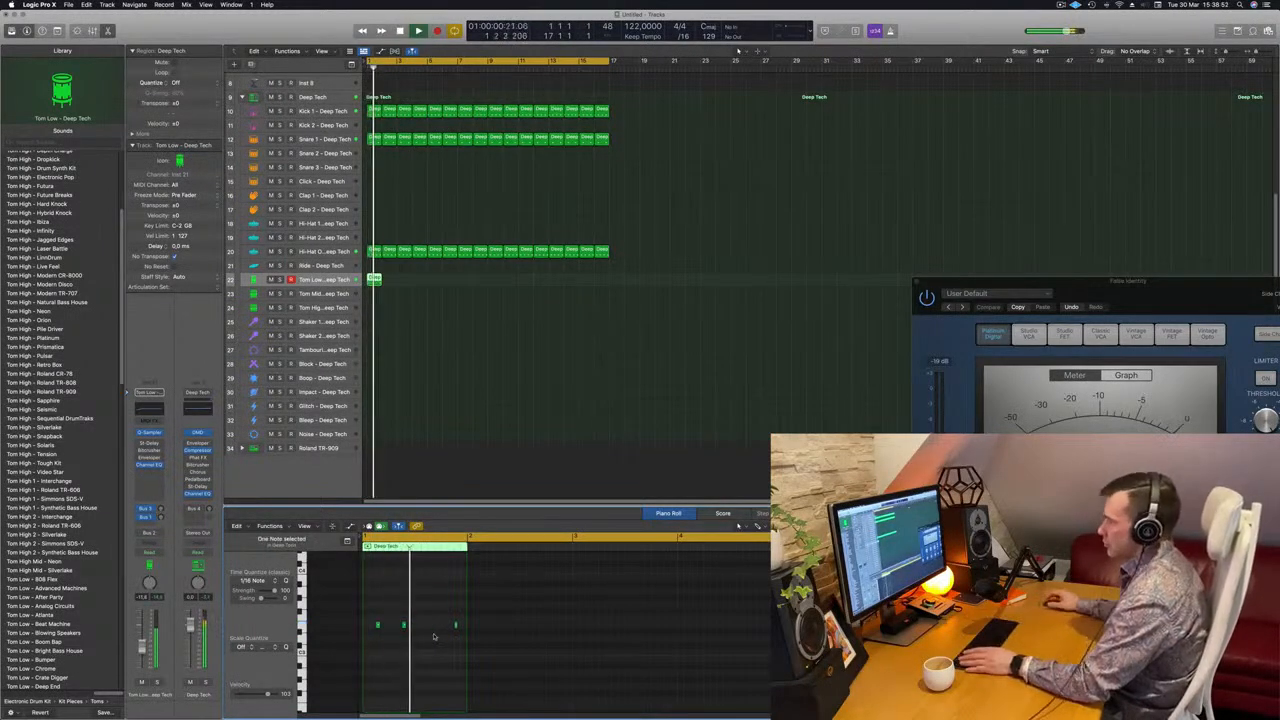
key(space)
key(space)
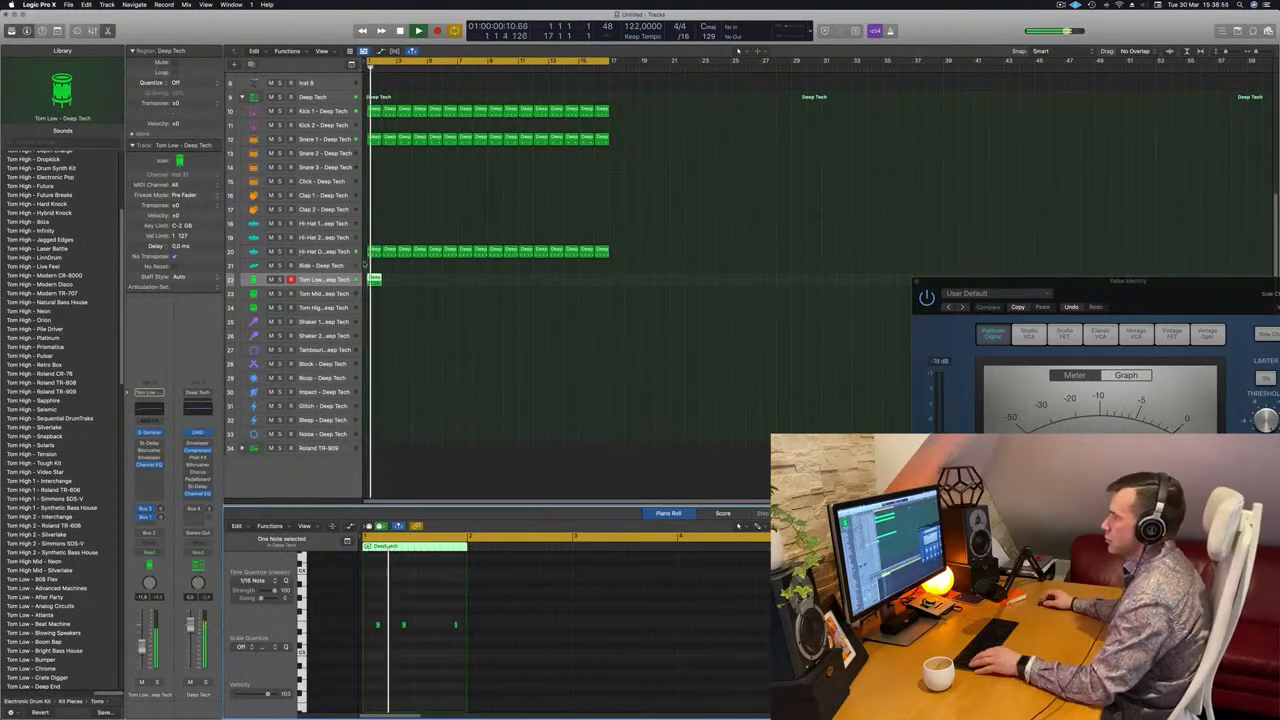
Repeat the one-bar Tom Low region until it fills all 16 bars, and play the loop from its start
drag(377, 280, 436, 281)
click(347, 281)
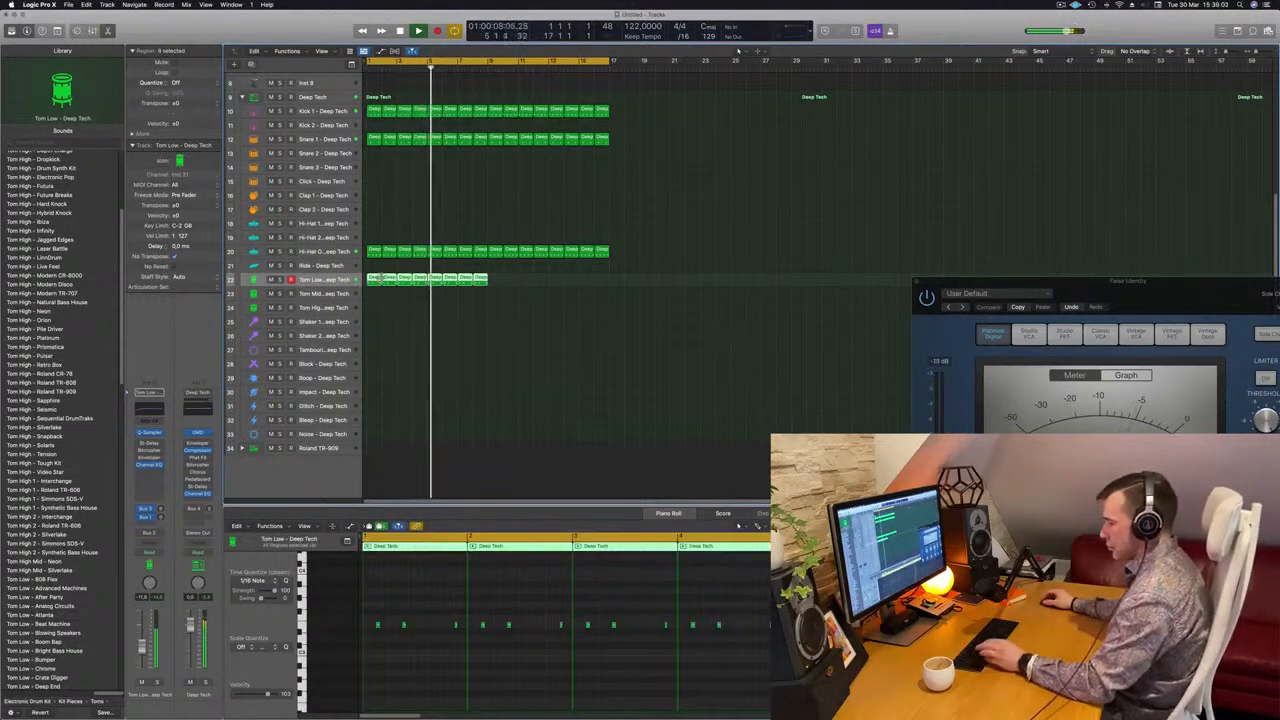
key(super+r)
key(space)
key(space)
click(348, 281)
key(space)
key(space)
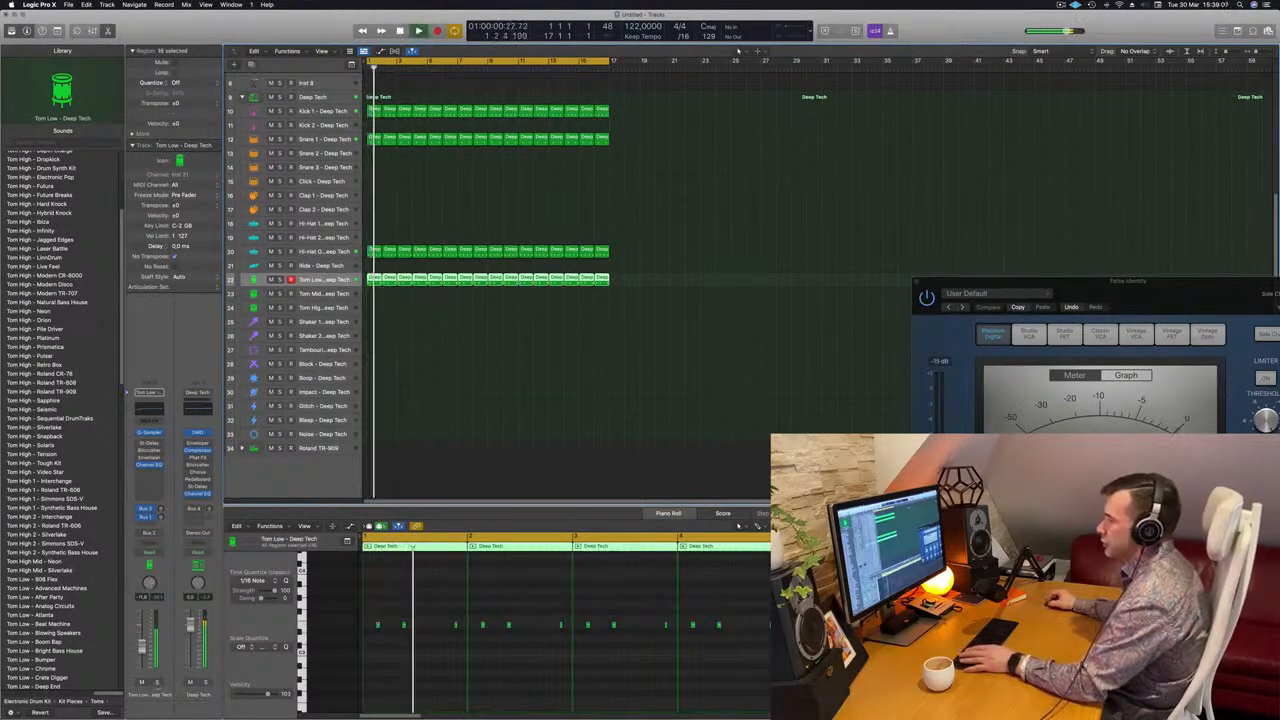
key(ctrl+s)
key(ctrl+s)
key(Return)
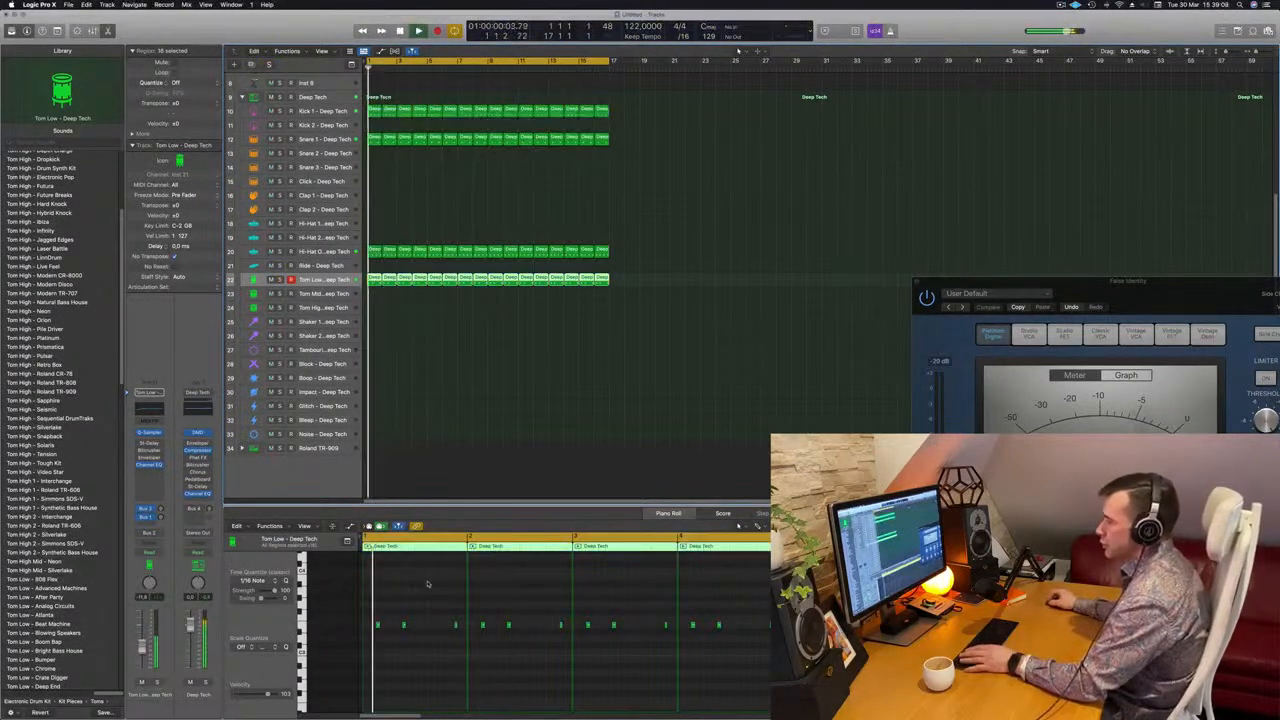
Copy the first Tom Low region onto the Tom Mid track at bar 1
click(396, 291)
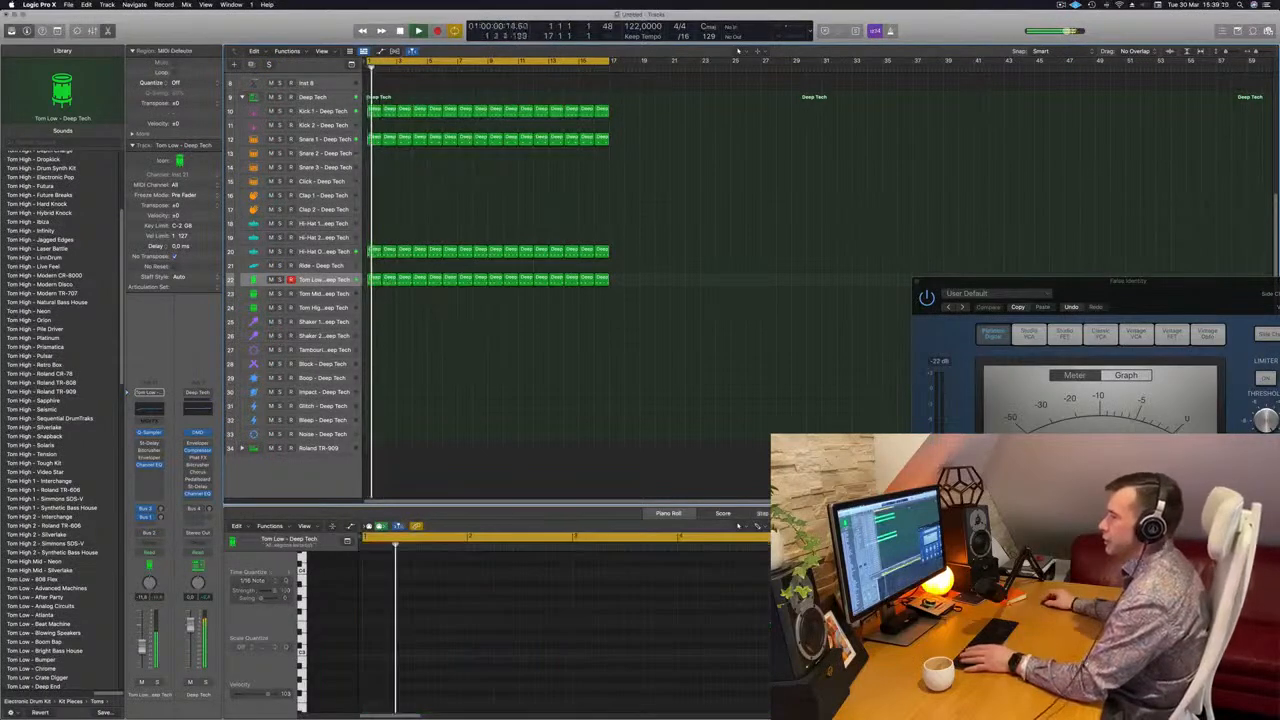
click(373, 279)
drag(373, 279, 373, 293)
Remove the last note of the Tom Mid region and shift its two remaining notes towards the end of the bar
drag(427, 599, 500, 665)
drag(446, 606, 354, 646)
key(alt+Right)
key(alt+Right)
key(alt+Right)
key(alt+Right)
key(alt+Right)
key(alt+Right)
key(alt+Right)
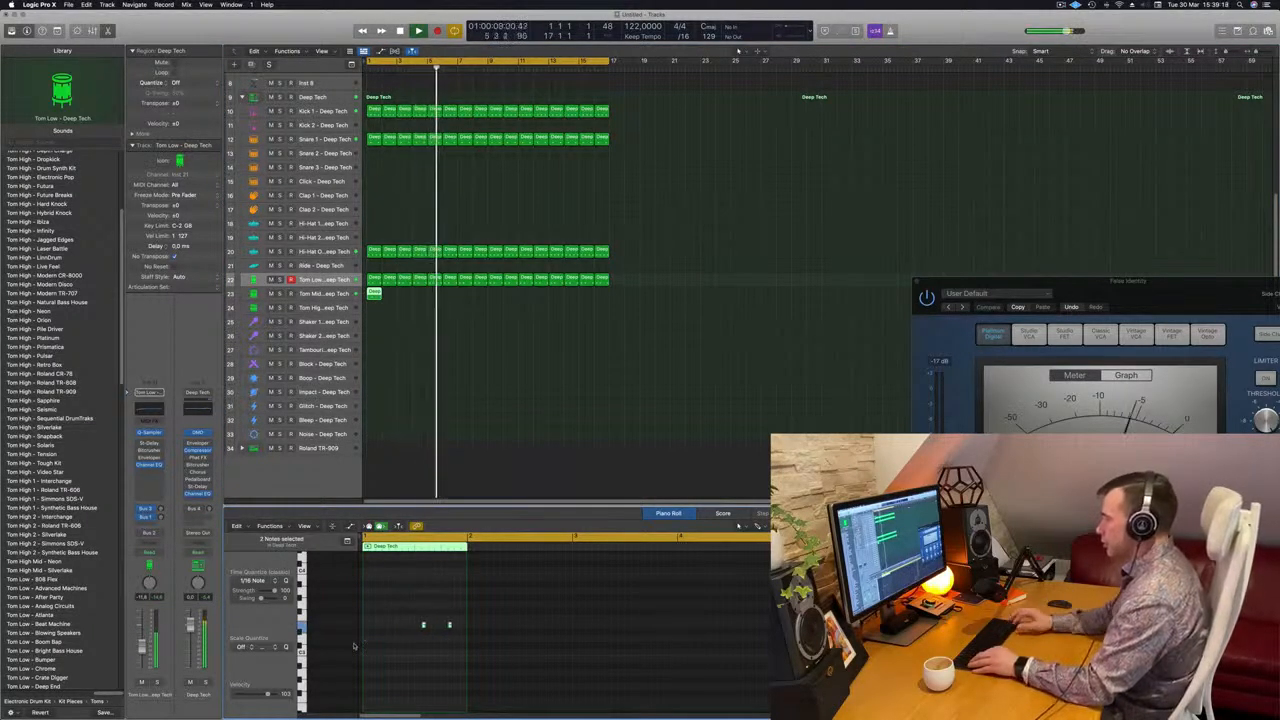
key(space)
key(space)
Transpose the two Tom Mid notes down an octave and listen to them with the loop
drag(400, 612, 454, 639)
key(alt+shift+Down)
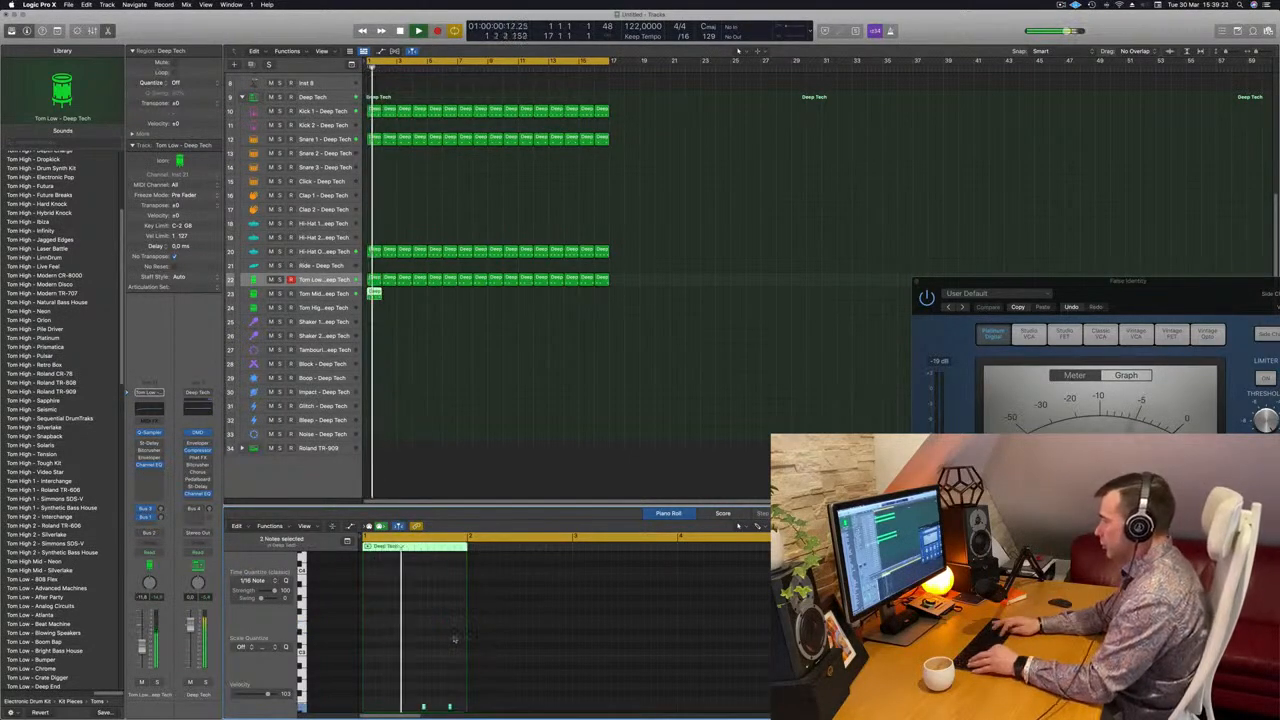
scroll(443, 593, down, 5)
scroll(442, 591, up, 2)
key(space)
key(space)
Move the second Tom Mid note one sixteenth later and replay the loop
drag(443, 615, 466, 641)
key(space)
key(space)
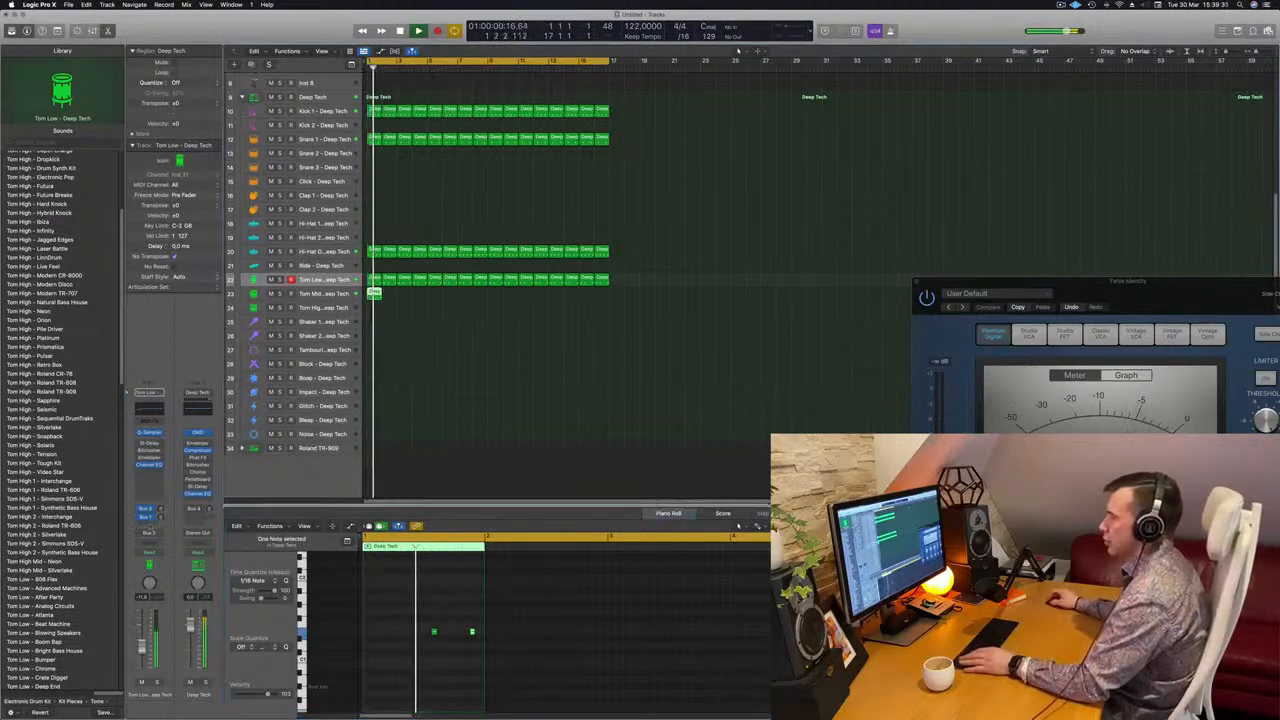
Transpose both Tom Mid notes down another octave and check the Tom Mid track briefly in solo
key(Down)
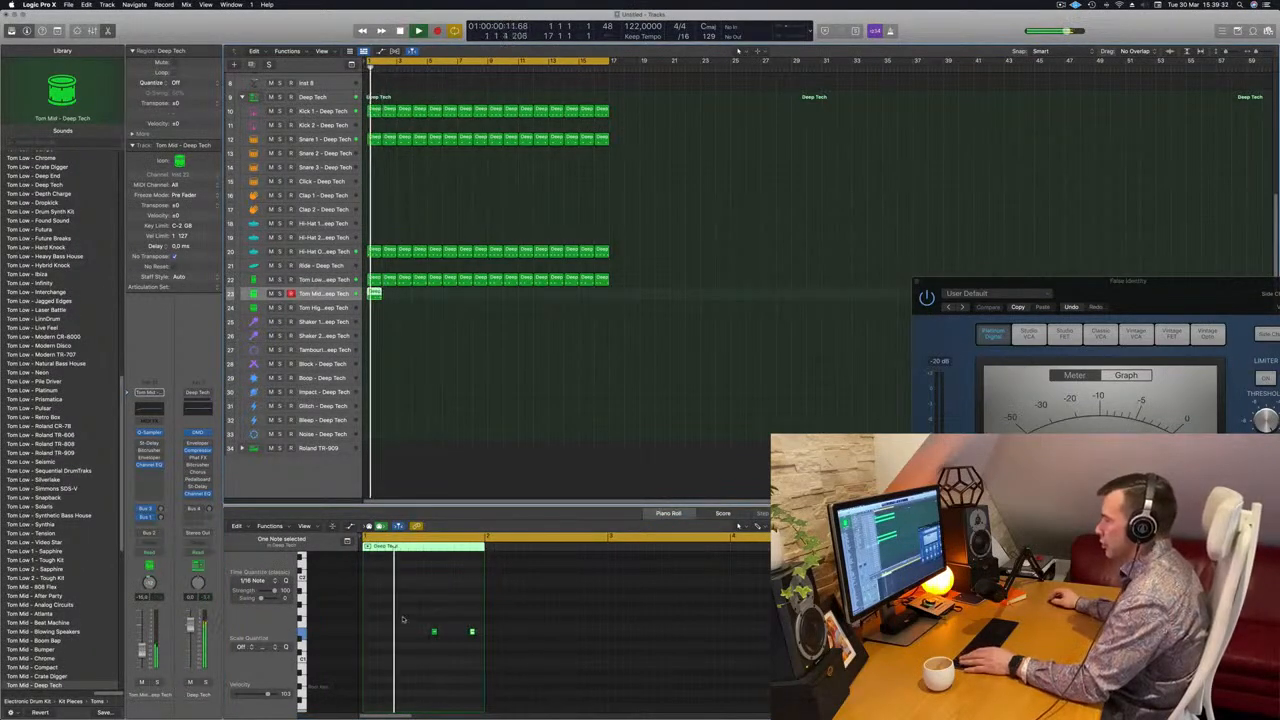
drag(391, 608, 508, 660)
key(space)
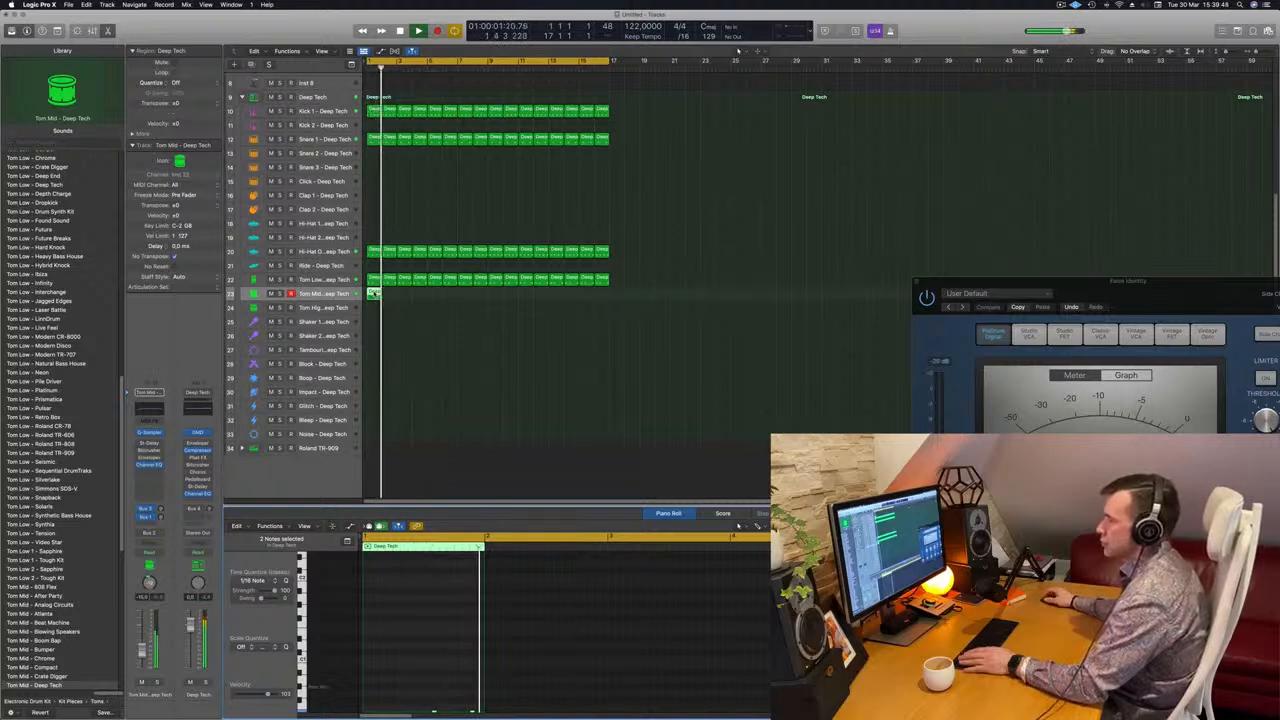
key(s)
scroll(481, 637, down, 5)
scroll(481, 637, up, 2)
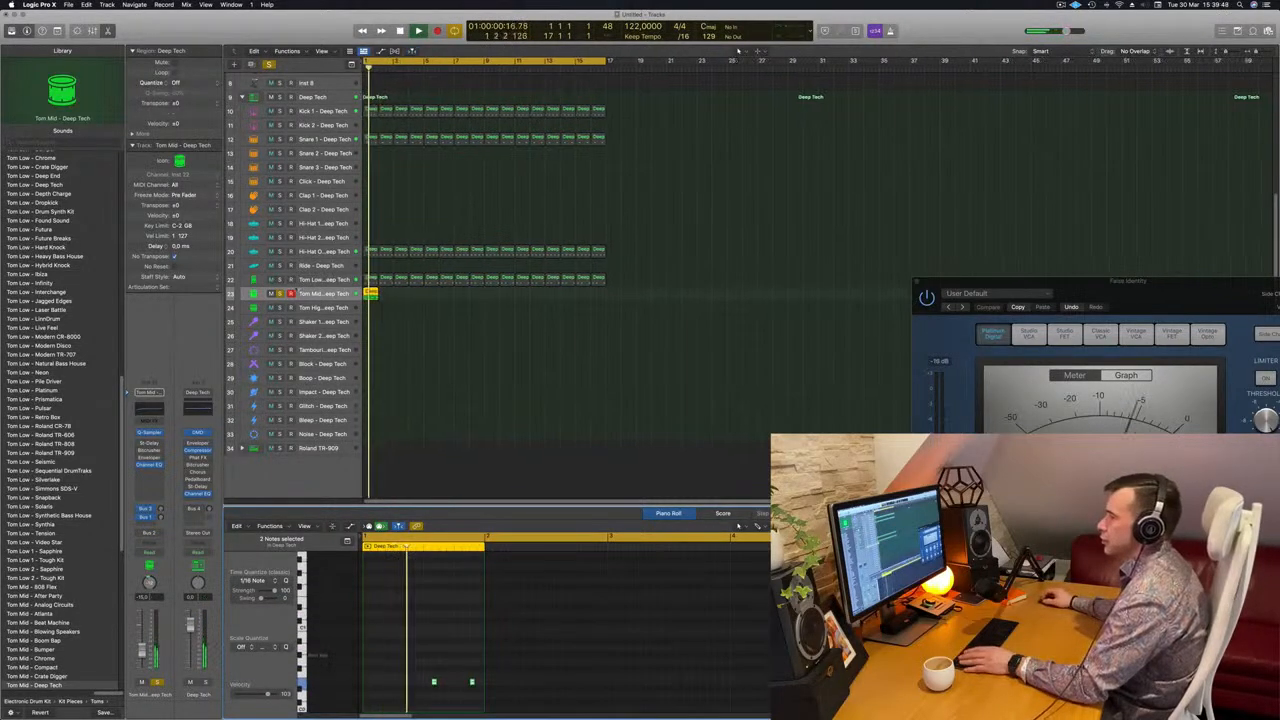
click(280, 293)
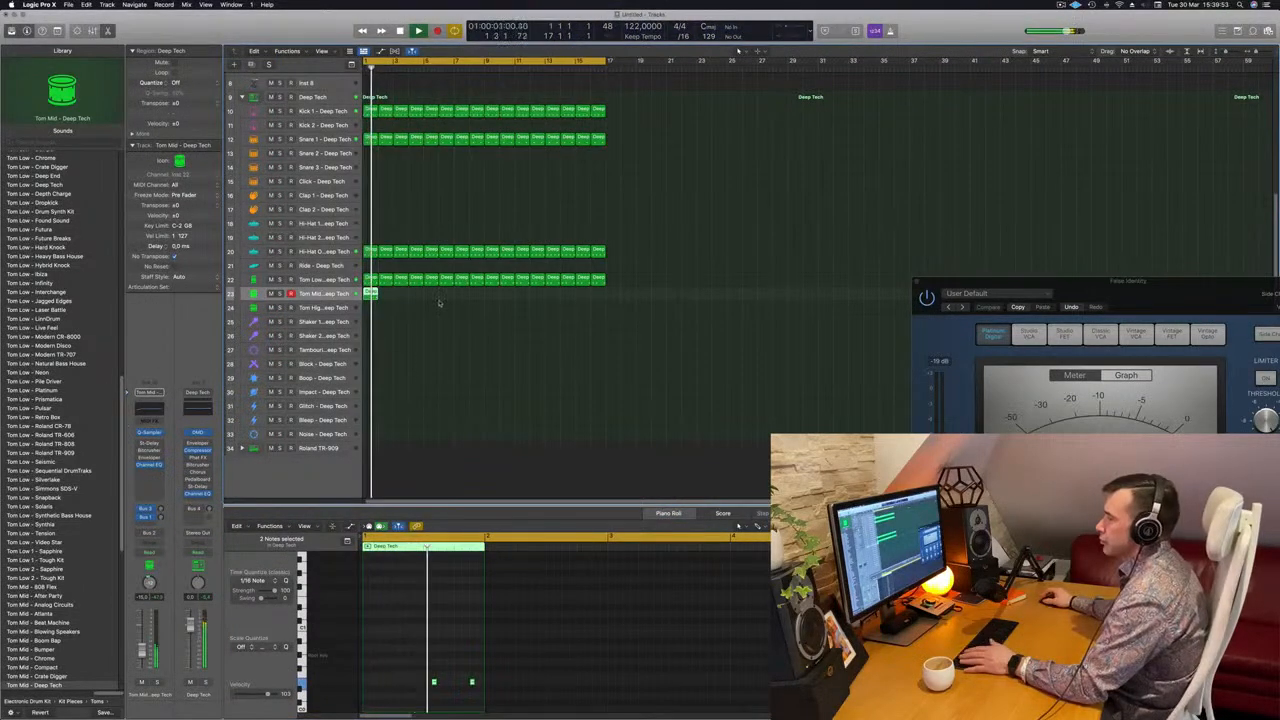
Move the Tom Mid region to the Boop track at bar 1 and transpose its two notes up an octave
drag(370, 293, 373, 380)
key(space)
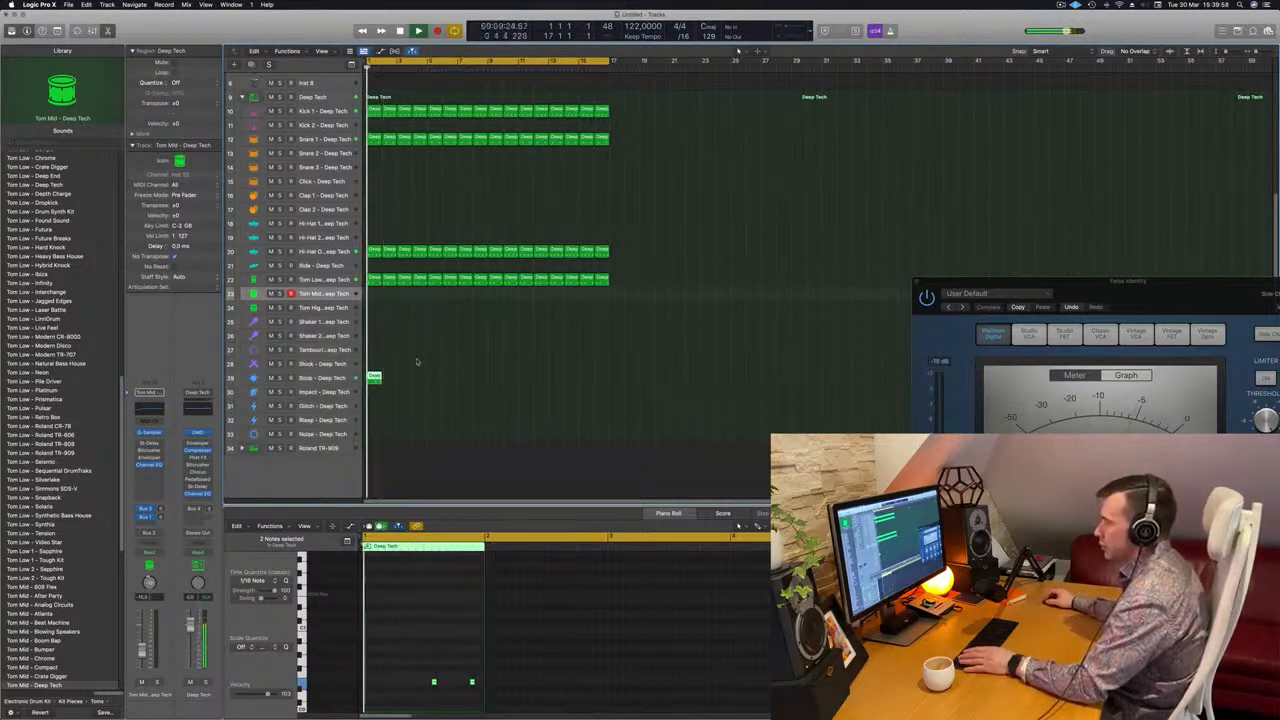
drag(407, 661, 476, 699)
key(alt+shift+Up)
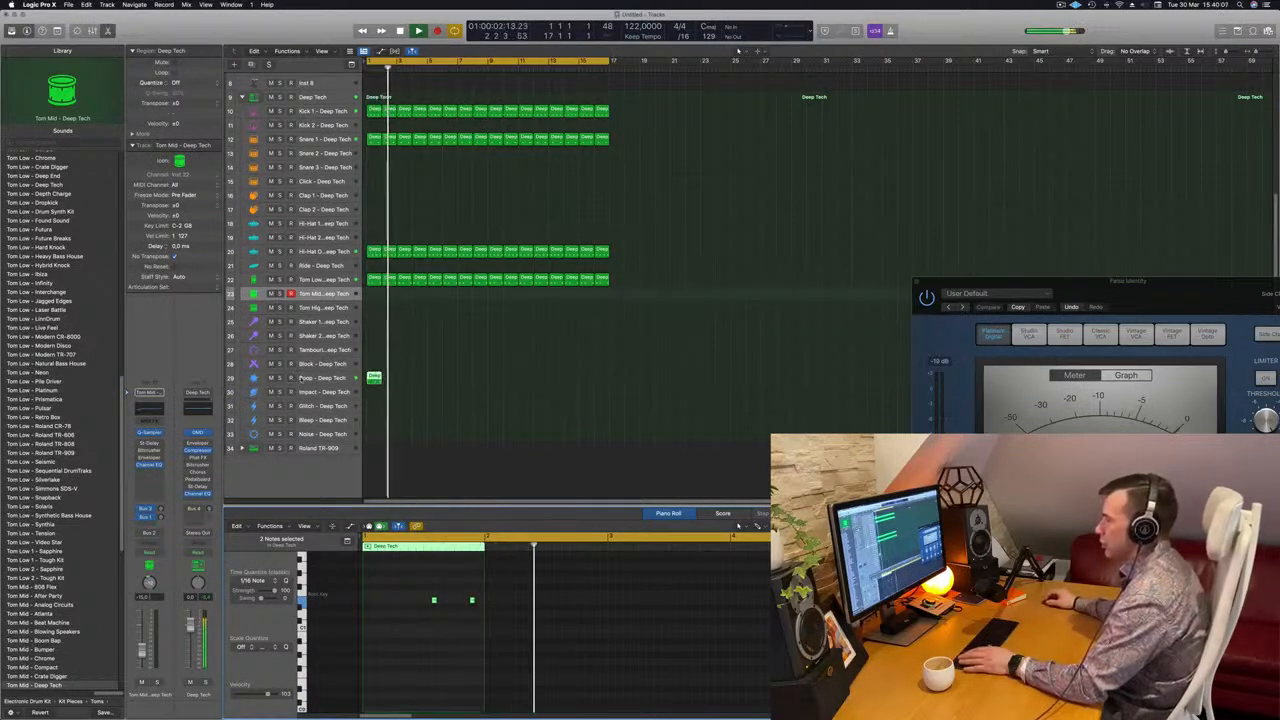
Duplicate the Boop region into bar 2 and repeat the pair until it fills all 16 bars
click(302, 378)
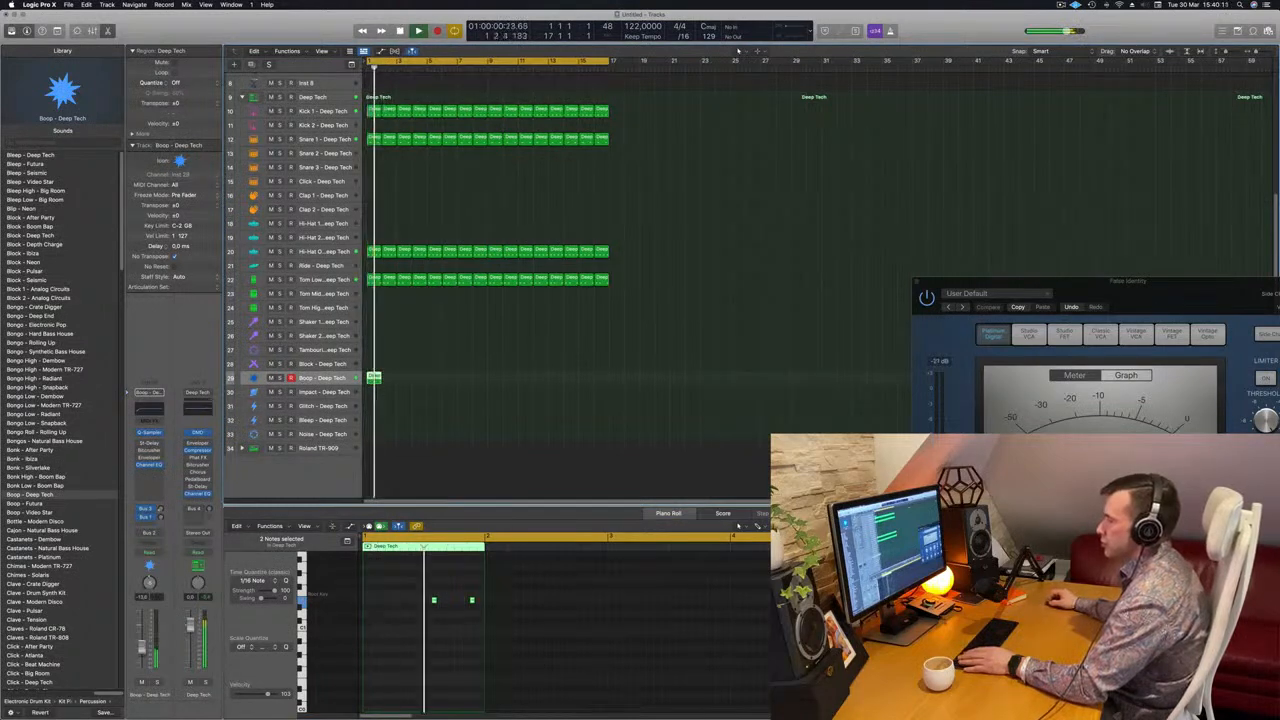
drag(374, 378, 388, 378)
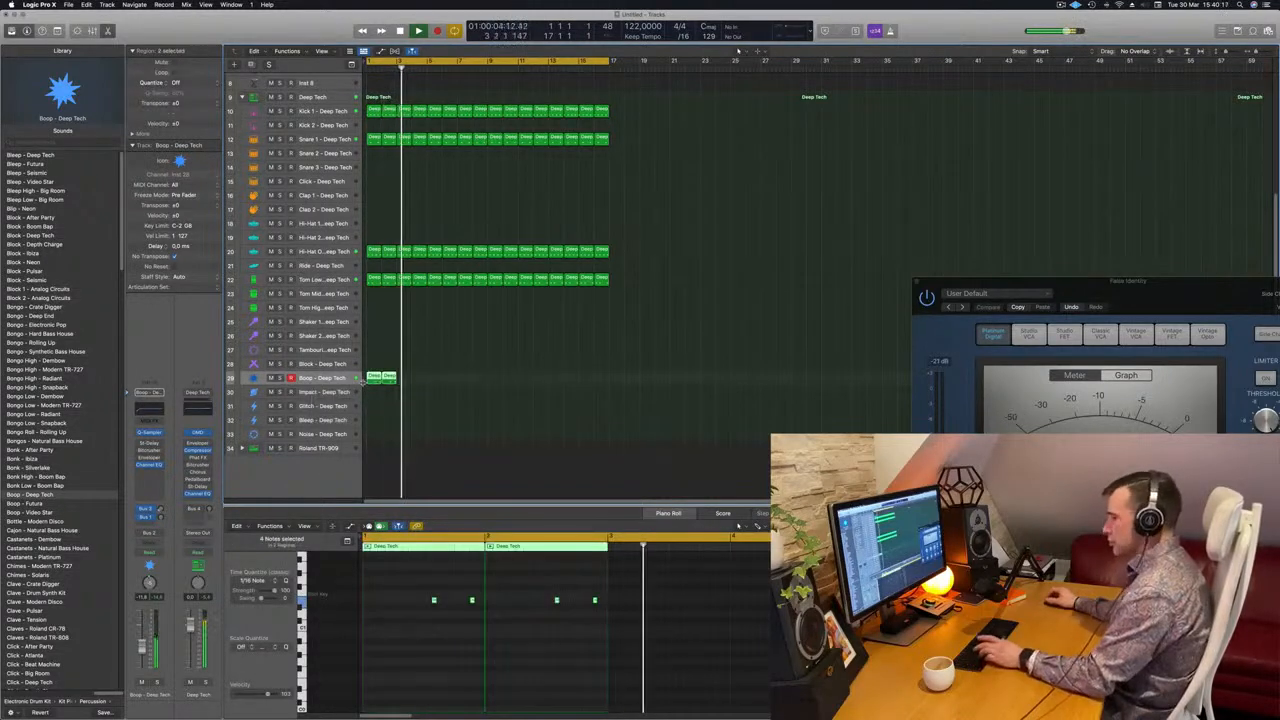
key(super+r)
key(super+r)
key(super+r)
key(super+r)
key(super+r)
key(super+r)
key(super+r)
click(698, 295)
scroll(695, 292, down, 5)
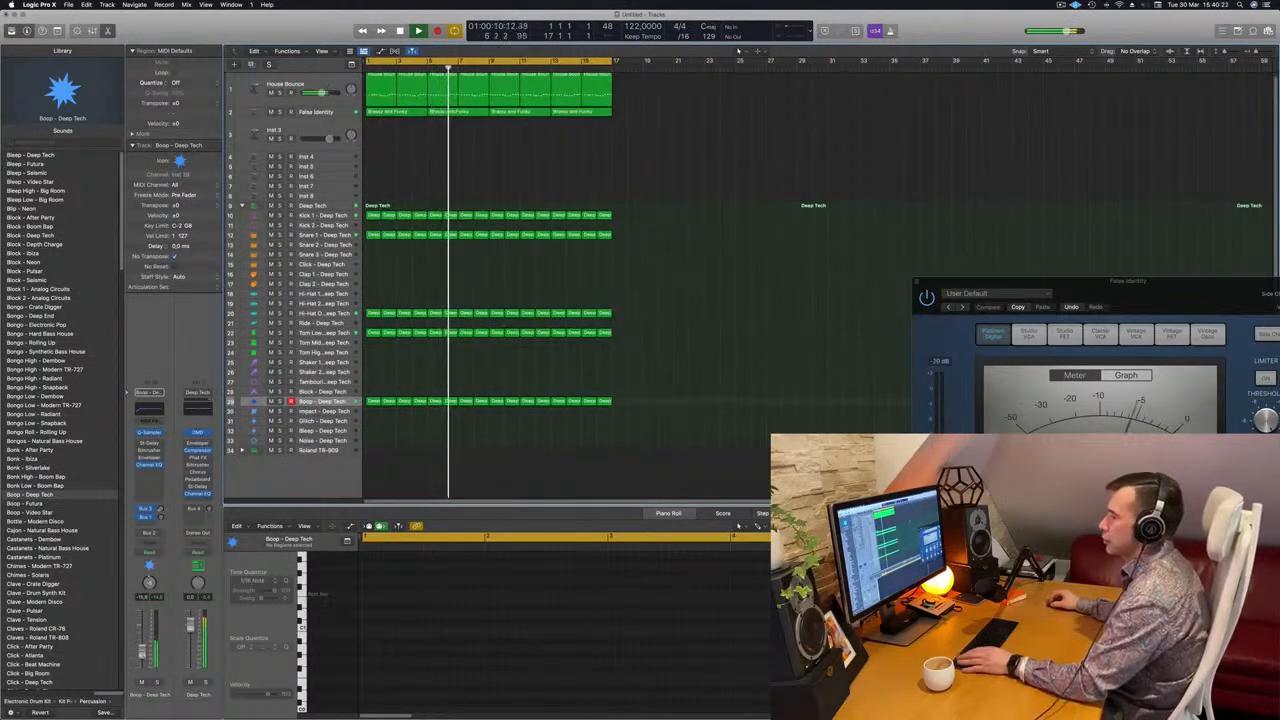
scroll(411, 155, up, 1)
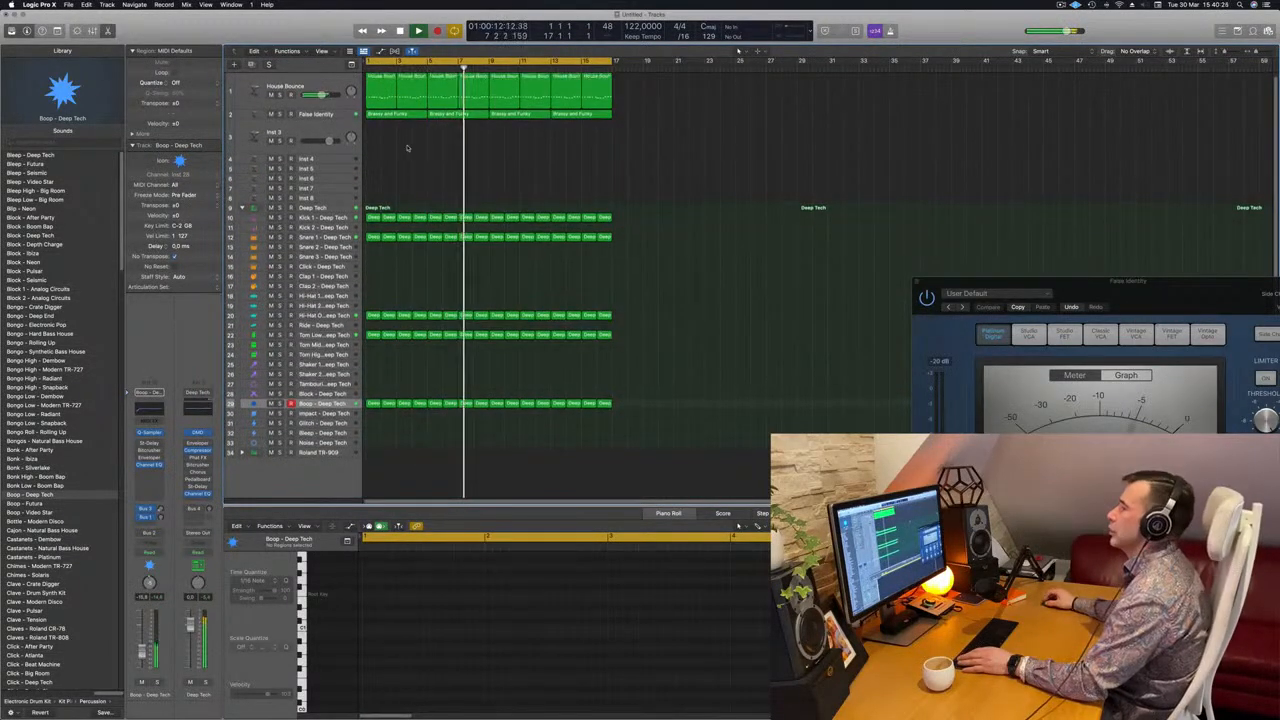
Open the Alchemy instrument of the Inst 3 track while the loop plays
click(305, 133)
key(space)
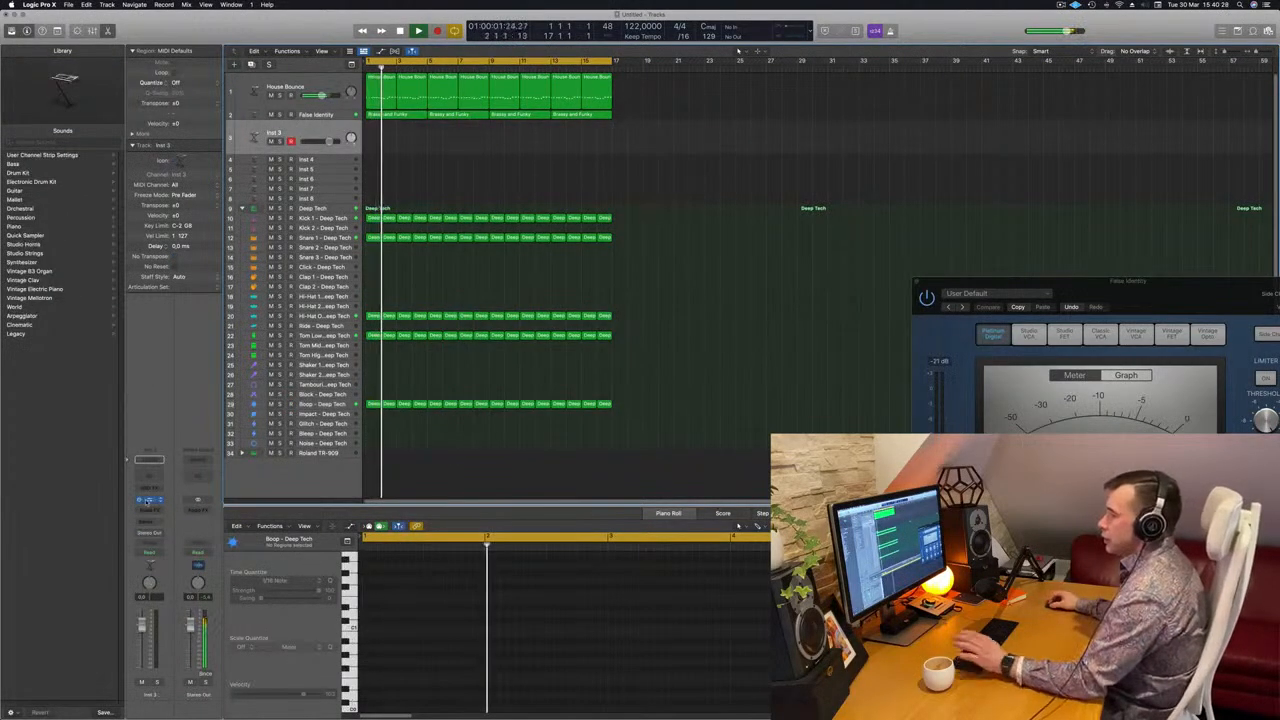
click(148, 500)
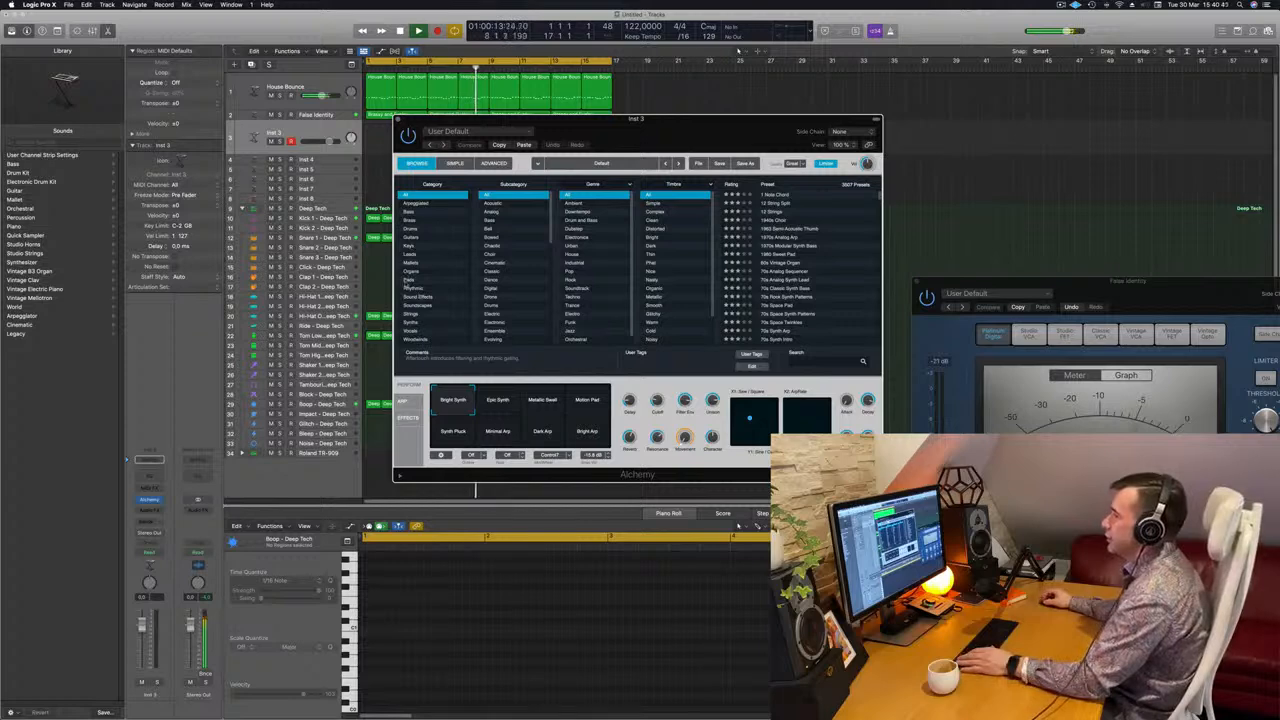
Filter the Inst 3 Alchemy presets to the Pads category with the Fast Attack subcategory and move the plug-in window aside
click(406, 281)
click(500, 229)
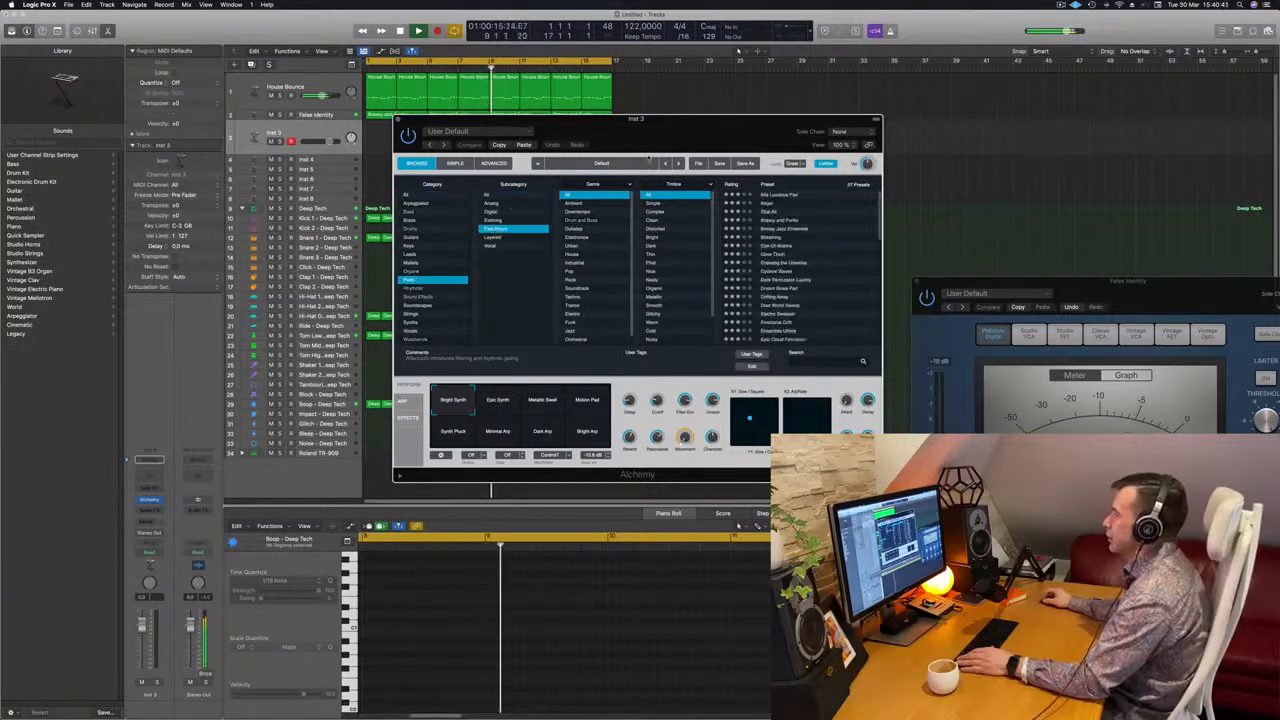
drag(648, 120, 828, 113)
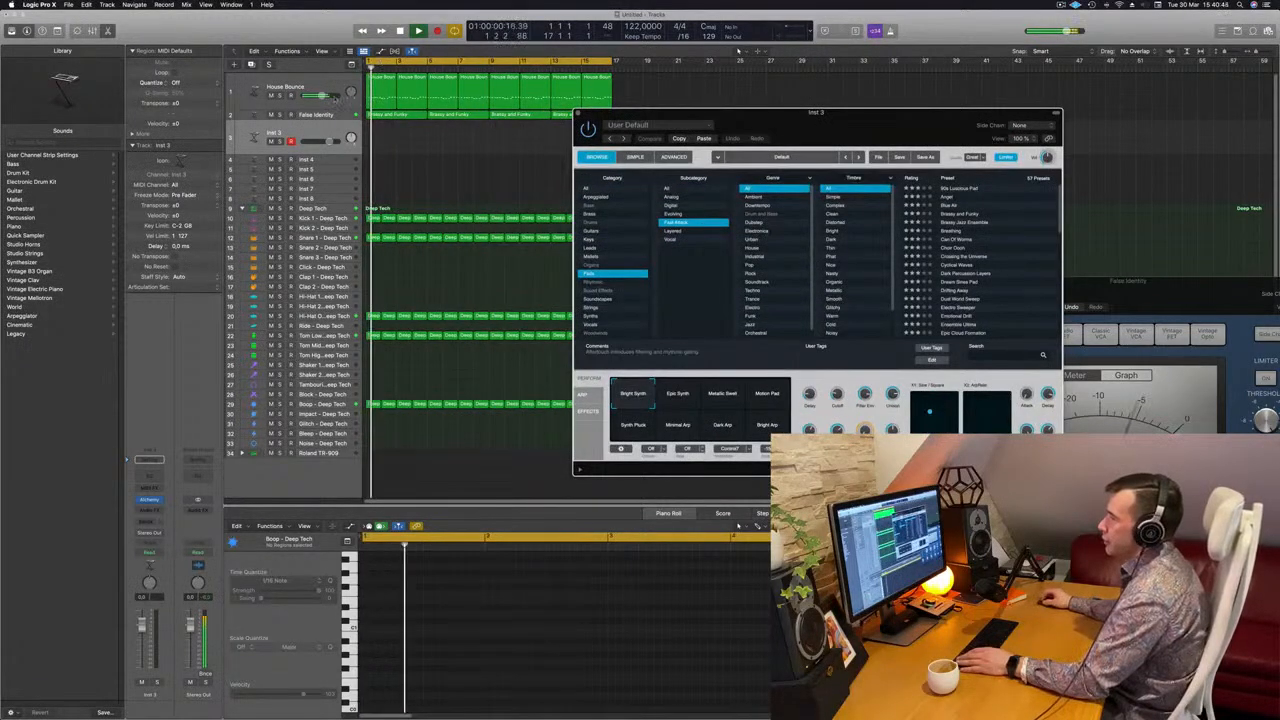
Duplicate the False Identity track with its settings, increase the new track's height and restart playback
click(334, 116)
key(super+d)
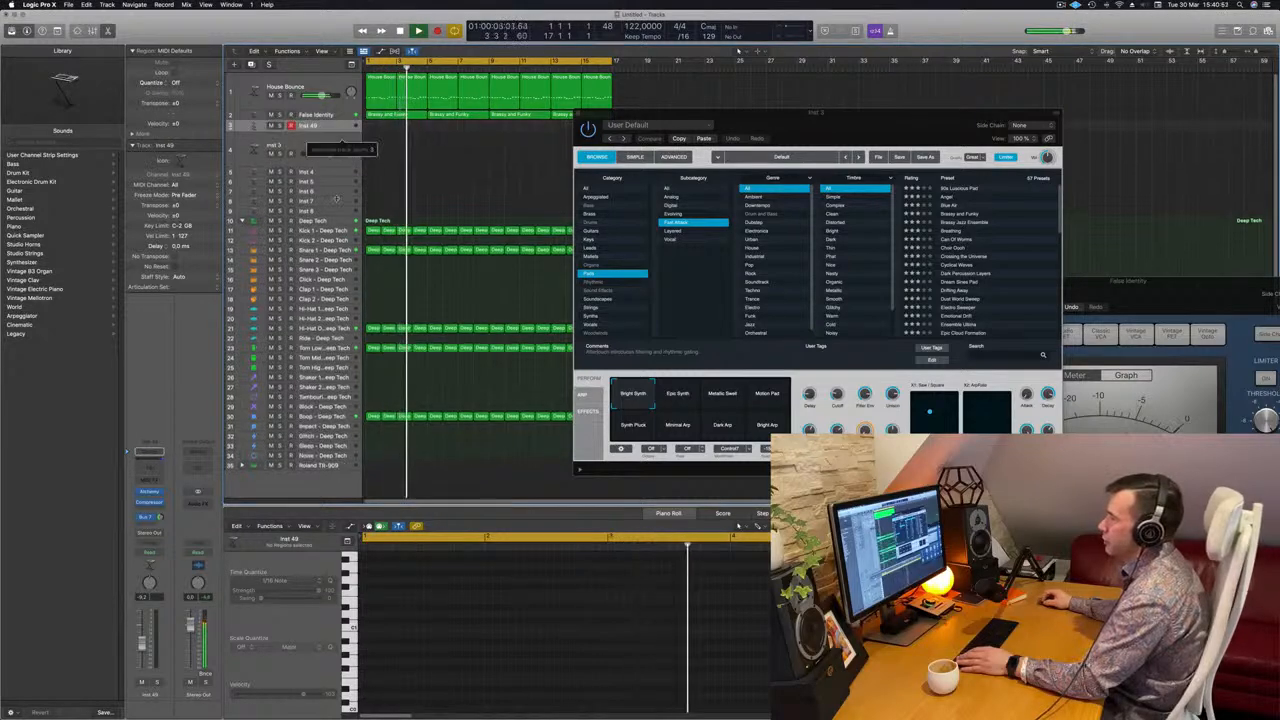
drag(336, 131, 336, 199)
key(space)
key(space)
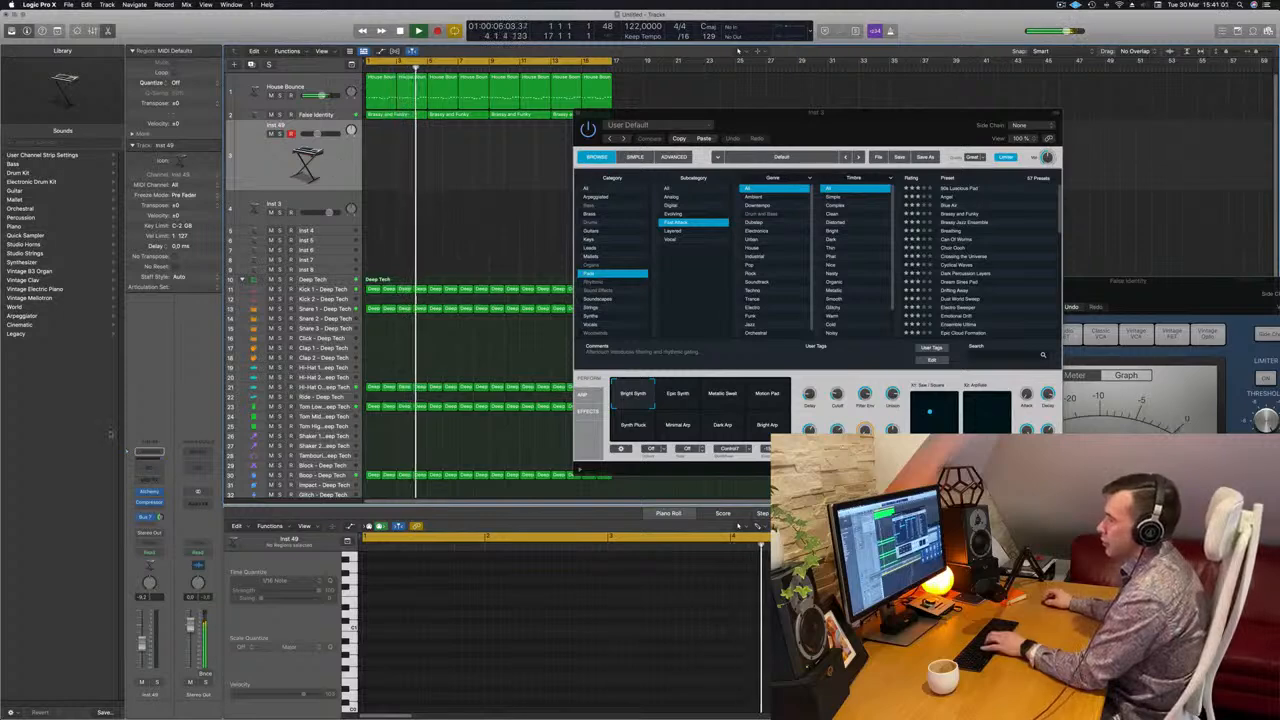
Open Alchemy on the duplicated track, filter the presets to Pads with Fast Attack and load Crossing the Universe
click(149, 492)
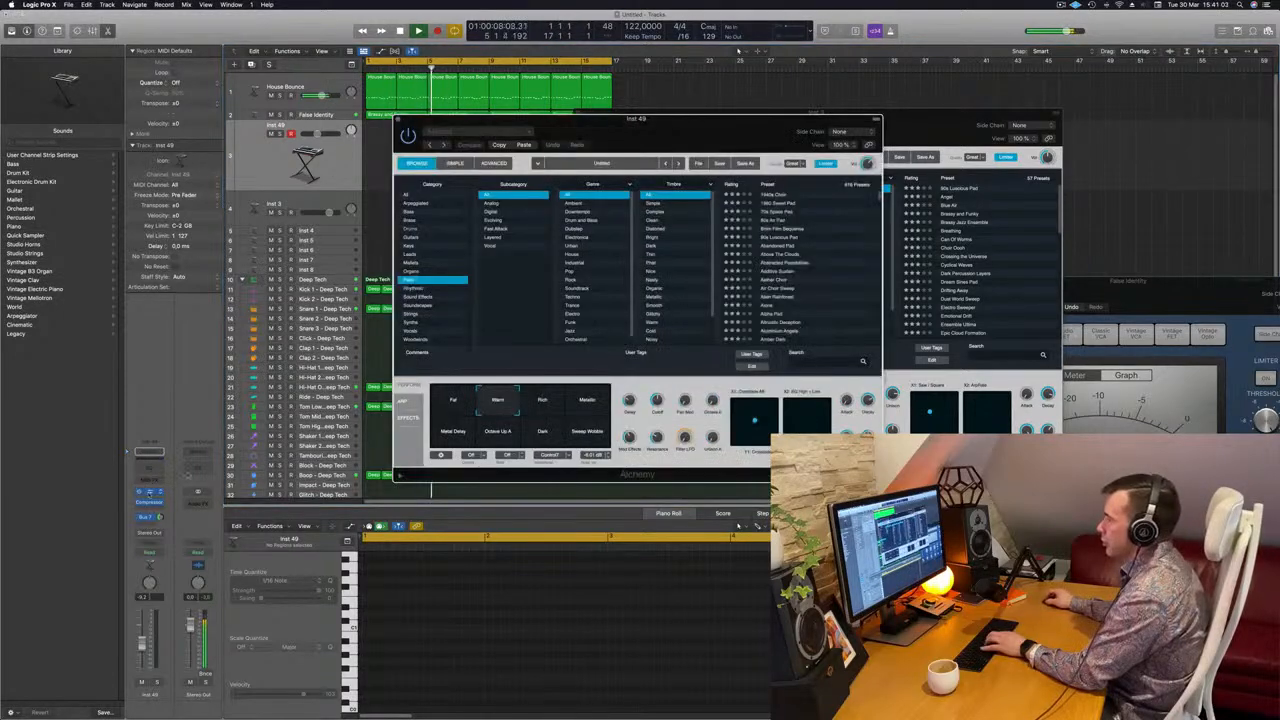
click(496, 229)
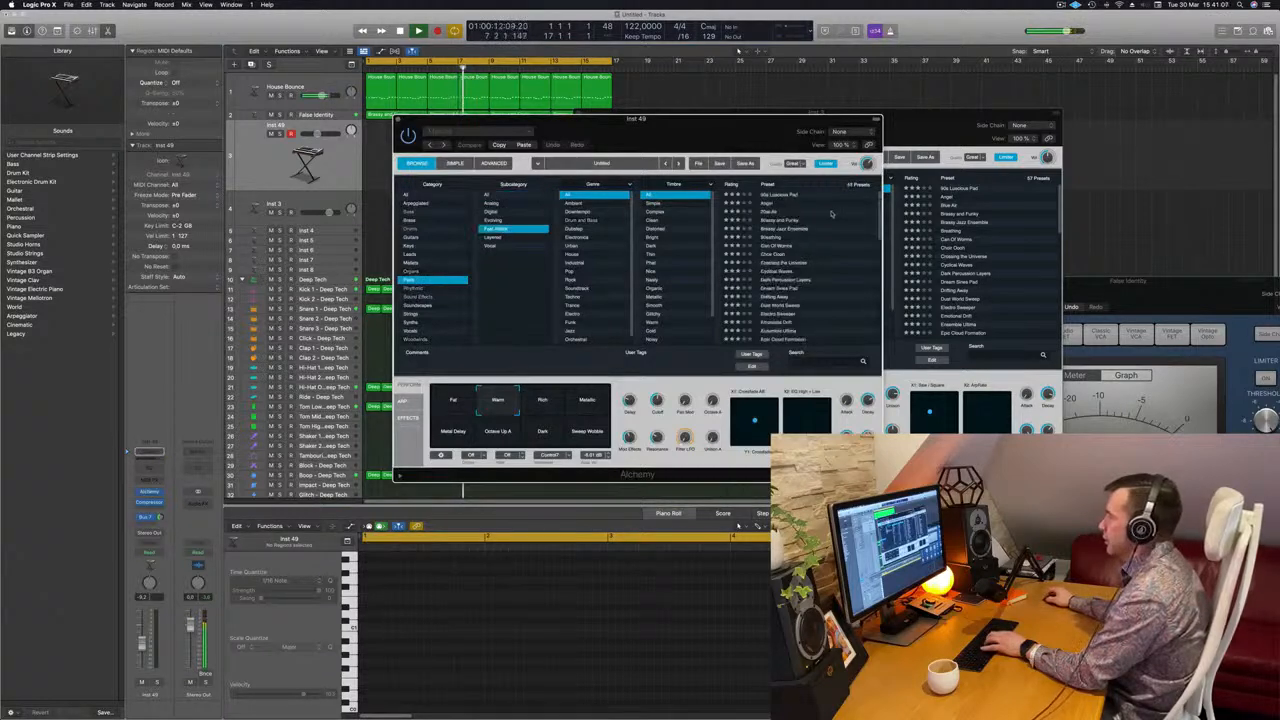
click(775, 262)
drag(717, 124, 904, 140)
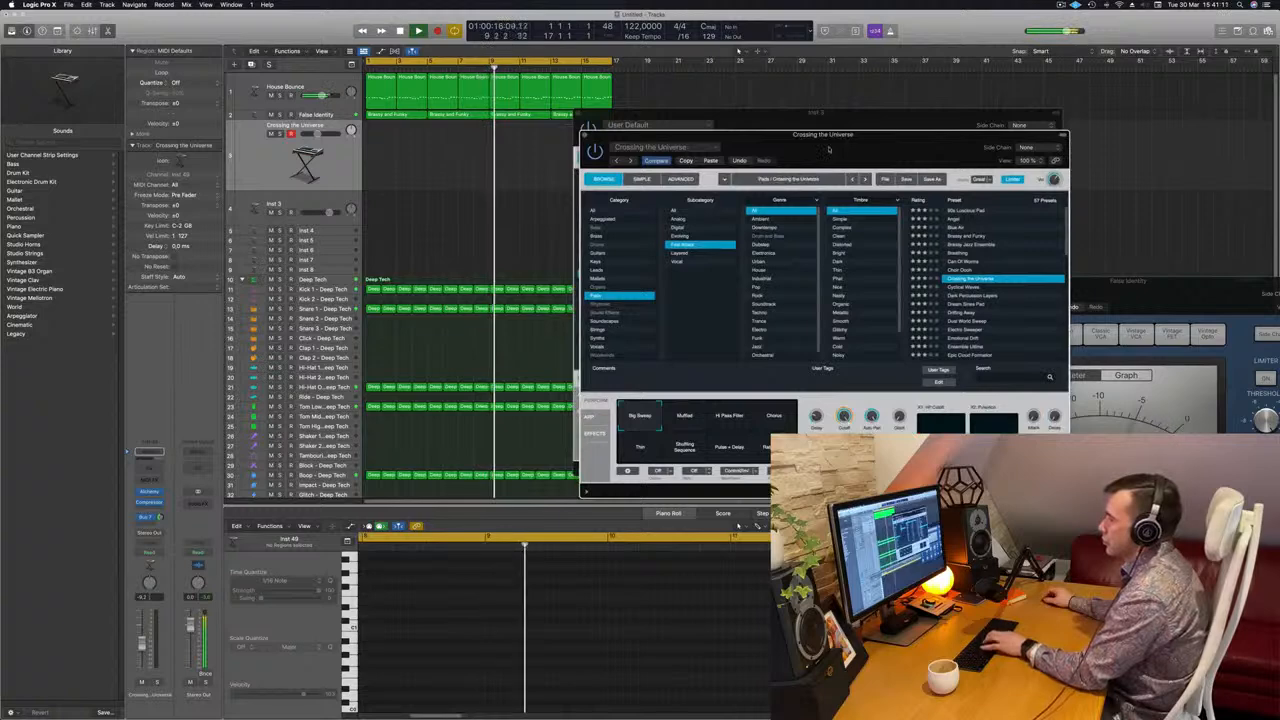
Show the Musical Typing keyboard, arrange it beside the Alchemy window and play test notes on Crossing the Universe
key(super+k)
key(k)
drag(973, 121, 1160, 172)
drag(788, 150, 601, 222)
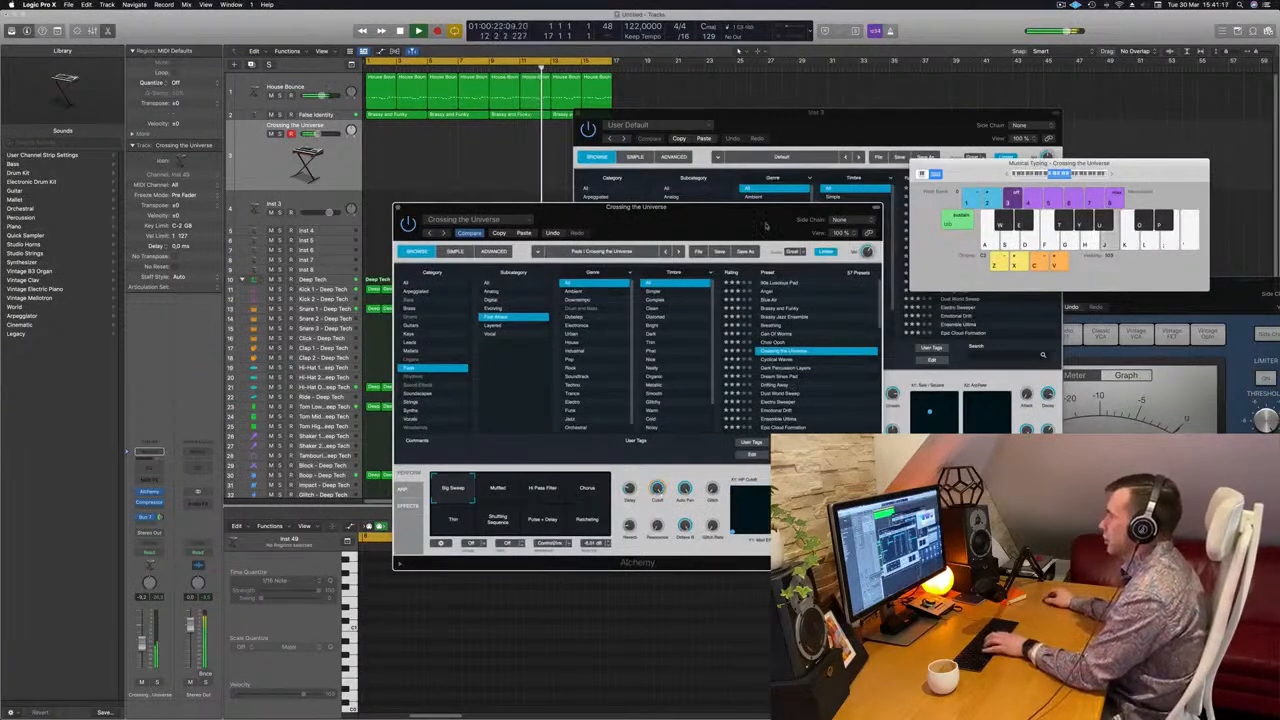
click(1007, 175)
key(j)
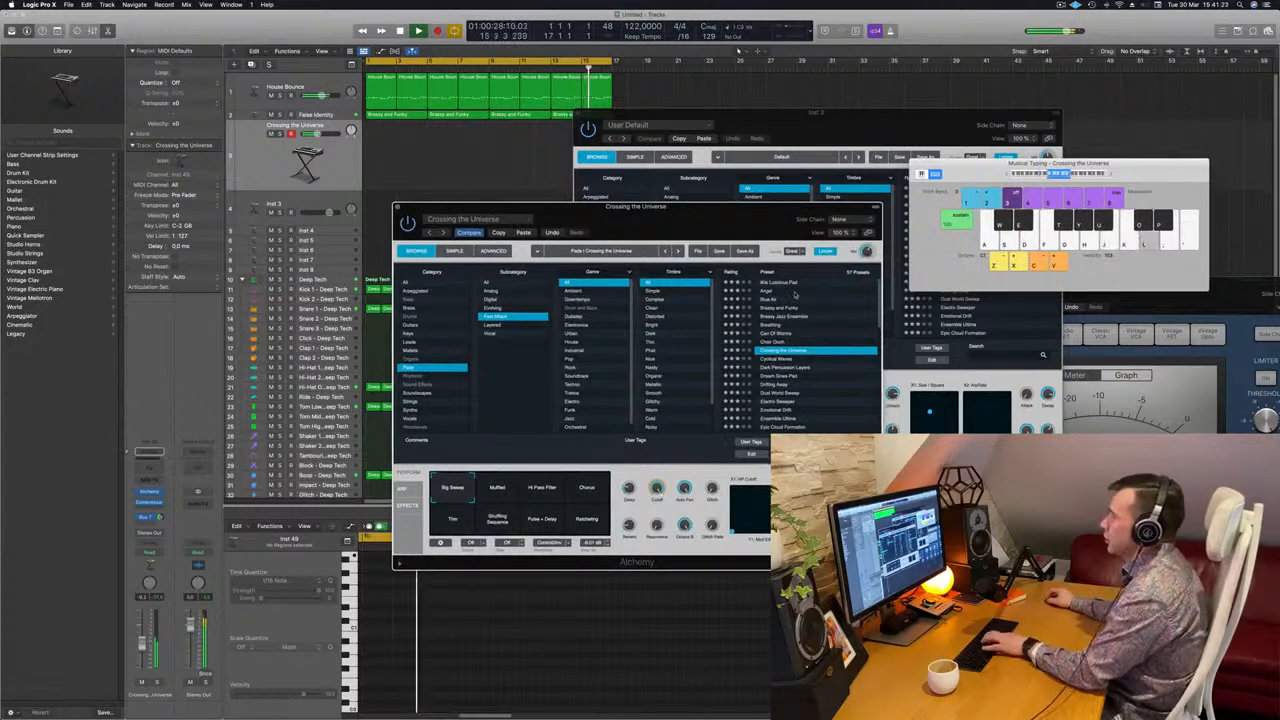
Audition the Fast Attack pad presets from Dream Sines Pad through Electro Sweeper to Emotional Drift
click(778, 376)
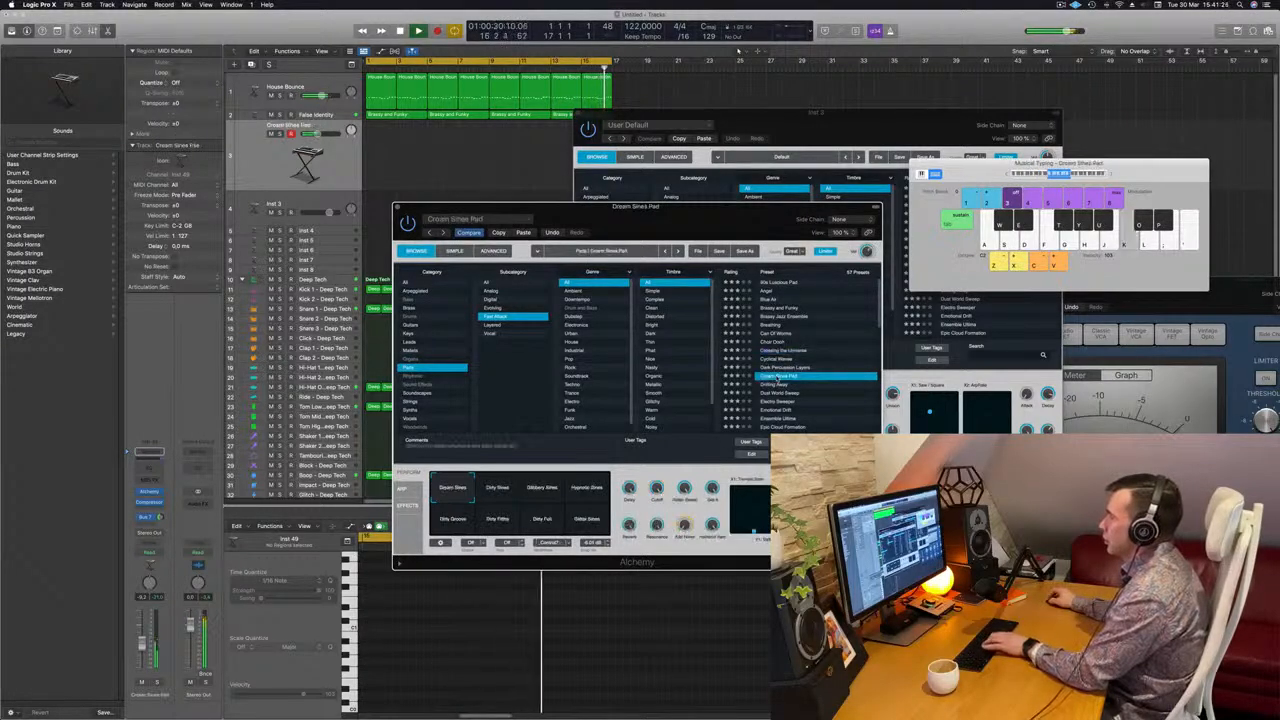
scroll(782, 376, down, 2)
click(782, 359)
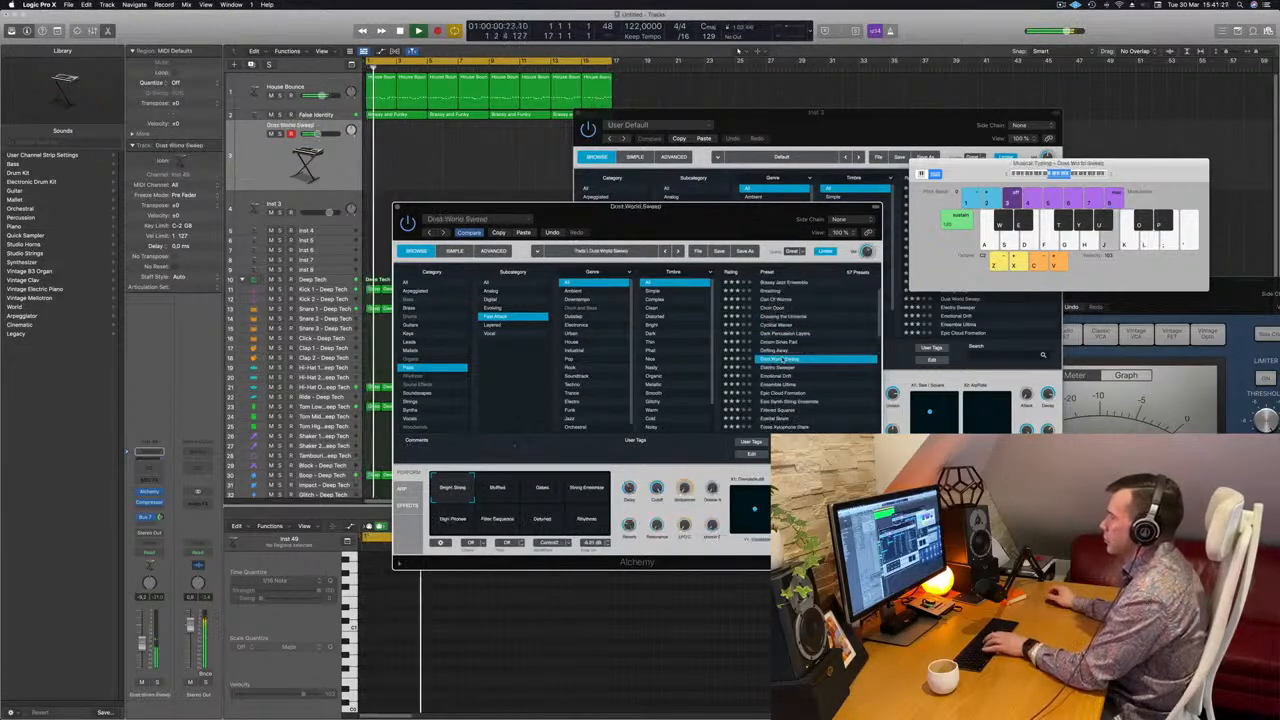
key(Down)
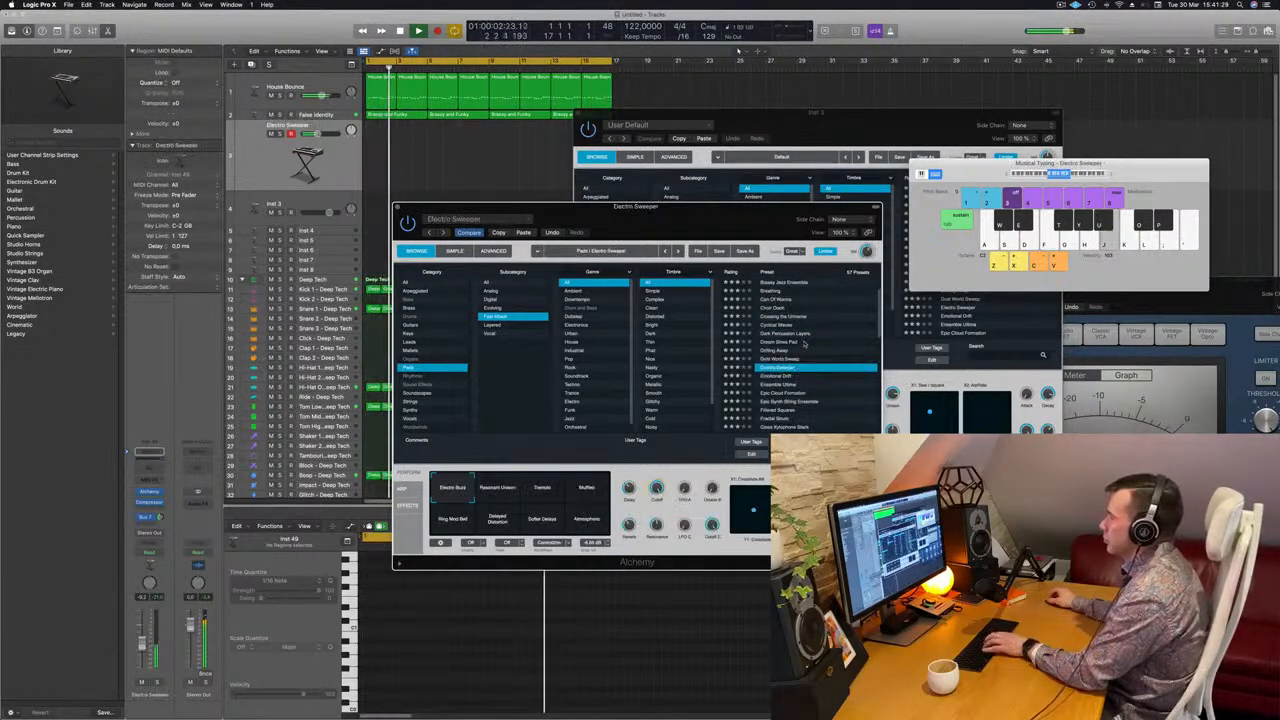
scroll(805, 344, down, 2)
click(789, 351)
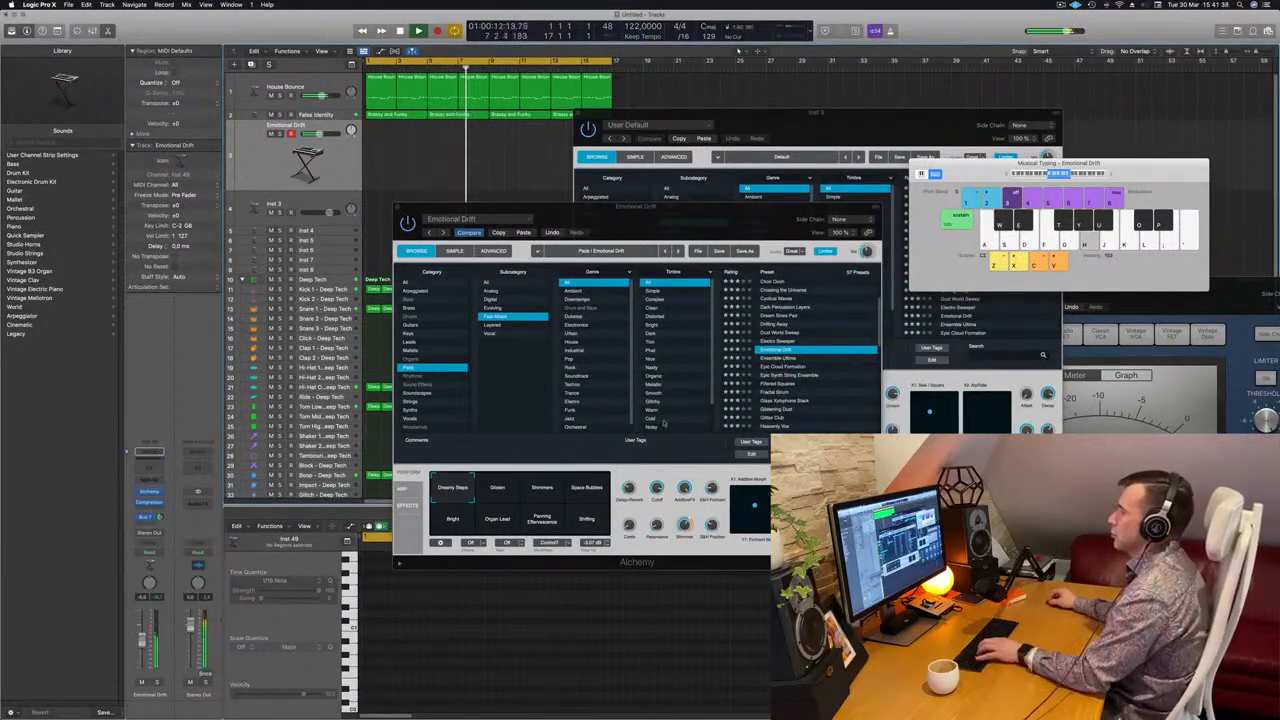
Try several performance variations of Emotional Drift, including Shimmers, Space Bubbles and Bright
click(498, 490)
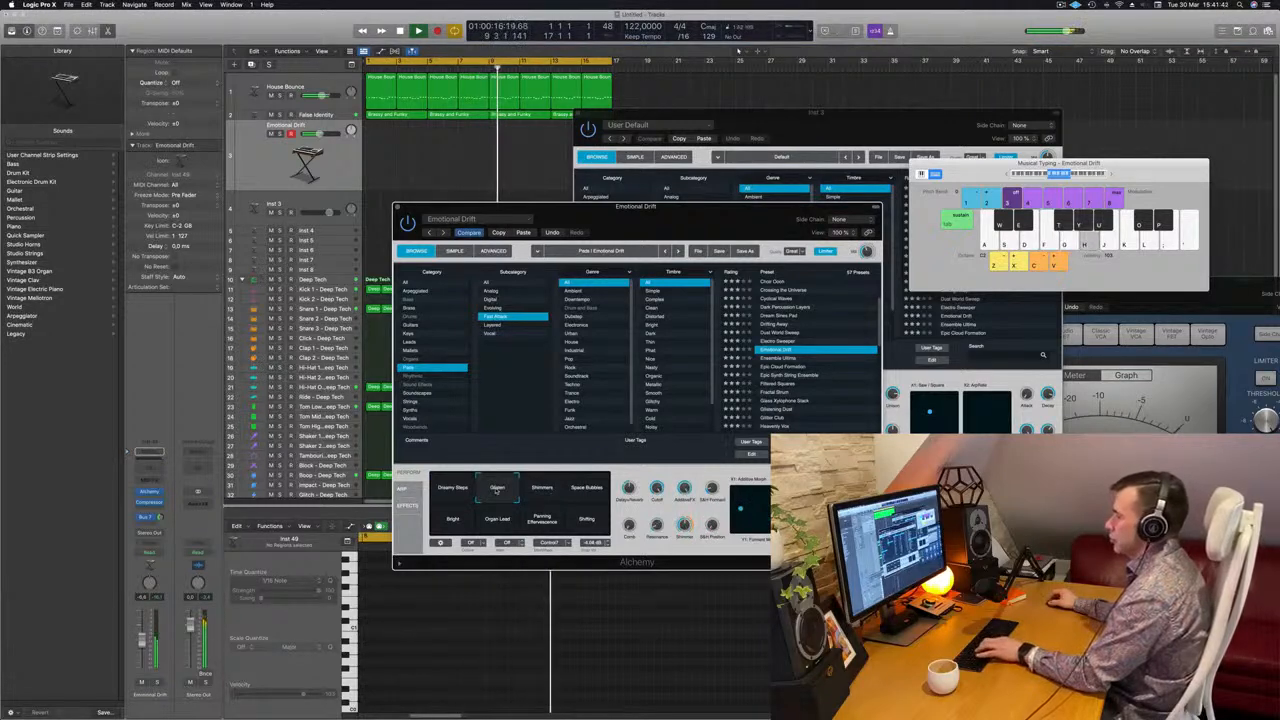
click(553, 489)
click(588, 492)
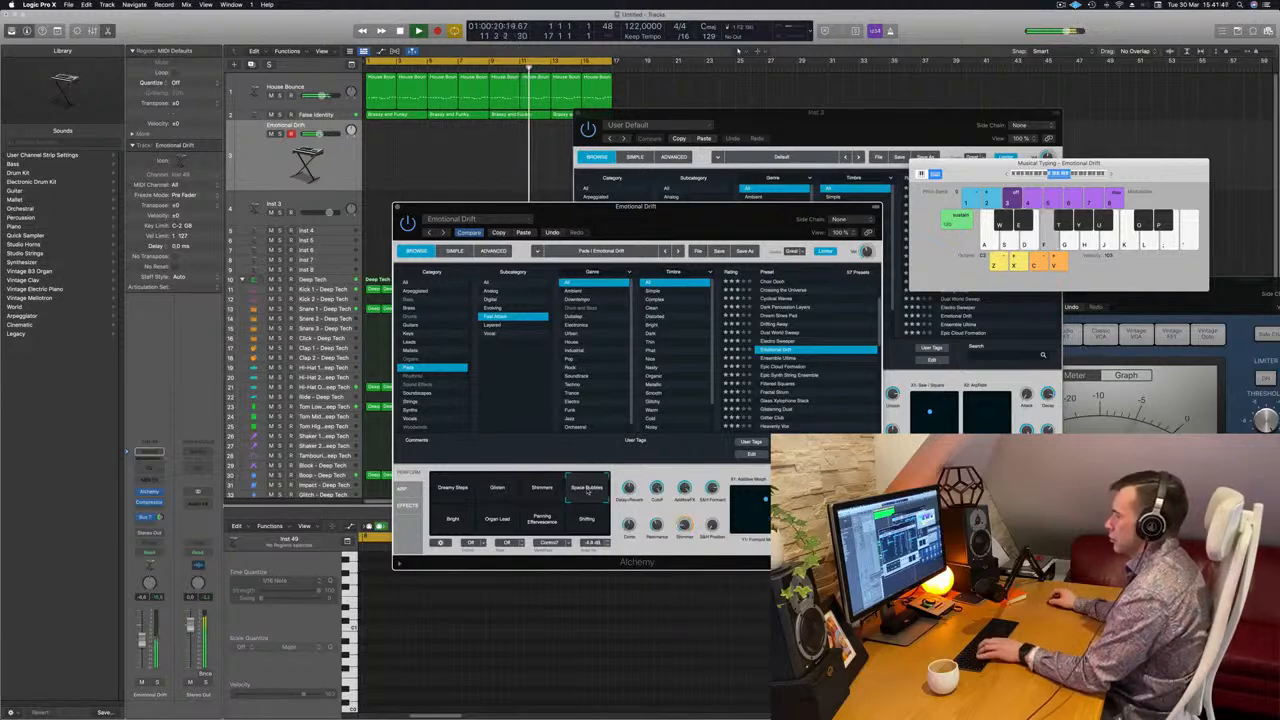
click(455, 519)
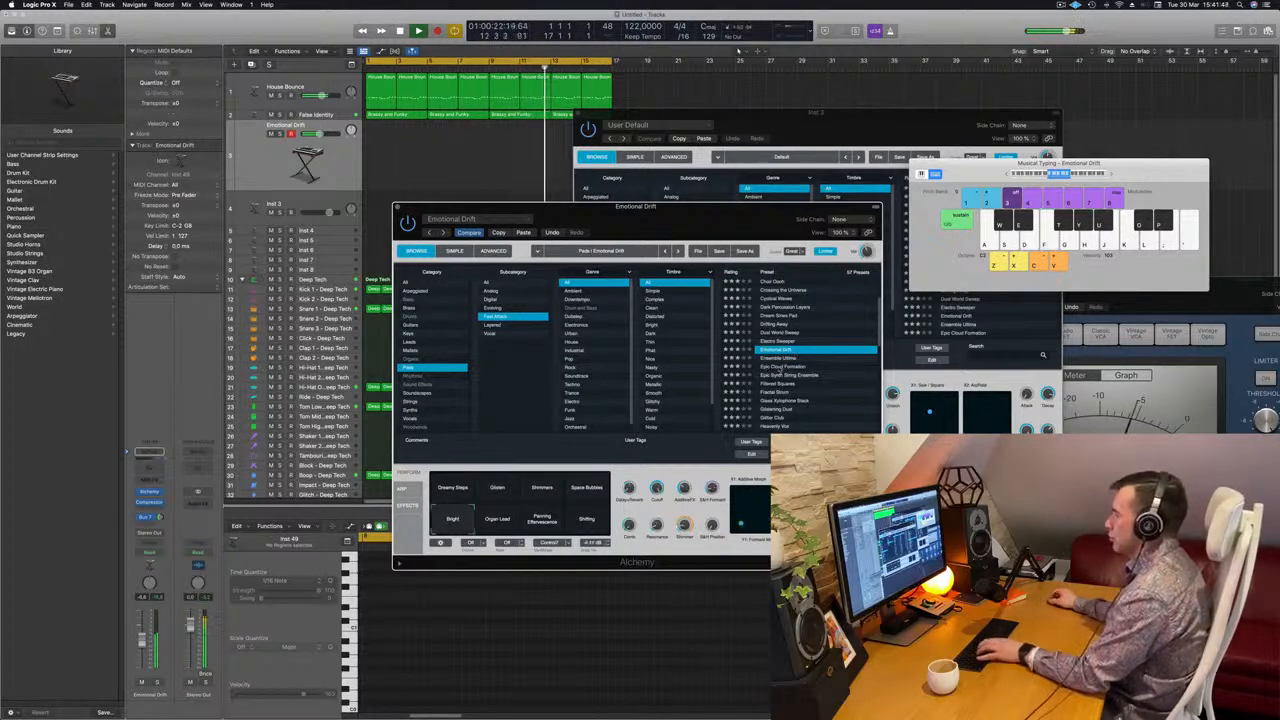
Audition the Epic Cloud Formation and Glass Xylophone Stack pad presets
click(778, 367)
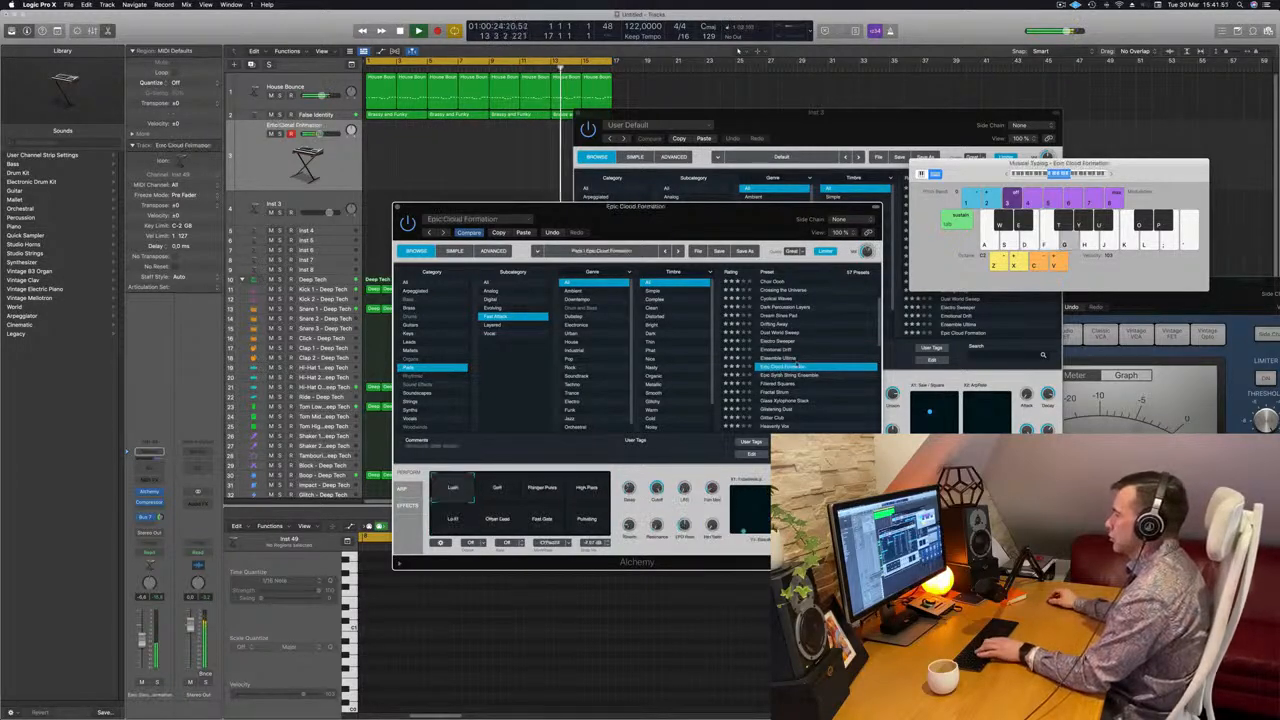
scroll(815, 342, down, 2)
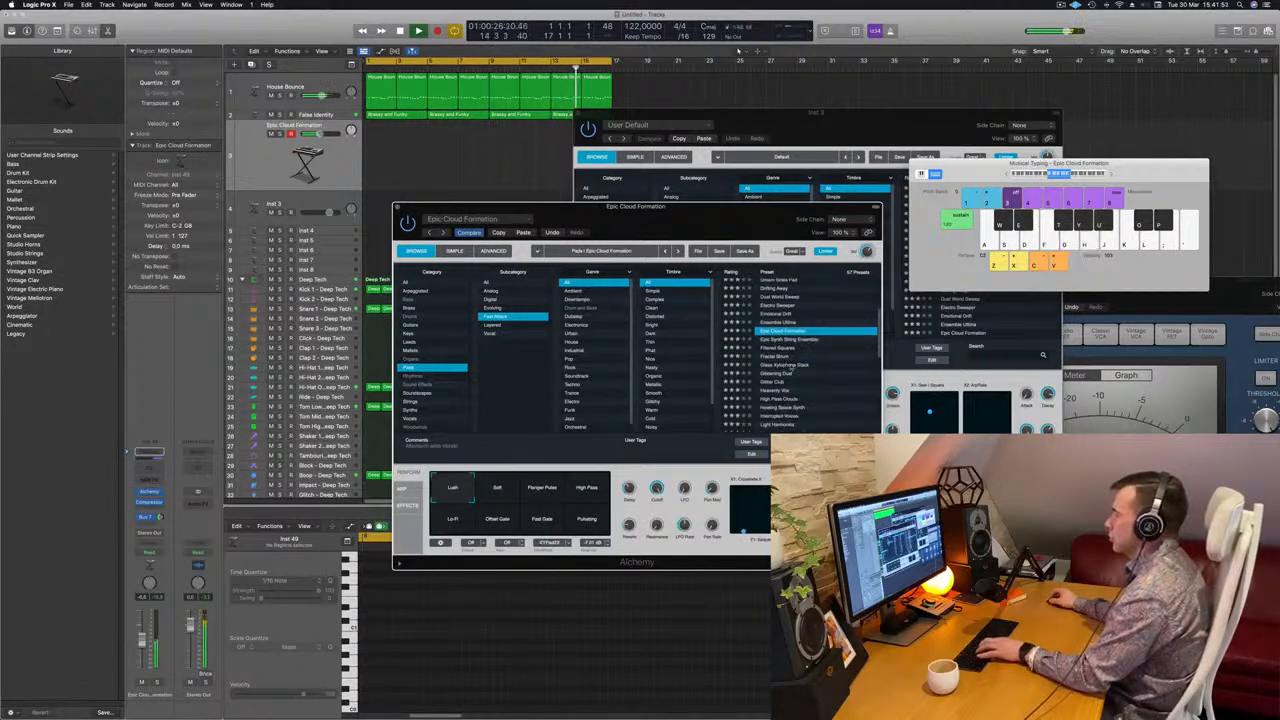
click(789, 365)
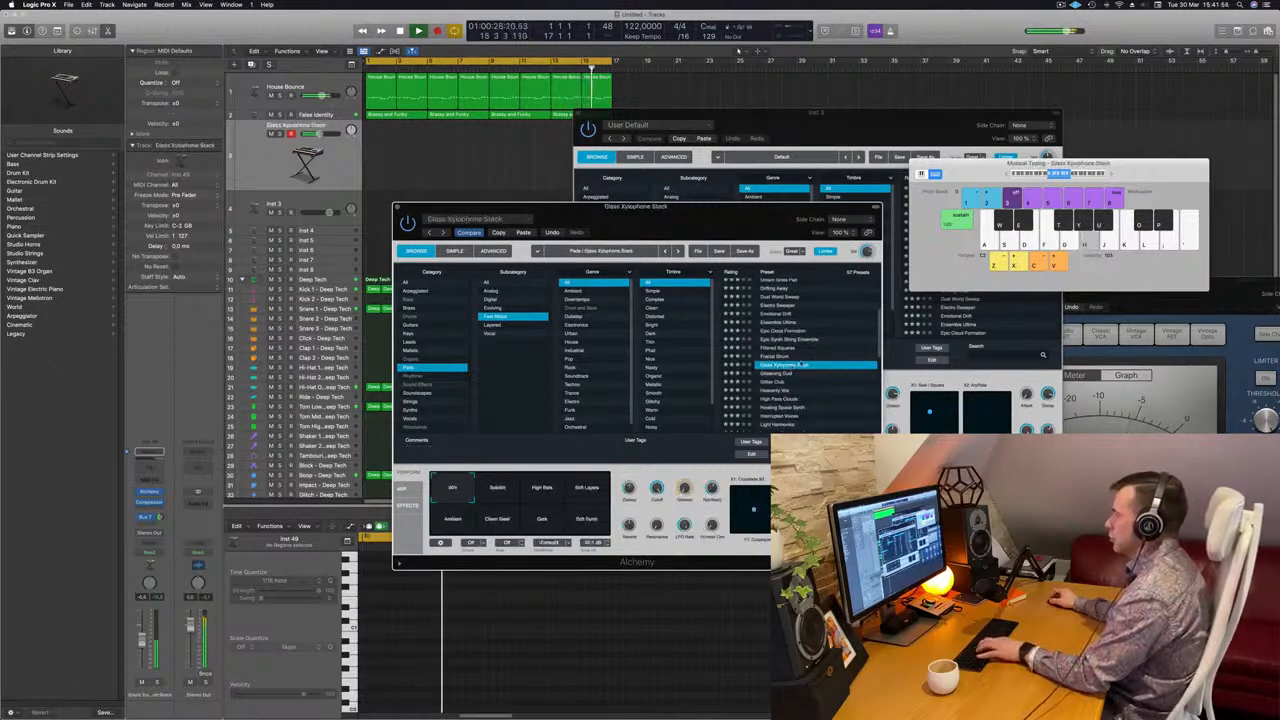
scroll(806, 320, up, 2)
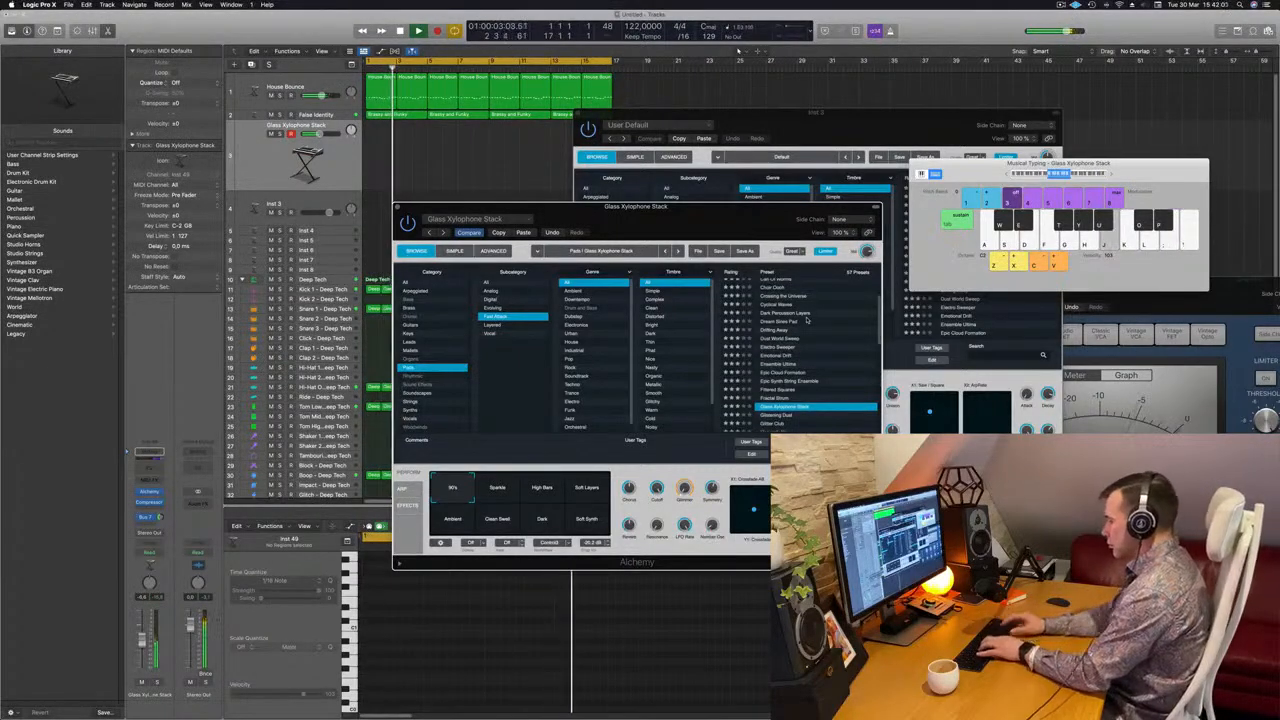
scroll(815, 335, down, 1)
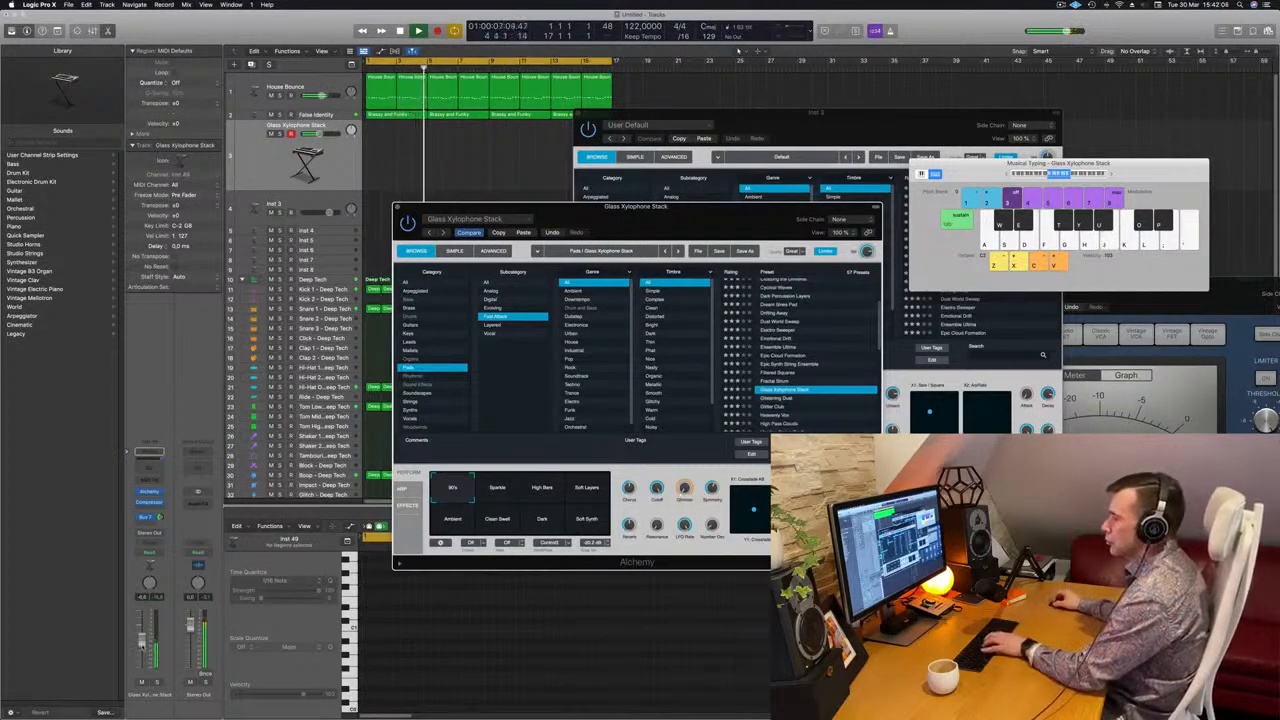
scroll(815, 360, down, 2)
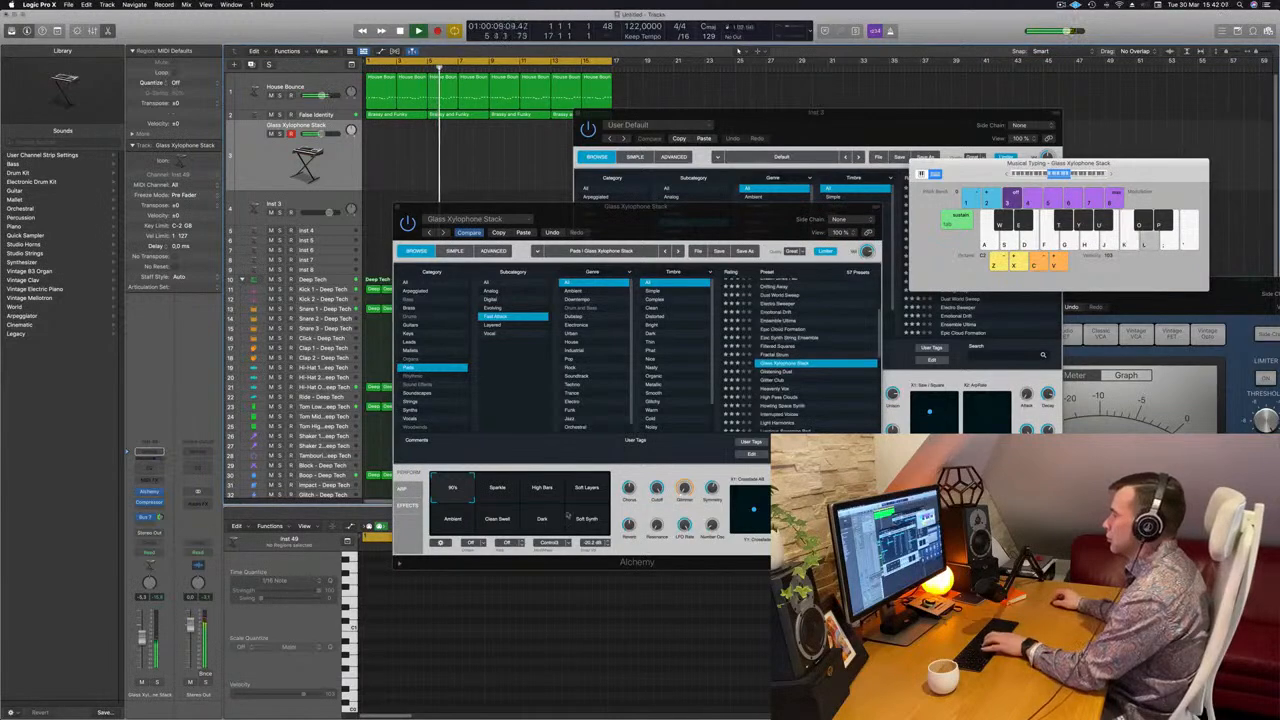
Try the High Bars, Soft Layers, Ambient, Clean Swell and Dark variations of Glass Xylophone Stack
click(546, 488)
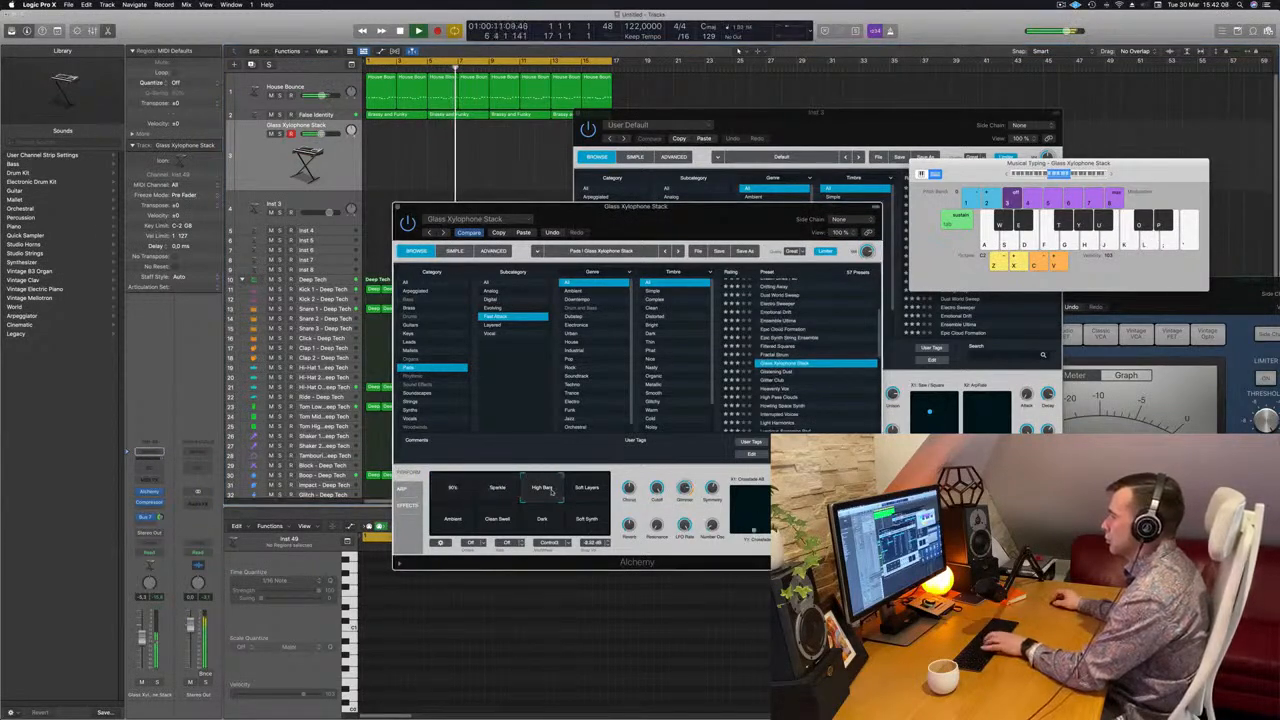
click(591, 490)
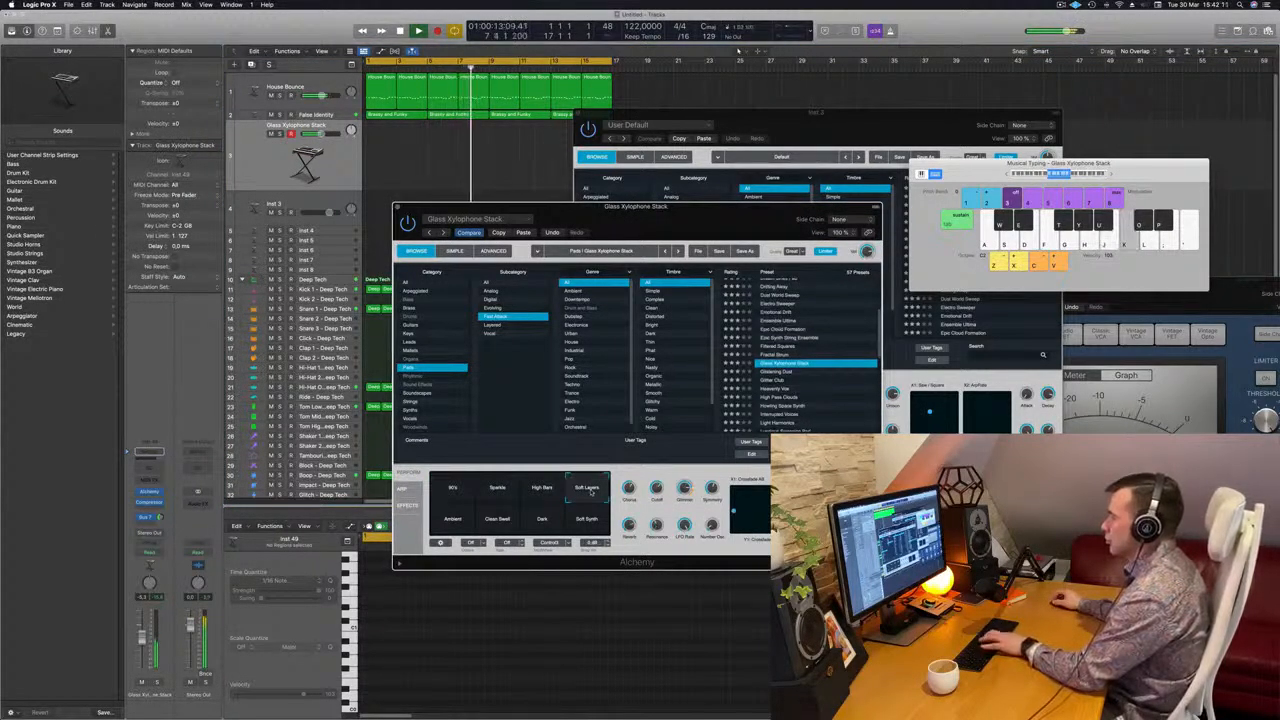
click(470, 519)
click(505, 519)
click(545, 519)
Audition the Glistening Dust, Glitter Club and High Pass Clouds pad presets
scroll(776, 345, down, 2)
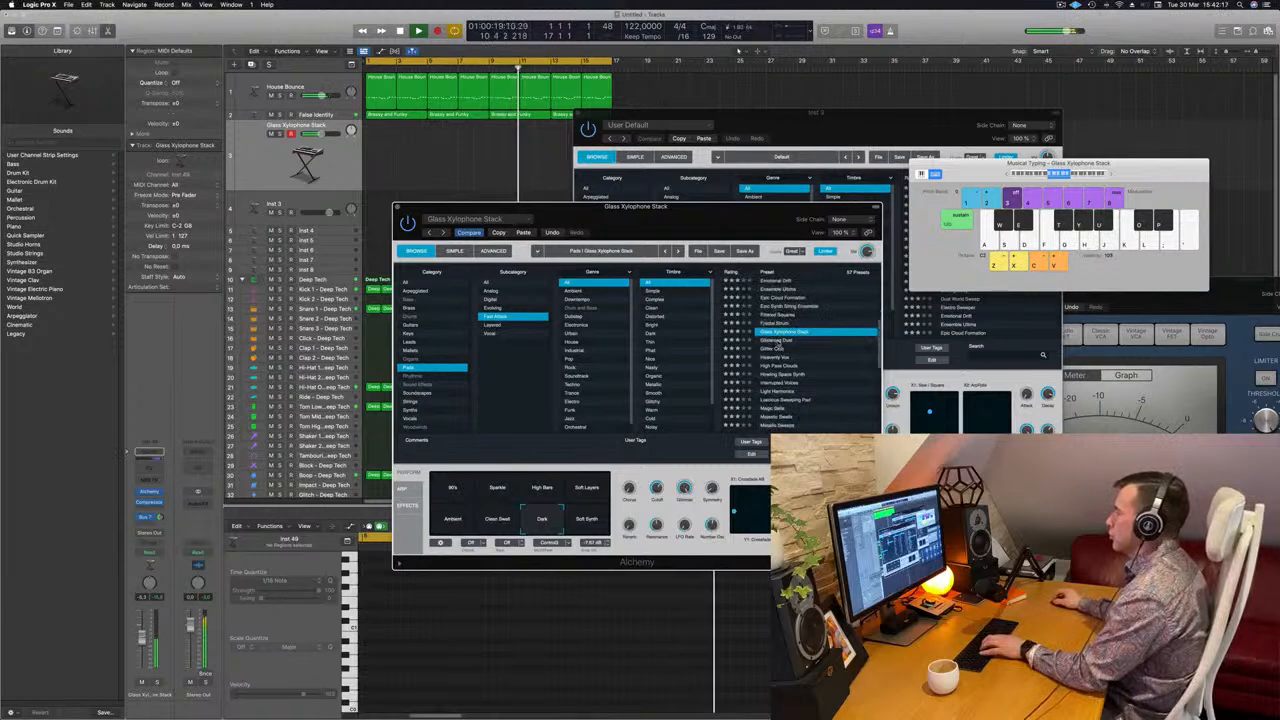
click(777, 341)
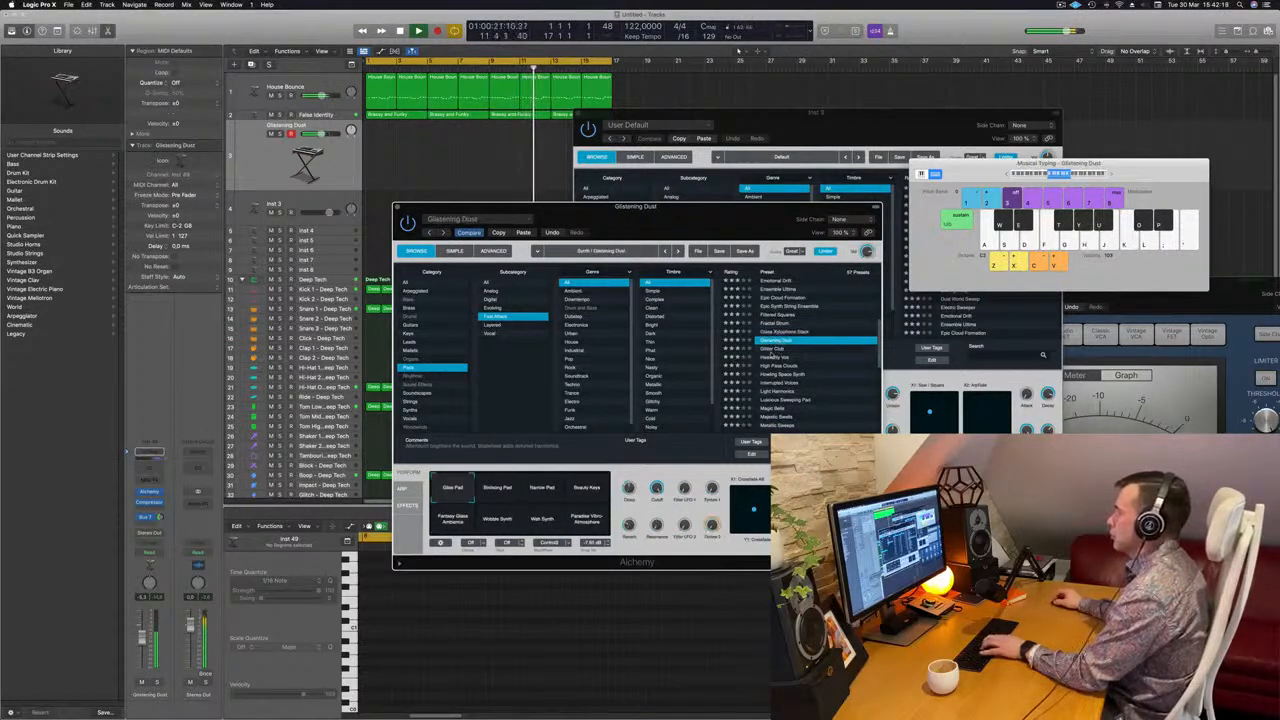
click(773, 350)
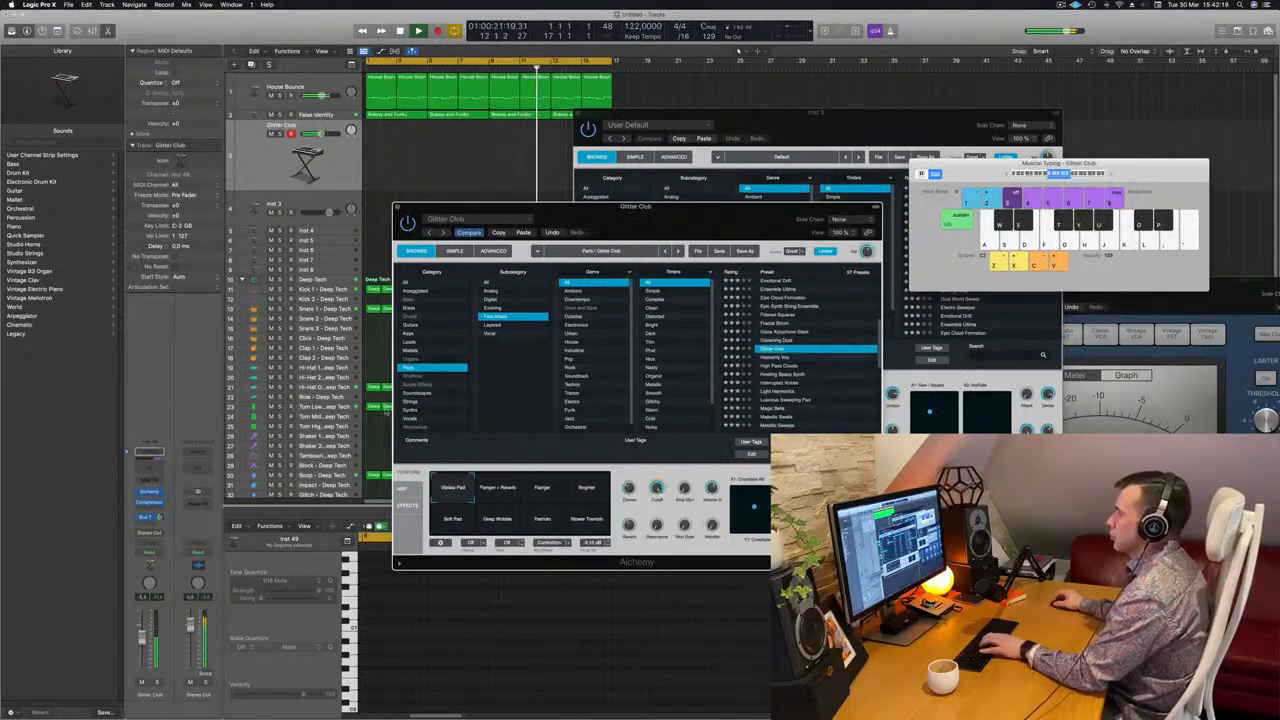
click(790, 366)
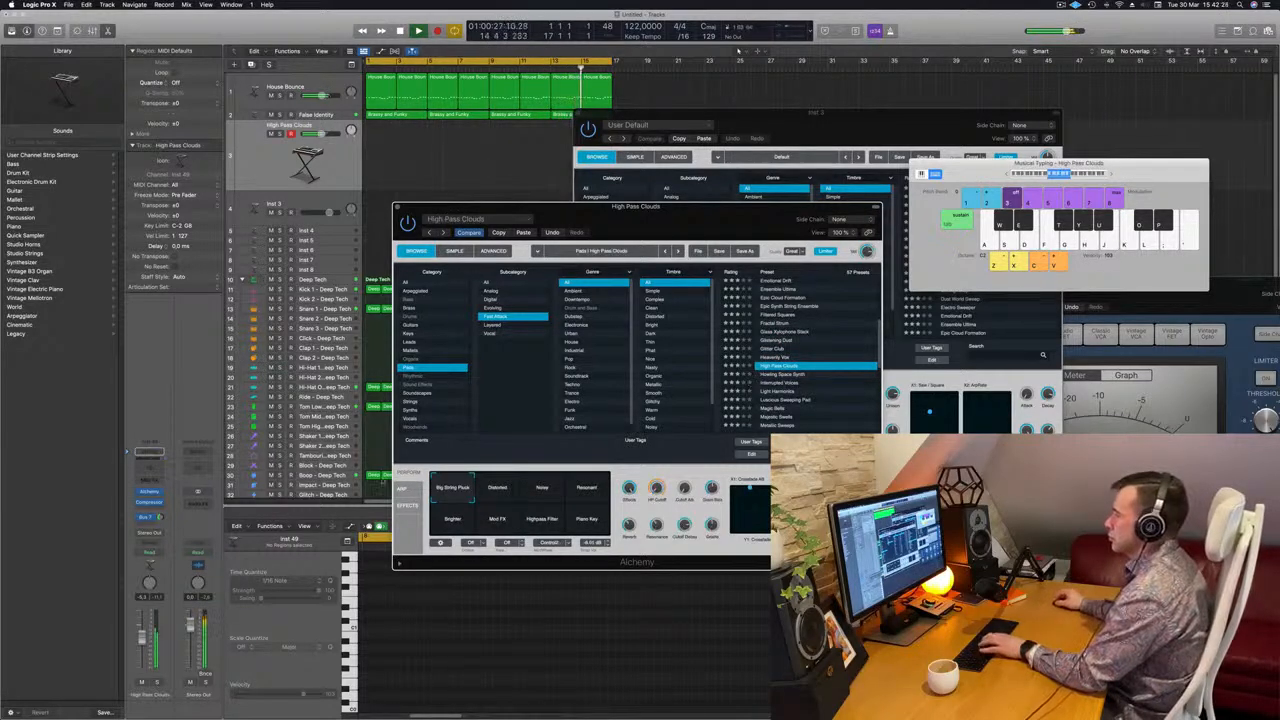
Try the Noisy and Resonant variations of High Pass Clouds with test notes
click(536, 496)
key(h)
click(585, 491)
click(553, 490)
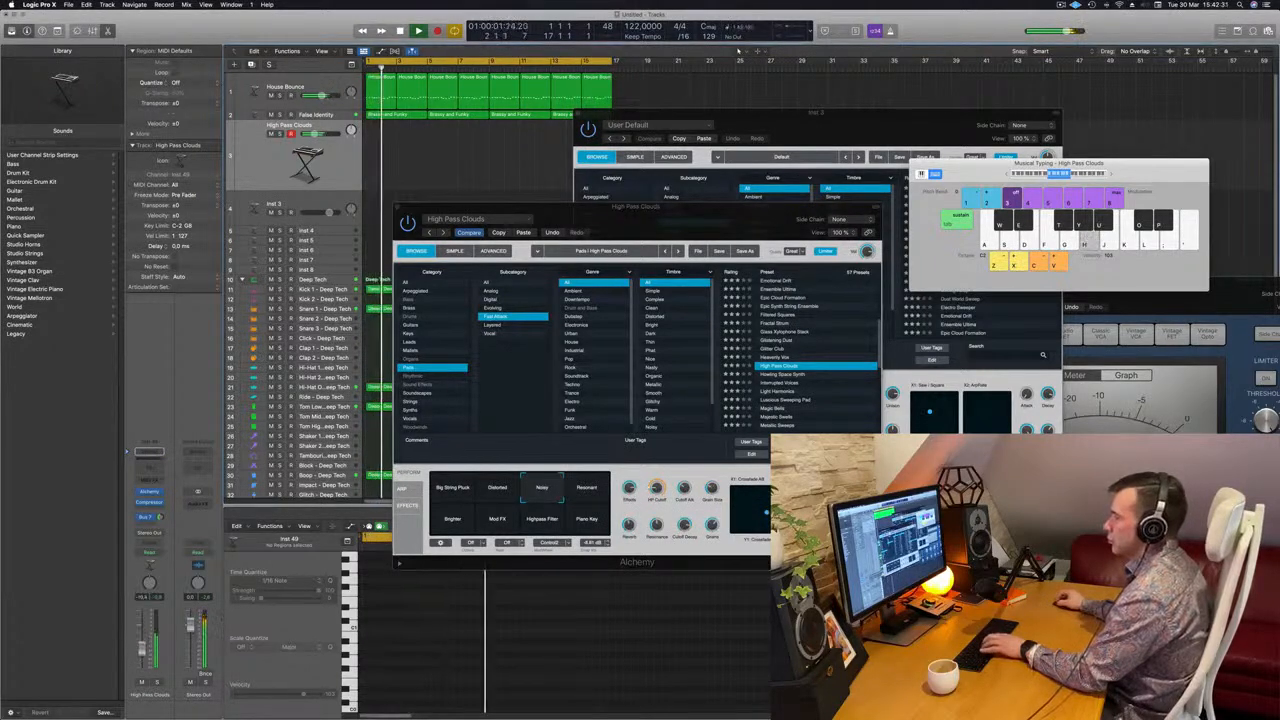
Audition the Howling Space Synth and Light Harmonics presets
click(786, 375)
scroll(788, 370, down, 3)
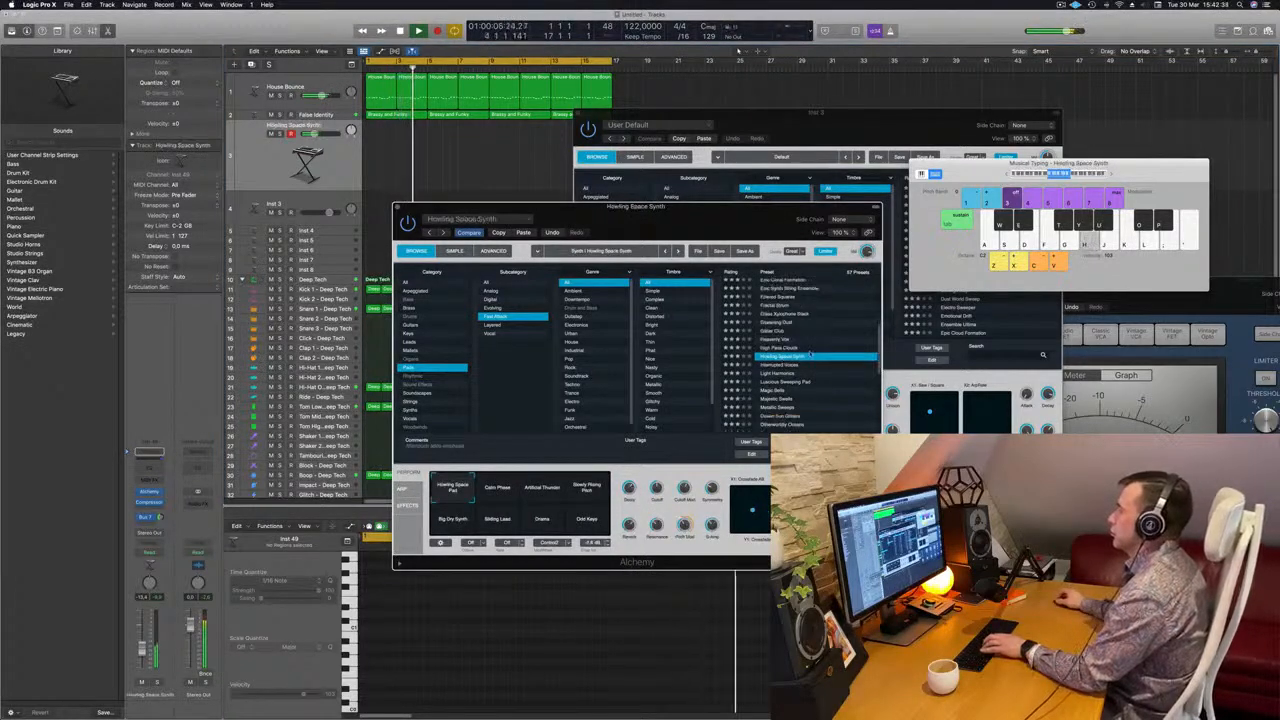
click(786, 354)
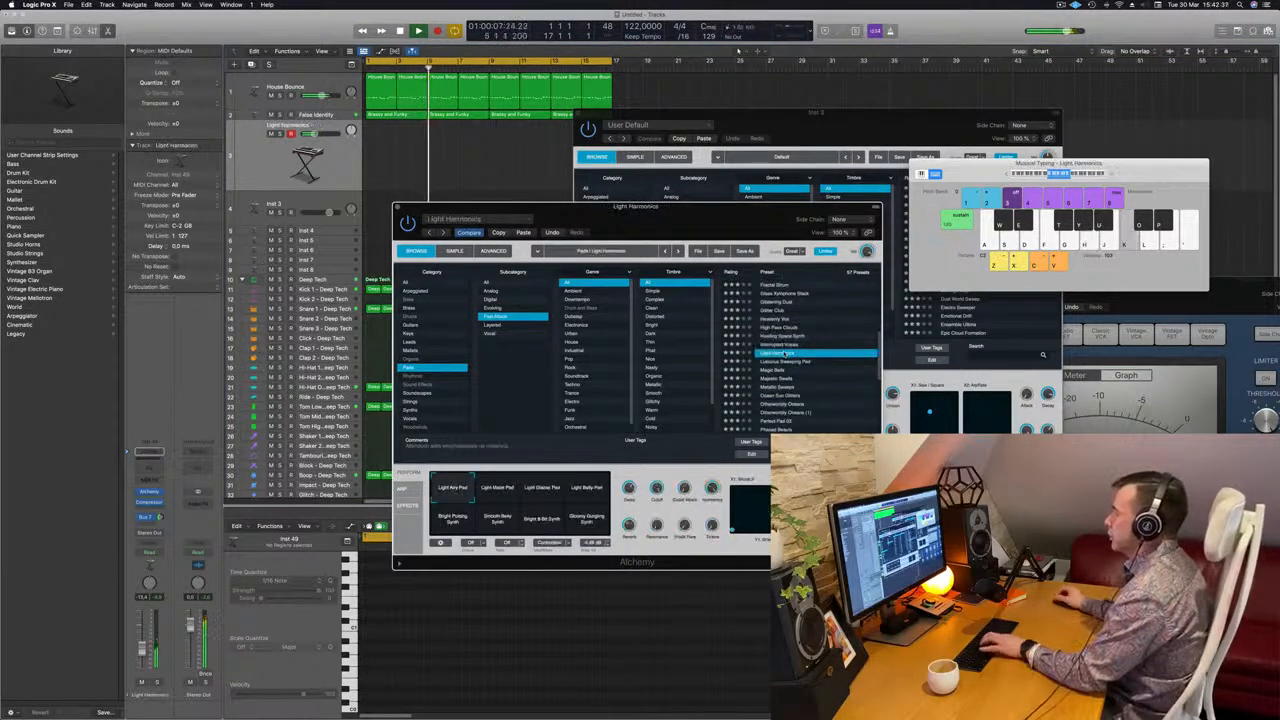
Load the Magic Bells pad preset, raise the track's volume fader and play test notes over the loop
scroll(786, 358, down, 1)
scroll(782, 352, down, 1)
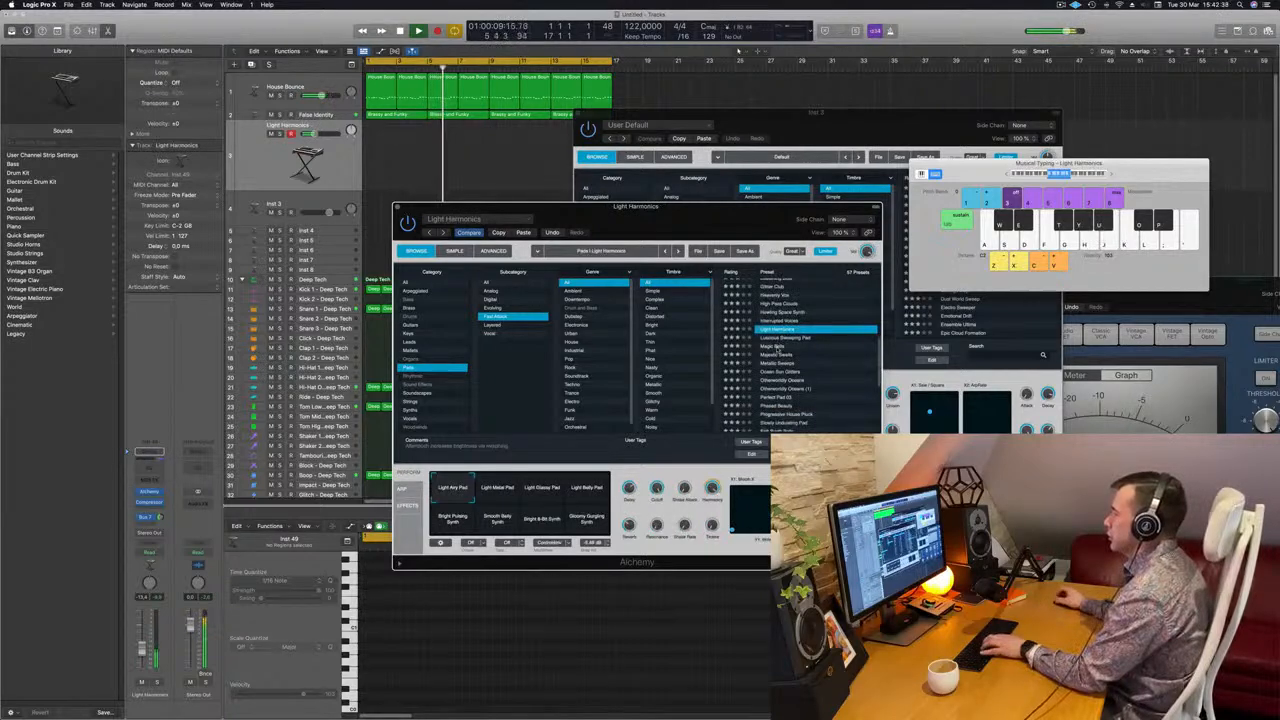
click(779, 346)
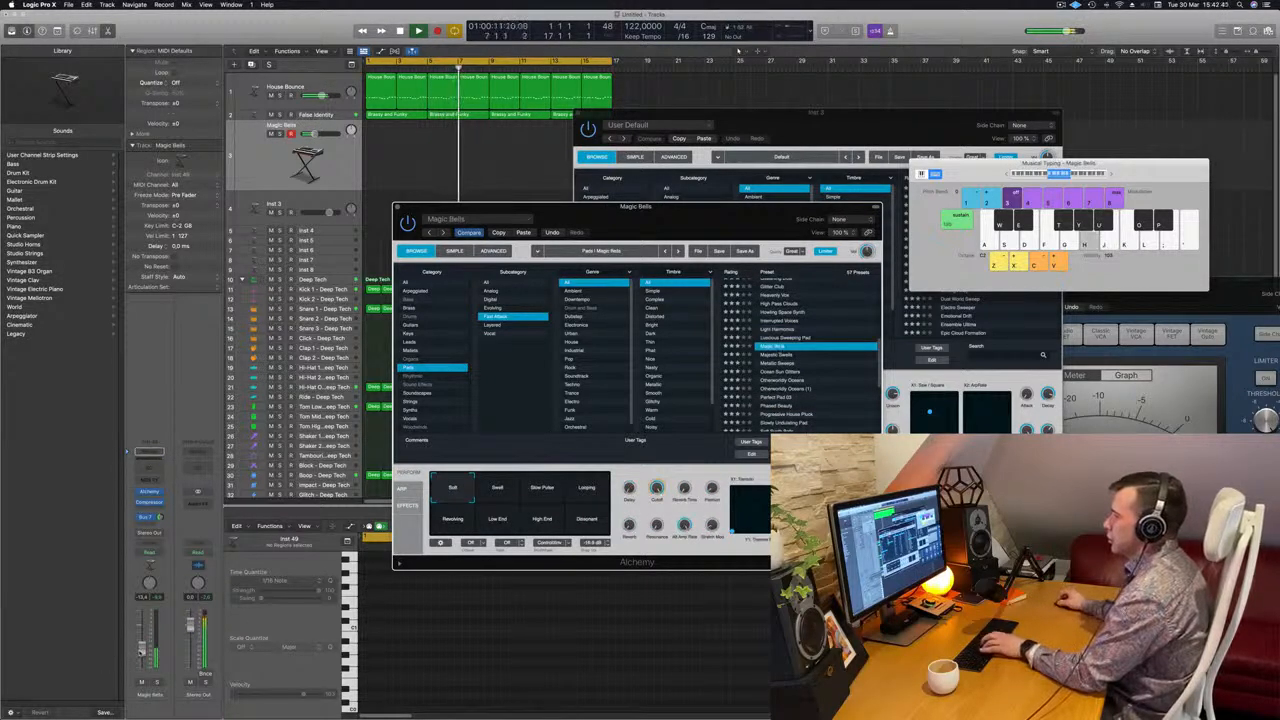
click(142, 632)
key(k)
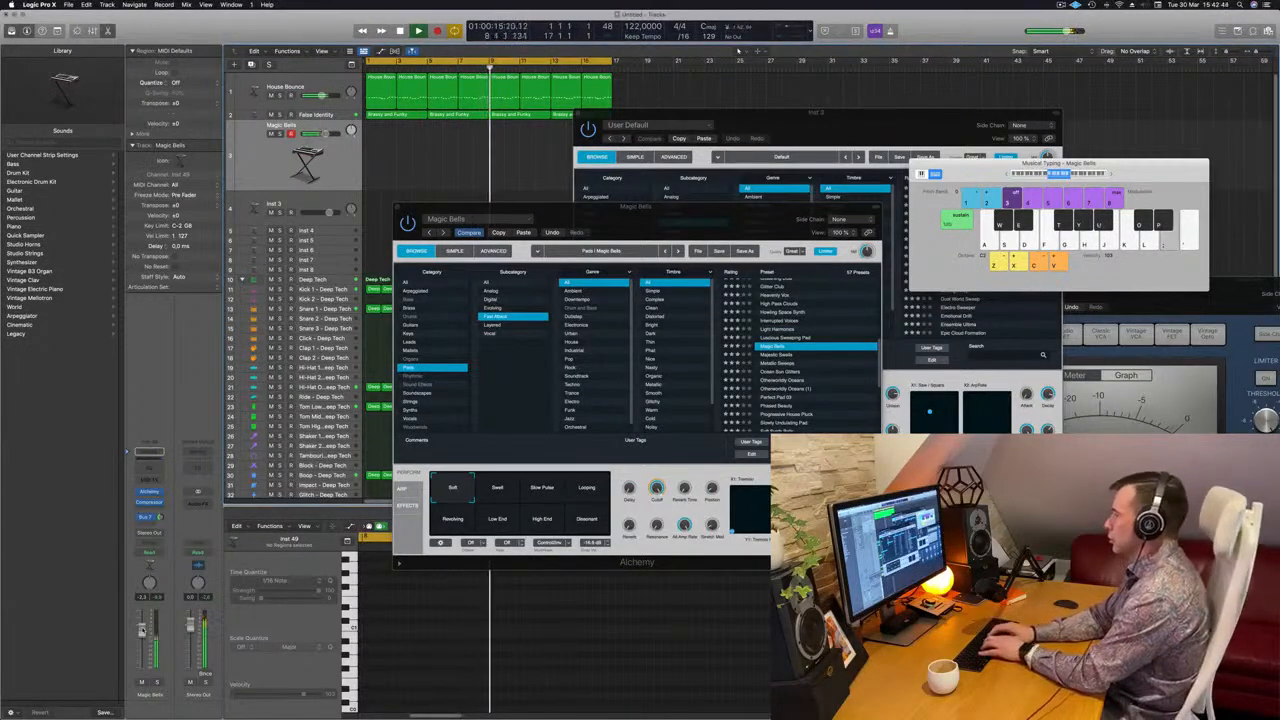
key(k)
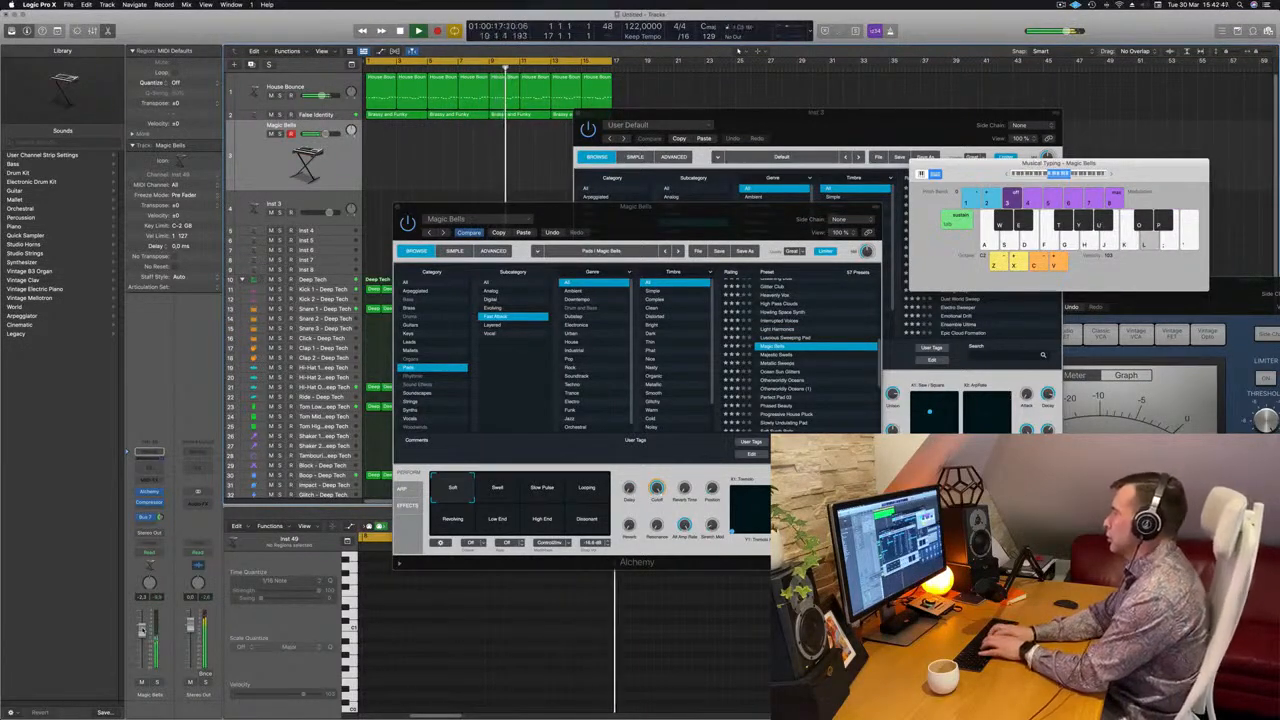
Record a first Magic Bells take over the loop from bar 13 to the end of the cycle
key(l)
key(k)
key(h)
key(r)
key(semicolon)
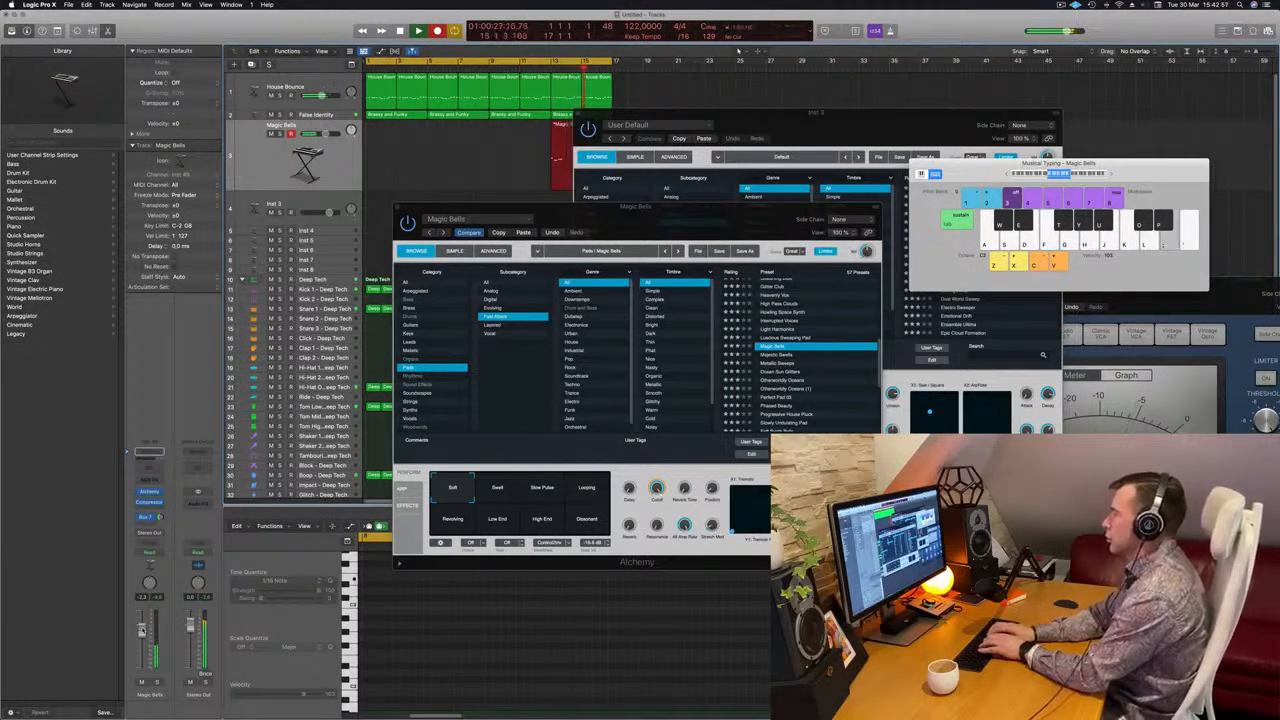
key(l)
key(k)
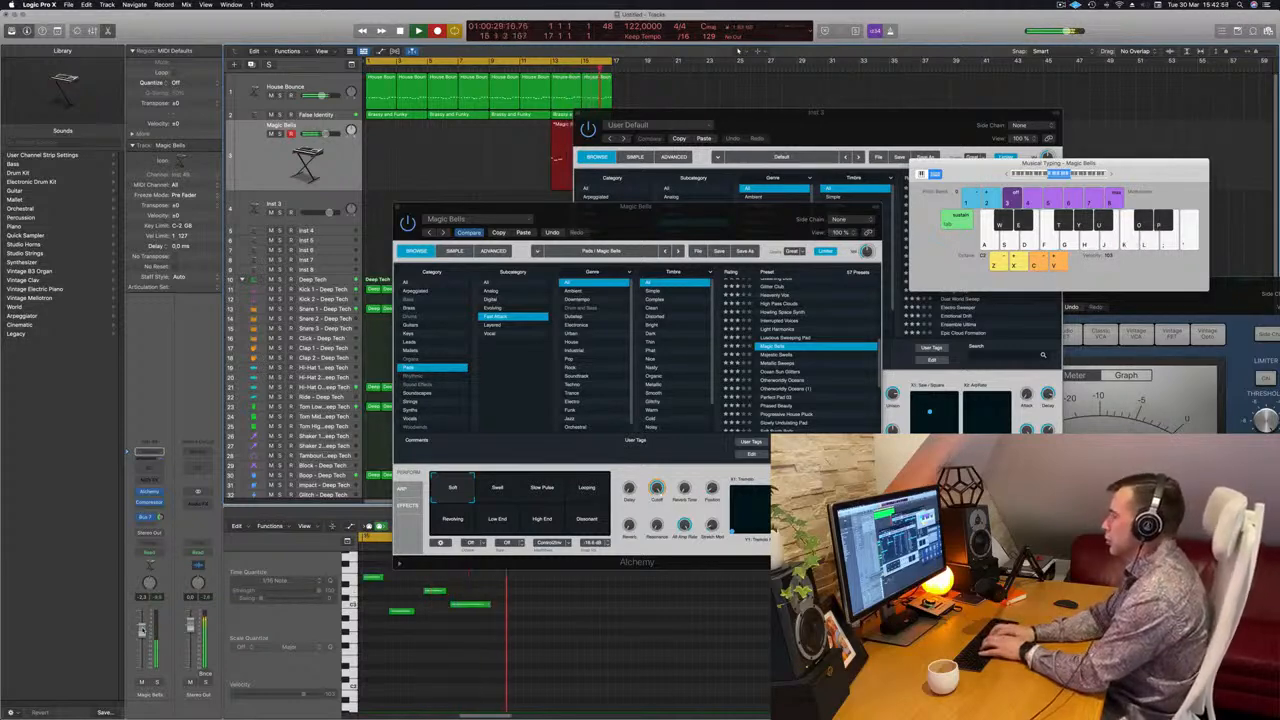
Record a Magic Bells melody from bar 1 to about bar 10 and play it back from the start
key(semicolon)
key(k)
key(h)
key(j)
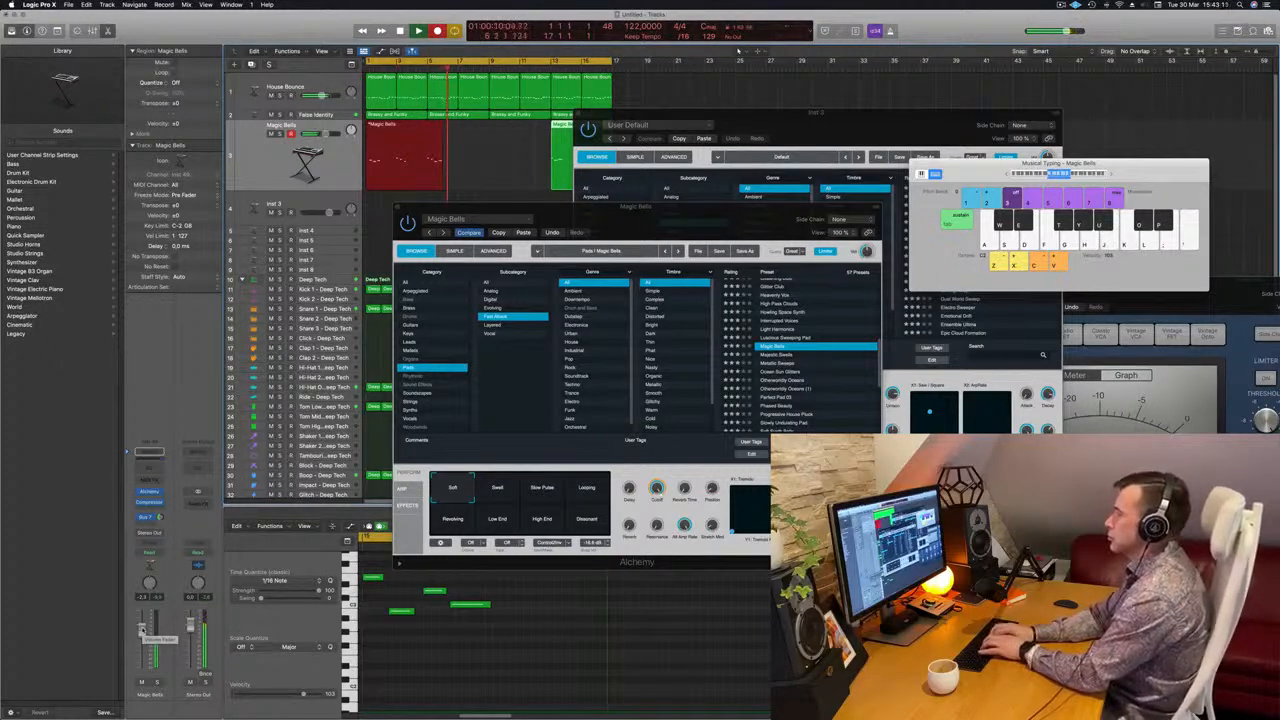
key(l)
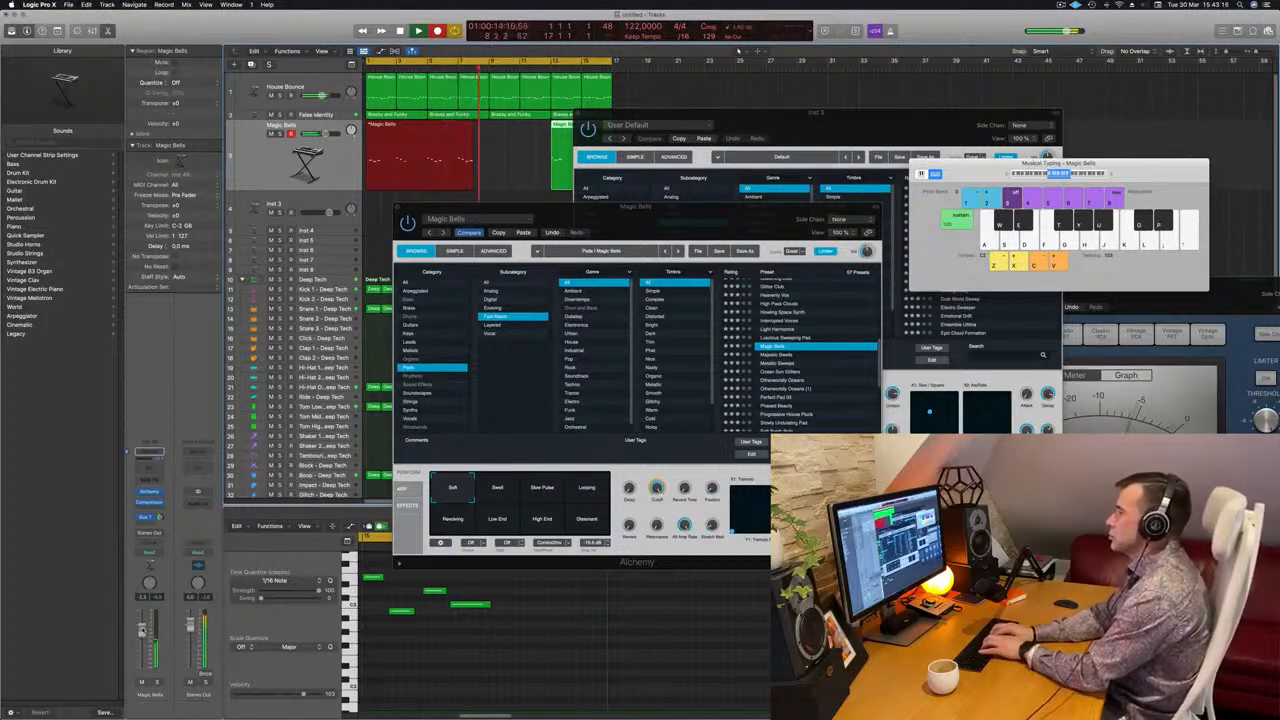
key(semicolon)
key(l)
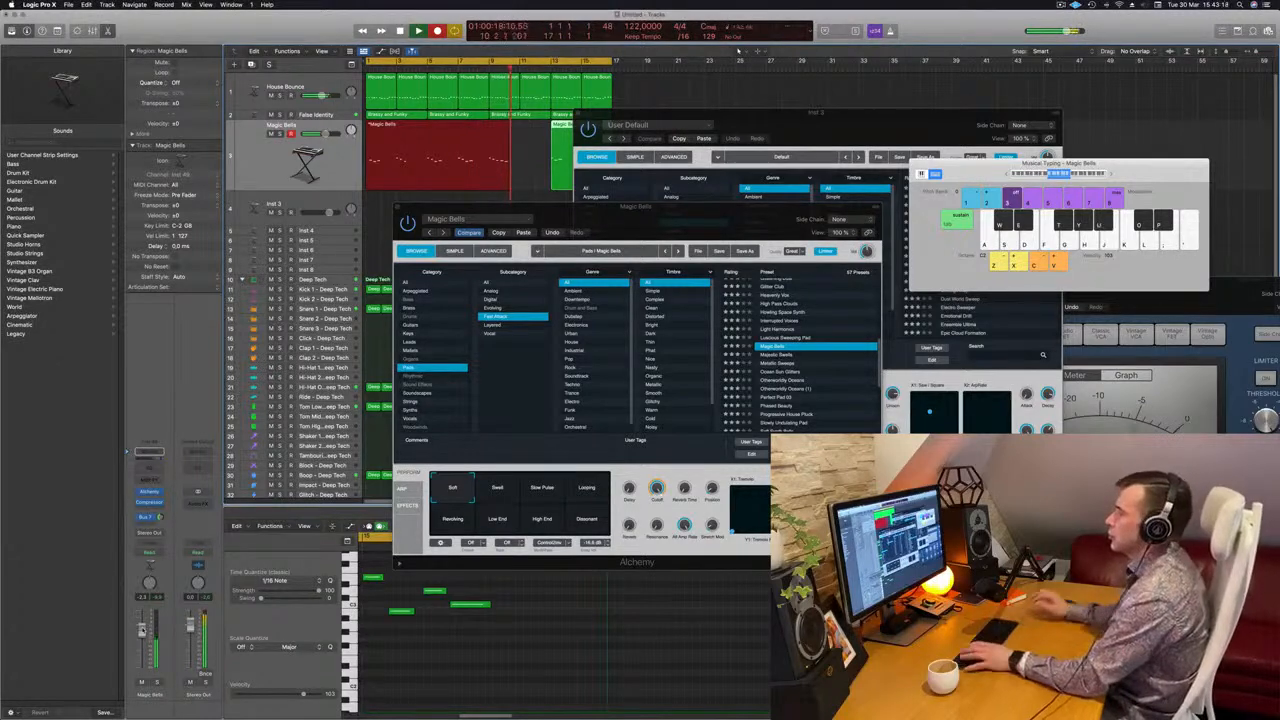
key(space)
key(space)
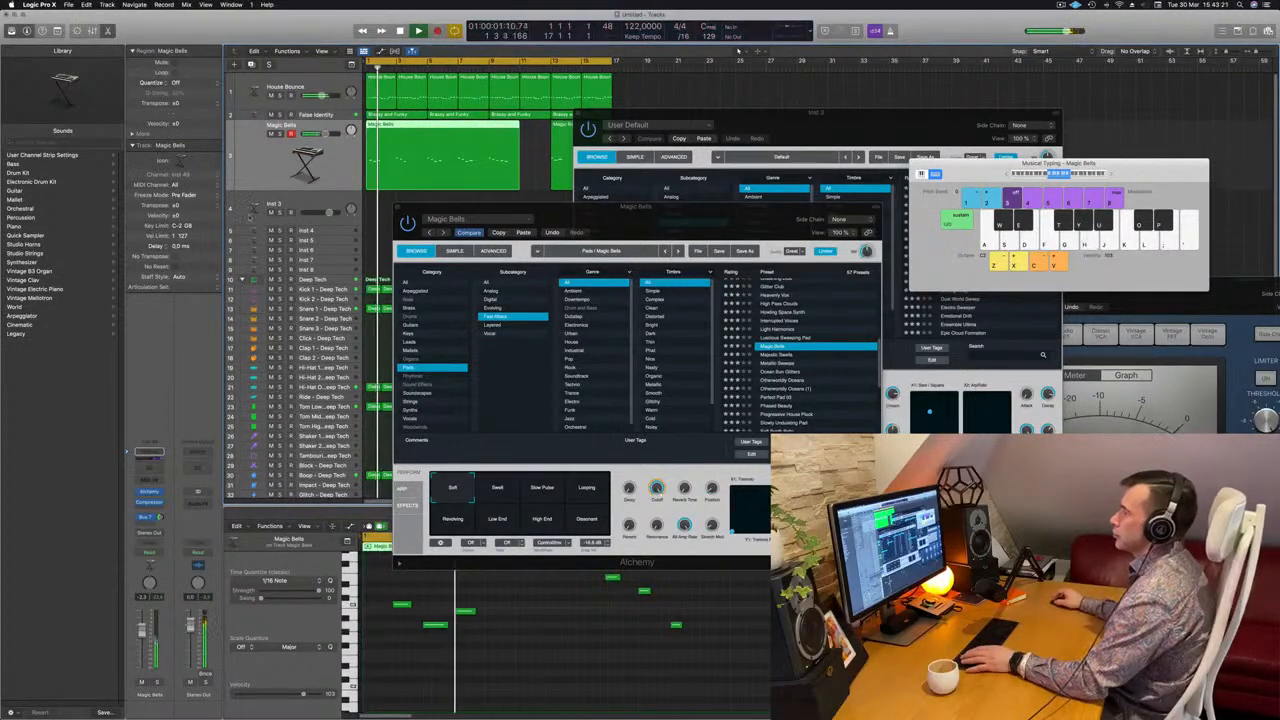
Split the long Magic Bells region at bar 7, move its last four bars to bar 1, and delete the other Magic Bells takes
super+double_click(458, 127)
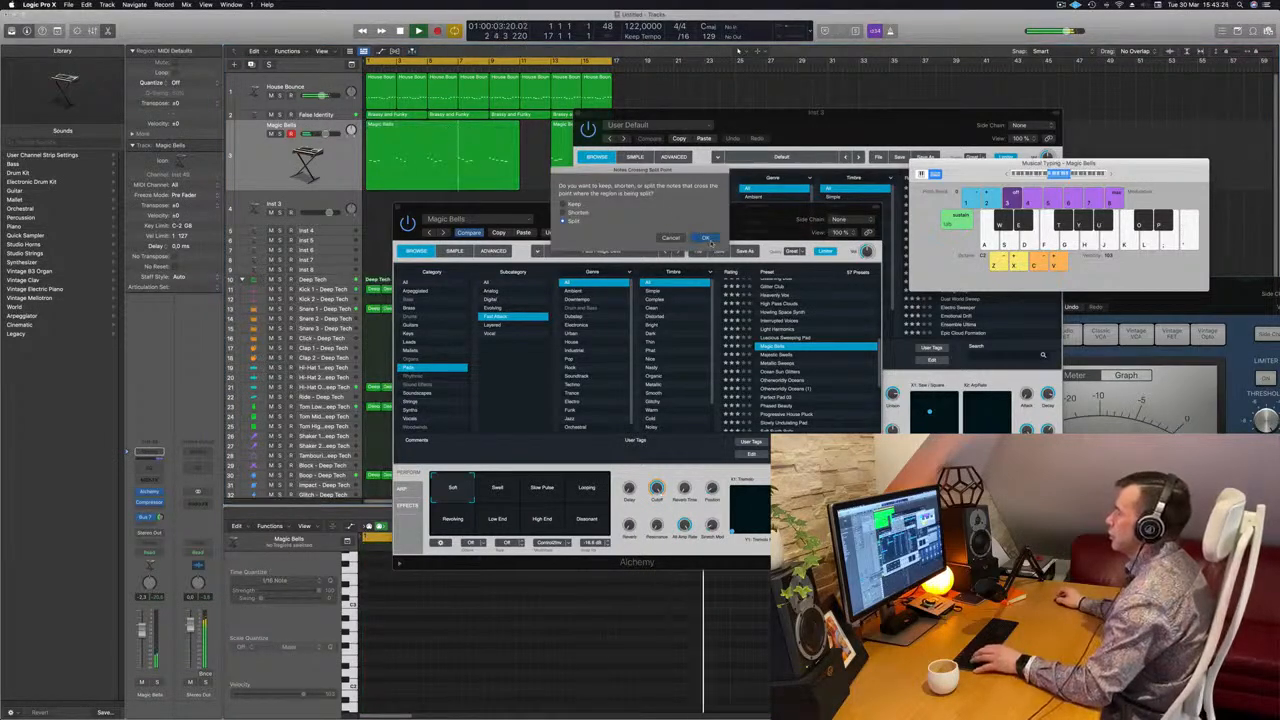
click(706, 238)
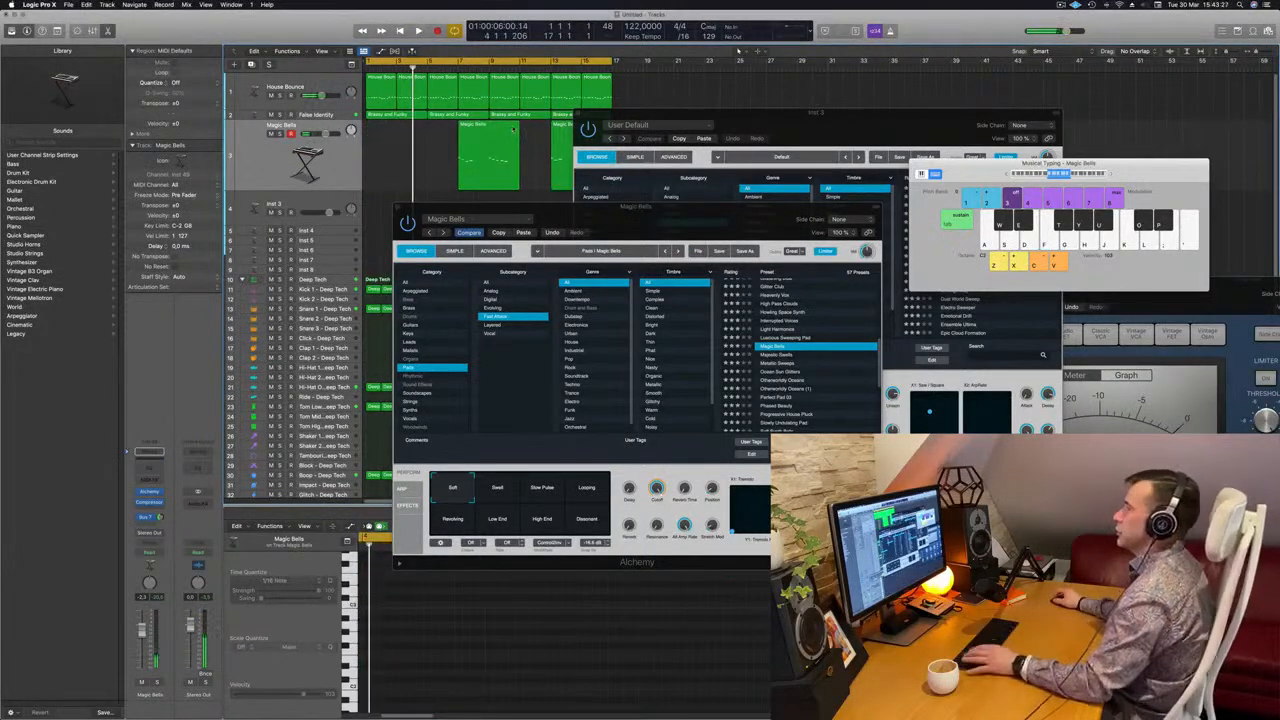
drag(773, 119, 1015, 119)
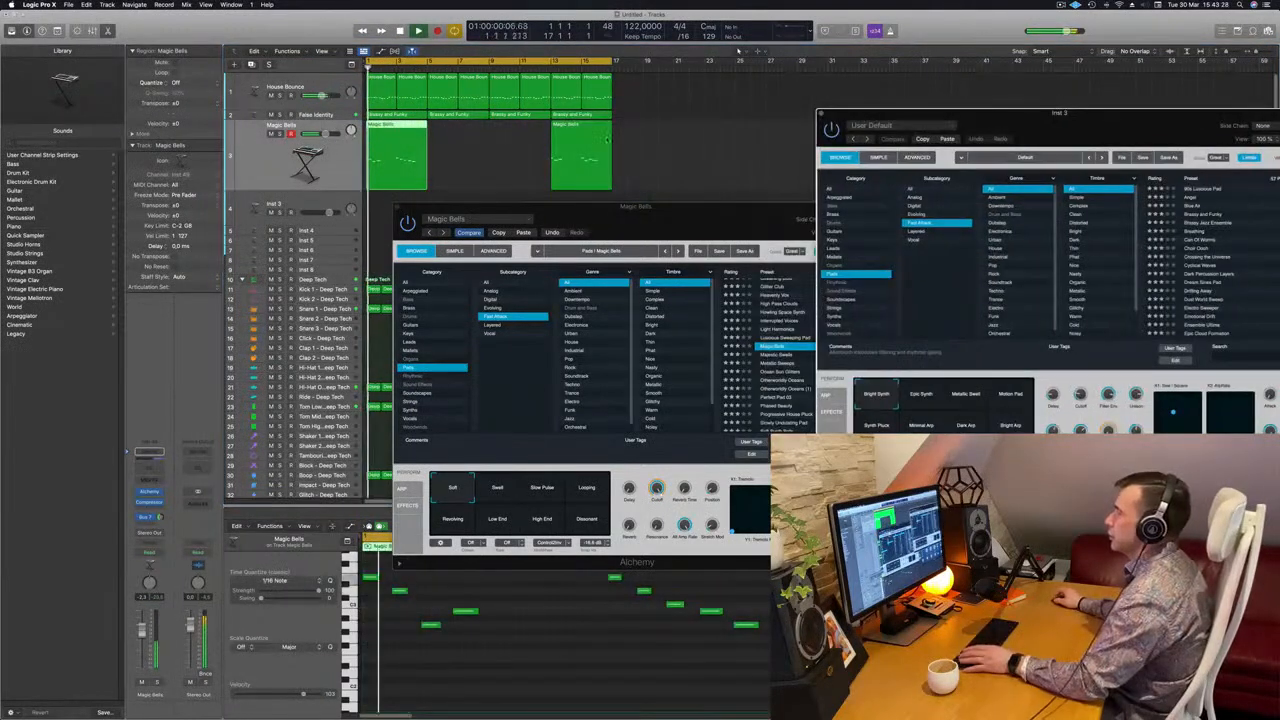
key(Delete)
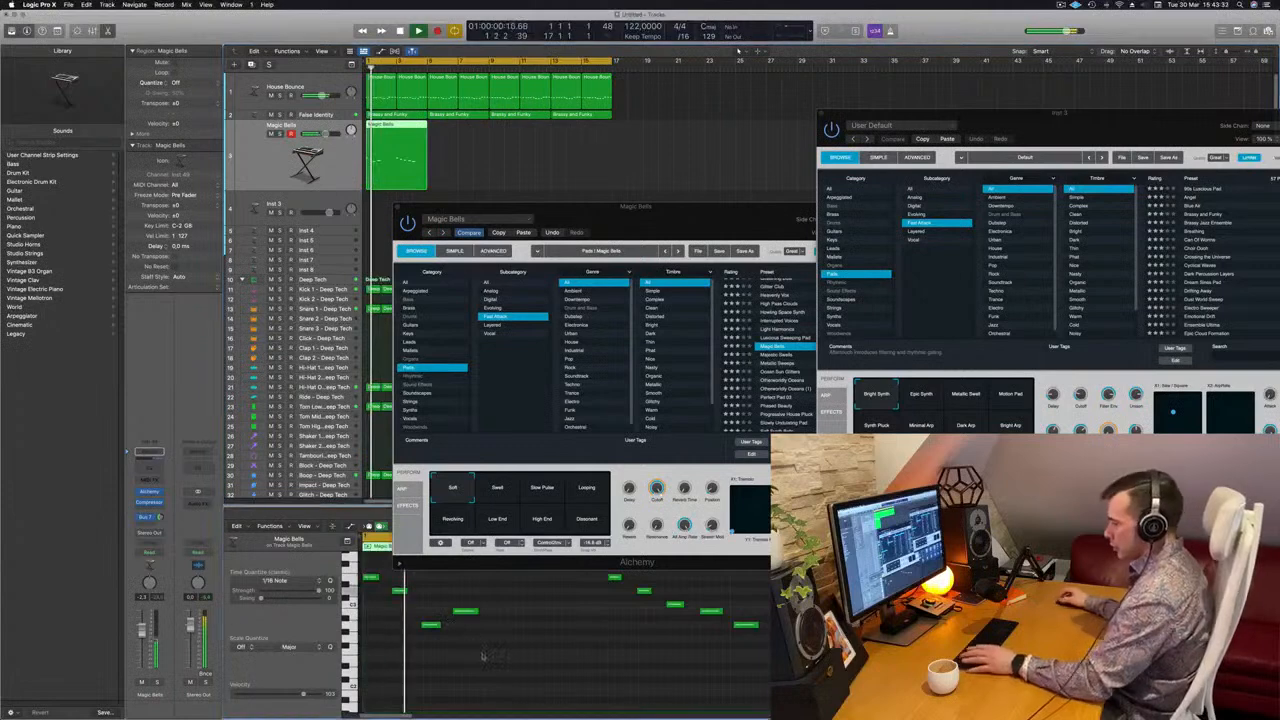
Move the Magic Bells window aside and delete the last note of the region, in bar 4
key(space)
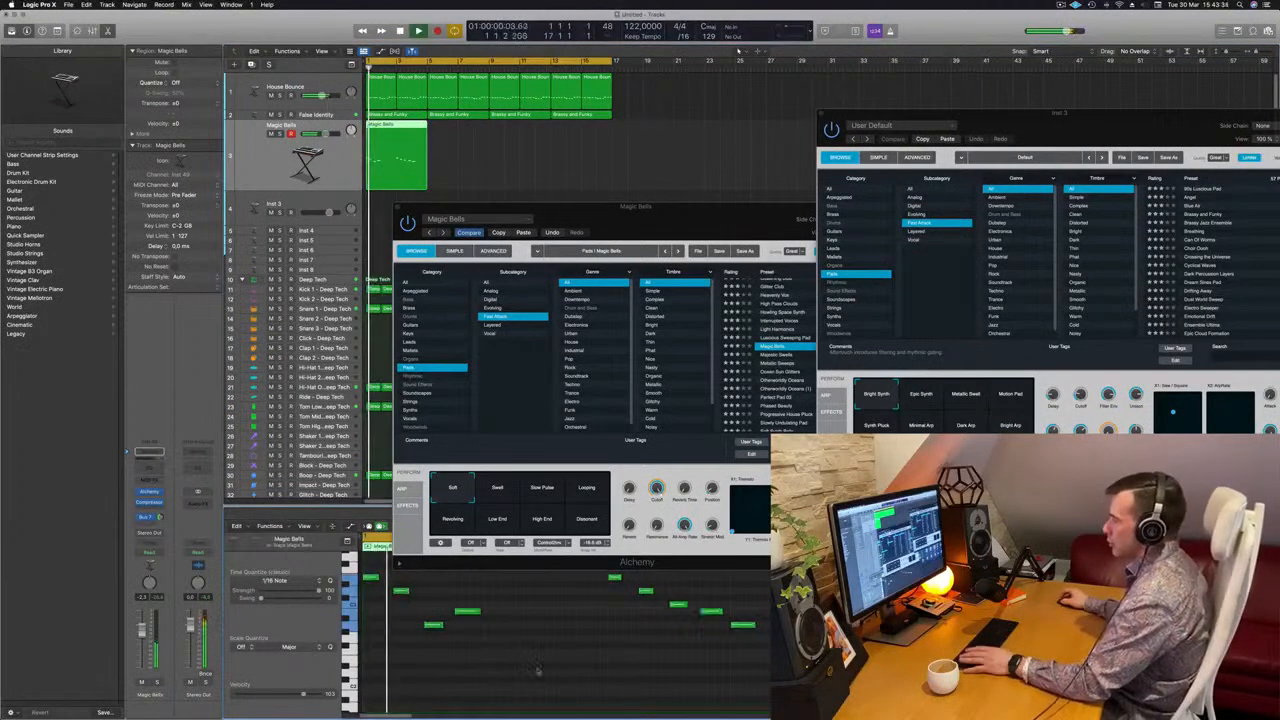
click(534, 671)
drag(677, 221, 1160, 201)
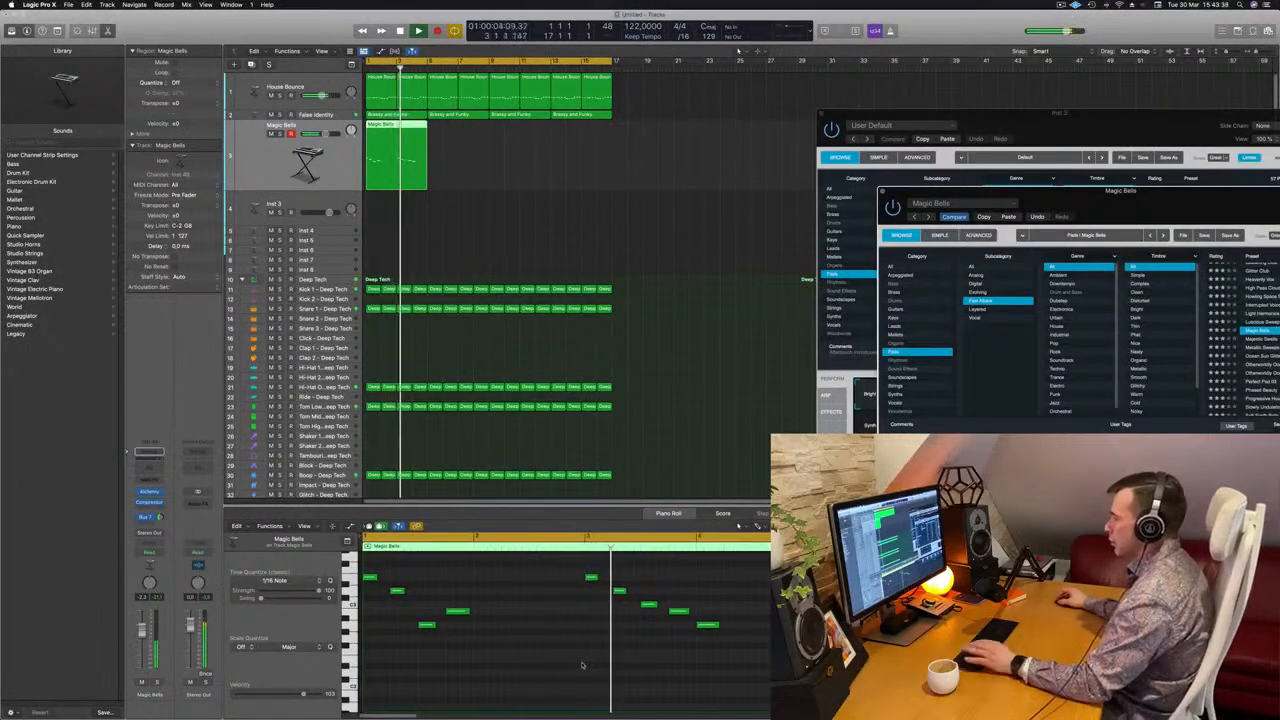
key(space)
click(709, 626)
key(space)
key(space)
key(Delete)
Copy the four-bar Magic Bells region to bar 5 and play the loop from the start
key(space)
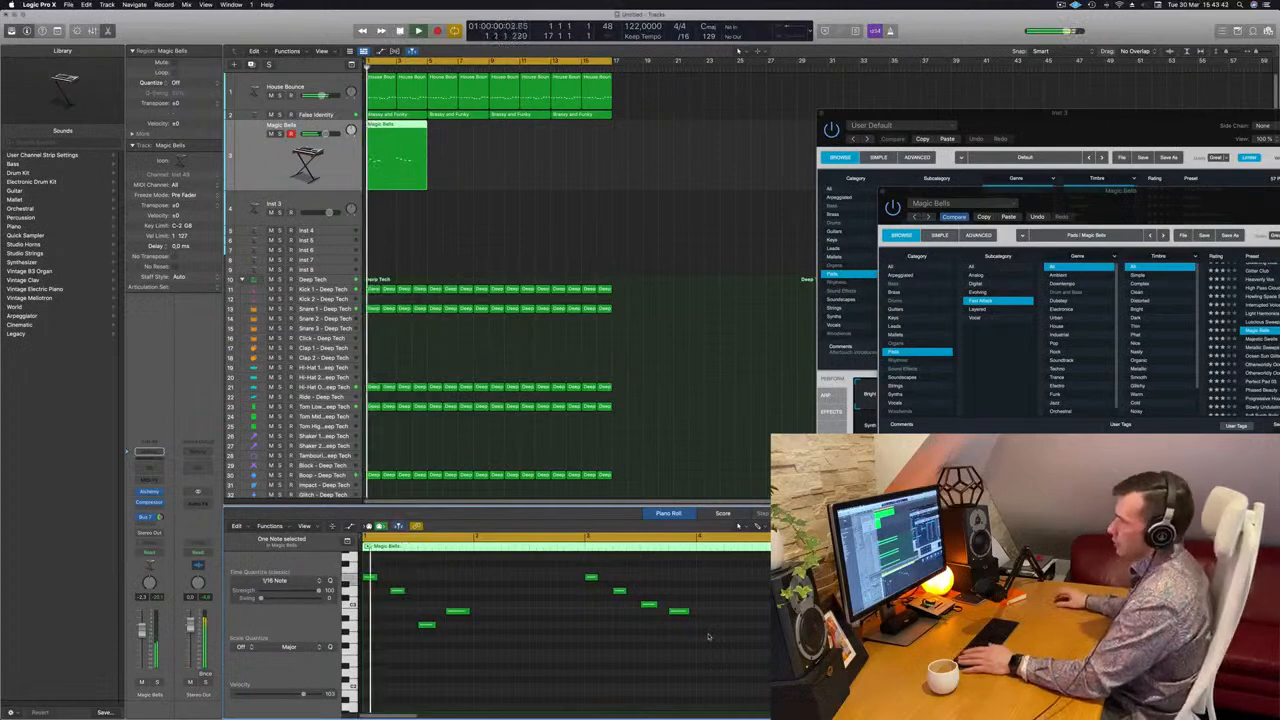
drag(400, 136, 463, 137)
Select the Hi-Hat Open and Snare 1 drum tracks in turn and balance the snare's level over the playing loop
key(space)
key(space)
key(space)
key(space)
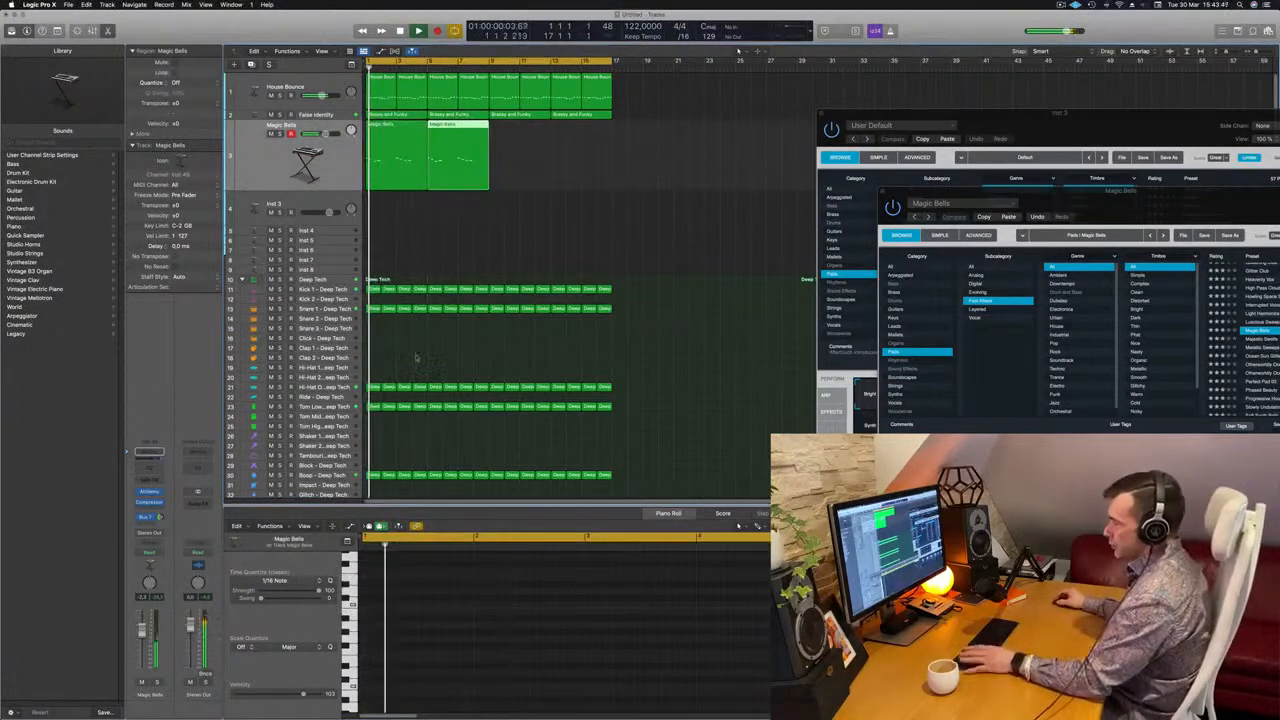
scroll(415, 357, down, 1)
key(space)
key(space)
click(335, 386)
key(space)
key(space)
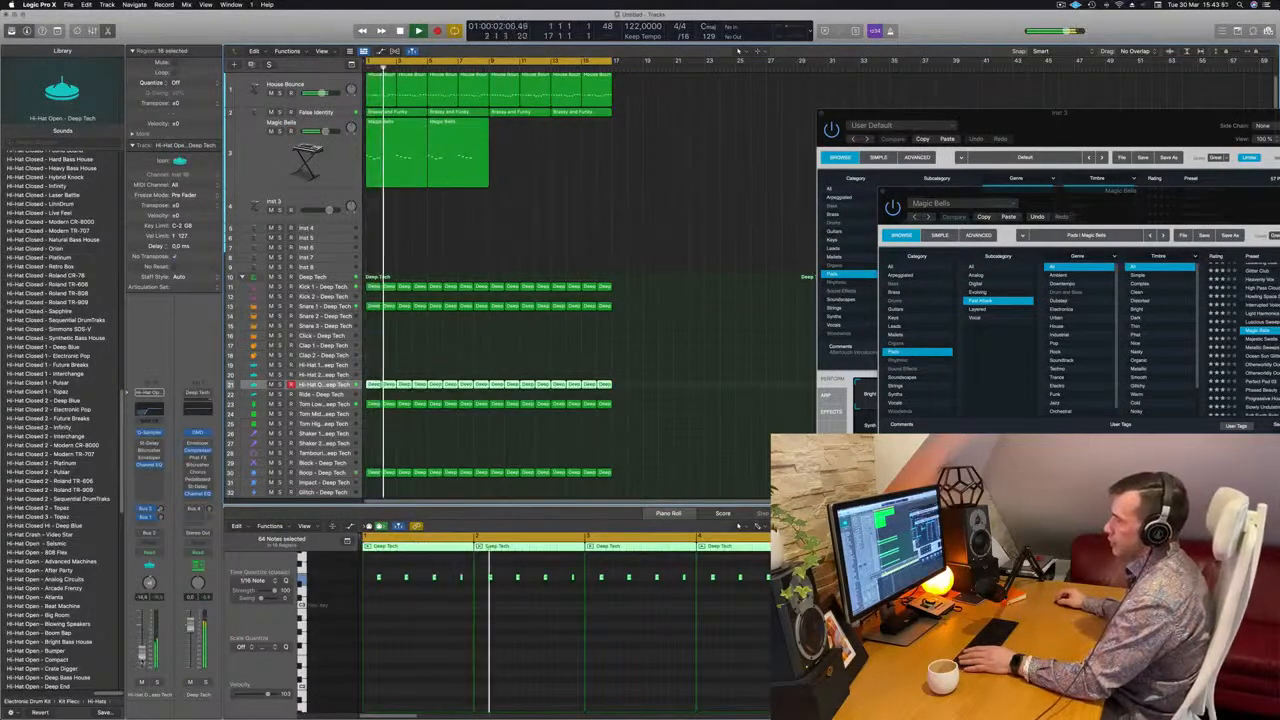
key(space)
key(space)
click(327, 306)
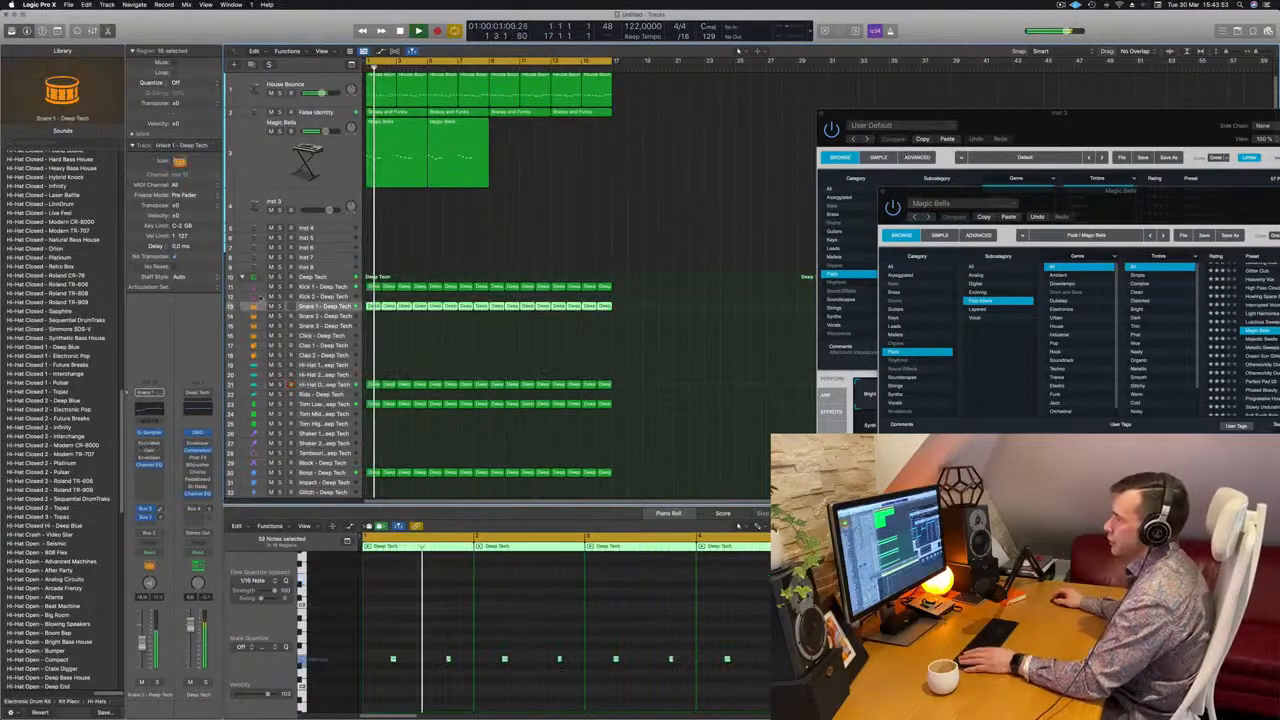
key(space)
key(space)
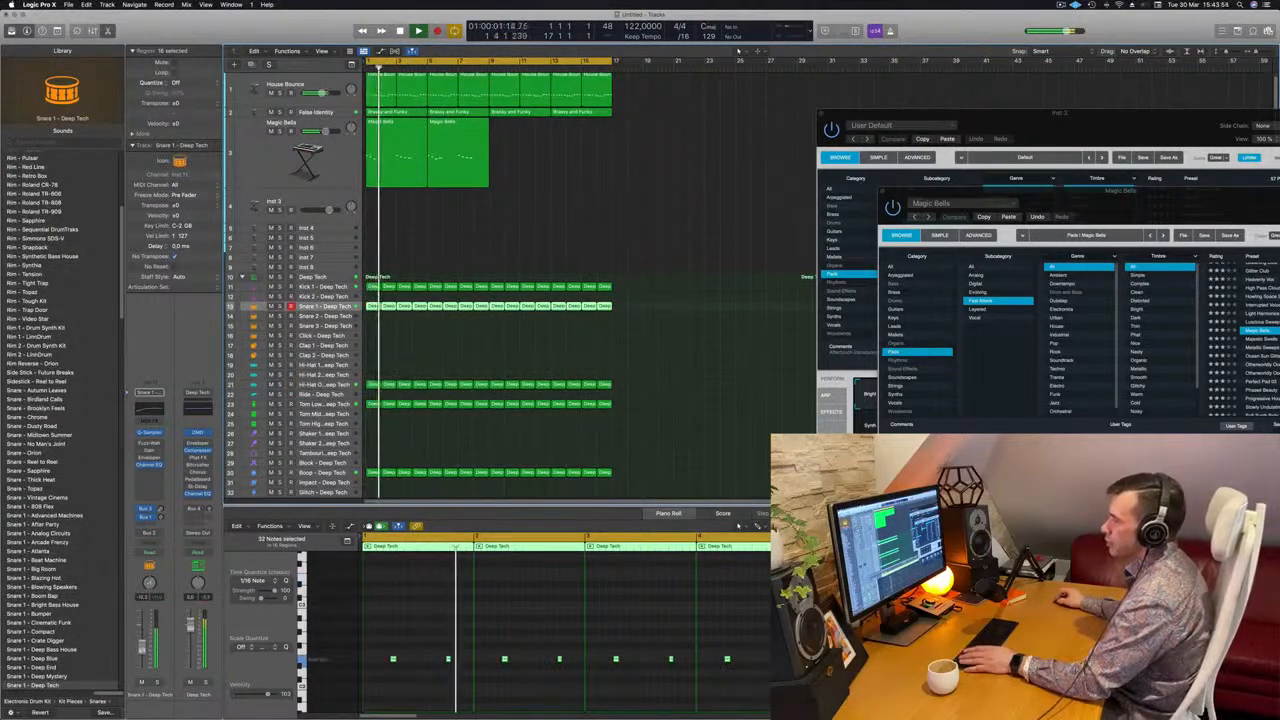
Bring the Magic Bells window back into full view and lower the Snare 1 track's volume further
drag(1080, 204, 661, 191)
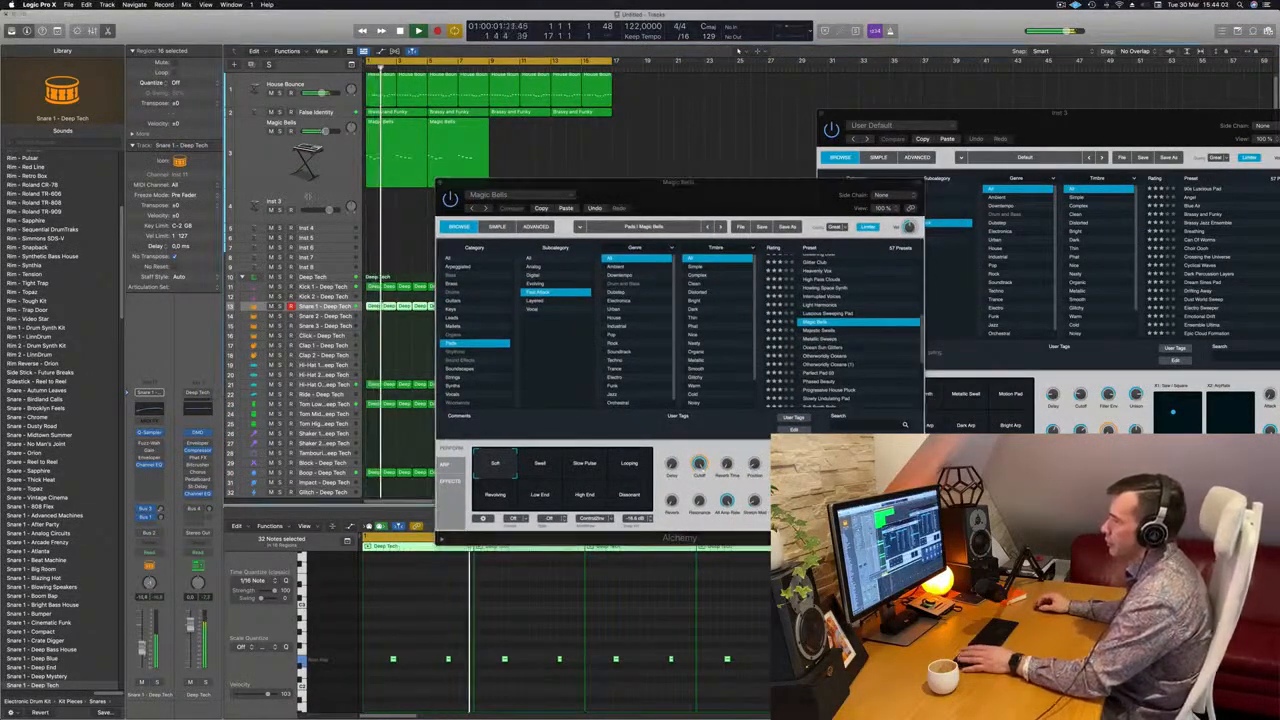
click(300, 150)
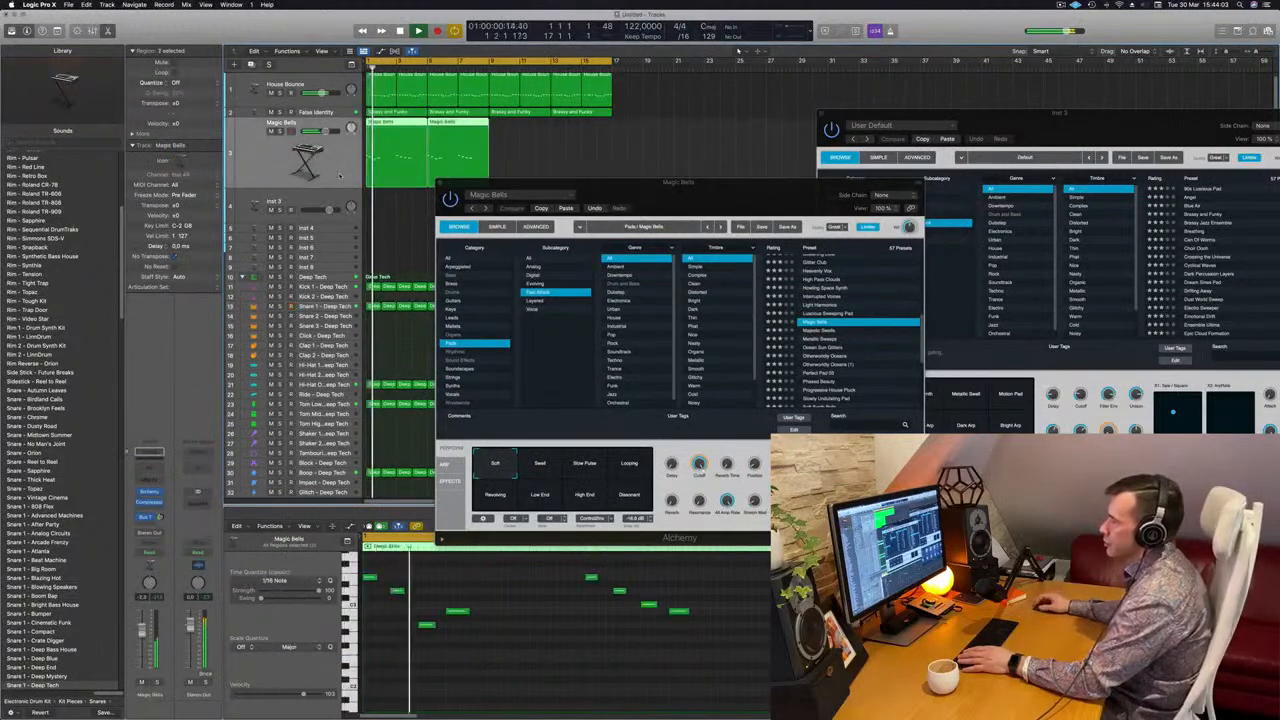
click(312, 307)
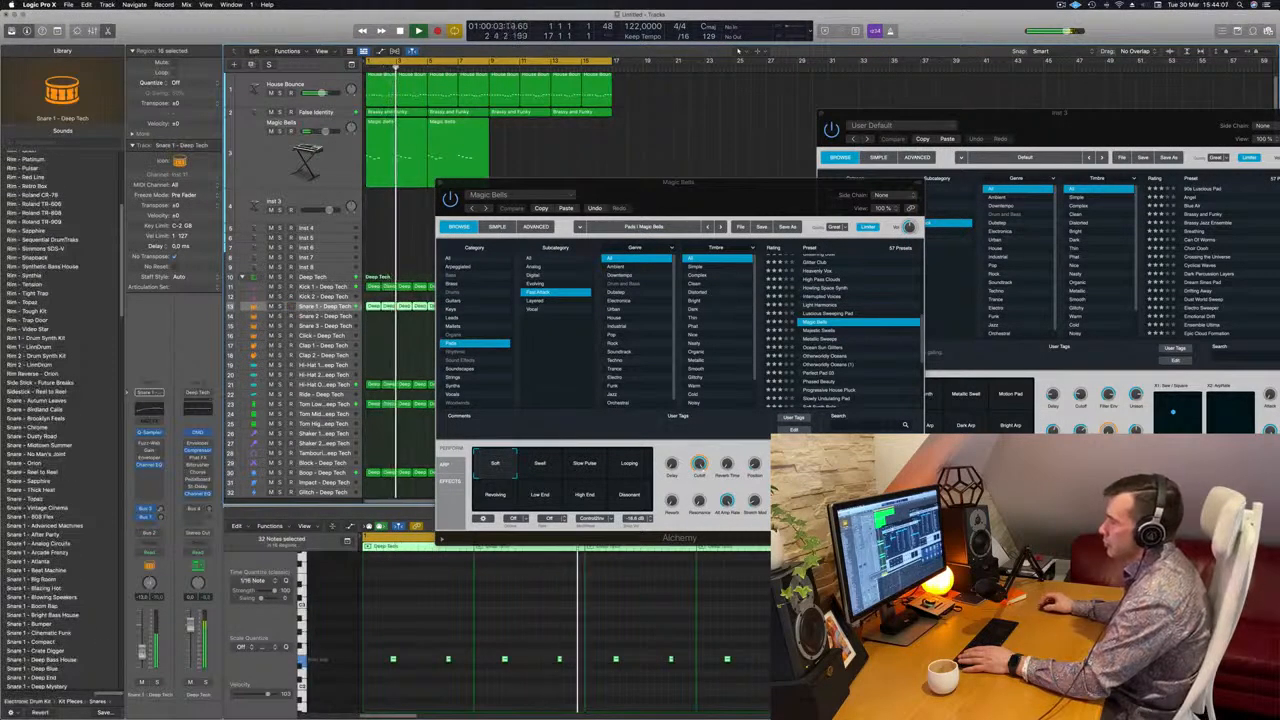
Audition the Swell, Slow Pulse, Looping, Revolving, Low End, High End and Dissonant variations of Magic Bells and return to Soft
click(300, 155)
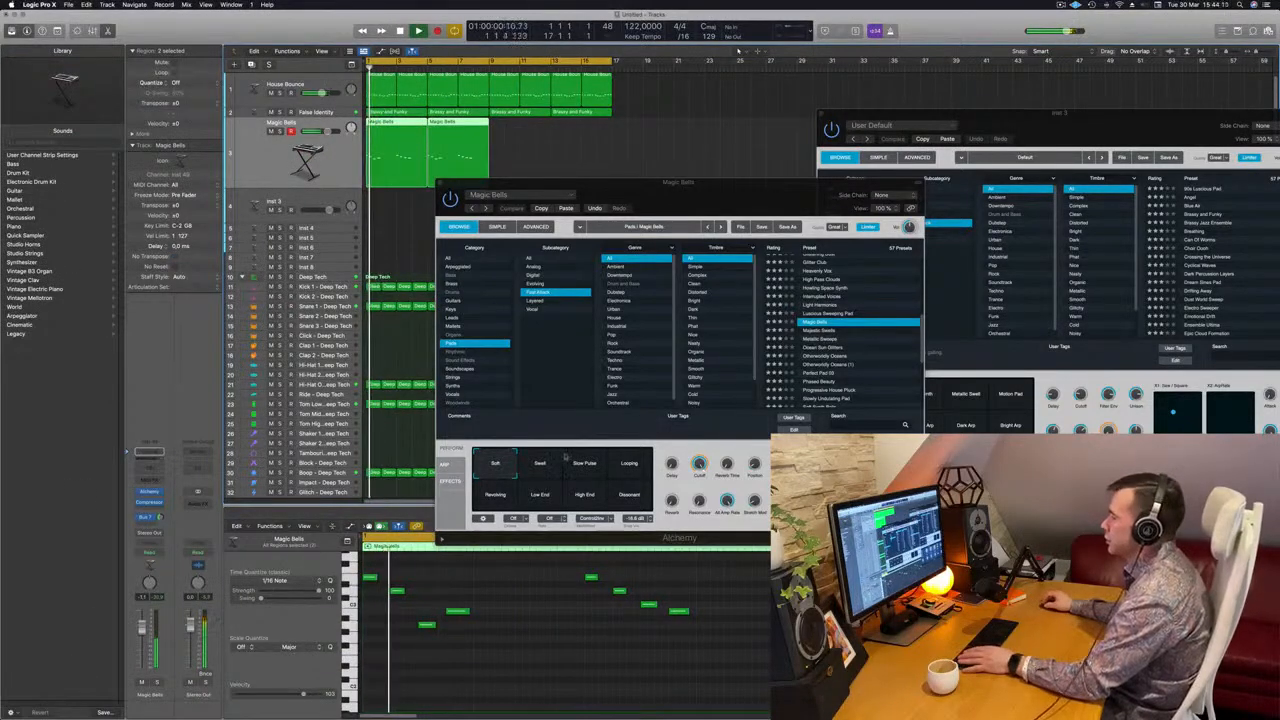
click(540, 463)
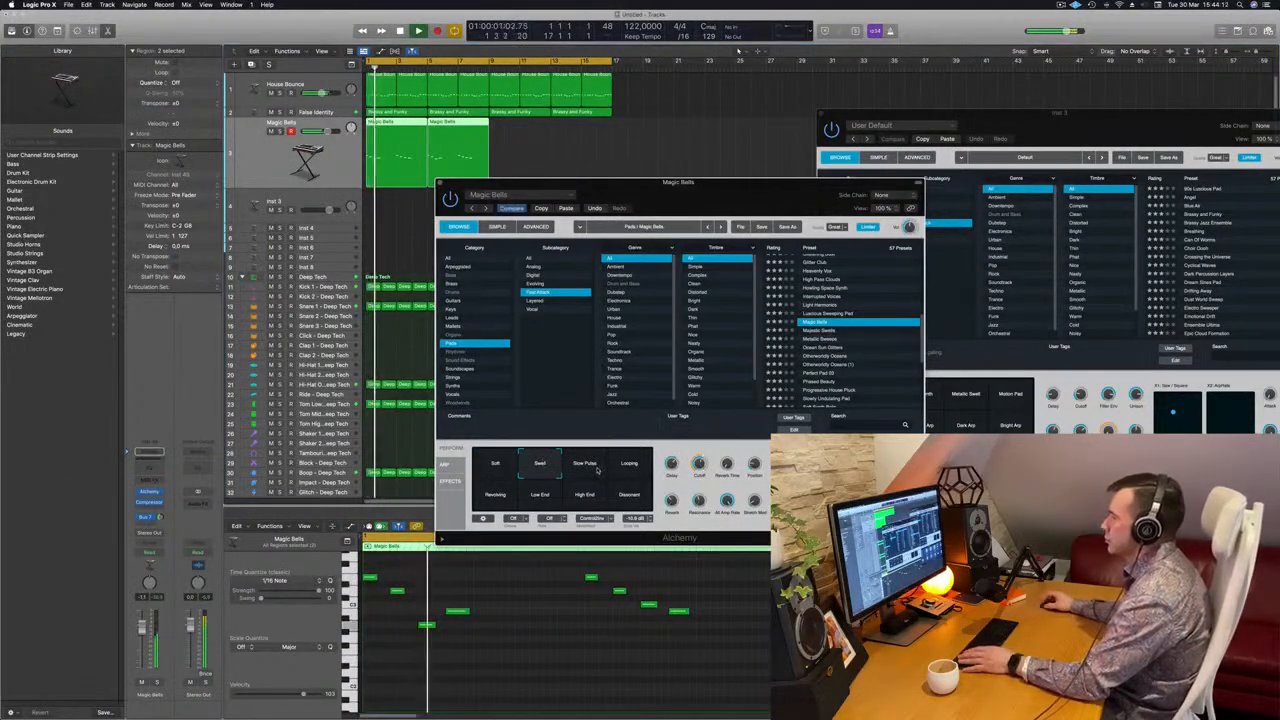
click(574, 467)
click(634, 473)
click(490, 502)
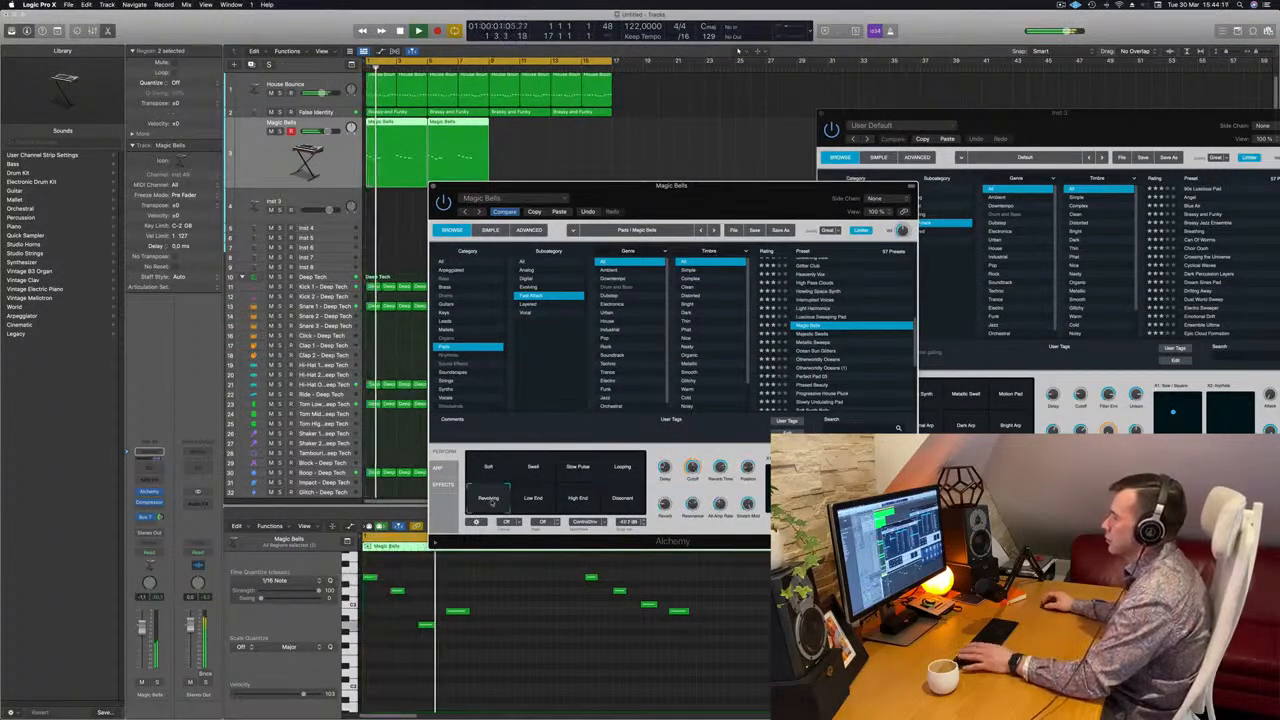
click(533, 499)
click(575, 499)
click(617, 501)
drag(735, 190, 775, 156)
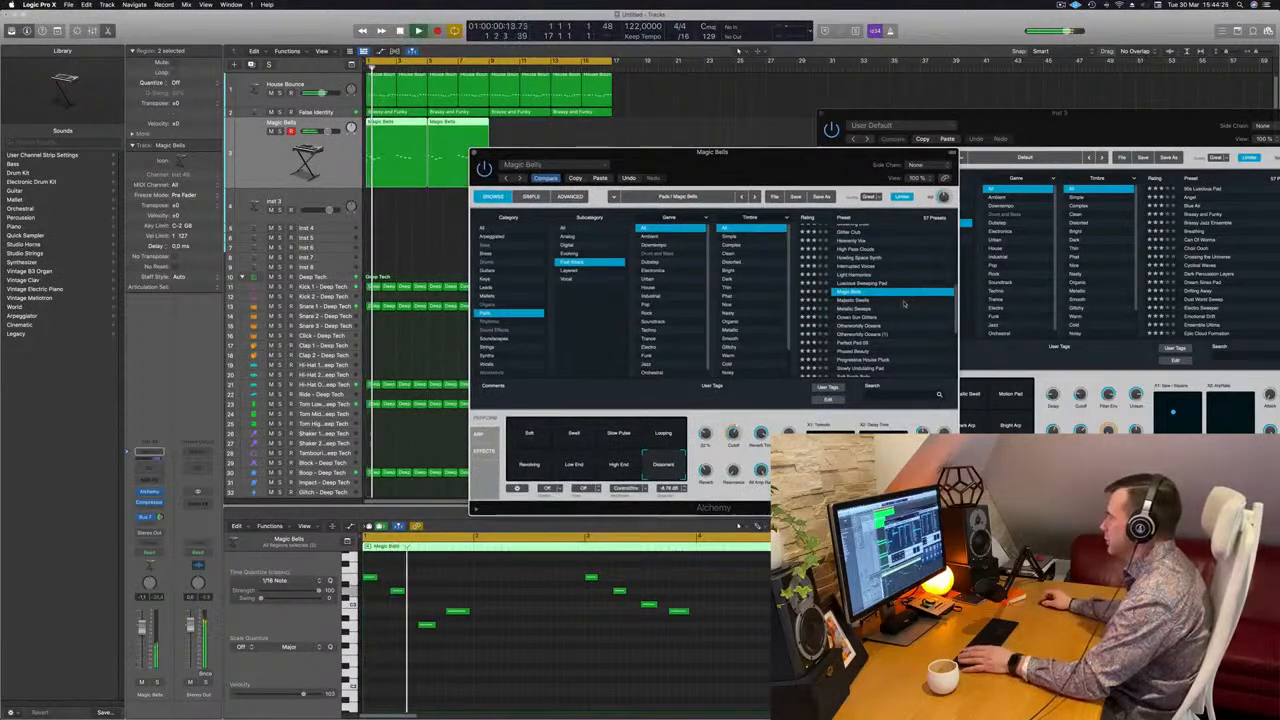
click(540, 433)
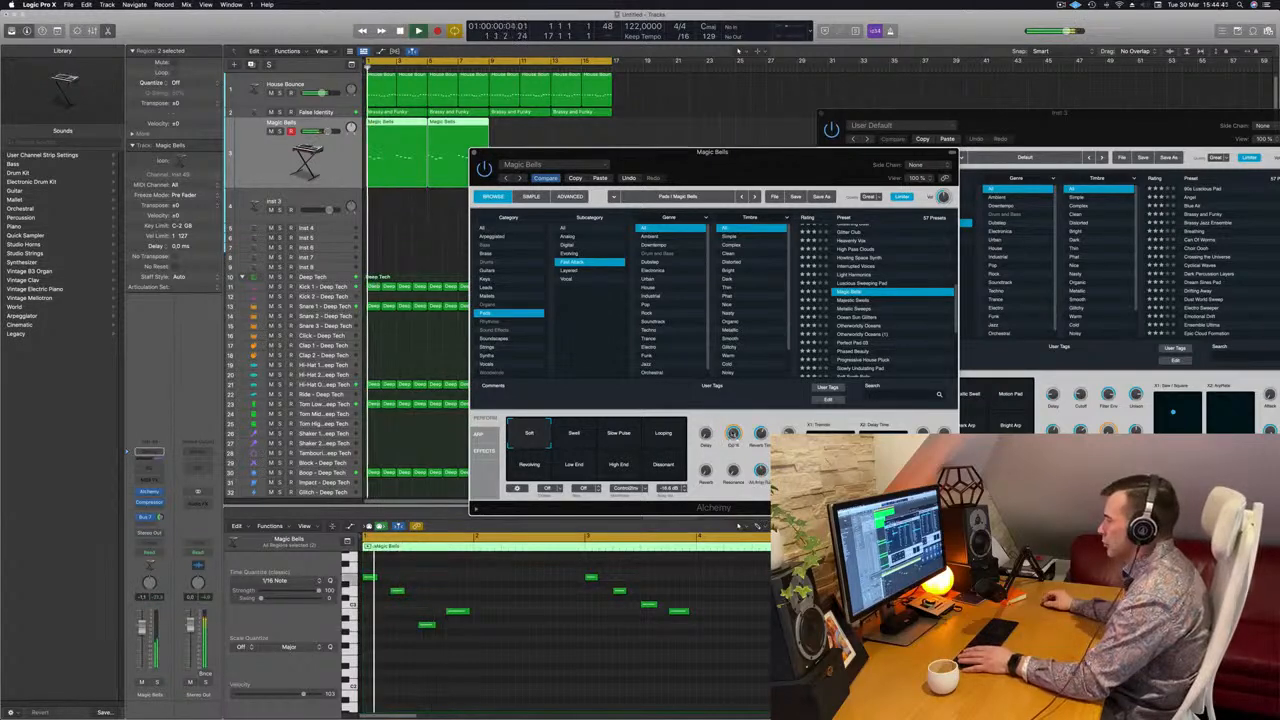
Audition the Majestic Swells, Metallic Sweeps, Ocean Sun Glitters and Otherworldly Oceans pad presets over the loop
drag(857, 301, 973, 272)
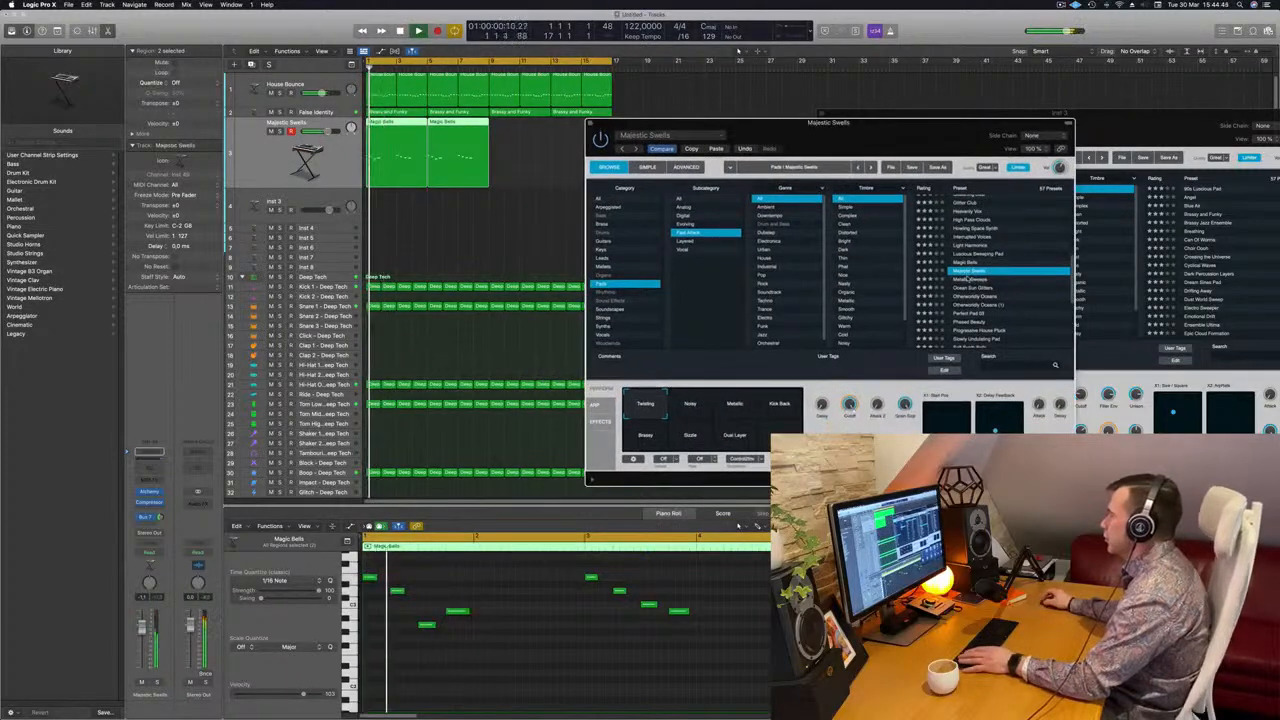
click(965, 279)
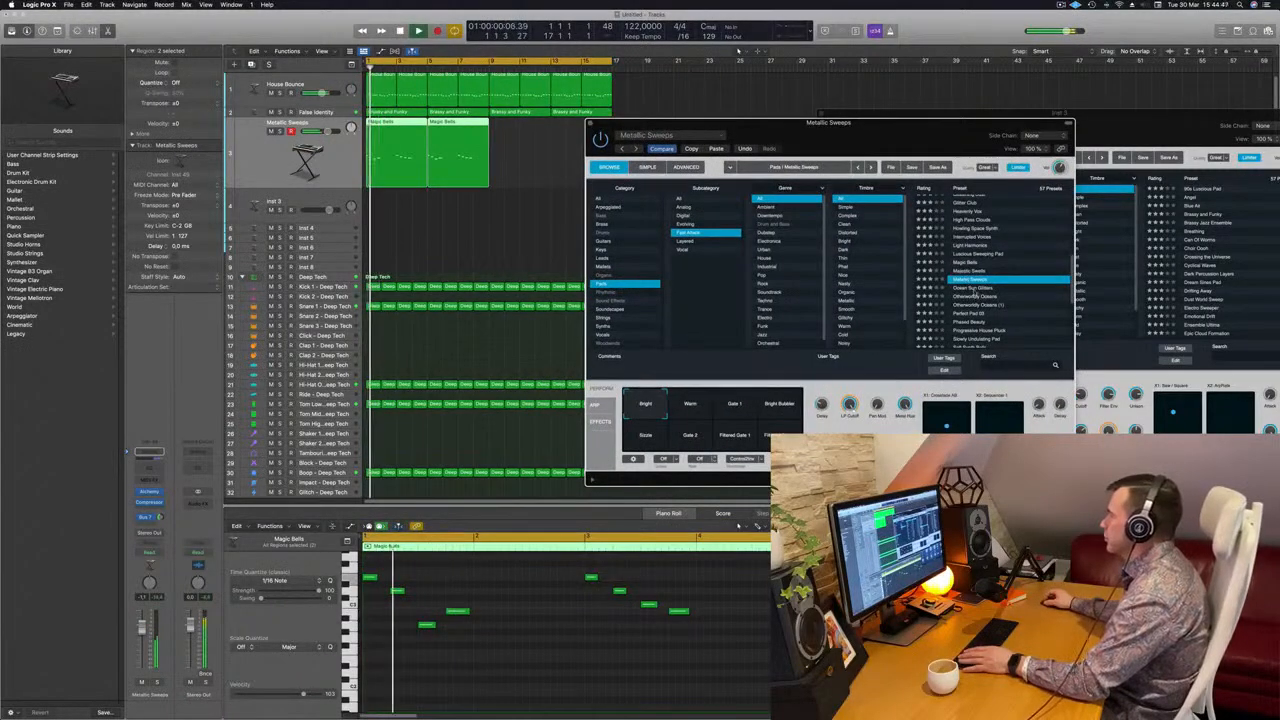
click(973, 289)
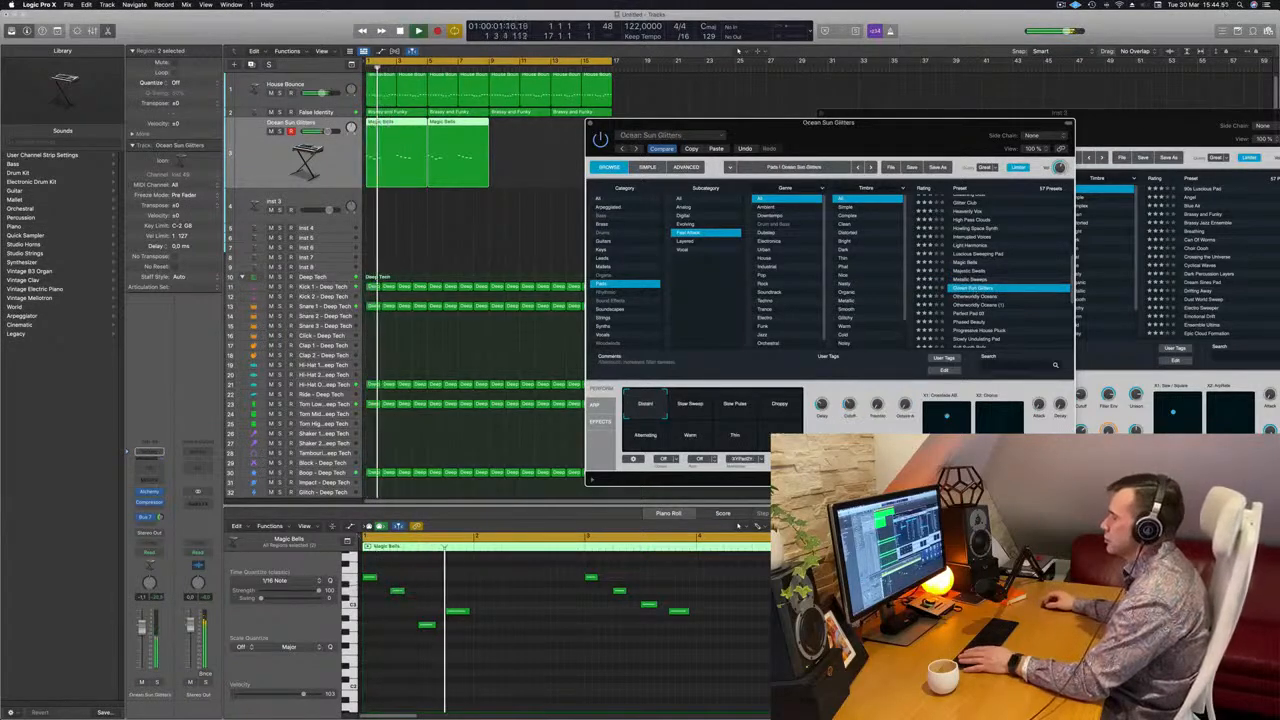
click(968, 297)
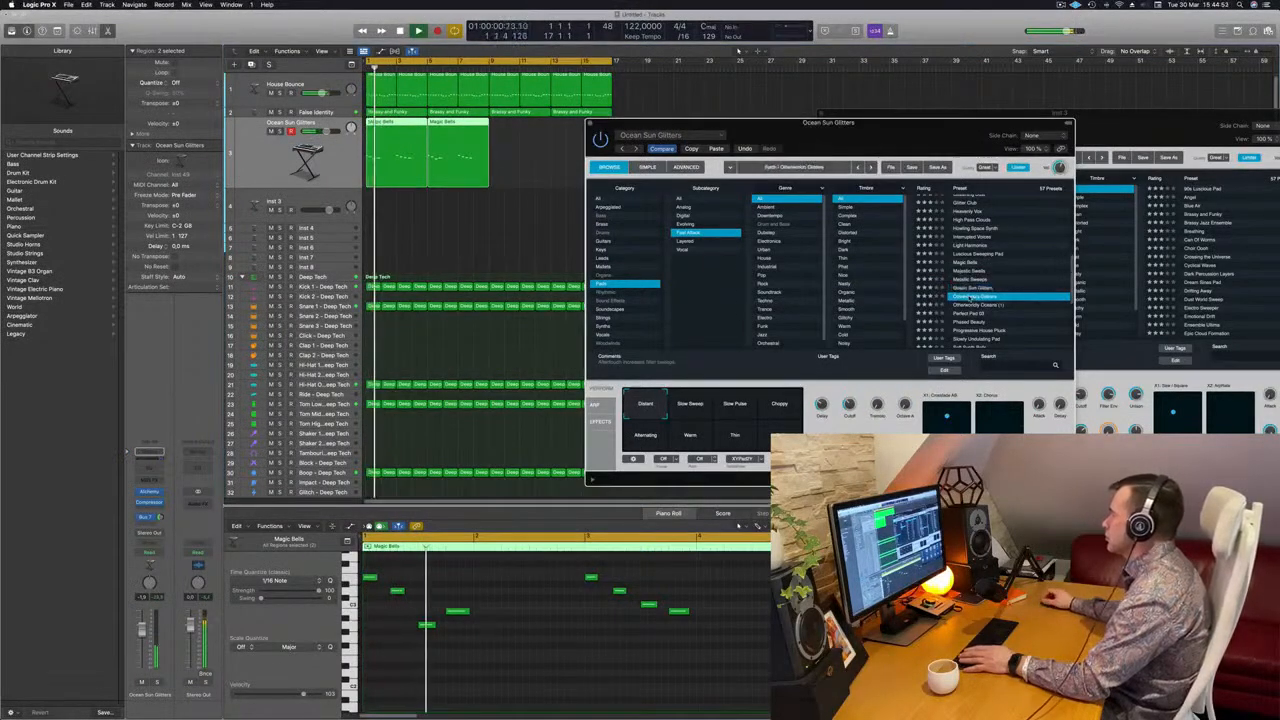
Load the Perfect Pad 03 preset and lower the track's volume fader
scroll(968, 297, down, 1)
click(968, 297)
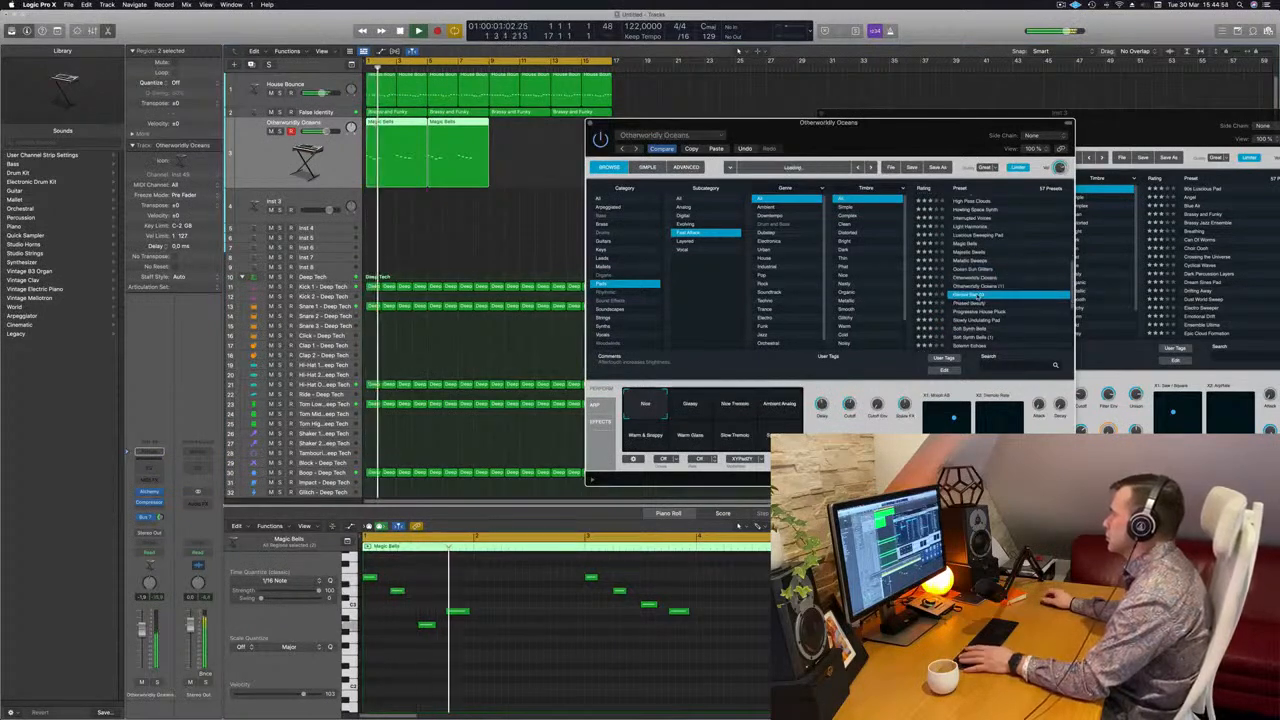
drag(855, 128, 904, 117)
key(Return)
drag(142, 637, 142, 640)
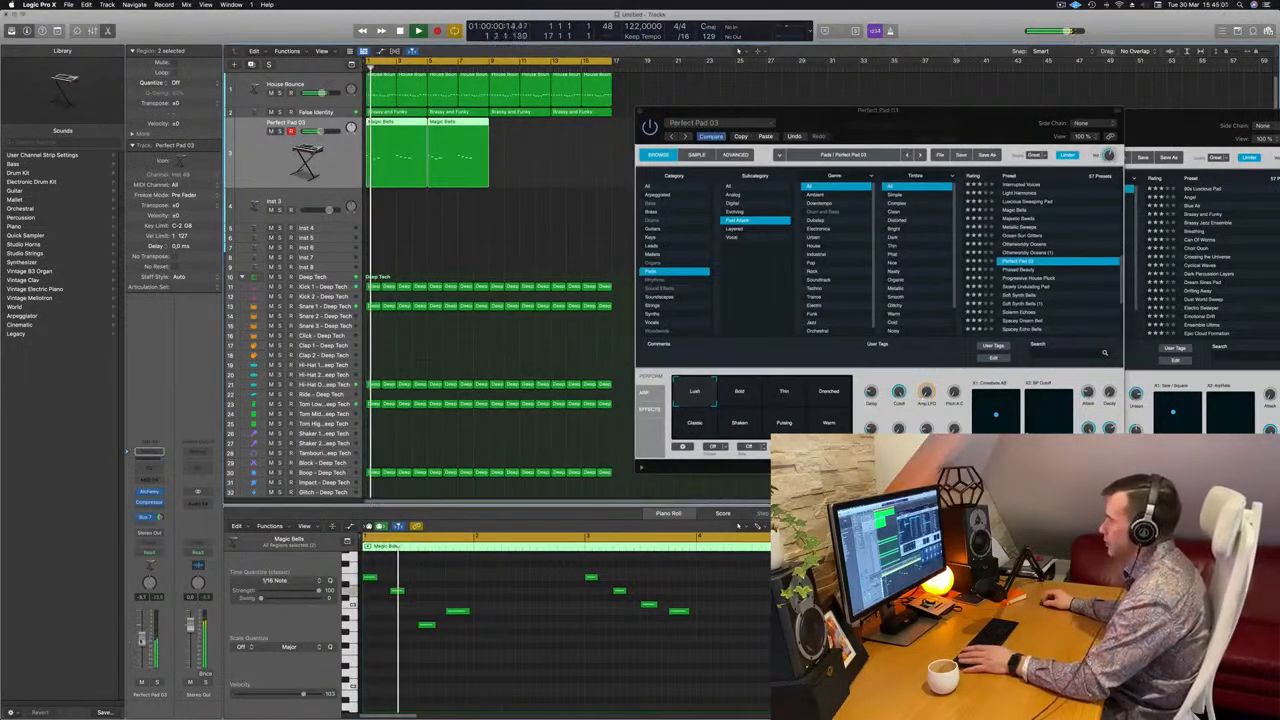
drag(912, 131, 971, 183)
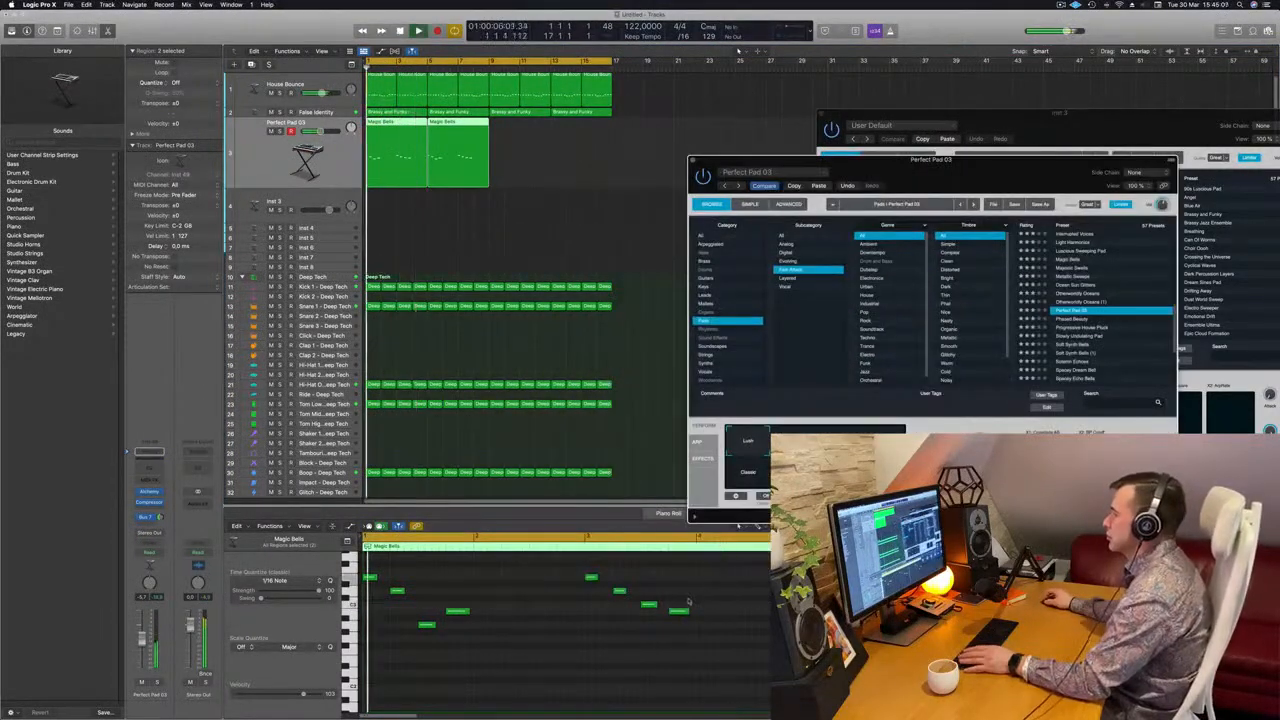
Copy the last note of the first melody region to the start of bar 4 at a lower pitch
click(680, 610)
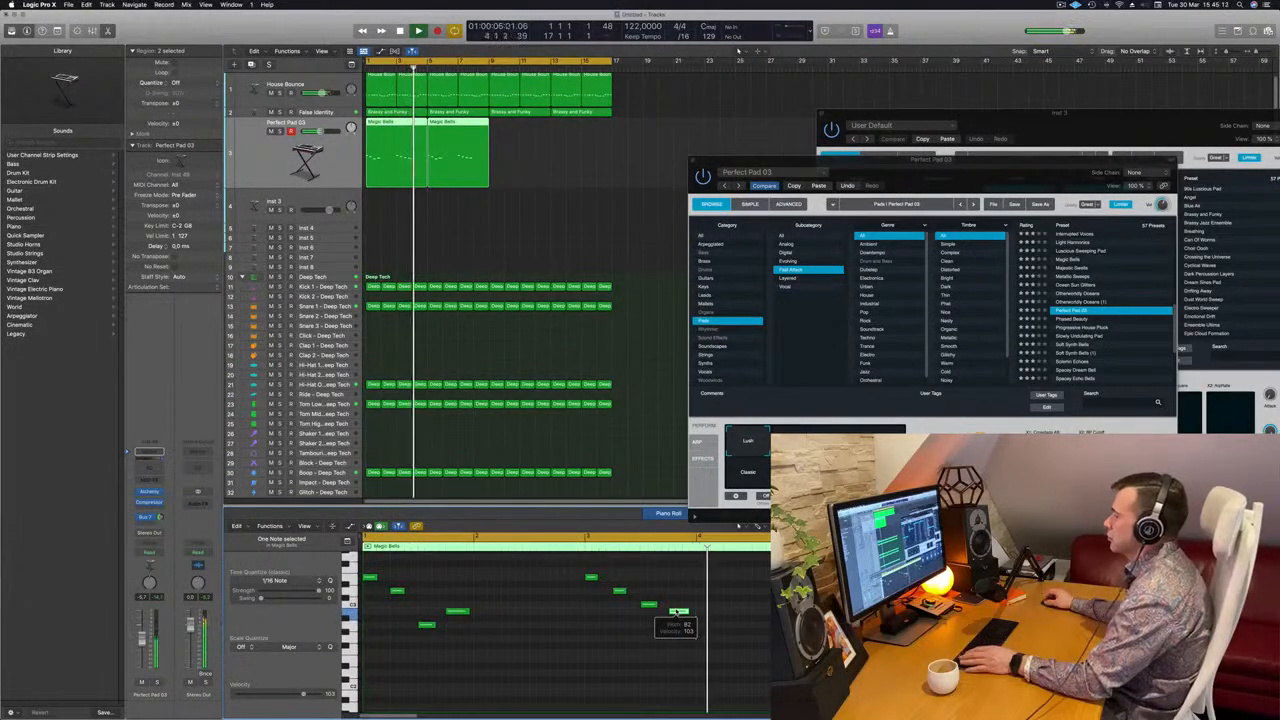
drag(680, 612, 708, 627)
scroll(697, 611, left, 3)
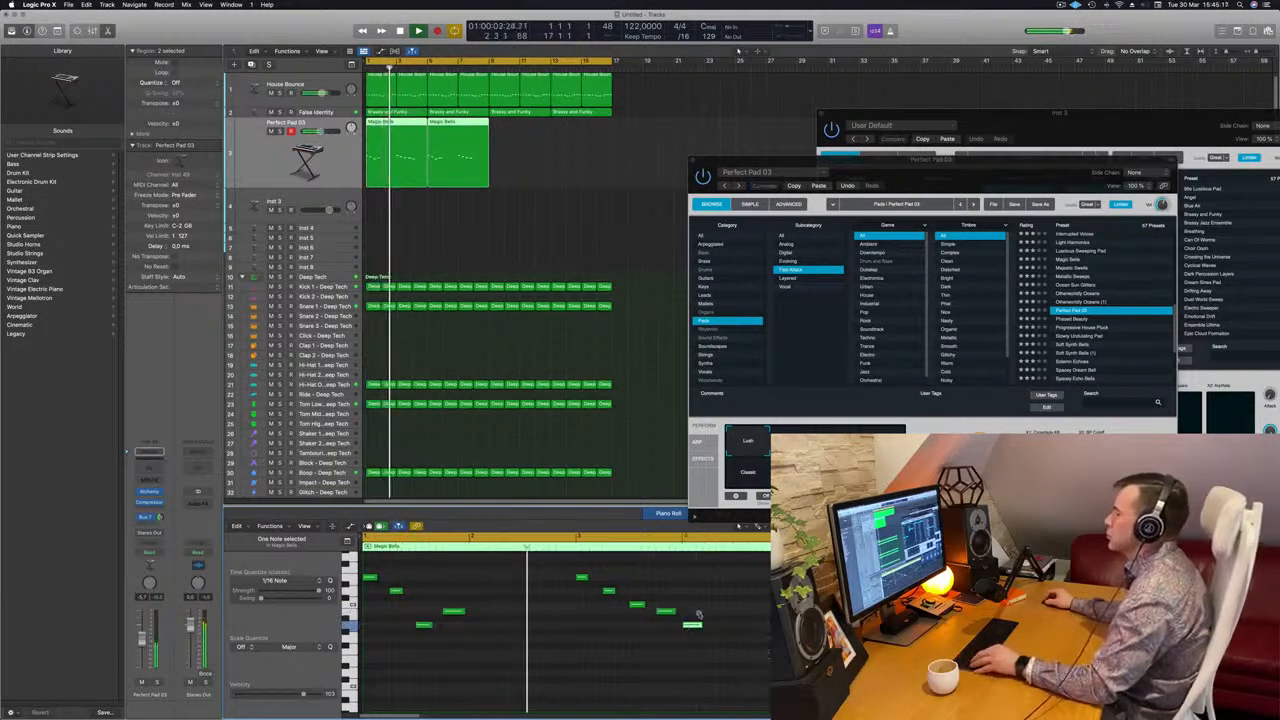
scroll(664, 609, left, 1)
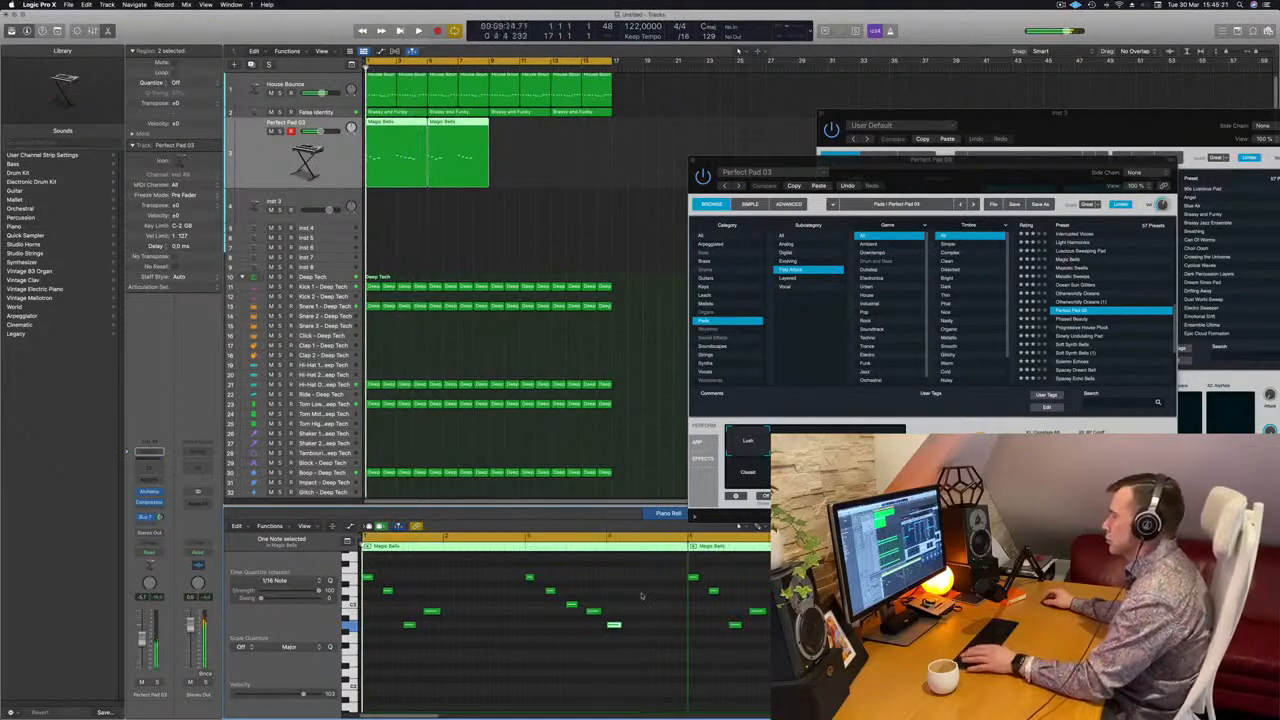
Delete the second melody region on the Perfect Pad 03 track and select the first one for editing during playback
click(512, 160)
click(465, 150)
key(Delete)
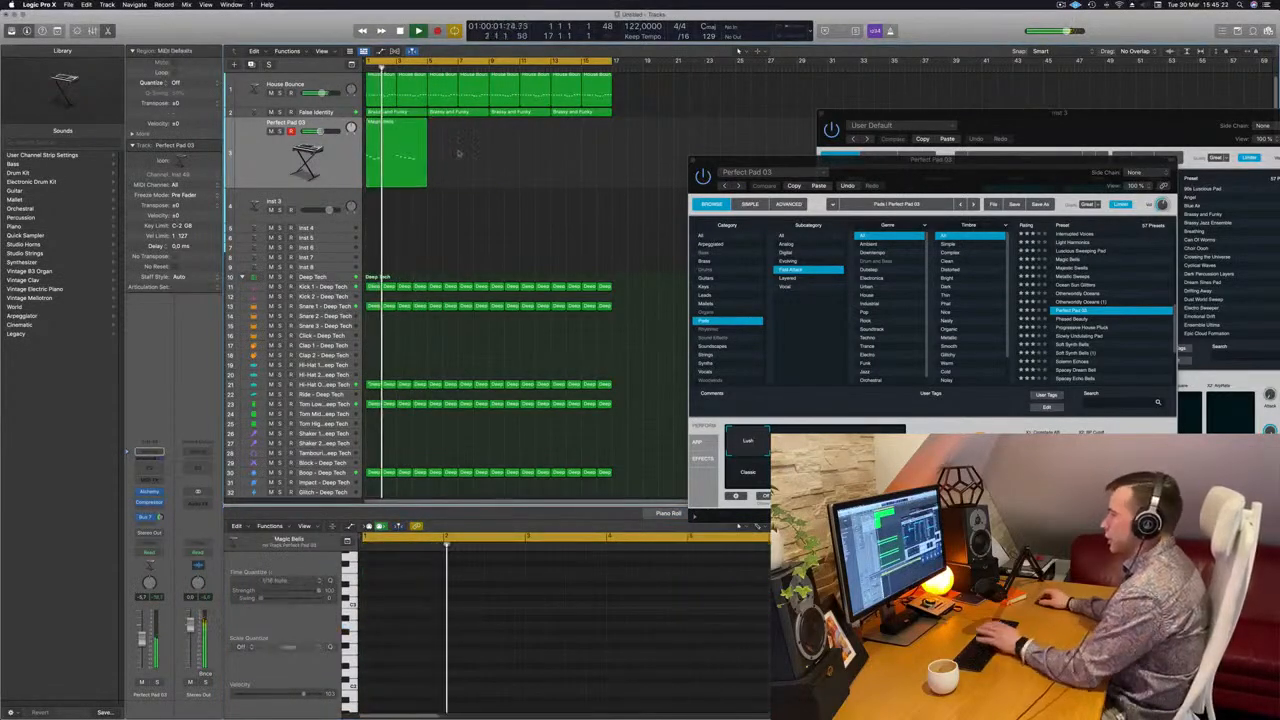
key(space)
click(373, 156)
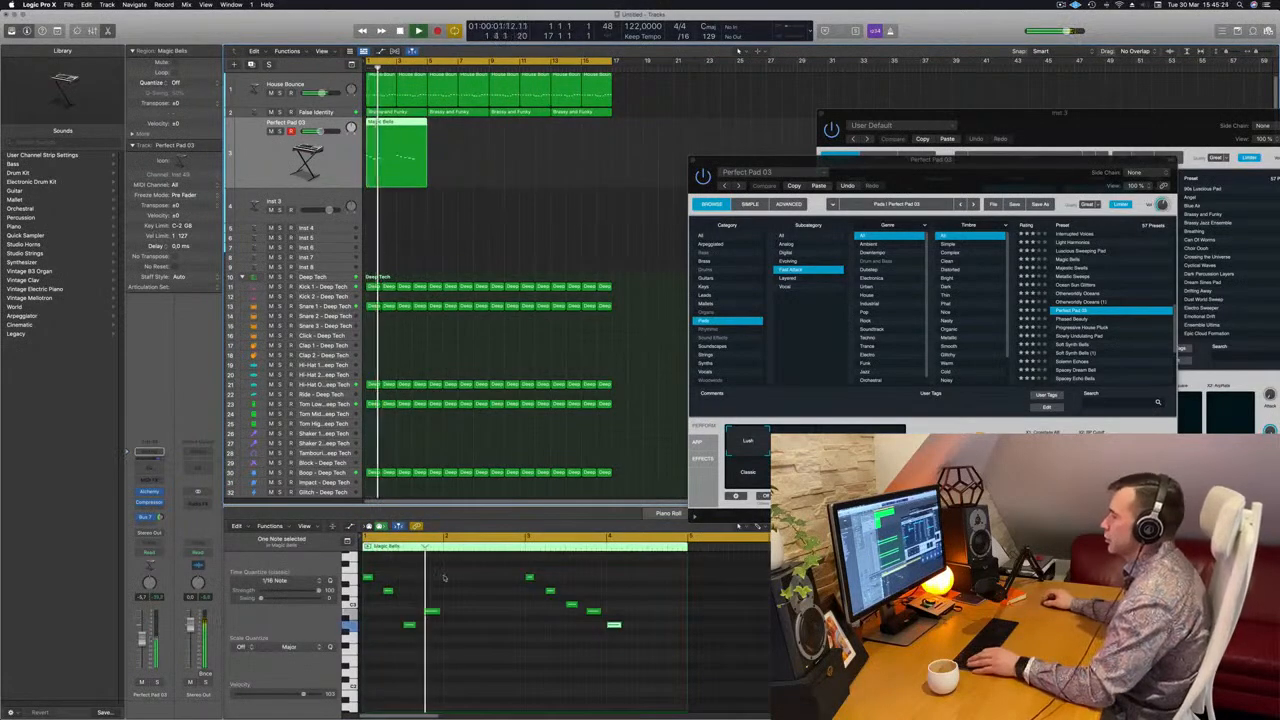
Try a copy of the first melody region's third note near the start of bar 2, listen to it and remove it
click(409, 626)
drag(431, 630, 450, 625)
scroll(474, 612, up, 3)
scroll(482, 609, down, 2)
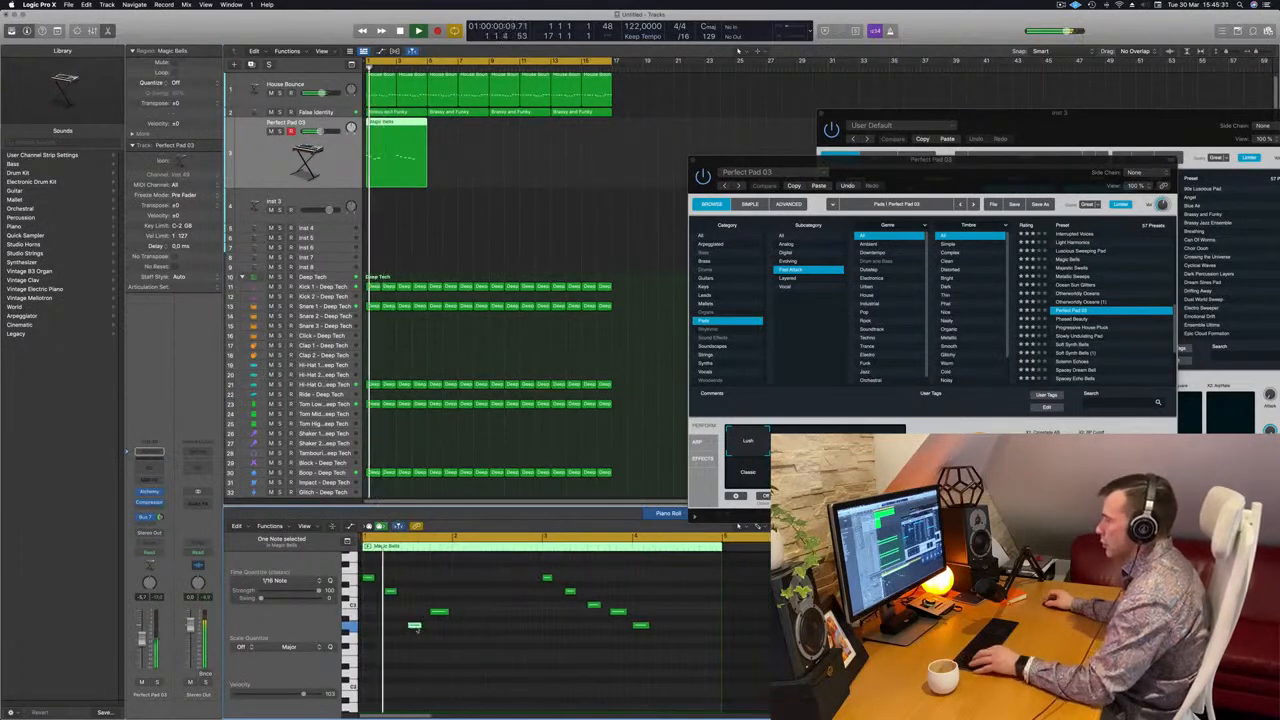
drag(415, 626, 459, 632)
key(Return)
scroll(428, 634, down, 2)
scroll(395, 636, right, 2)
scroll(430, 637, right, 2)
scroll(447, 622, left, 3)
key(Return)
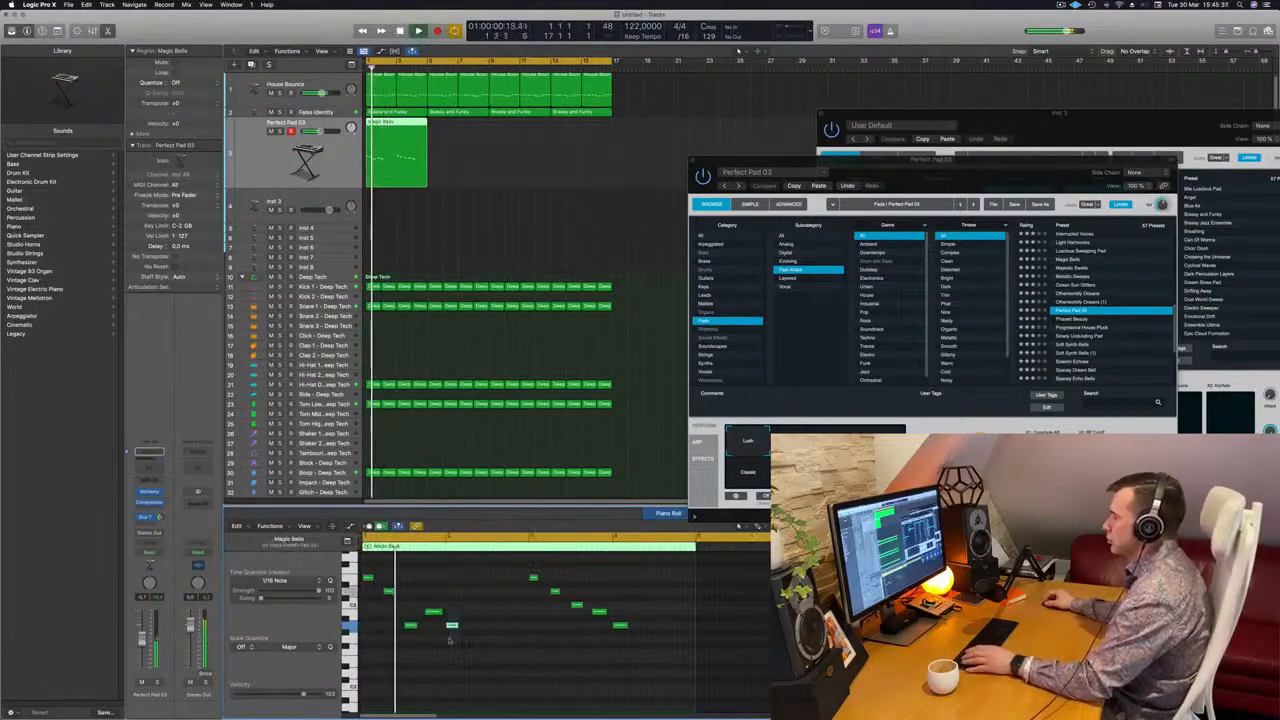
key(Return)
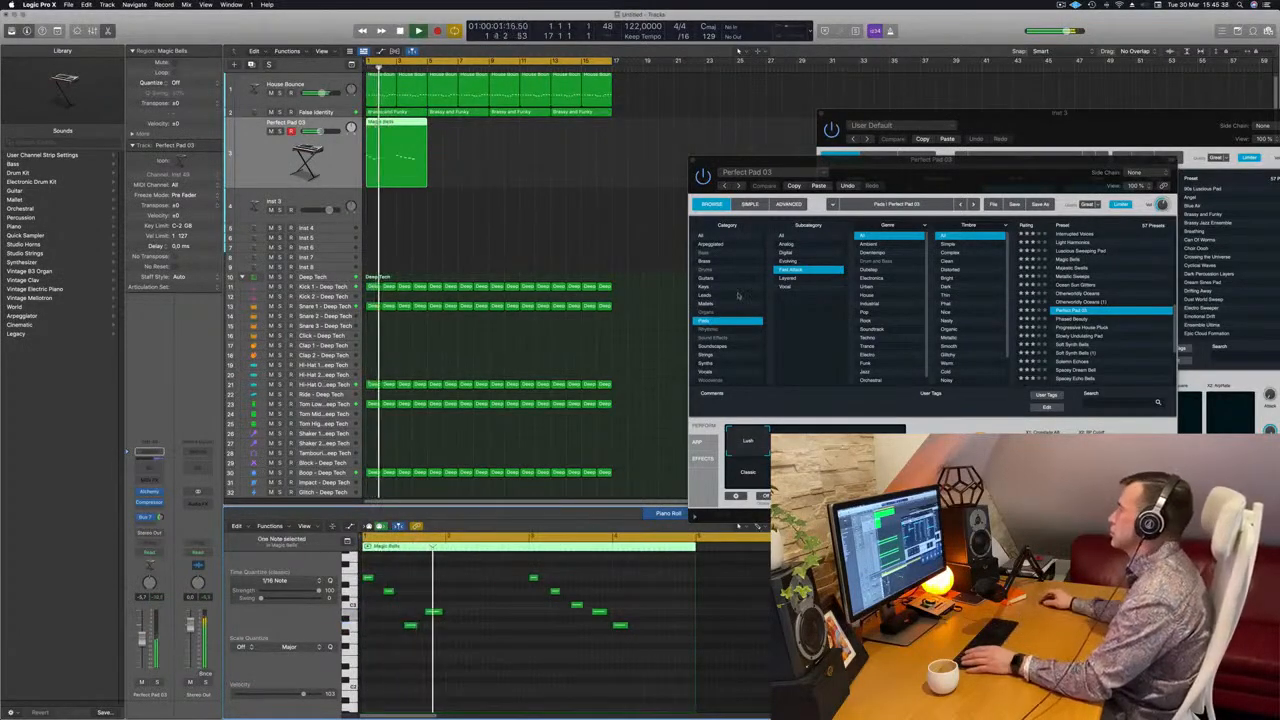
Switch Perfect Pad 03 to its Classic variation while the loop plays
drag(952, 181, 879, 207)
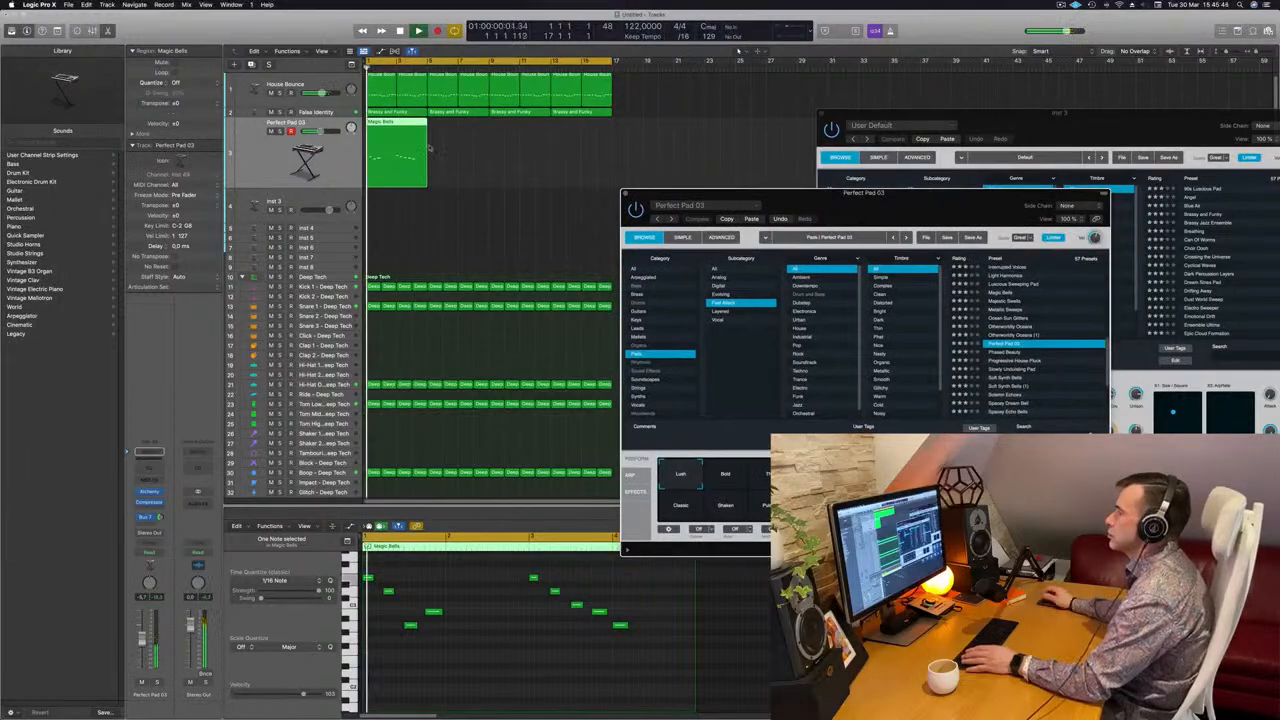
click(428, 180)
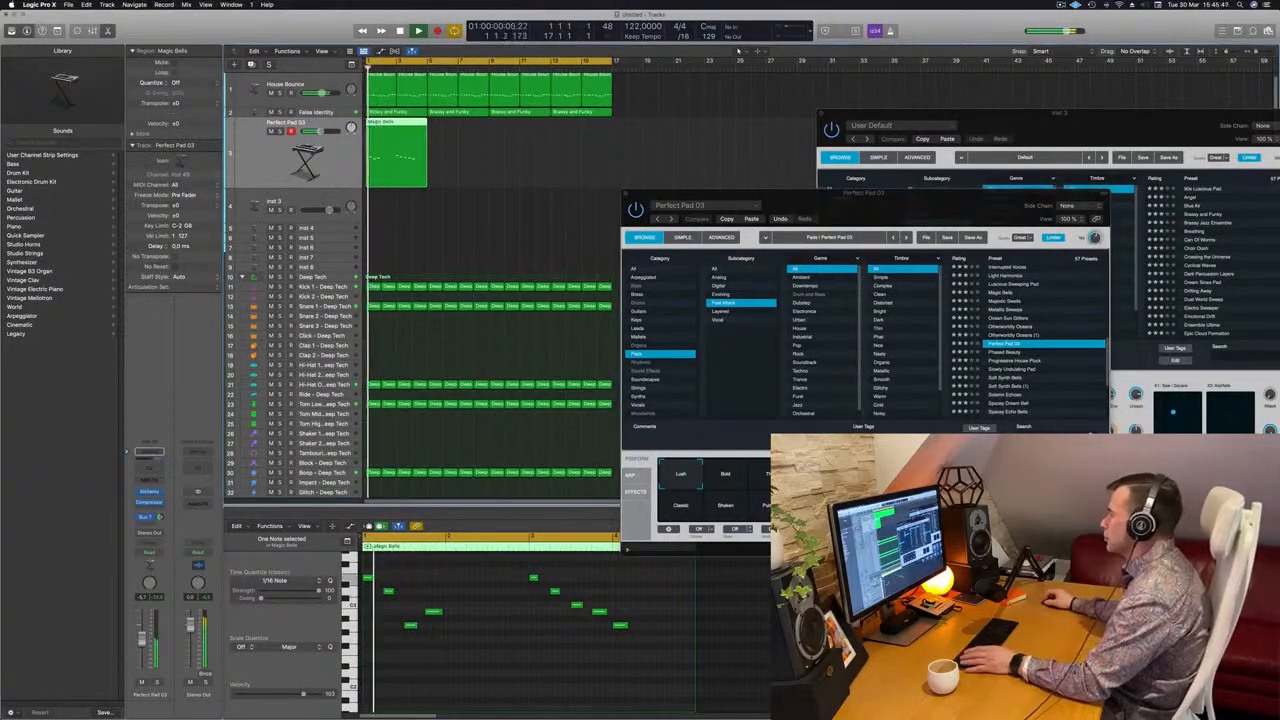
click(734, 487)
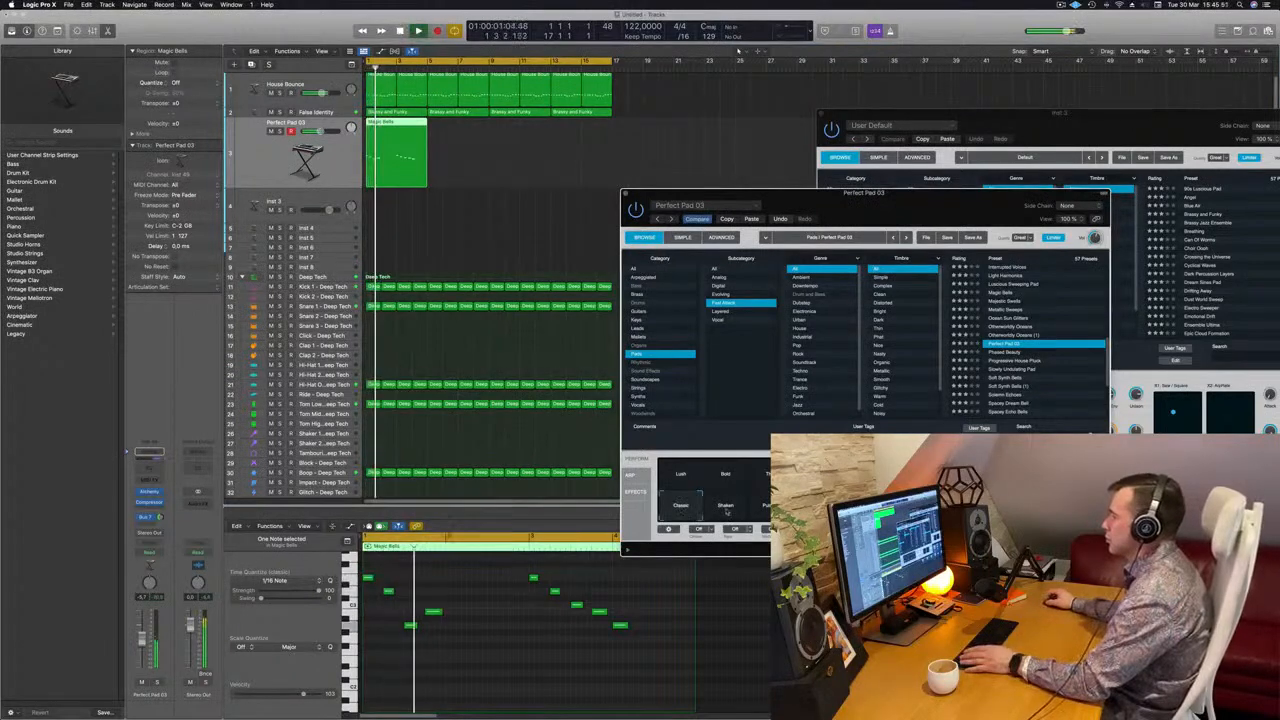
key(space)
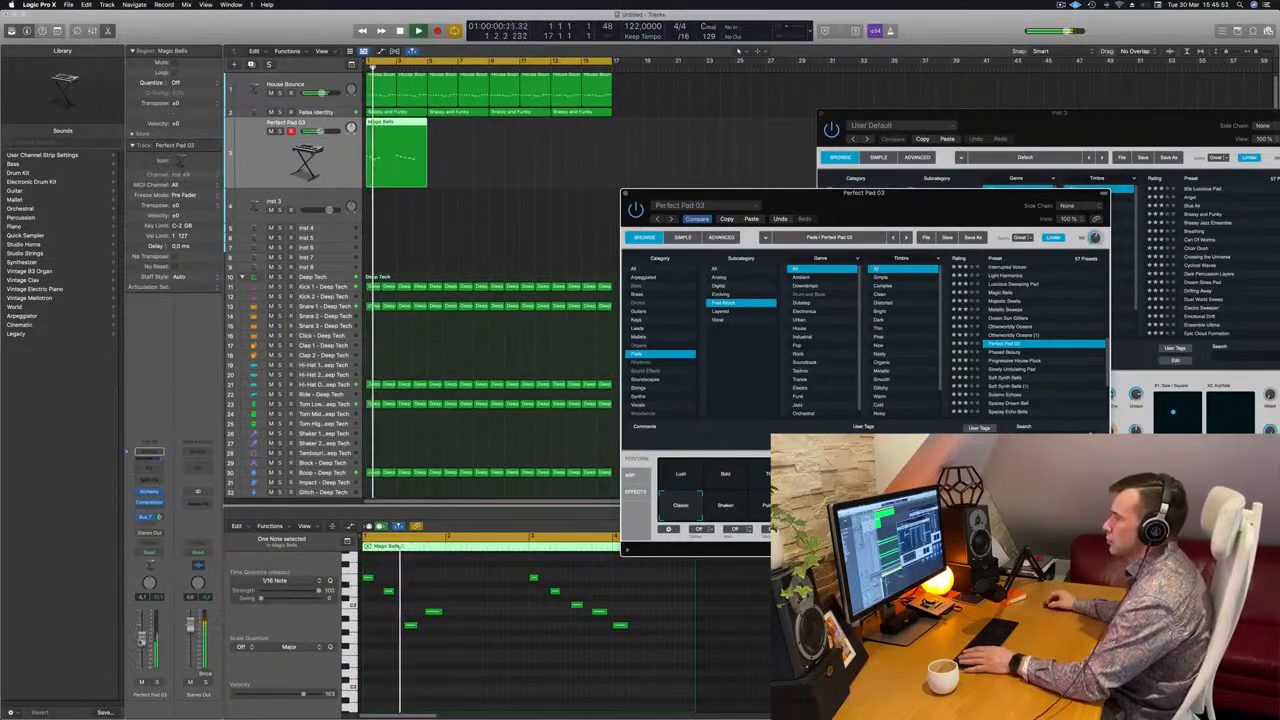
Add a Channel EQ to the Perfect Pad 03 track with a low cut at 350 Hz and 12 dB/Oct
click(163, 471)
key(space)
key(space)
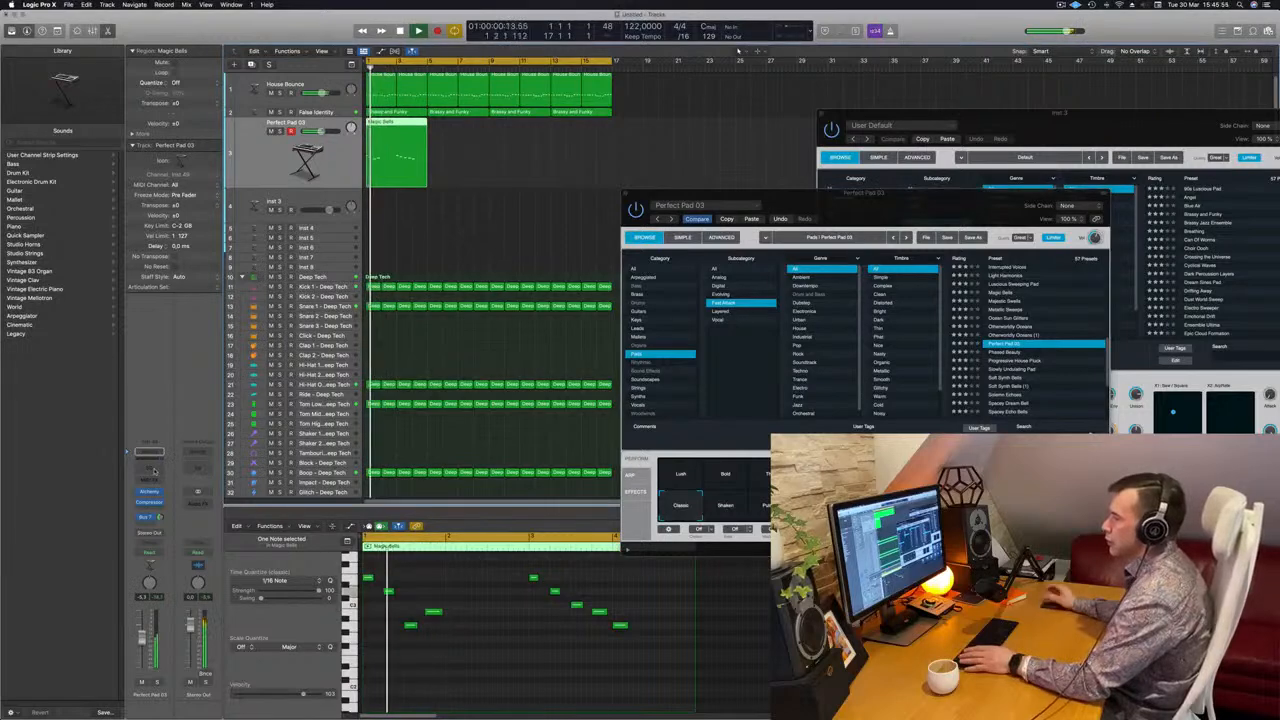
click(149, 452)
drag(623, 228, 746, 197)
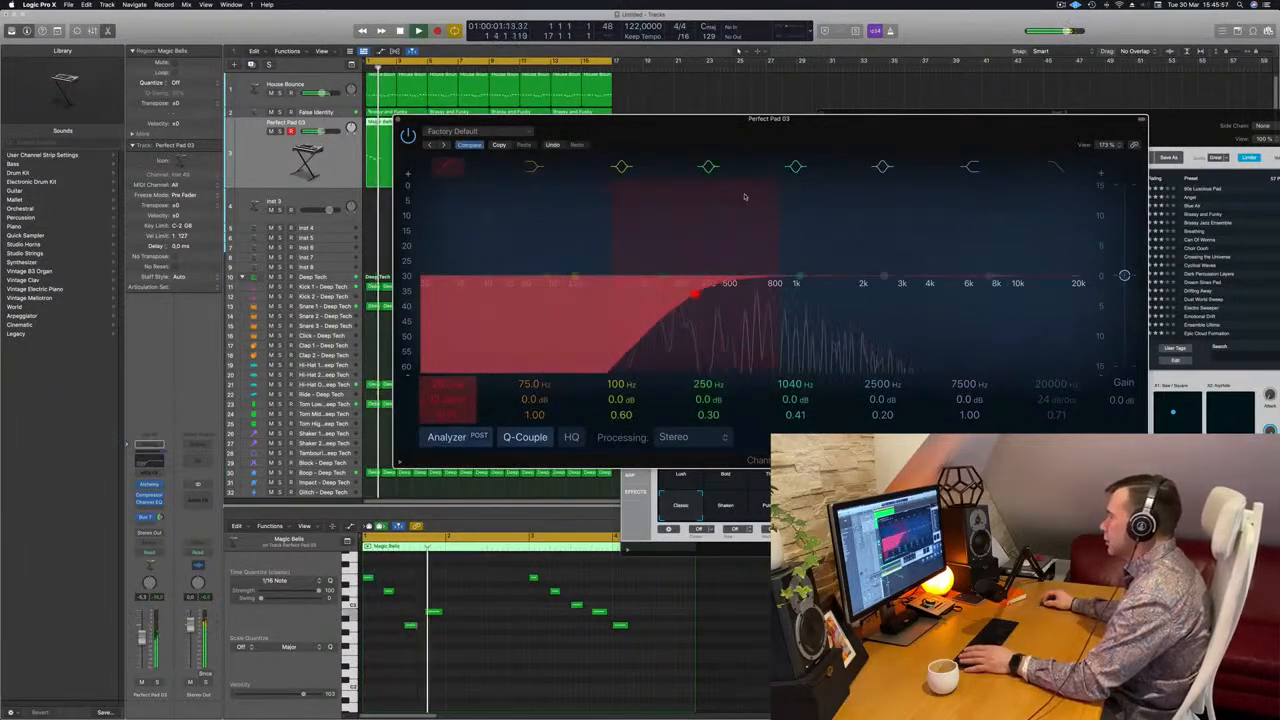
Adjust the Perfect Pad 03 track's Bus 7 send level while listening to the loop
click(155, 517)
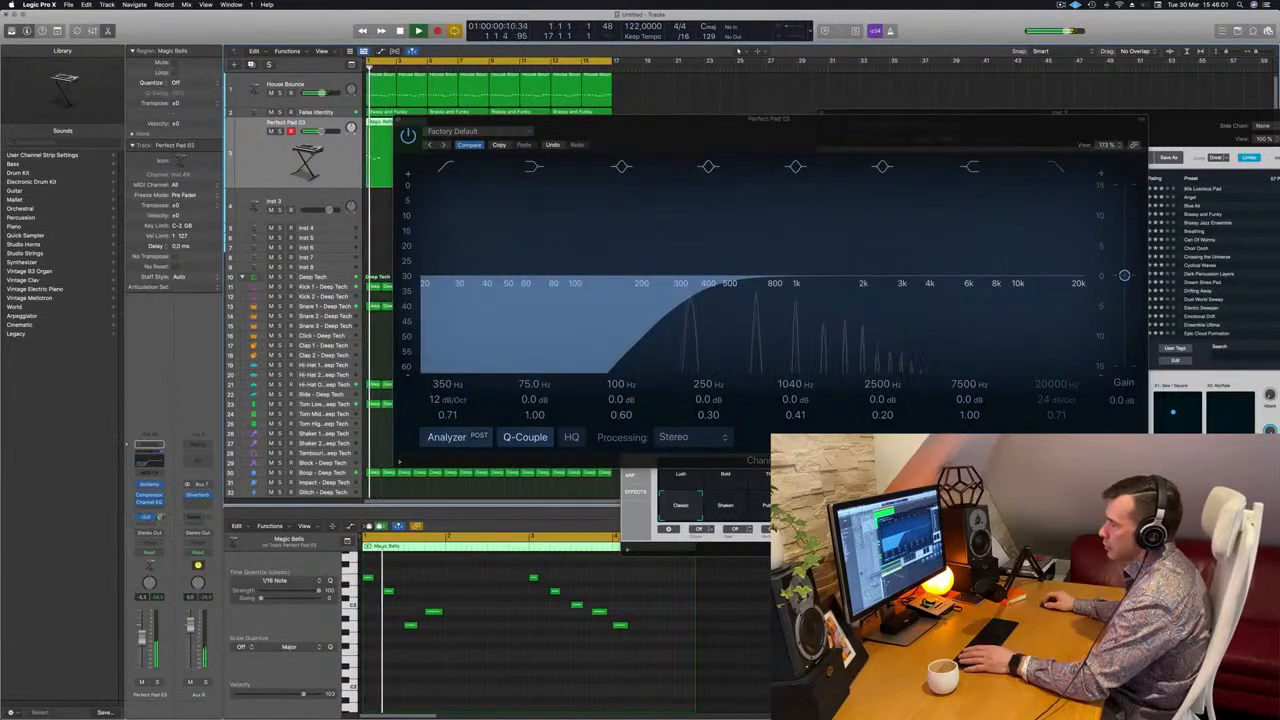
key(space)
key(space)
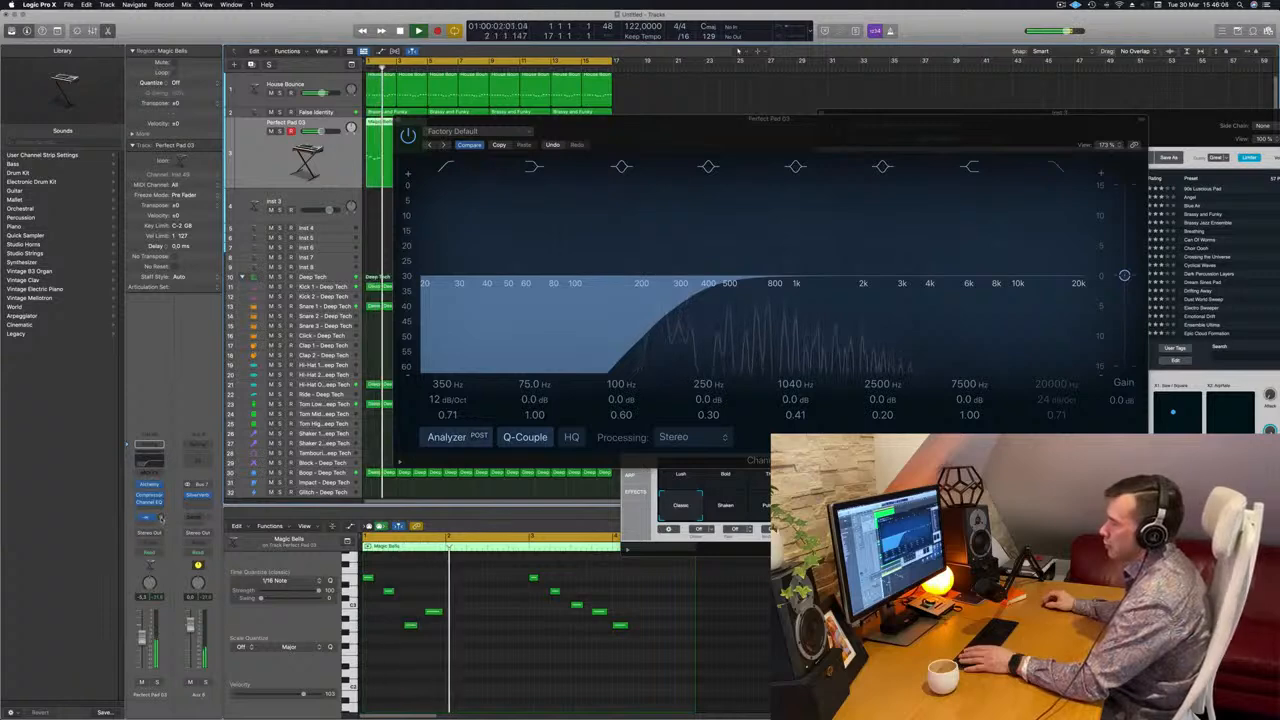
Close the Channel EQ window and copy the melody region to bar 5
drag(598, 131, 731, 153)
click(531, 141)
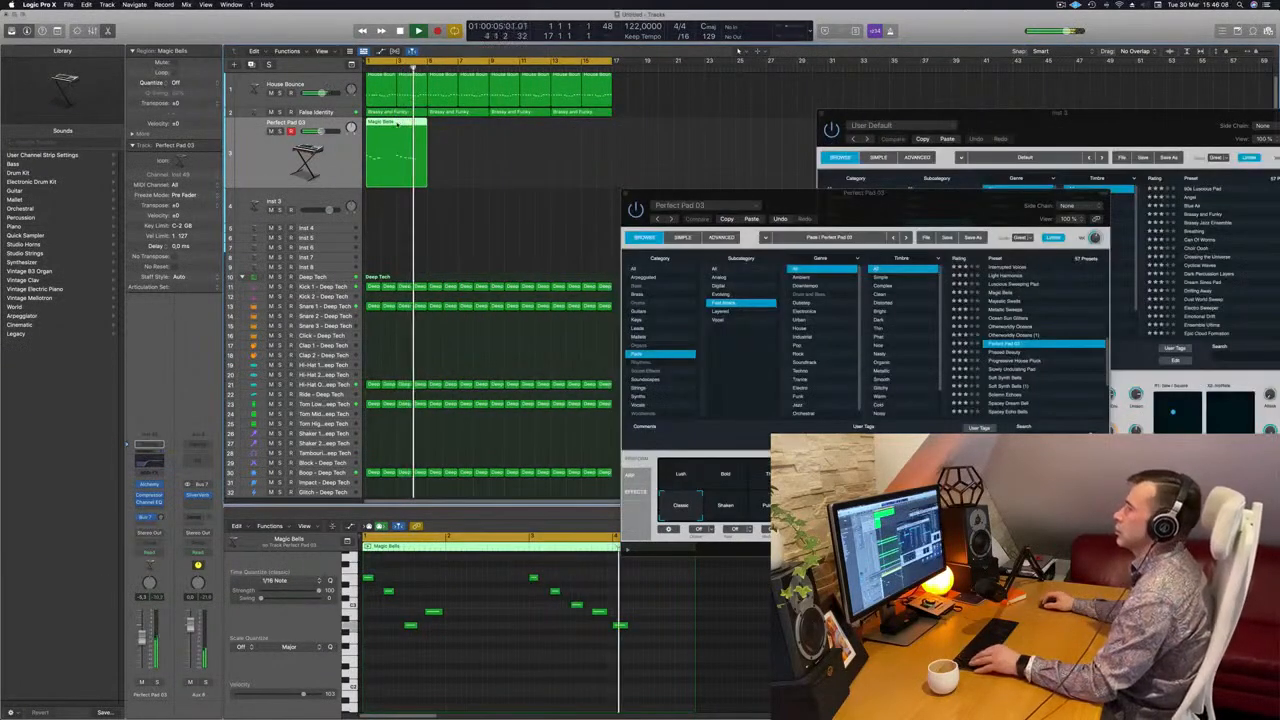
drag(400, 130, 465, 132)
key(space)
Try the first melody region without its last note and undo the deletion
click(410, 165)
key(space)
click(620, 625)
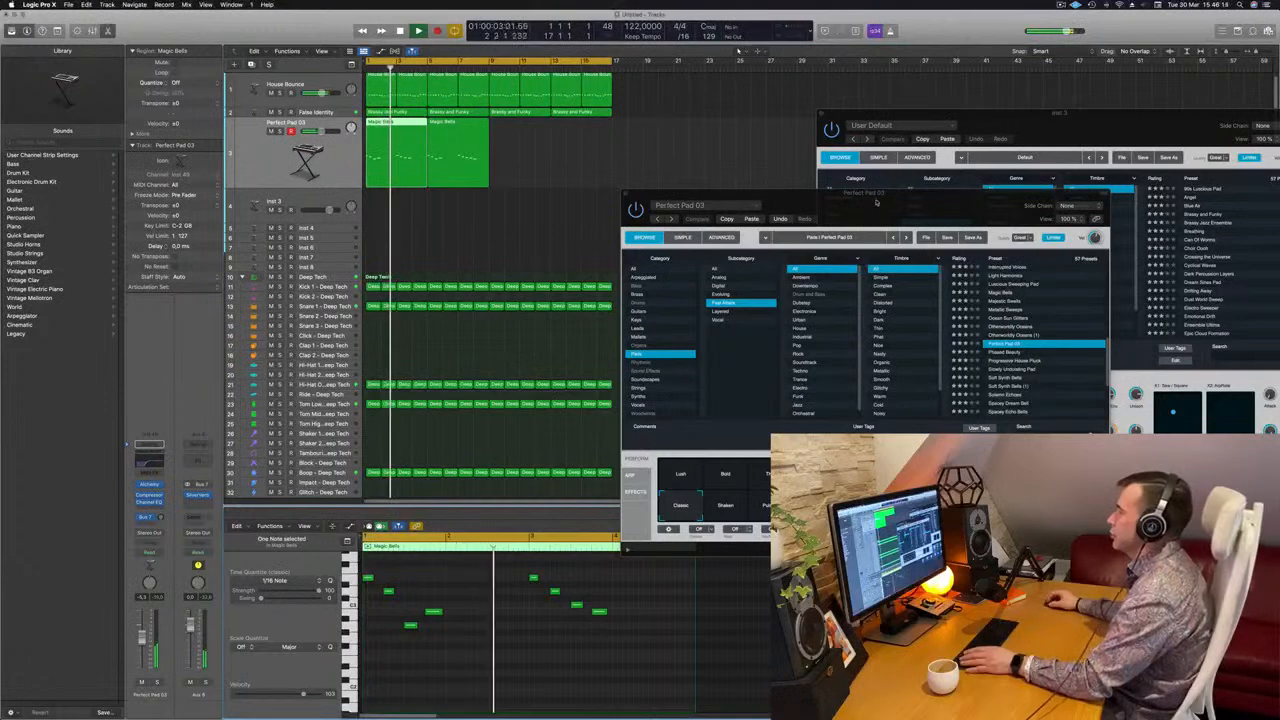
drag(876, 203, 938, 187)
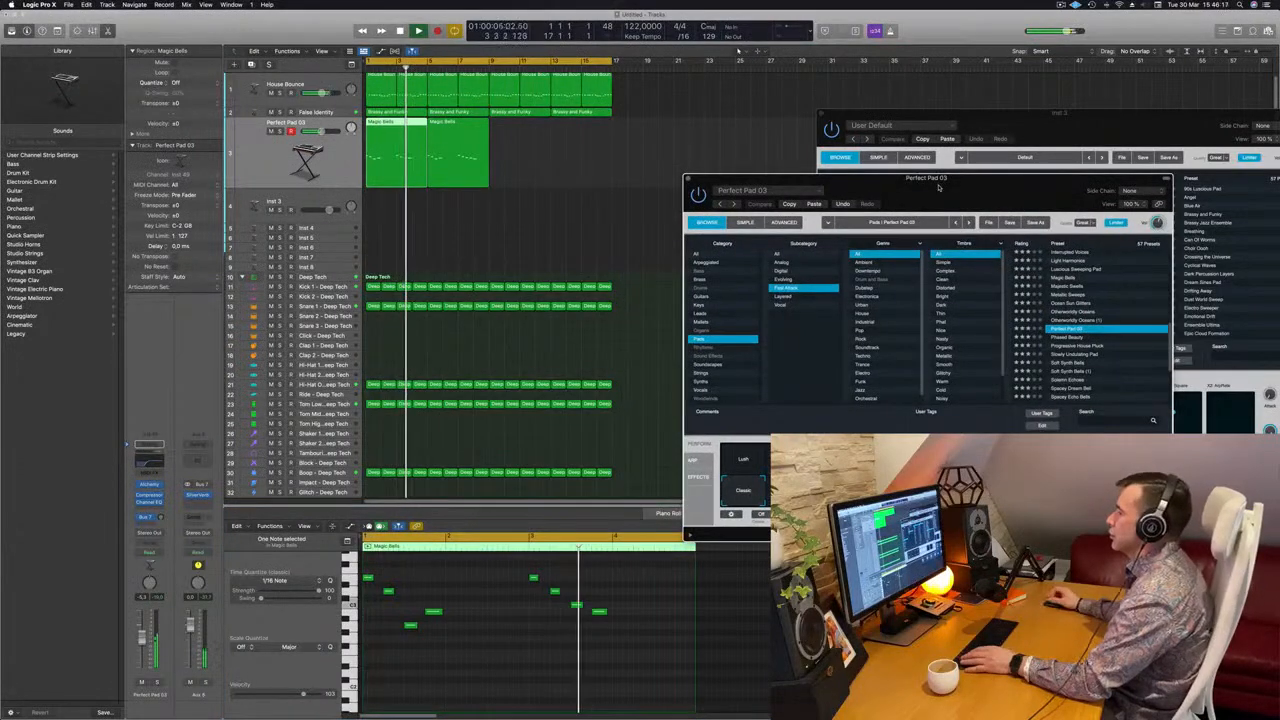
key(space)
key(space)
key(super+z)
Try placing the first melody region's last note slightly later in bar 4, listen and move it back to the bar's start
click(529, 169)
click(479, 149)
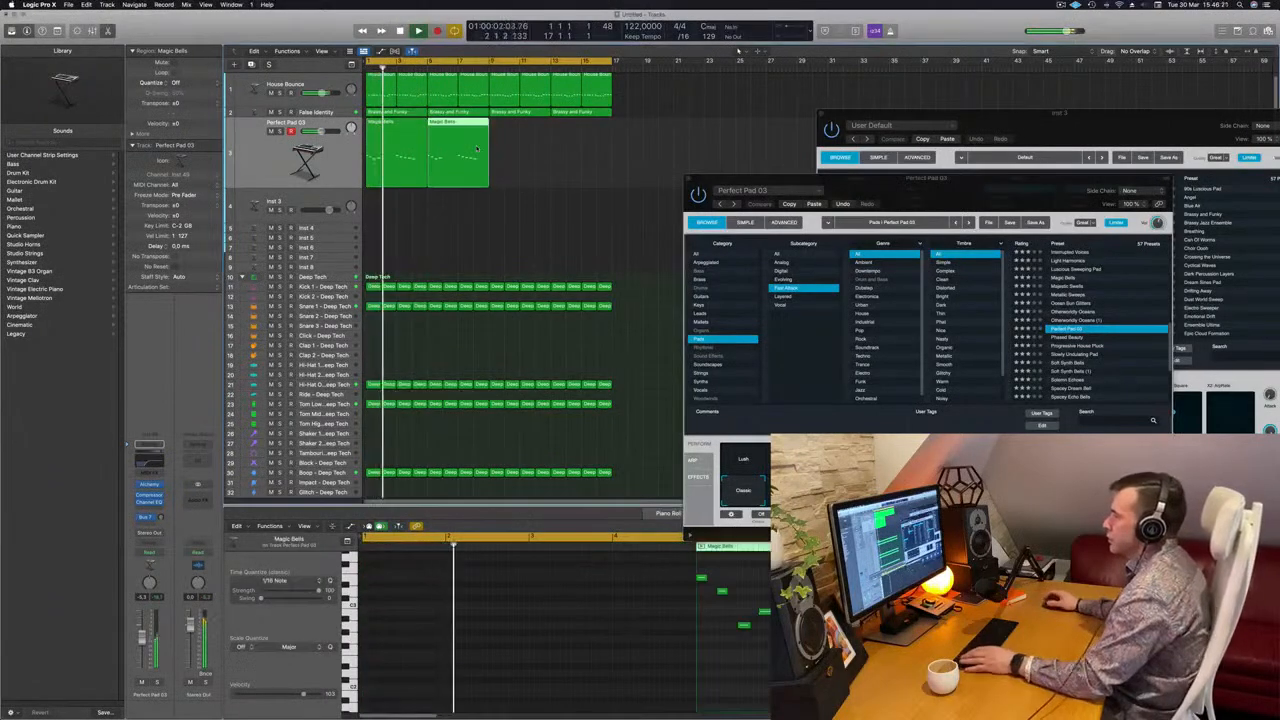
drag(914, 185, 869, 190)
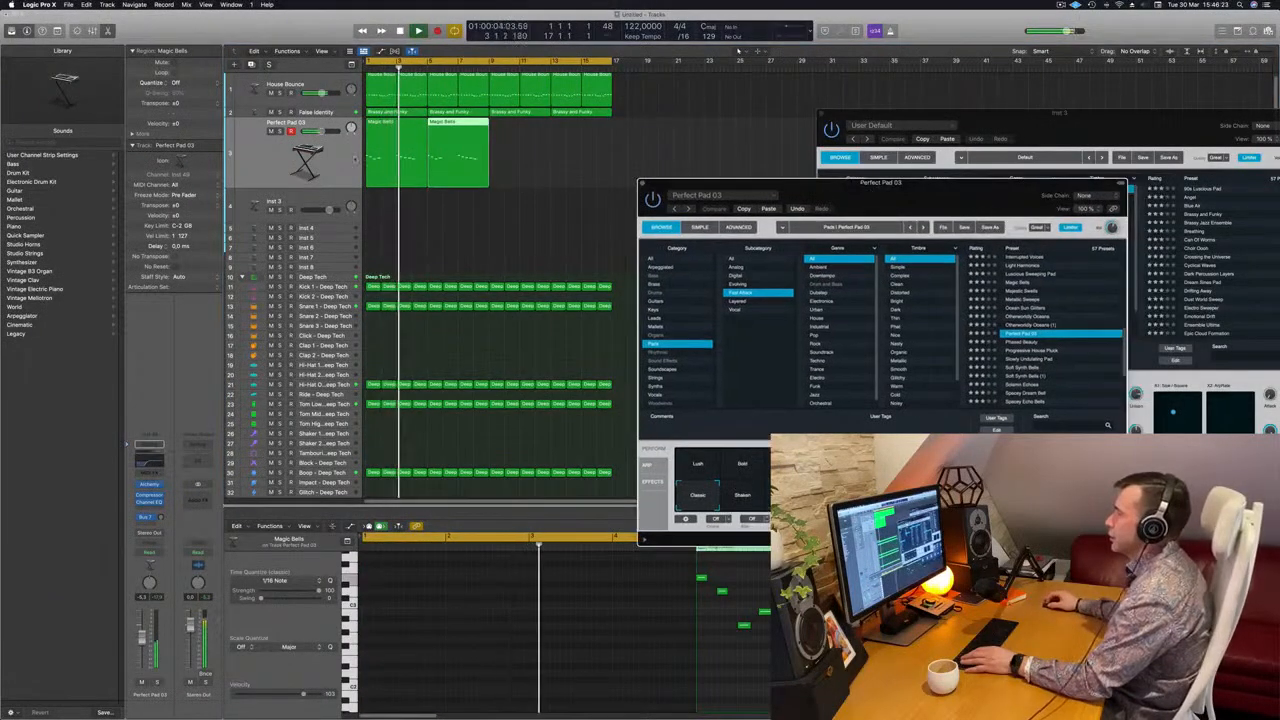
click(412, 158)
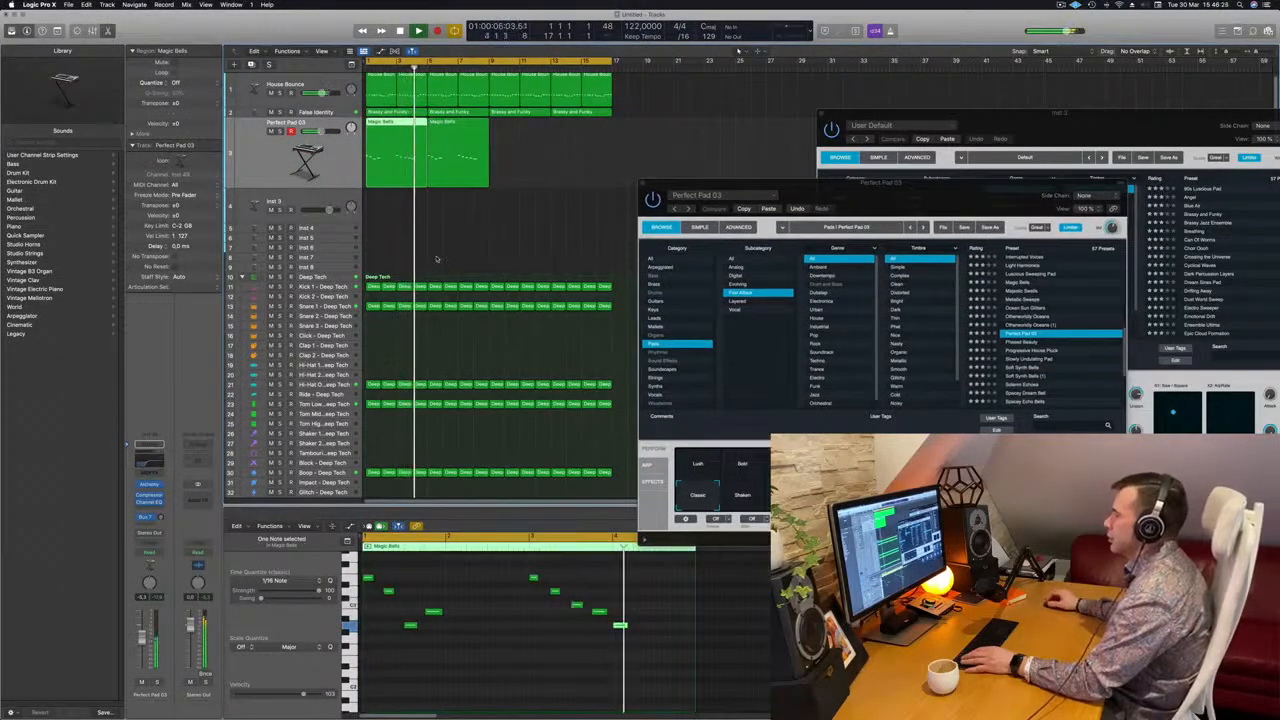
click(620, 633)
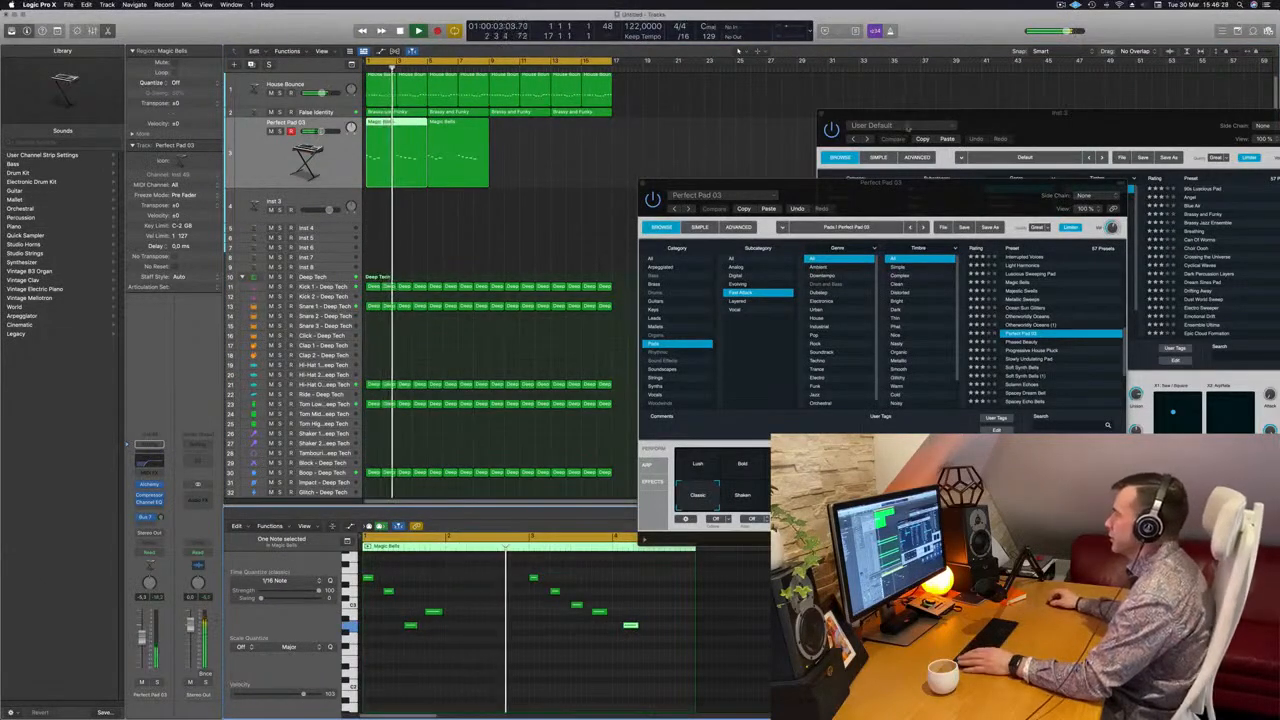
drag(924, 185, 942, 177)
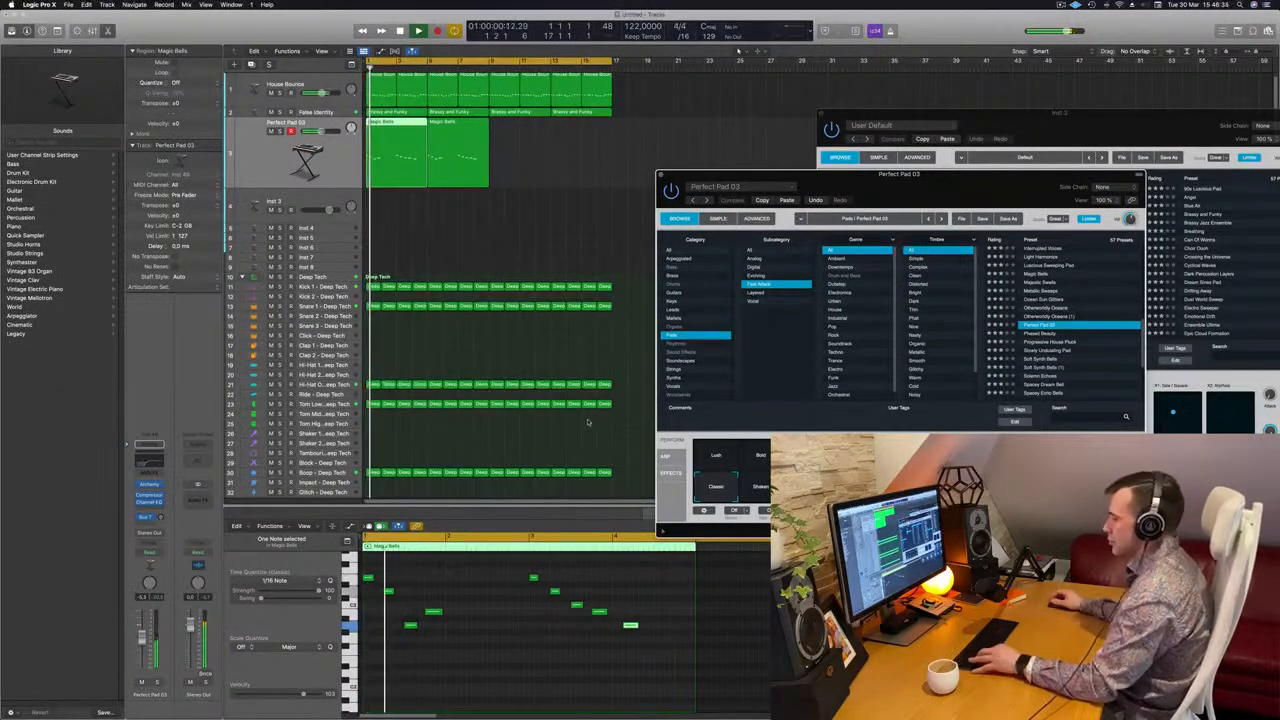
drag(818, 196, 926, 188)
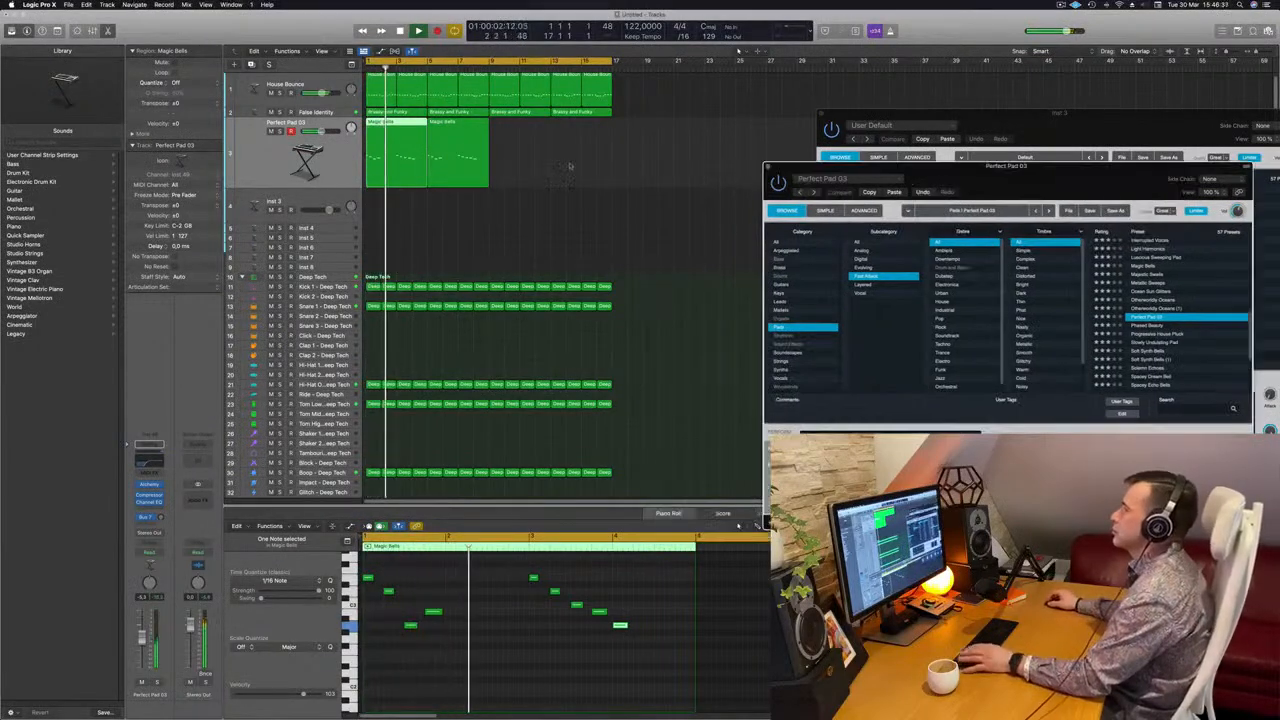
Copy the two Magic Bells melody regions to bar 9 to fill the 16-bar loop
drag(393, 123, 517, 132)
scroll(518, 233, down, 4)
scroll(519, 222, up, 2)
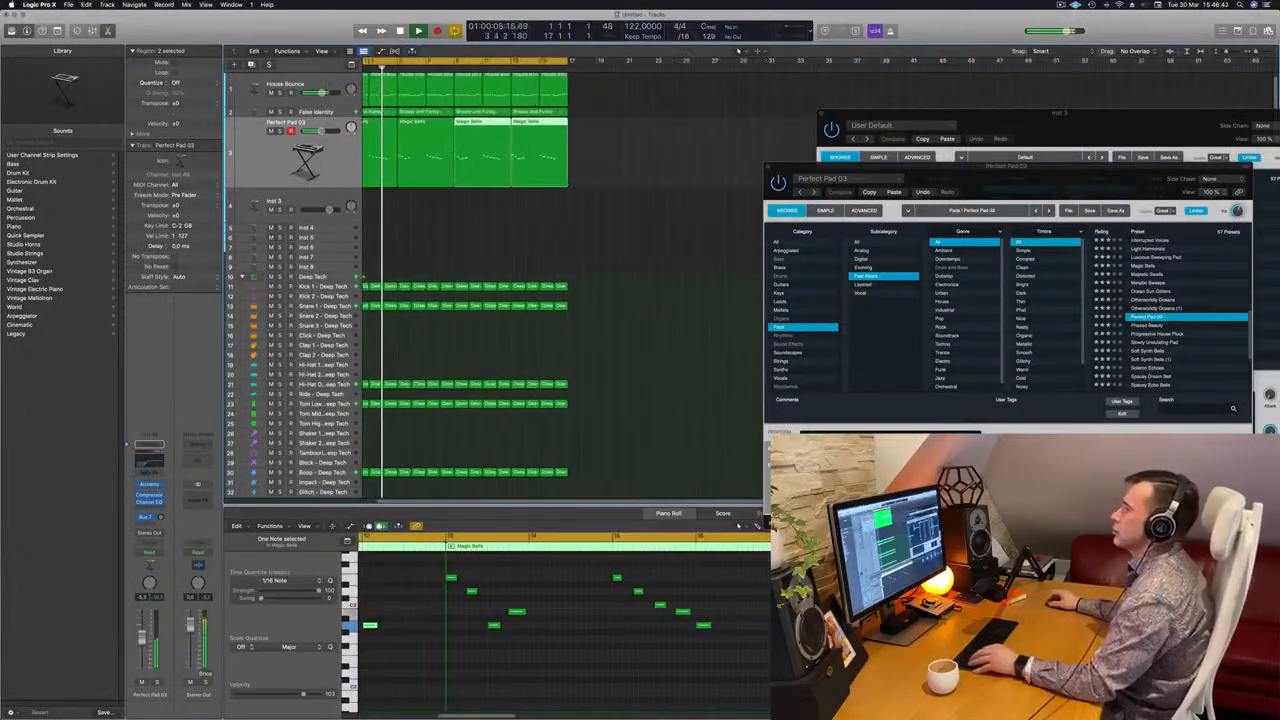
scroll(560, 225, up, 1)
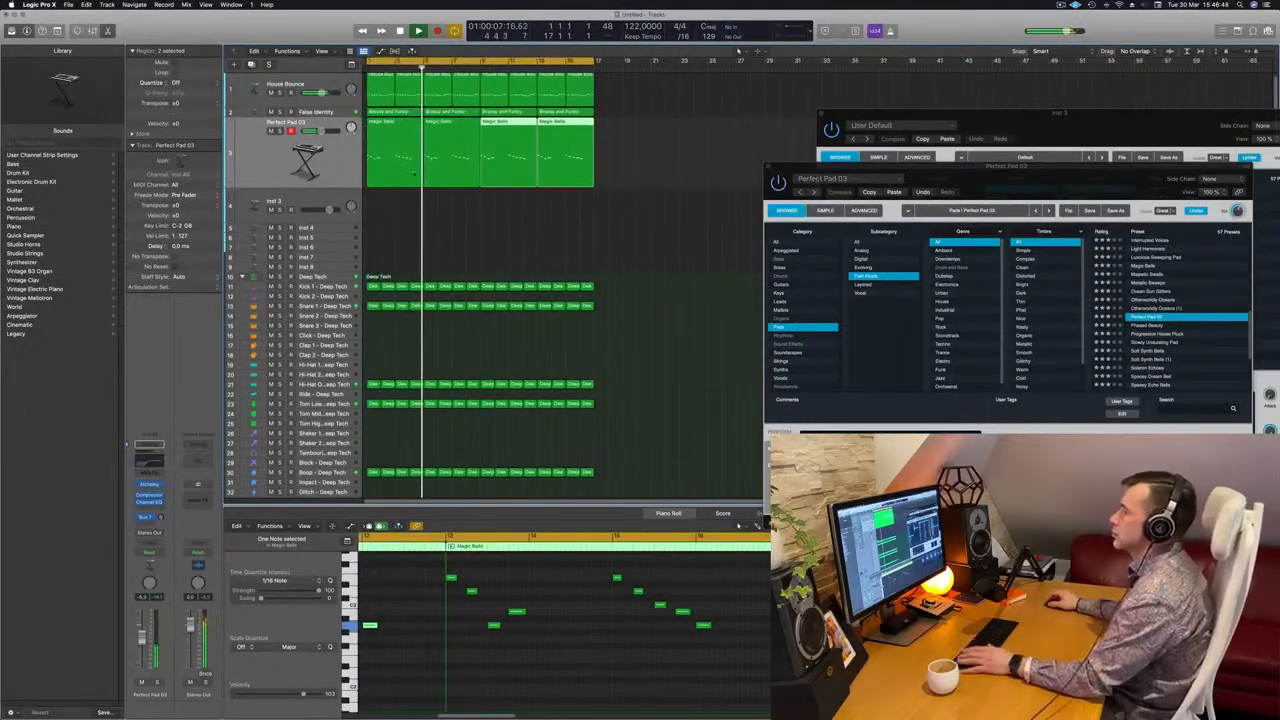
Play the loop from the start and switch Perfect Pad 03 to its Warm variation
key(Return)
drag(965, 175, 667, 190)
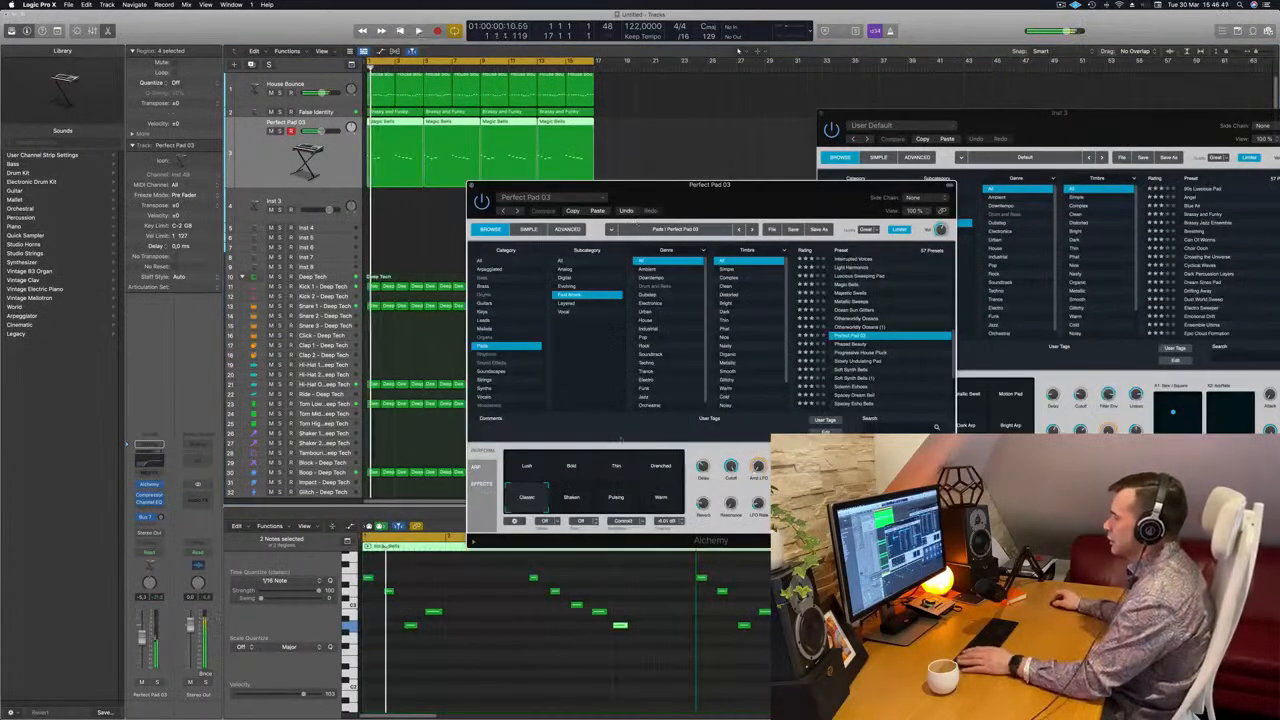
click(659, 500)
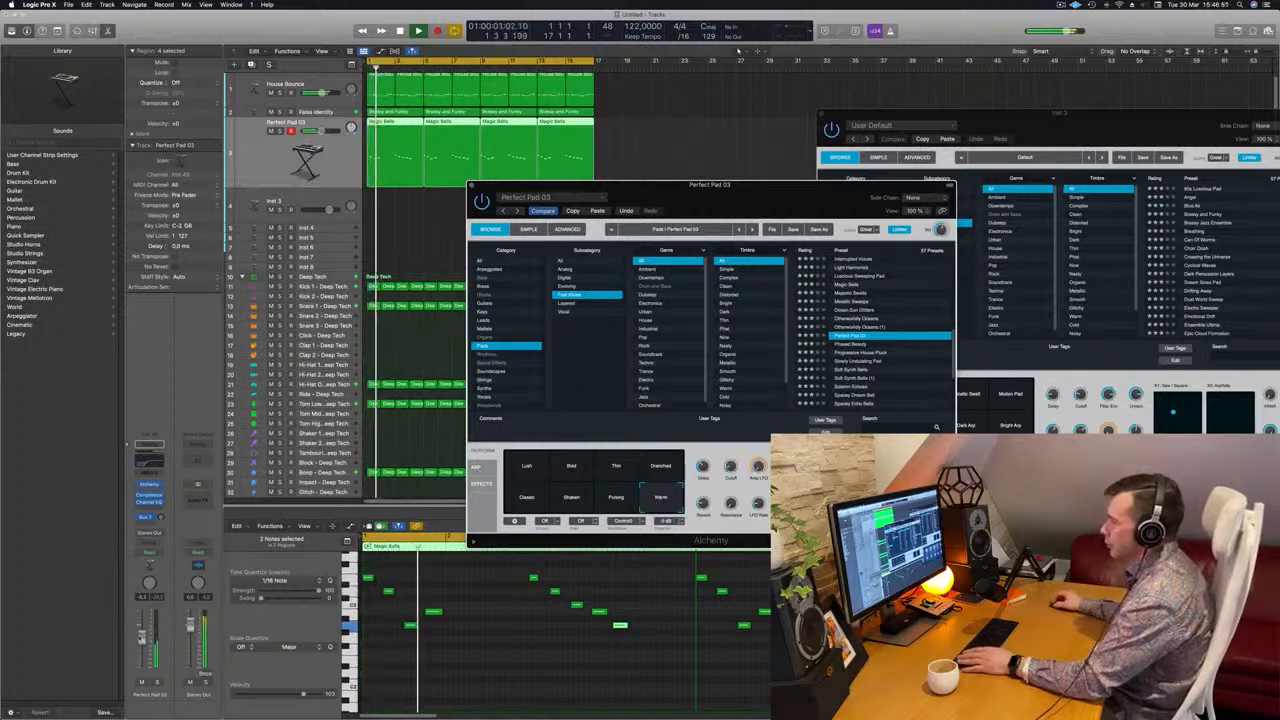
Raise the Perfect Pad 03 volume fader and adjust the patch's Cutoff
drag(141, 637, 141, 630)
key(Return)
key(Return)
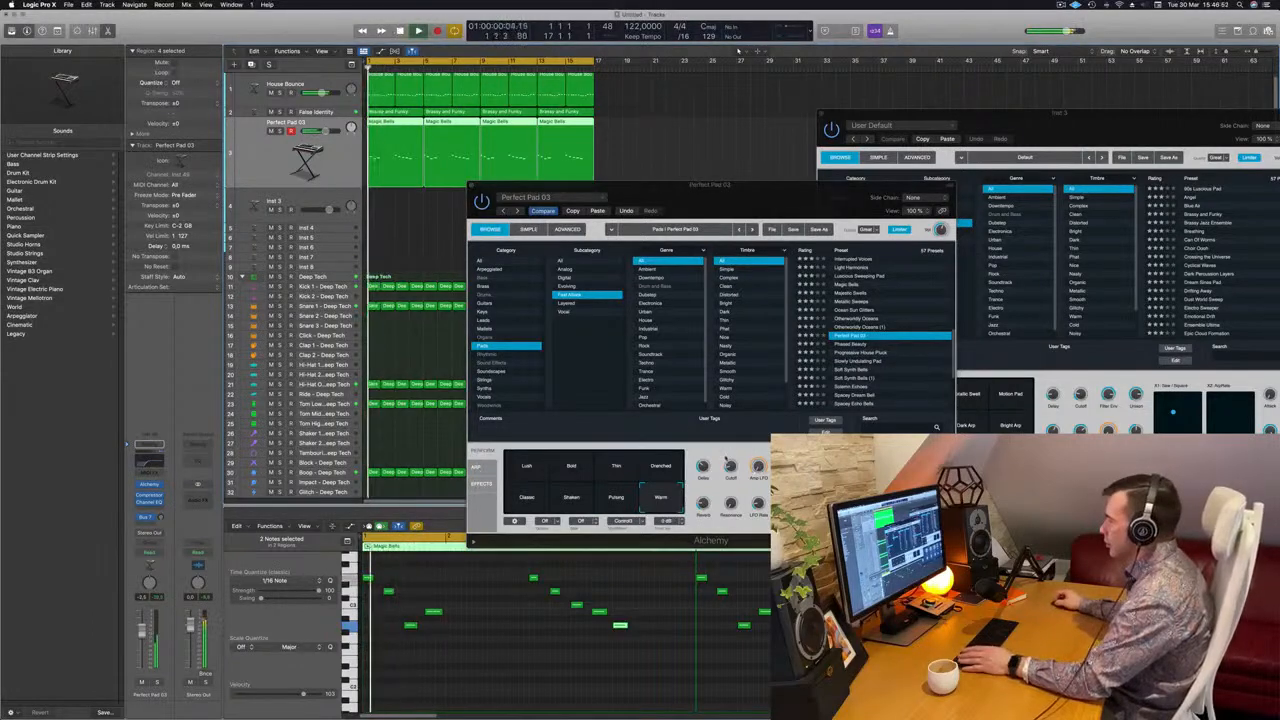
click(727, 458)
drag(735, 204, 748, 167)
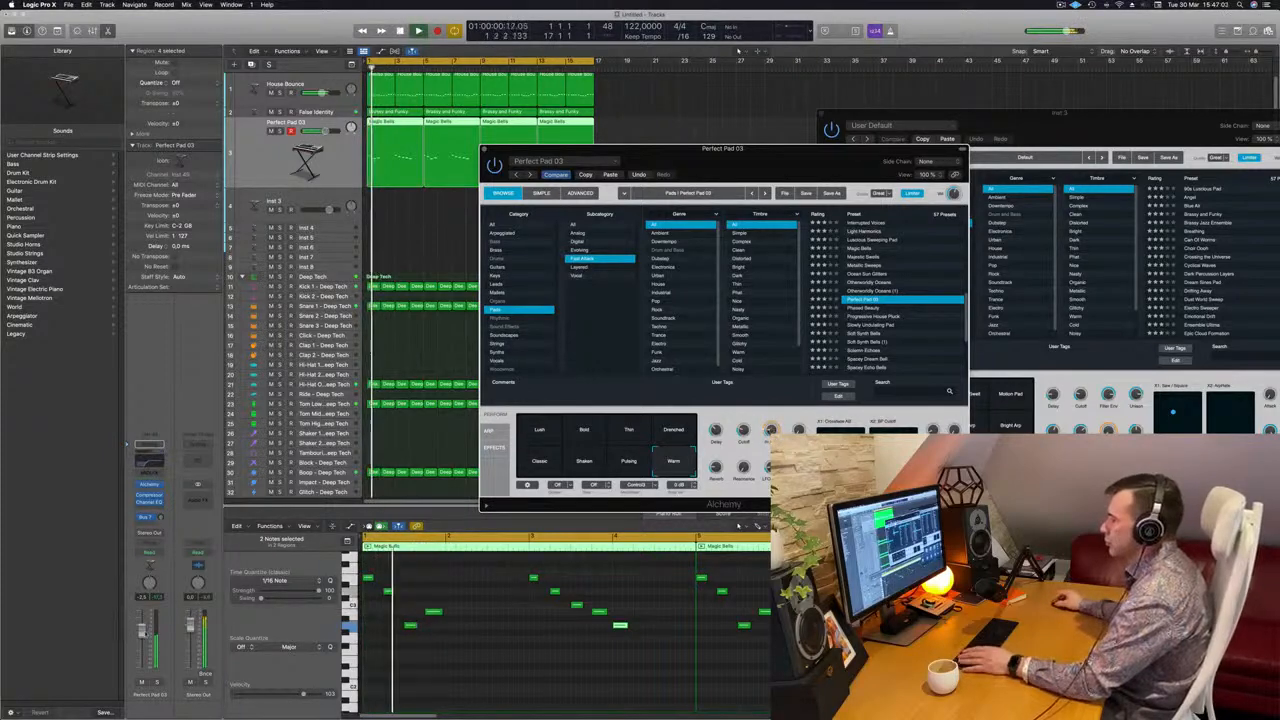
Mute the False Identity track and play the loop from the start
click(262, 167)
key(Return)
click(270, 112)
key(Return)
drag(717, 161, 777, 157)
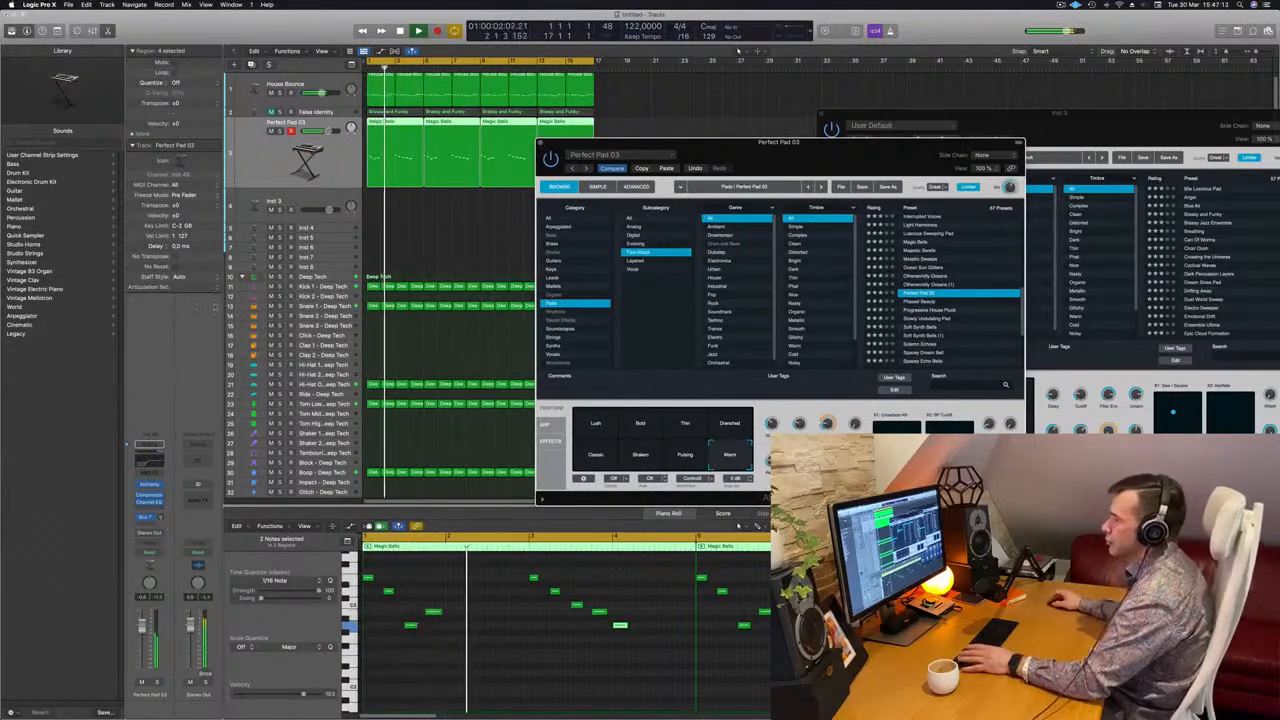
Show the Bus 7 aux channel fed by Perfect Pad 03 and restart the loop
click(146, 517)
key(Return)
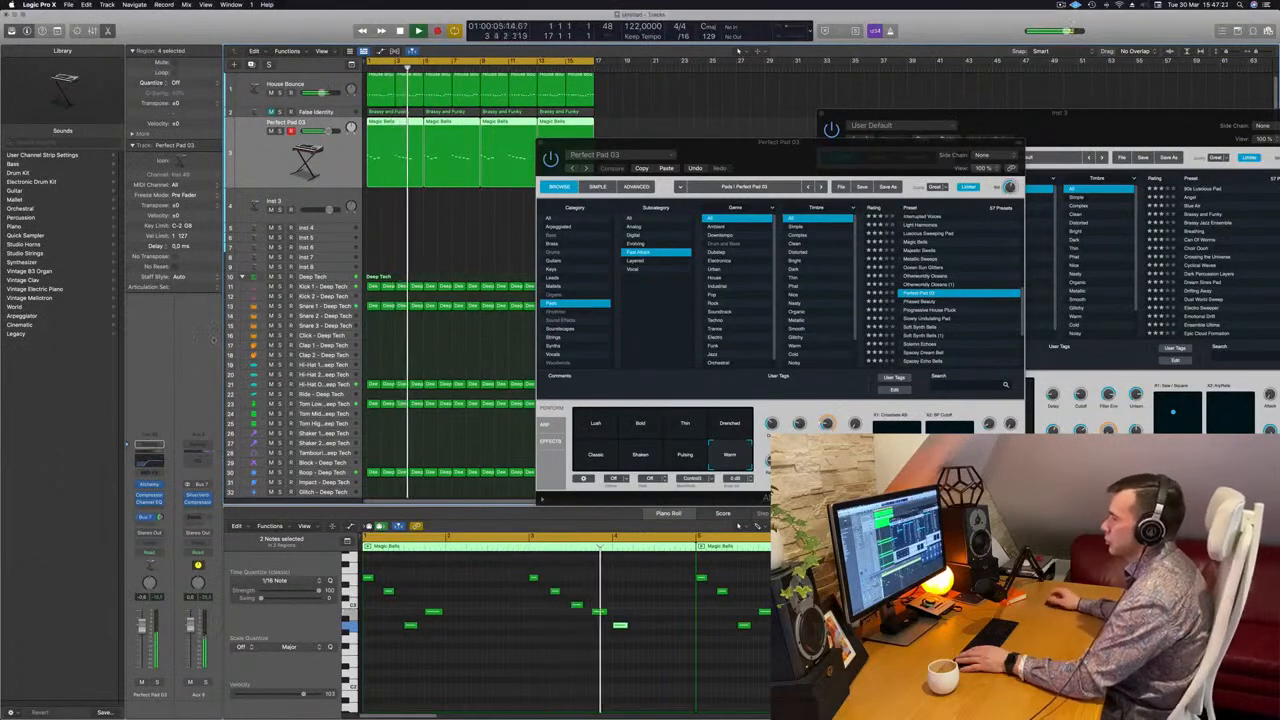
click(766, 186)
drag(771, 150, 847, 146)
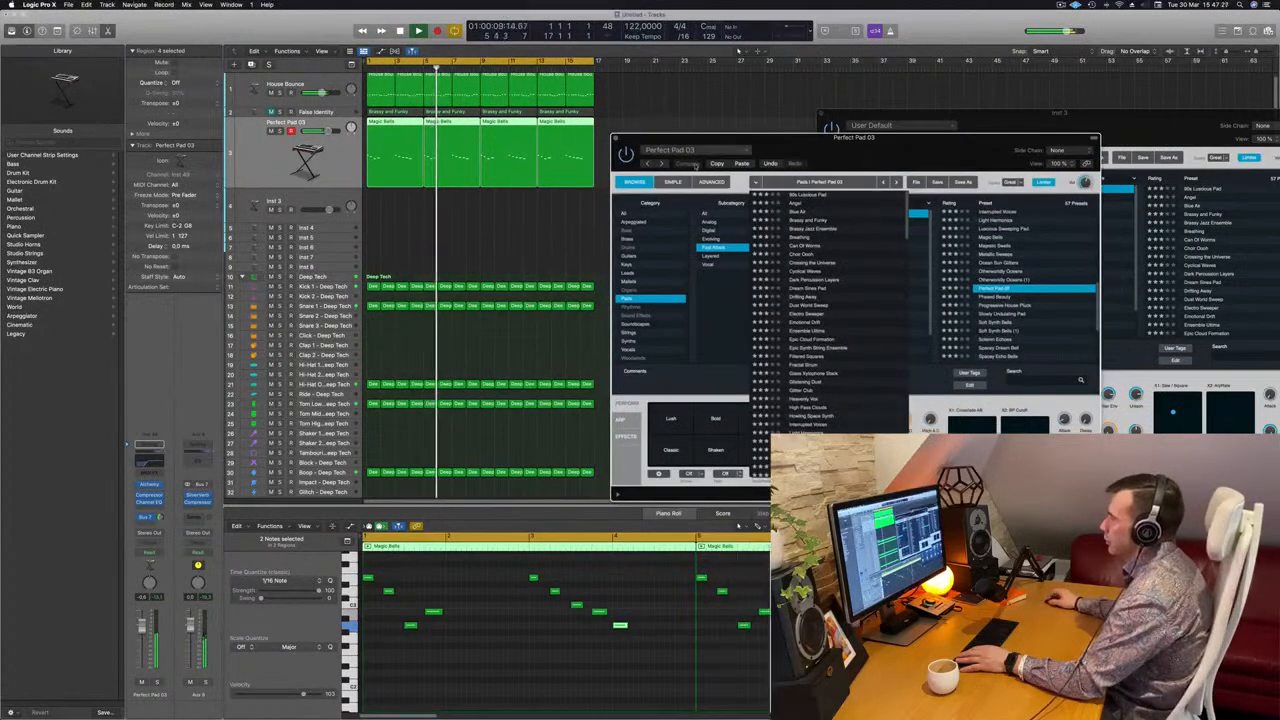
click(632, 482)
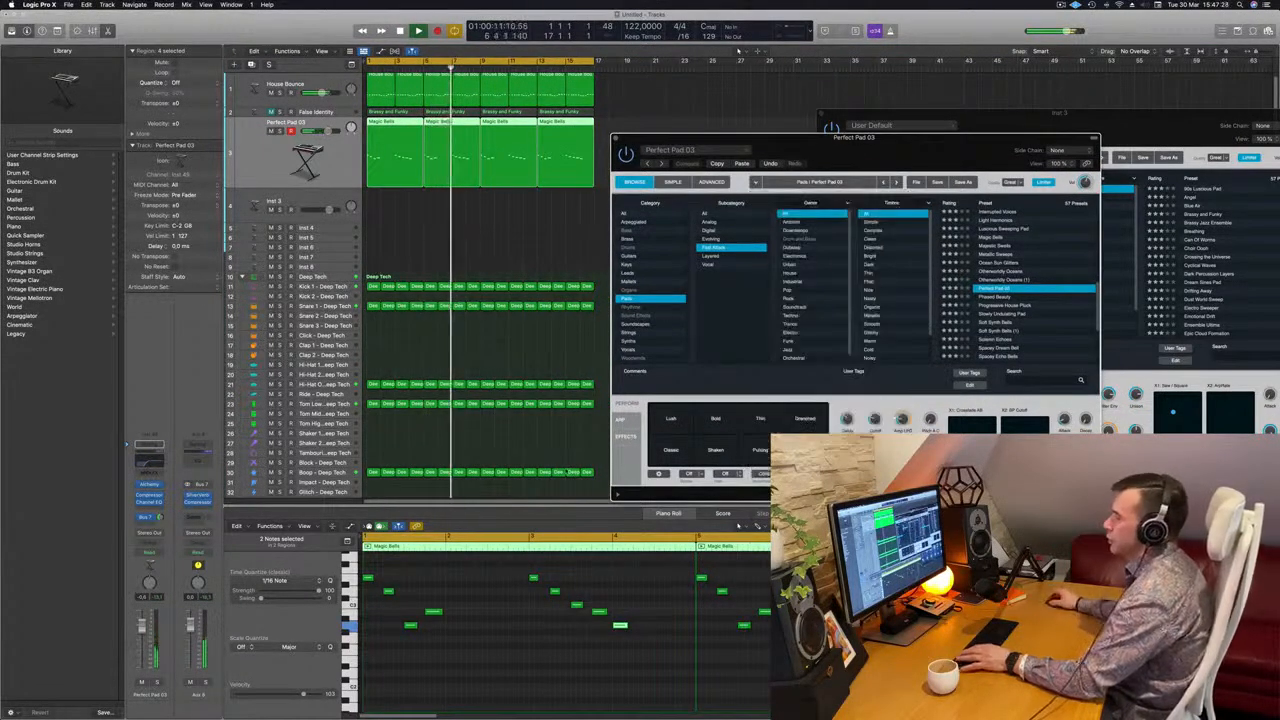
drag(925, 145, 834, 184)
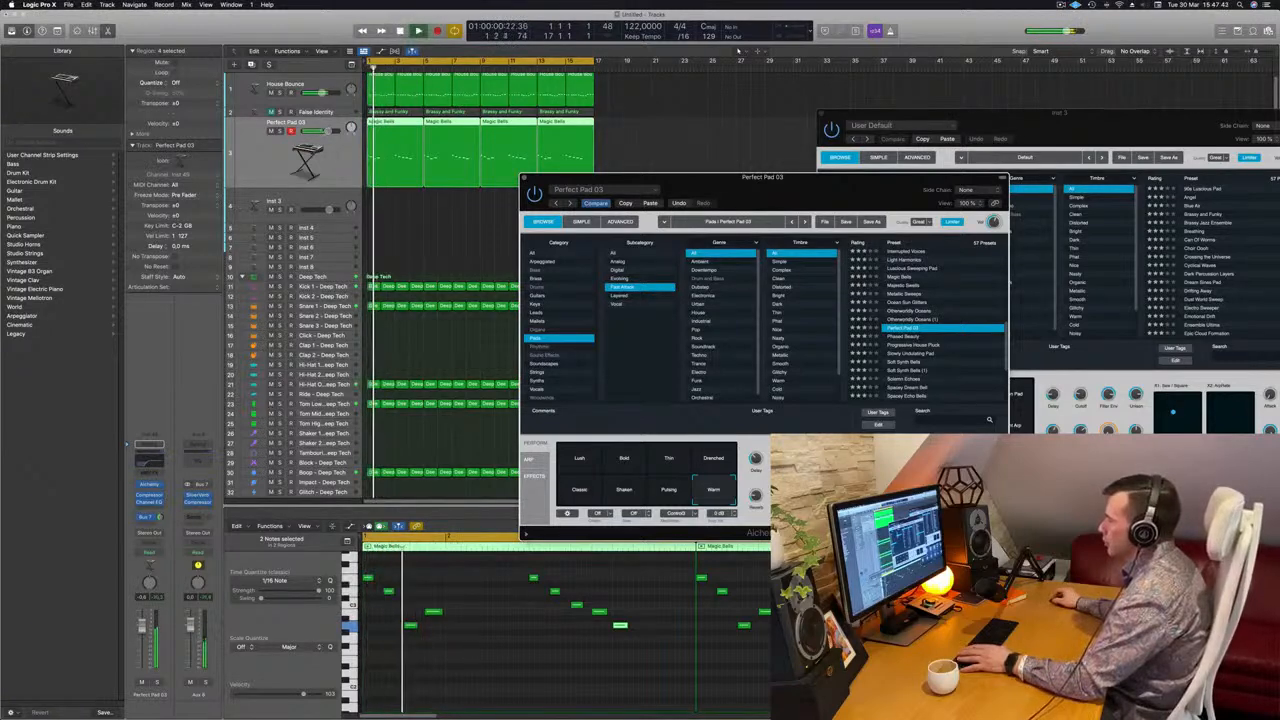
Audition the opening of the loop repeatedly with the Warm melody and the False Identity track muted
key(space)
key(space)
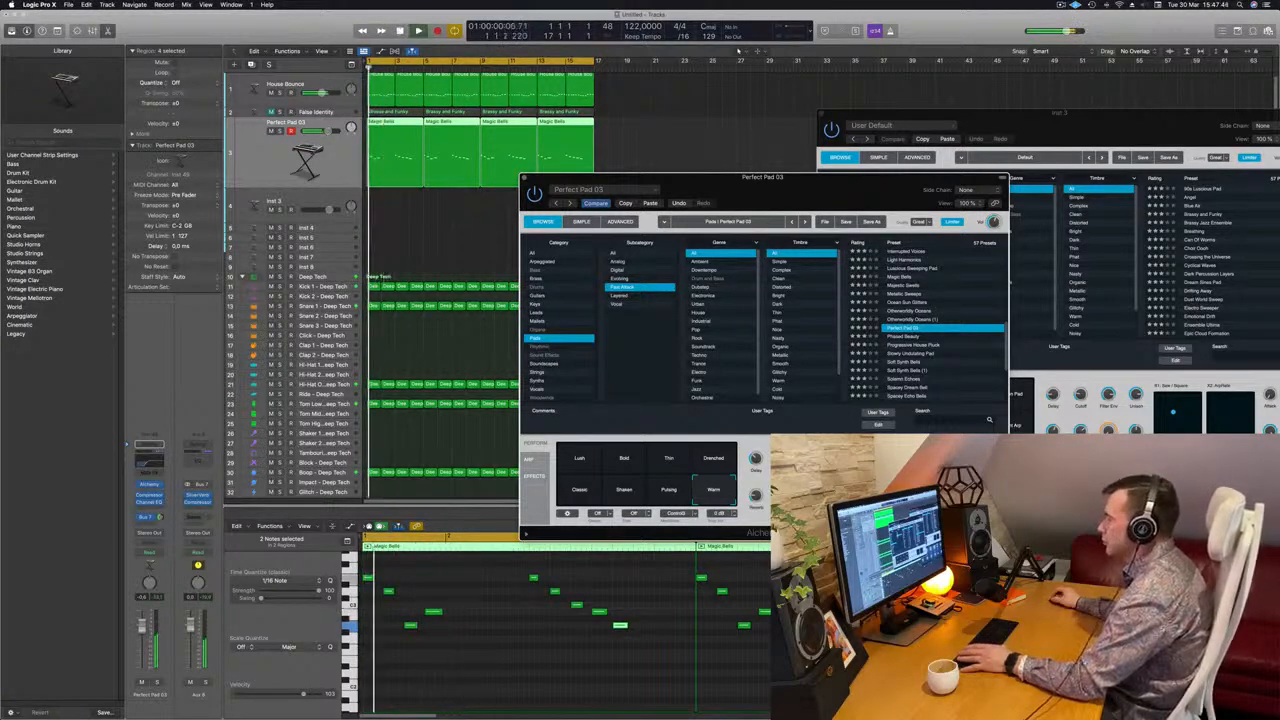
key(space)
key(space)
key(space)
key(space)
Replay the loop from the start and move the Perfect Pad 03 instrument window to uncover its performance knobs
key(space)
key(space)
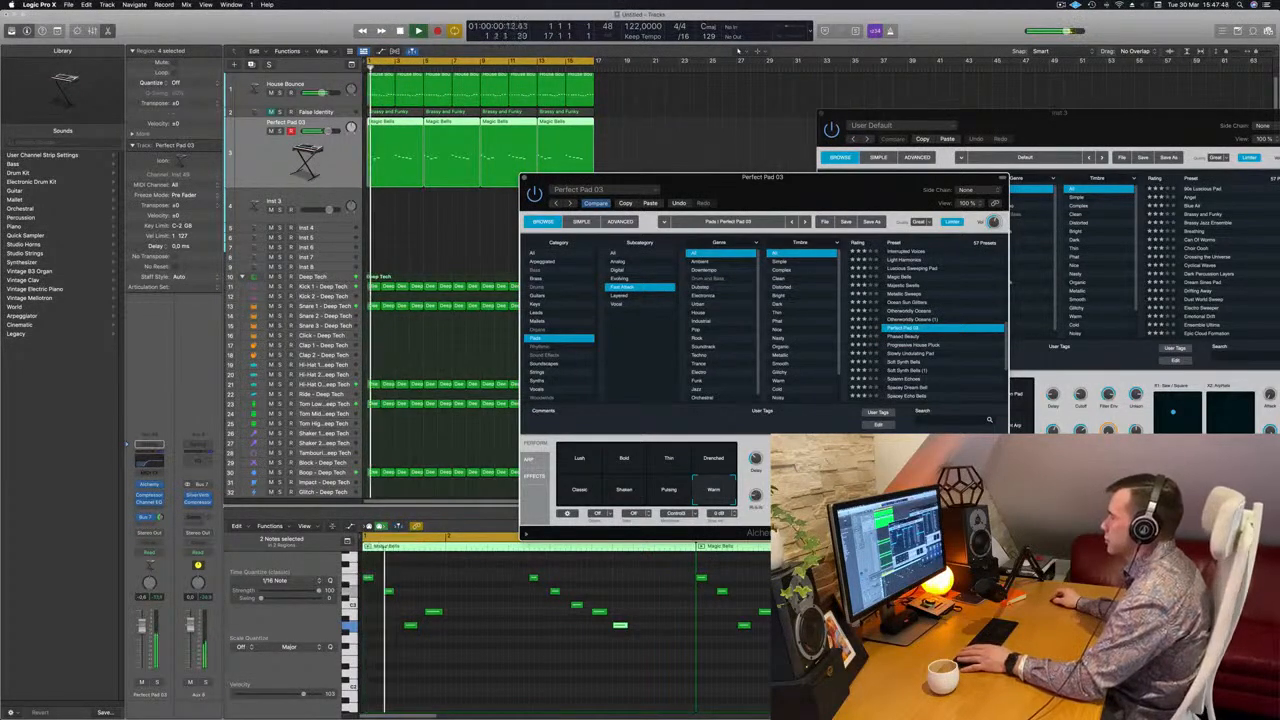
key(space)
key(space)
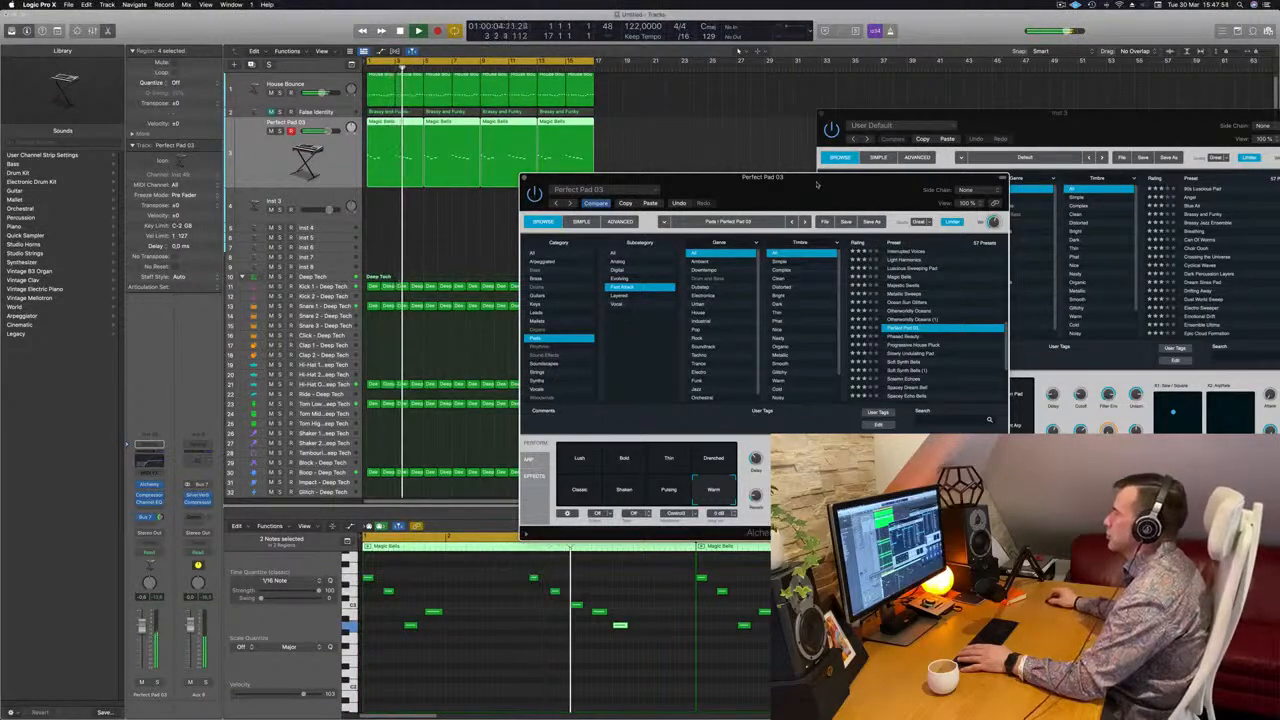
drag(816, 186, 841, 151)
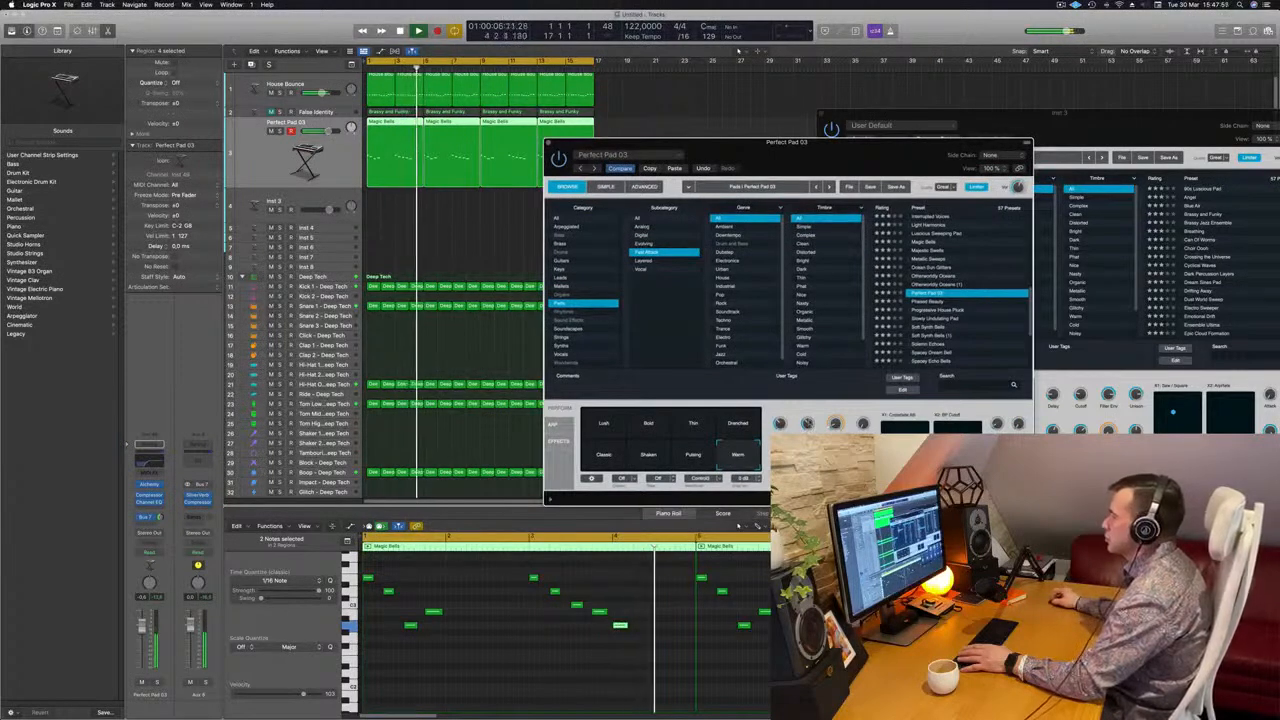
Replay the loop's first bars several times to judge the sound of the Perfect Pad 03 melody against the drums and bass
key(space)
key(space)
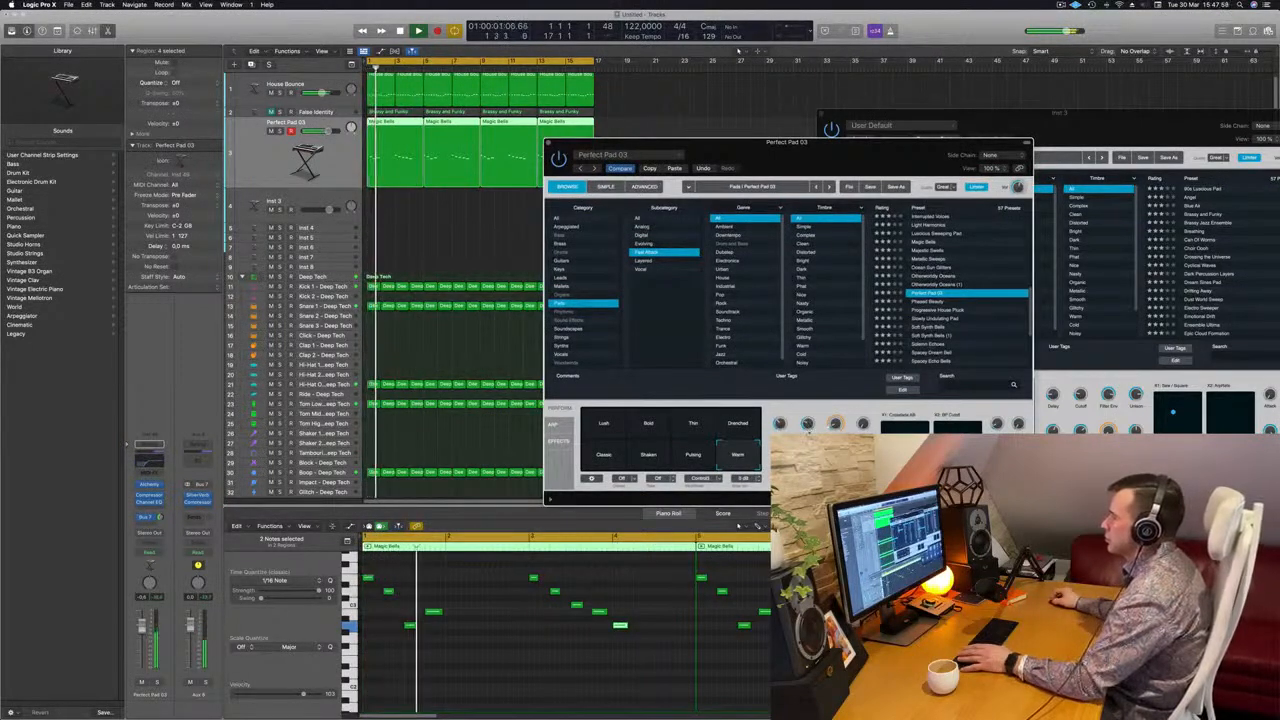
key(space)
key(space)
key(Return)
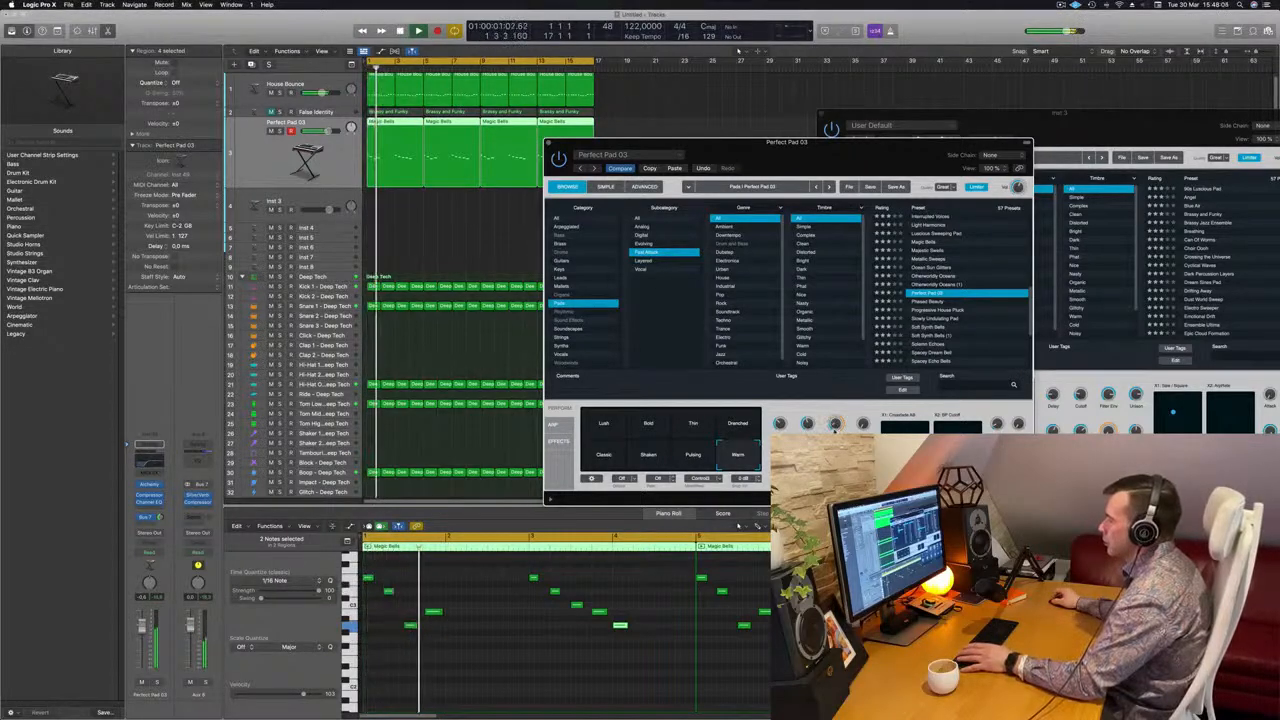
key(Return)
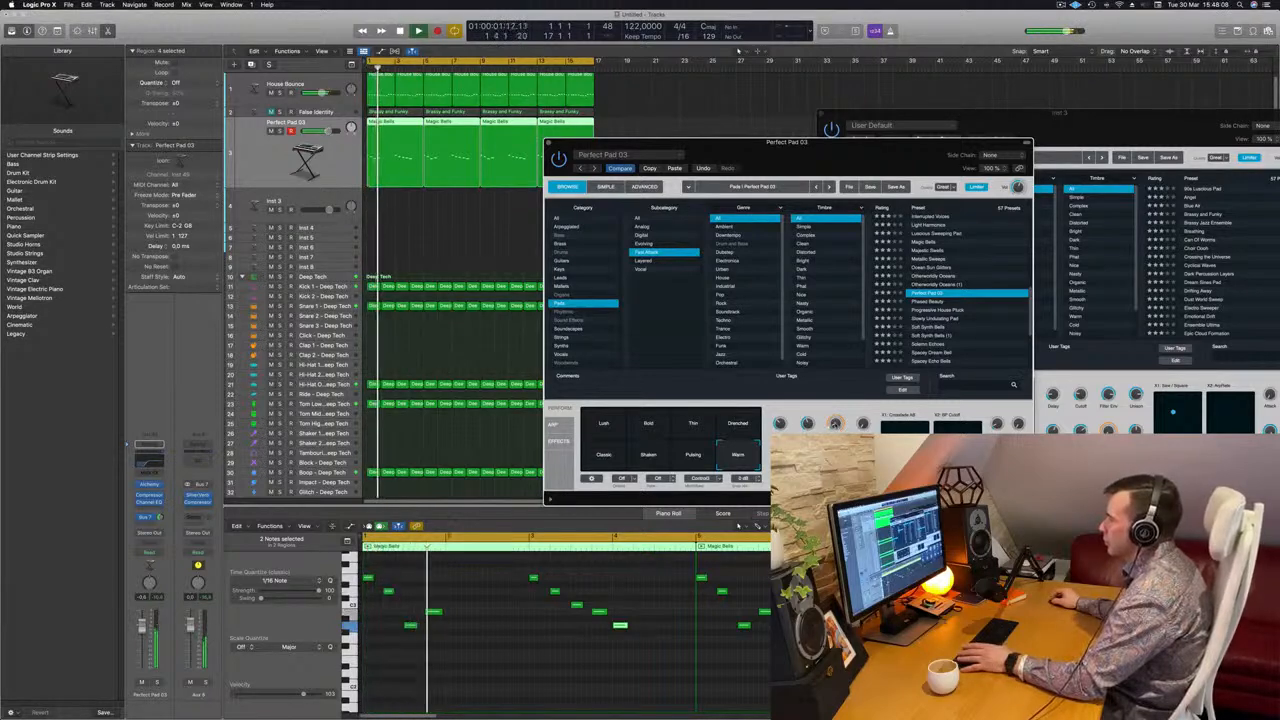
key(Return)
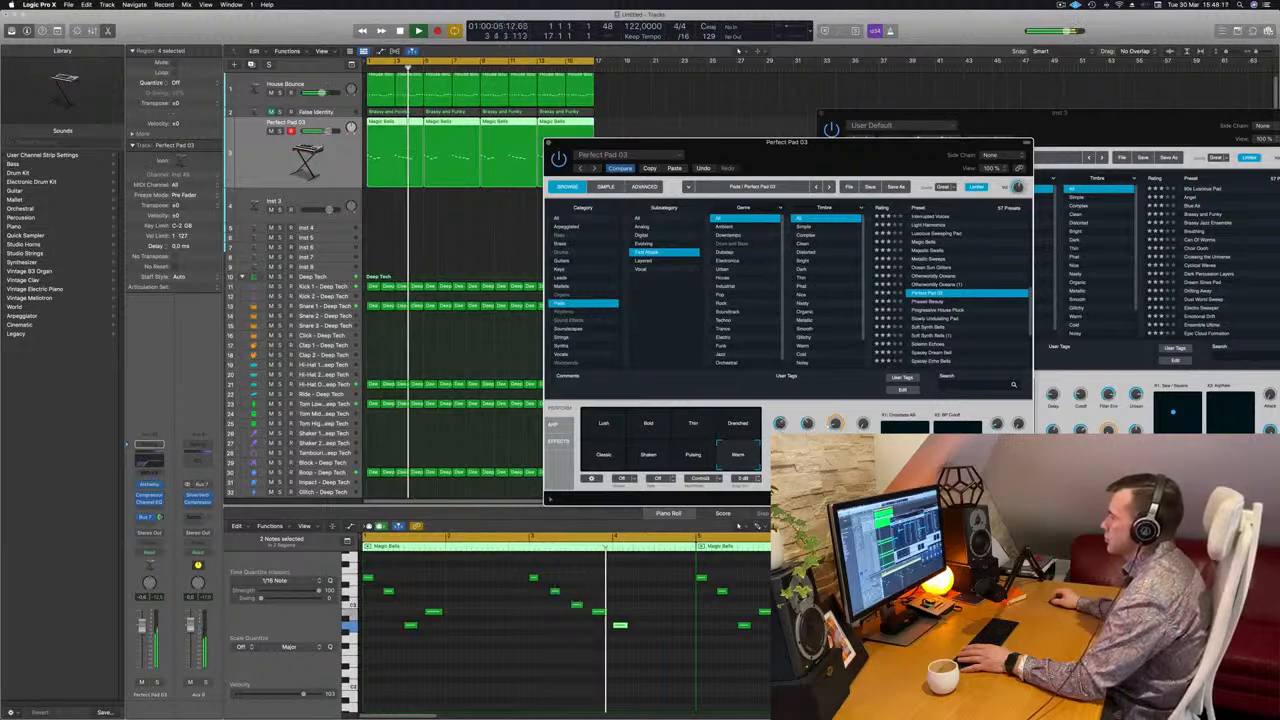
key(Return)
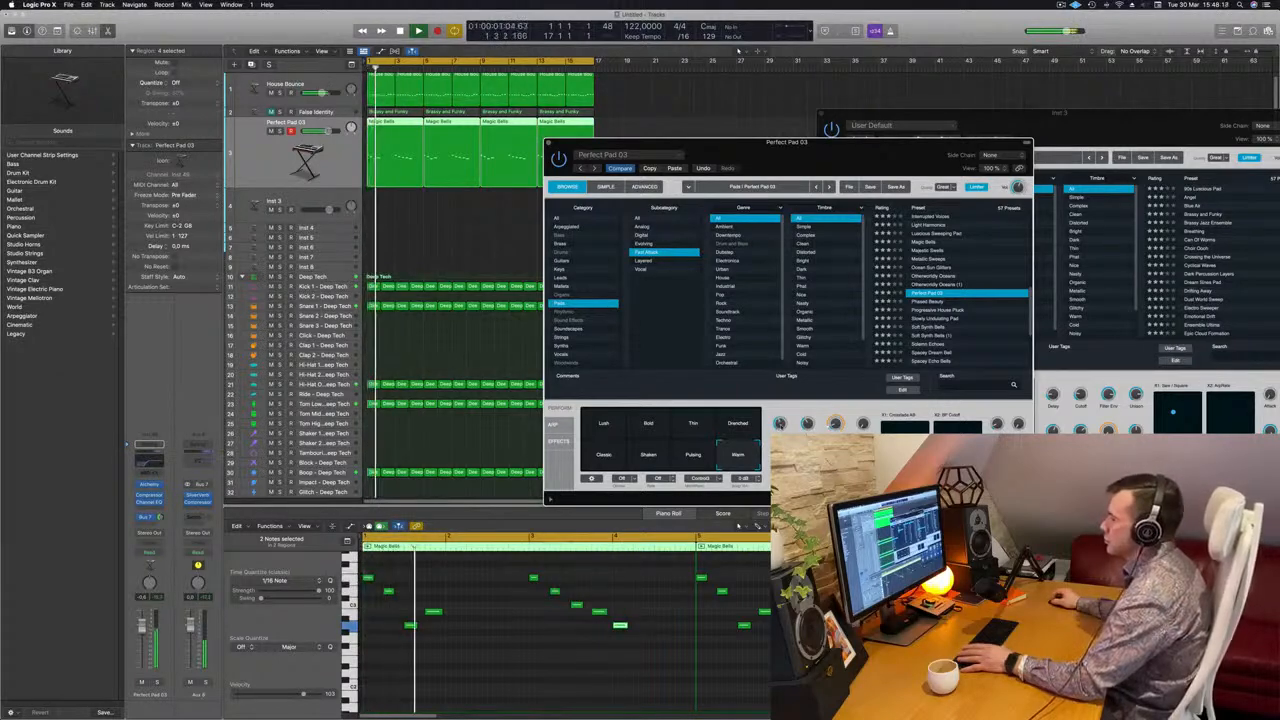
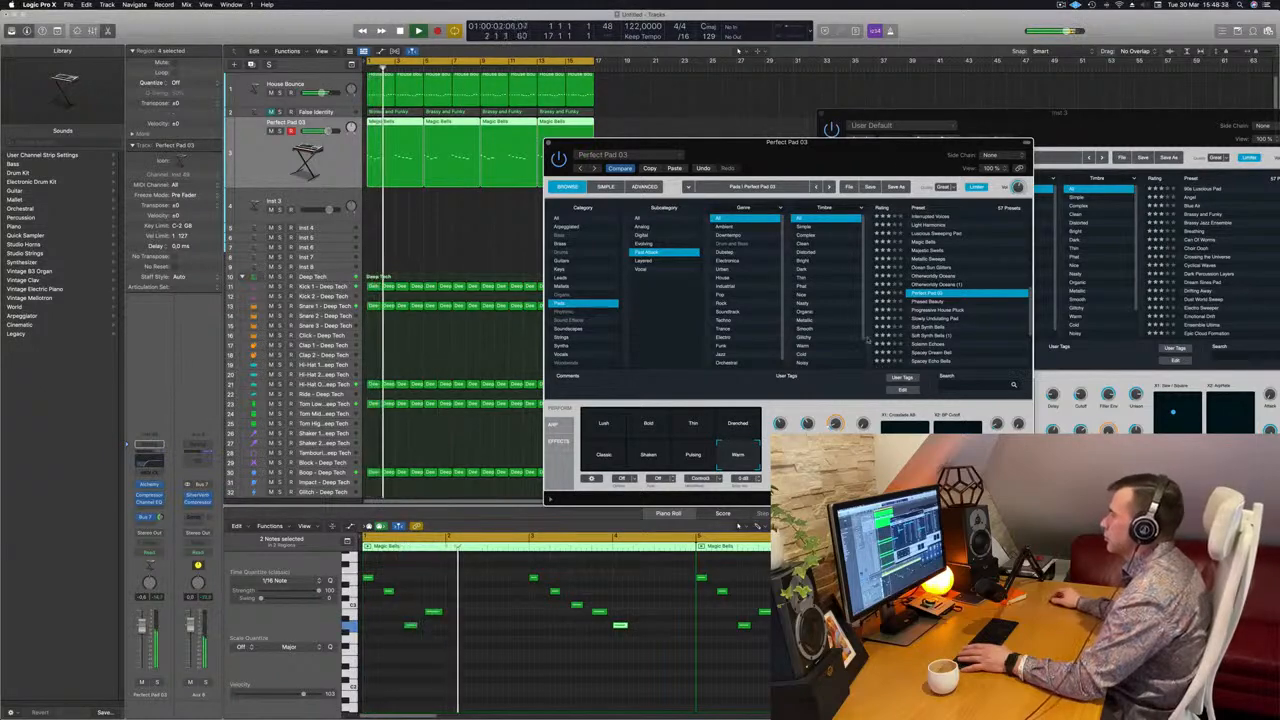
Close the Perfect Pad 03 instrument window and replay the loop from the start with the Perfect Pad 03 track selected
drag(869, 168, 951, 146)
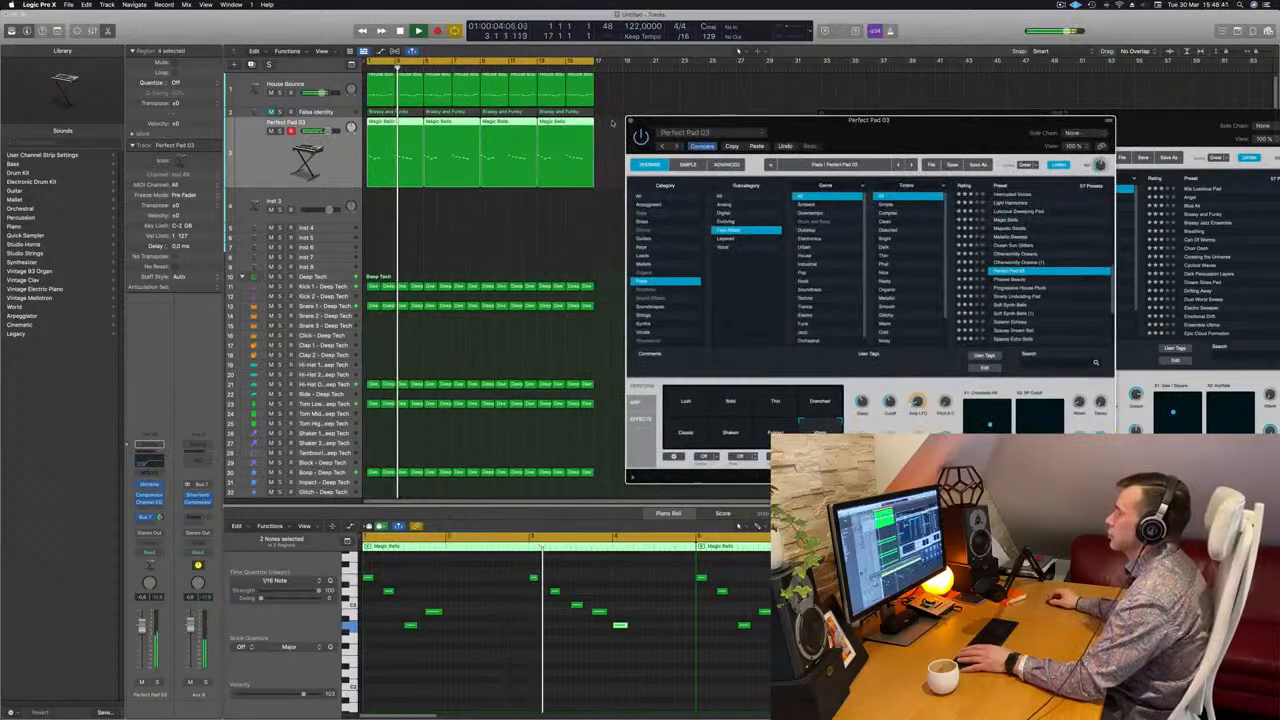
click(630, 121)
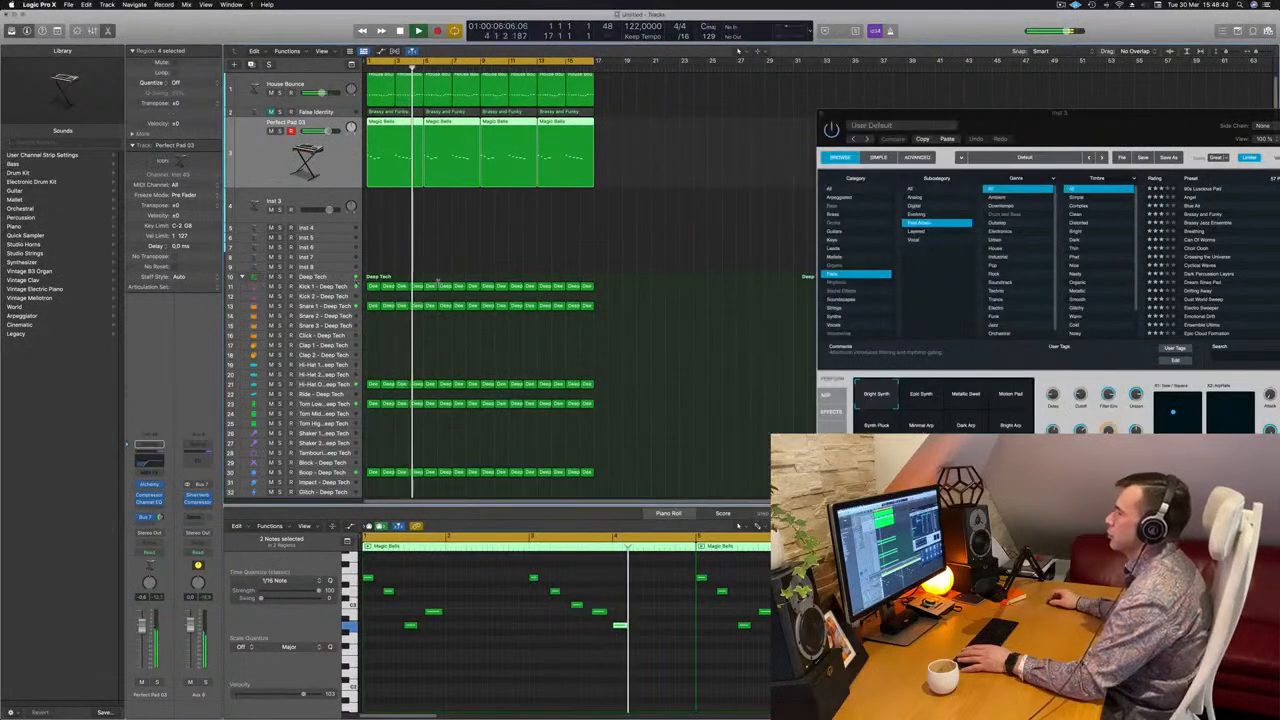
click(480, 244)
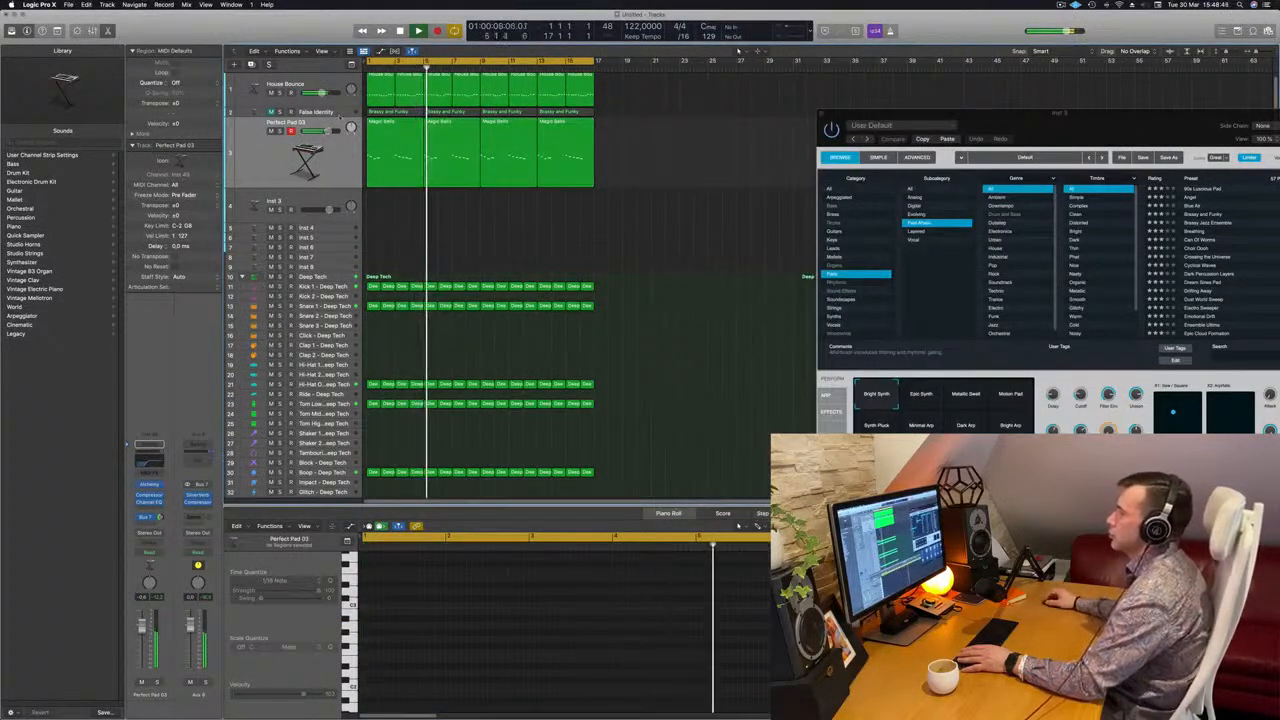
click(256, 150)
key(Return)
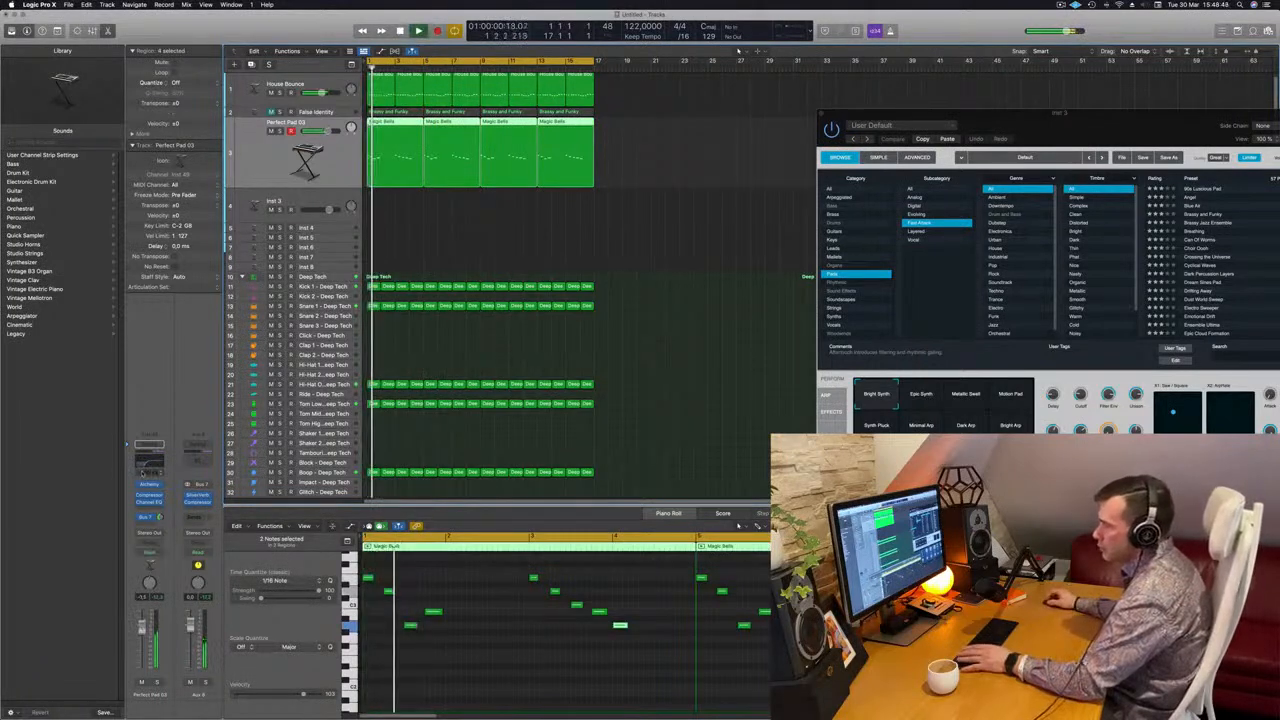
Set Perfect Pad 03's Channel EQ to a 193 Hz low cut and a -2.1 dB dip at 3500 Hz, and restart the loop
click(148, 466)
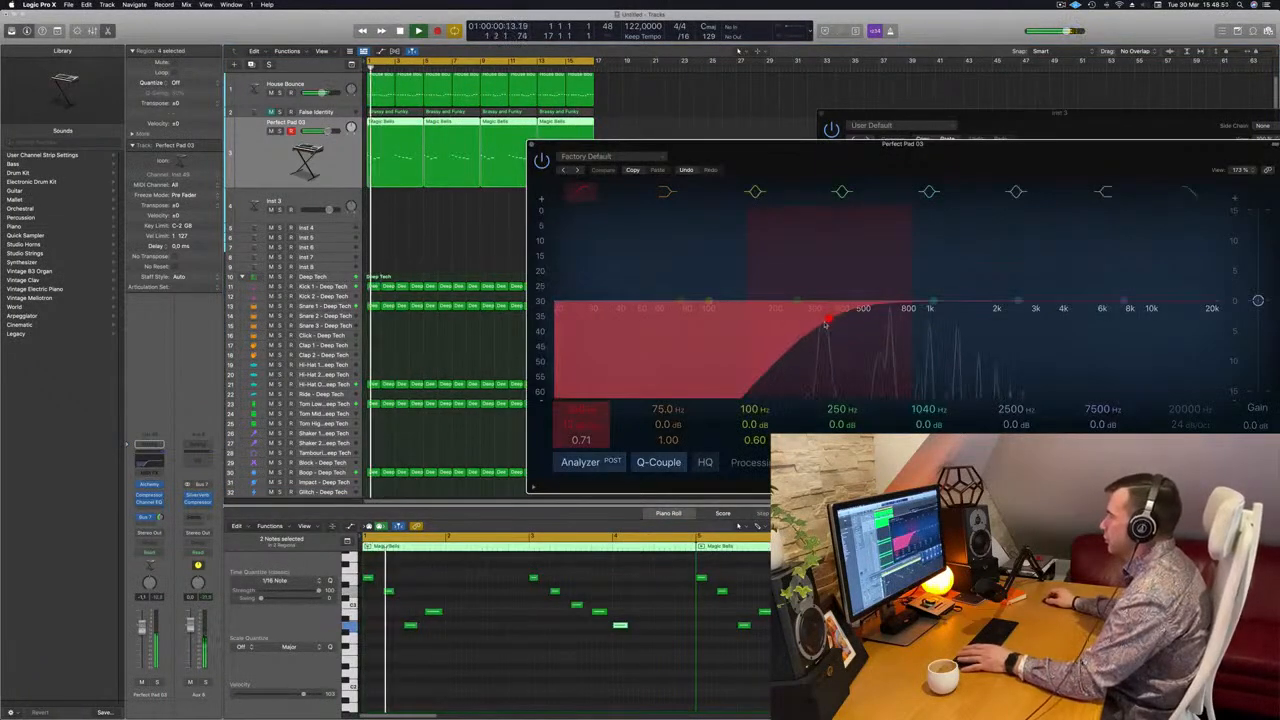
drag(832, 324, 768, 323)
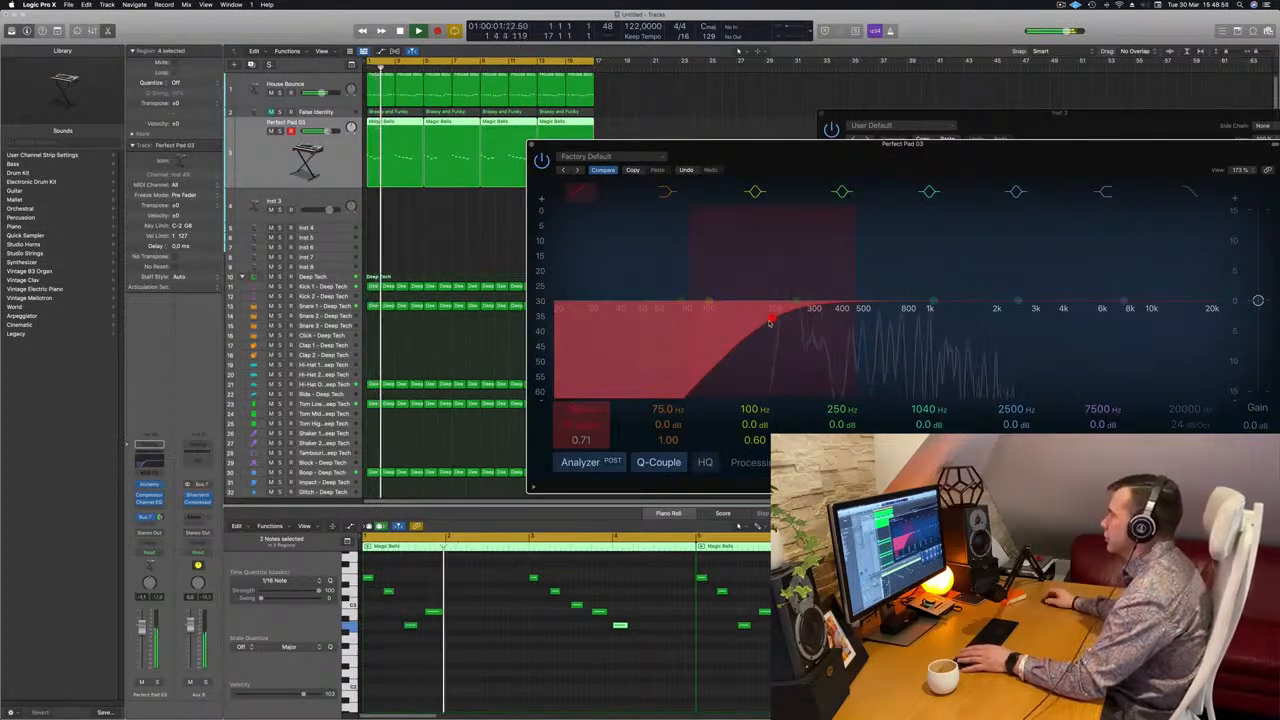
drag(1016, 300, 1049, 318)
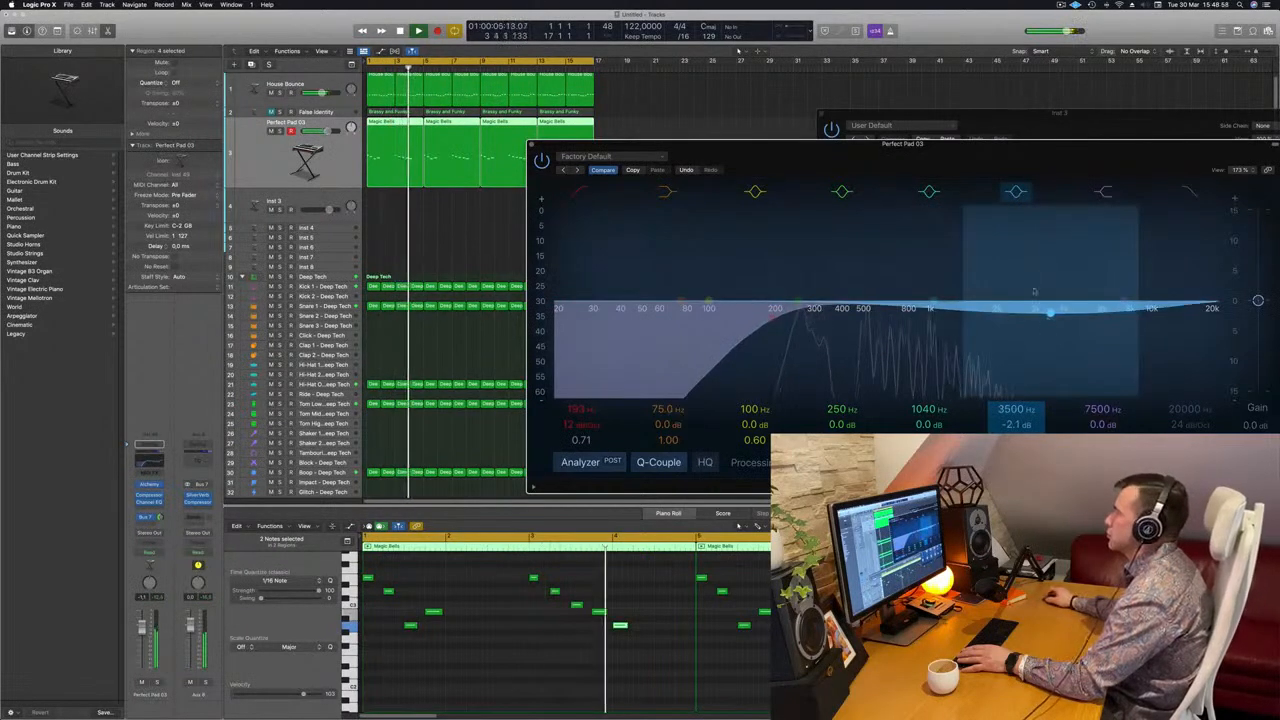
drag(960, 144, 1182, 141)
key(Return)
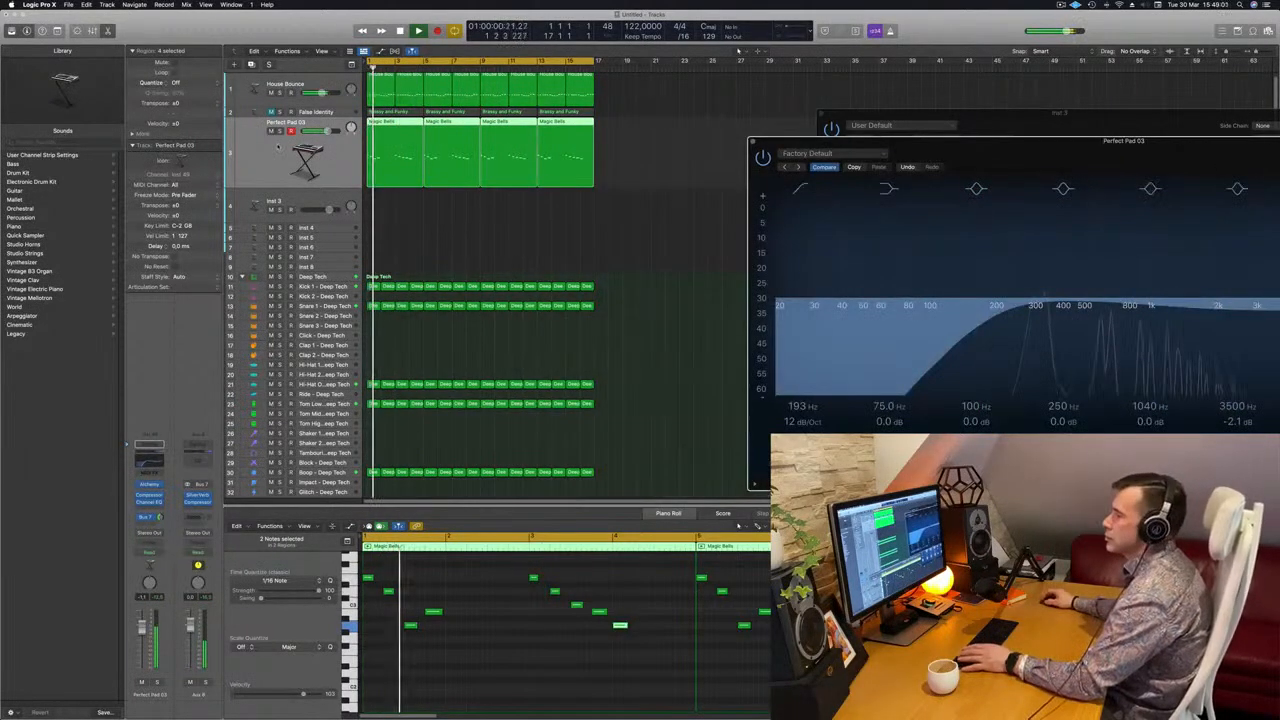
Audition the equalised Perfect Pad 03 melody from the loop's start with its Alchemy instrument window reopened
click(278, 147)
key(Return)
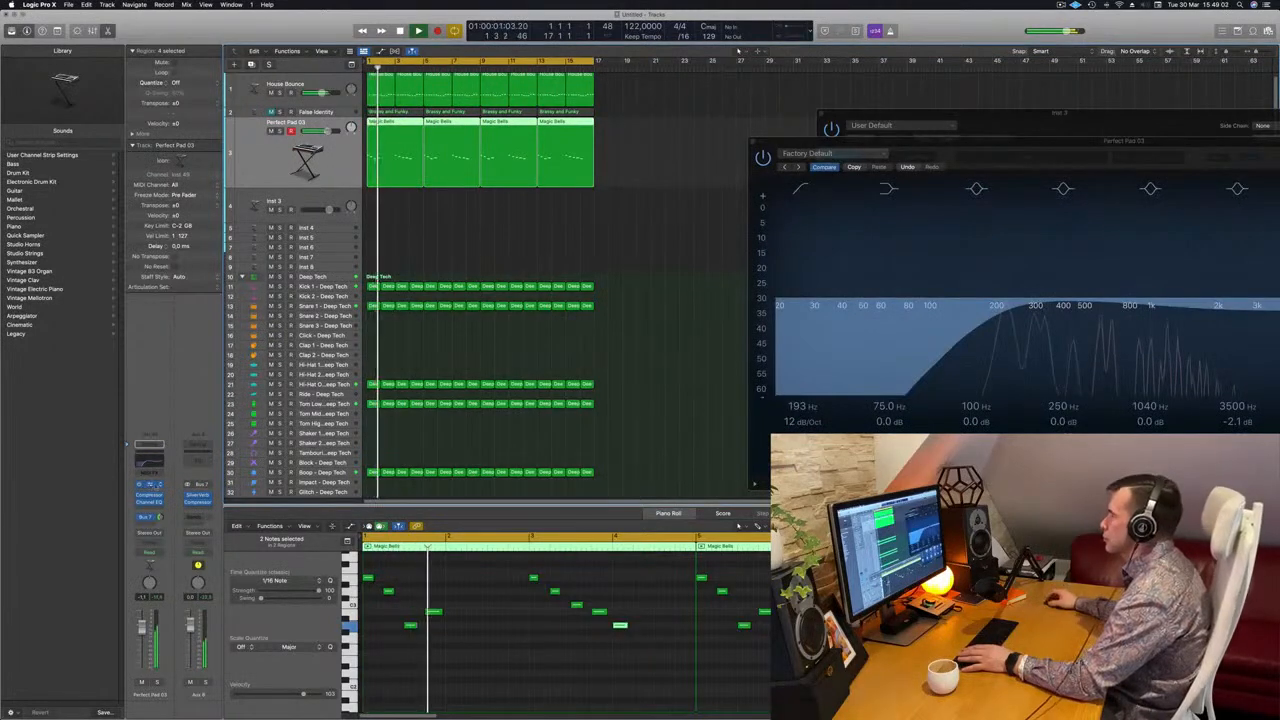
click(149, 485)
key(Return)
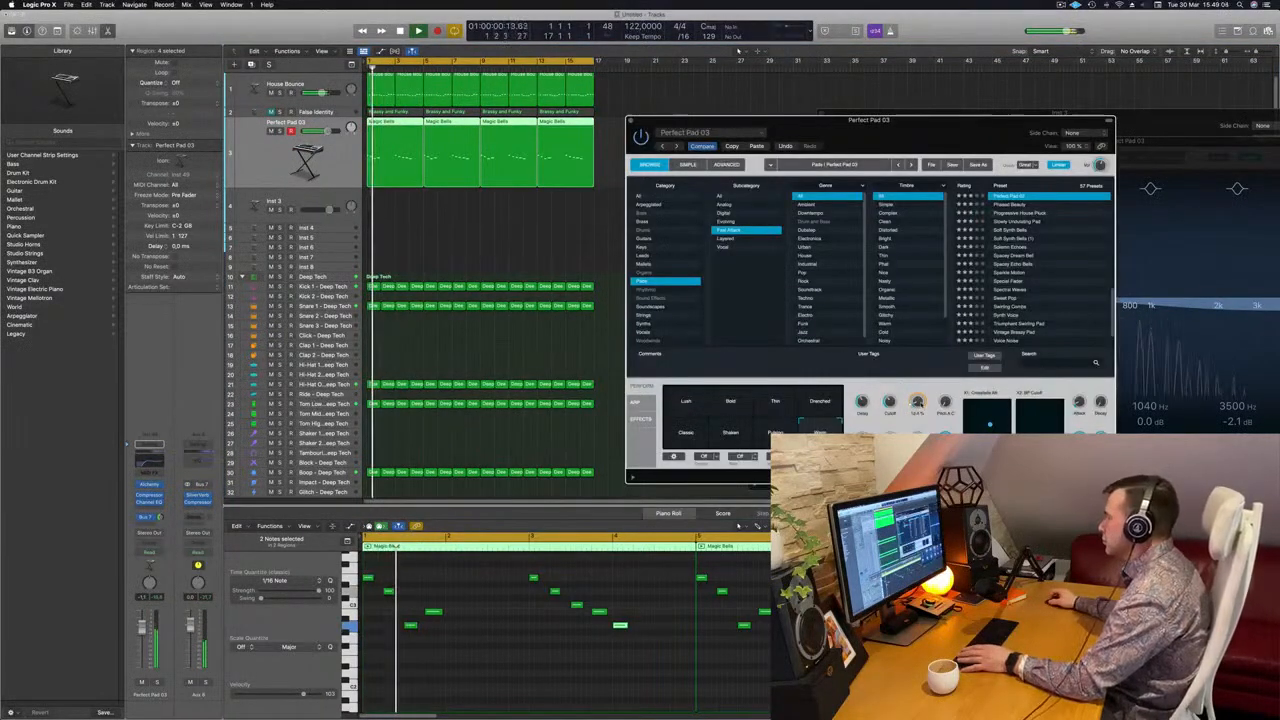
key(Return)
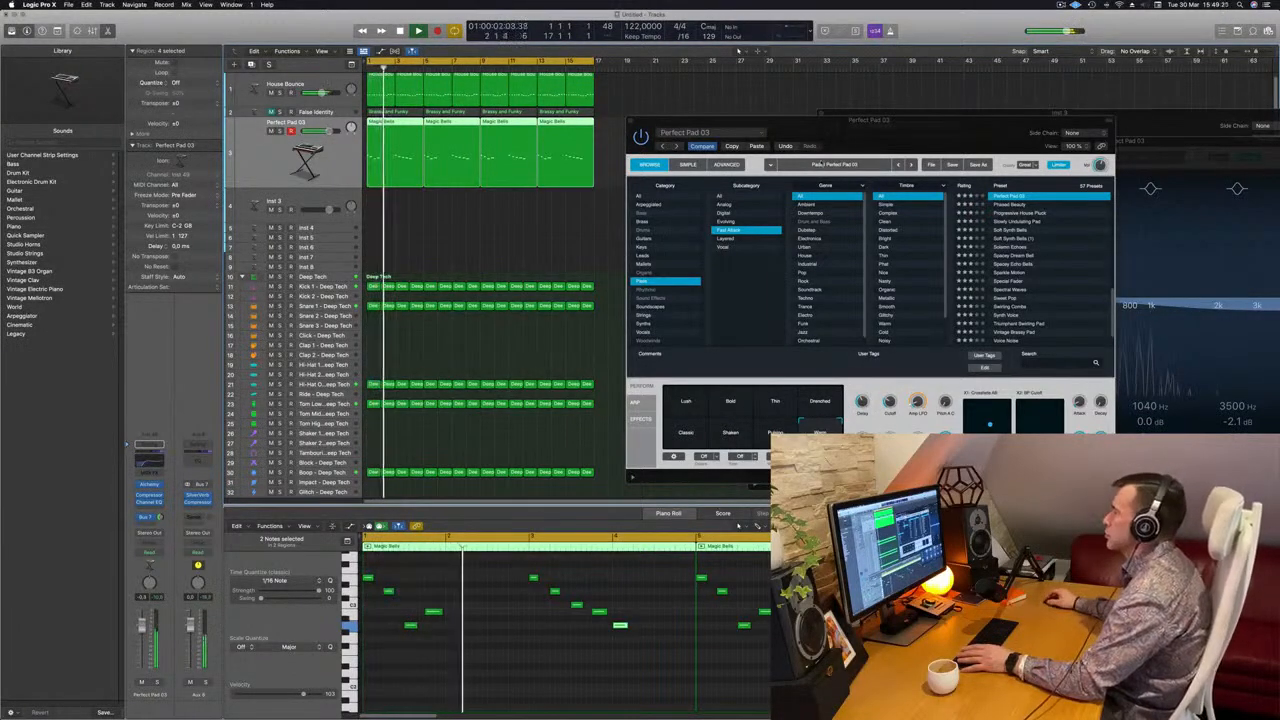
drag(915, 136, 1031, 244)
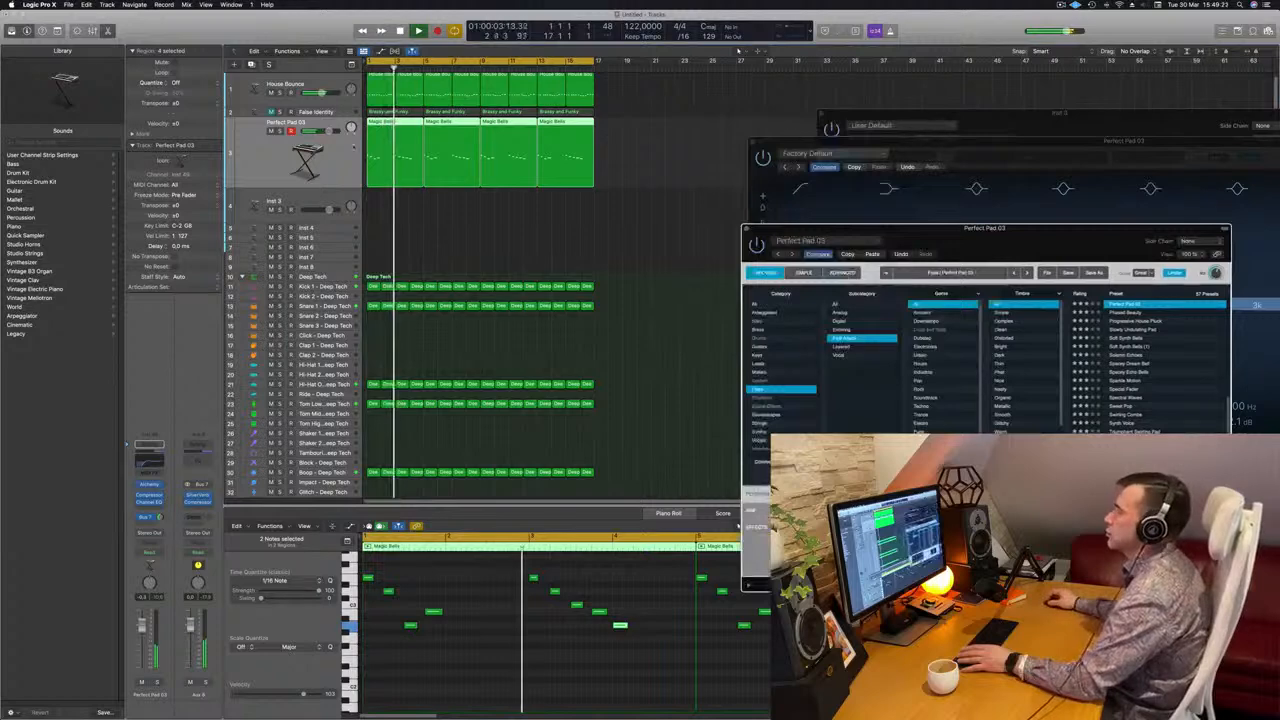
Unmute the False Identity pad track and add a Channel EQ with a 12 dB/Oct low cut at 240 Hz
click(330, 112)
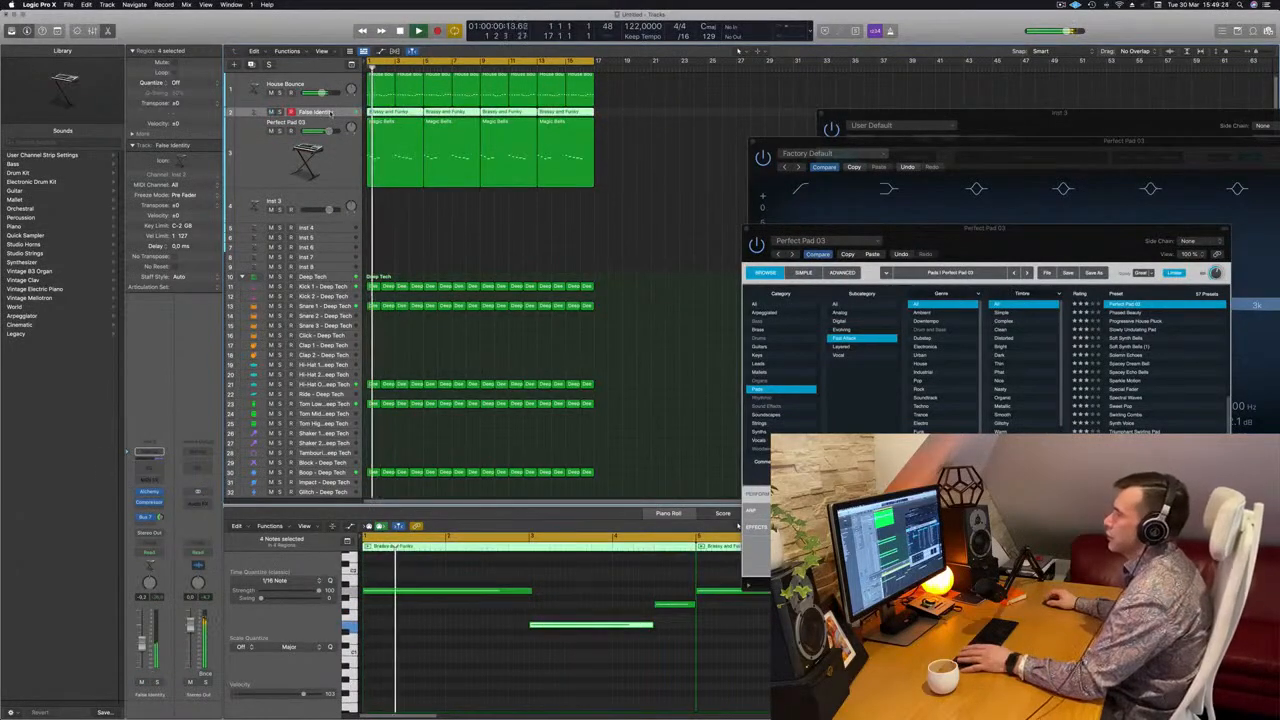
click(149, 452)
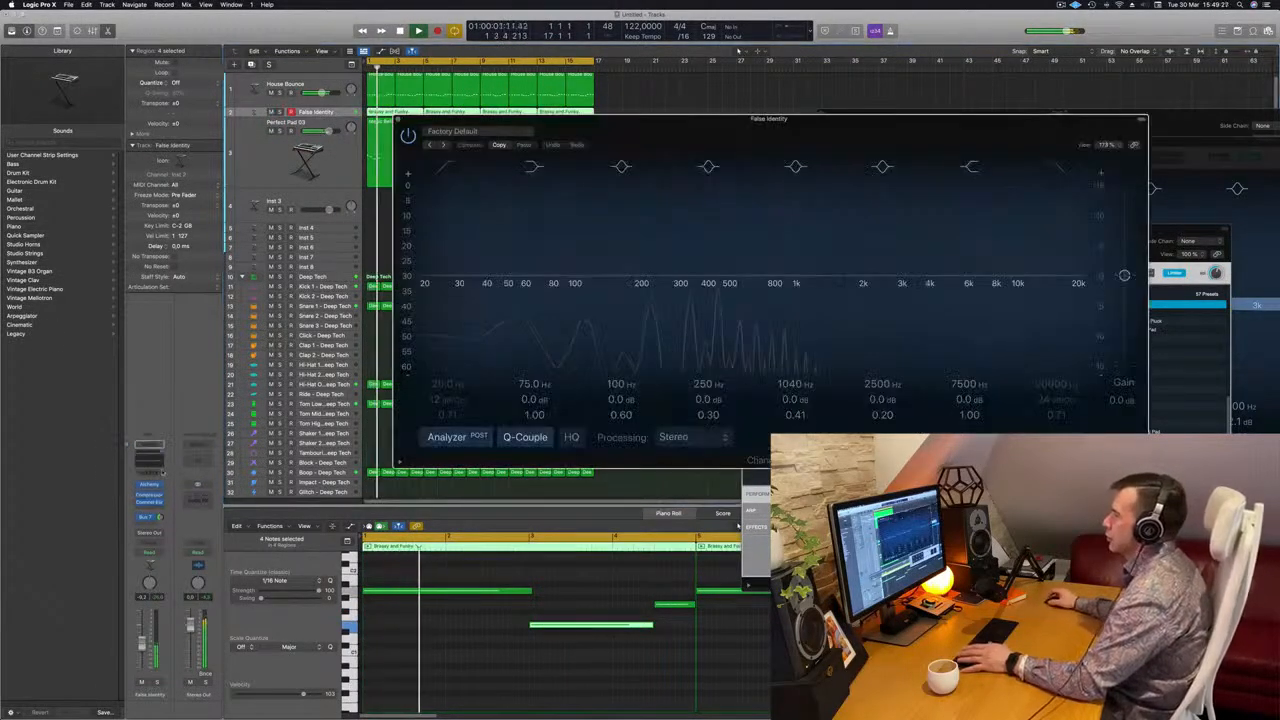
drag(445, 171, 685, 210)
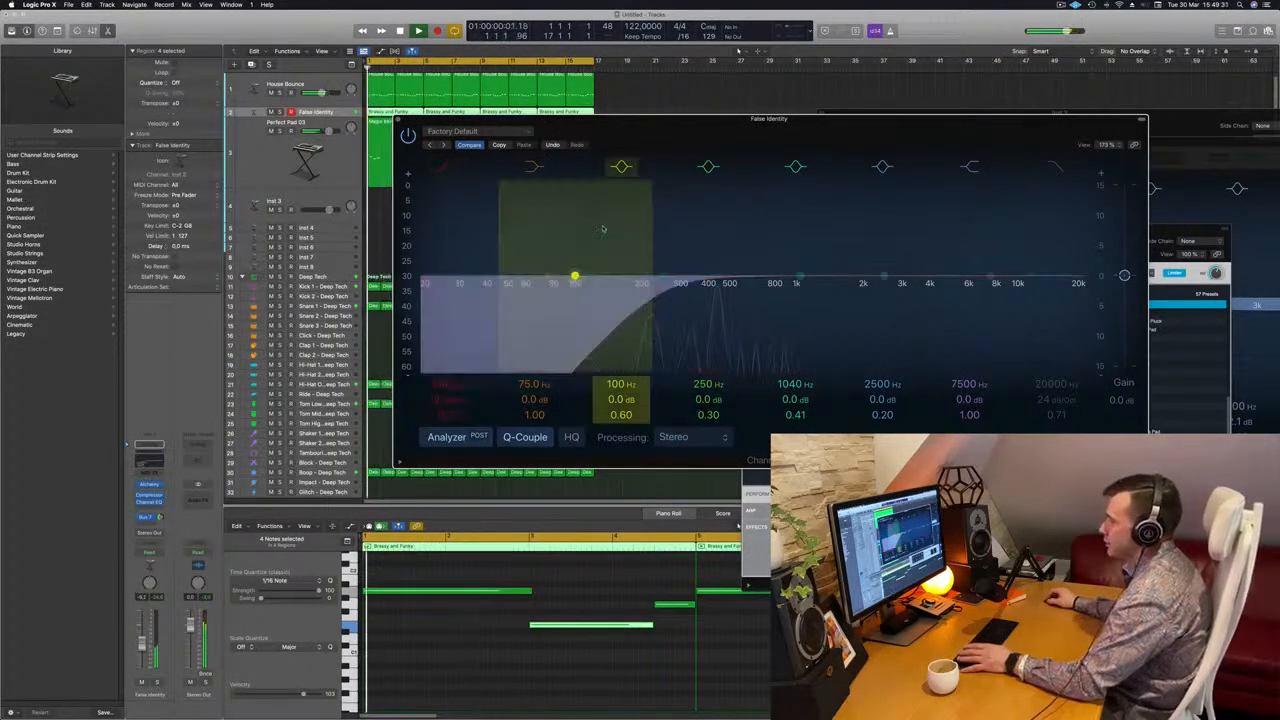
drag(836, 120, 804, 214)
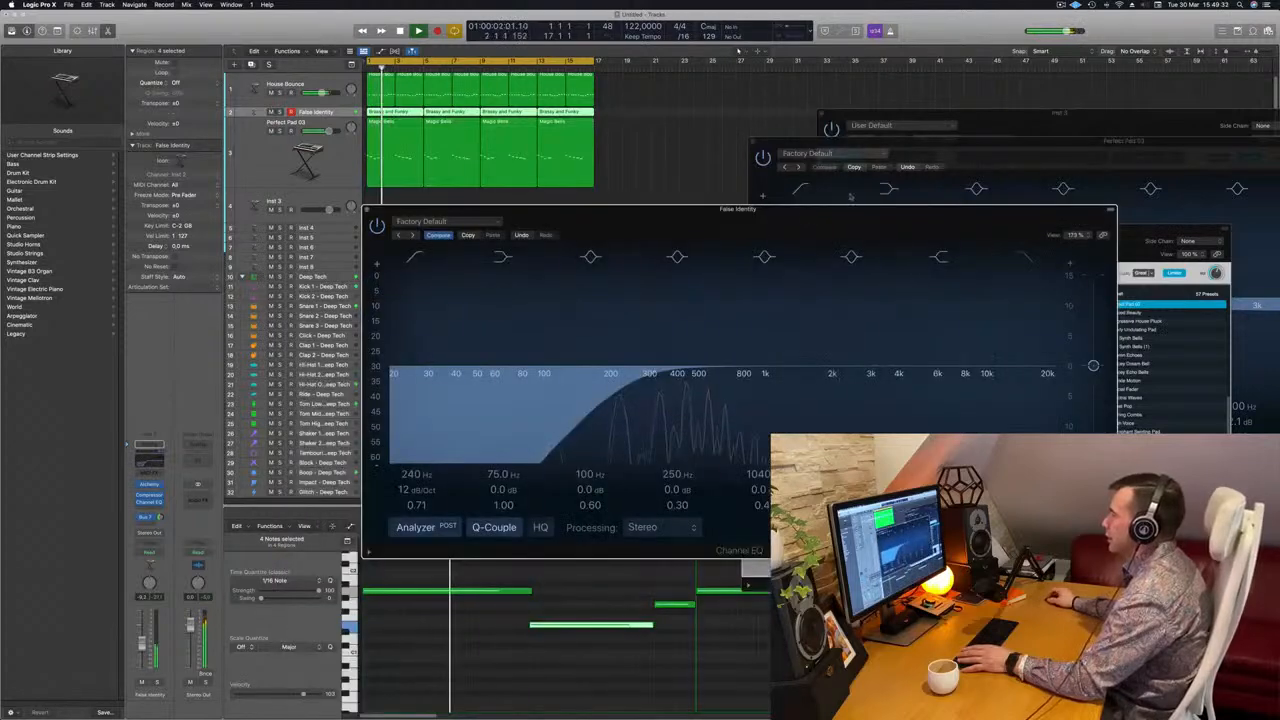
click(943, 153)
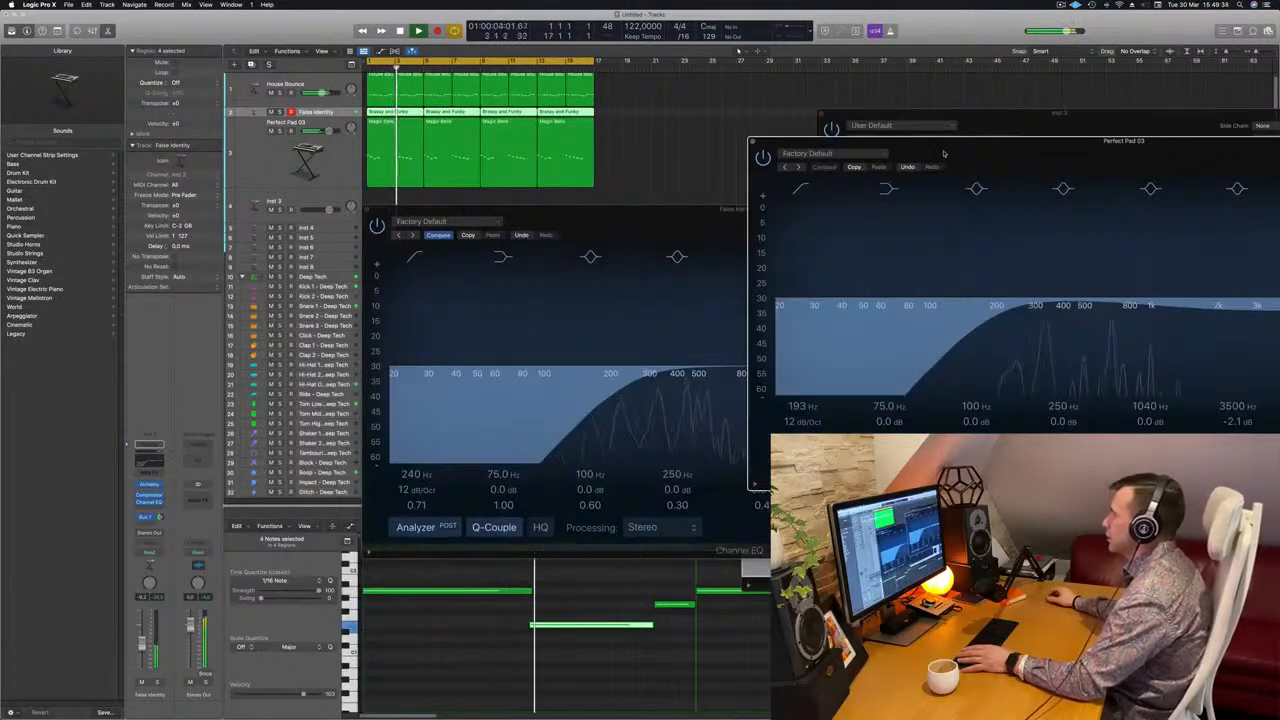
drag(595, 221, 501, 211)
key(Return)
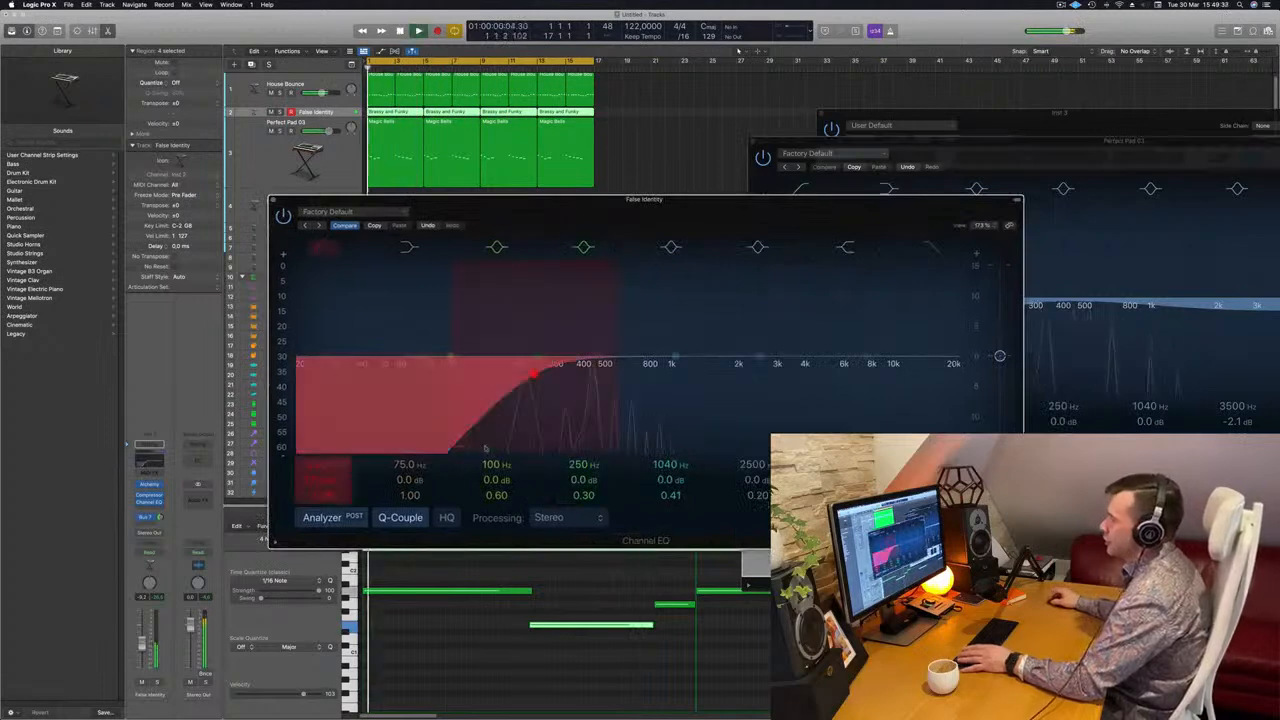
click(535, 380)
Solo the False Identity and Perfect Pad 03 tracks, enlarge the False Identity track's height, and restart the loop
click(157, 682)
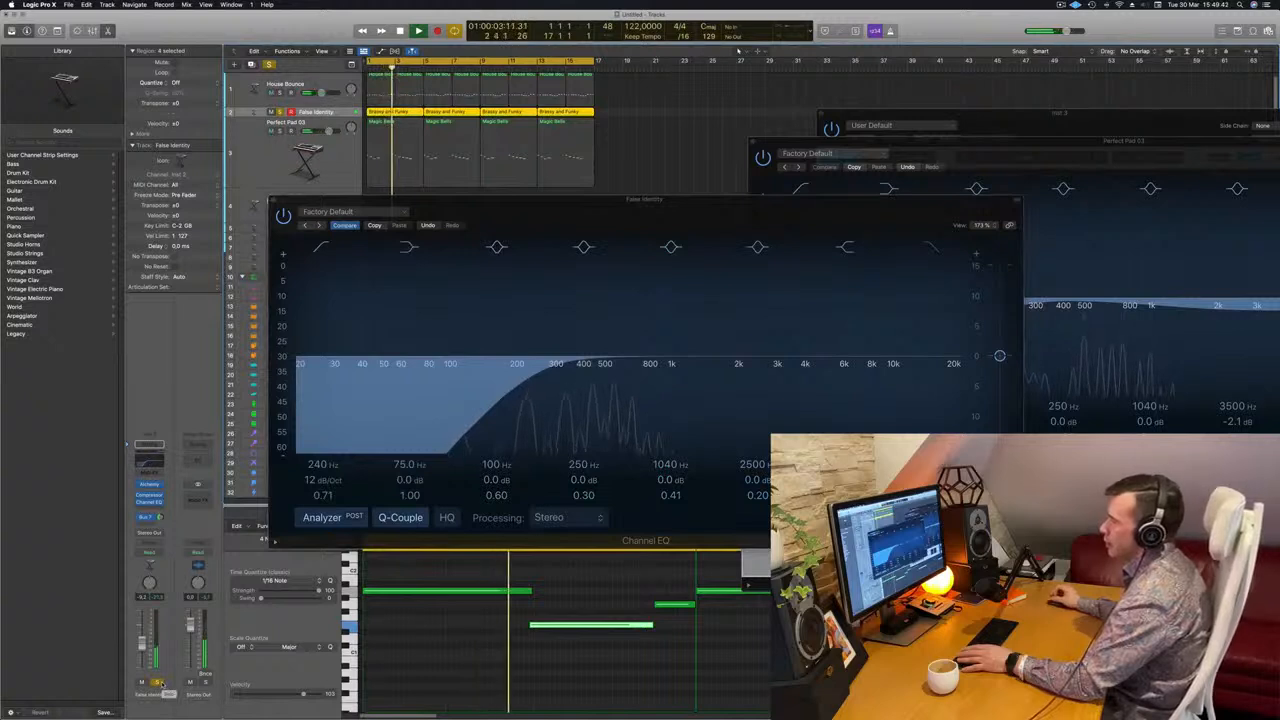
scroll(487, 138, down, 2)
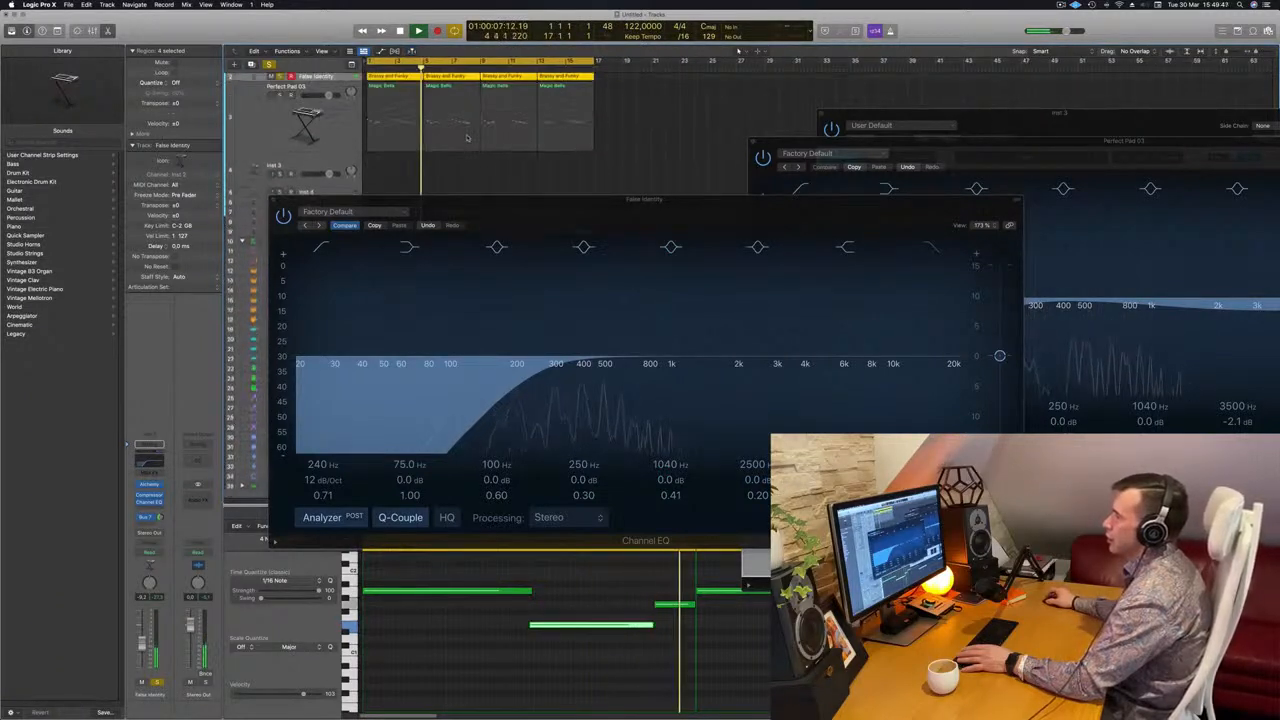
scroll(290, 110, up, 2)
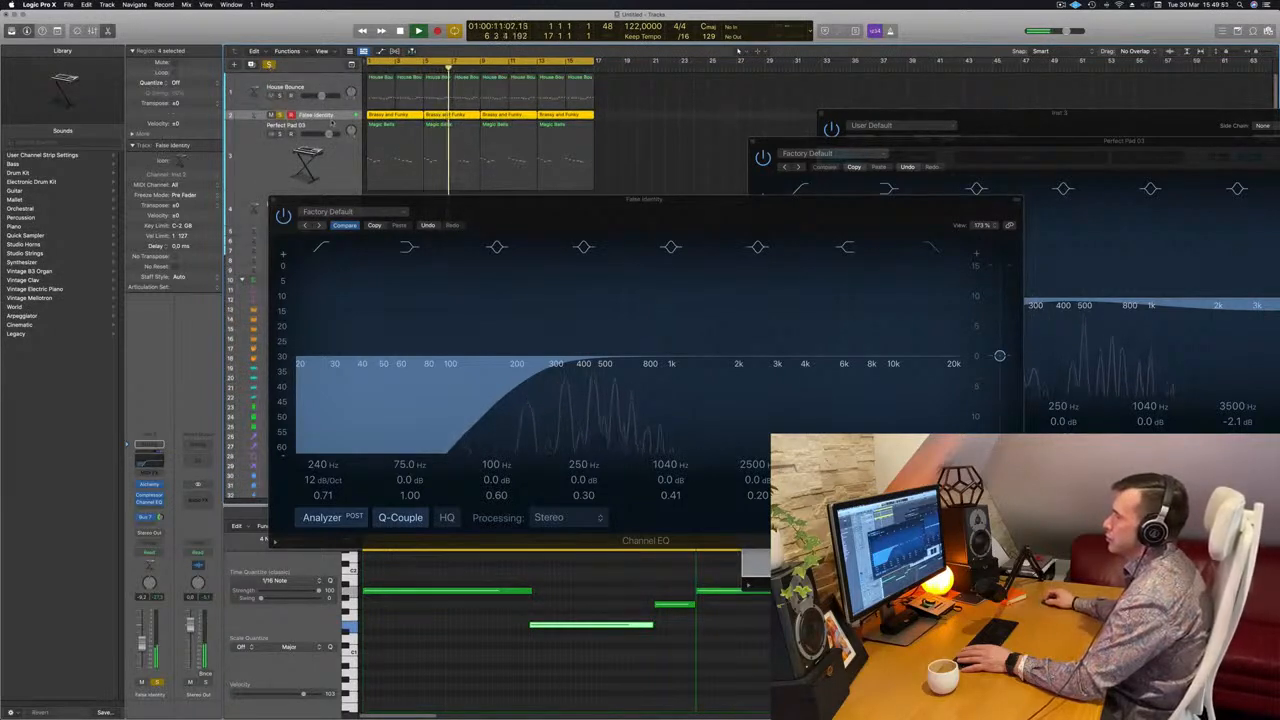
drag(332, 120, 332, 150)
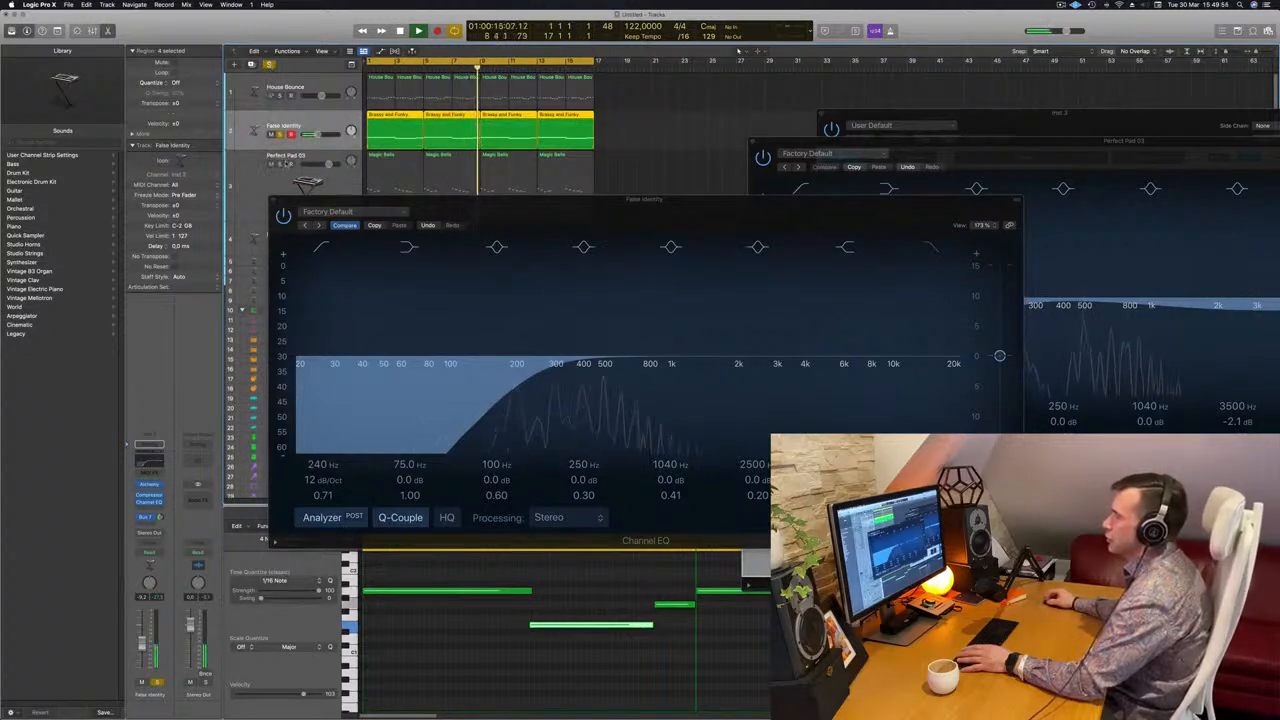
click(280, 164)
key(Return)
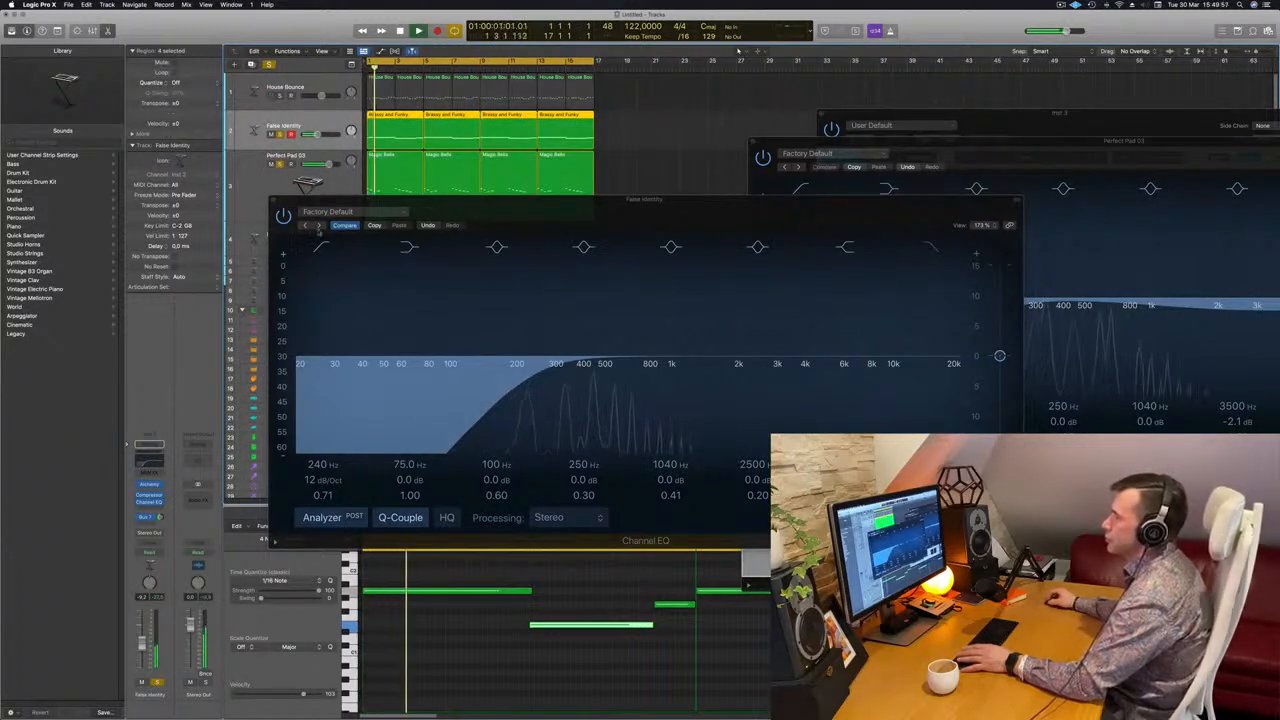
Lower the False Identity EQ's low cut to 102 Hz, raise the track's volume, and close its EQ window
drag(421, 210, 388, 219)
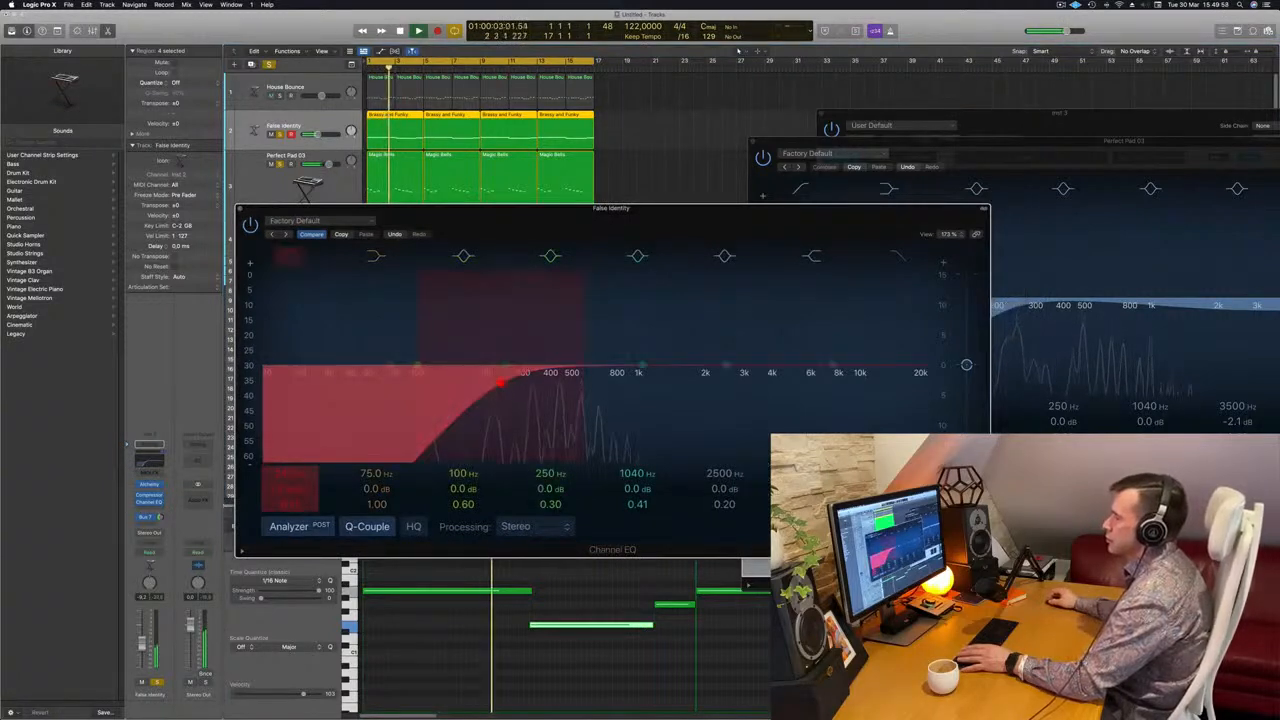
drag(497, 382, 457, 381)
drag(141, 648, 141, 638)
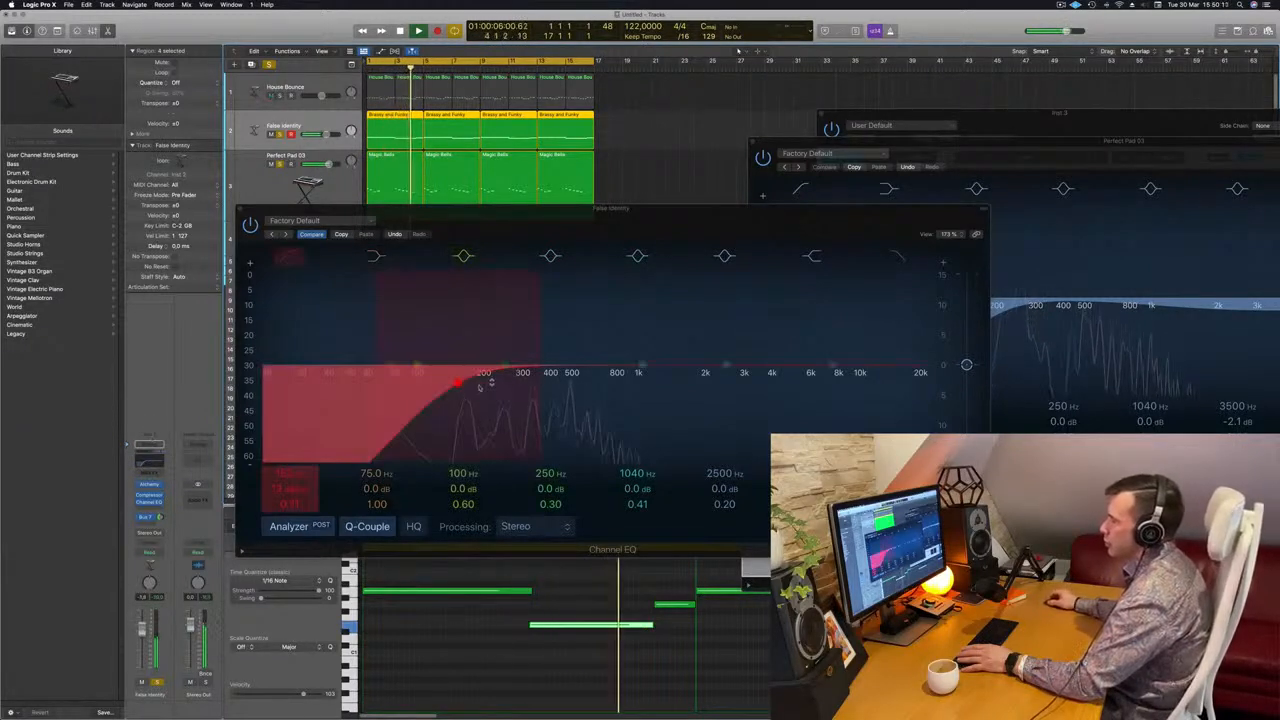
drag(422, 389, 412, 388)
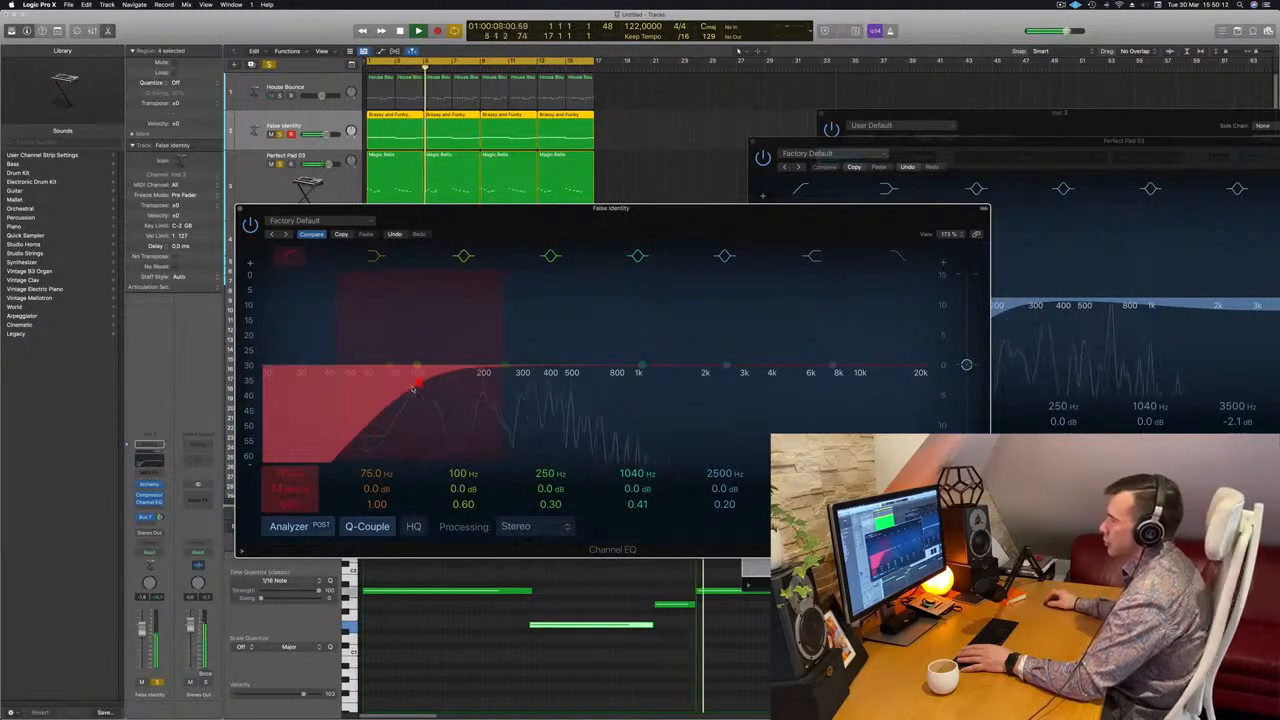
drag(239, 209, 422, 212)
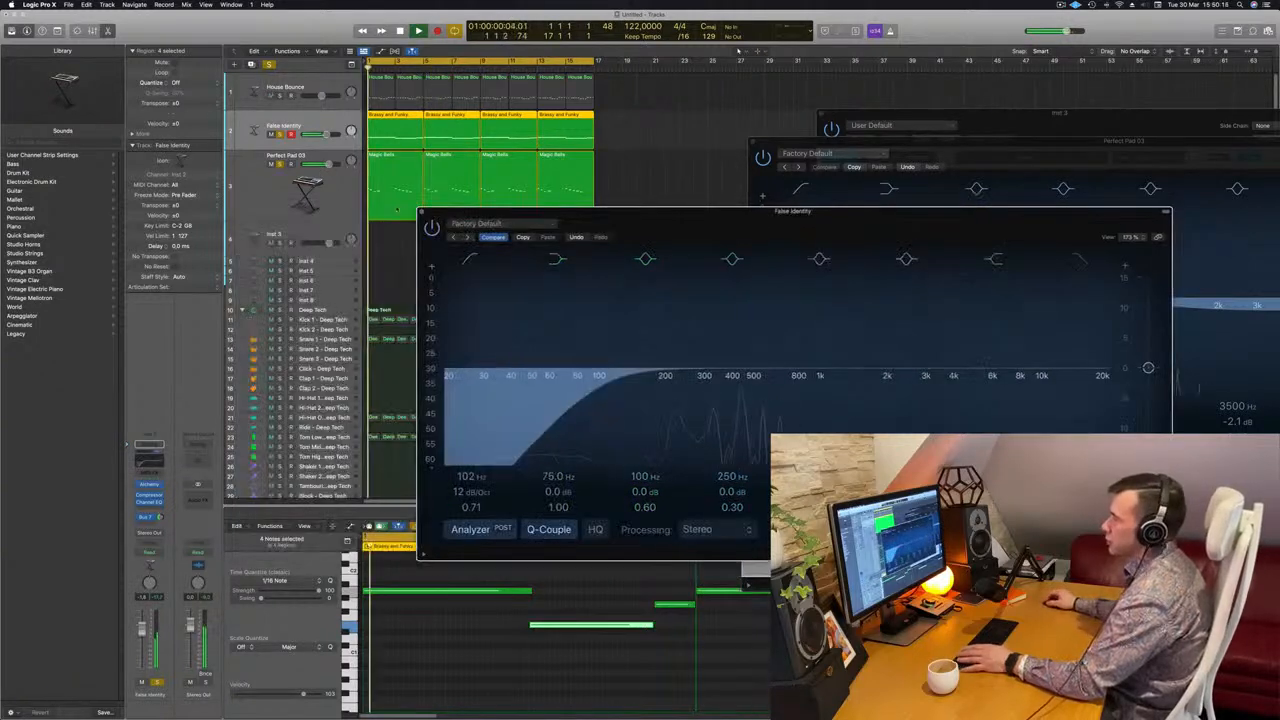
click(423, 211)
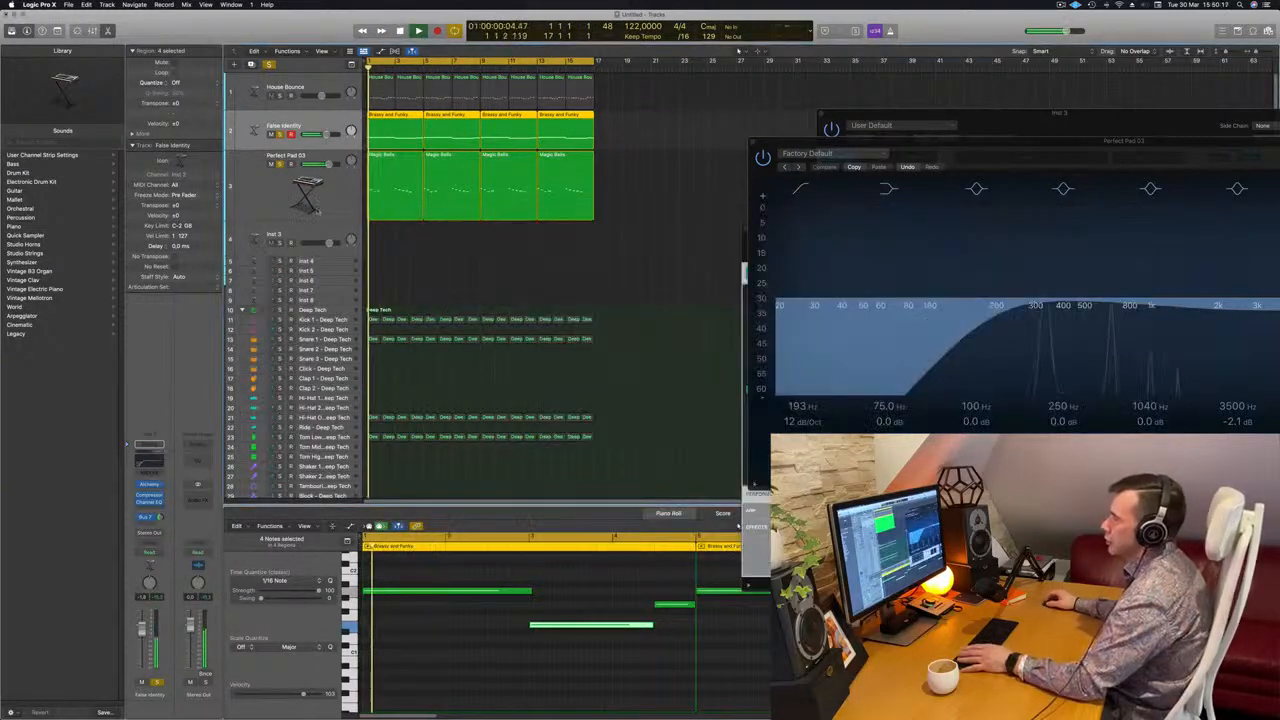
Reopen Alchemy on the Perfect Pad 03 track and adjust its Cutoff knob while replaying the loop's opening
click(316, 207)
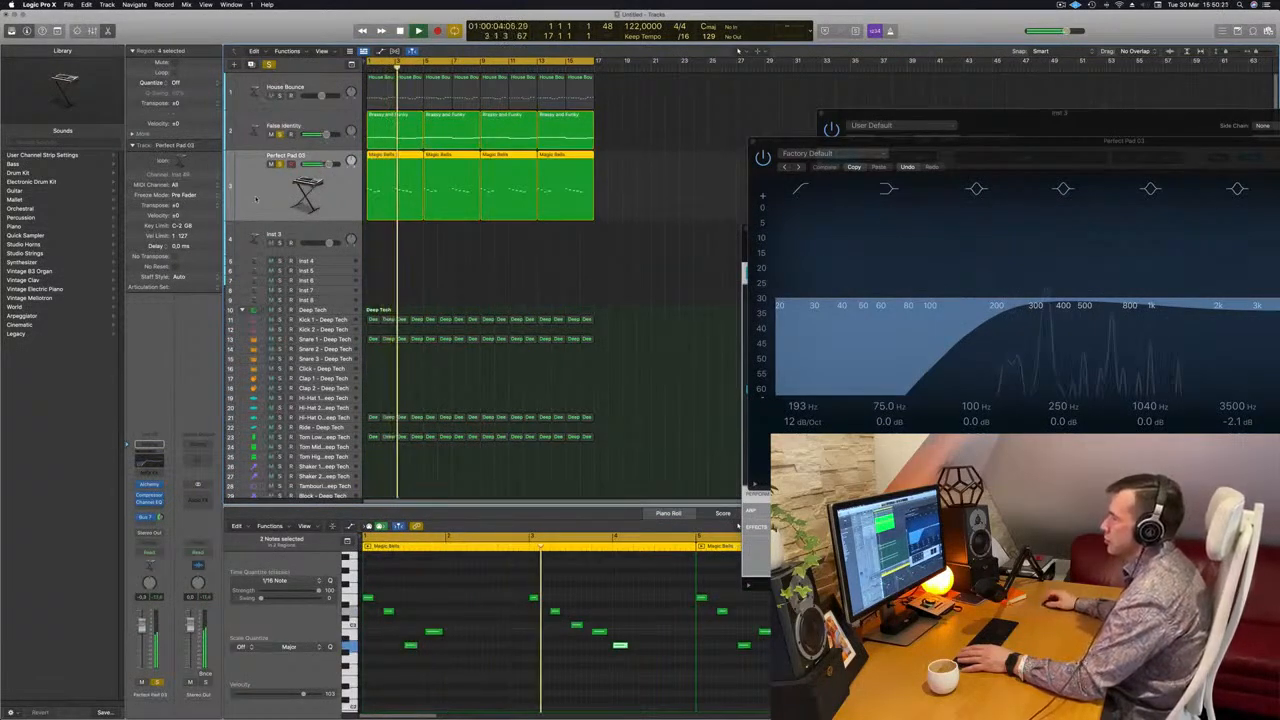
key(Return)
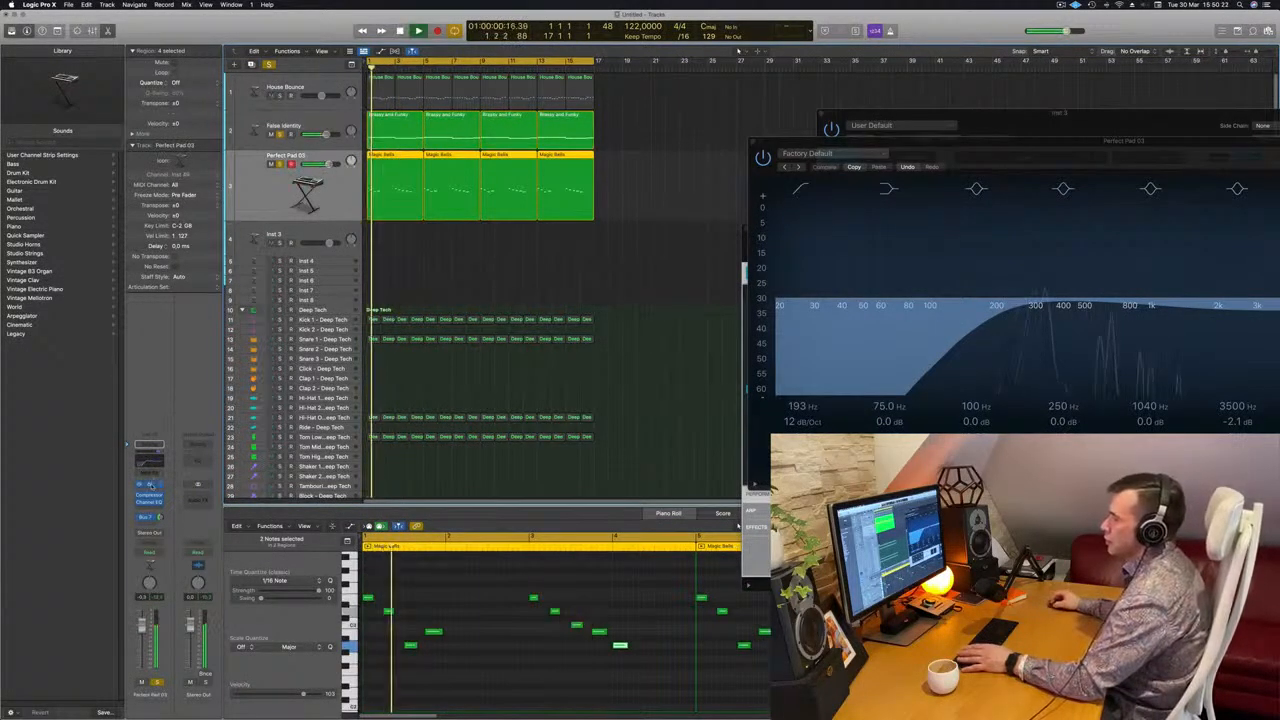
click(151, 486)
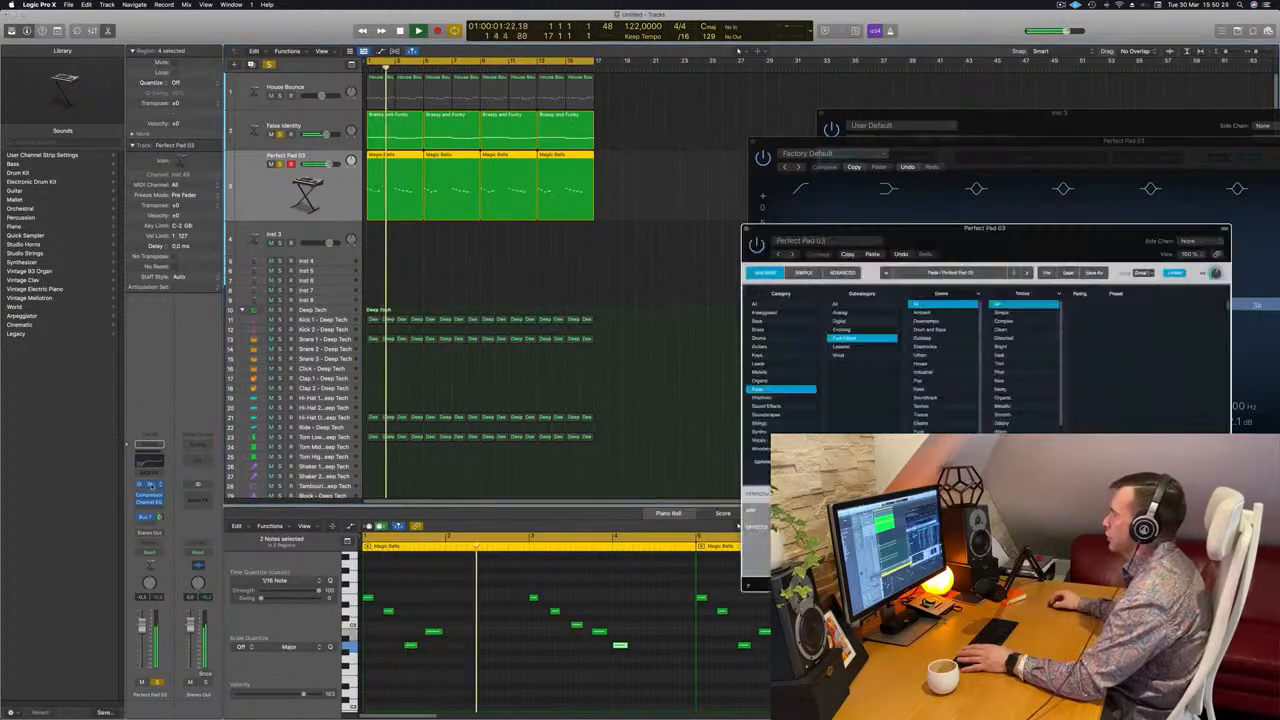
key(Return)
drag(920, 227, 652, 218)
key(space)
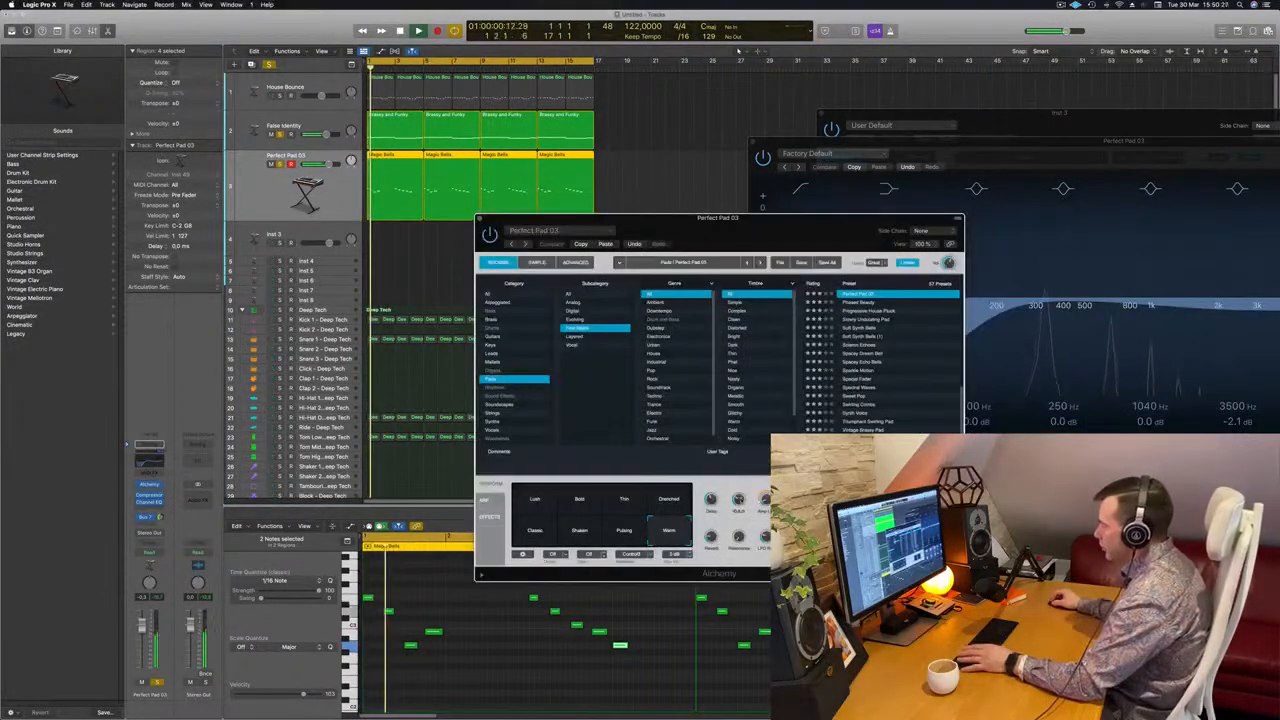
key(Return)
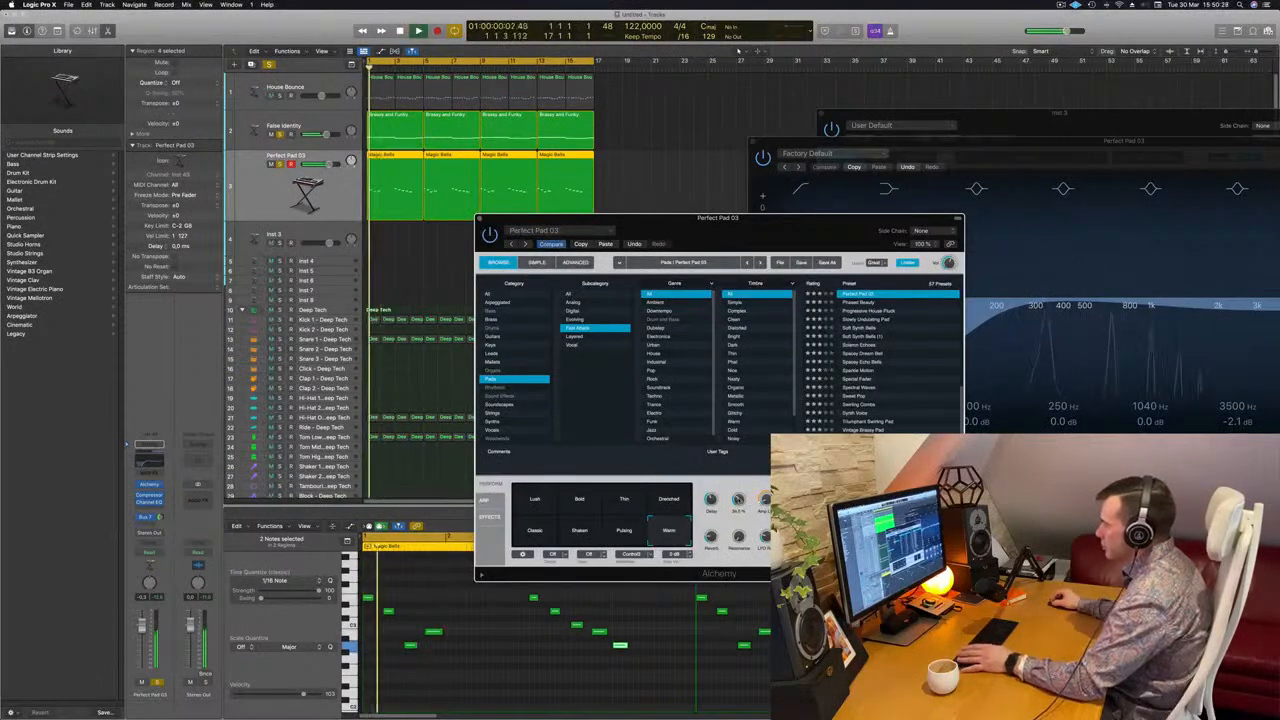
Add the Kick 1 - Deep Tech track to the soloed tracks and replay the loop from the start
drag(749, 230, 958, 232)
key(Return)
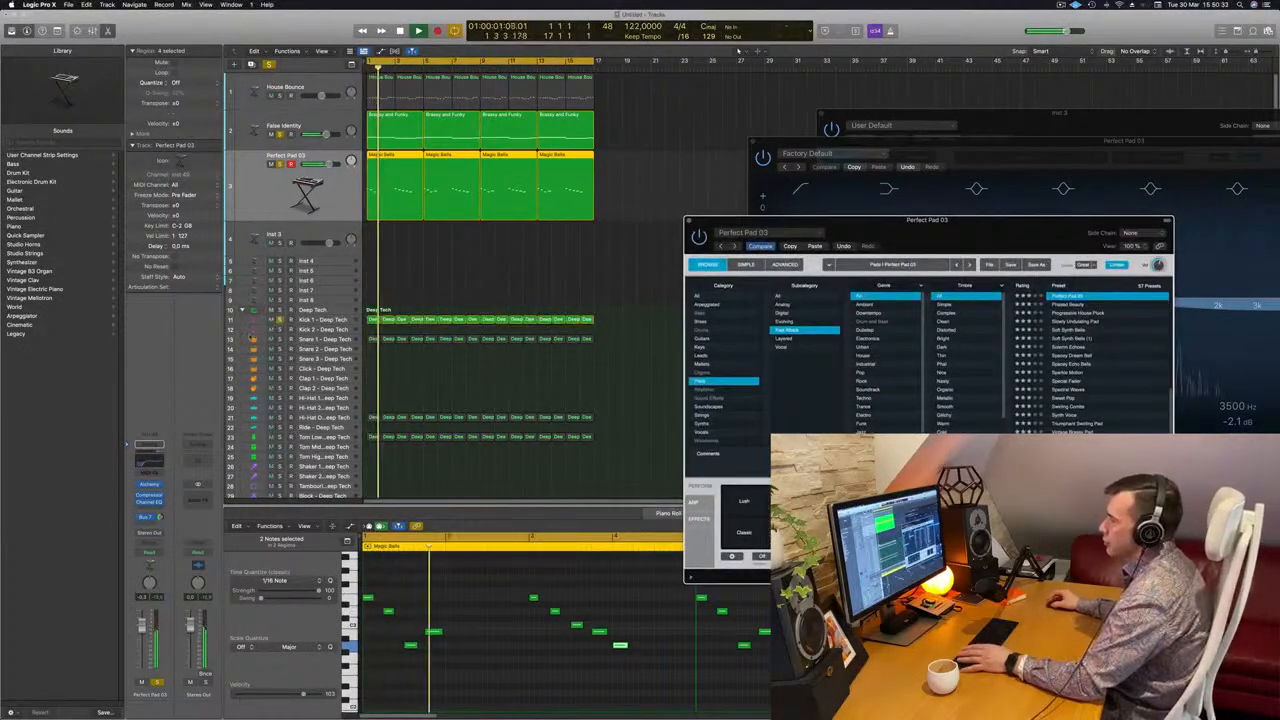
click(440, 260)
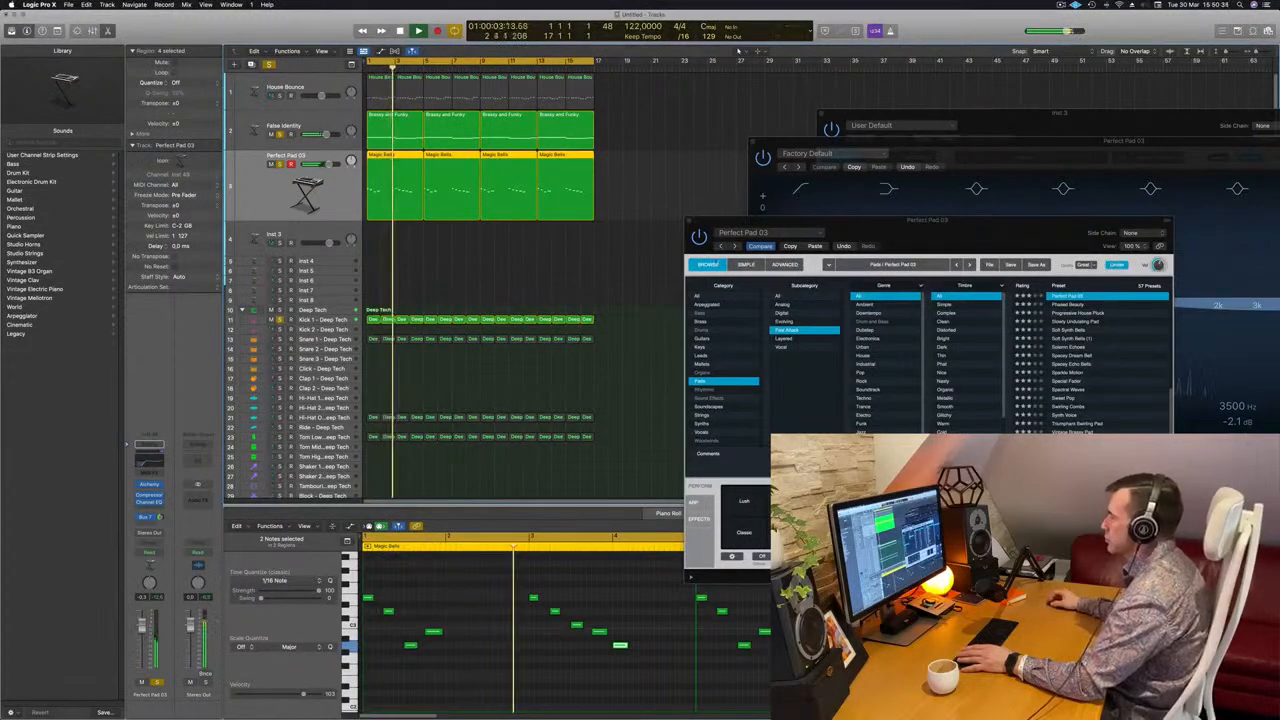
Close the Perfect Pad 03 Alchemy window, add the House Bounce track to the soloed tracks, and replay the loop
drag(1025, 236, 938, 257)
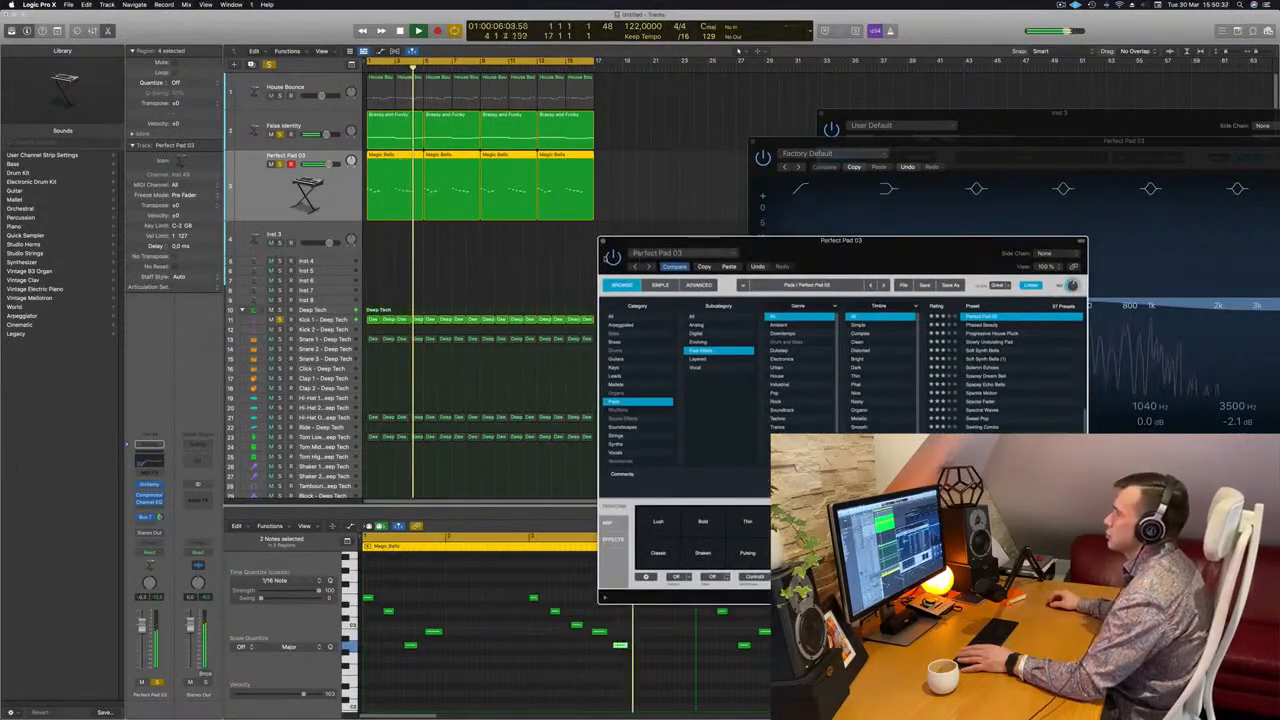
click(603, 241)
click(273, 78)
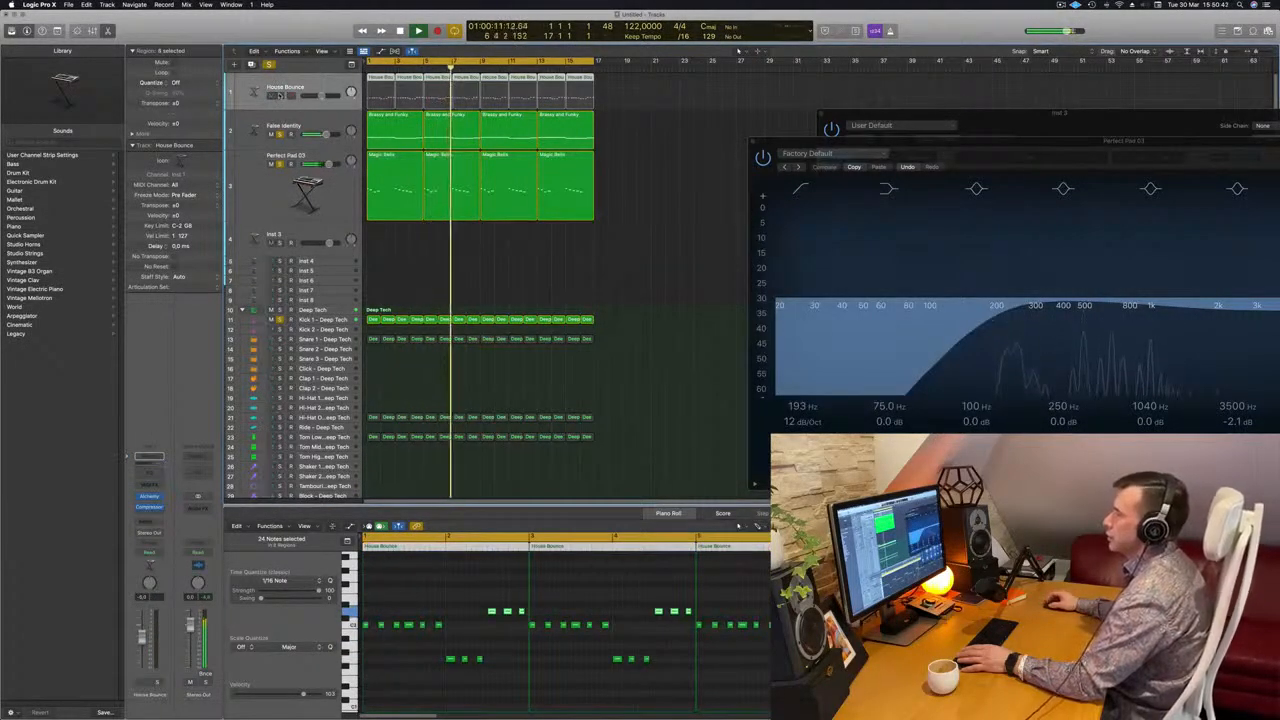
click(280, 96)
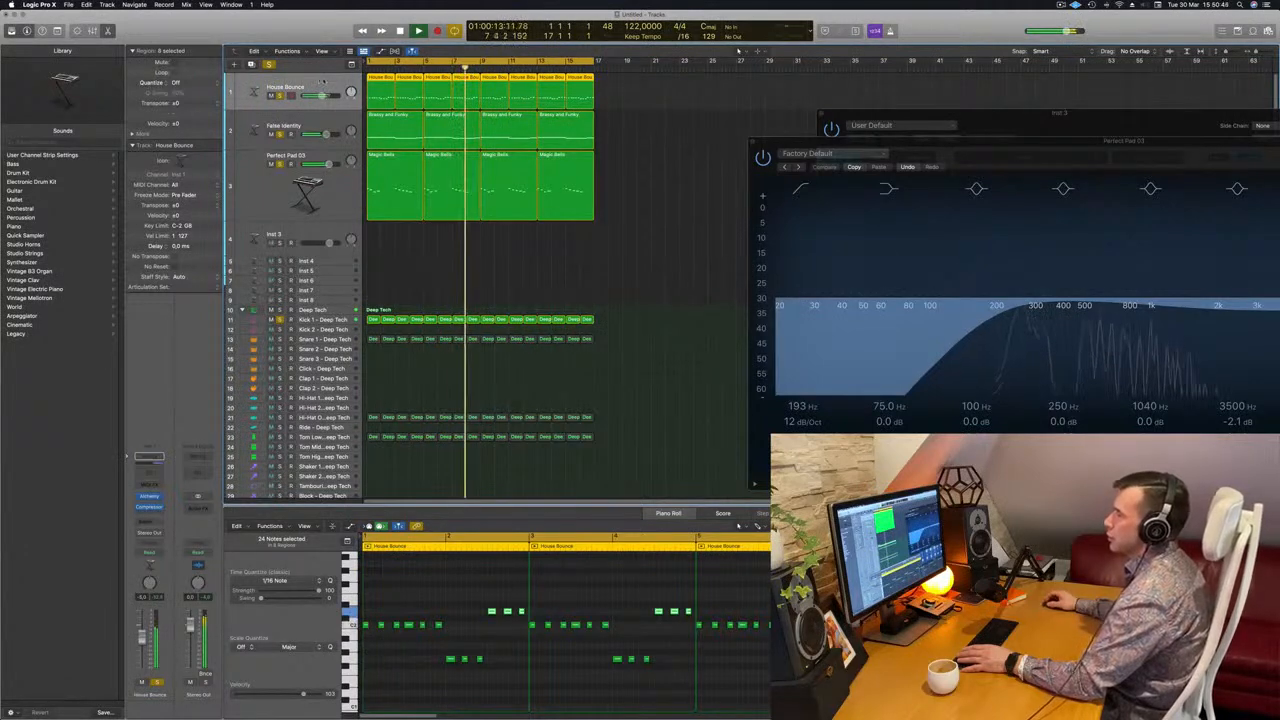
key(Return)
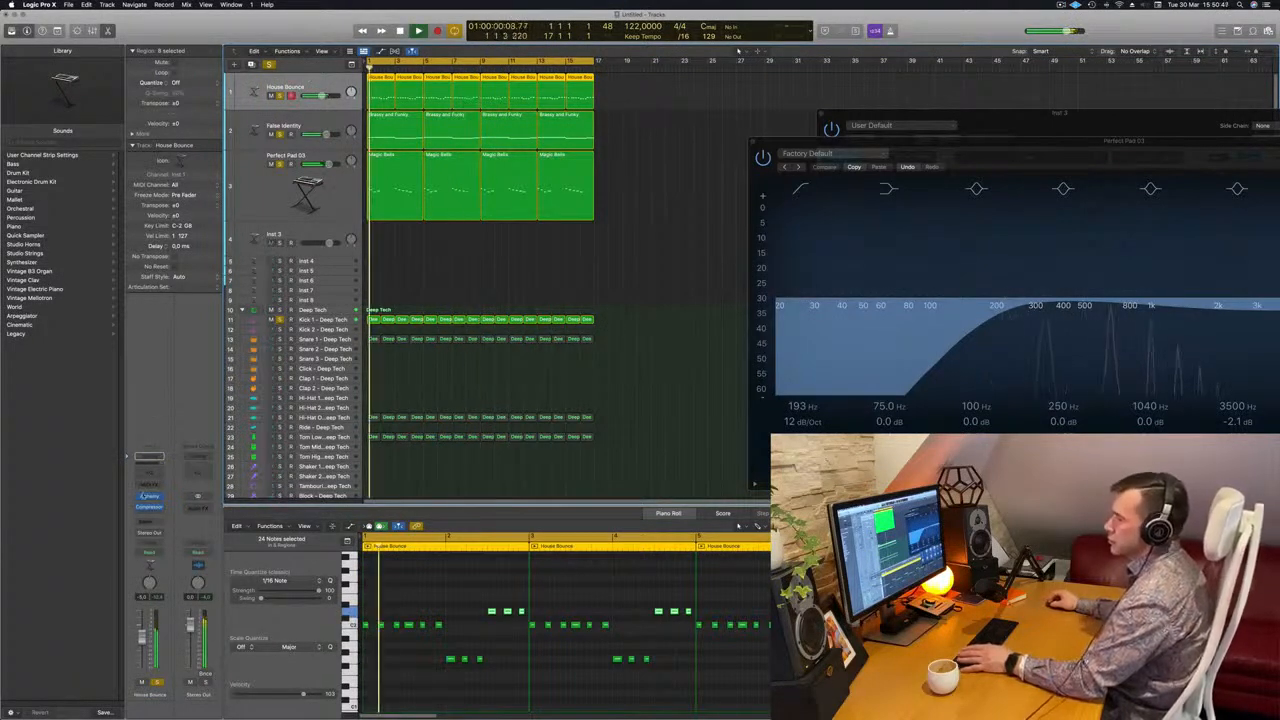
Open House Bounce's Alchemy window beside the arrangement and clear all solos to replay the full loop
click(149, 496)
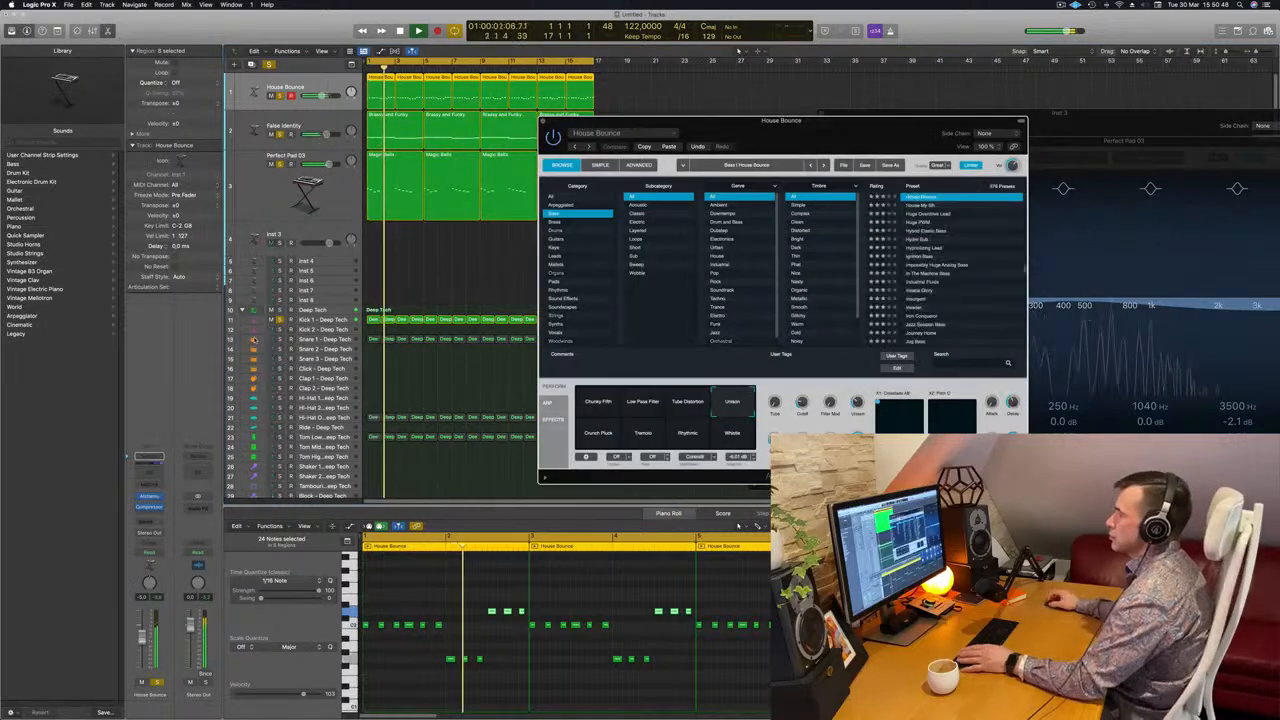
drag(830, 124, 1092, 137)
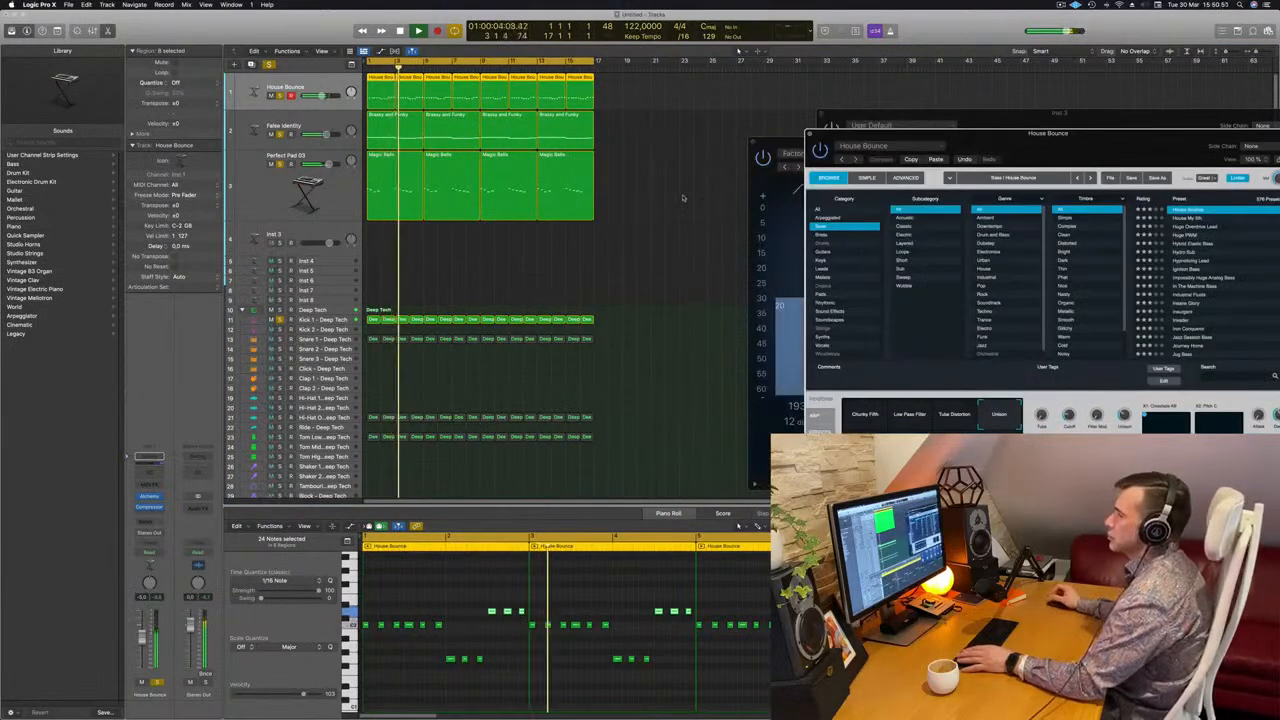
click(645, 182)
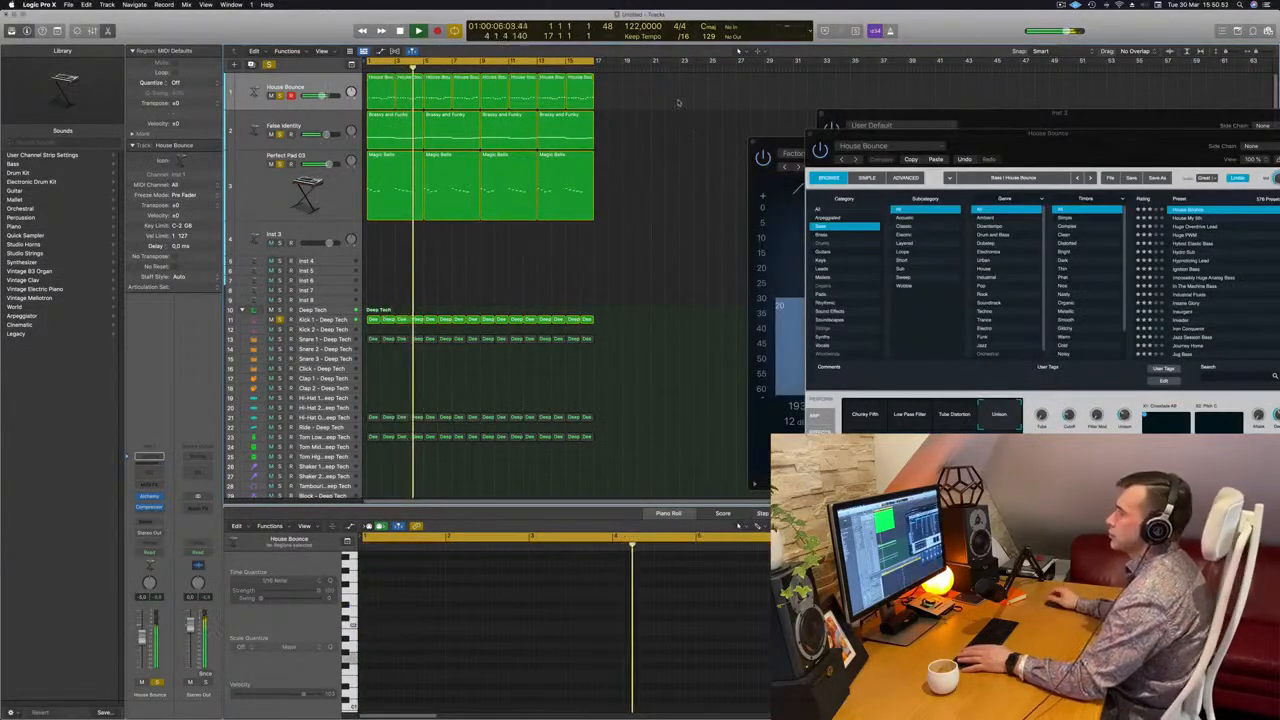
click(320, 87)
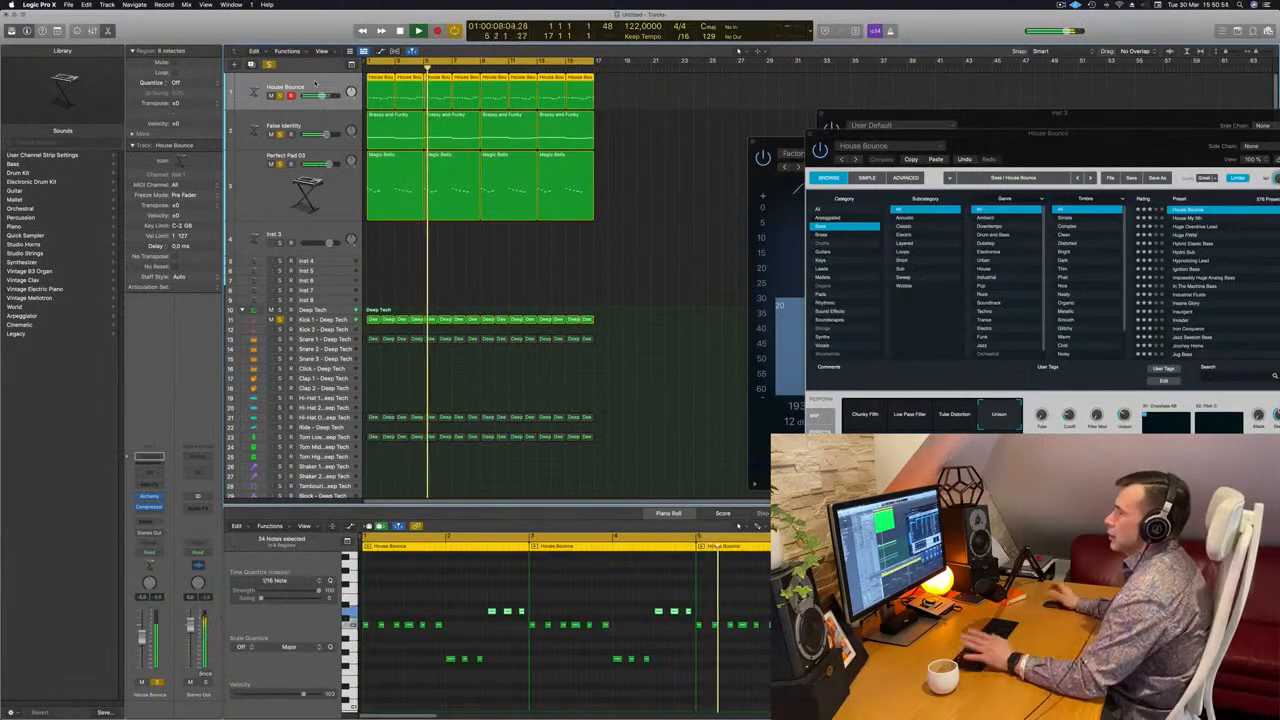
click(269, 65)
key(space)
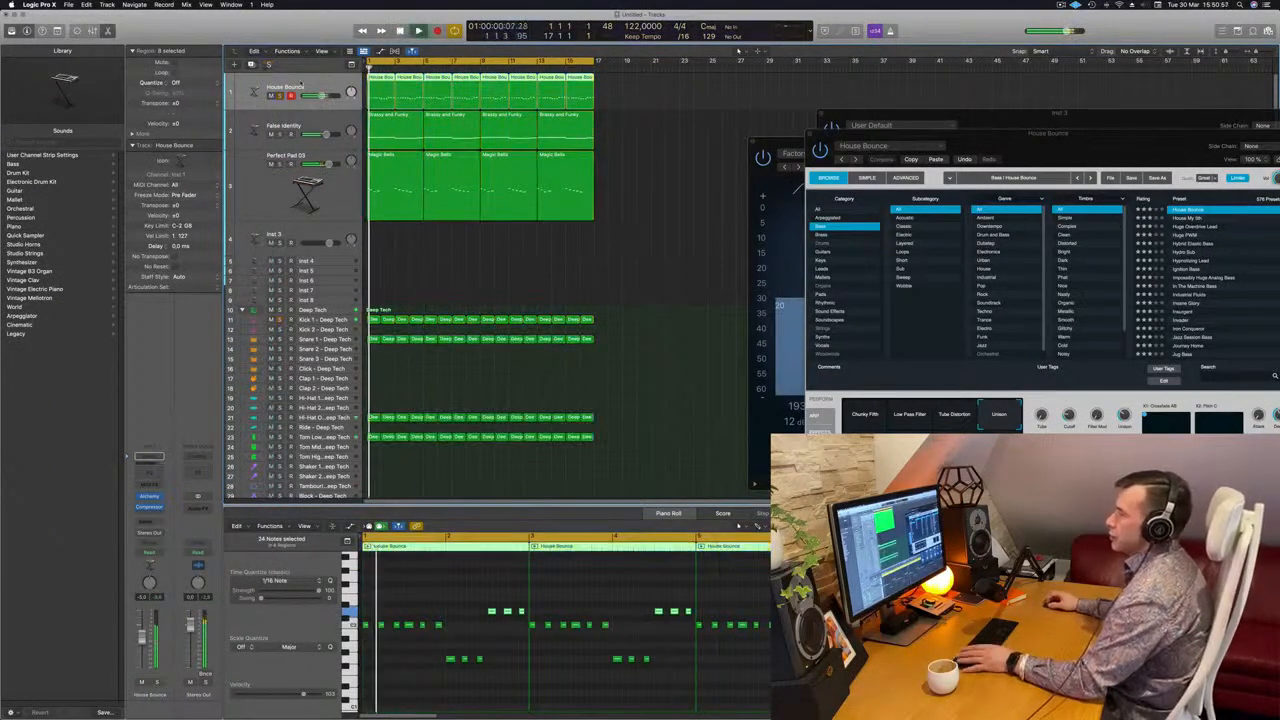
Duplicate the House Bounce track and copy the first Brassy and Funky region onto the duplicate at bar 1
key(super+d)
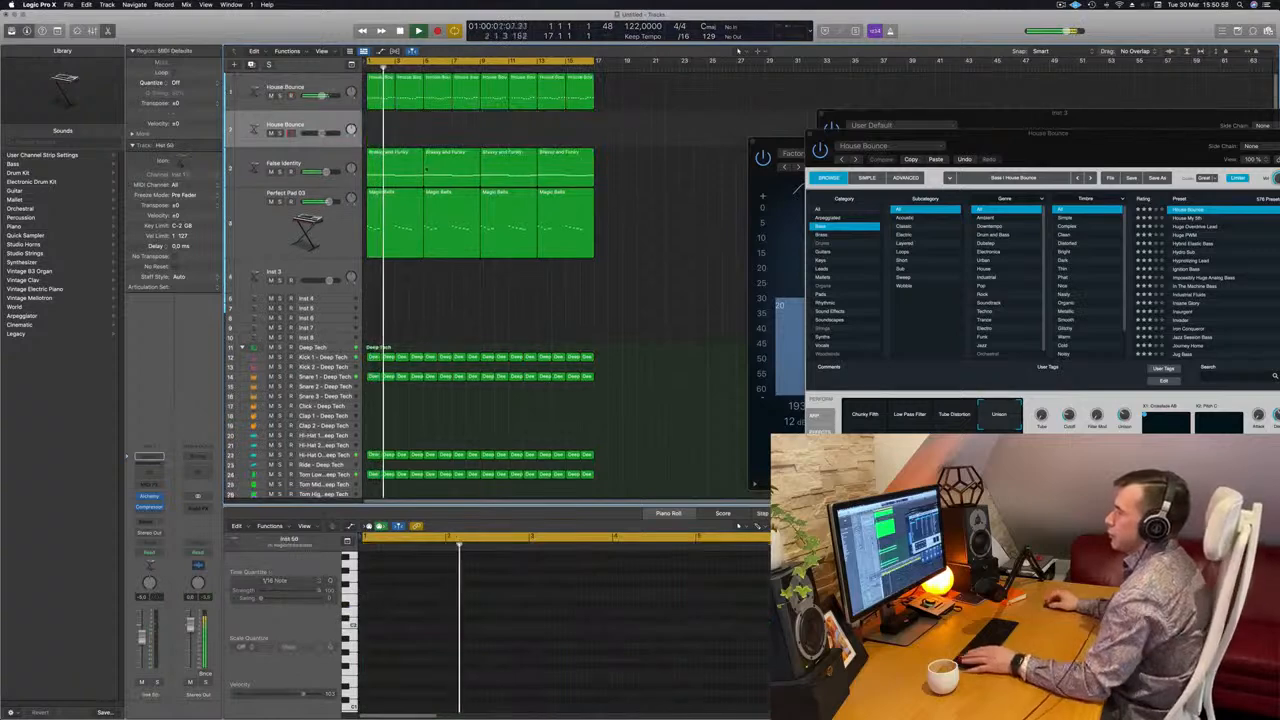
click(398, 152)
drag(405, 152, 400, 118)
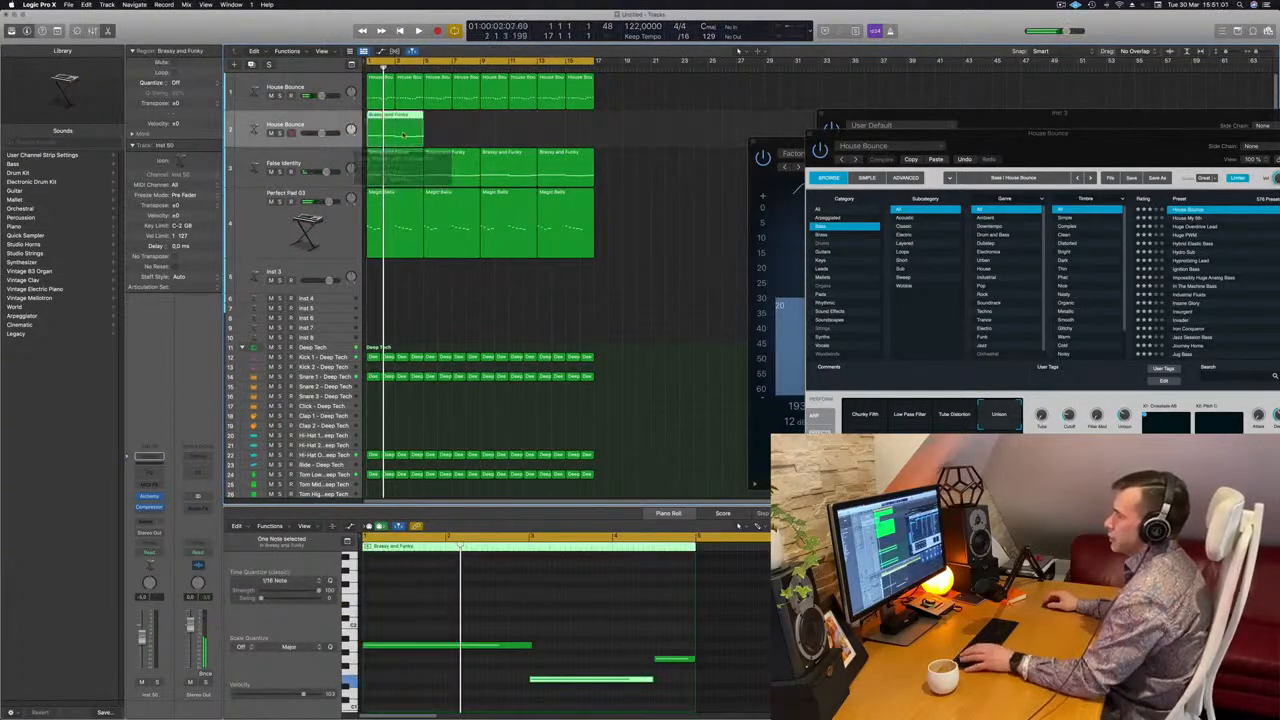
click(514, 624)
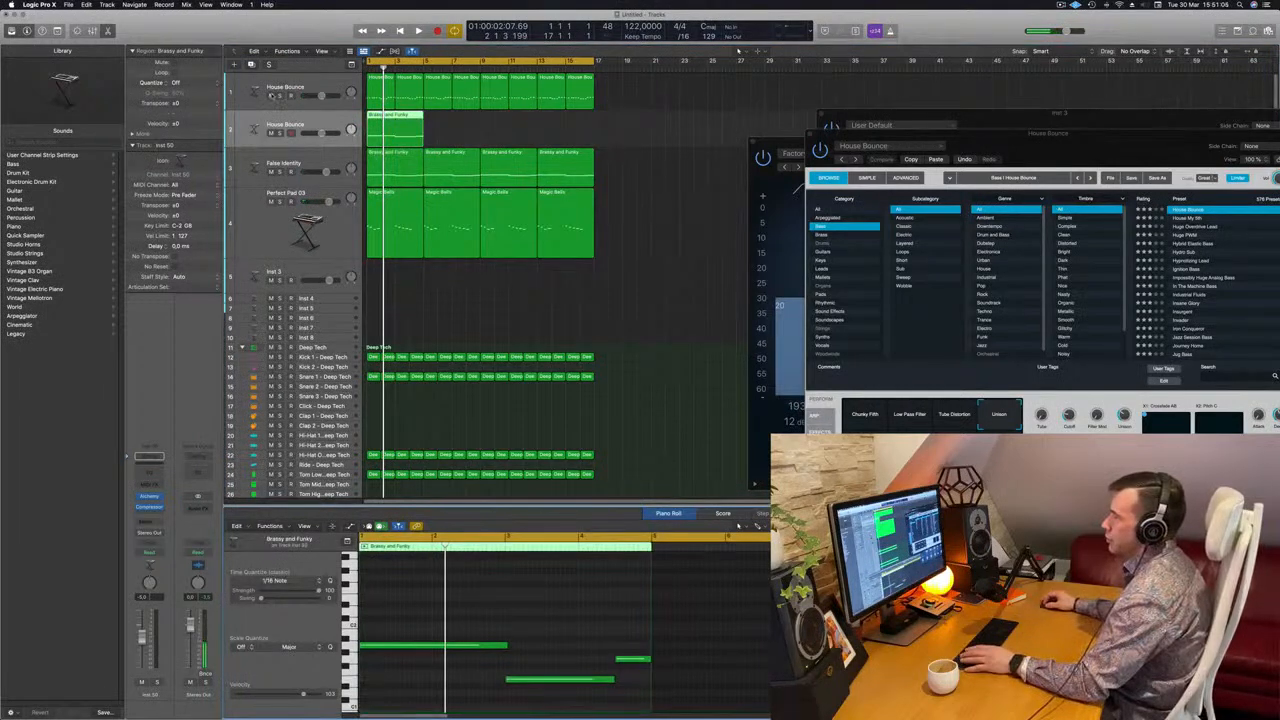
Mute the original House Bounce track and audition the duplicate both alone and with the other tracks
click(271, 96)
key(space)
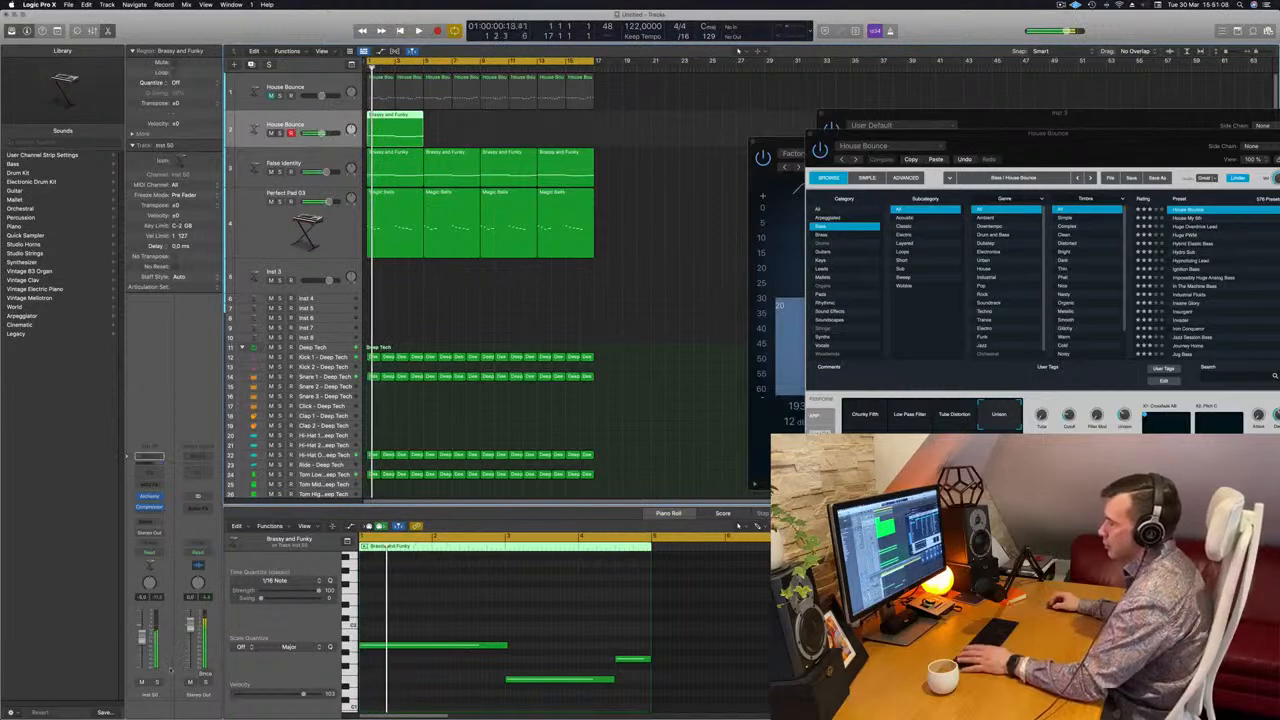
key(s)
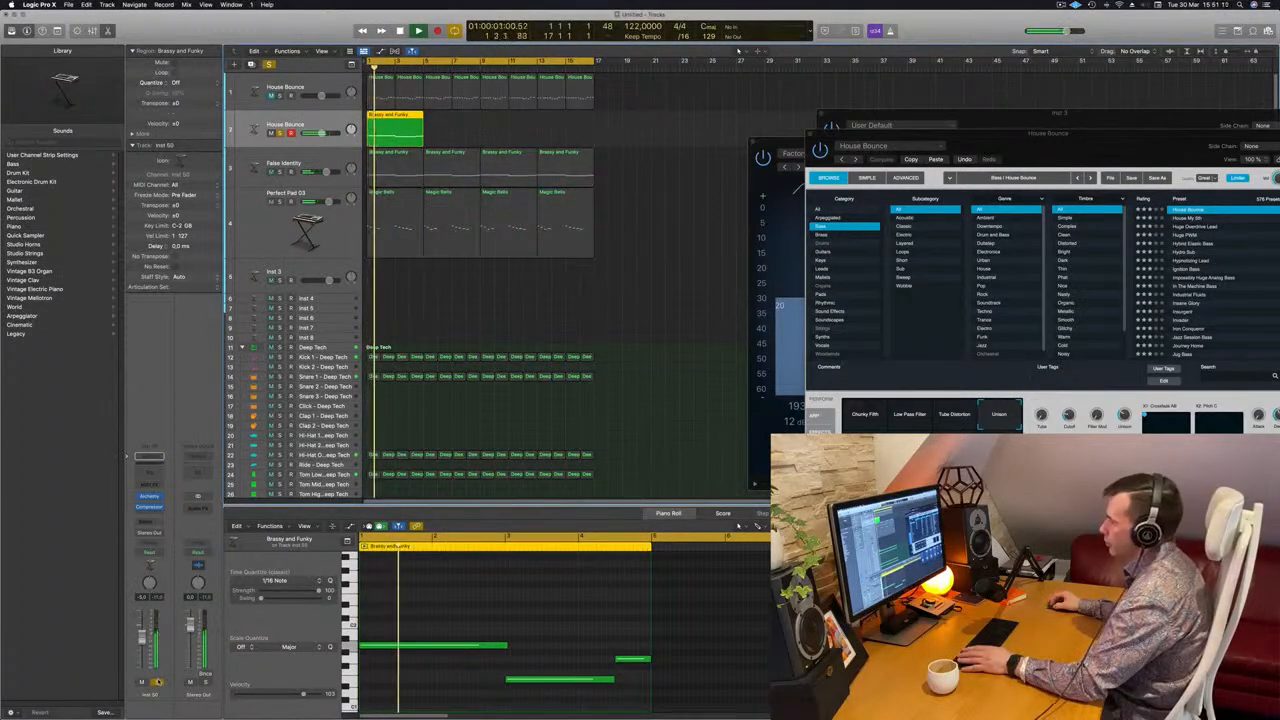
key(s)
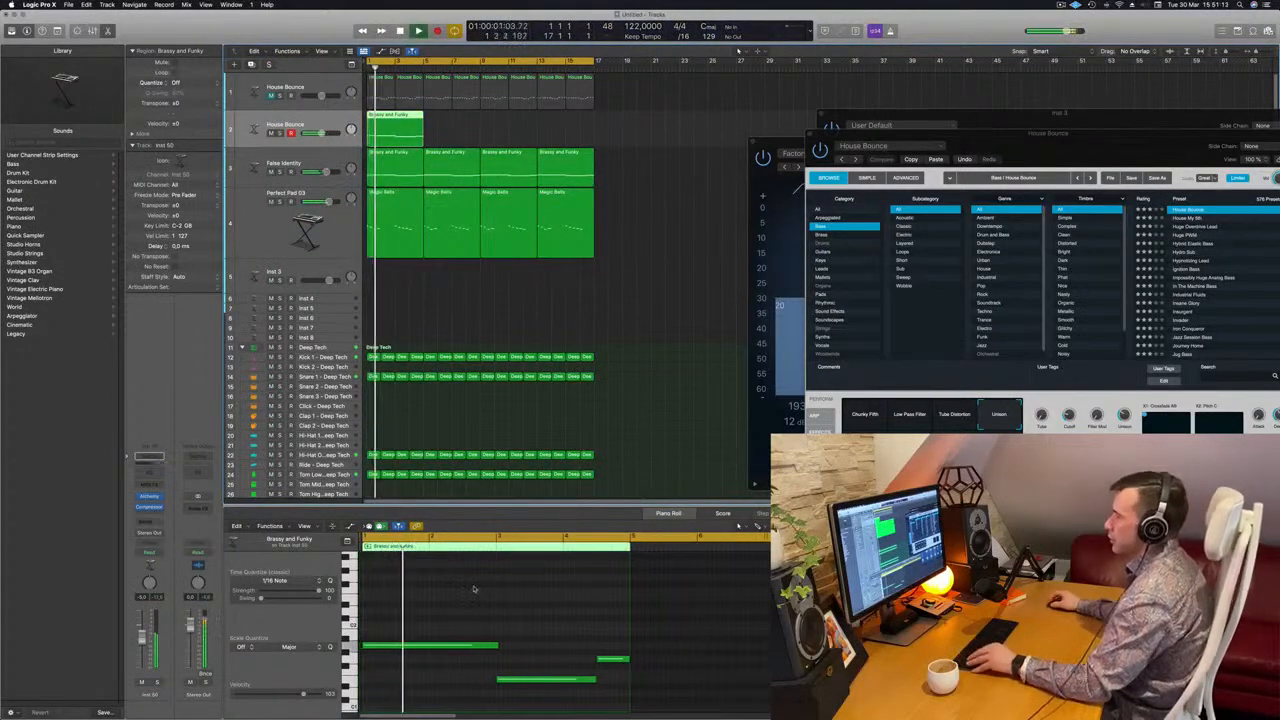
Copy the Brassy and Funky region along the duplicate House Bounce track until it fills all 16 bars
scroll(470, 590, down, 1)
scroll(455, 597, down, 1)
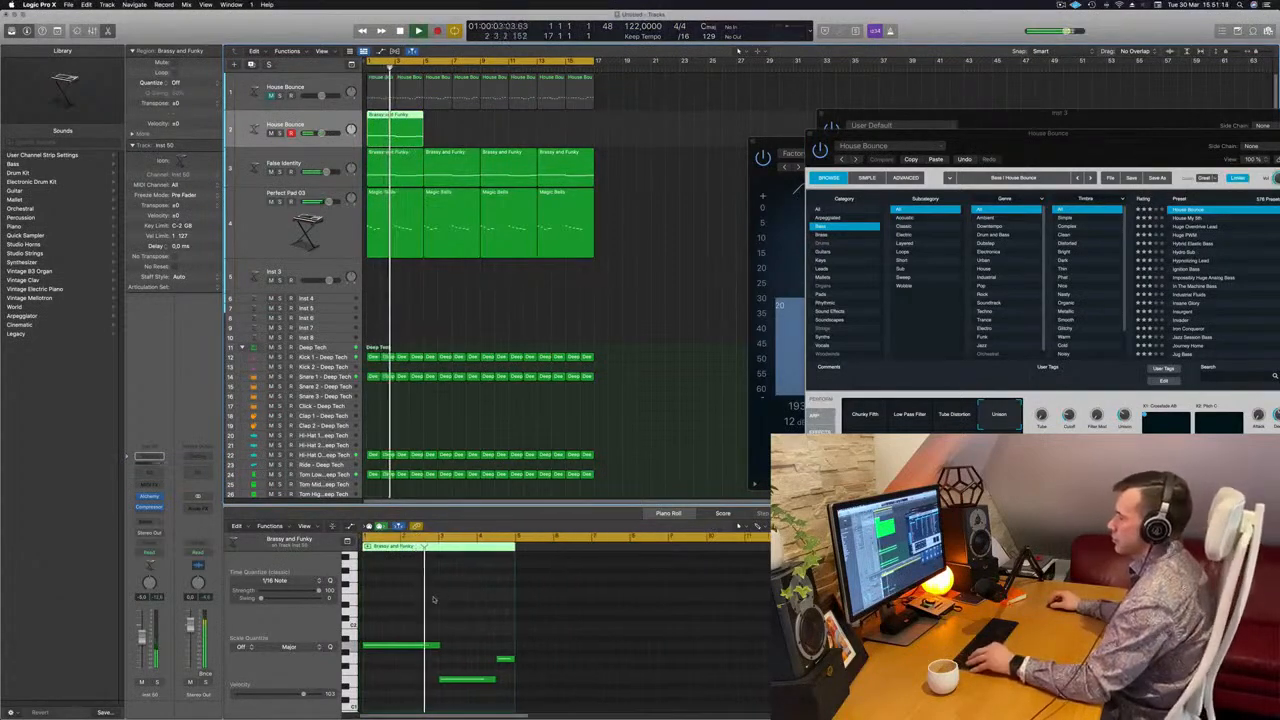
scroll(434, 600, down, 1)
scroll(434, 599, up, 2)
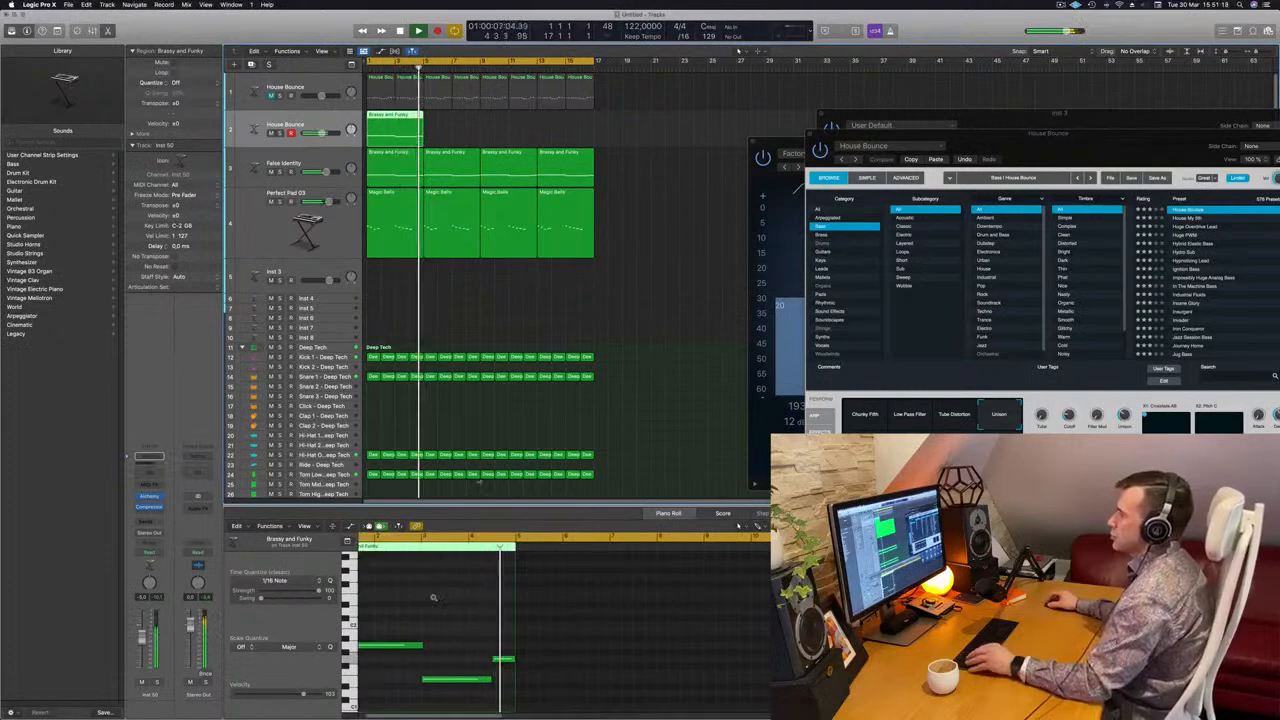
drag(383, 116, 512, 118)
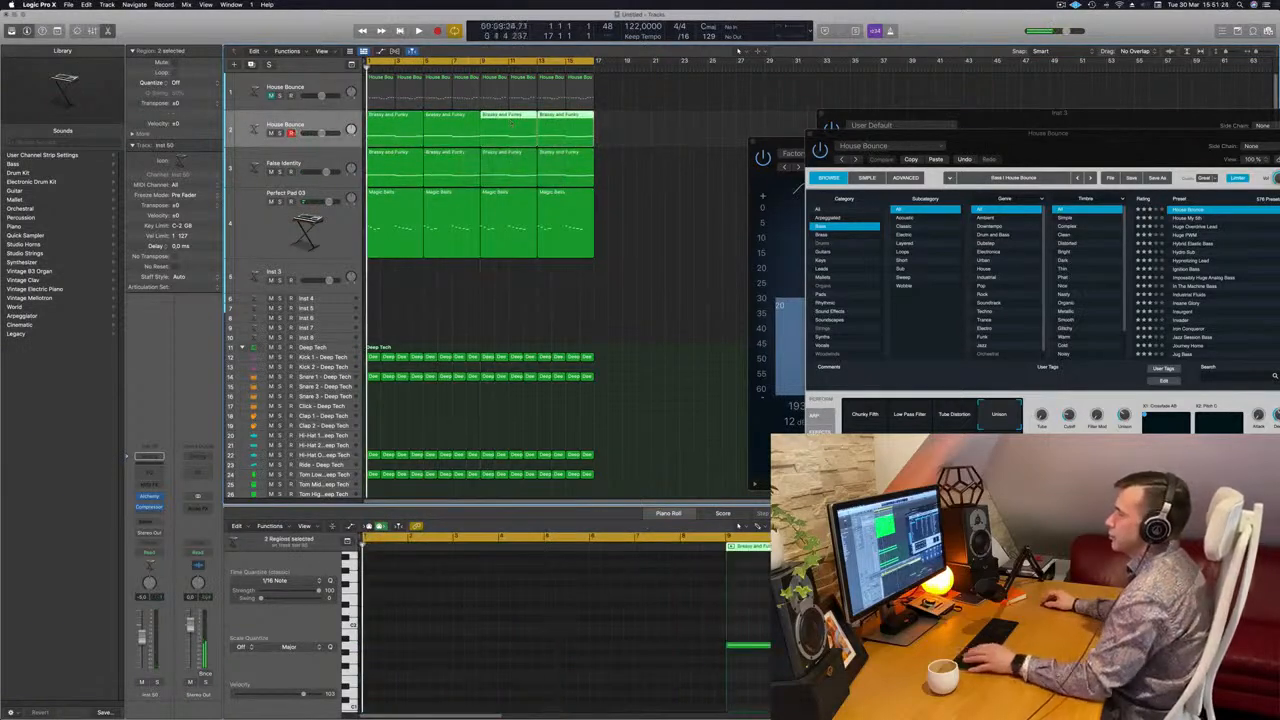
Select the duplicate House Bounce track, lower its volume slightly, and replay the loop from the start
drag(1058, 146, 771, 307)
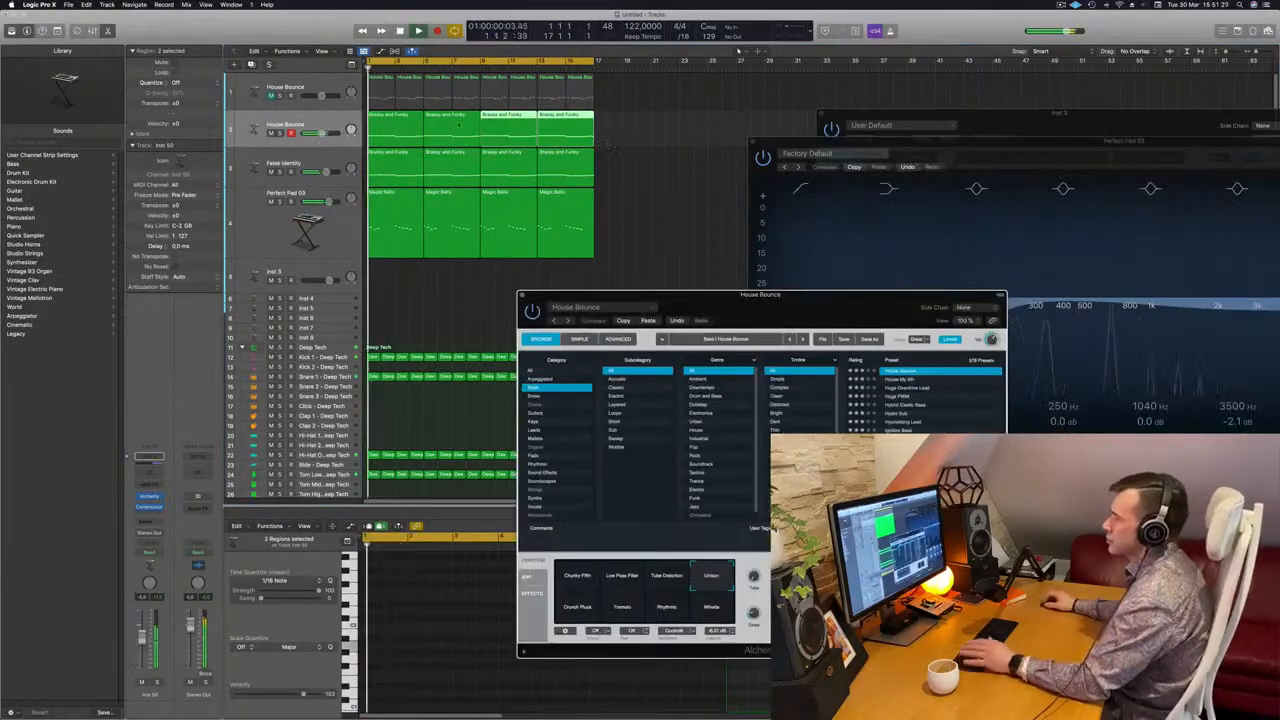
click(263, 124)
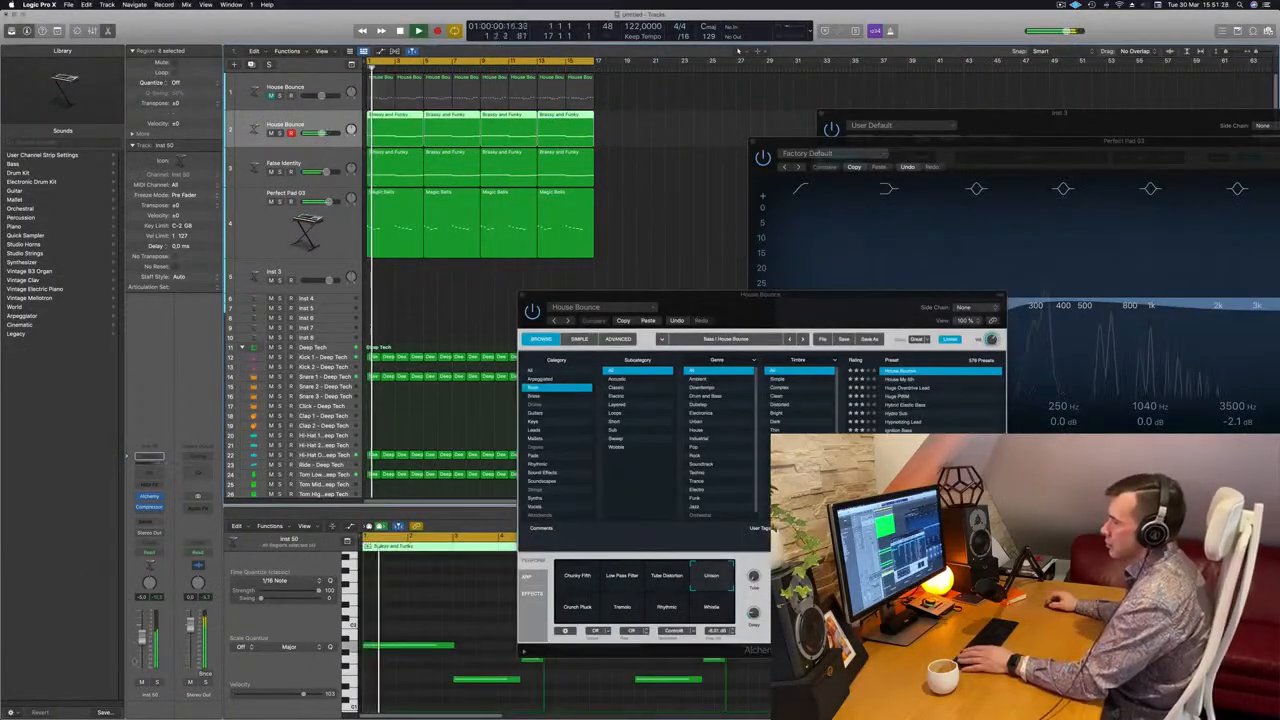
key(space)
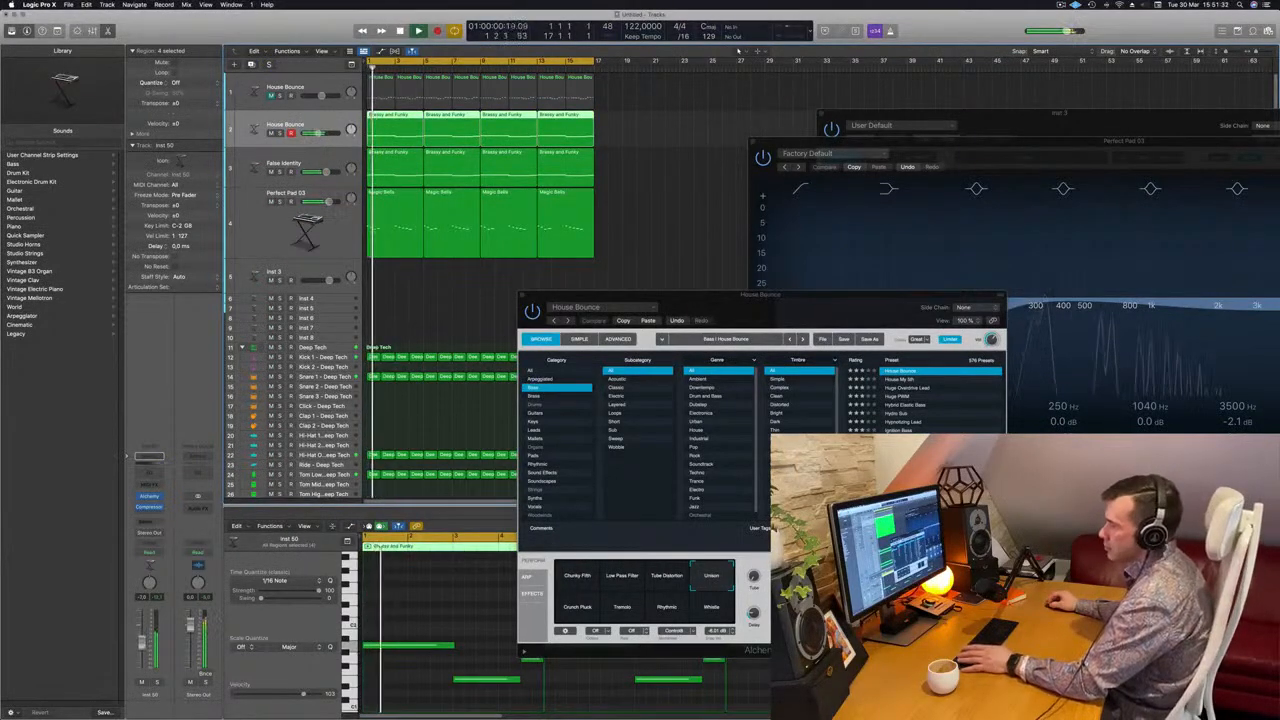
Add a Channel EQ to the duplicate House Bounce track with a +5.4 dB low shelf at 75 Hz and close its plug-in windows
click(154, 477)
drag(575, 276, 547, 254)
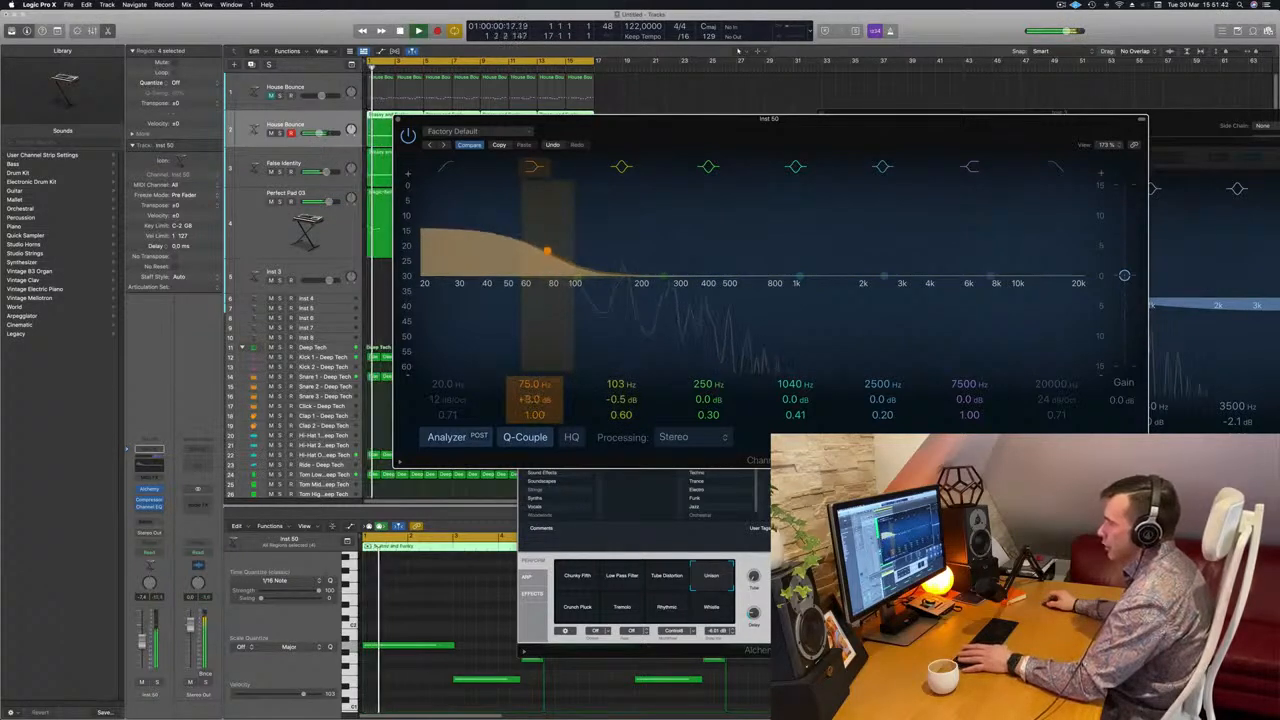
drag(530, 399, 530, 408)
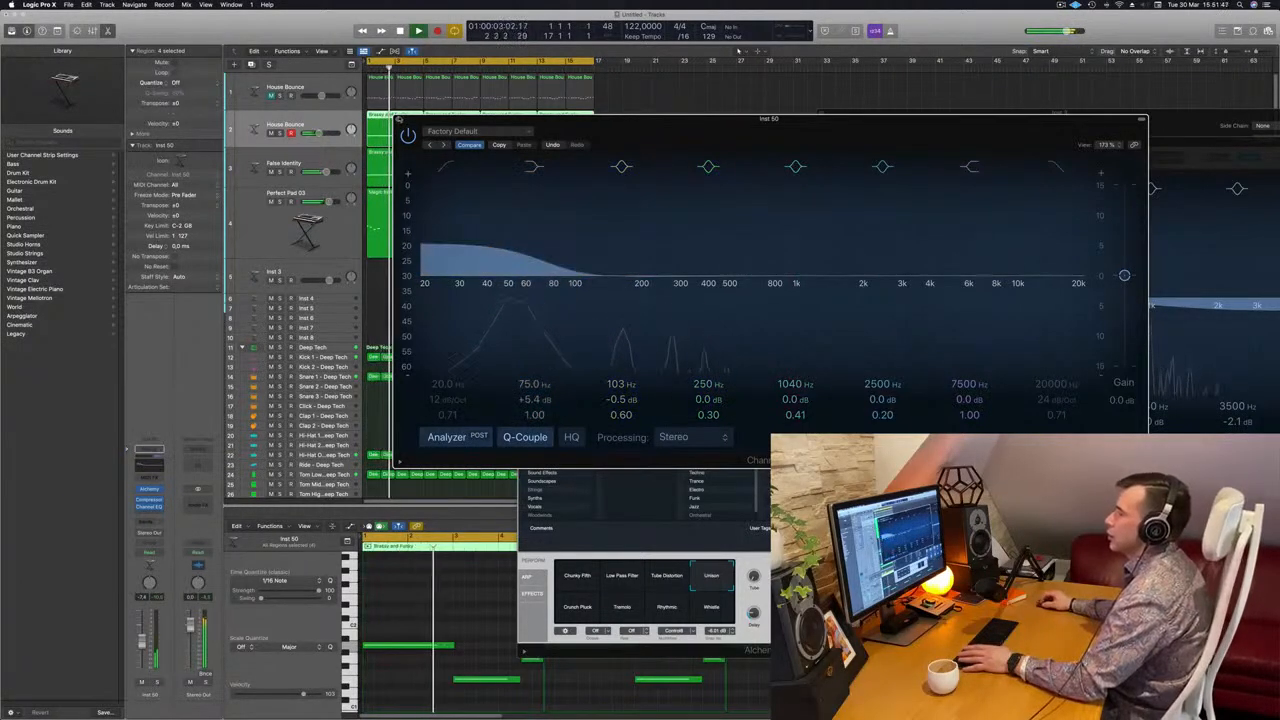
key(super+w)
key(super+Right)
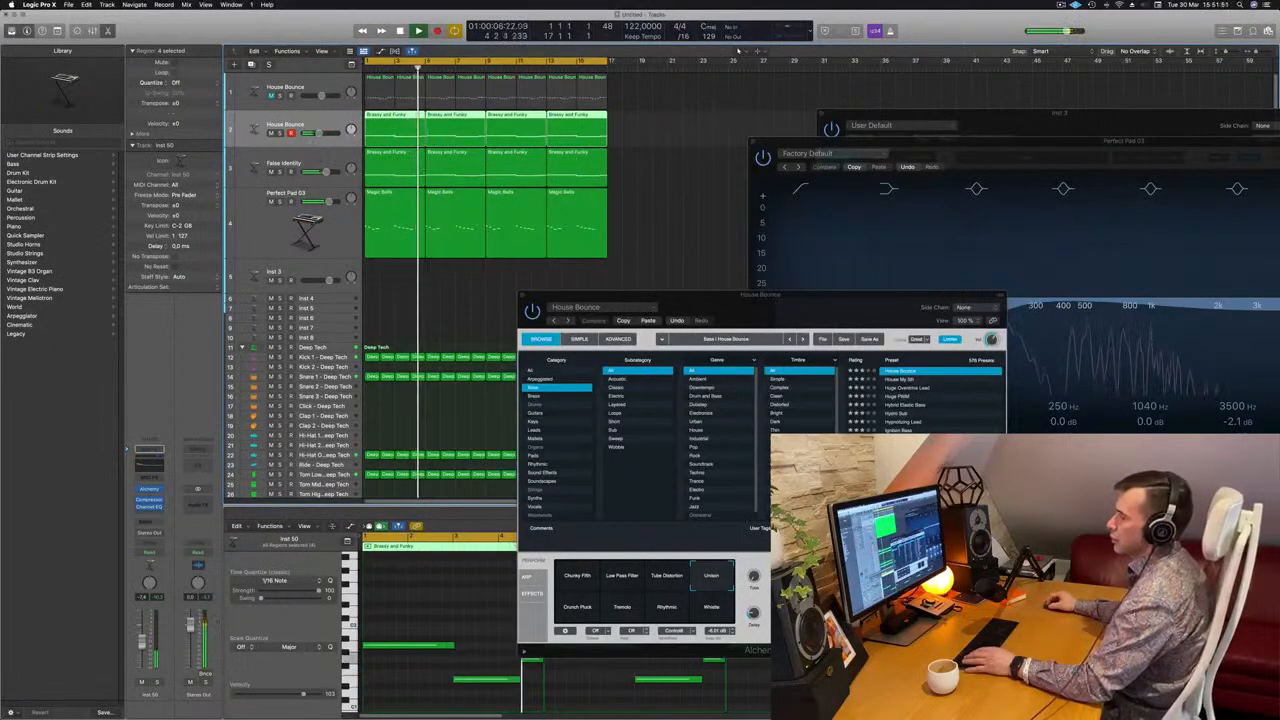
drag(803, 297, 764, 304)
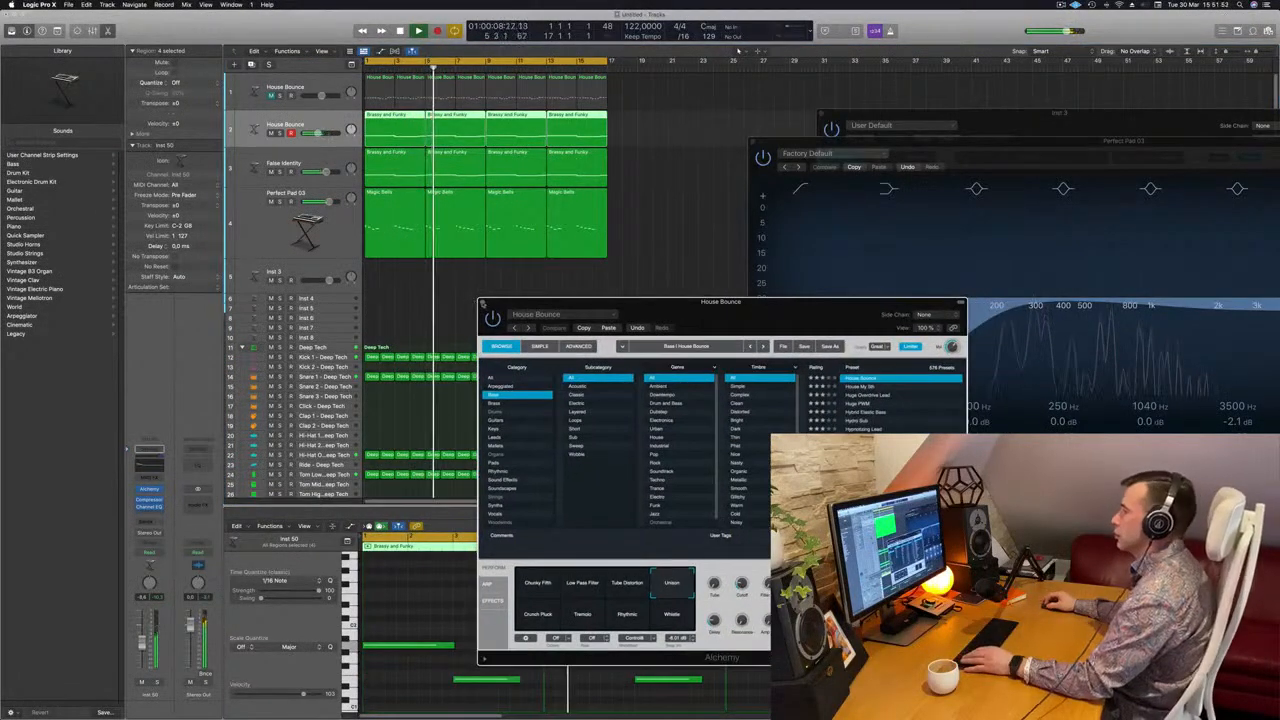
key(super+w)
Adjust the Perfect Pad 03 track's Bus 7 send level while replaying the loop
scroll(532, 262, down, 5)
click(335, 236)
key(space)
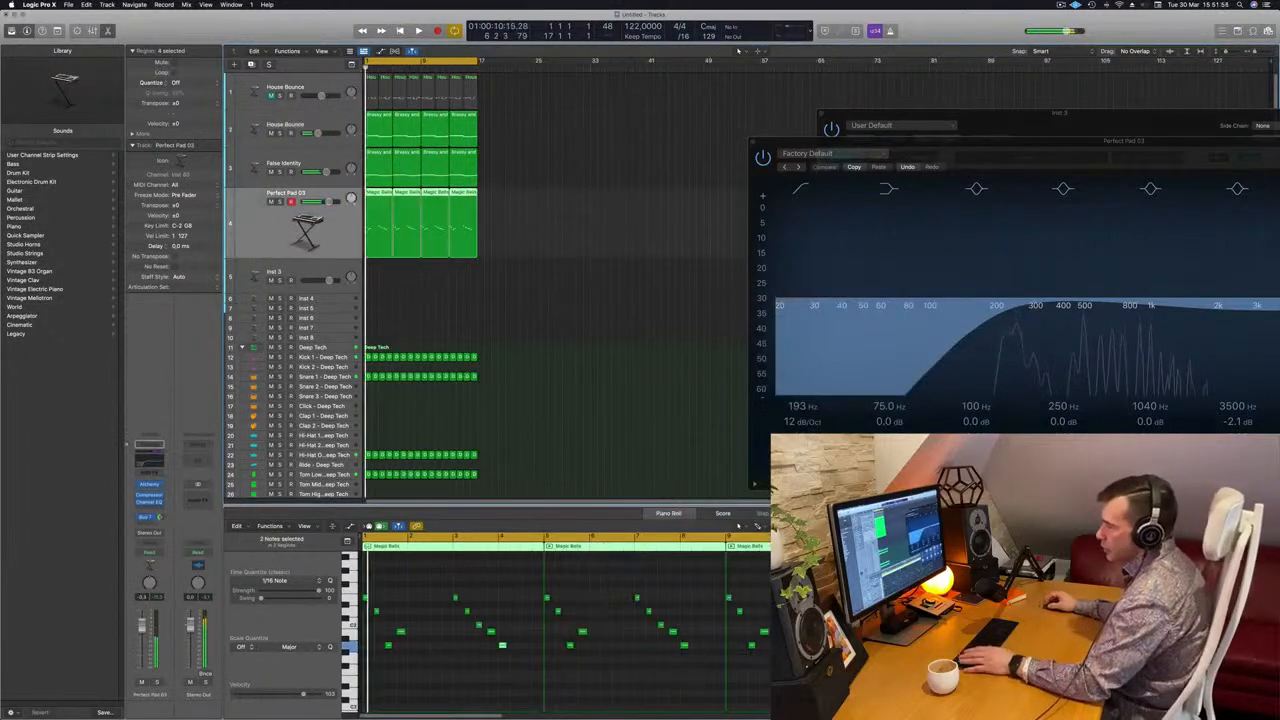
drag(161, 518, 161, 513)
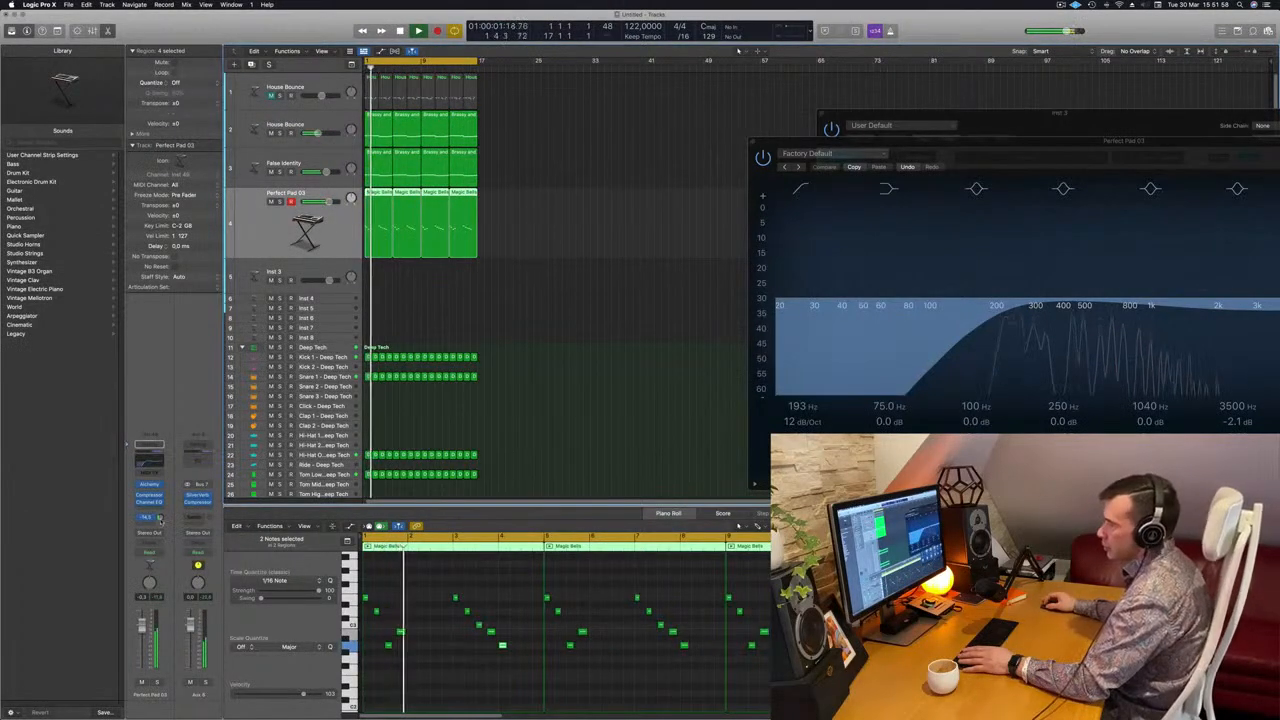
scroll(587, 292, up, 3)
scroll(587, 295, down, 2)
scroll(555, 262, up, 2)
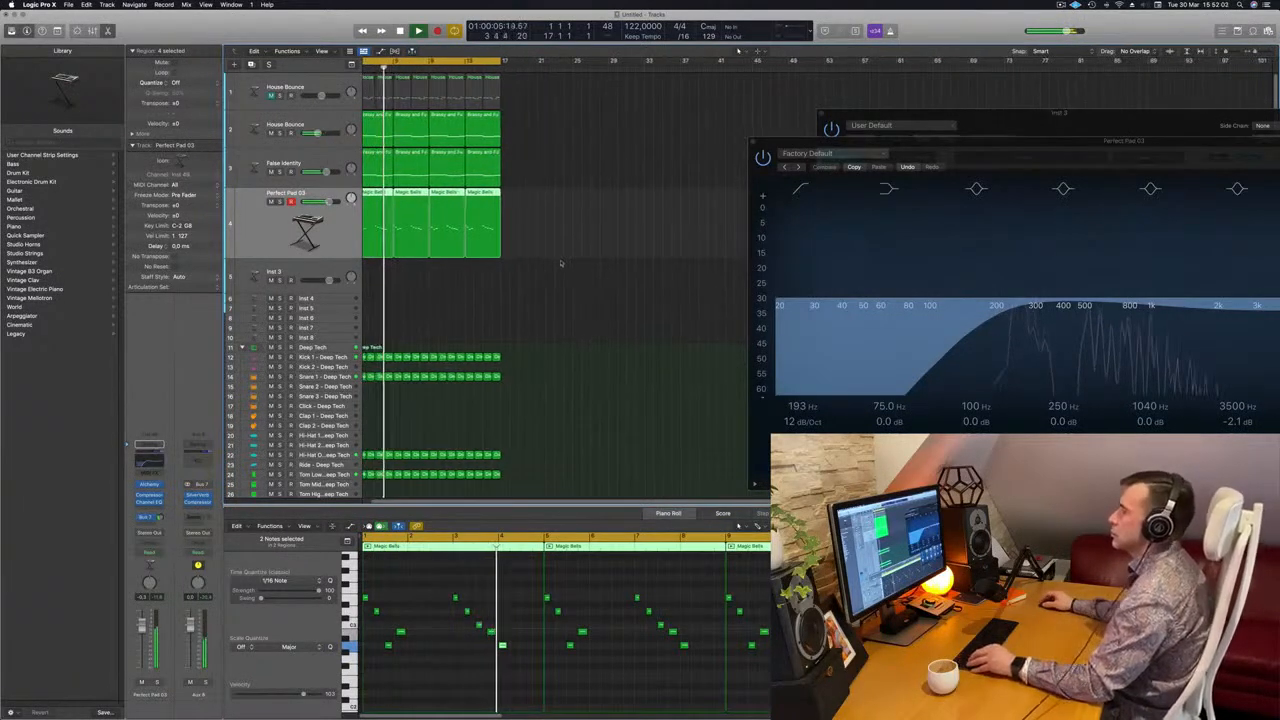
scroll(596, 264, left, 1)
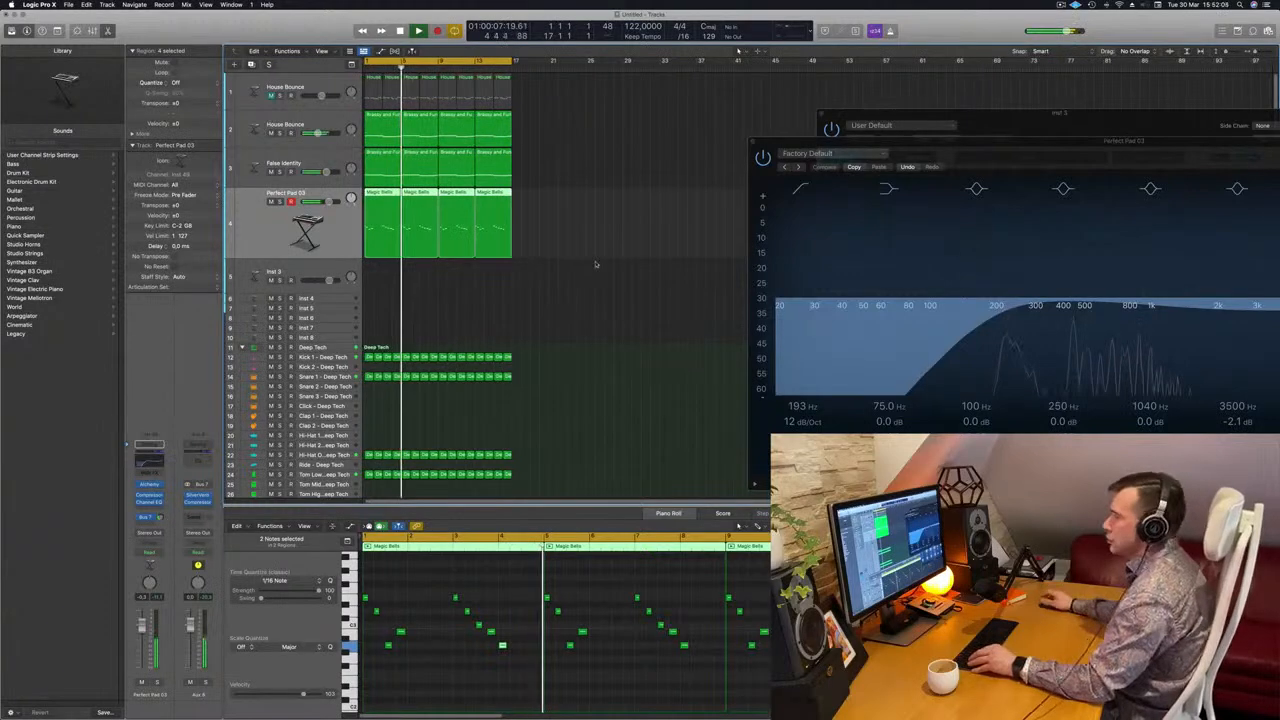
scroll(569, 280, up, 2)
scroll(569, 278, right, 1)
Replay the loop's opening and open the Channel EQ on the Kick 1 - Deep Tech track
key(Return)
click(332, 359)
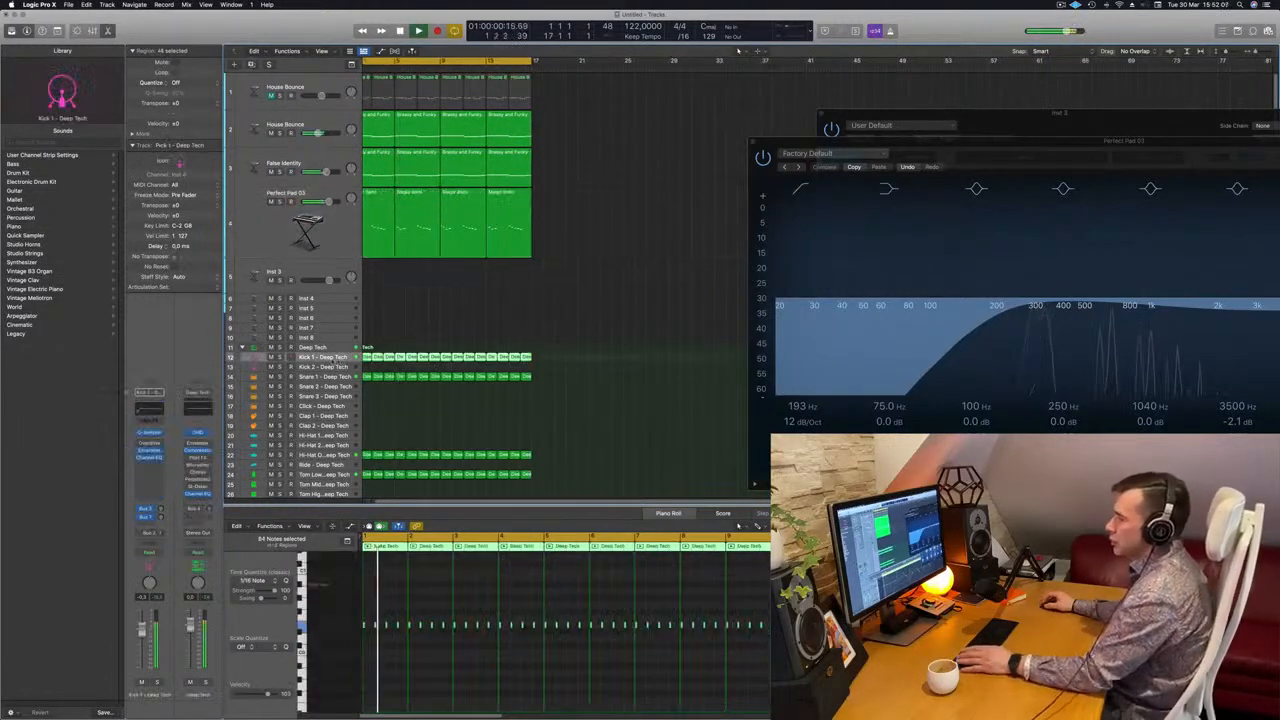
key(Return)
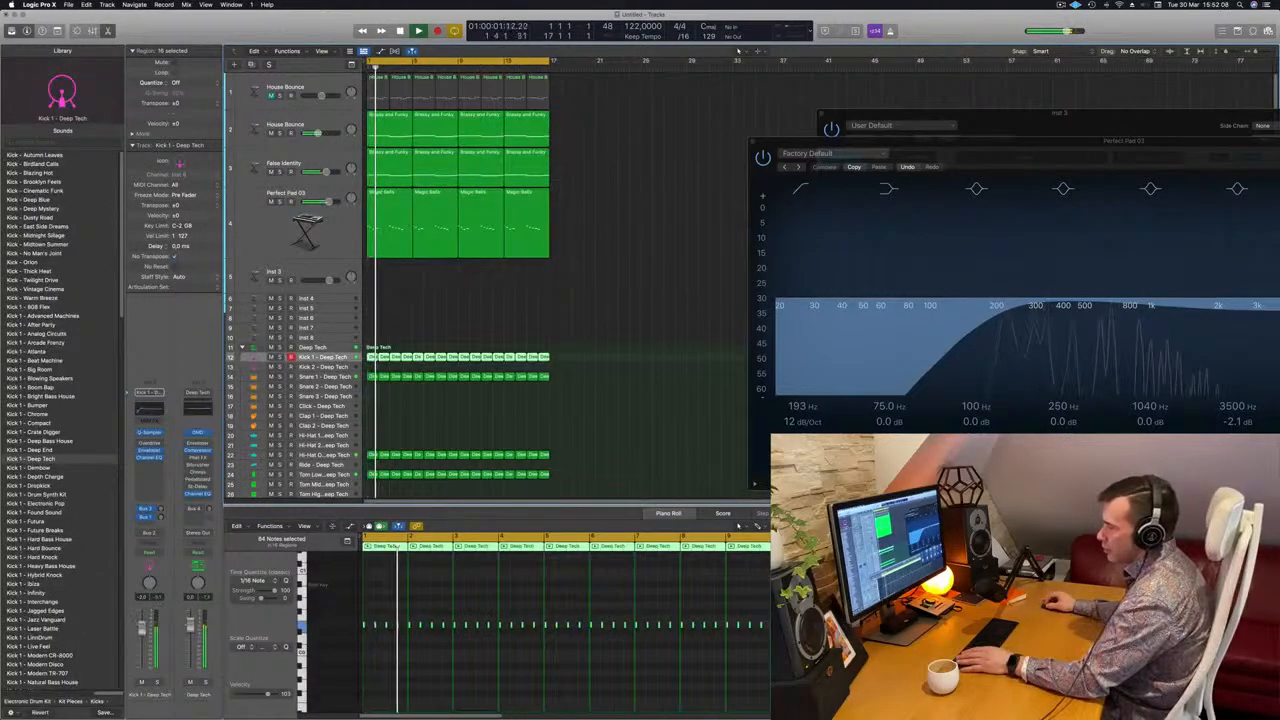
key(Return)
click(148, 407)
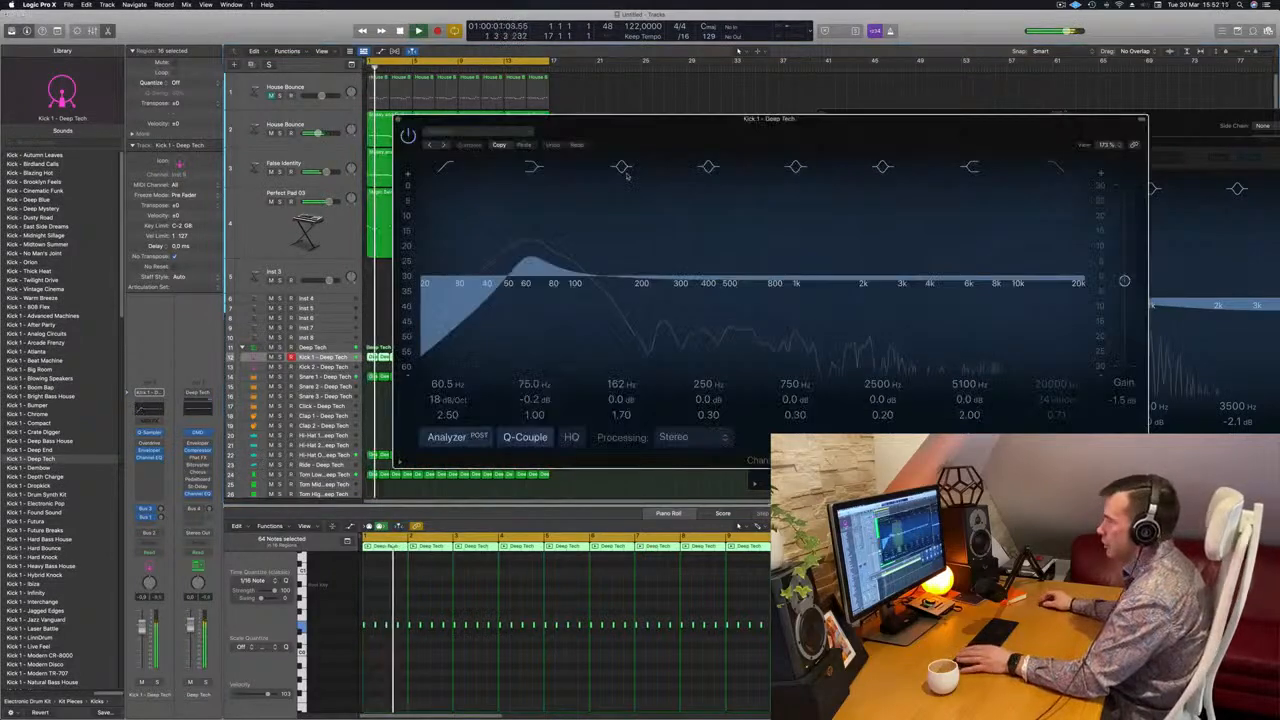
Move the kick EQ's low cut to 26 Hz and switch it off, and set the low shelf to +8.2 dB at 109 Hz
drag(525, 252, 450, 262)
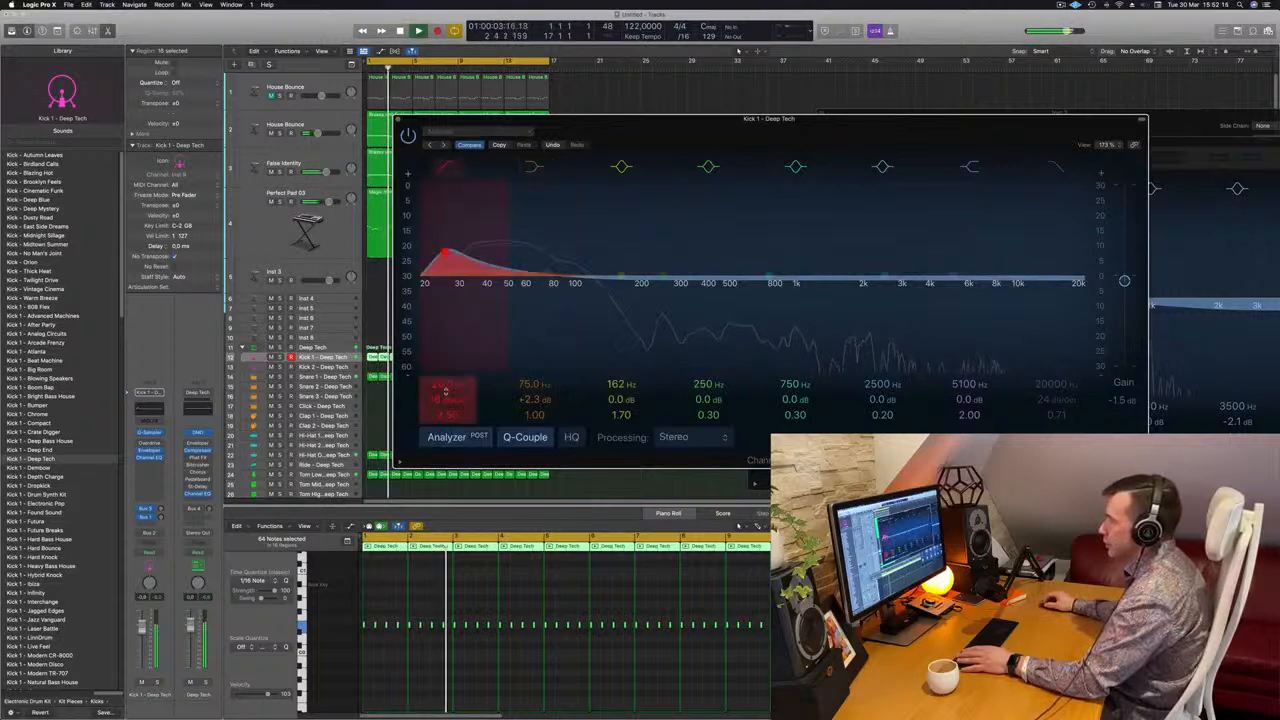
click(446, 167)
mouse_move(535, 399)
mouse_down()
mouse_move(534, 373)
mouse_move(525, 390)
mouse_up()
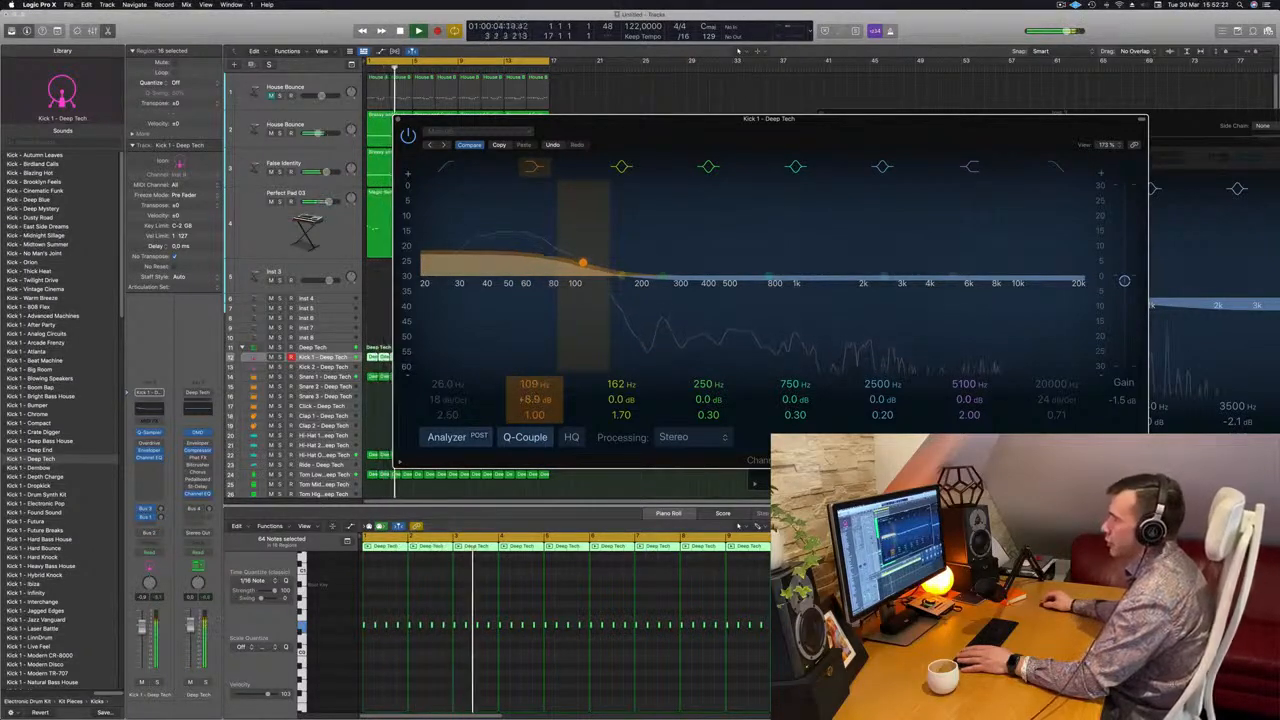
key(Return)
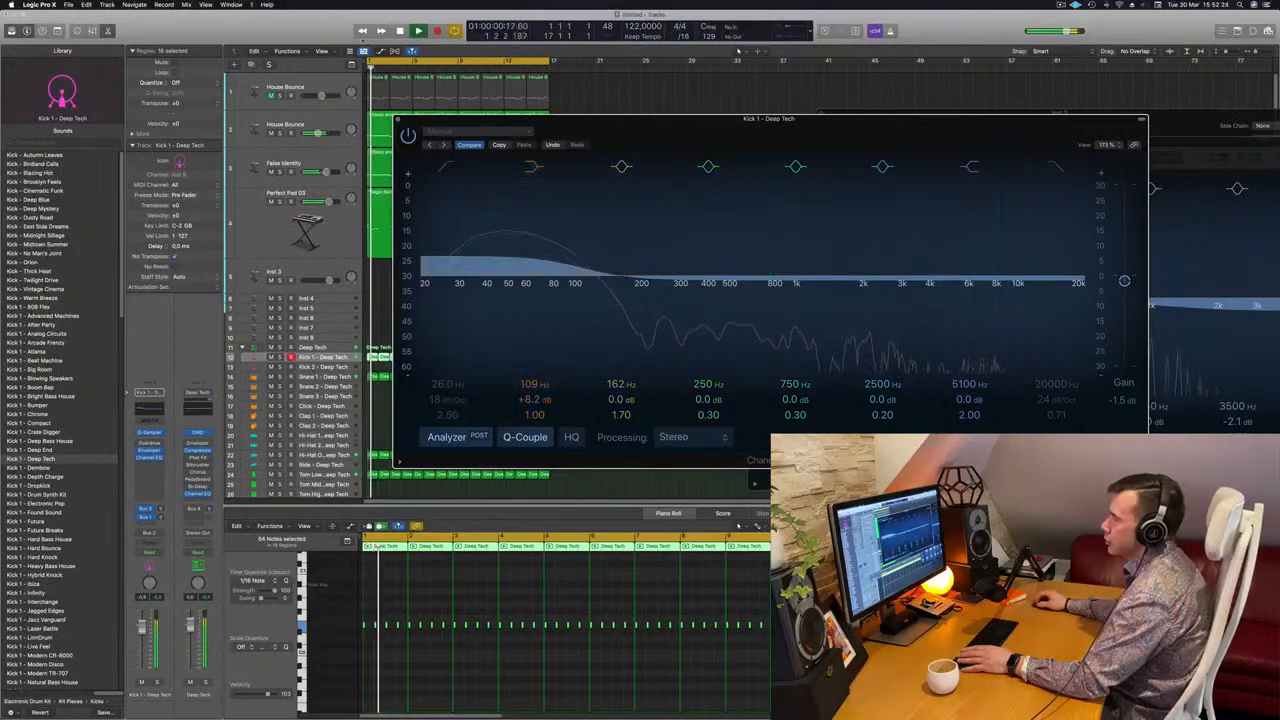
Close the kick's Channel EQ window and clear the selection of the Kick 1 - Deep Tech regions
click(397, 119)
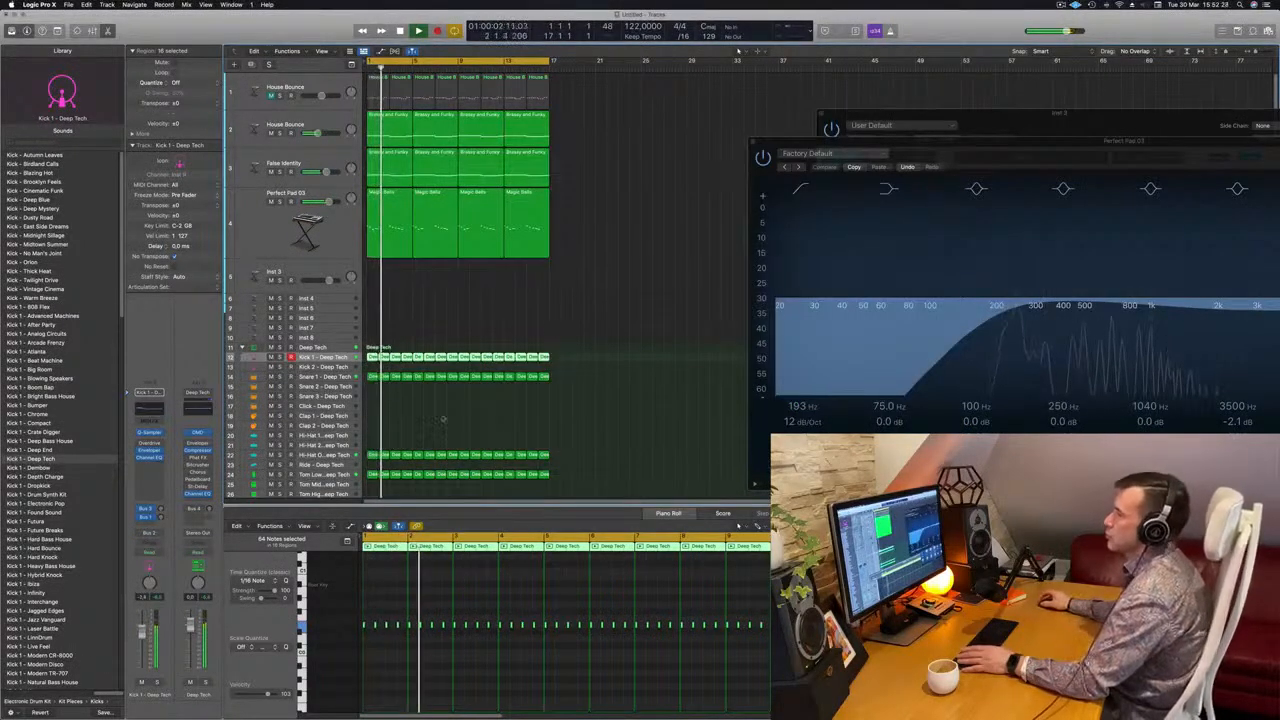
click(615, 234)
scroll(615, 234, up, 3)
scroll(618, 234, down, 2)
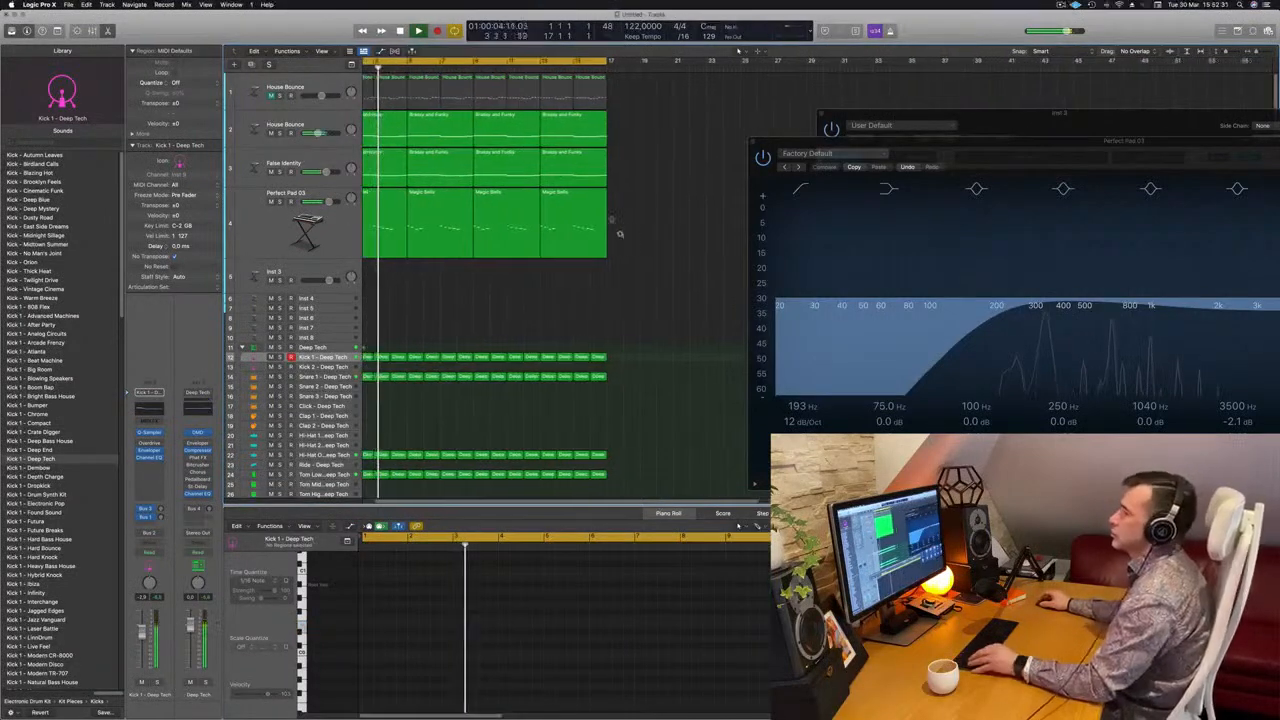
Set the Channel EQ low shelf on the second House Bounce track to +4.4 dB at 75 Hz and close the EQ
click(330, 121)
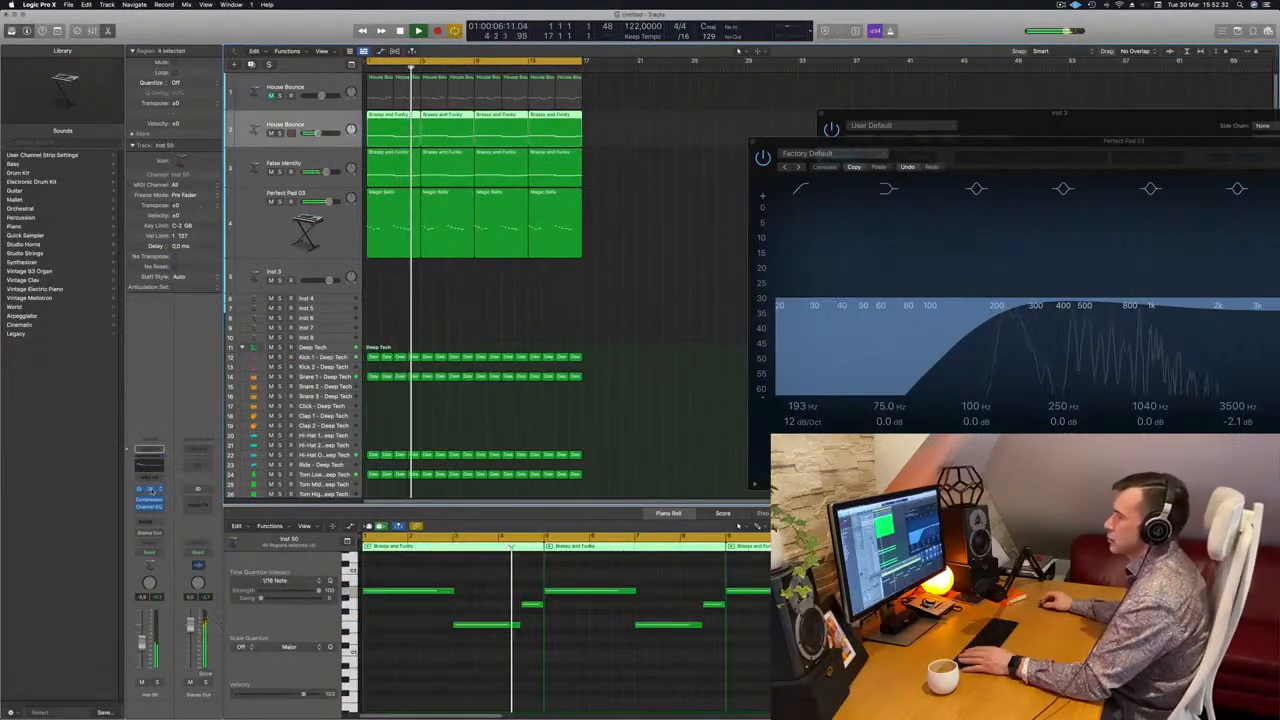
click(150, 490)
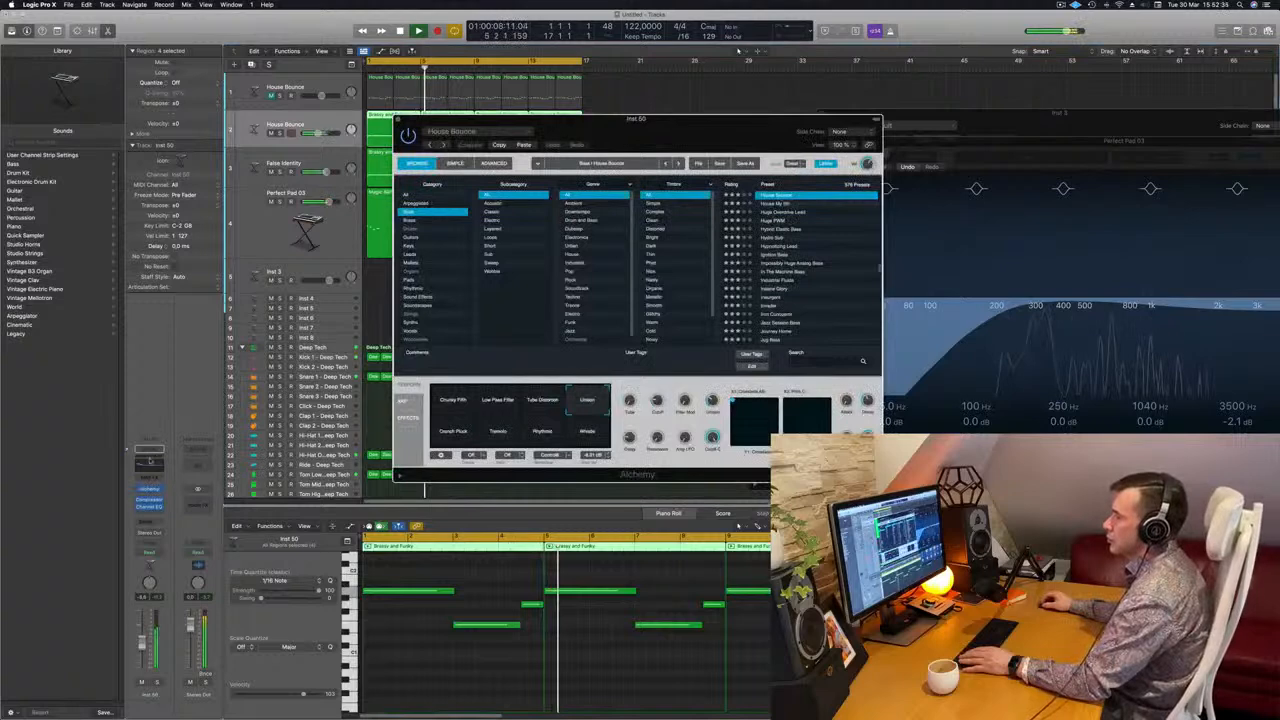
click(149, 506)
drag(537, 396, 537, 396)
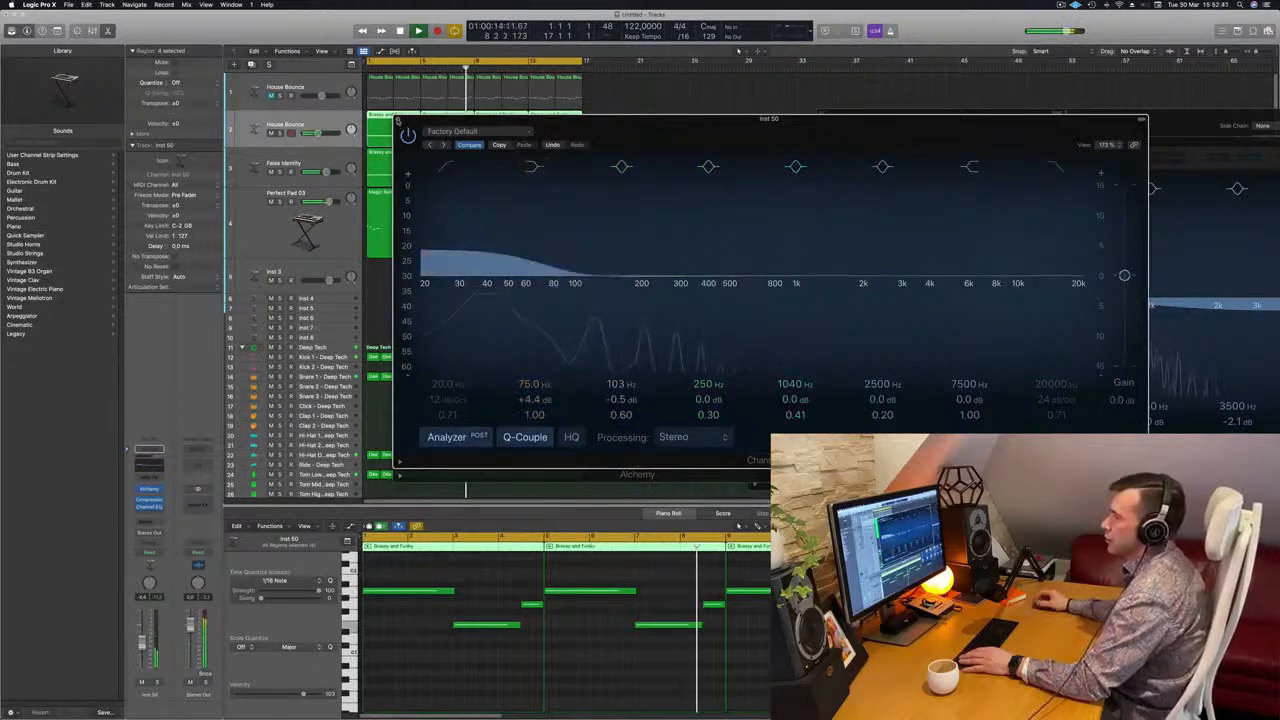
click(398, 121)
Close the second House Bounce track's Alchemy window and deselect its regions
drag(649, 141, 884, 172)
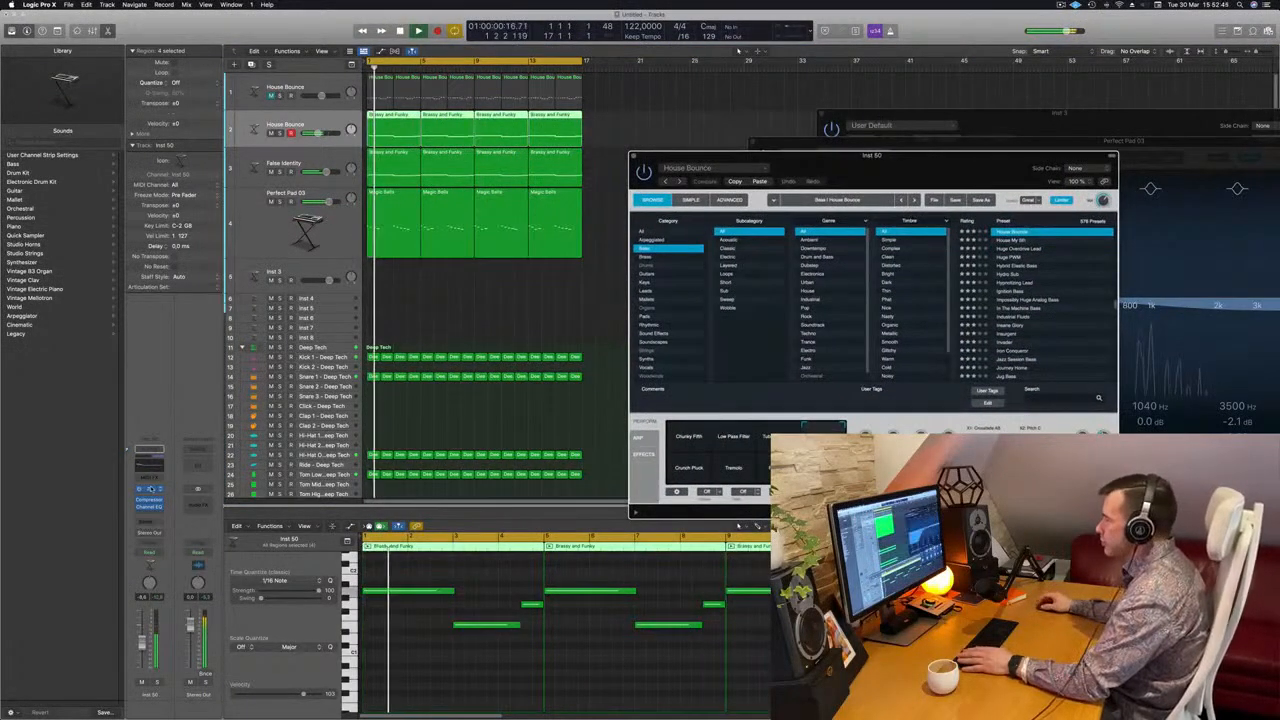
click(151, 489)
click(151, 489)
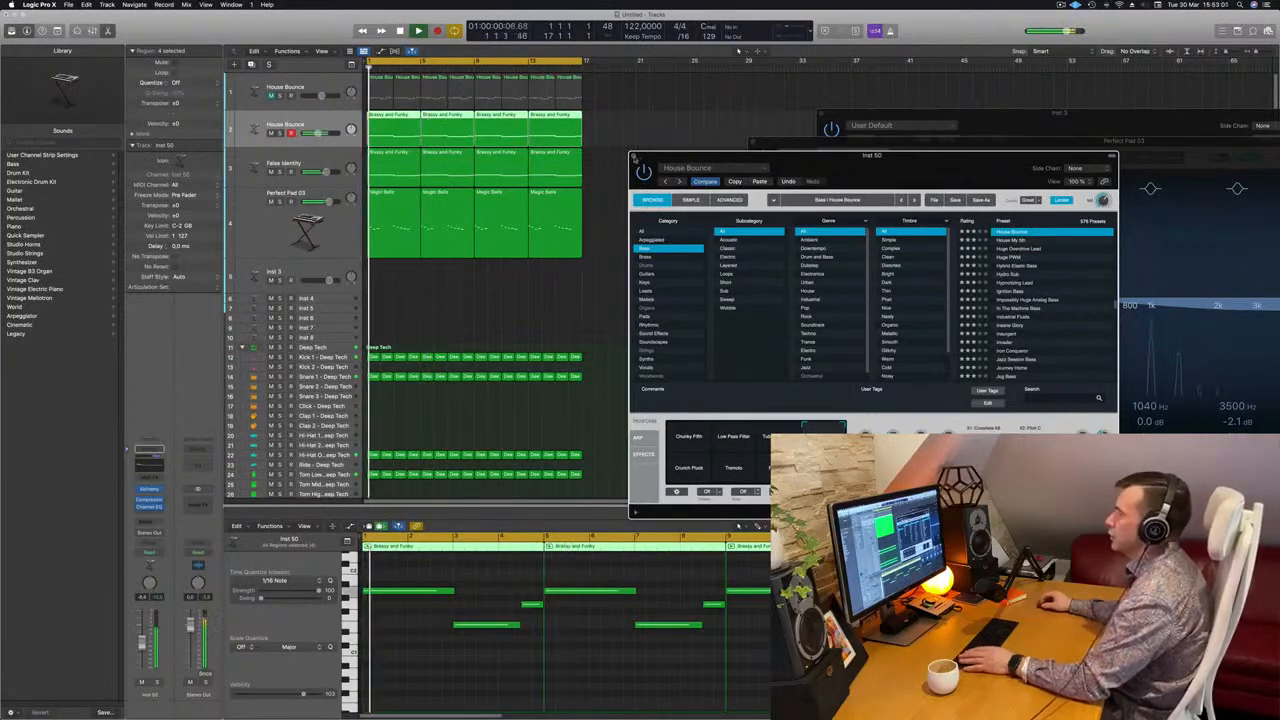
click(634, 156)
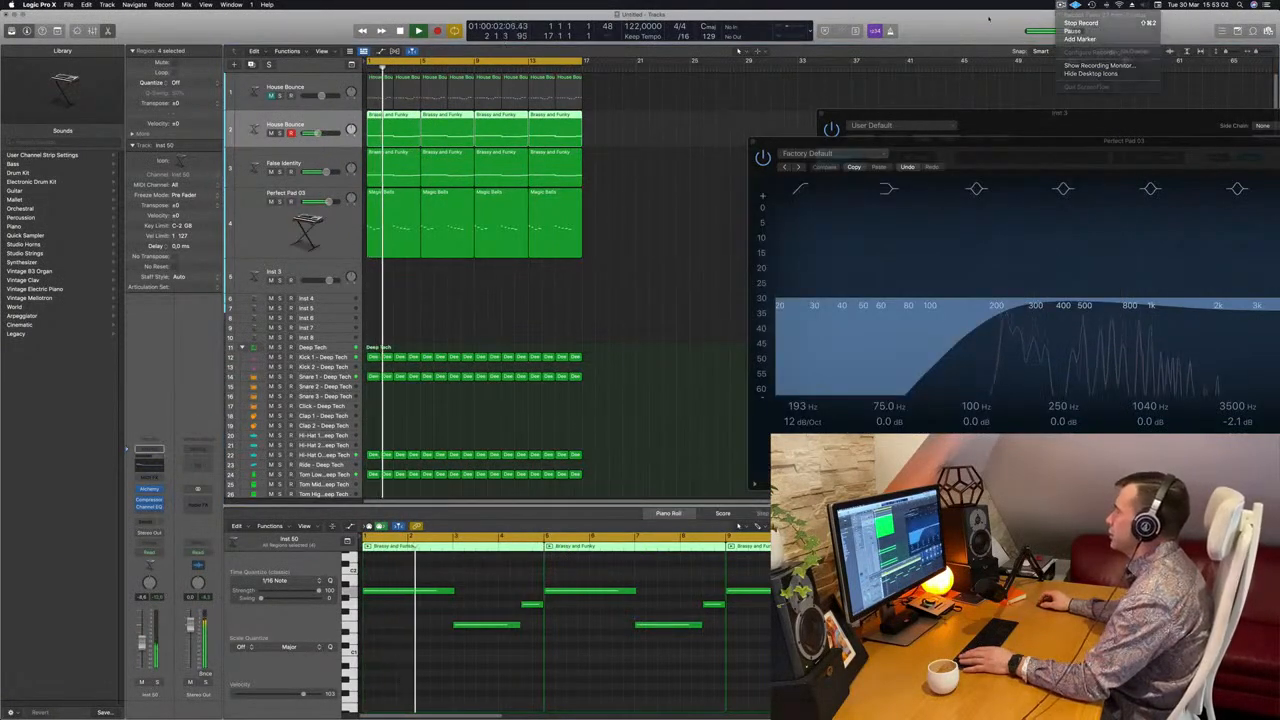
click(579, 286)
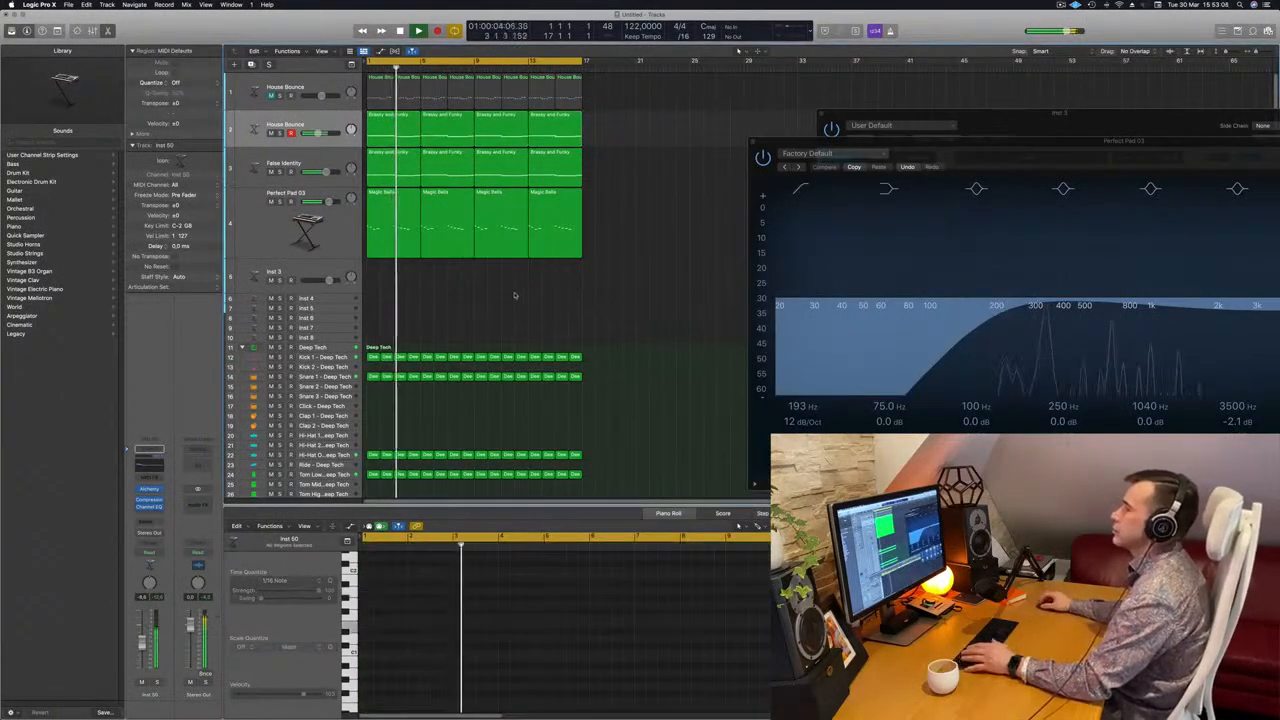
scroll(482, 300, up, 2)
scroll(482, 300, down, 2)
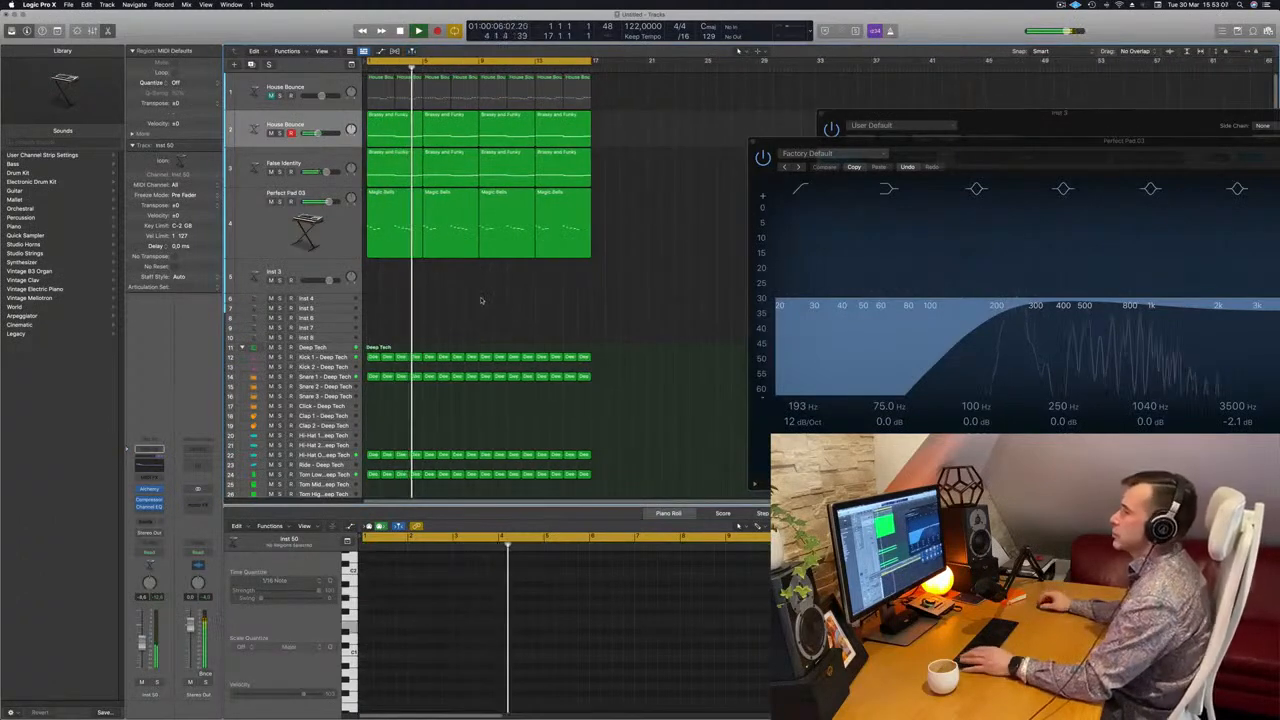
Open Alchemy on the empty Inst 3 track and load the Brass preset 80s Fantasy
click(327, 268)
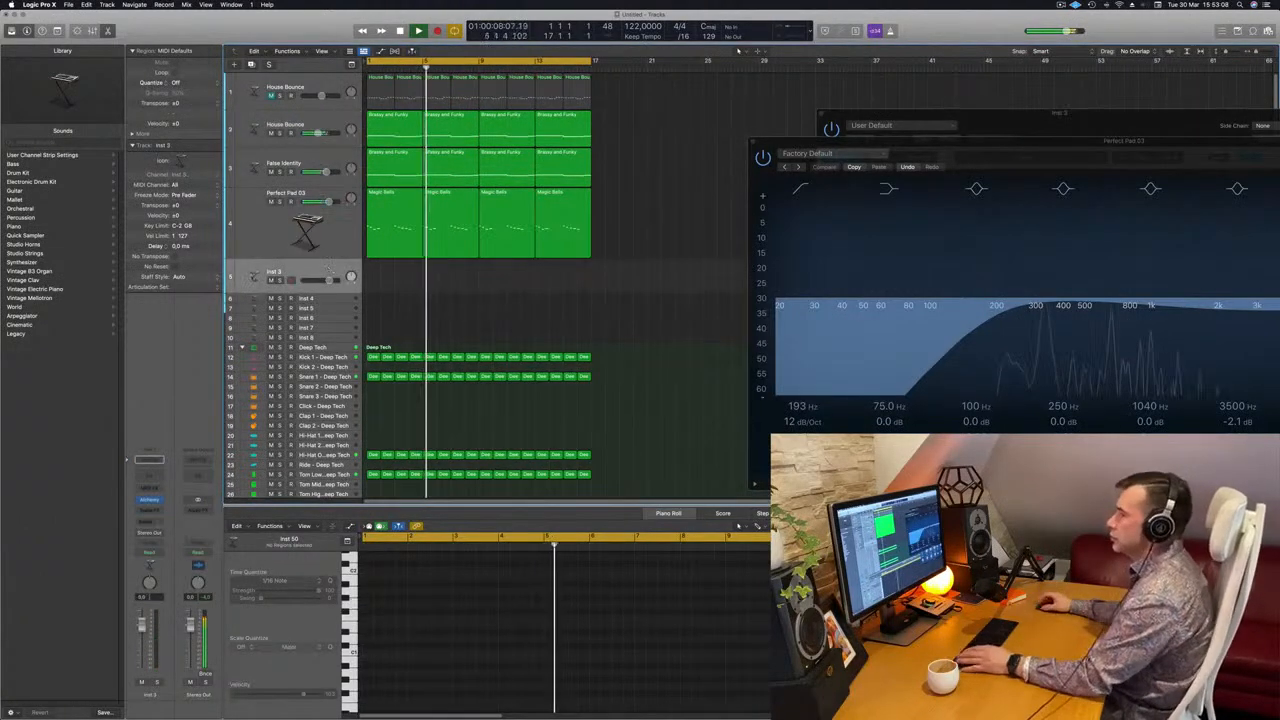
click(149, 502)
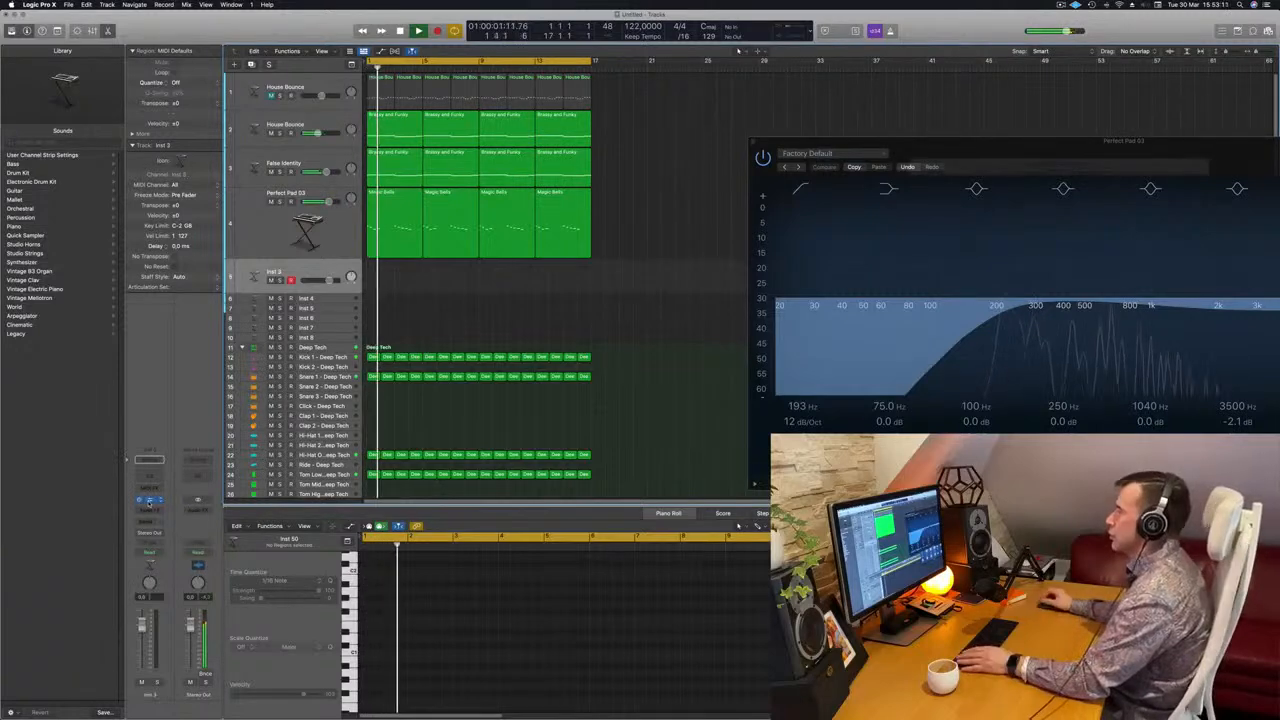
click(149, 502)
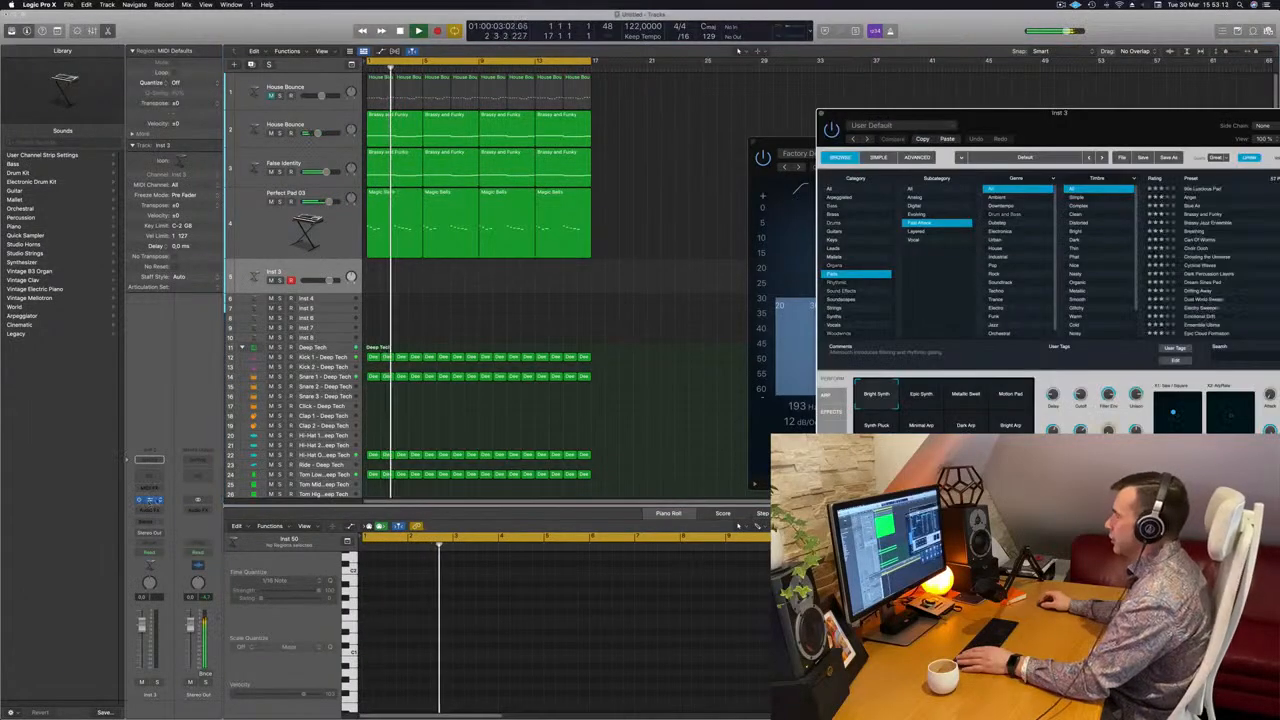
drag(1025, 136, 685, 198)
key(Return)
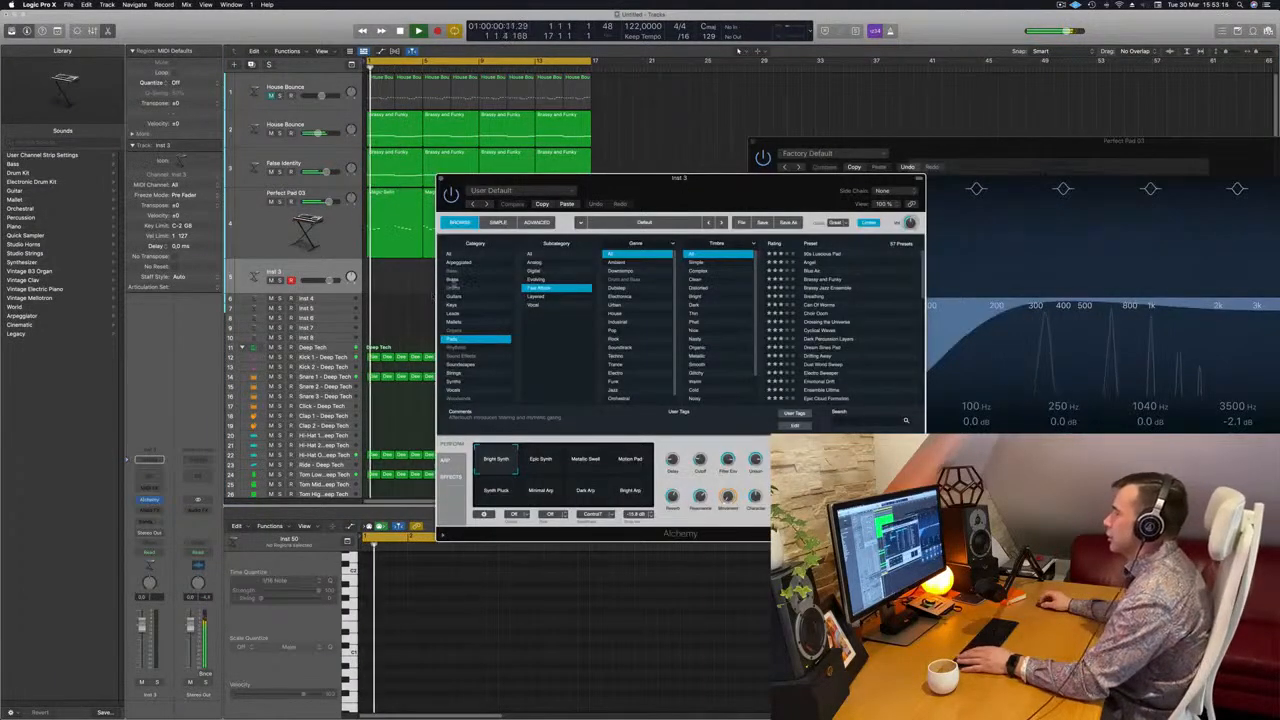
click(458, 279)
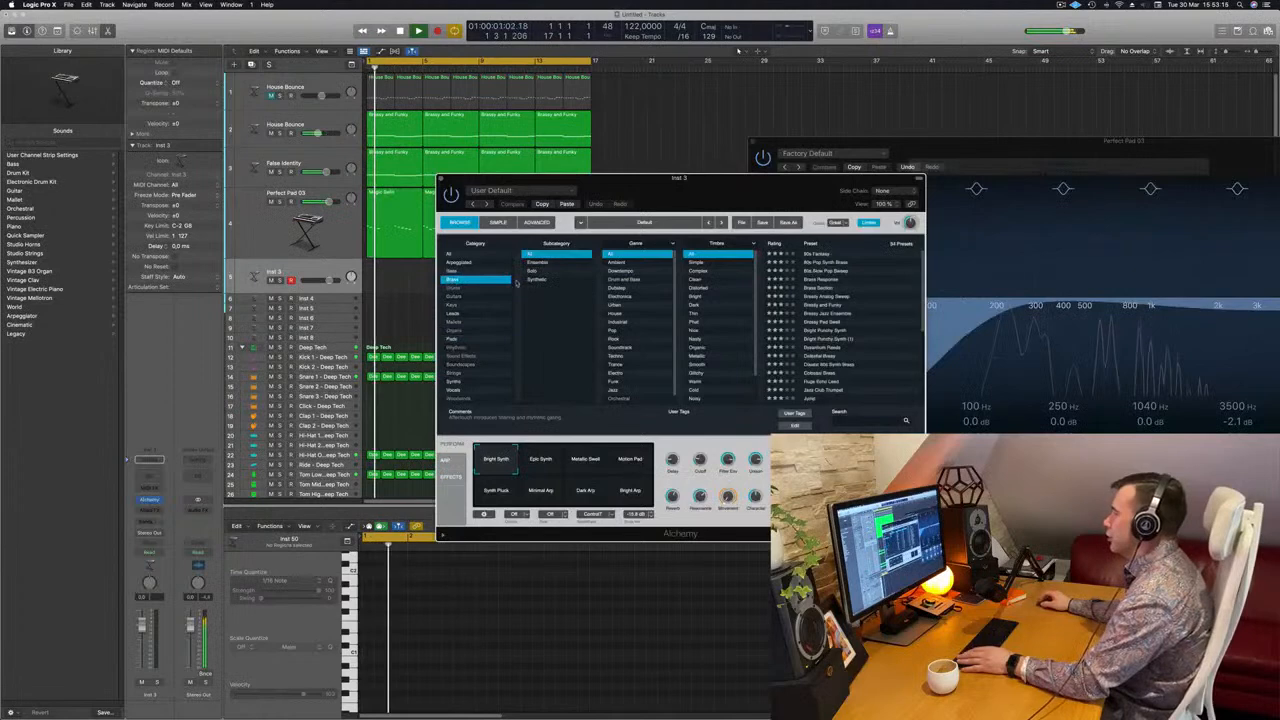
click(818, 254)
Add a send to Bus 7 on the 80s Fantasy track
click(149, 521)
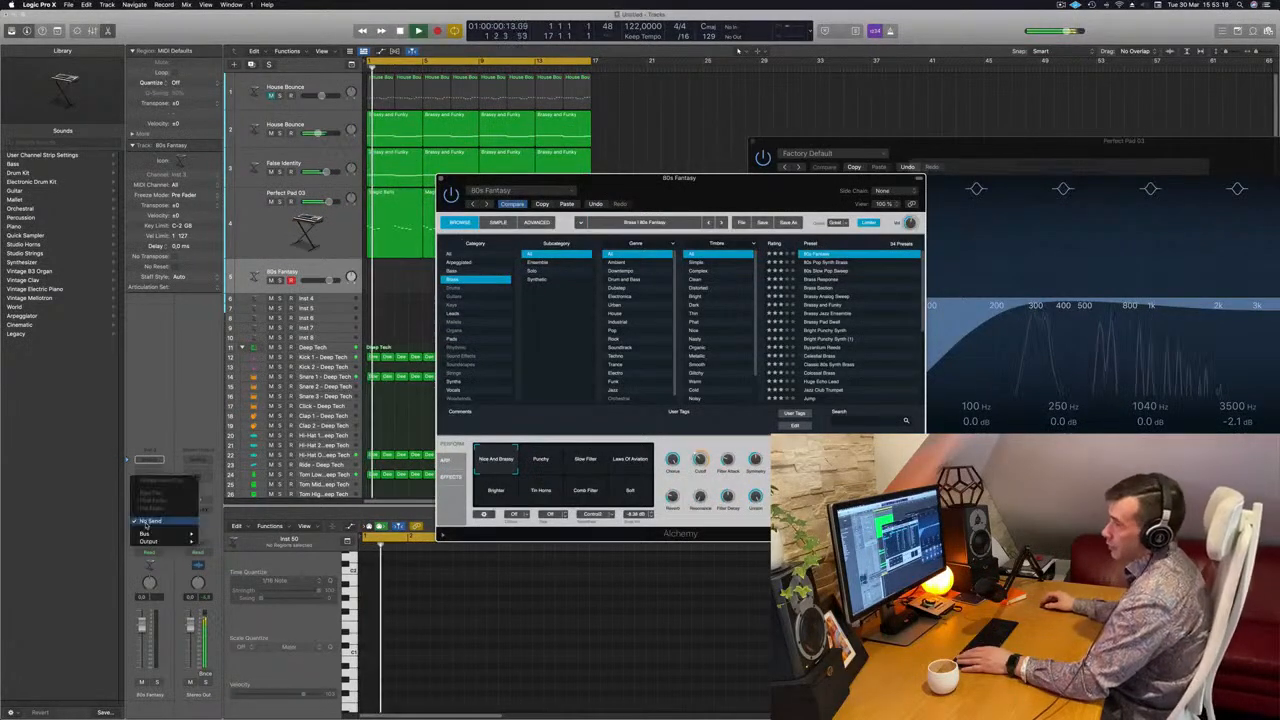
mouse_move(150, 536)
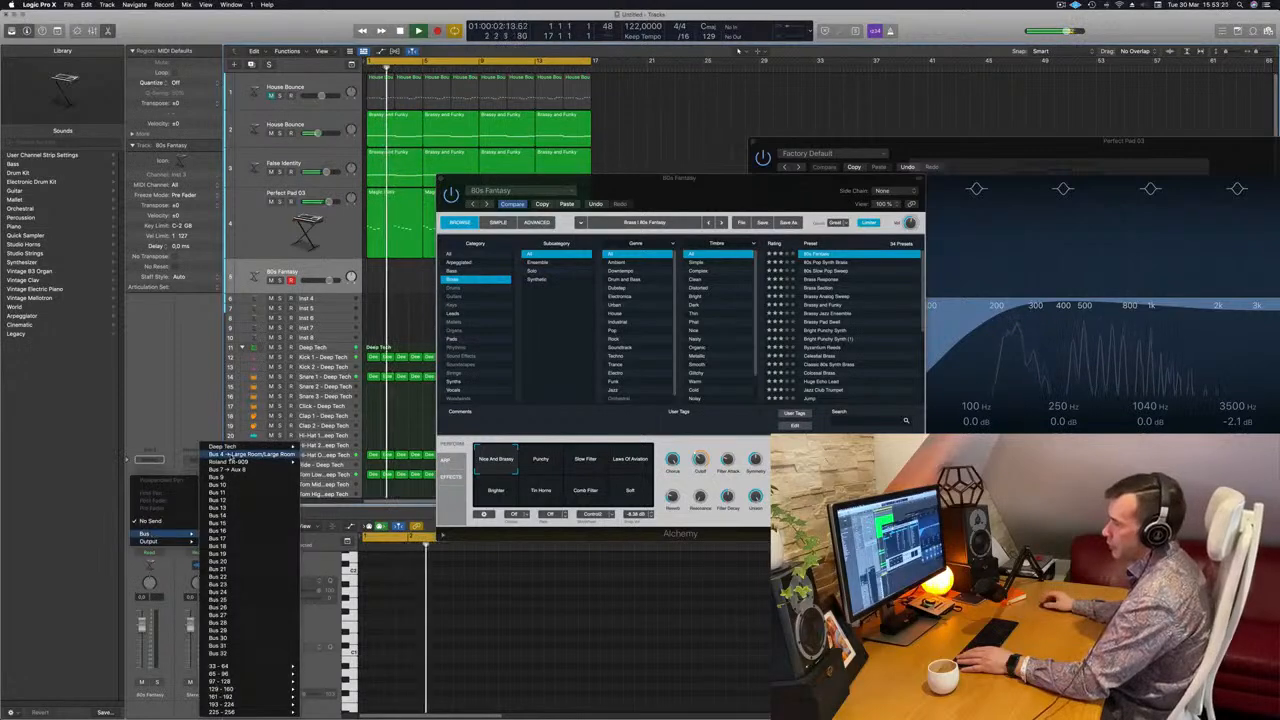
click(234, 470)
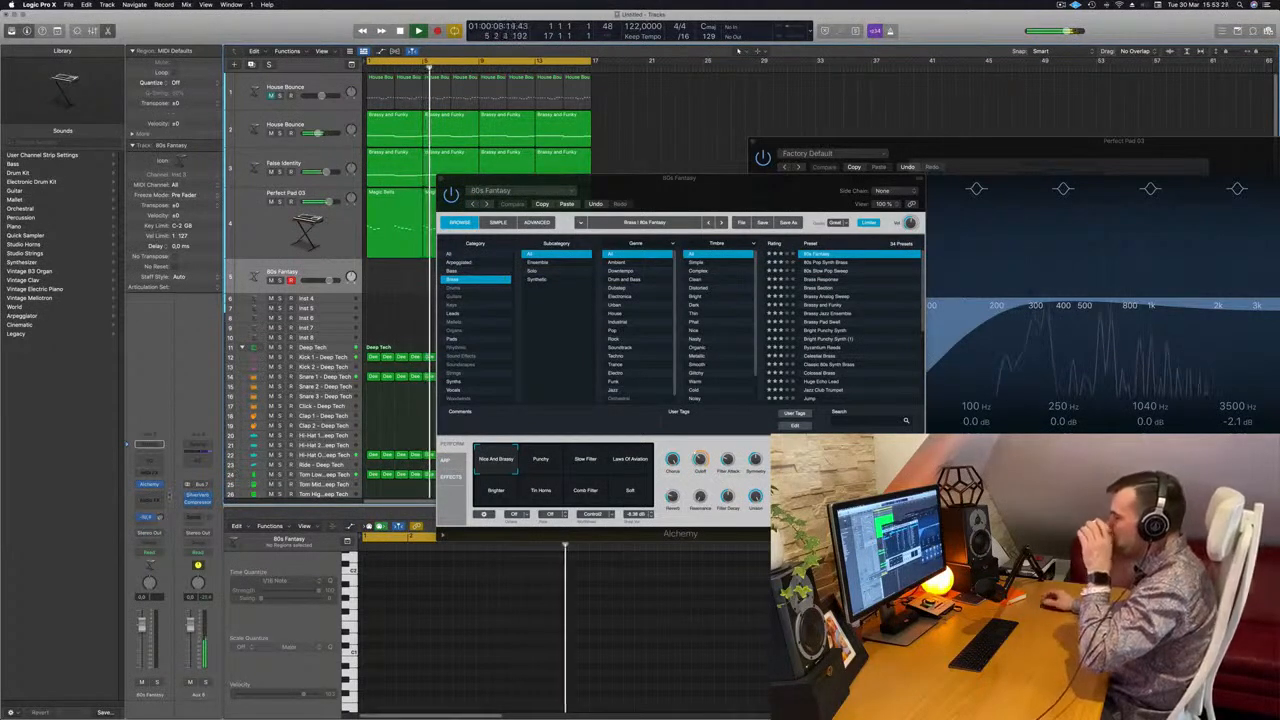
Open Musical Typing for the 80s Fantasy track, rearrange the floating windows around it and play test notes
drag(727, 174, 965, 168)
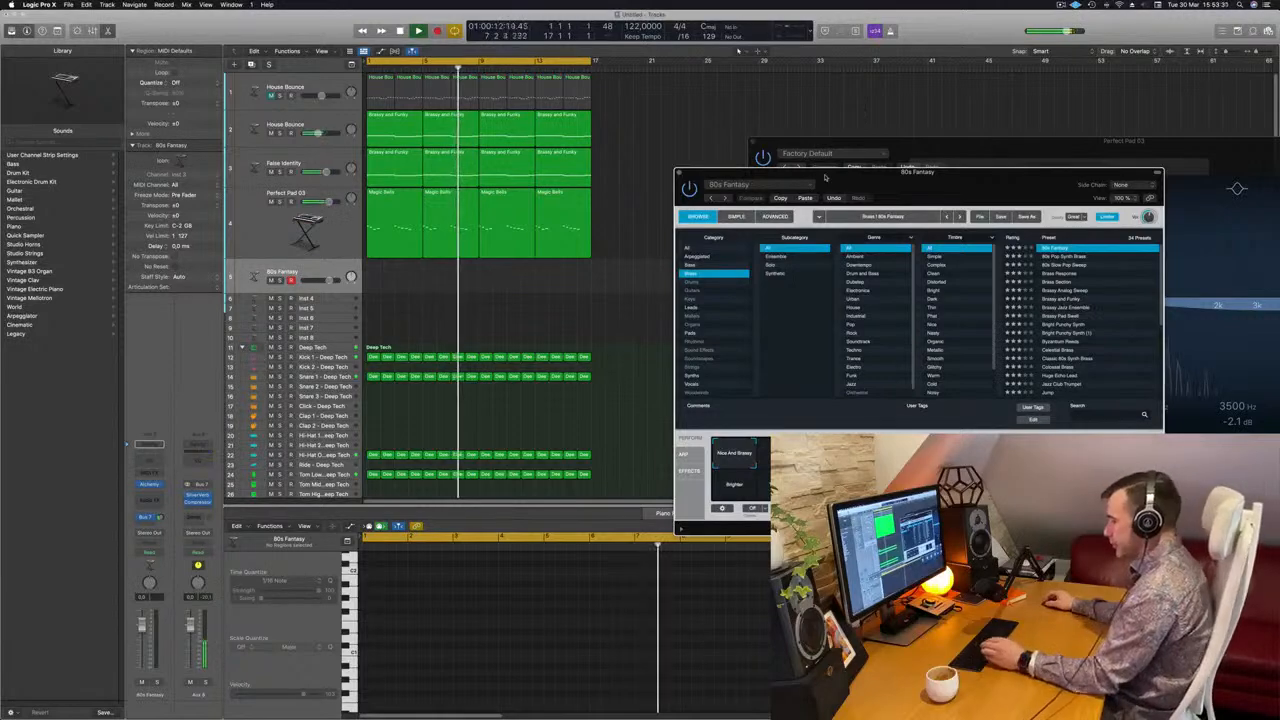
key(super+k)
drag(1080, 142, 766, 385)
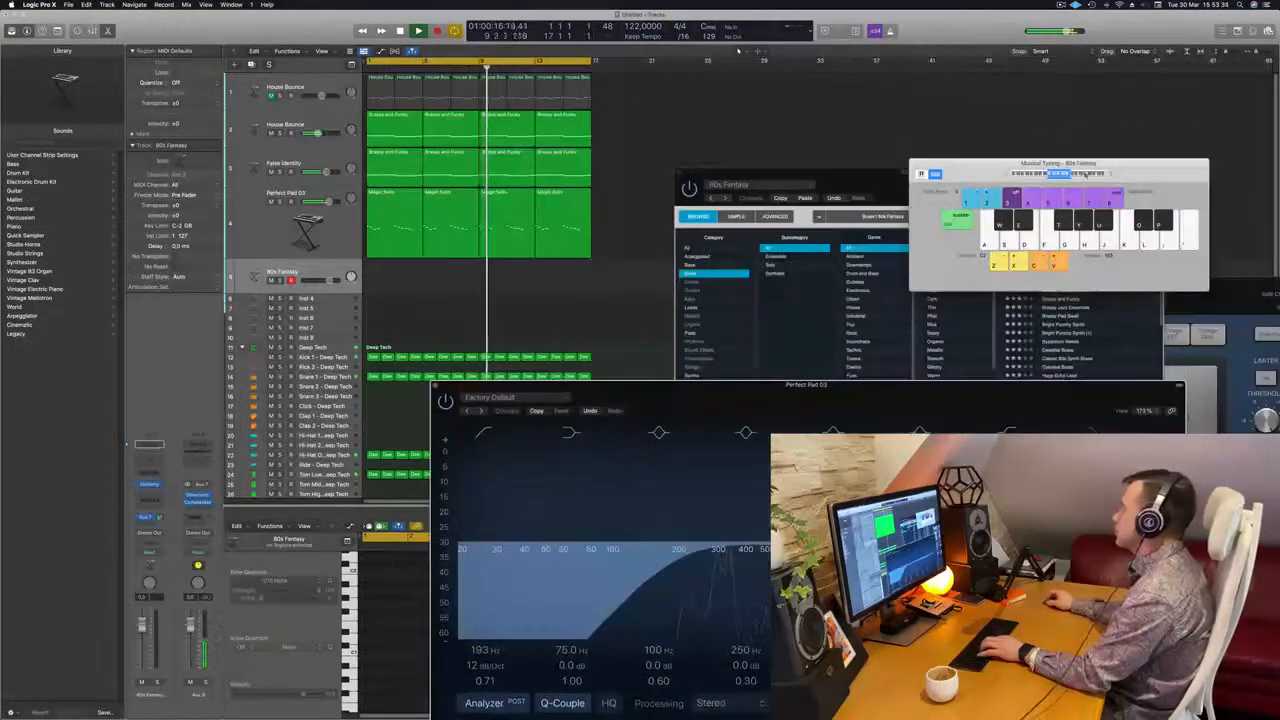
drag(1104, 177, 772, 119)
key(k)
key(k)
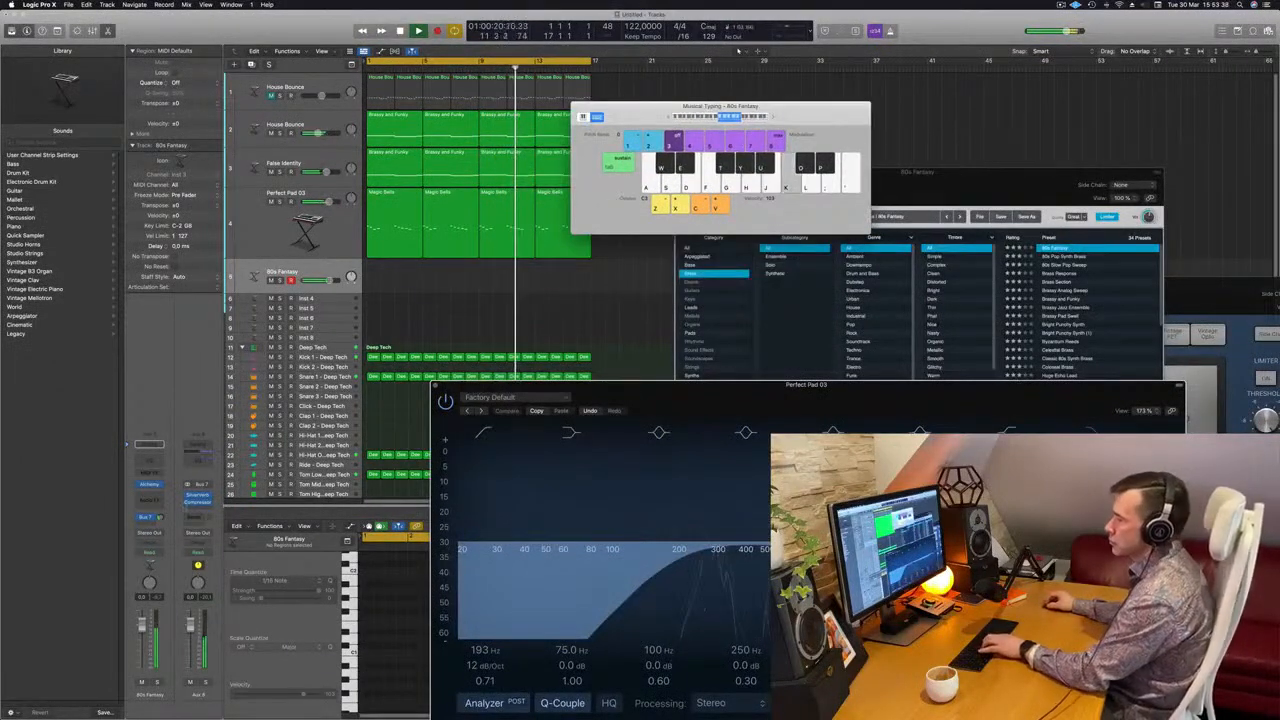
Switch the 80s Fantasy preset to its Punchy variation and lower the track's volume while trying notes
click(900, 145)
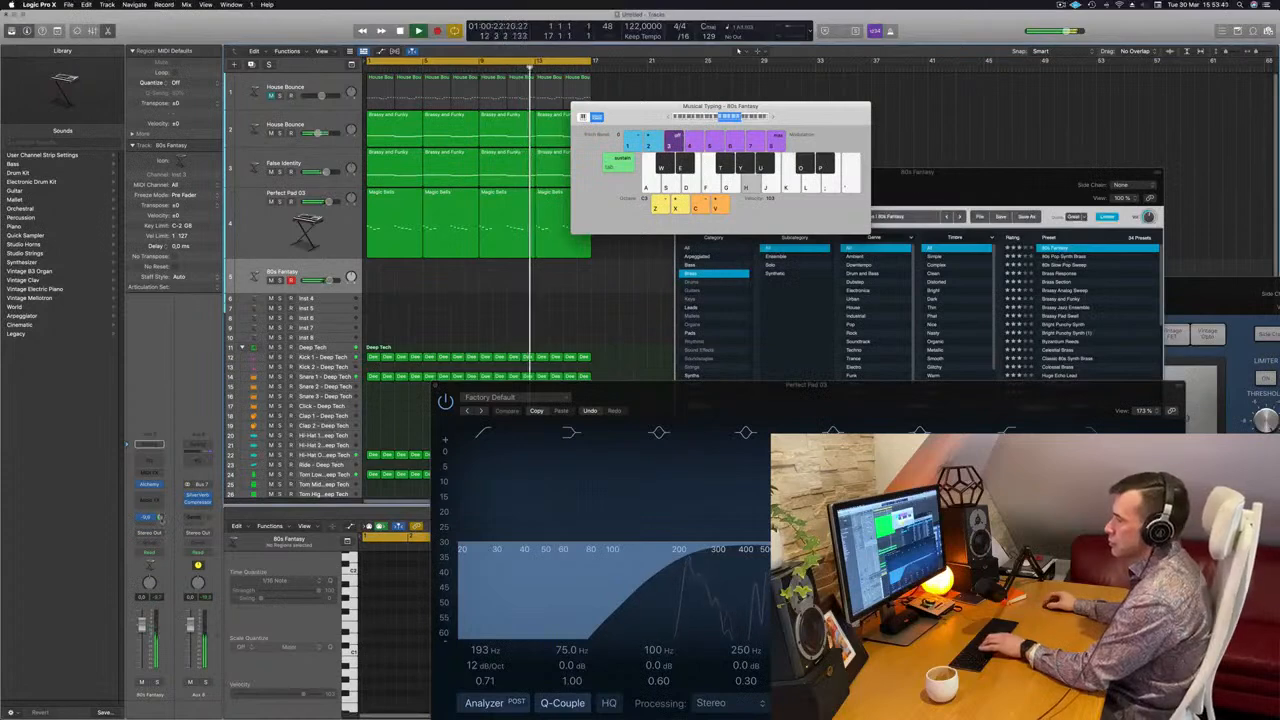
key(j)
key(k)
drag(960, 196, 935, 205)
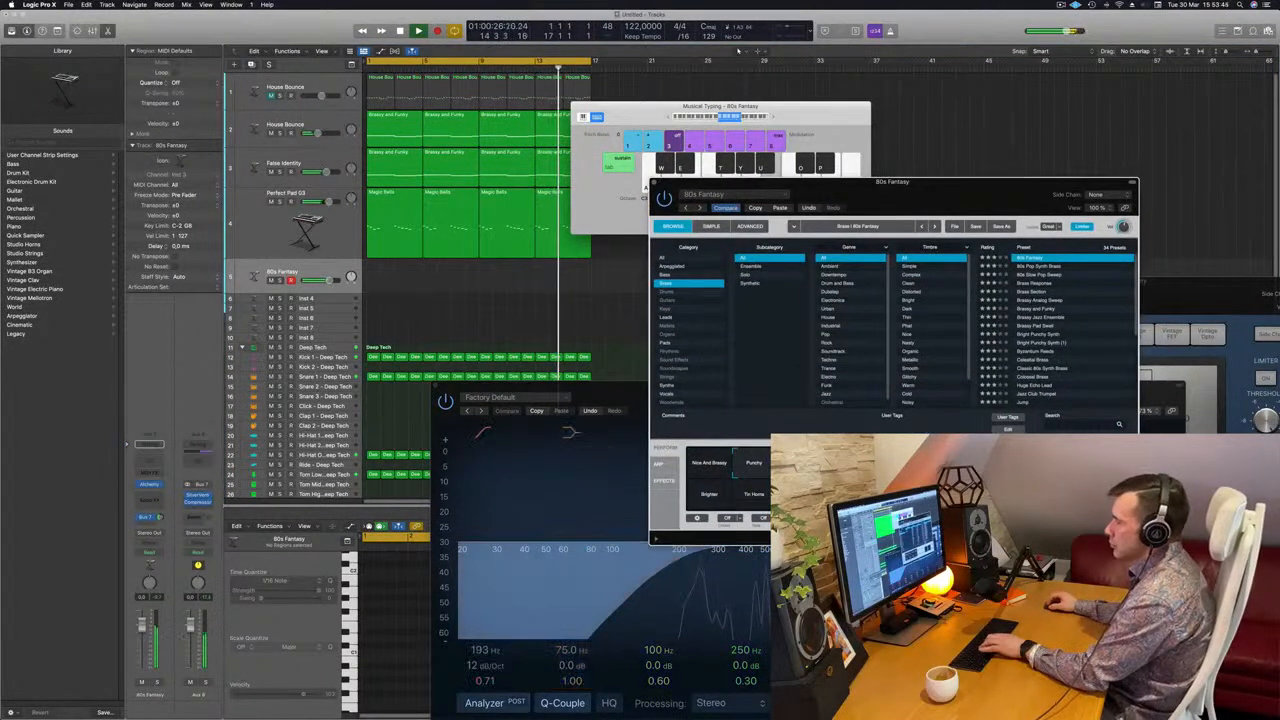
click(142, 647)
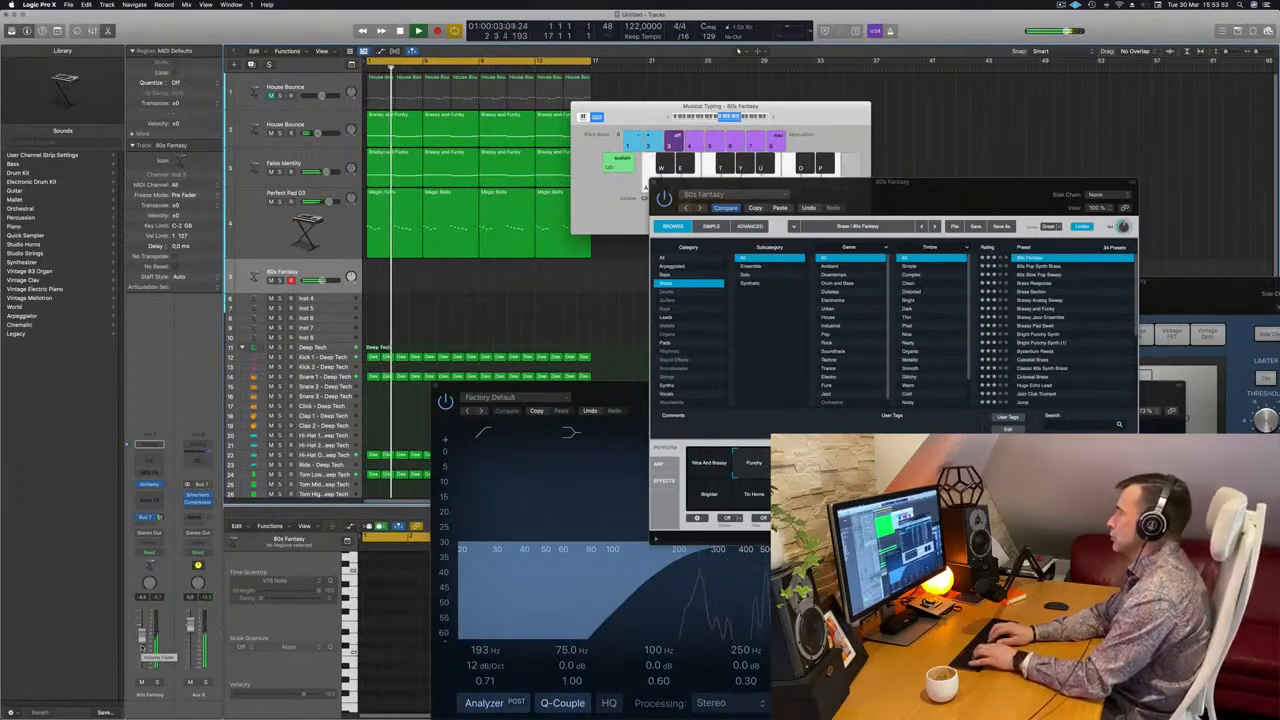
Rehearse melody ideas on the 80s Fantasy track over the loop while adjusting its Bus 7 send level
key(semicolon)
key(d)
key(f)
key(g)
key(f)
key(g)
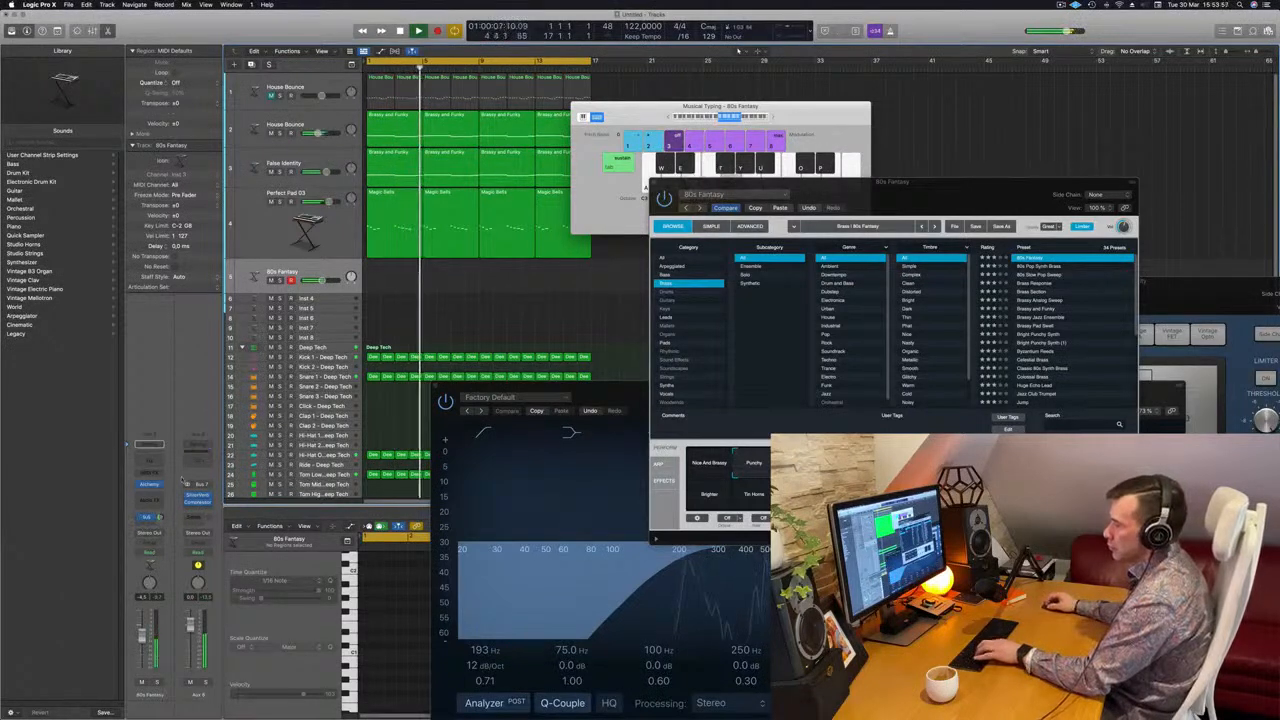
key(d)
key(f)
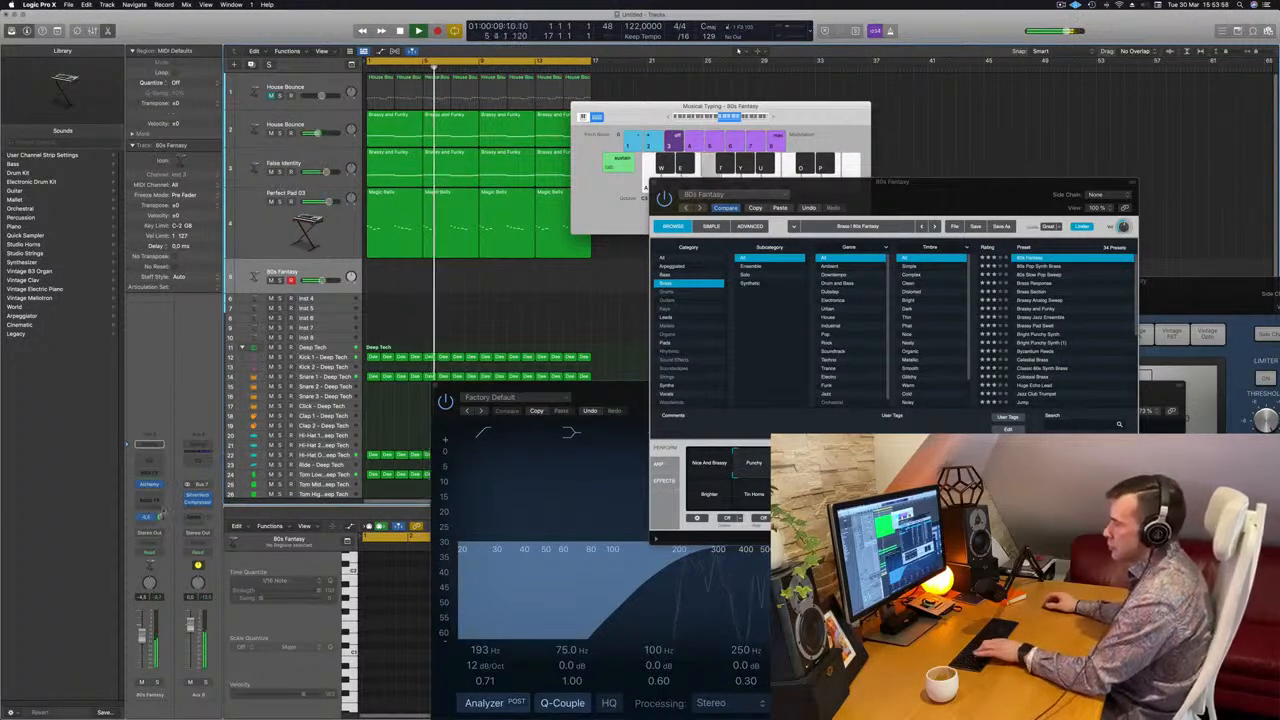
key(k)
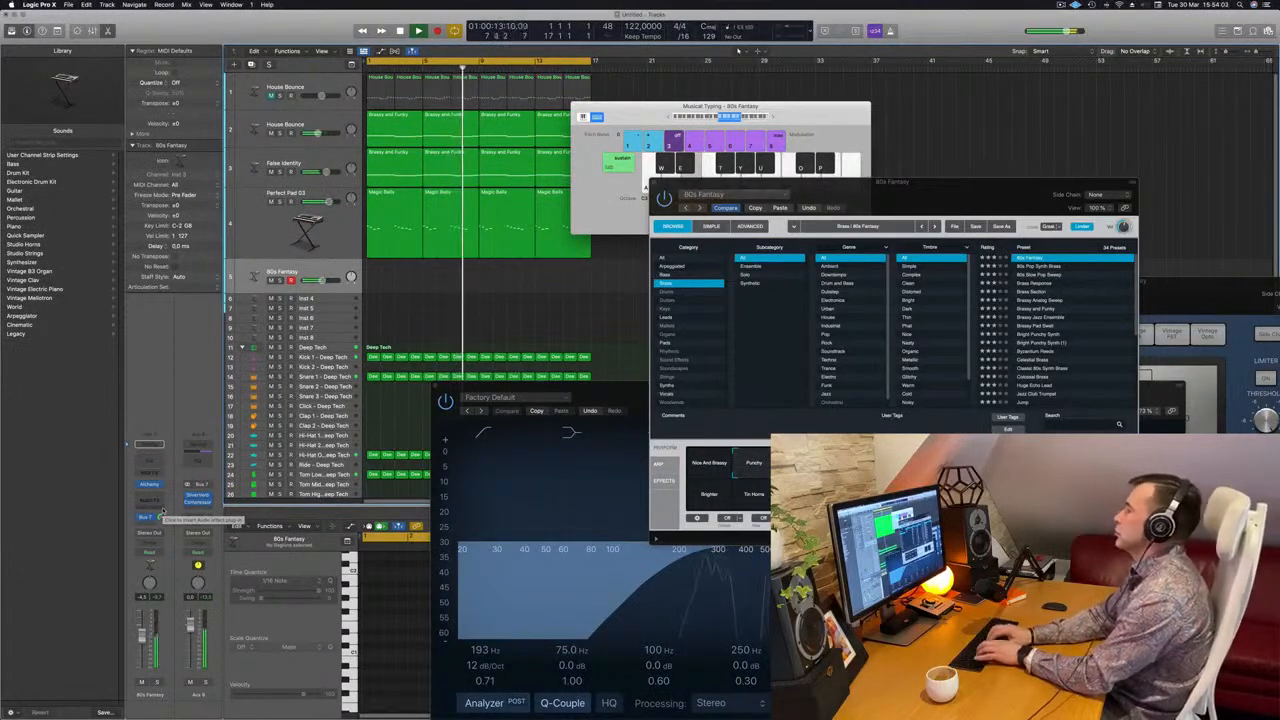
key(semicolon)
key(l)
key(k)
key(g)
key(d)
key(f)
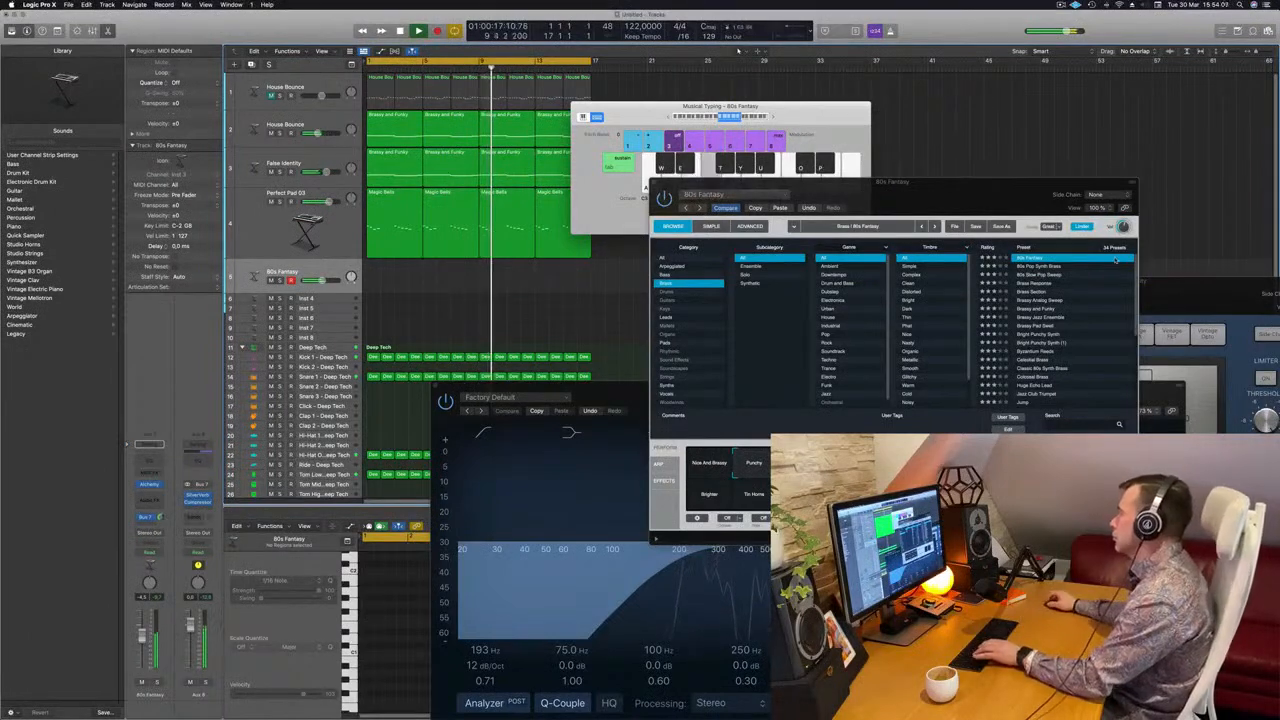
drag(1044, 208, 1015, 205)
key(d)
key(f)
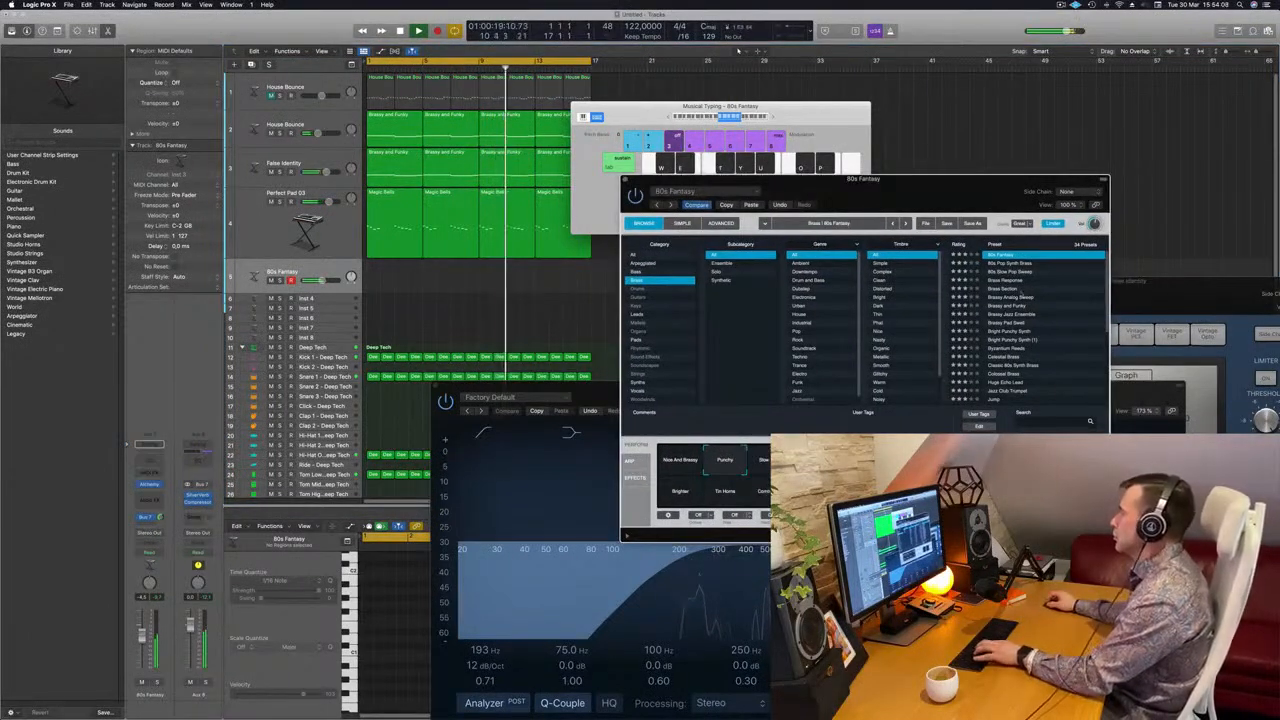
Audition the Brassy Analog Sweep and 80s Pop Synth Brass presets, and return to 80s Fantasy with the Punchy variation
click(1013, 298)
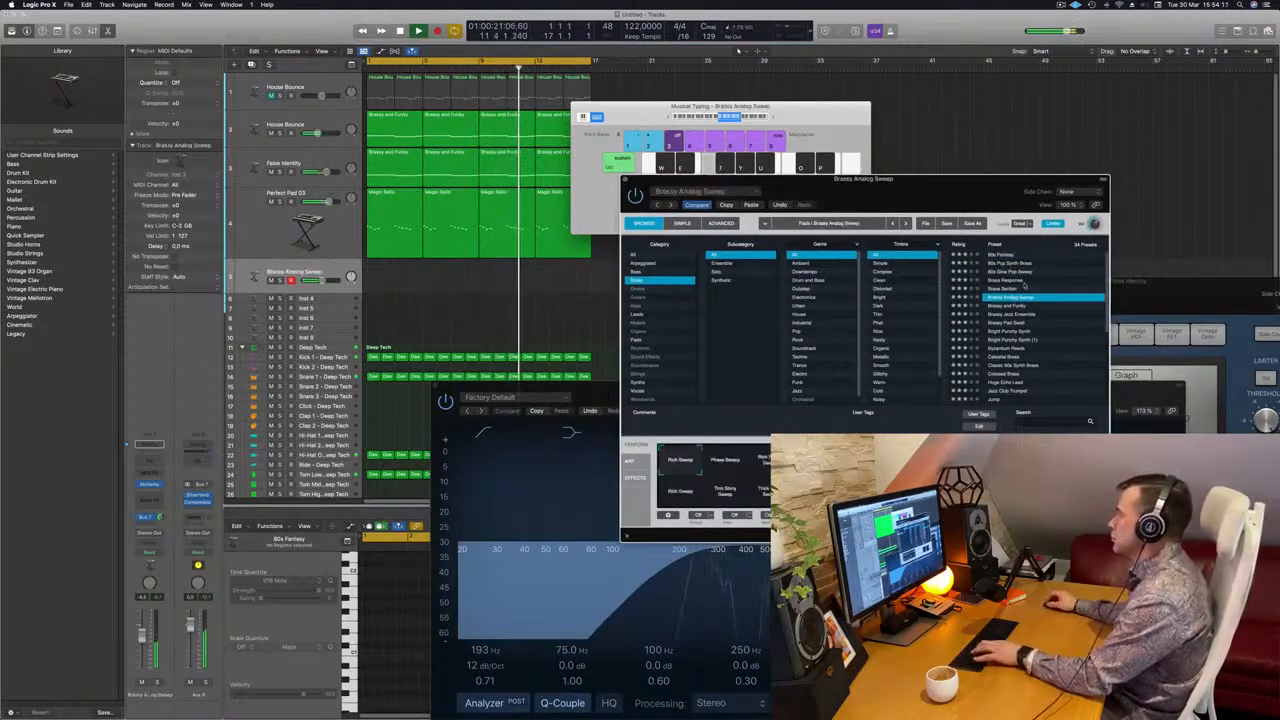
click(1003, 264)
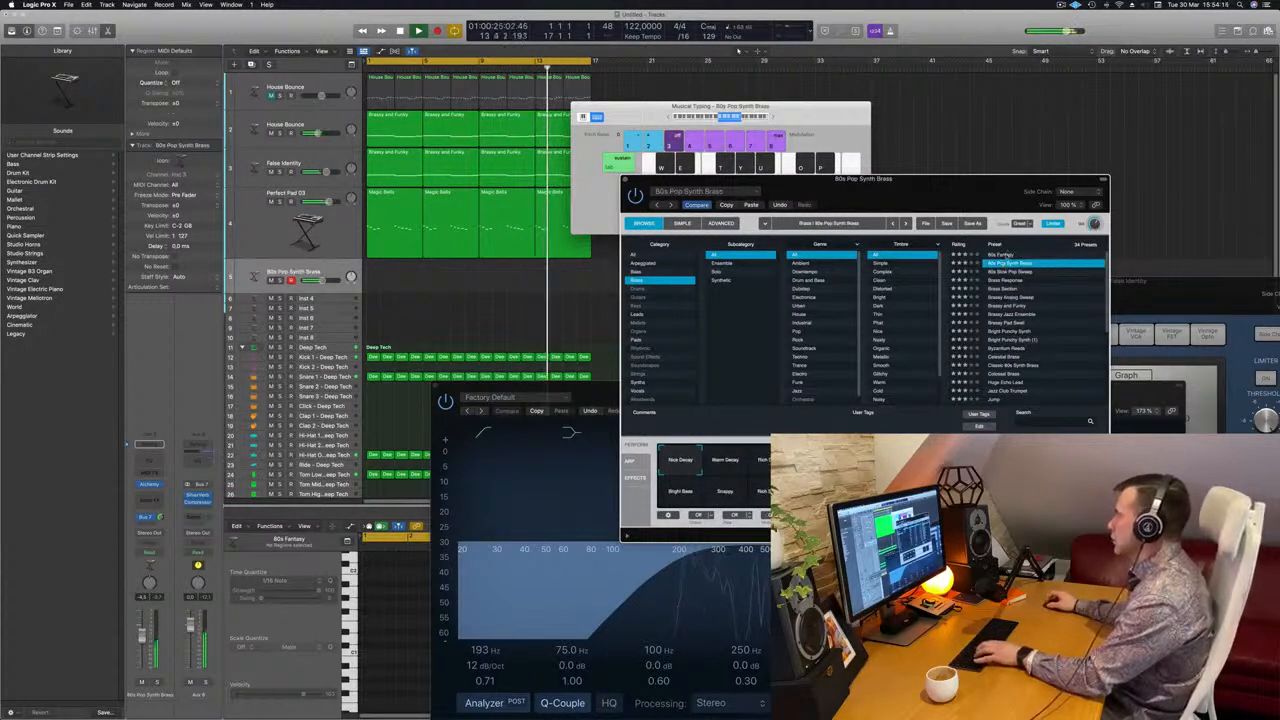
click(1006, 256)
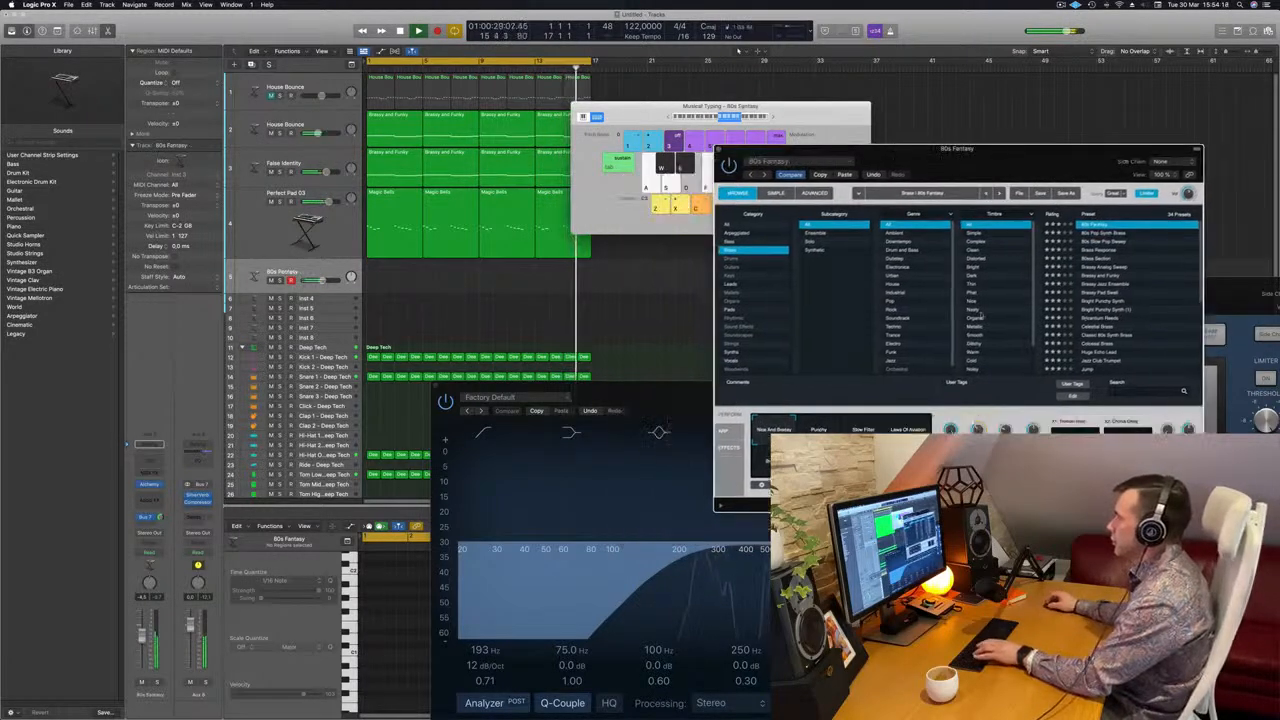
click(822, 429)
click(867, 430)
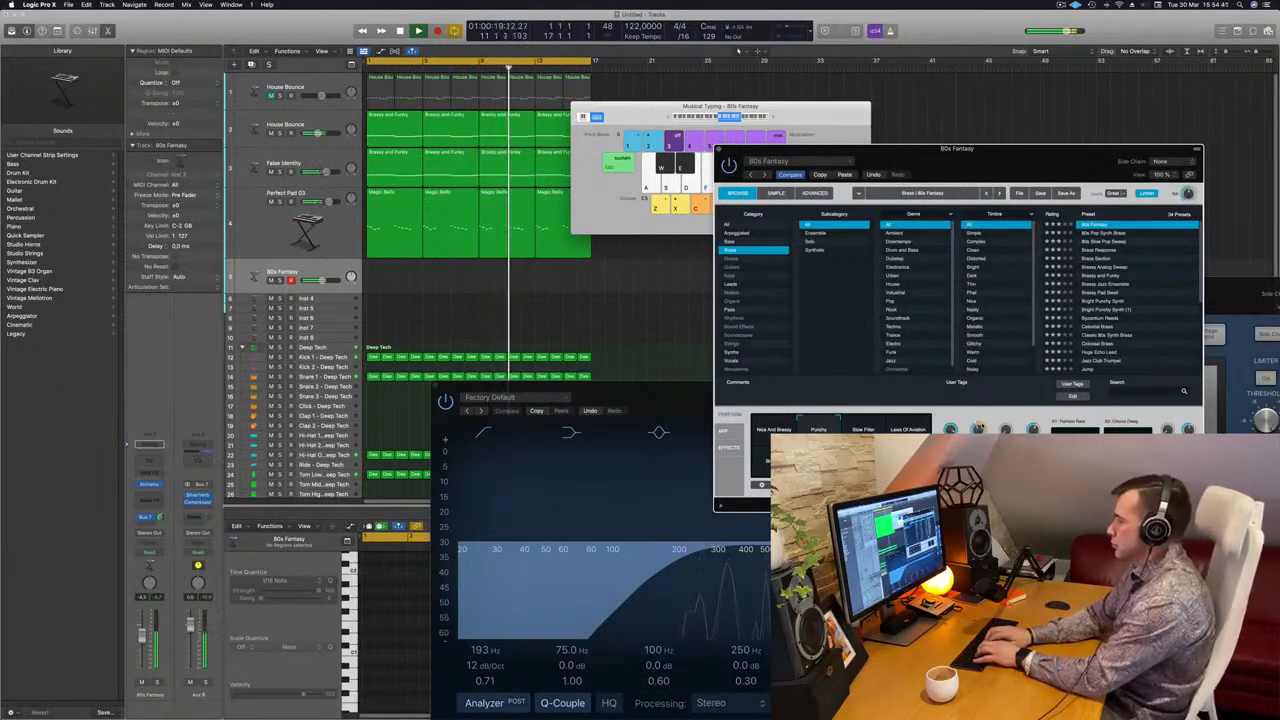
Record a melody on the 80s Fantasy track over the loop's first four bars and play it back
key(r)
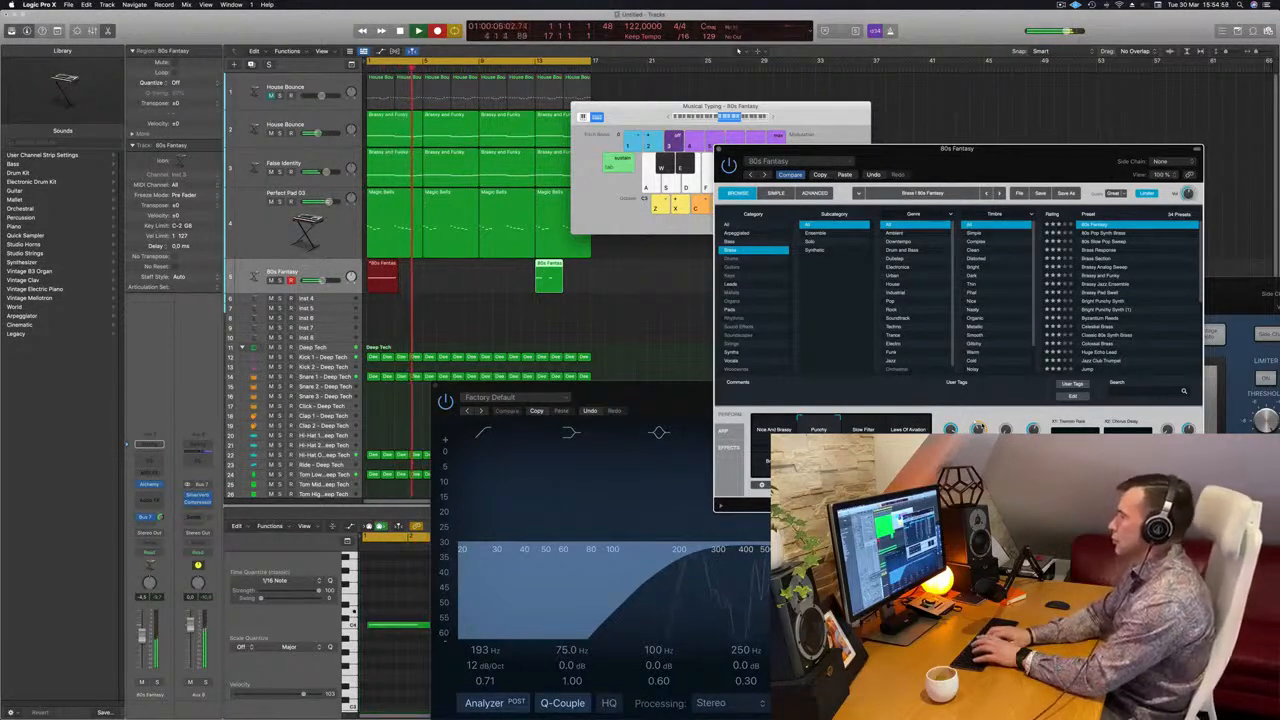
key(space)
key(space)
key(space)
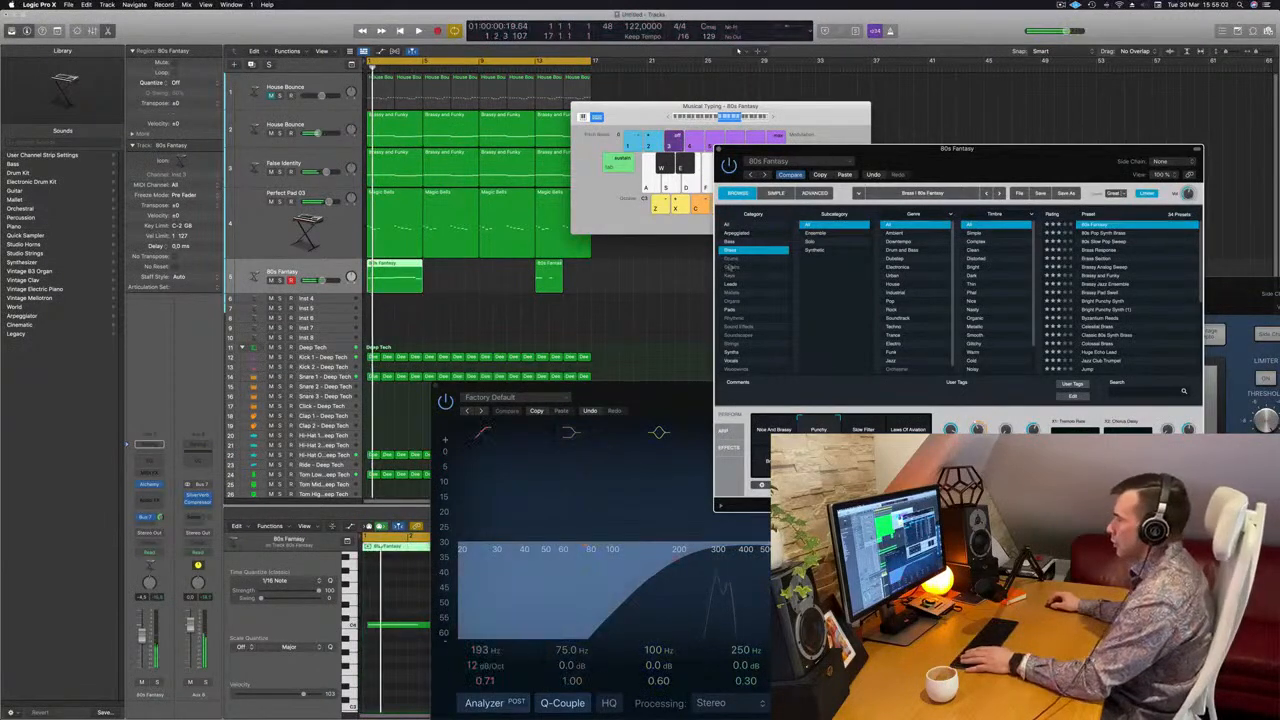
Quantize all notes of the recorded 80s Fantasy melody to 1/16 Note
drag(667, 390, 1194, 270)
click(461, 664)
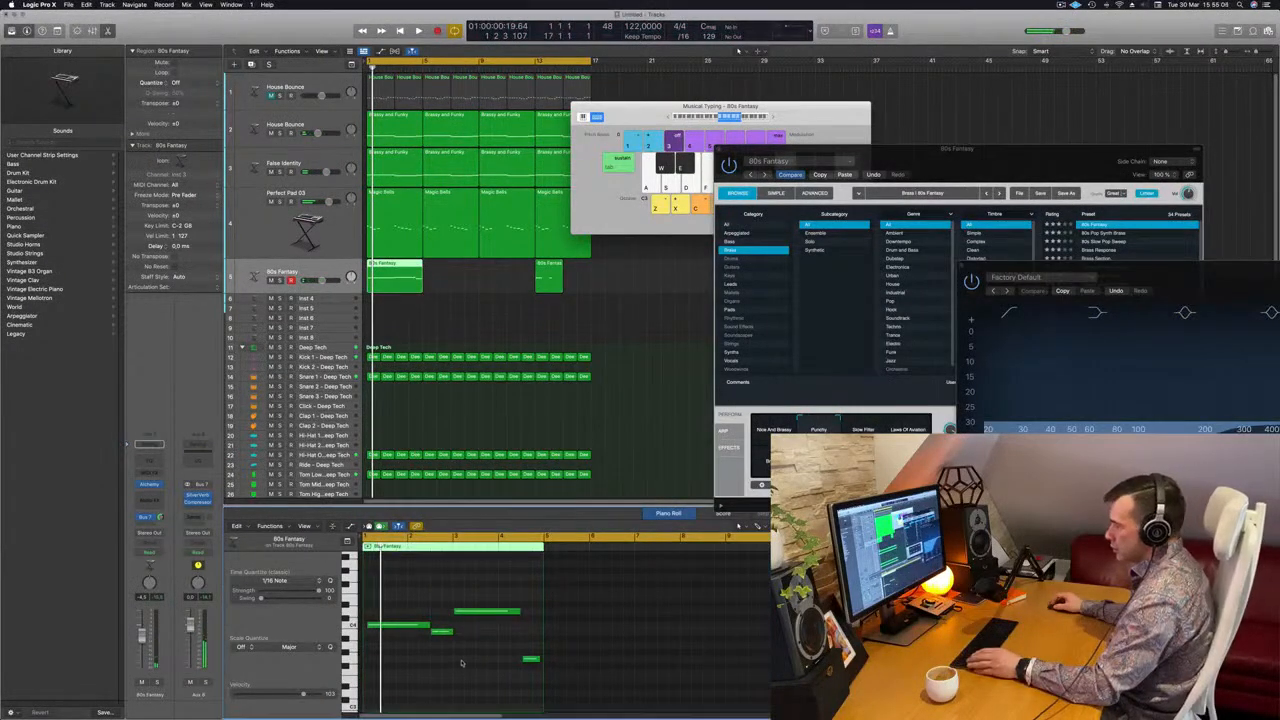
key(super+a)
key(q)
Lengthen the opening long note of the 80s Fantasy melody so it reaches the start of the following short note
click(443, 624)
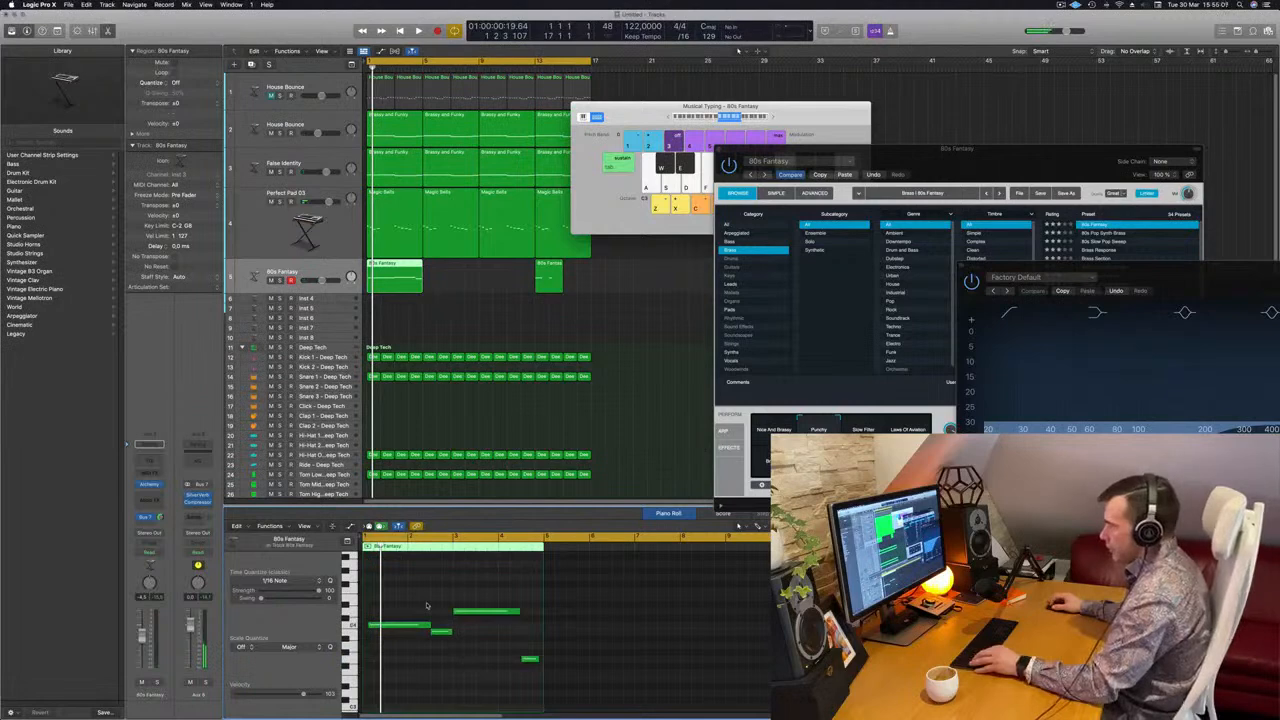
scroll(427, 605, up, 3)
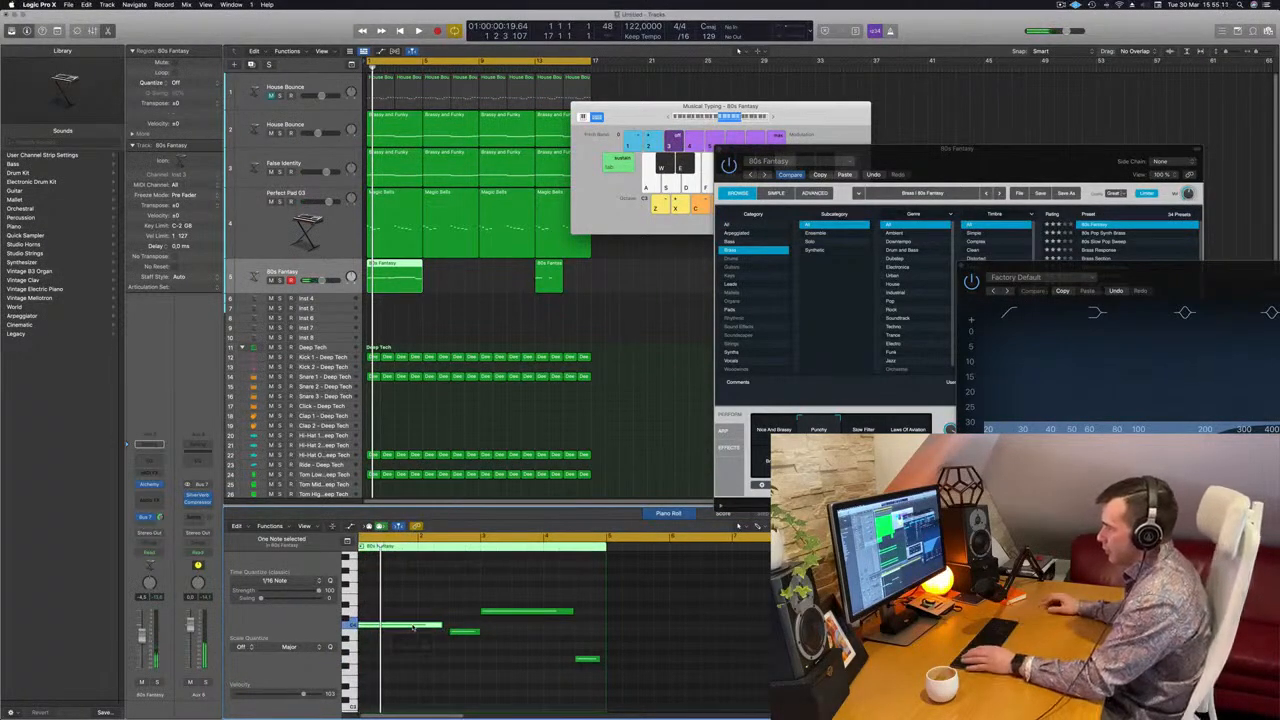
scroll(405, 644, left, 1)
drag(447, 625, 455, 625)
click(548, 607)
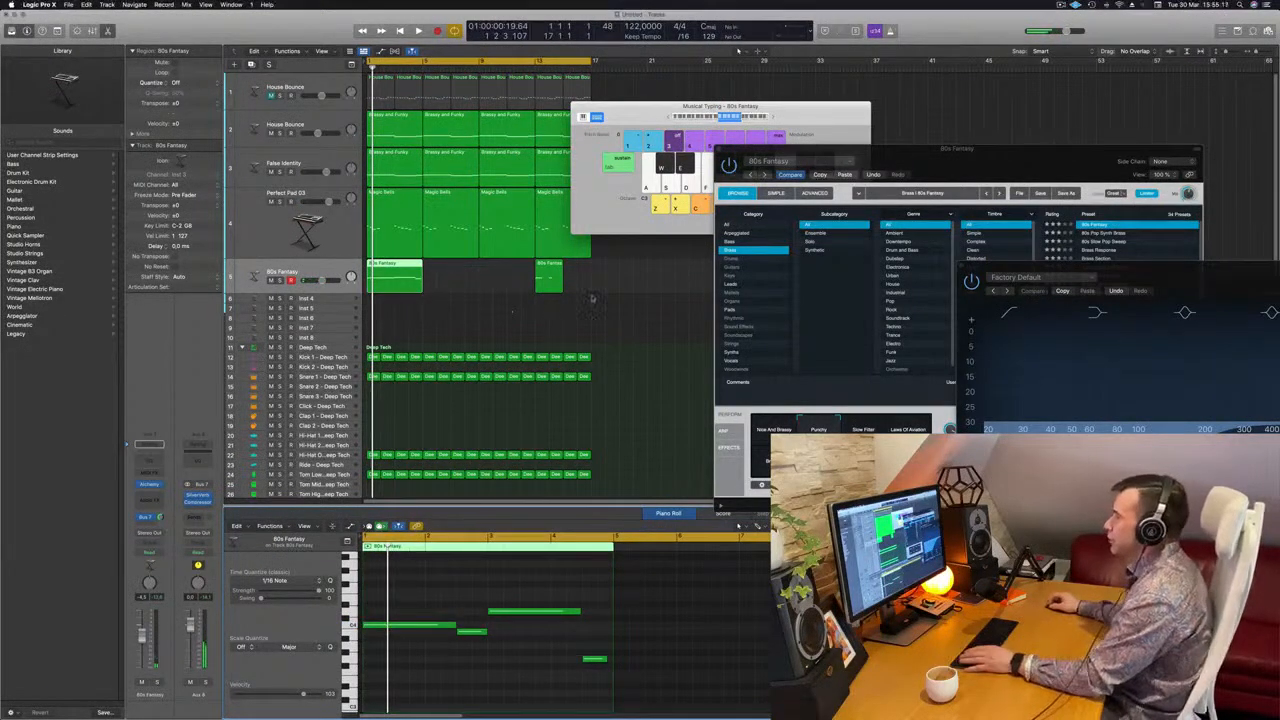
Delete the leftover 80s Fantasy region at bar 13 and play the loop
click(554, 280)
key(Delete)
key(space)
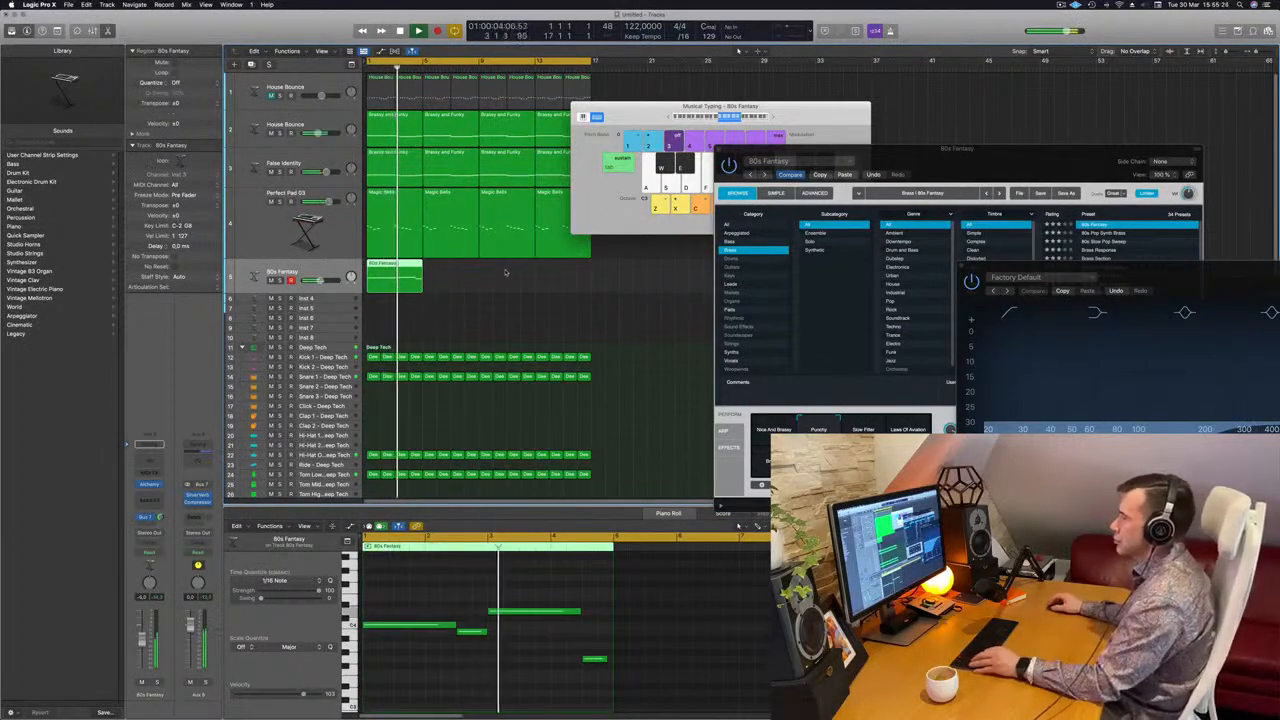
scroll(484, 290, down, 5)
scroll(470, 284, up, 3)
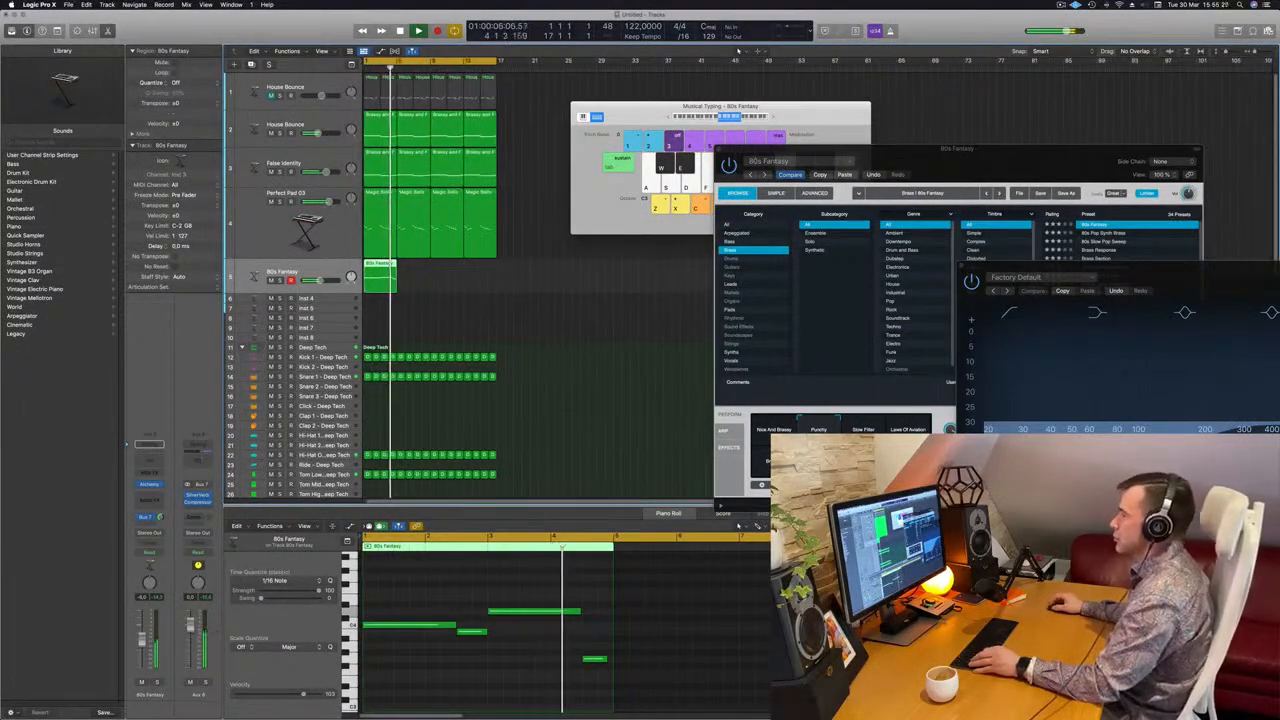
scroll(465, 280, down, 2)
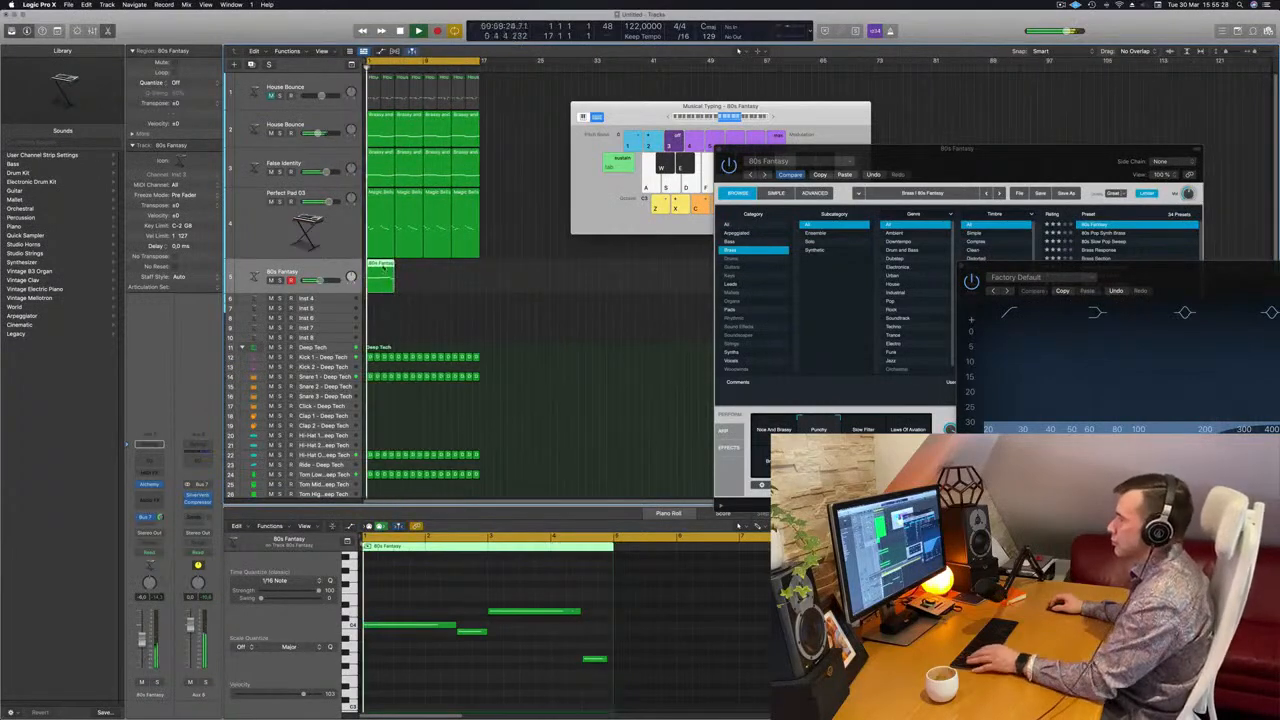
Copy the four-bar 80s Fantasy region to bar 5 and join both regions into one eight-bar region
mouse_move(382, 276)
mouse_down()
mouse_move(410, 275)
mouse_move(386, 266)
mouse_up()
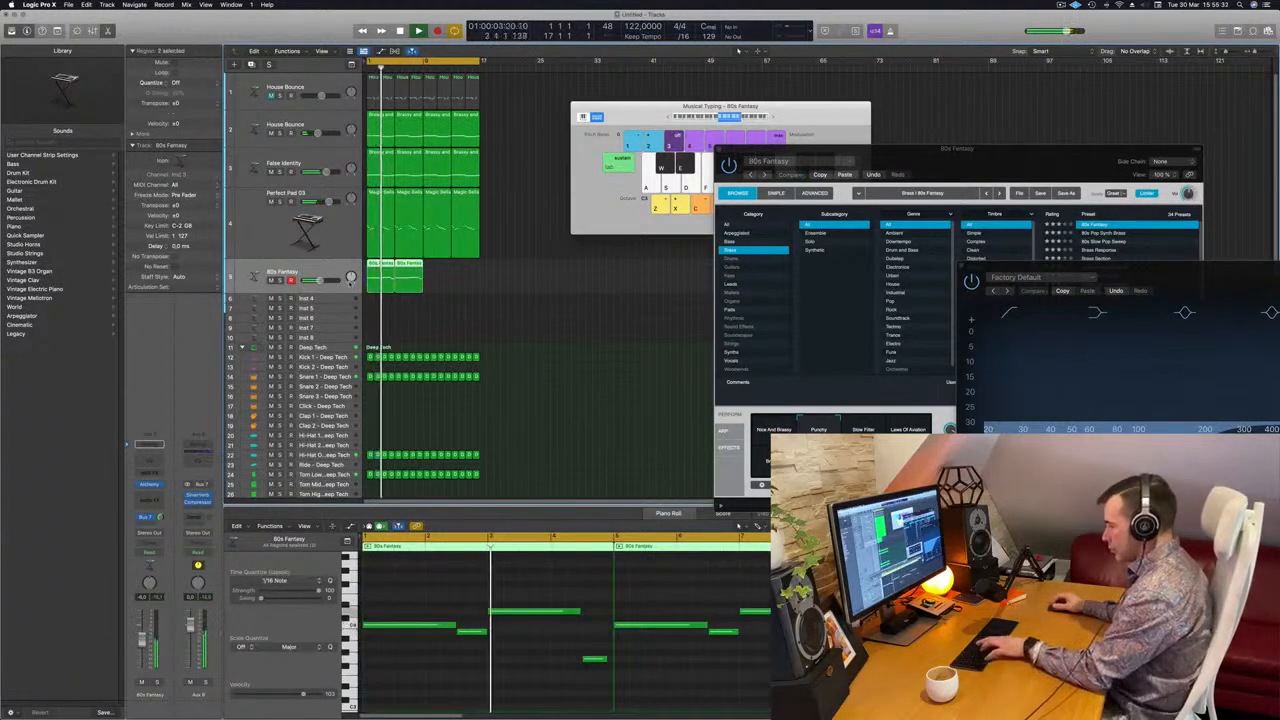
key(super+k)
key(super+j)
scroll(565, 608, down, 2)
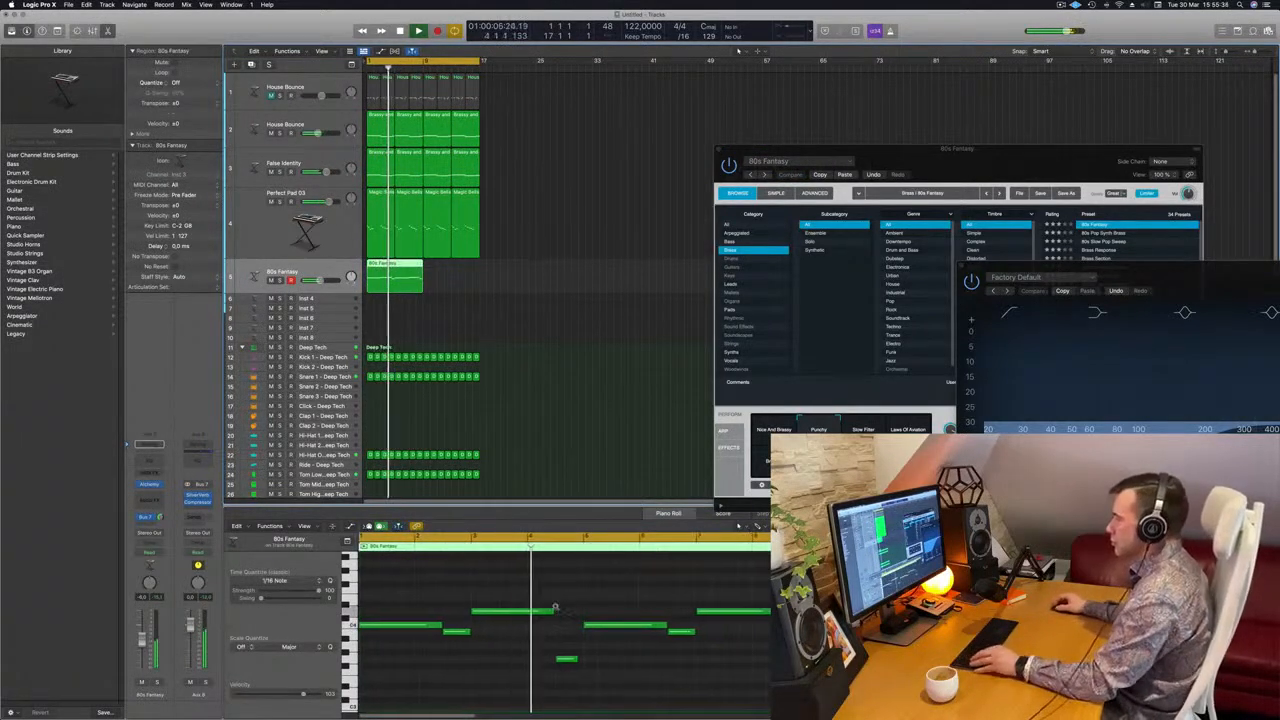
scroll(570, 606, down, 3)
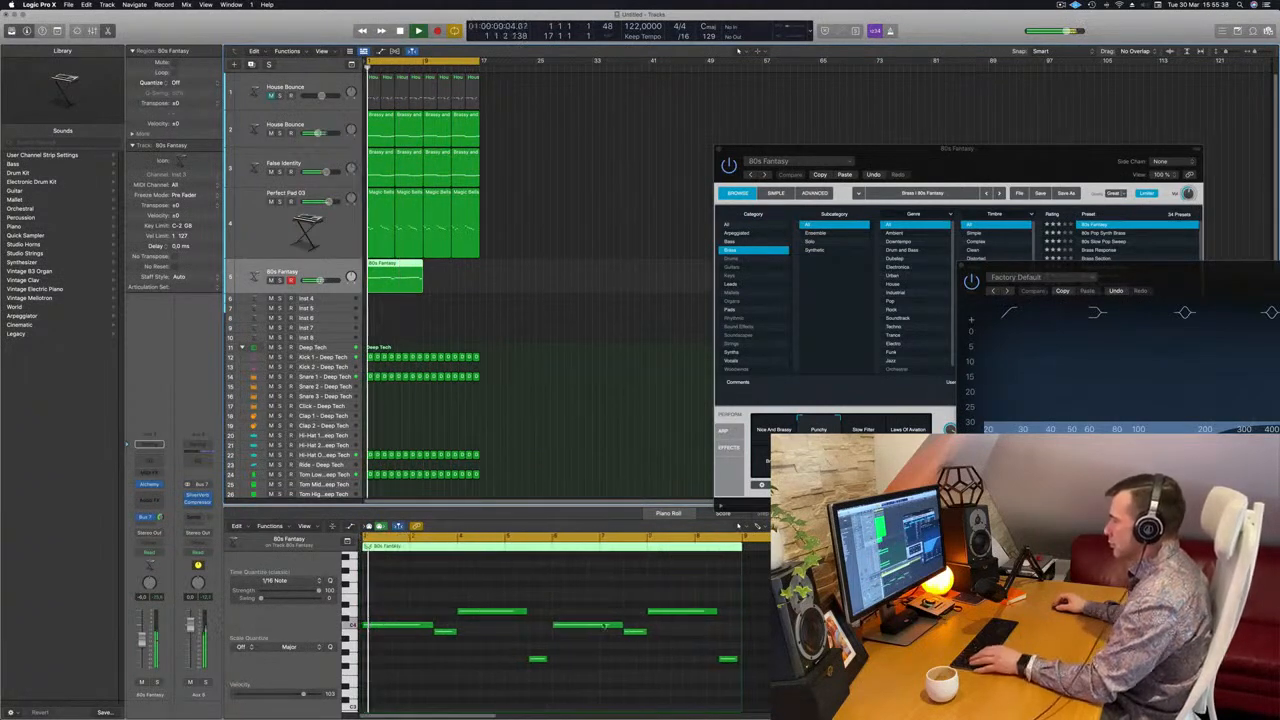
In the second half of the melody, raise the short bar 6 note three semitones and lower the long bar 7 note three semitones
click(635, 631)
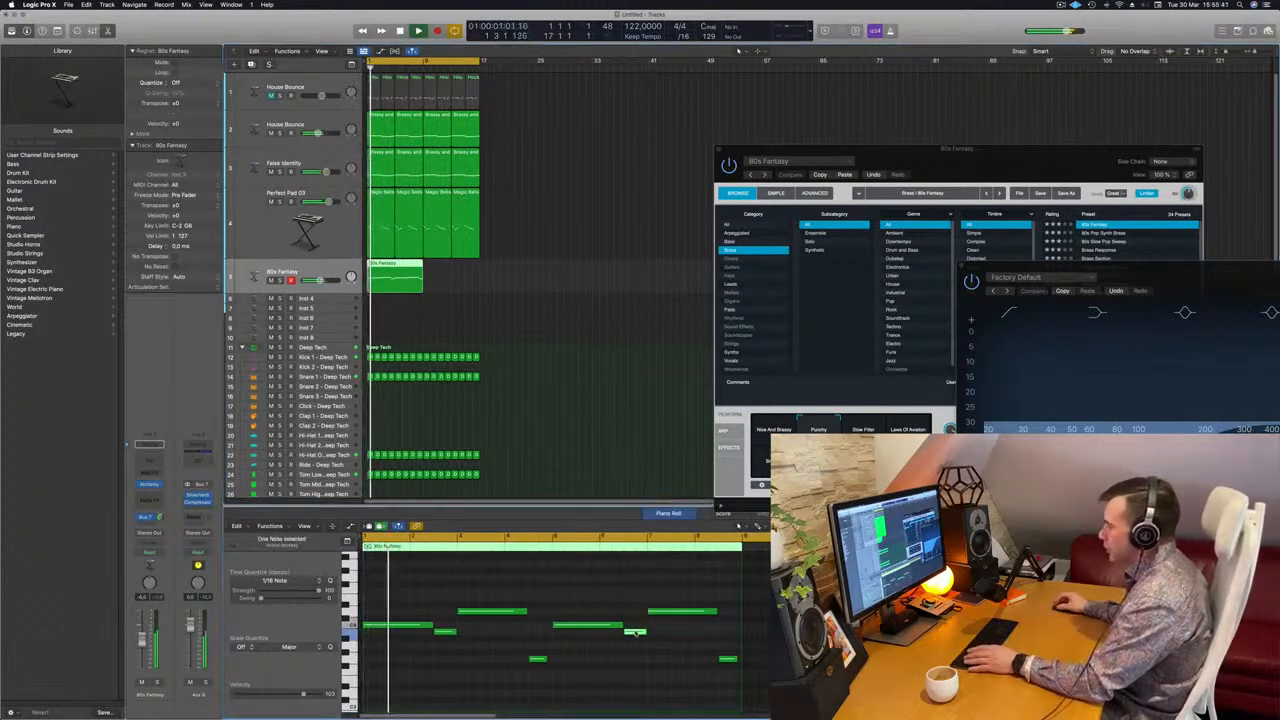
key(alt+Up)
key(alt+Up)
key(alt+Up)
click(686, 612)
key(alt+Down)
key(alt+Down)
key(alt+Down)
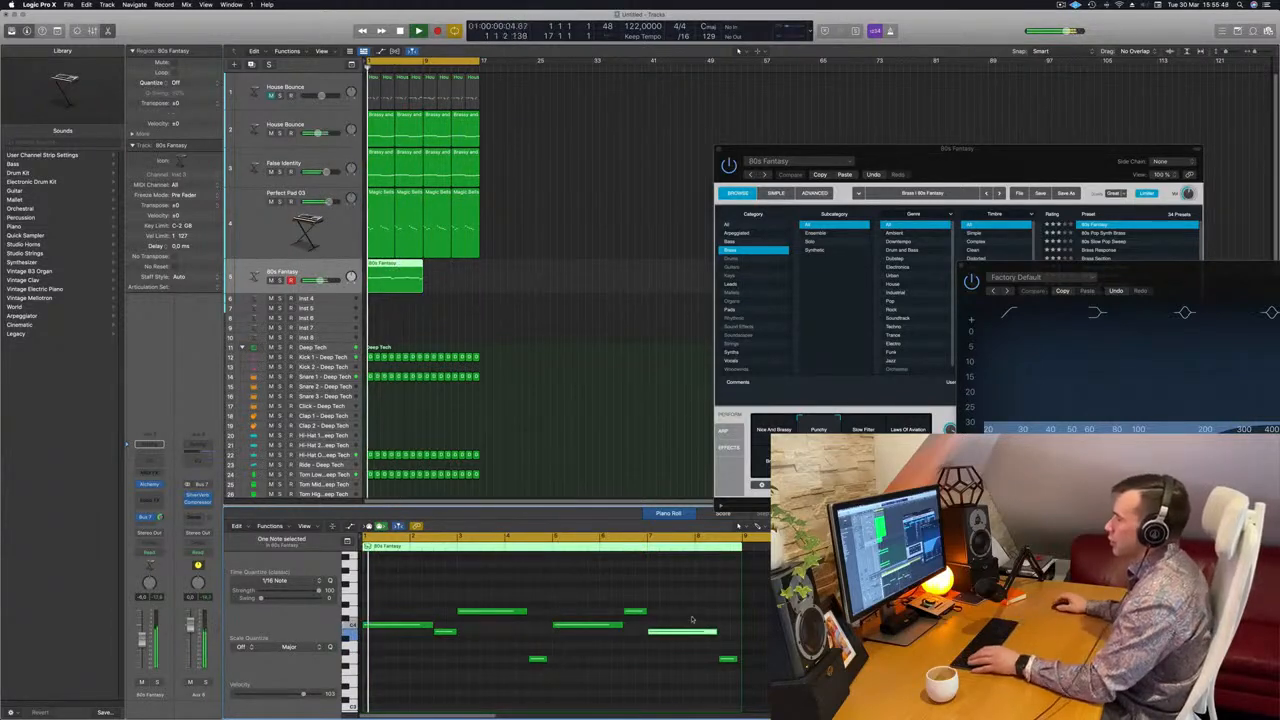
Listen to the edited 80s Fantasy melody and copy its eight-bar region to bar 9
click(582, 307)
click(397, 263)
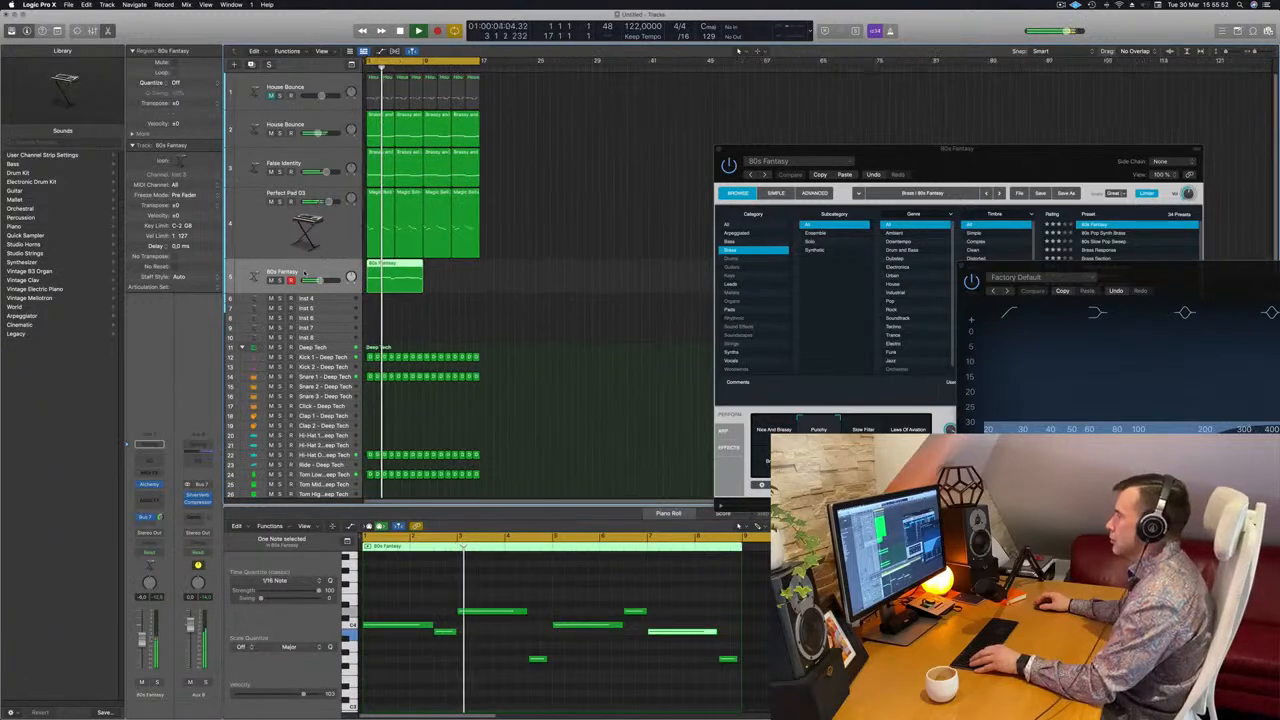
key(super+Right)
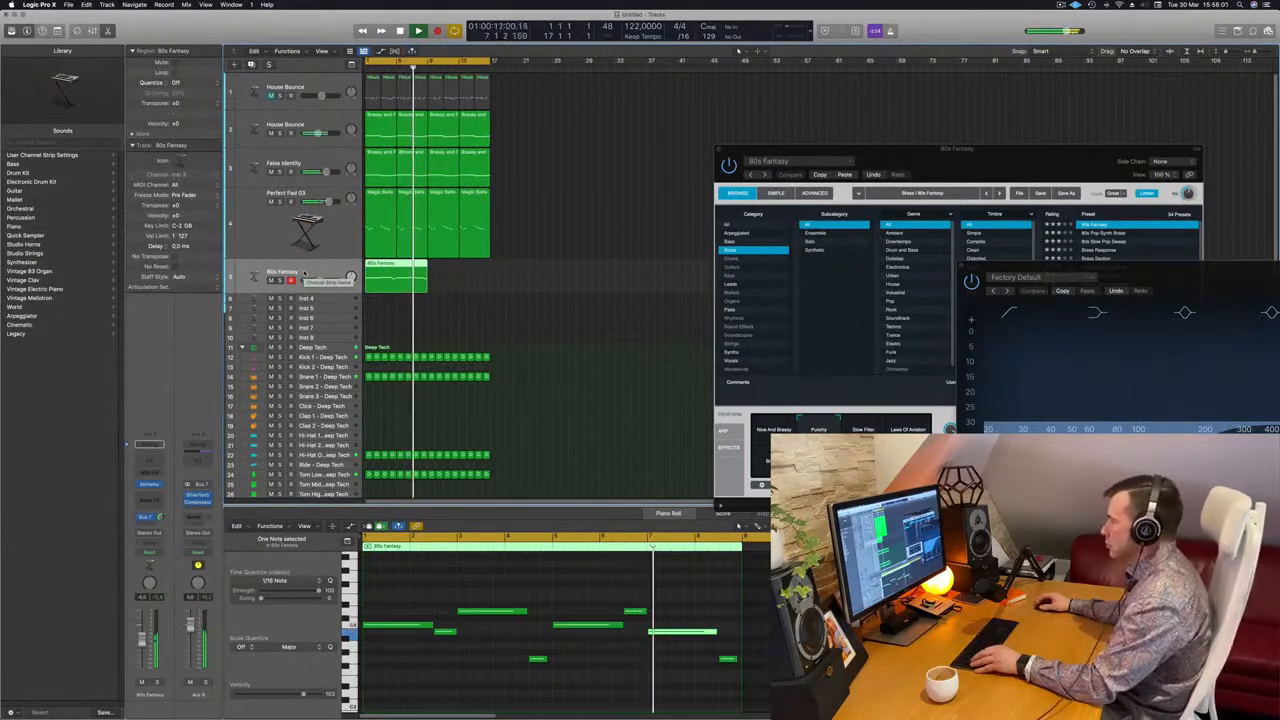
scroll(500, 311, left, 2)
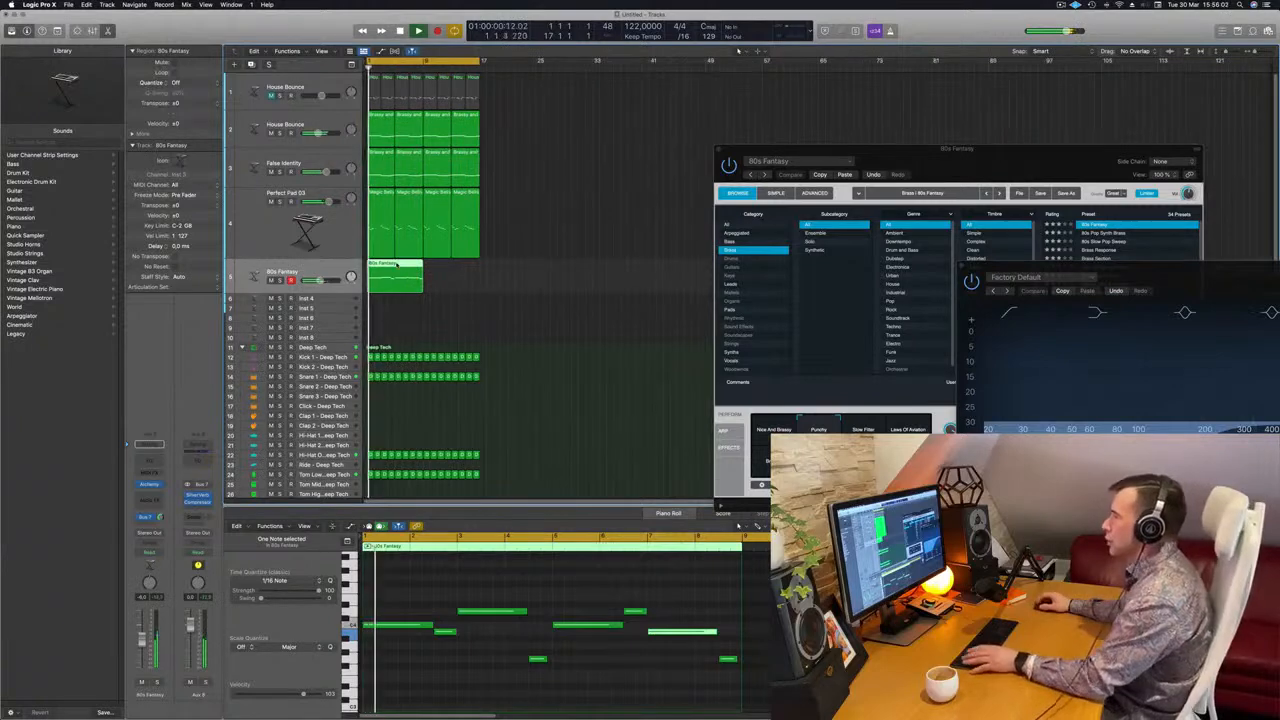
drag(397, 264, 451, 271)
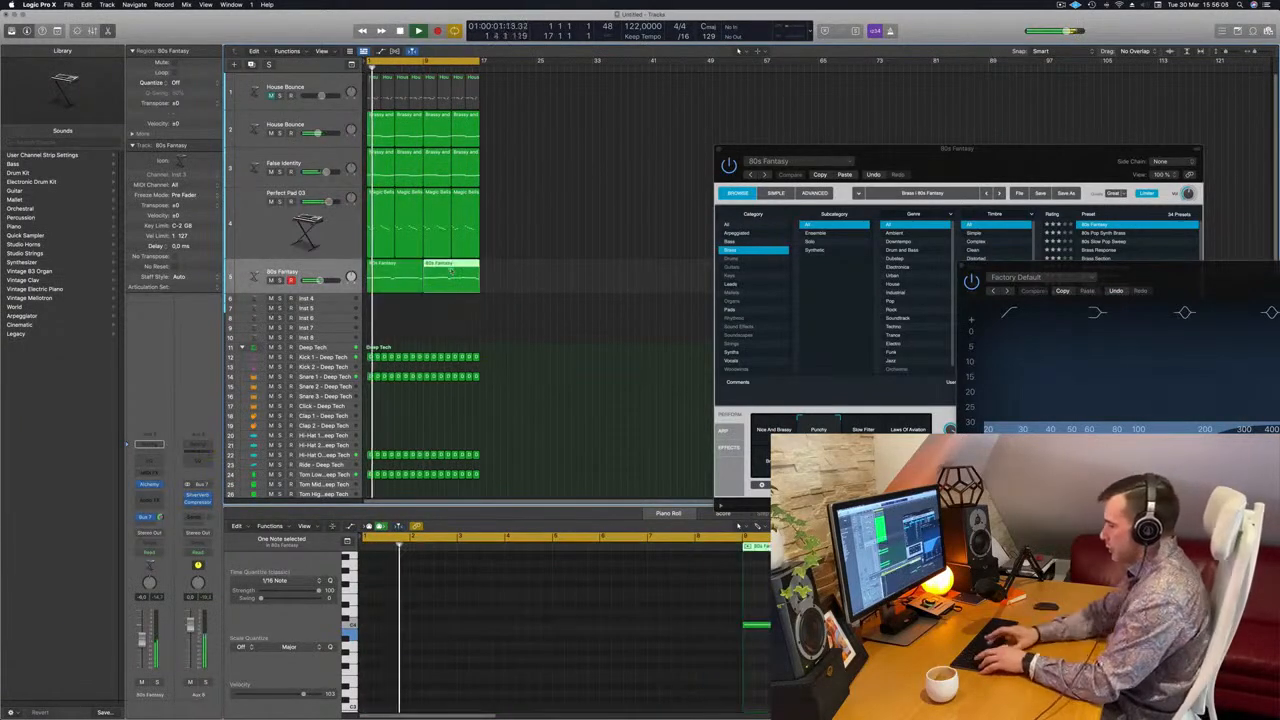
Repeat all regions of the arrangement once and extend the cycle range to bar 33
key(super+a)
key(super+r)
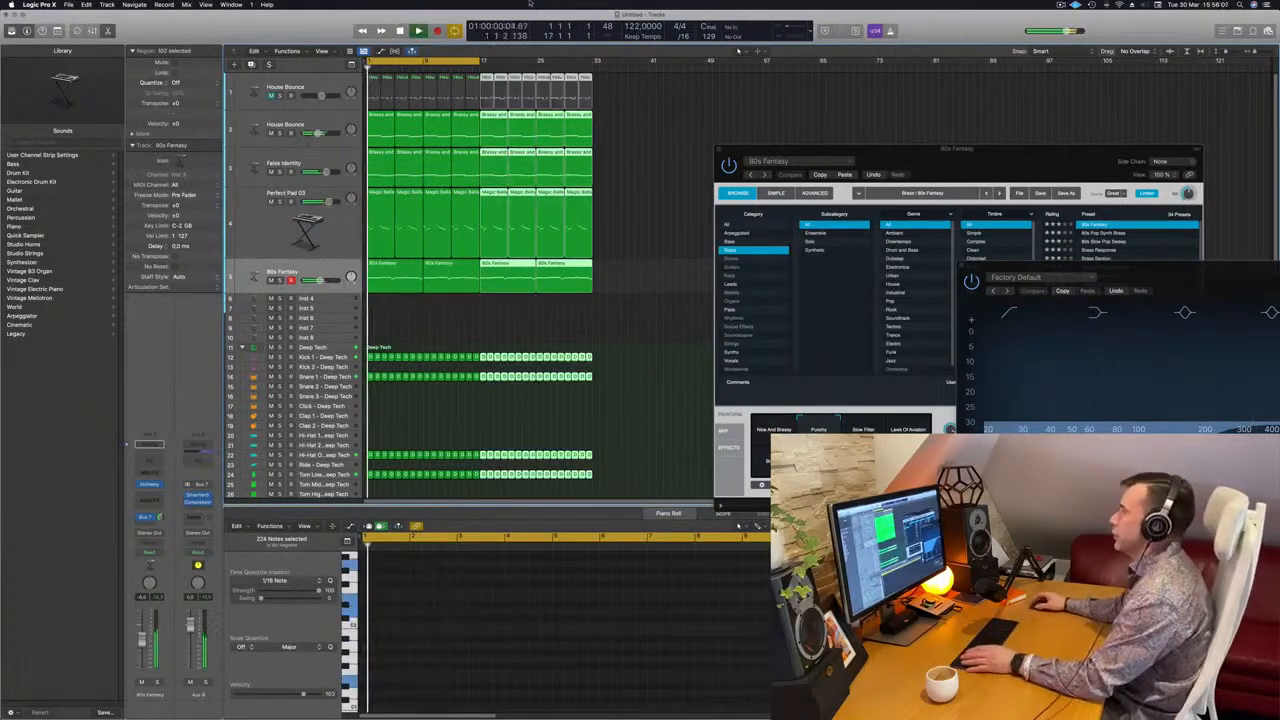
key(space)
drag(483, 62, 594, 70)
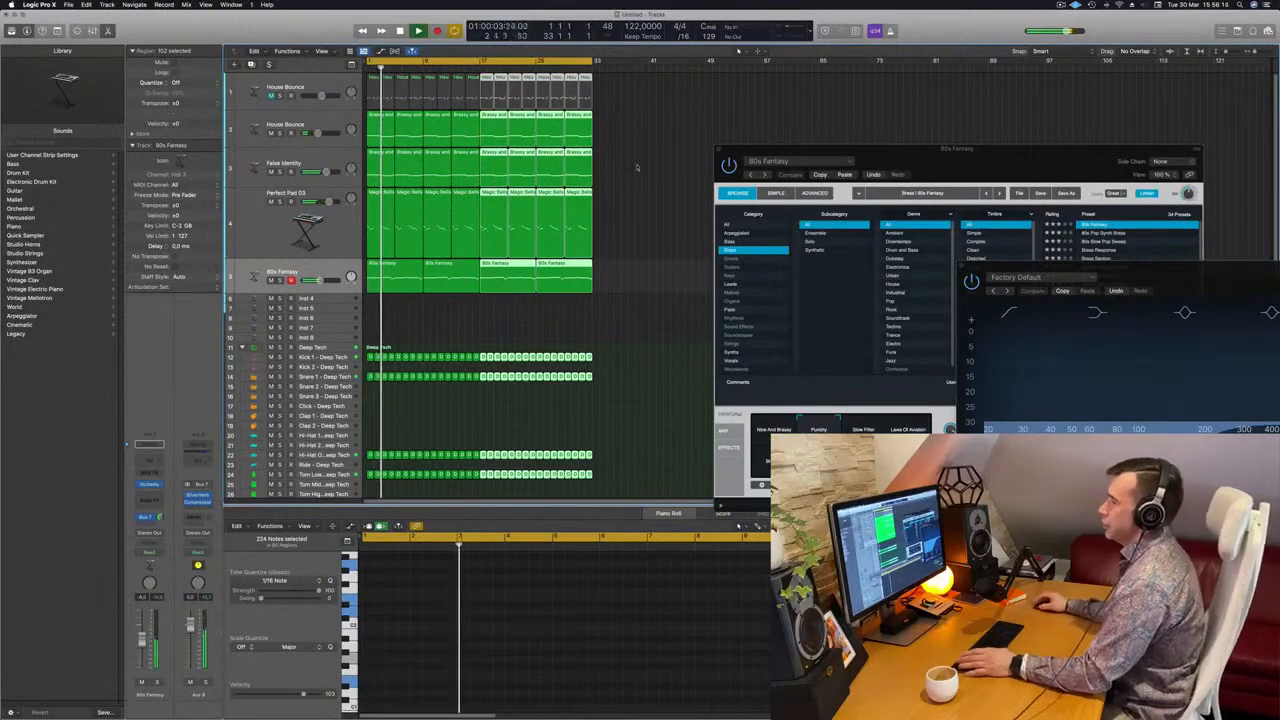
Select the Perfect Pad 03 track, solo it briefly, and mute it during playback
click(269, 220)
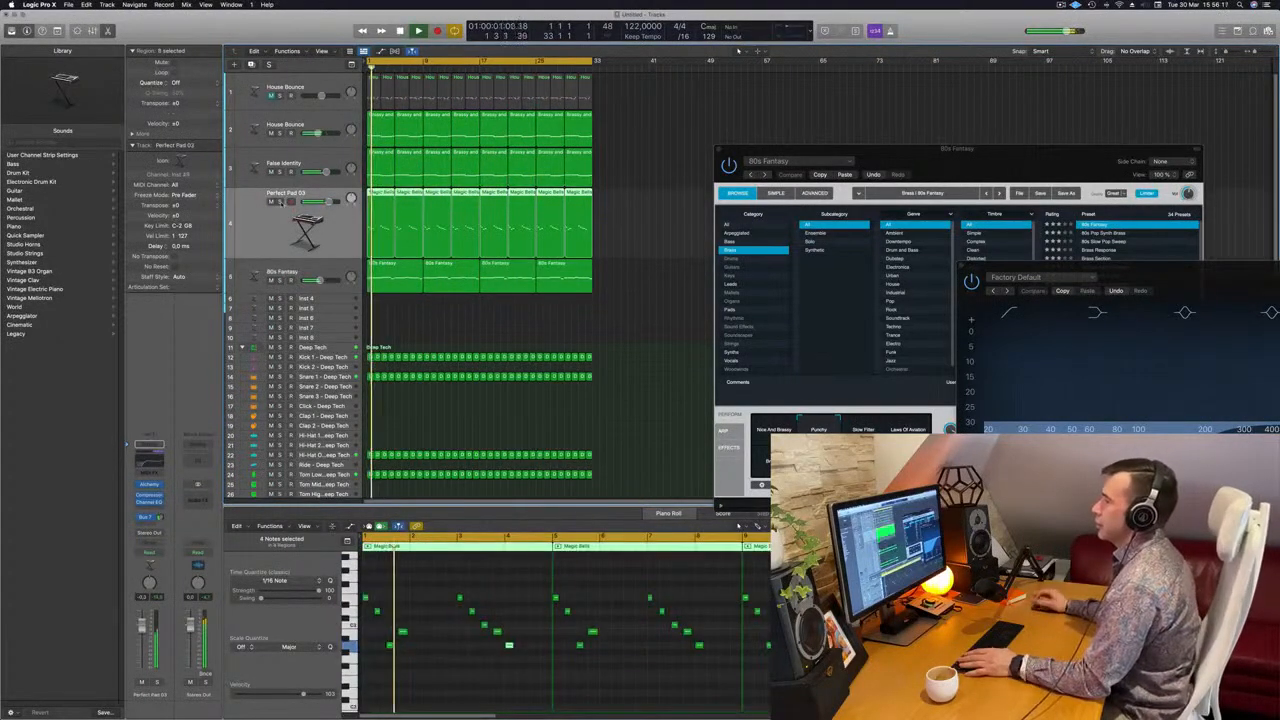
click(279, 201)
key(Return)
click(279, 201)
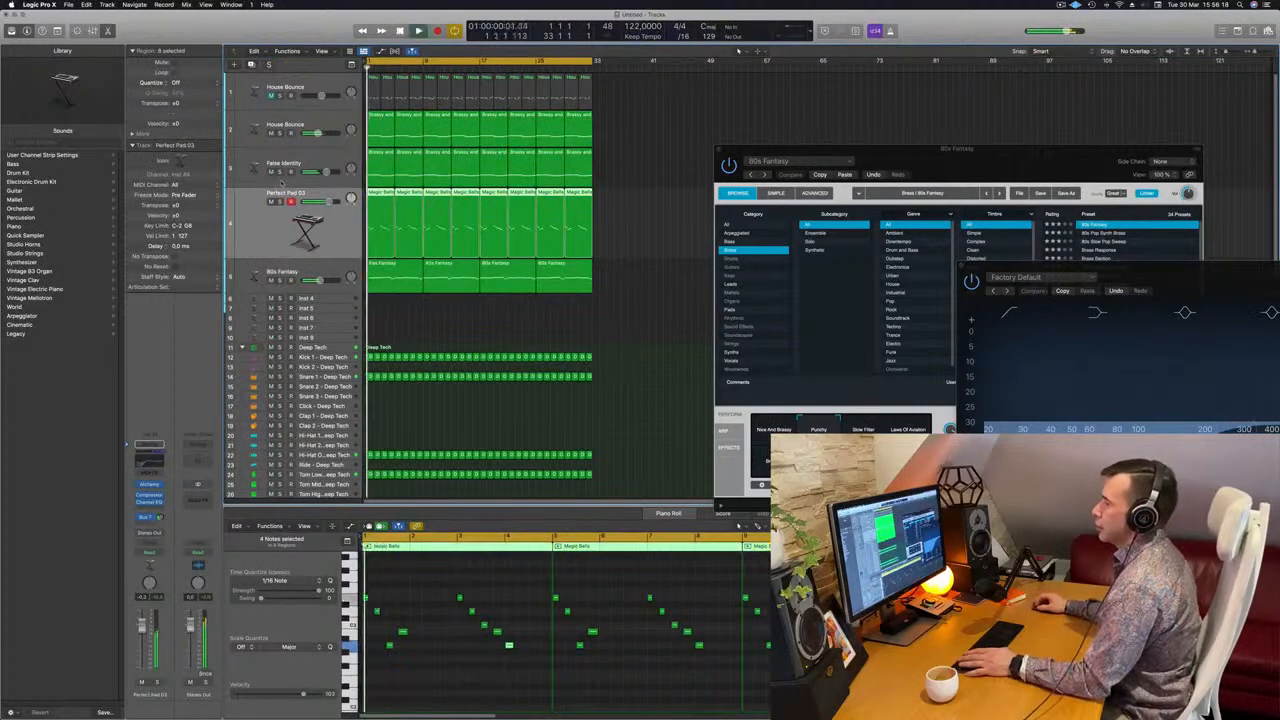
click(269, 201)
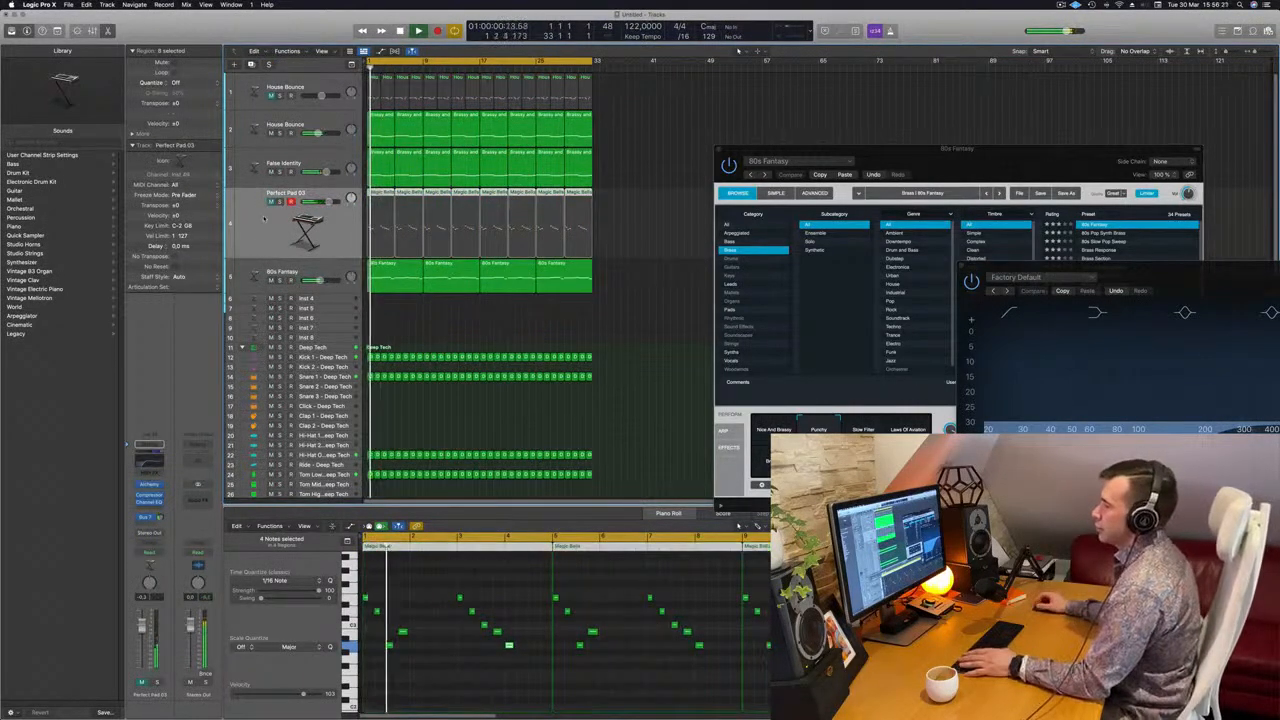
Set the False Identity track's automation mode to Touch and record a movement of its Alchemy Cutoff knob
click(336, 159)
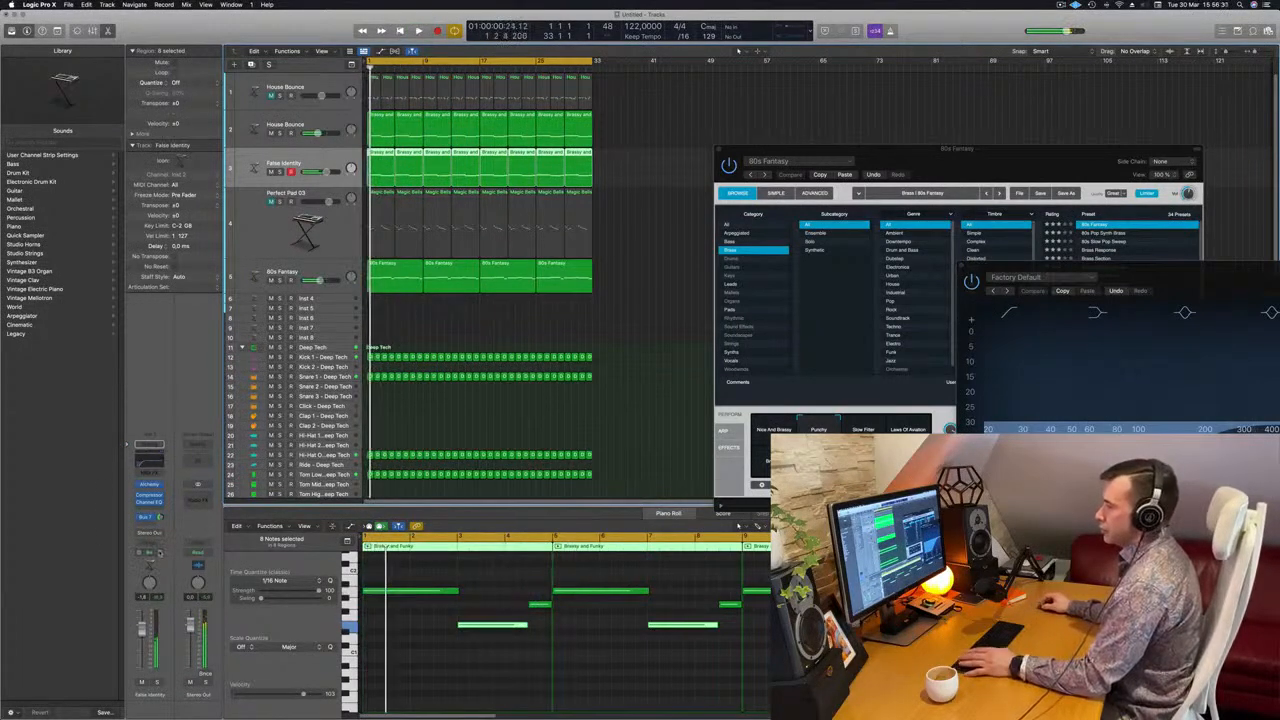
click(148, 552)
click(155, 564)
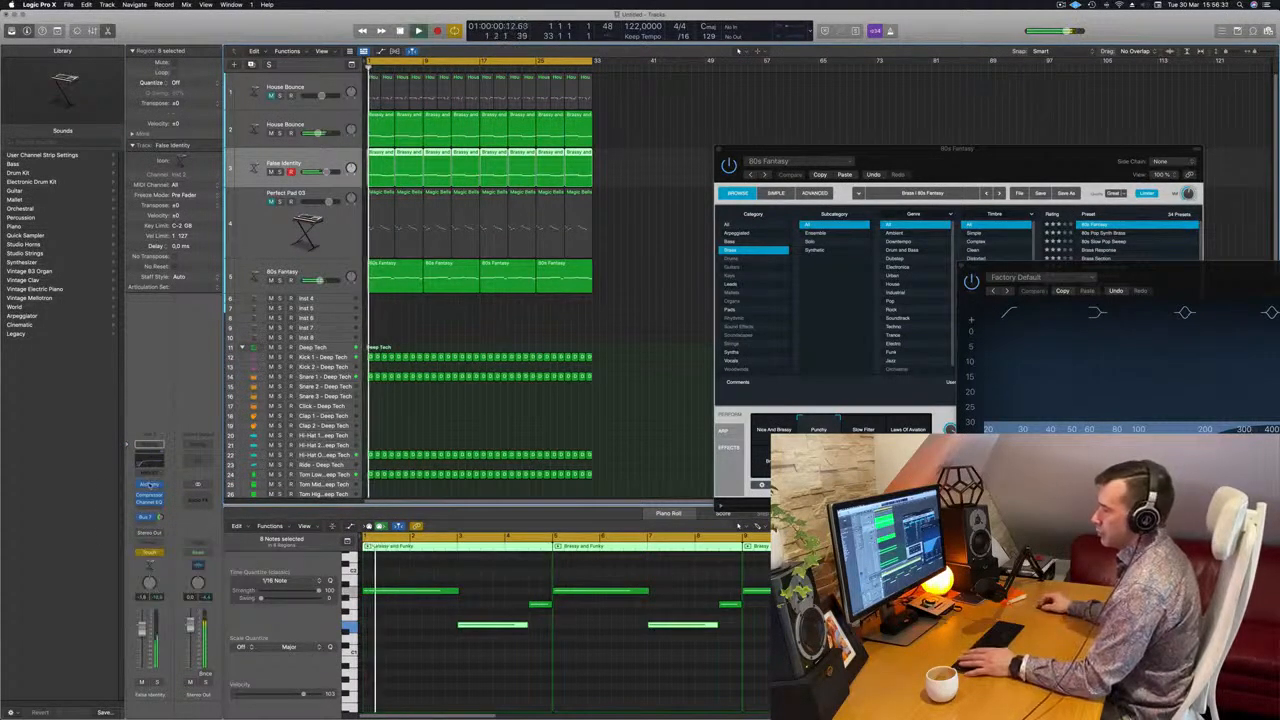
click(149, 484)
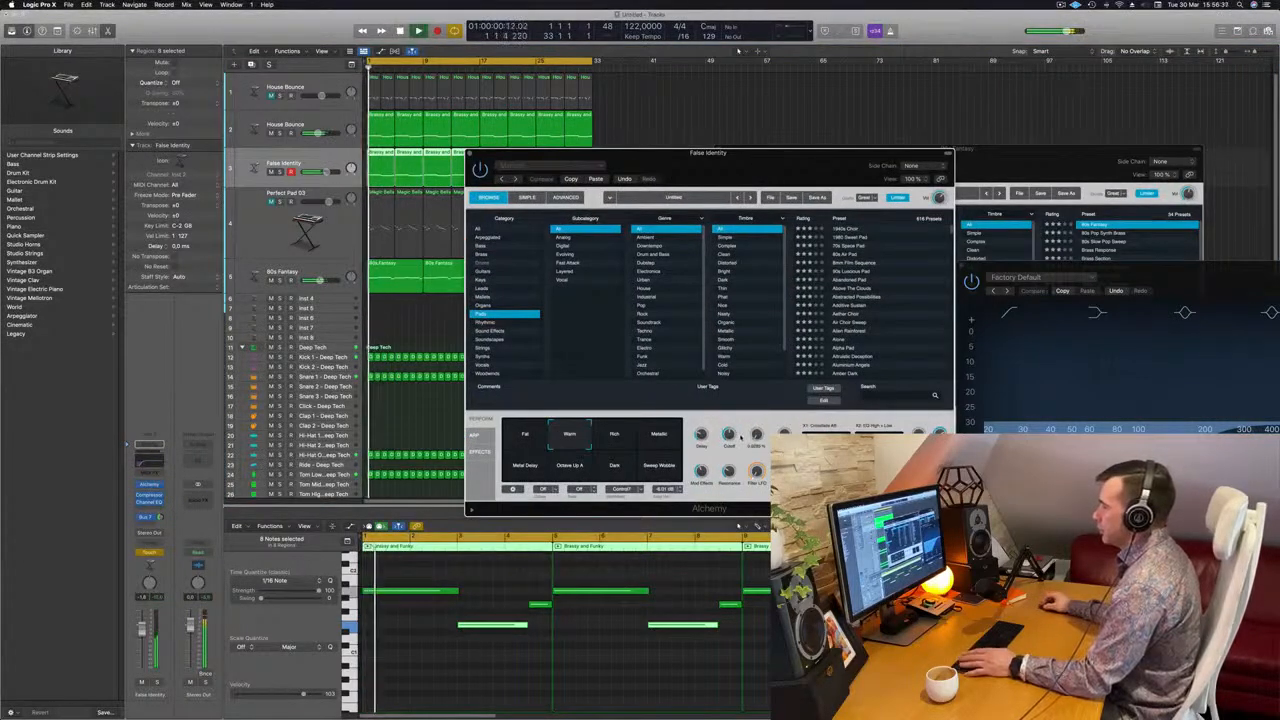
drag(730, 436, 730, 433)
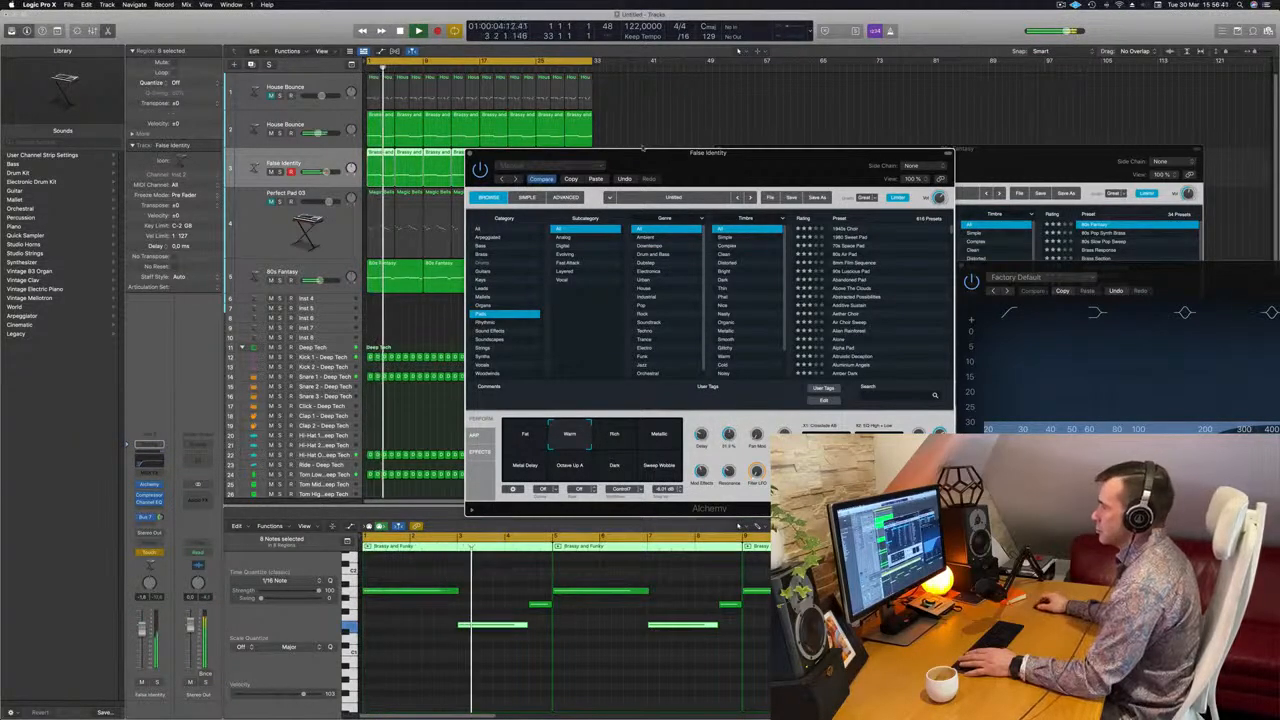
drag(598, 150, 809, 150)
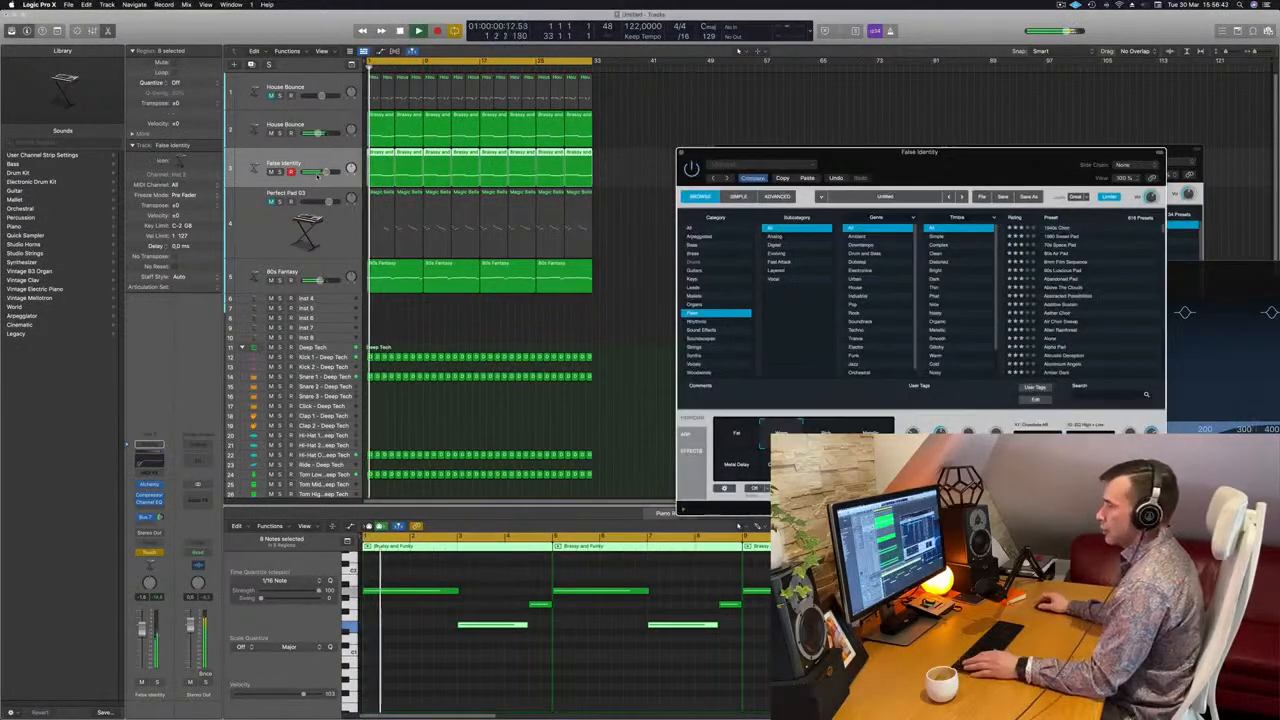
Show track automation, display the Alchemy Cutoff parameter on False Identity, and set its automation mode to Read
key(a)
click(281, 174)
click(283, 174)
click(322, 175)
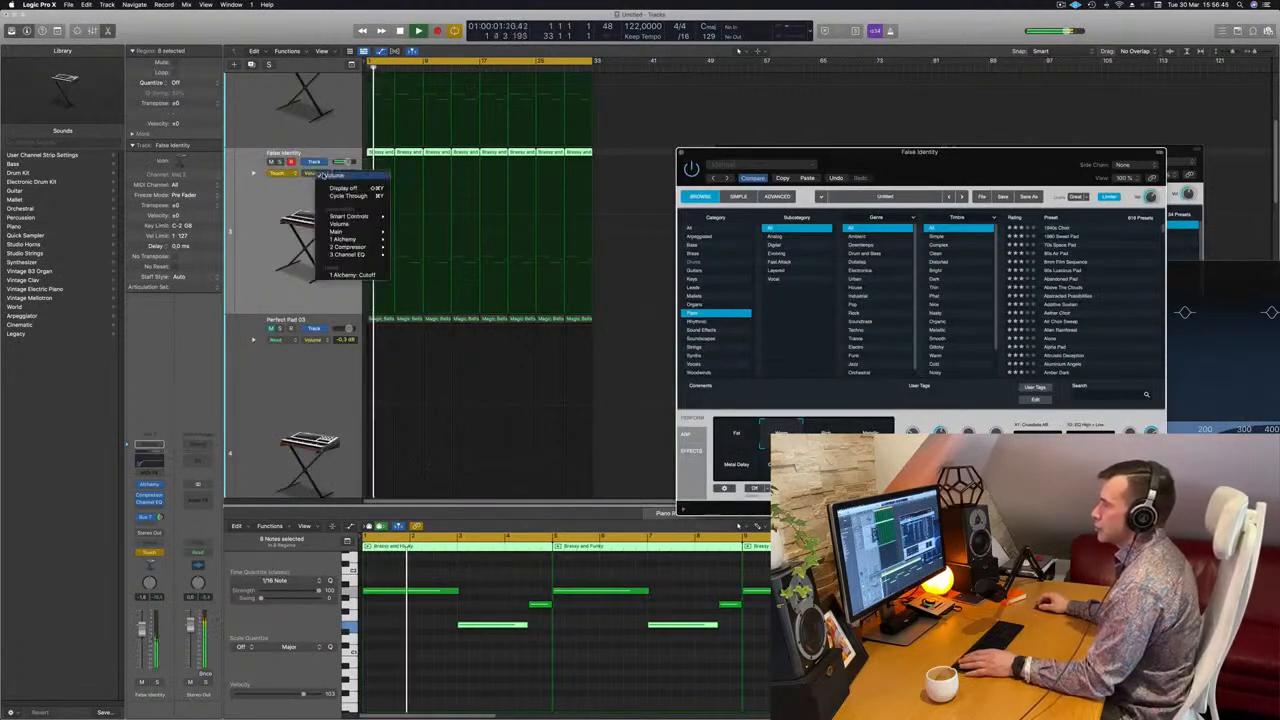
click(345, 274)
click(281, 173)
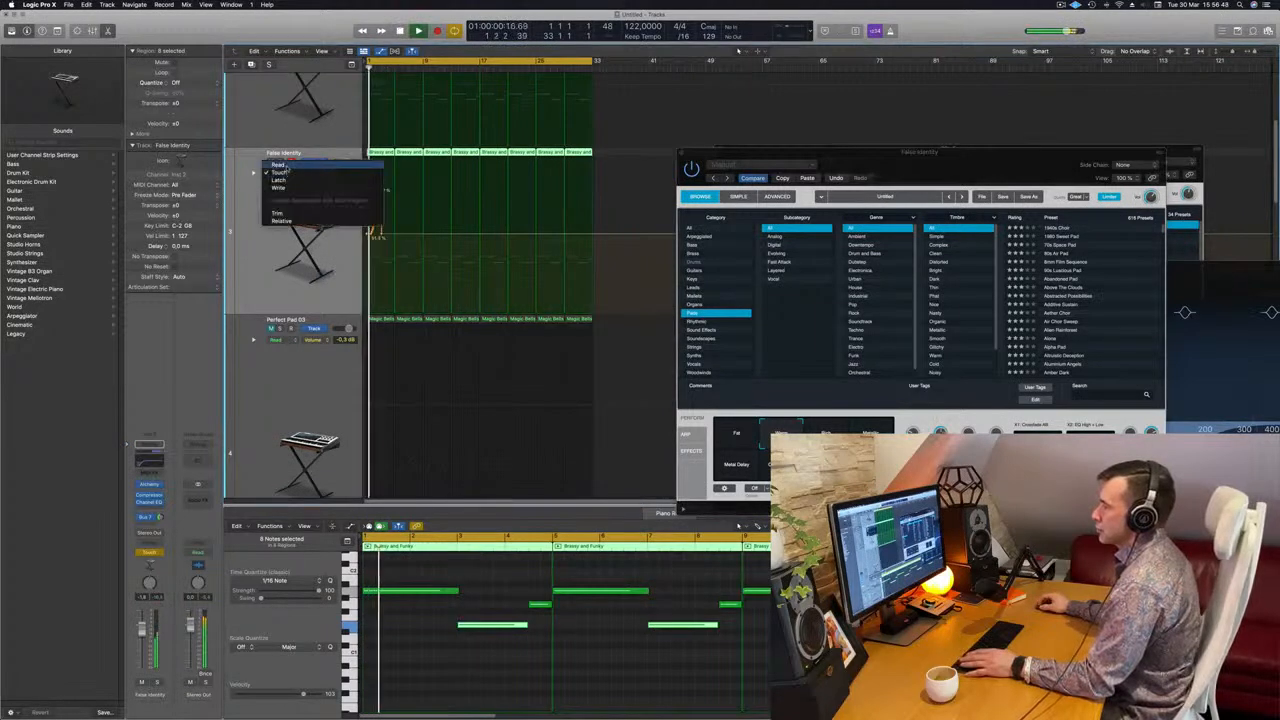
click(286, 166)
Draw a rising Cutoff ramp across False Identity's first four bars to near maximum and check it briefly in solo
drag(390, 234, 397, 162)
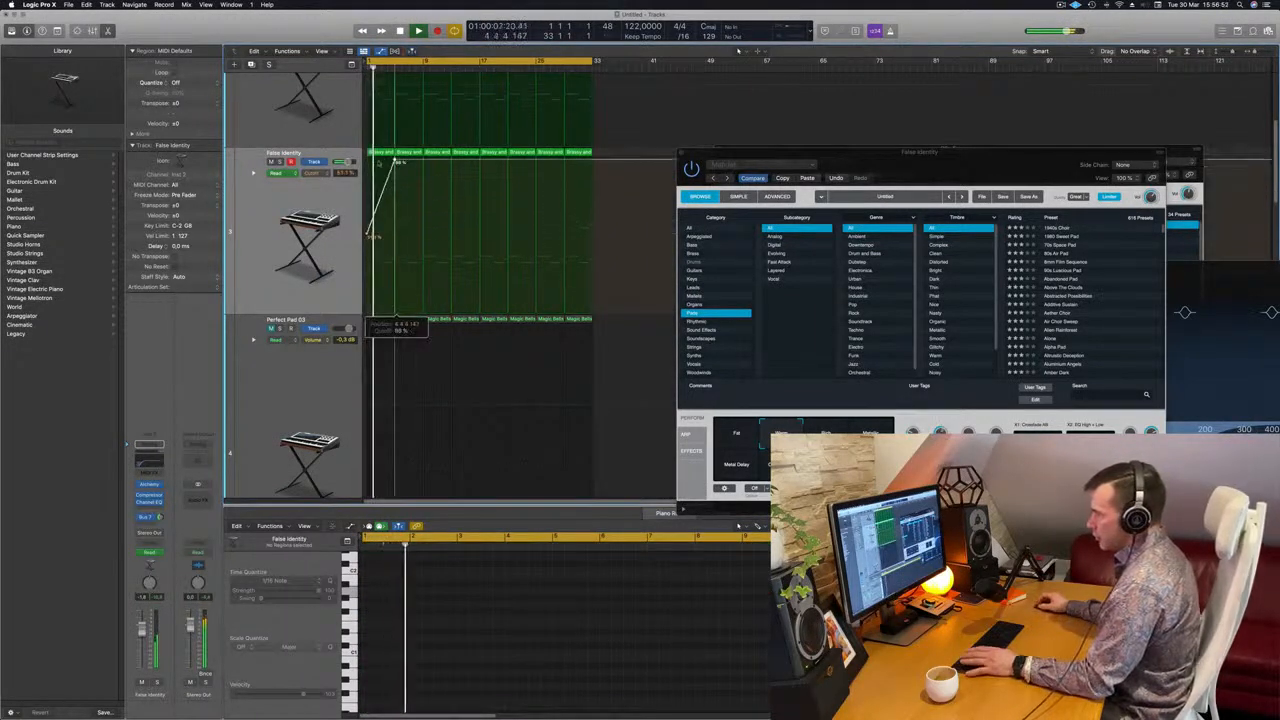
key(Return)
key(s)
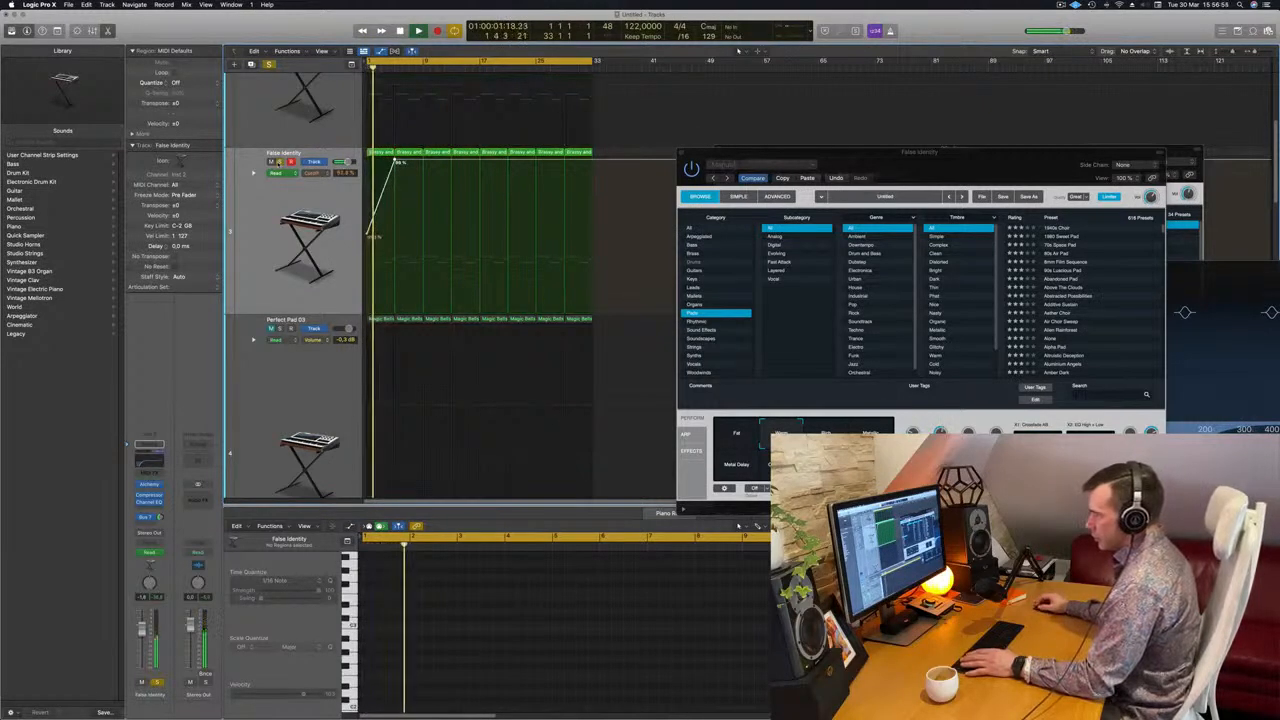
click(280, 162)
scroll(422, 166, up, 5)
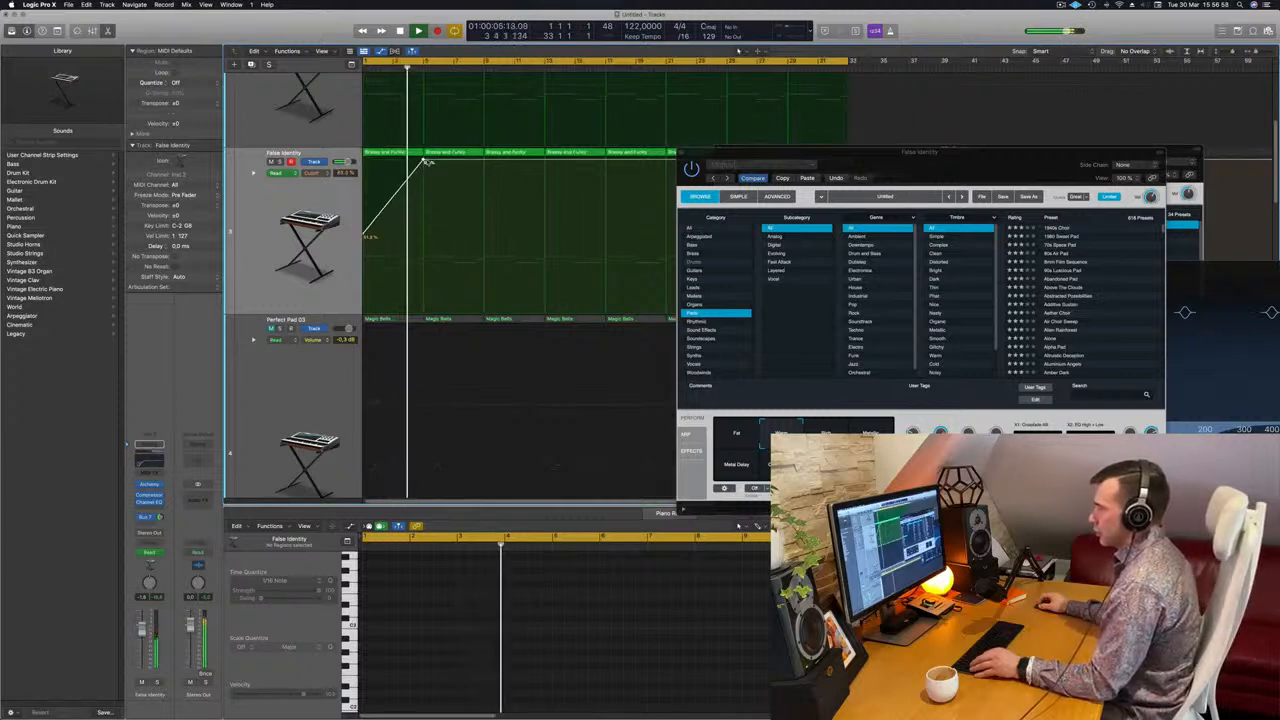
Try an abrupt Cutoff drop at bar 5 on the False Identity track, back to about the ramp's starting level
key(Return)
drag(424, 163, 426, 240)
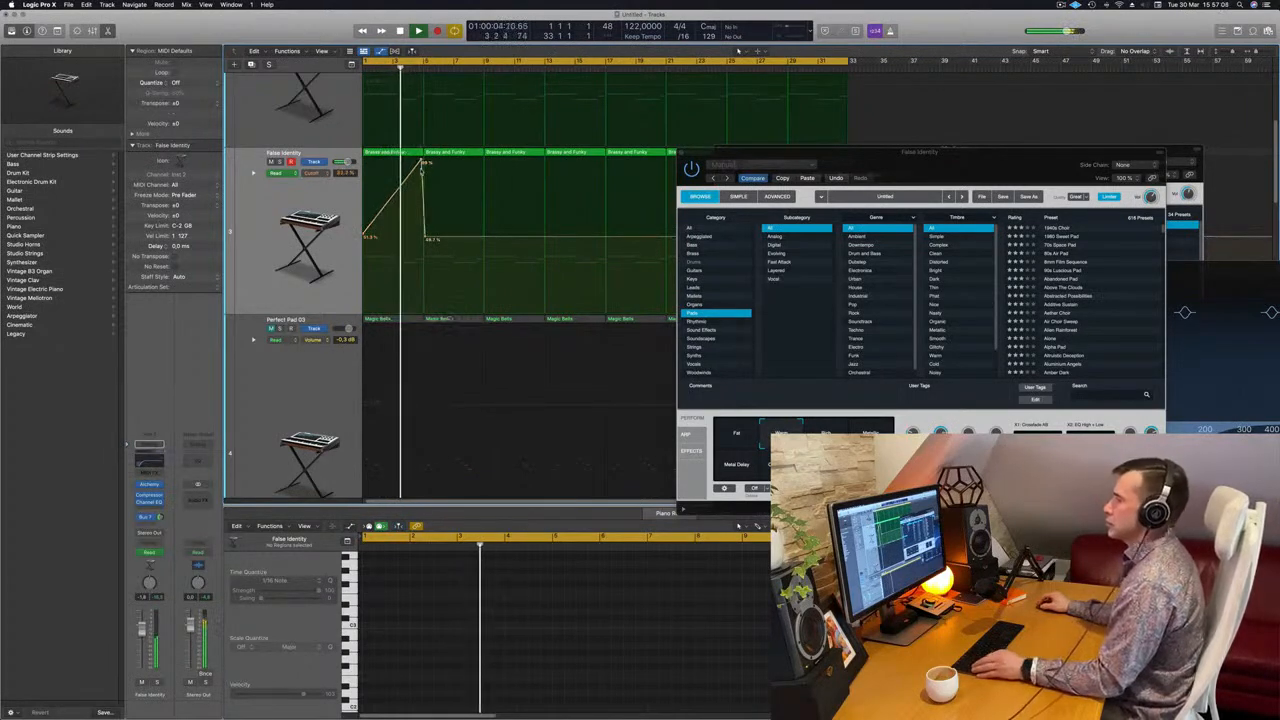
scroll(410, 238, down, 3)
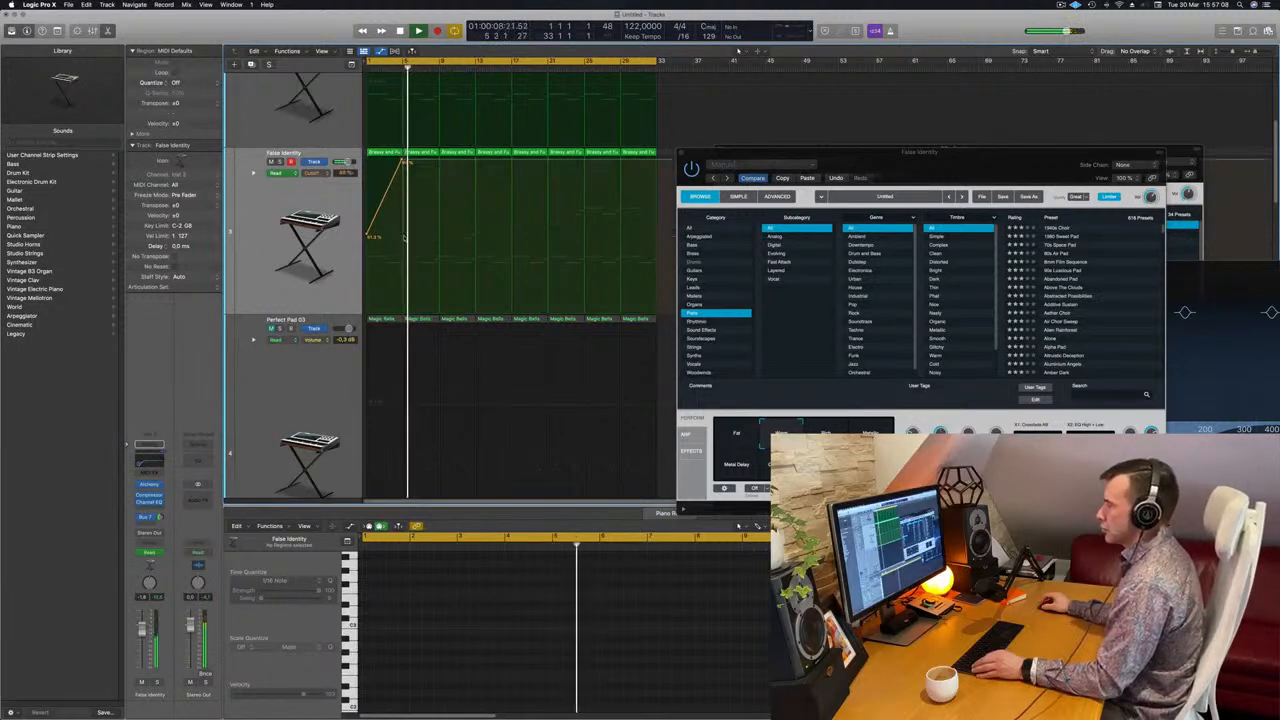
Draw a falling Cutoff ramp on False Identity from the bar 5 peak to about the starting level at bar 9
drag(437, 158, 430, 231)
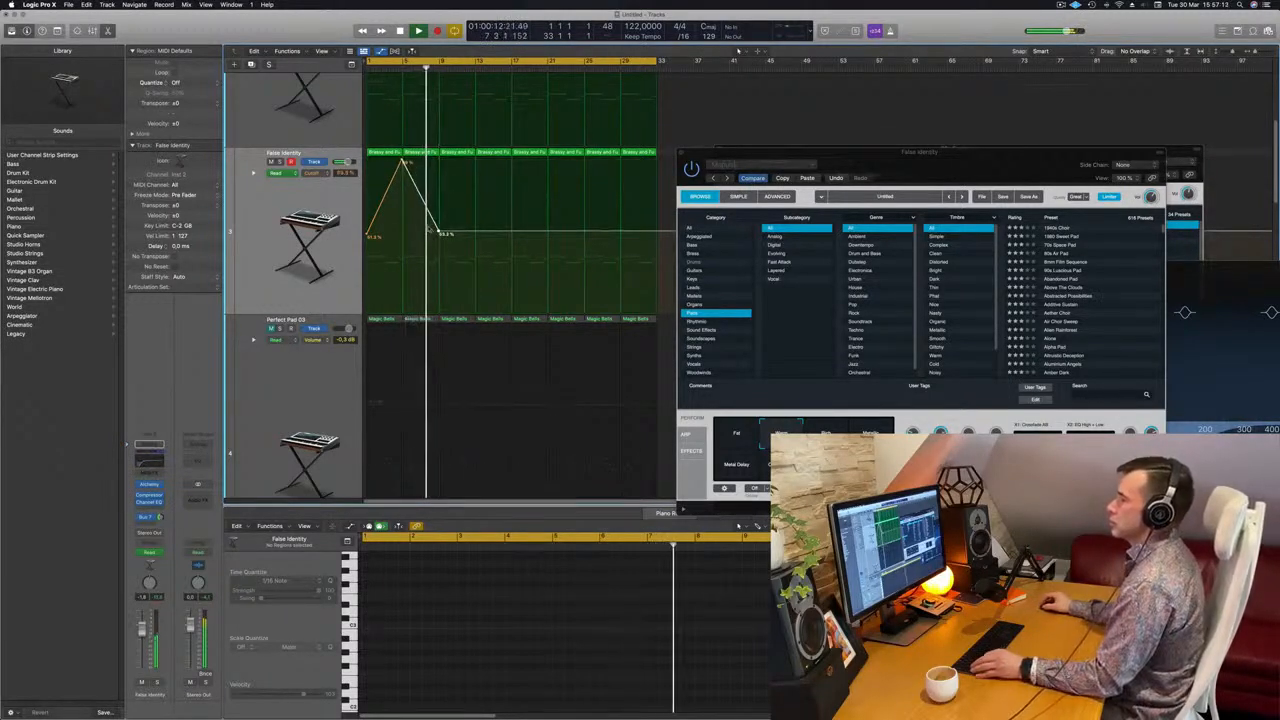
key(Return)
drag(401, 161, 402, 161)
scroll(488, 226, down, 1)
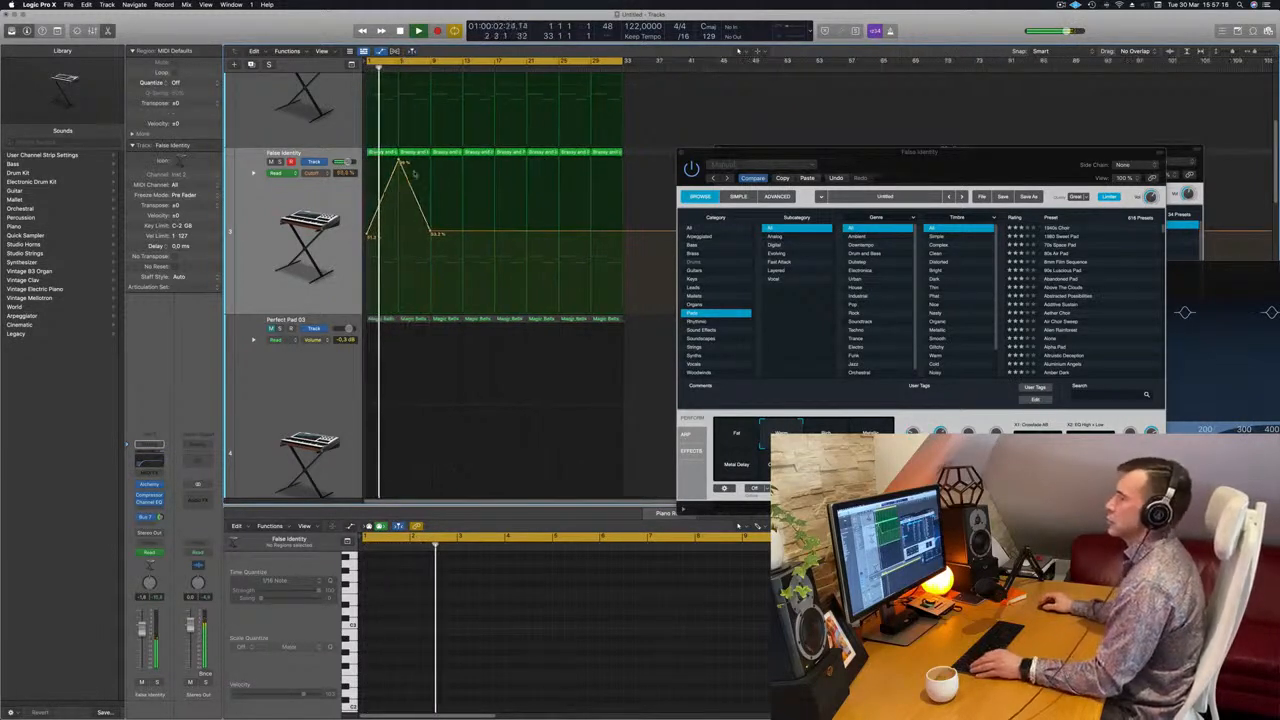
Draw a second Cutoff rise and fall on False Identity from bar 9 to bar 17, peaking near maximum at bar 13
click(494, 232)
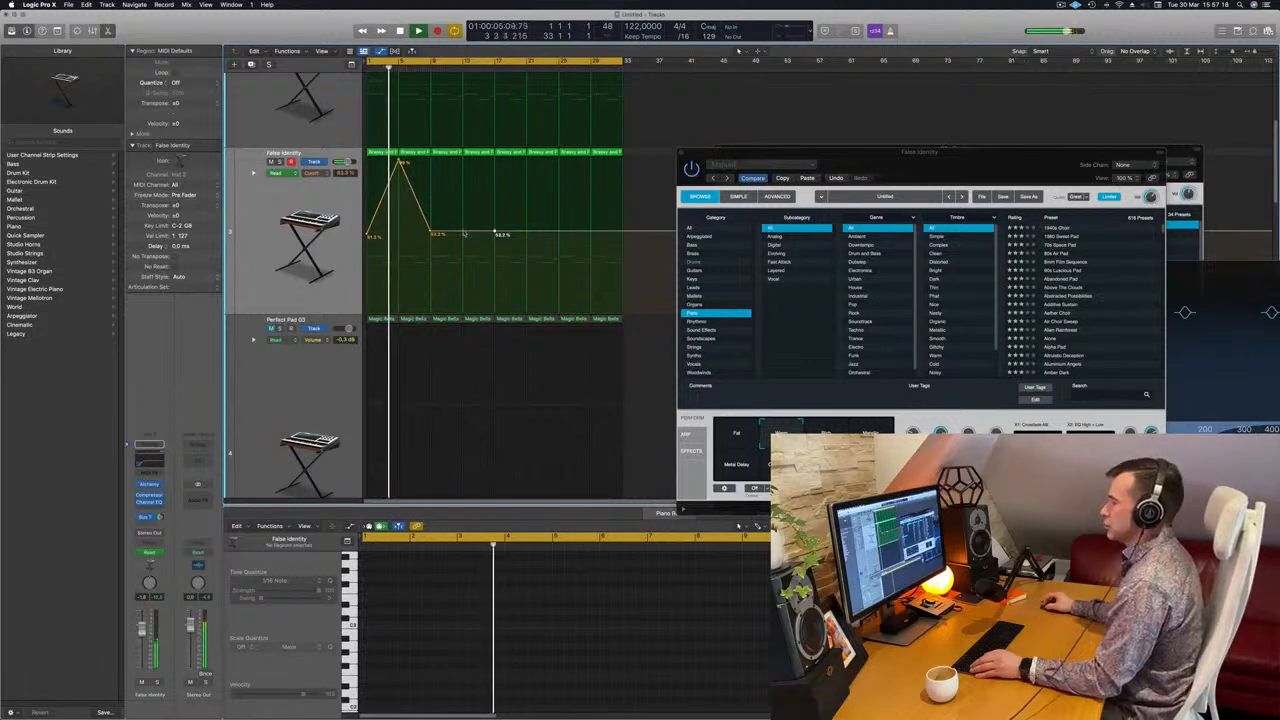
drag(465, 234, 457, 160)
scroll(406, 212, down, 1)
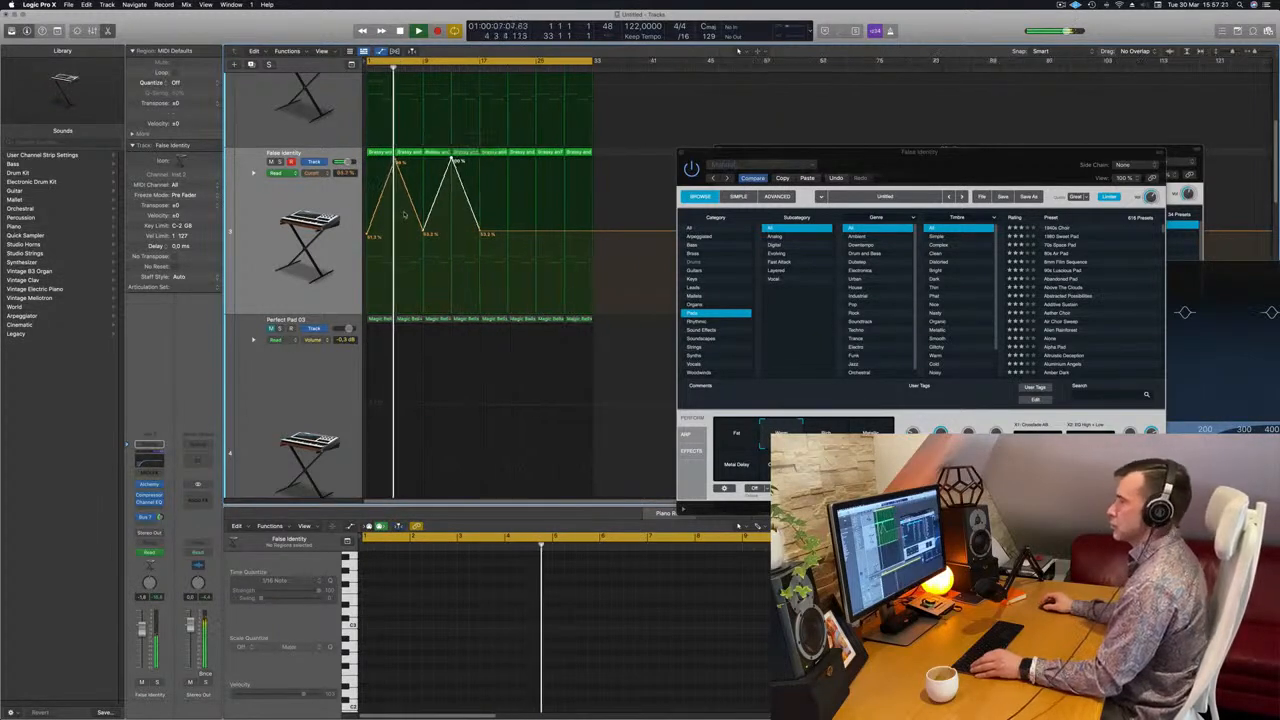
scroll(408, 213, down, 4)
Unmute the Perfect Pad 03 track and lower its volume to -2.8 dB while listening from the start
click(258, 263)
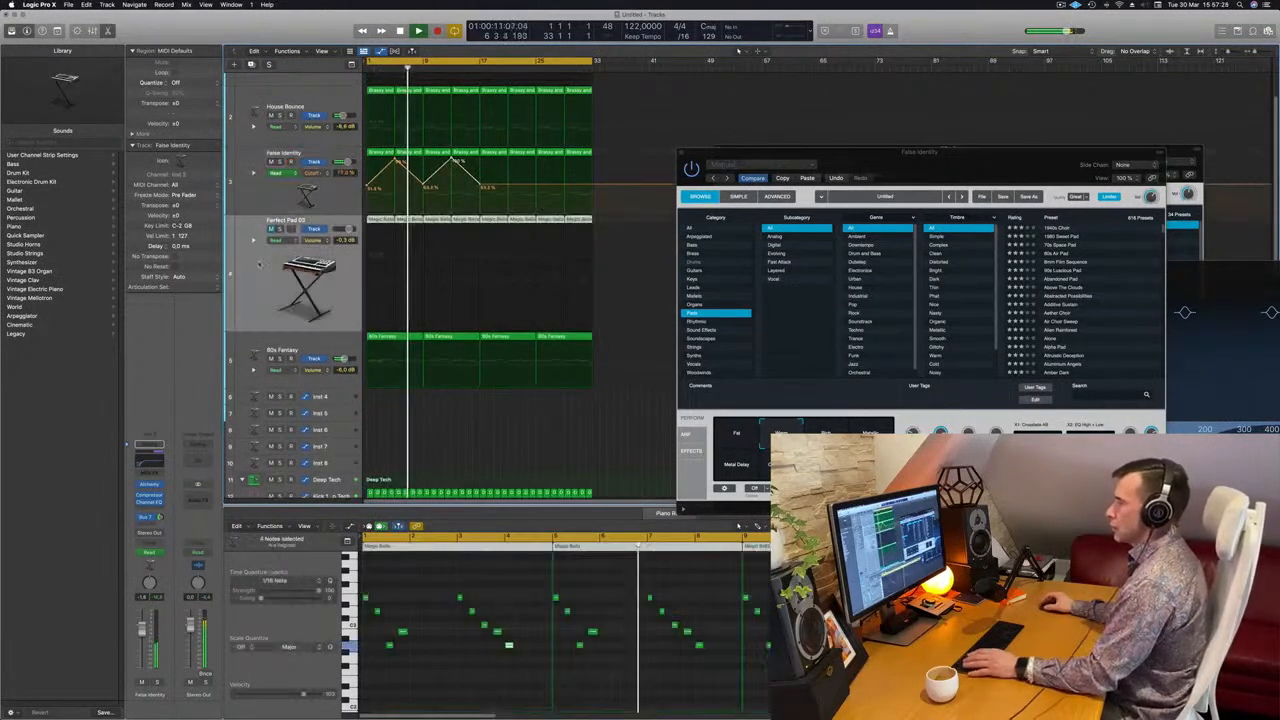
key(Return)
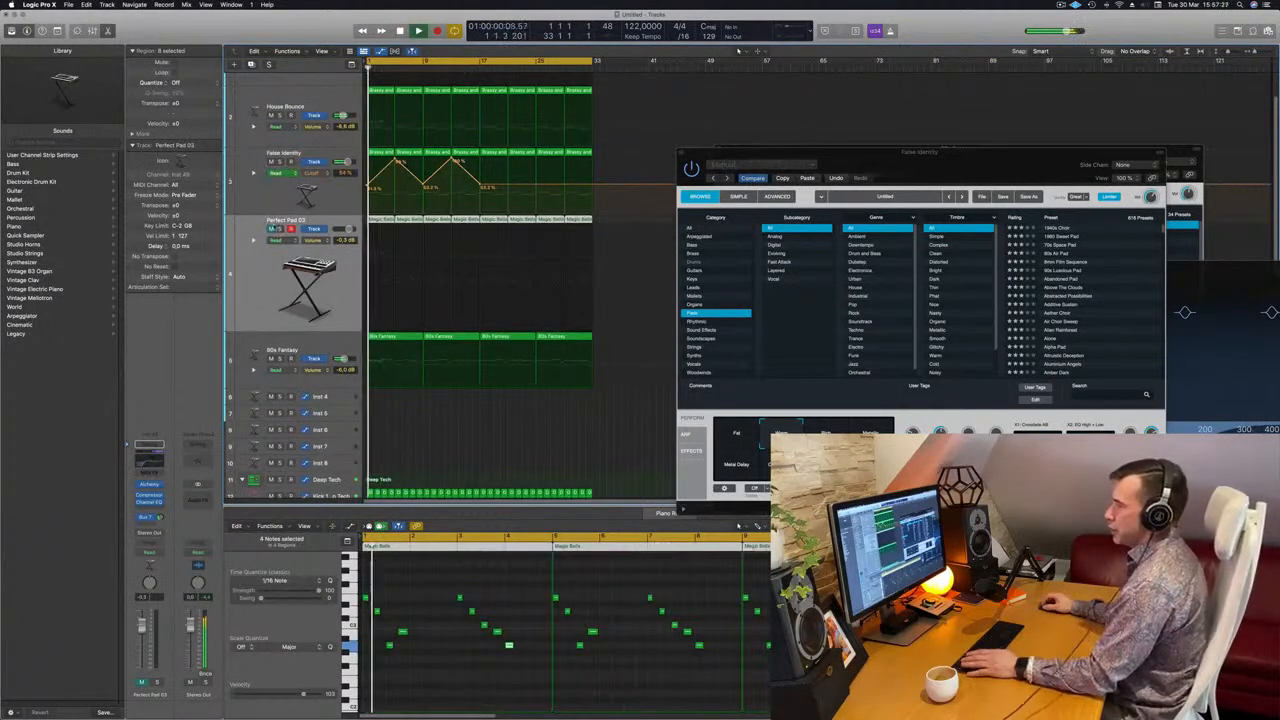
click(271, 229)
key(space)
key(space)
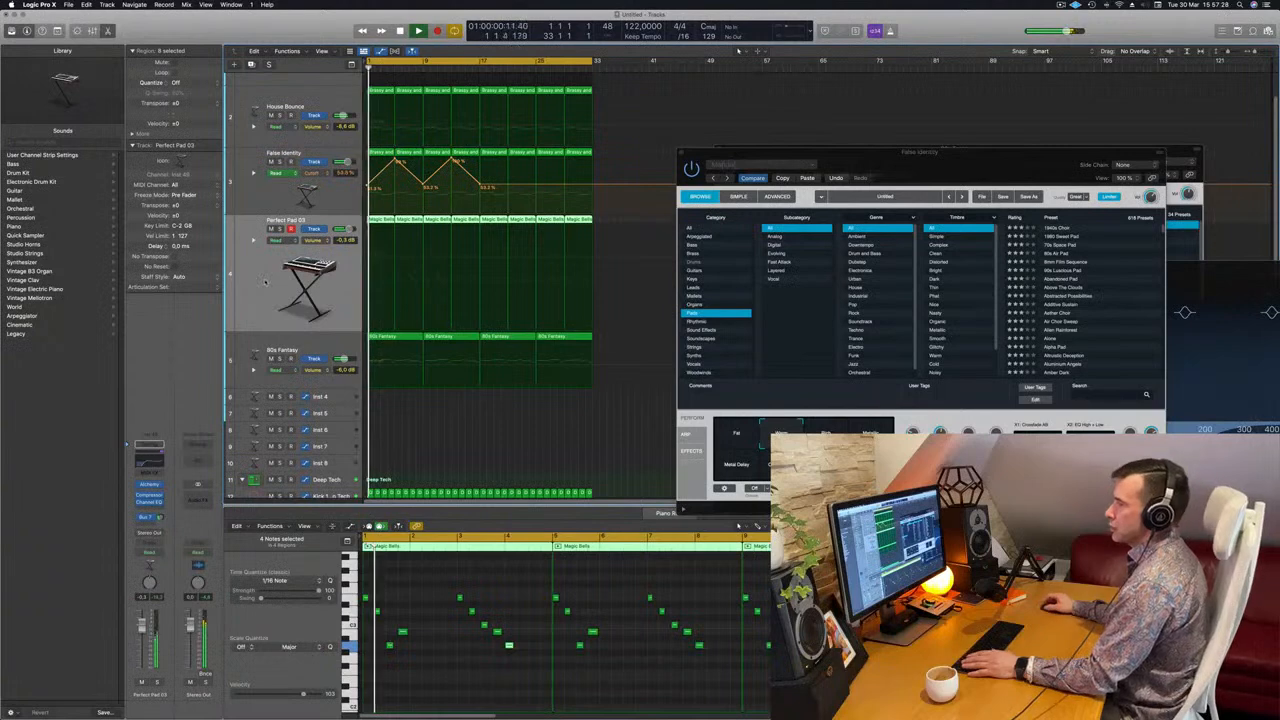
key(Return)
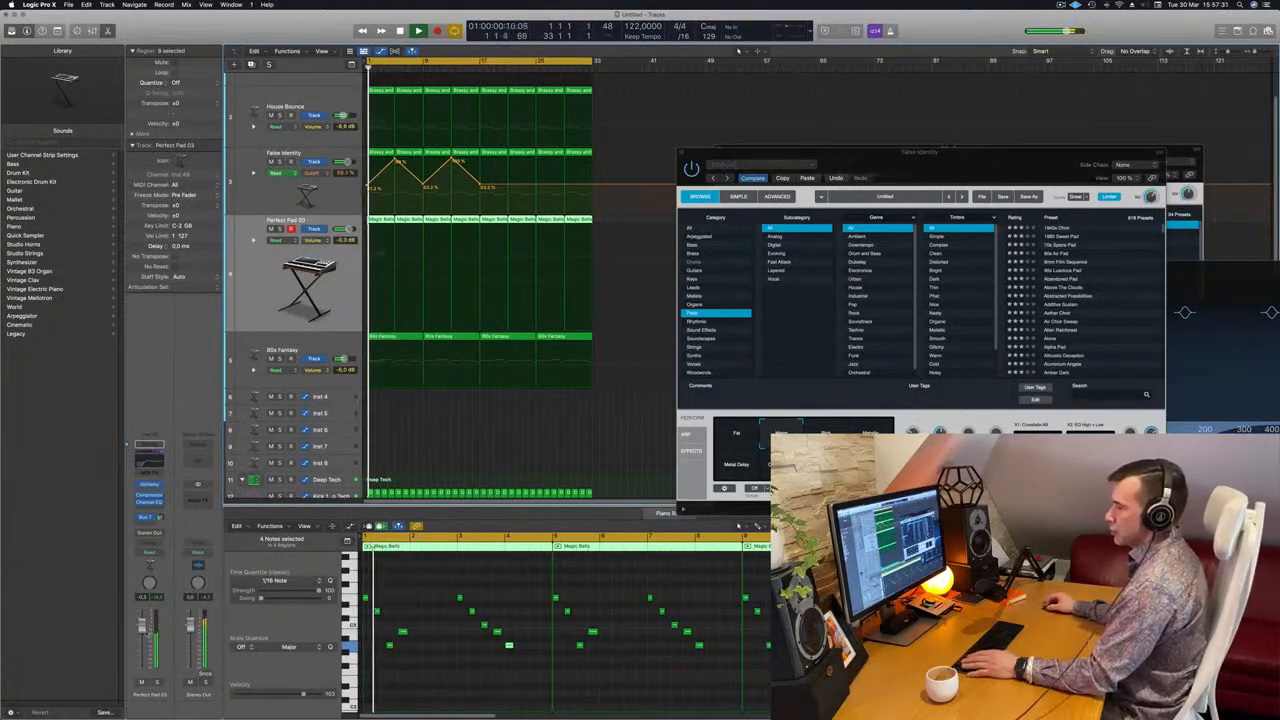
key(Return)
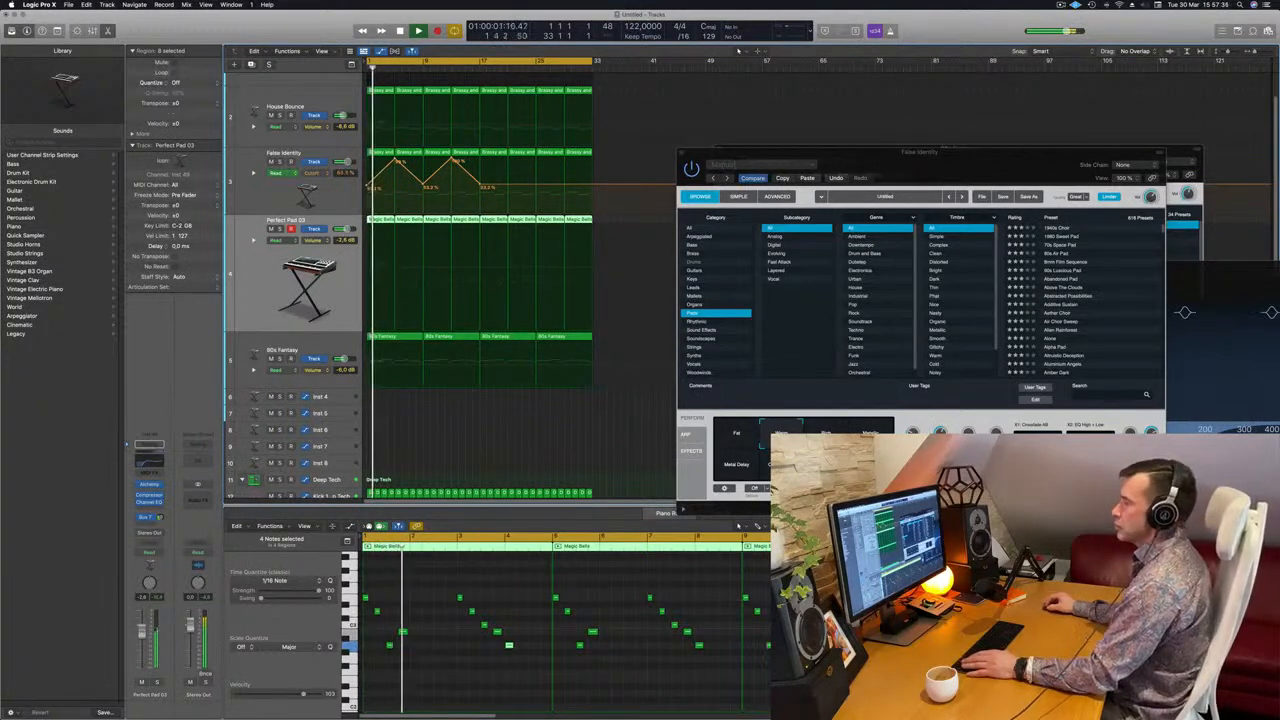
Close the False Identity and 80s Fantasy synth windows and reduce the track heights to fit more tracks
drag(963, 167, 824, 231)
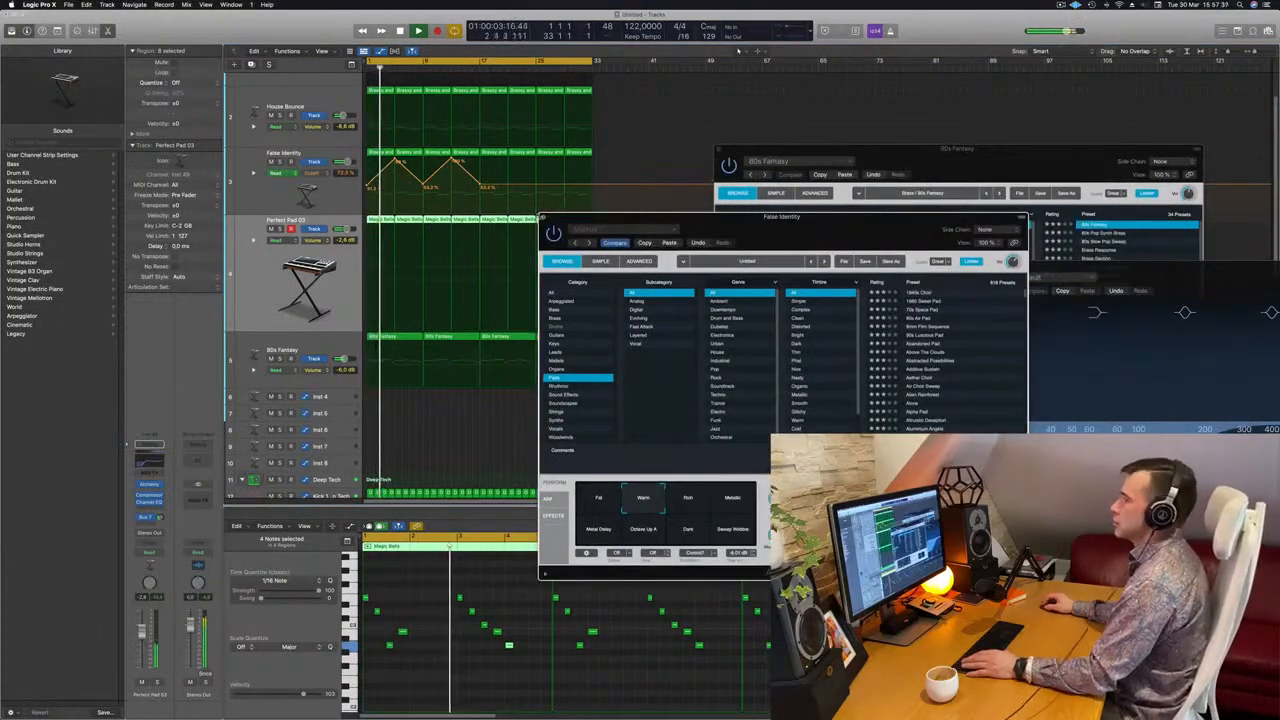
drag(944, 161, 588, 211)
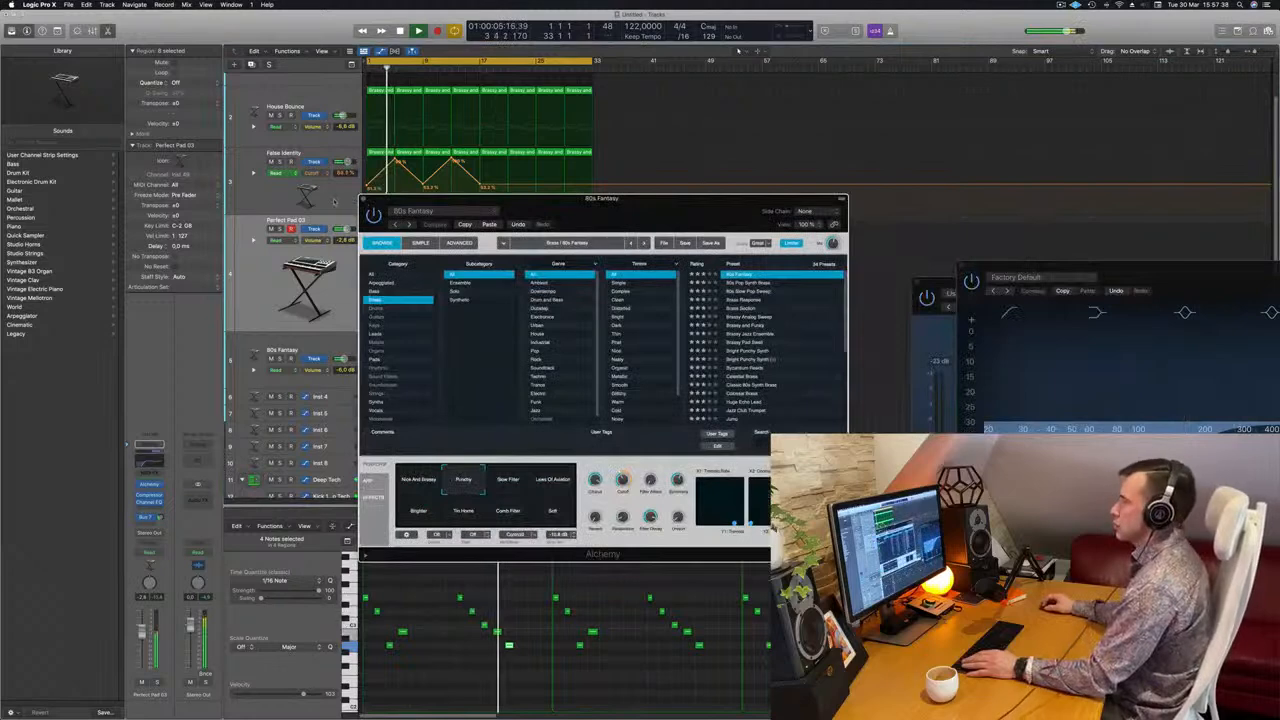
key(super+w)
key(super+Up)
key(super+Up)
key(super+Up)
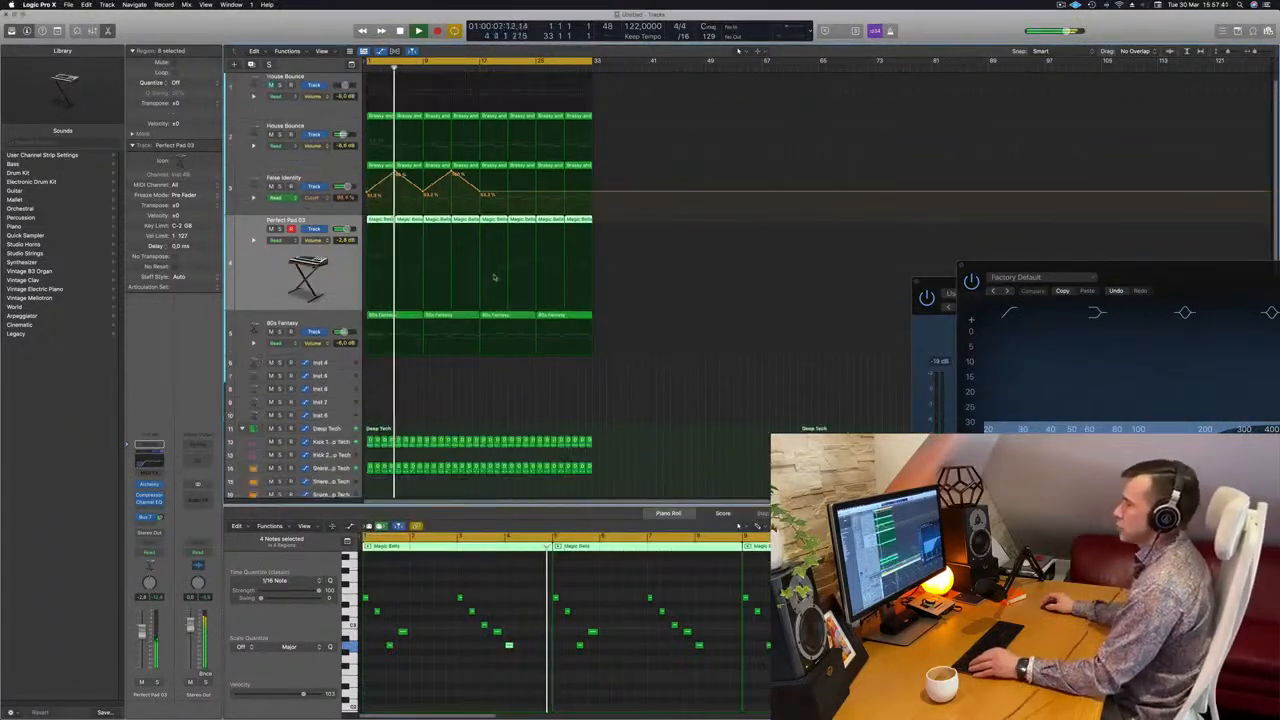
Try the mix with the first House Bounce track unmuted, and mute that track again
key(Return)
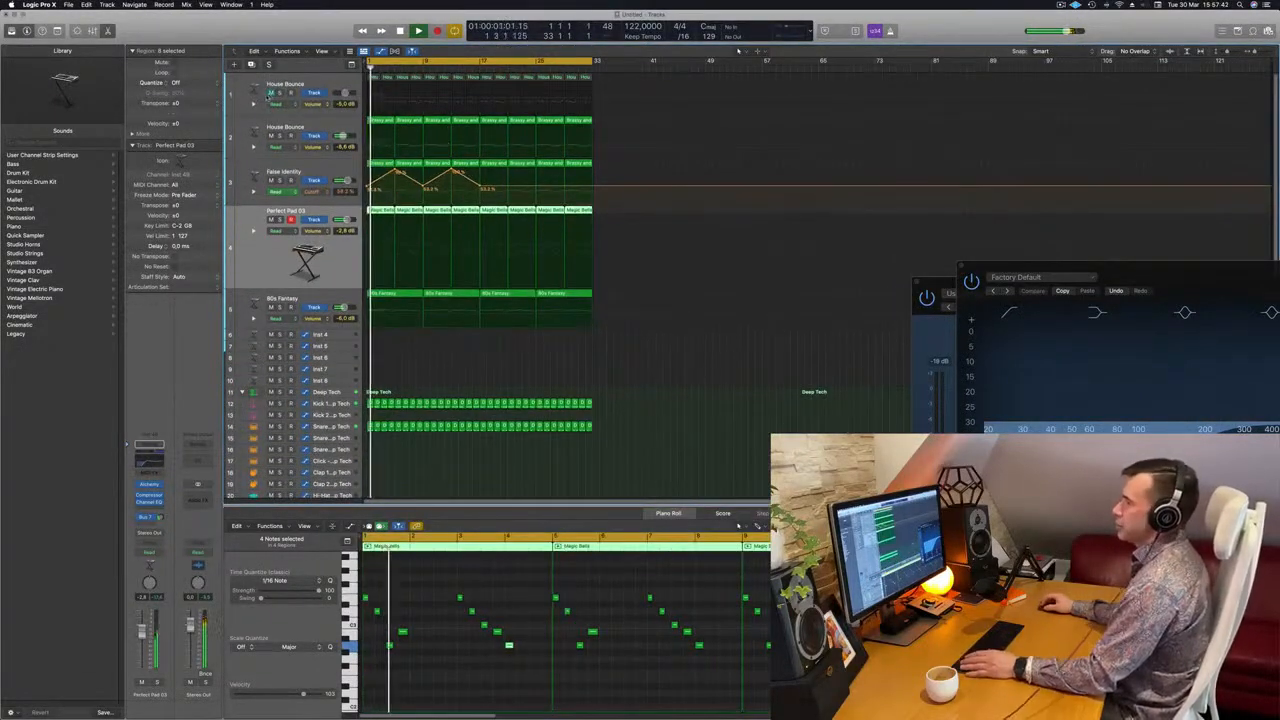
click(270, 92)
key(Return)
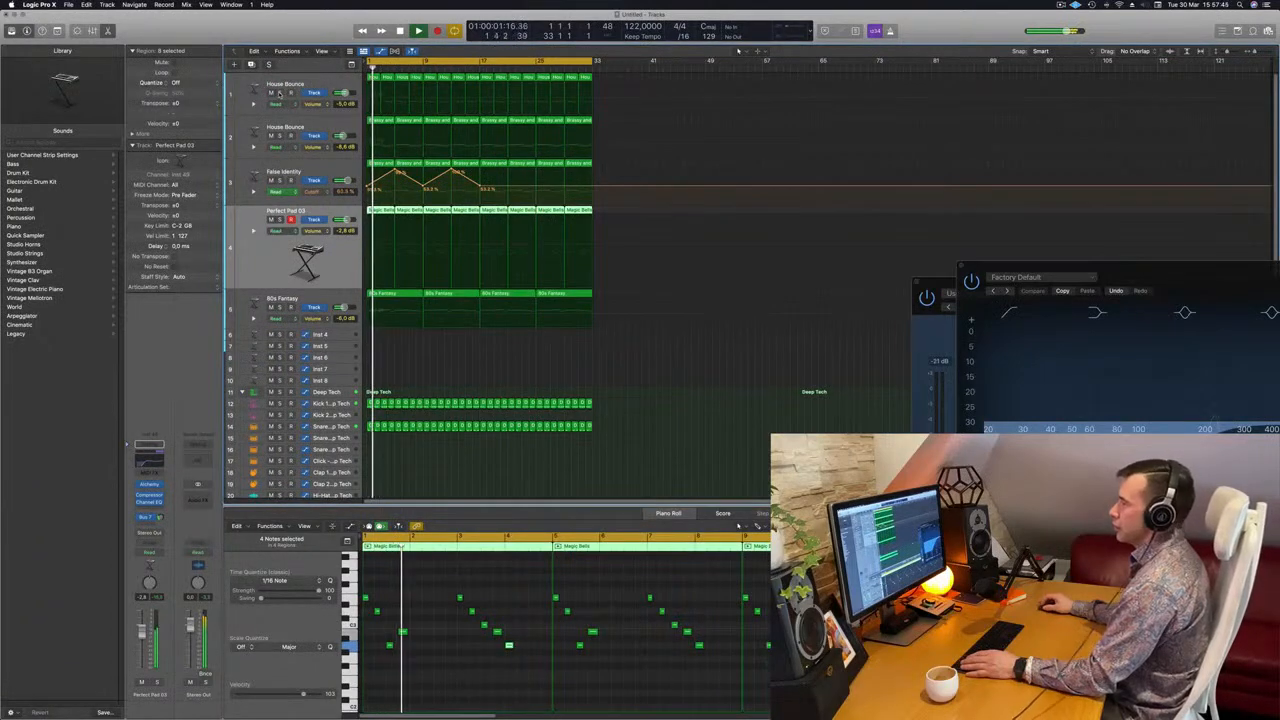
click(270, 92)
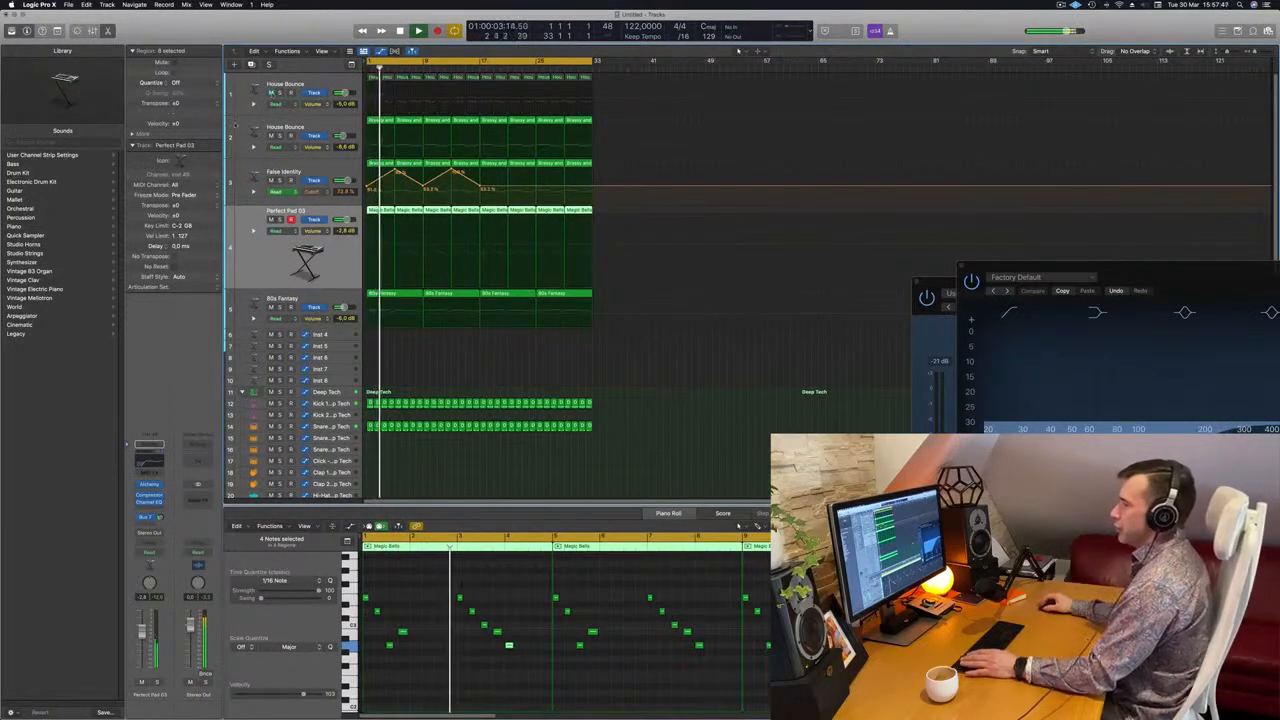
Check the second House Bounce track in solo and set its volume to -5.8 dB, closing its synth window
click(280, 135)
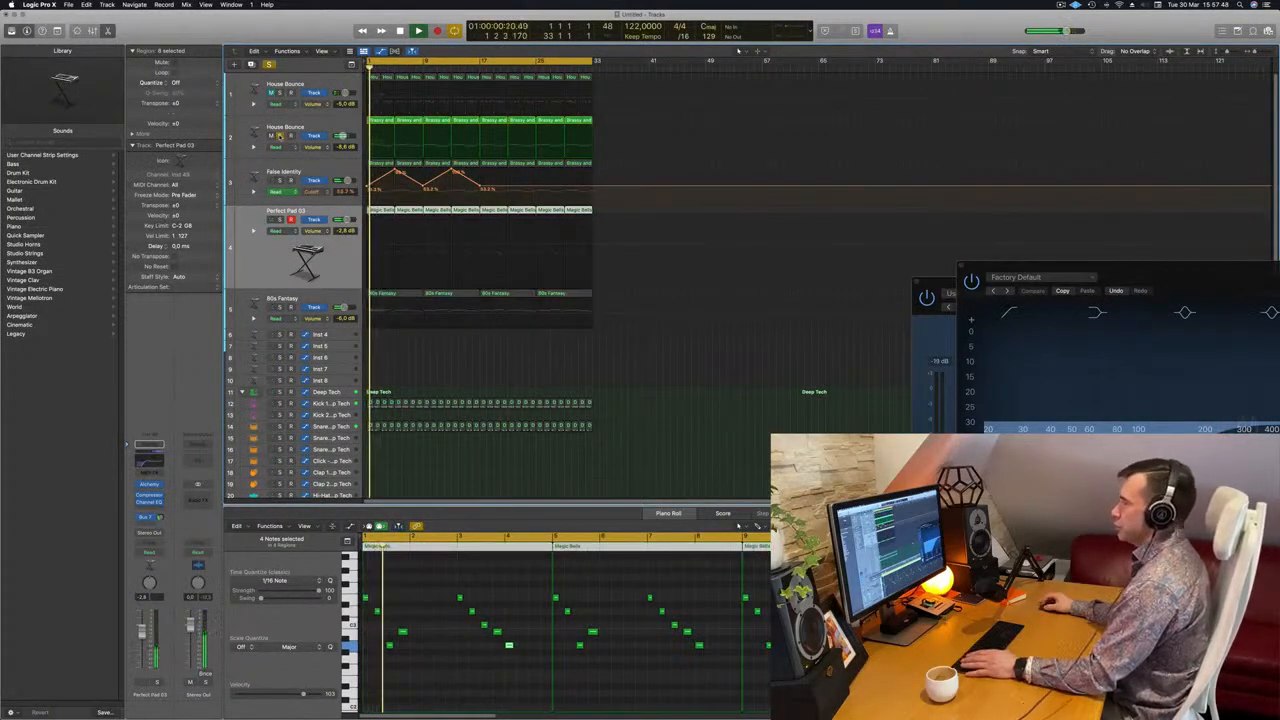
click(281, 135)
click(321, 126)
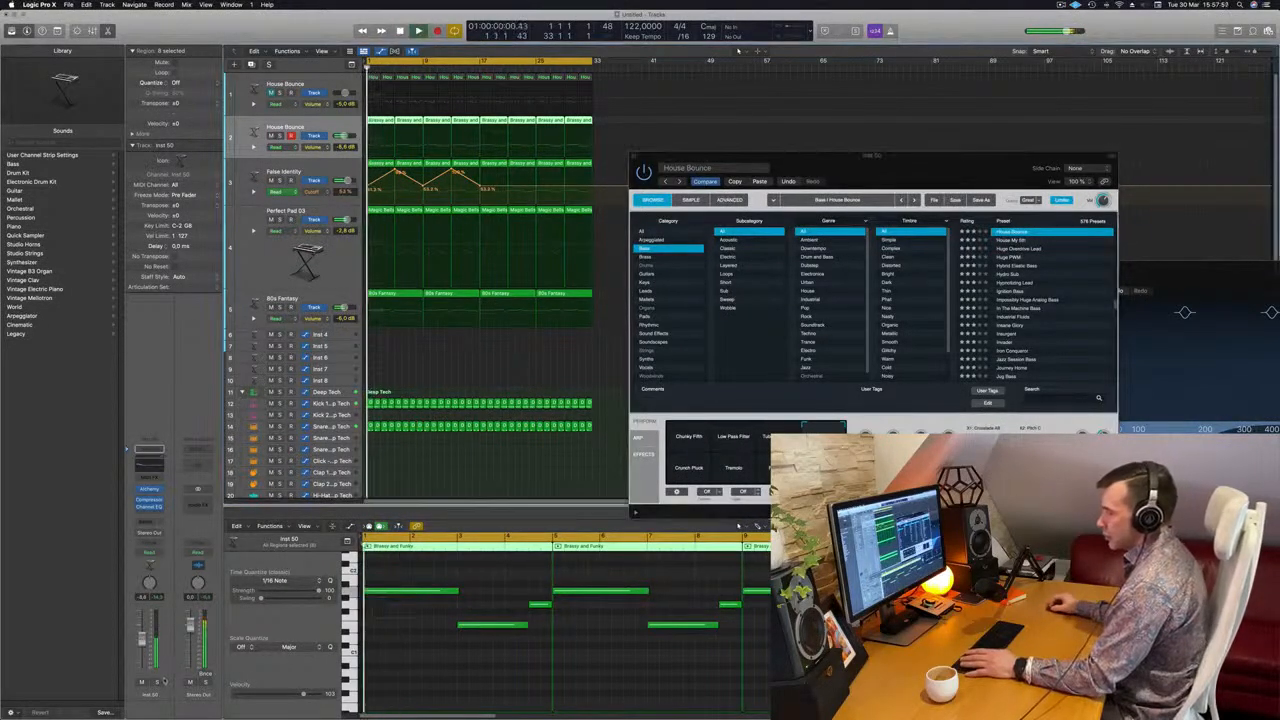
click(157, 683)
click(157, 683)
key(Return)
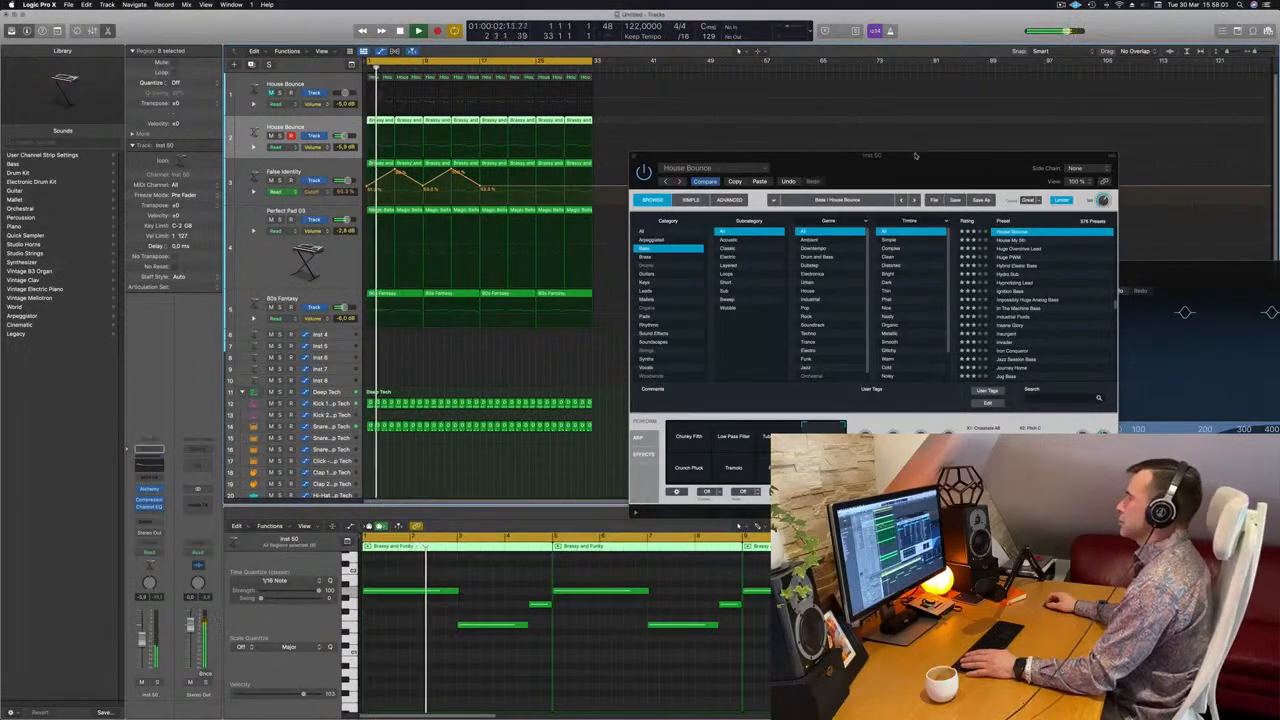
drag(914, 150, 824, 170)
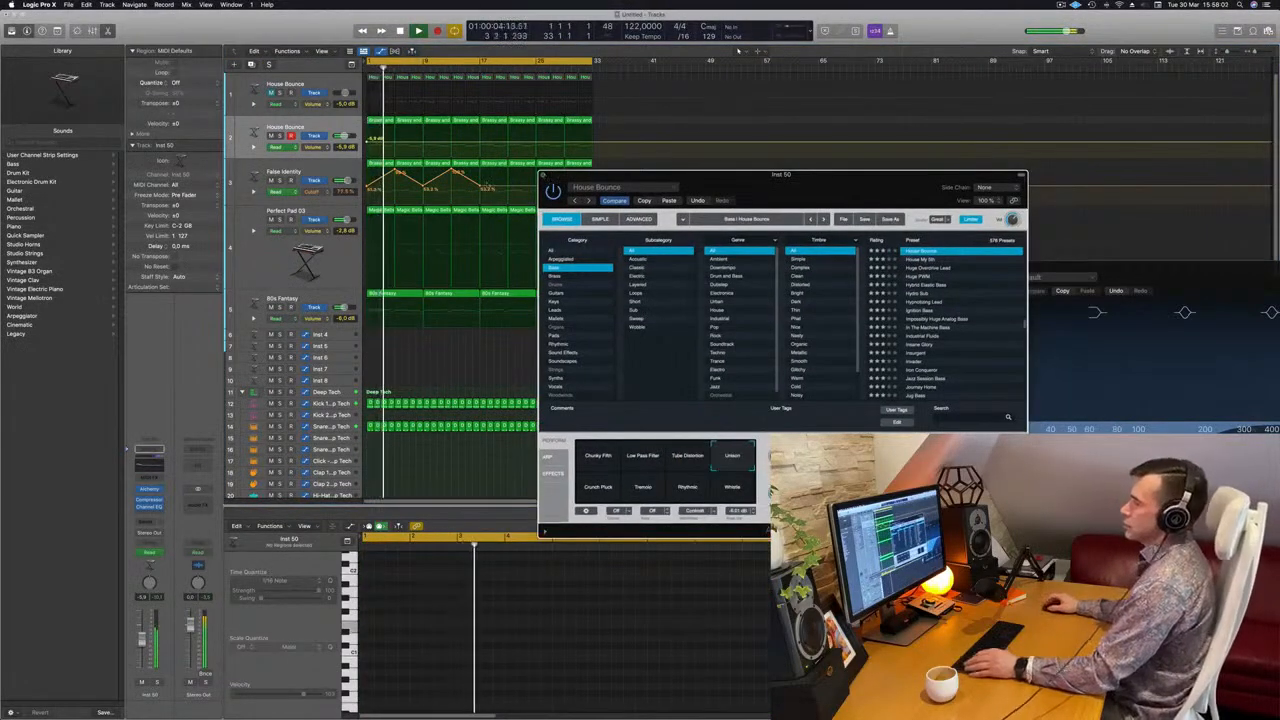
key(super+w)
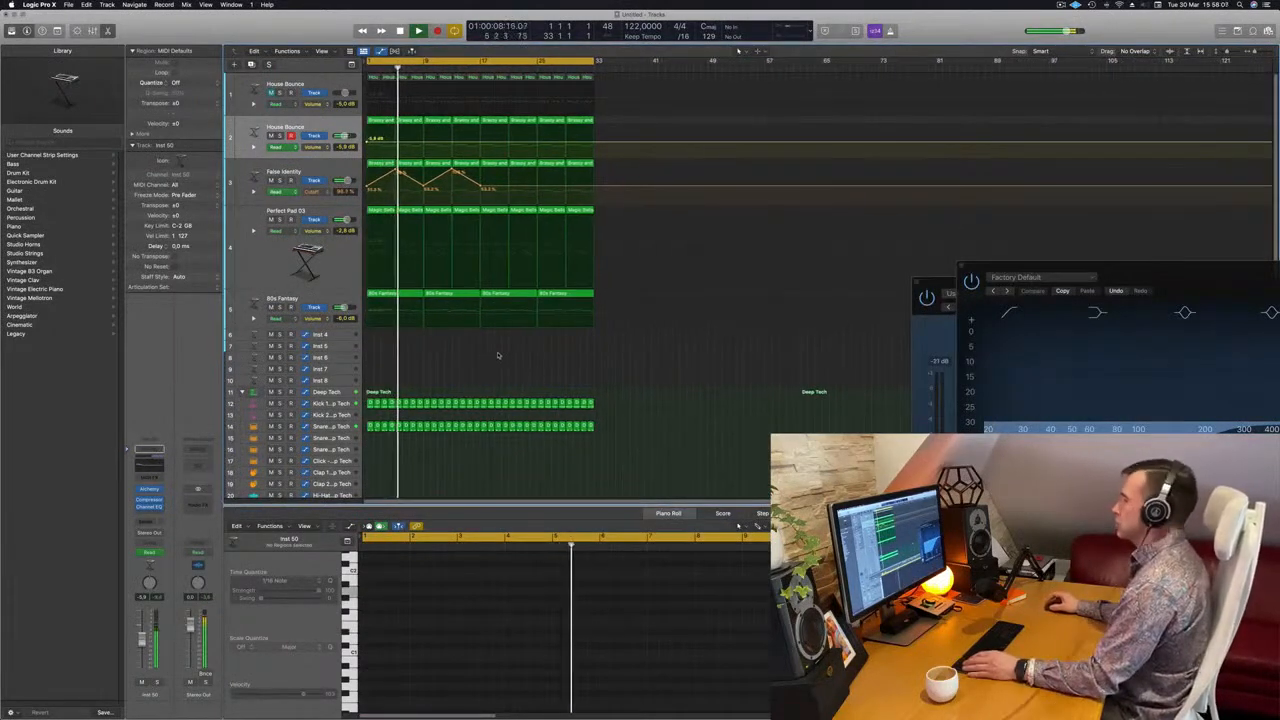
Add a Channel EQ to the 80s Fantasy track with a low cut at 525 Hz and 12 dB/Oct
click(258, 303)
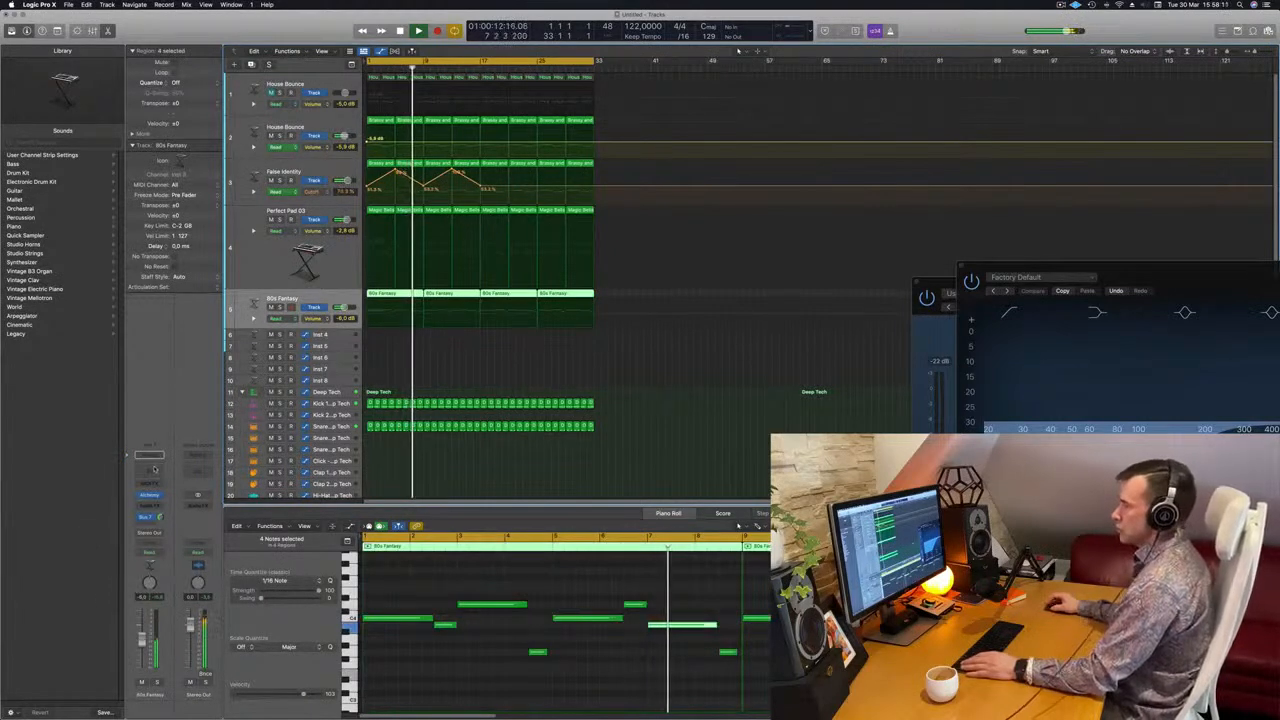
click(149, 456)
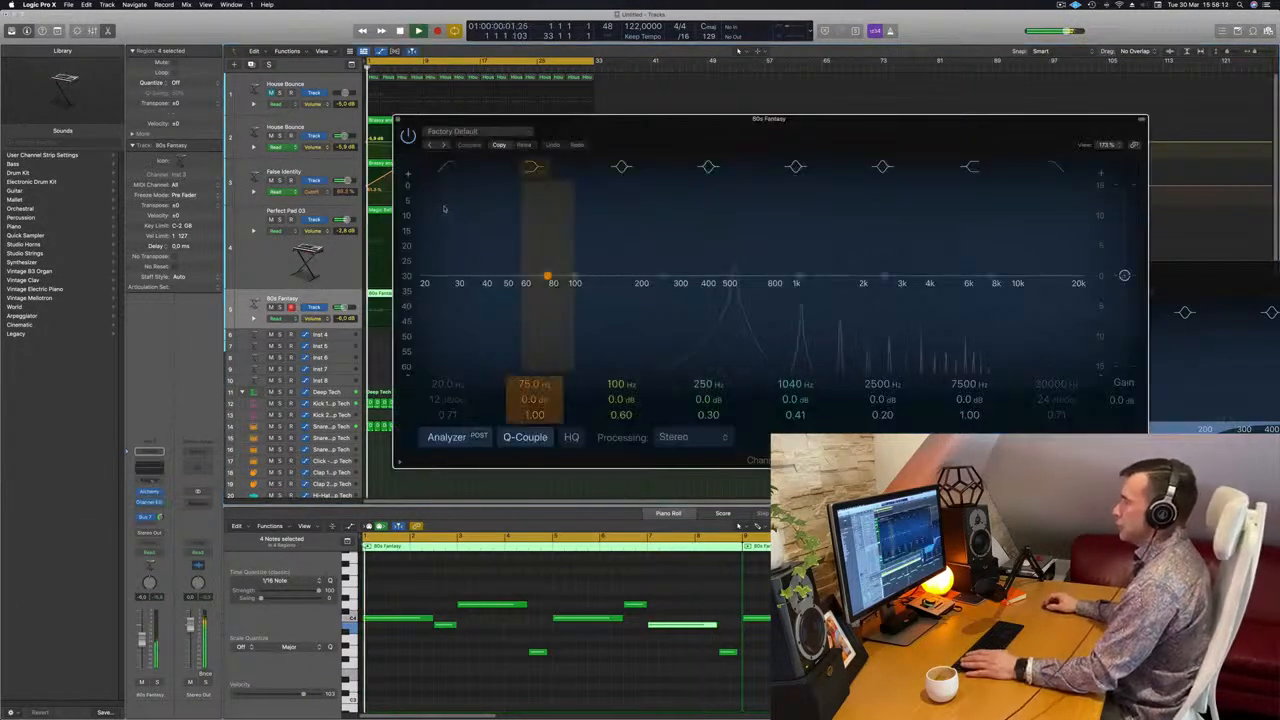
drag(464, 209, 727, 265)
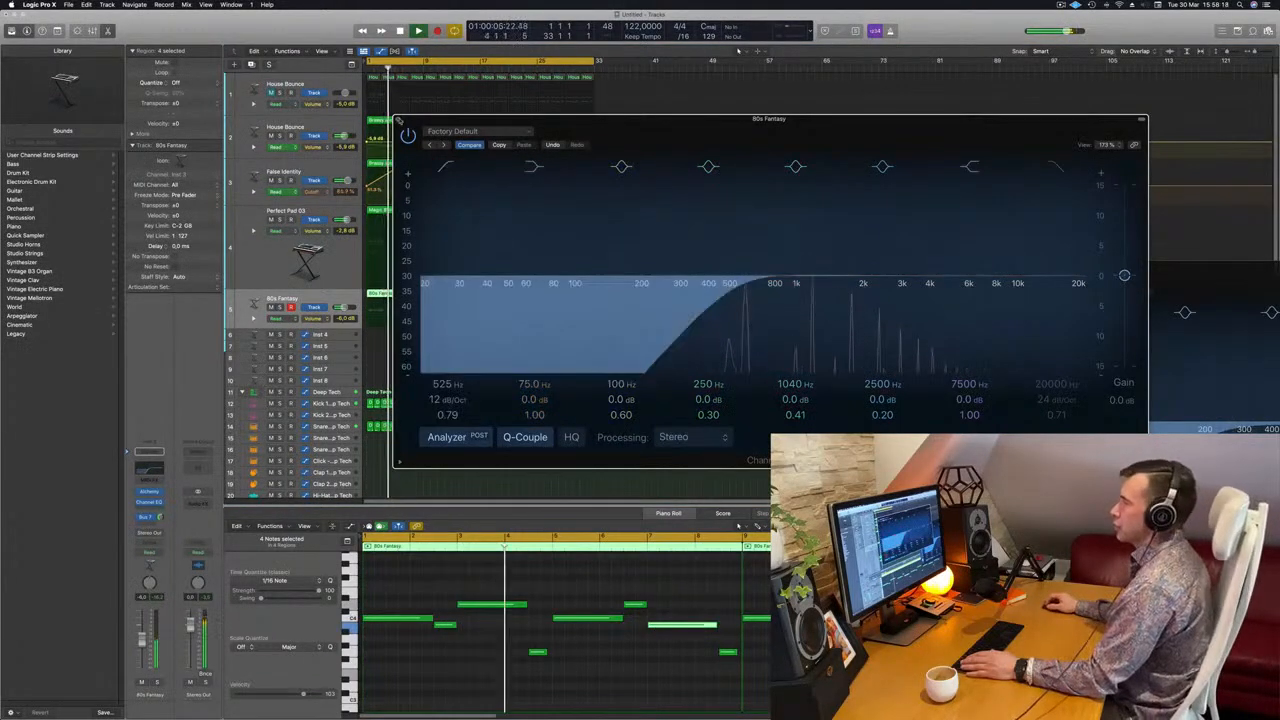
click(398, 120)
Draw a third Cutoff rise and fall on False Identity from bar 17 to bar 25, peaking at bar 21
click(267, 267)
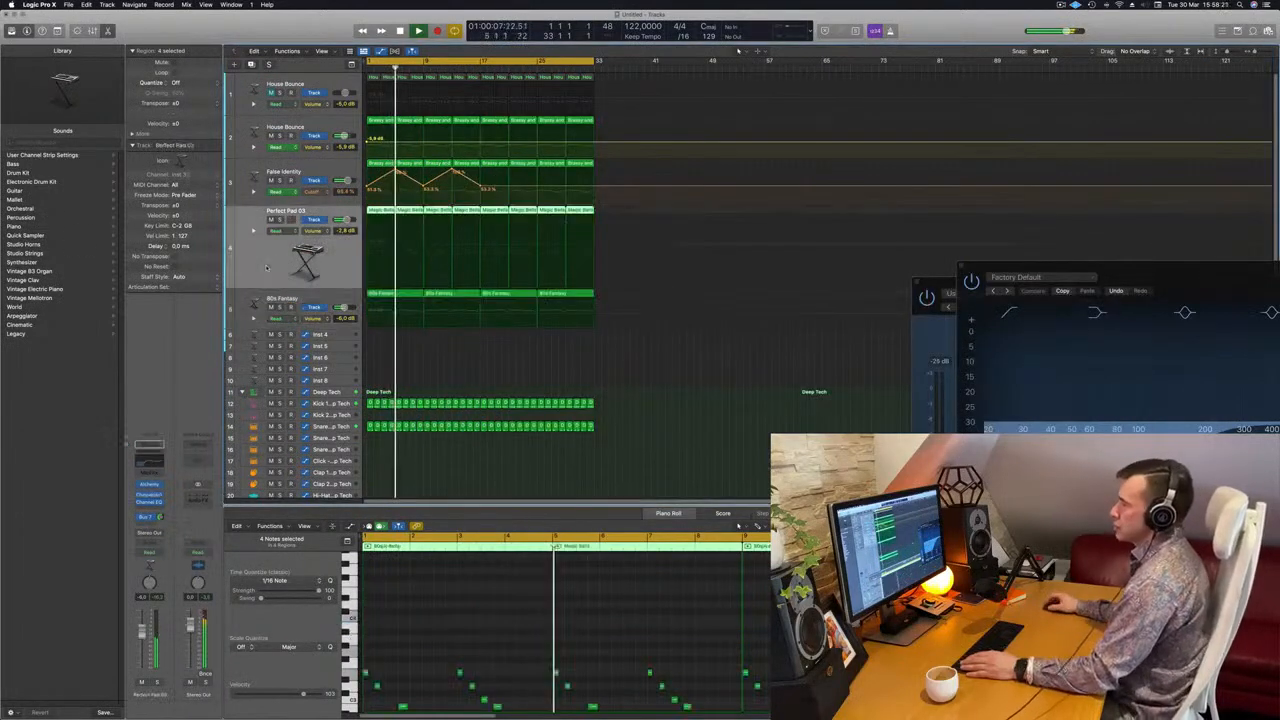
mouse_move(517, 188)
mouse_down()
mouse_move(517, 228)
mouse_move(517, 171)
mouse_up()
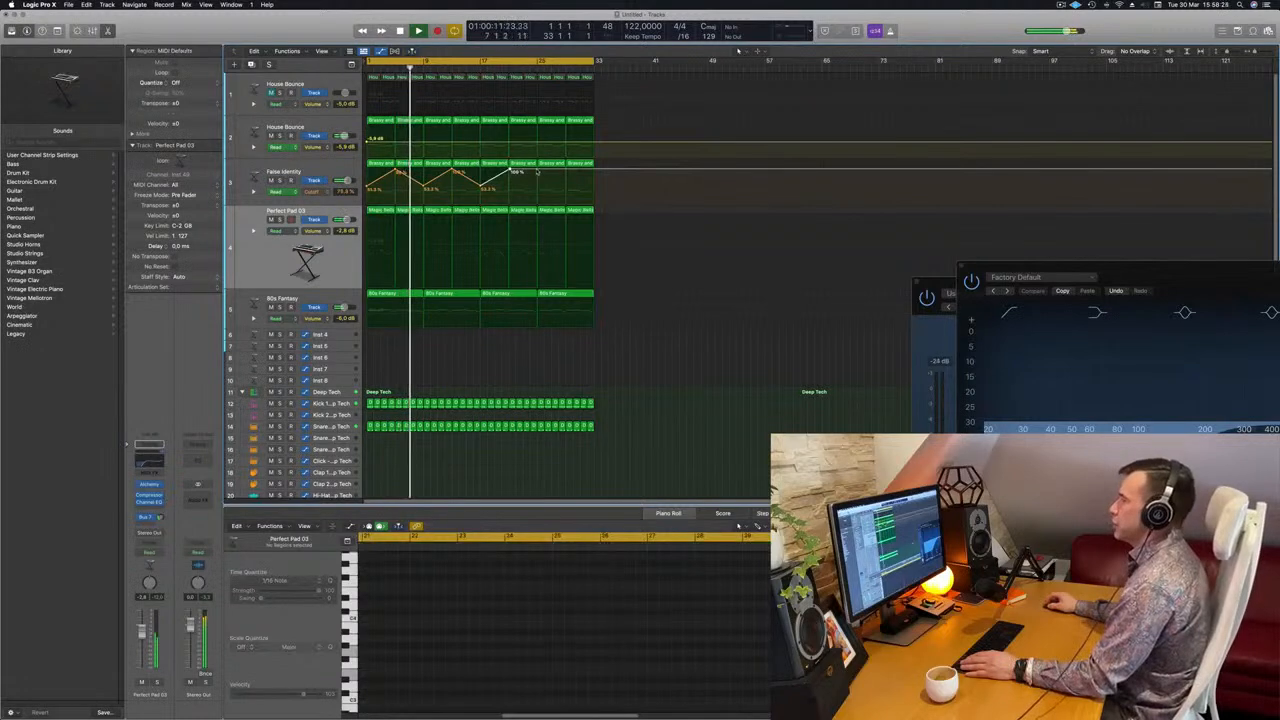
scroll(512, 238, down, 5)
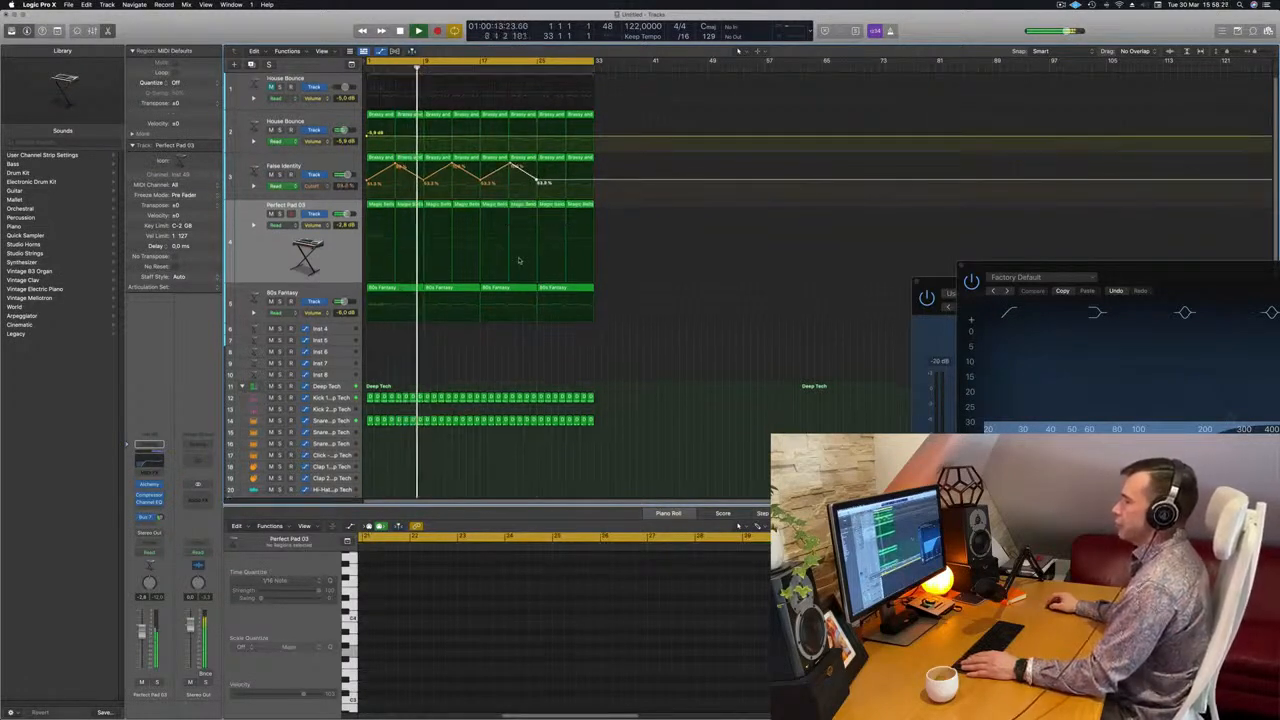
Copy the first one-bar Kick 1 region to bar 1 of the Shaker 2 track and show its notes enlarged
scroll(501, 295, down, 5)
key(Return)
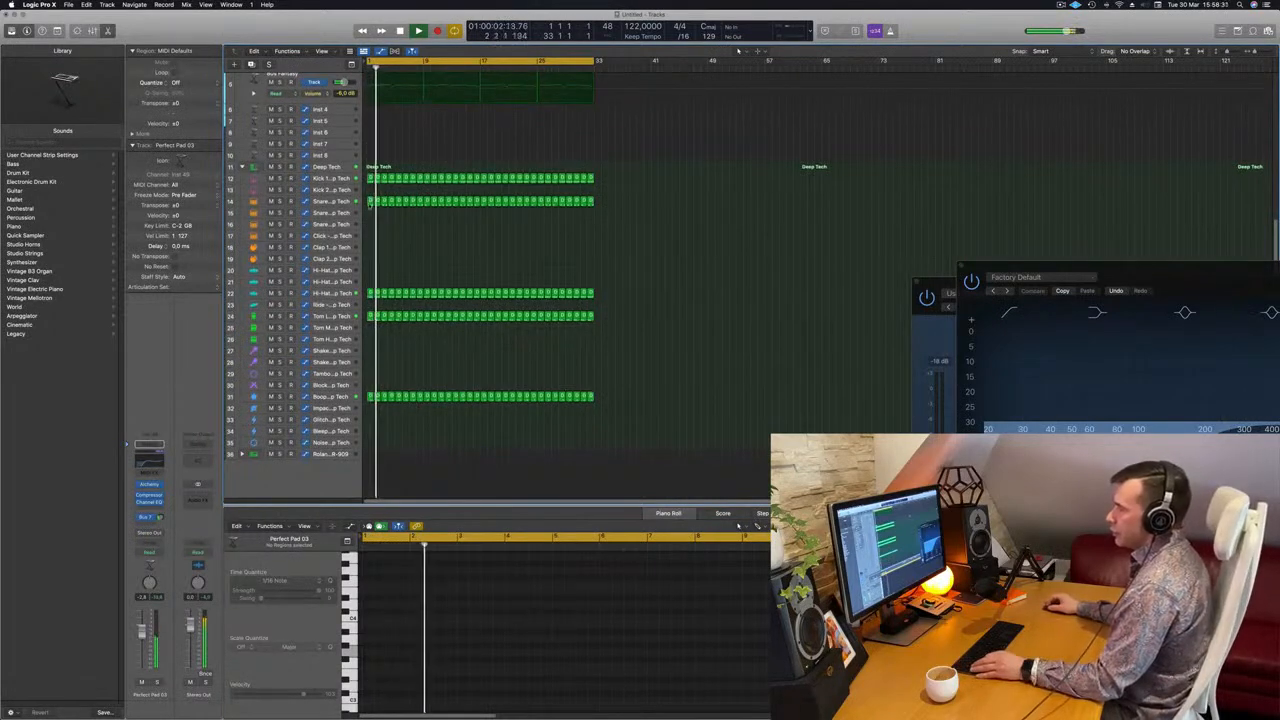
click(372, 179)
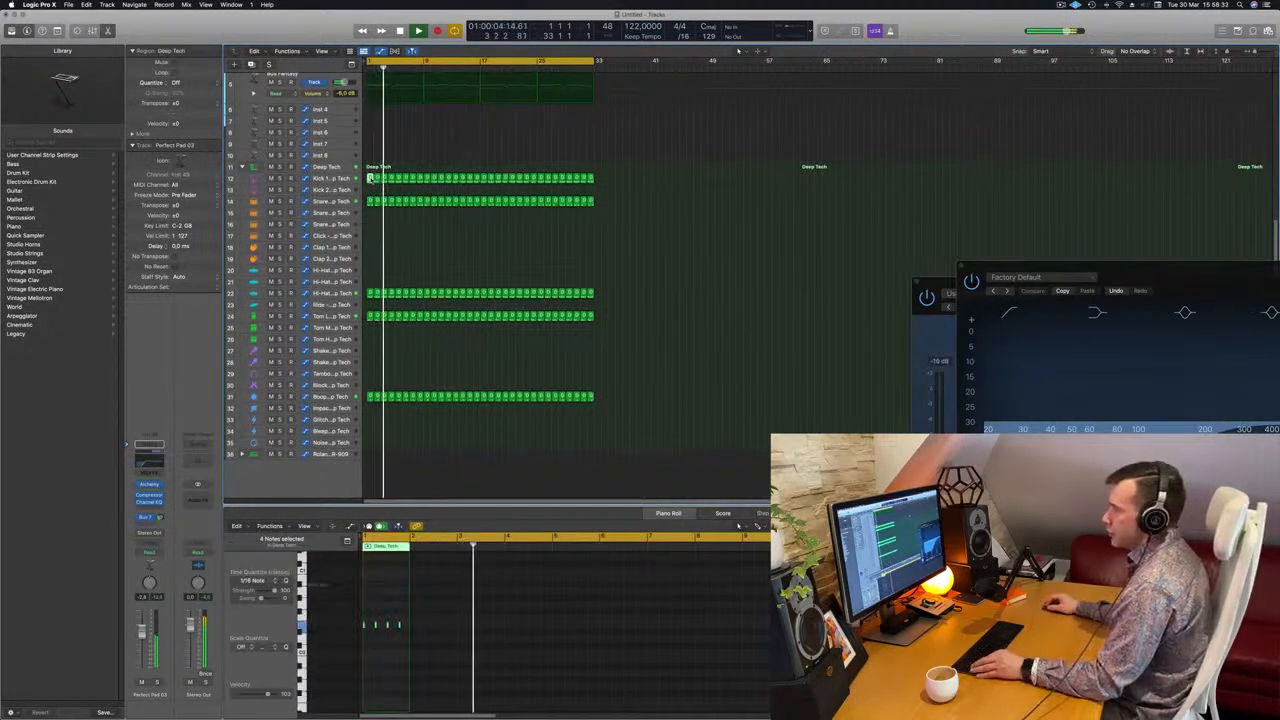
drag(376, 347, 370, 362)
scroll(410, 597, right, 3)
click(403, 648)
key(Delete)
key(Return)
scroll(403, 650, right, 3)
scroll(403, 650, up, 4)
key(Return)
scroll(403, 650, left, 2)
key(Return)
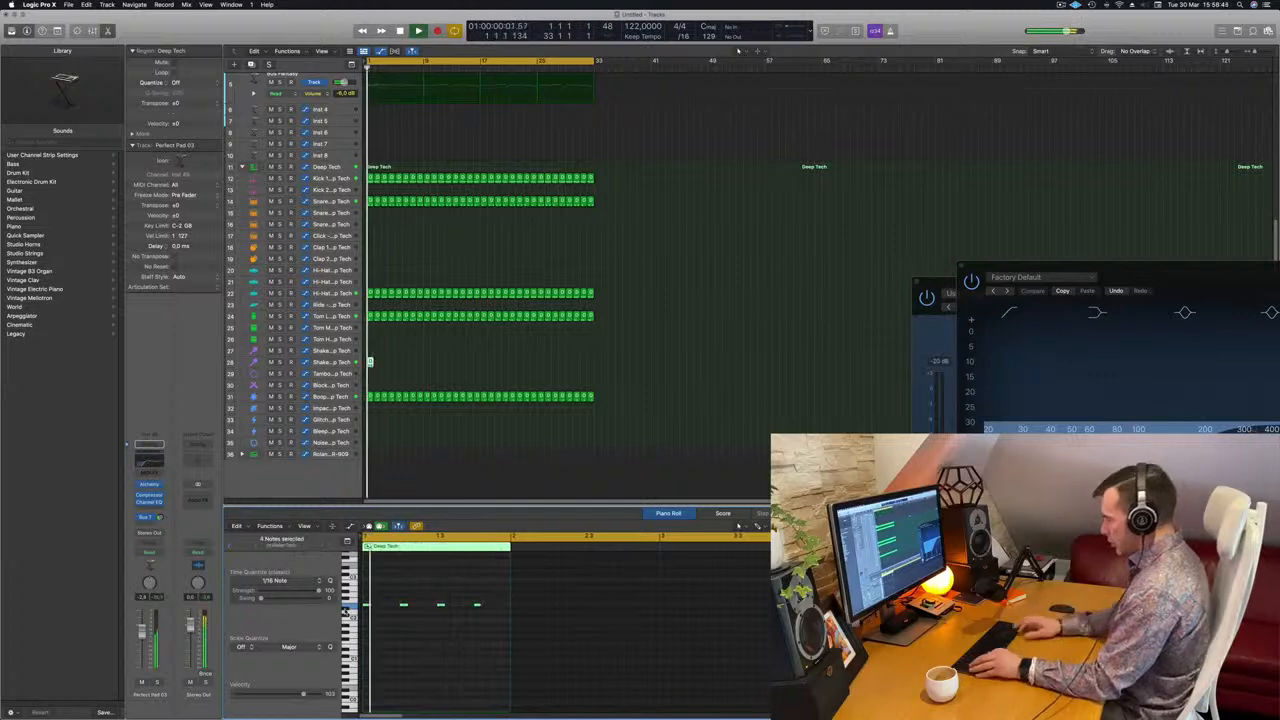
Transpose the four notes in the Shaker 2 region up one octave and listen to them
key(alt+shift+Up)
key(space)
scroll(389, 594, up, 2)
key(Return)
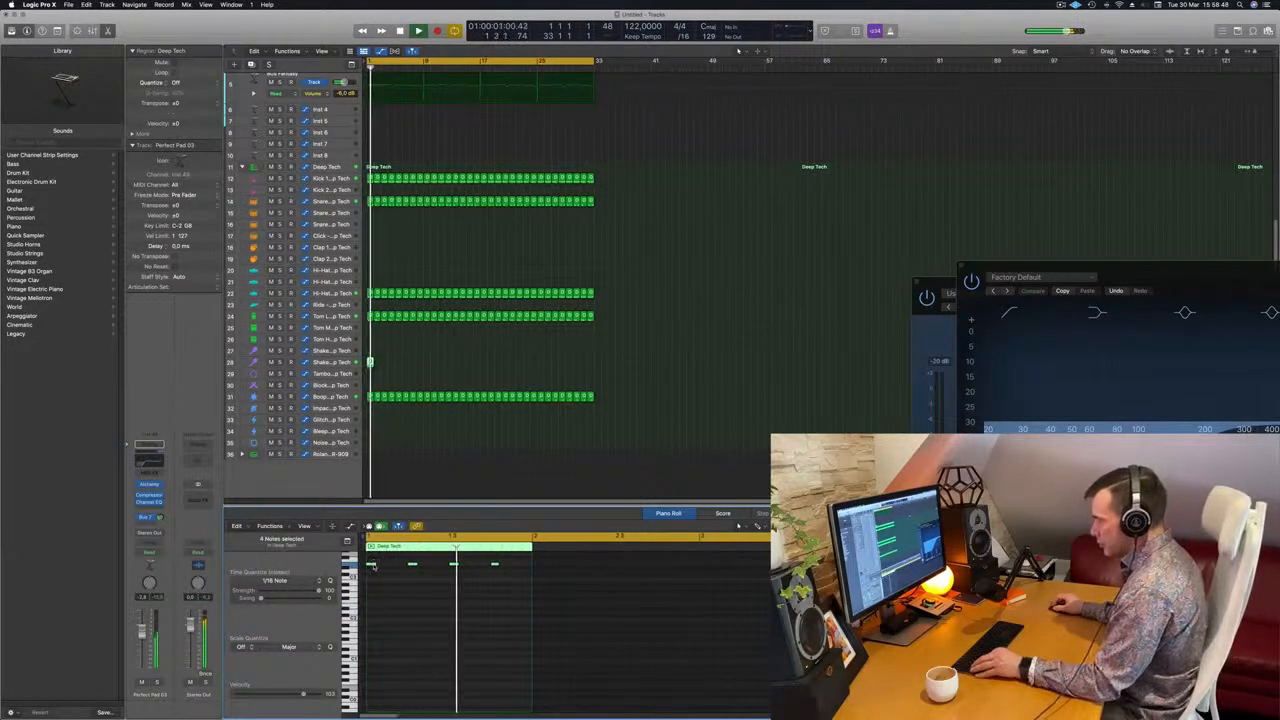
Fill the one-bar shaker region with sixteenth notes by duplicating the existing notes into the gaps
key(space)
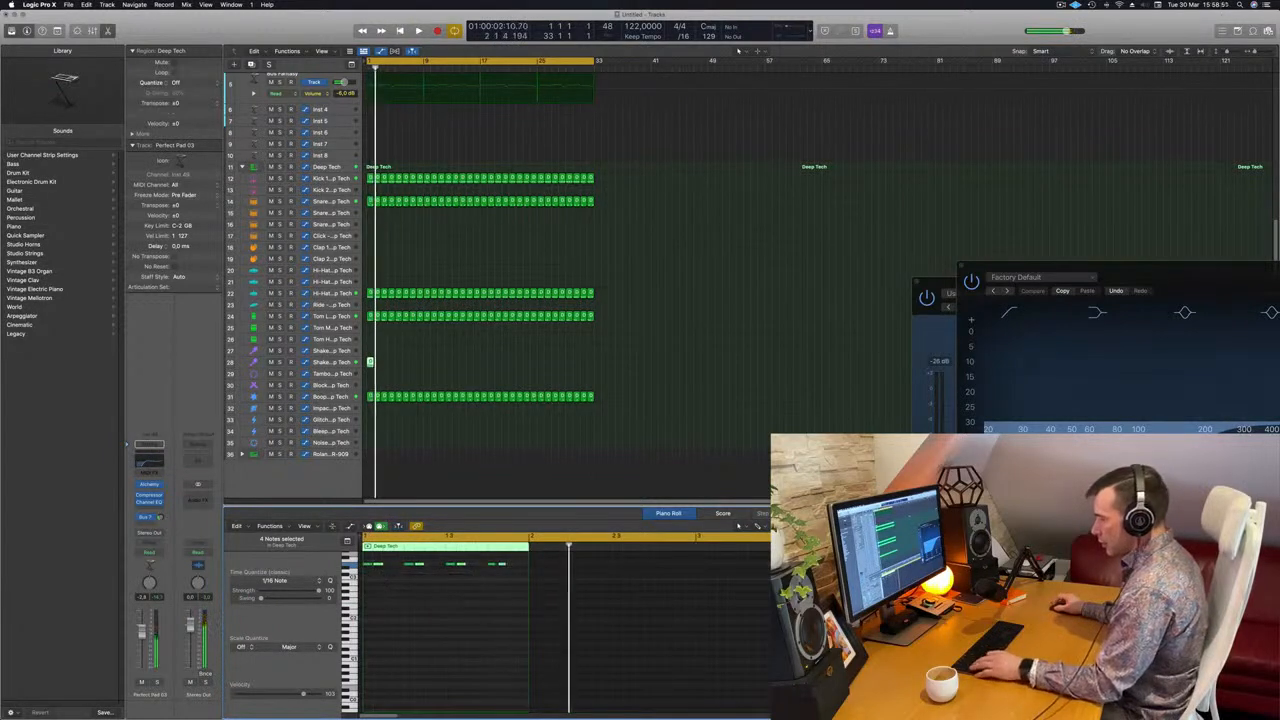
drag(368, 566, 393, 571)
key(space)
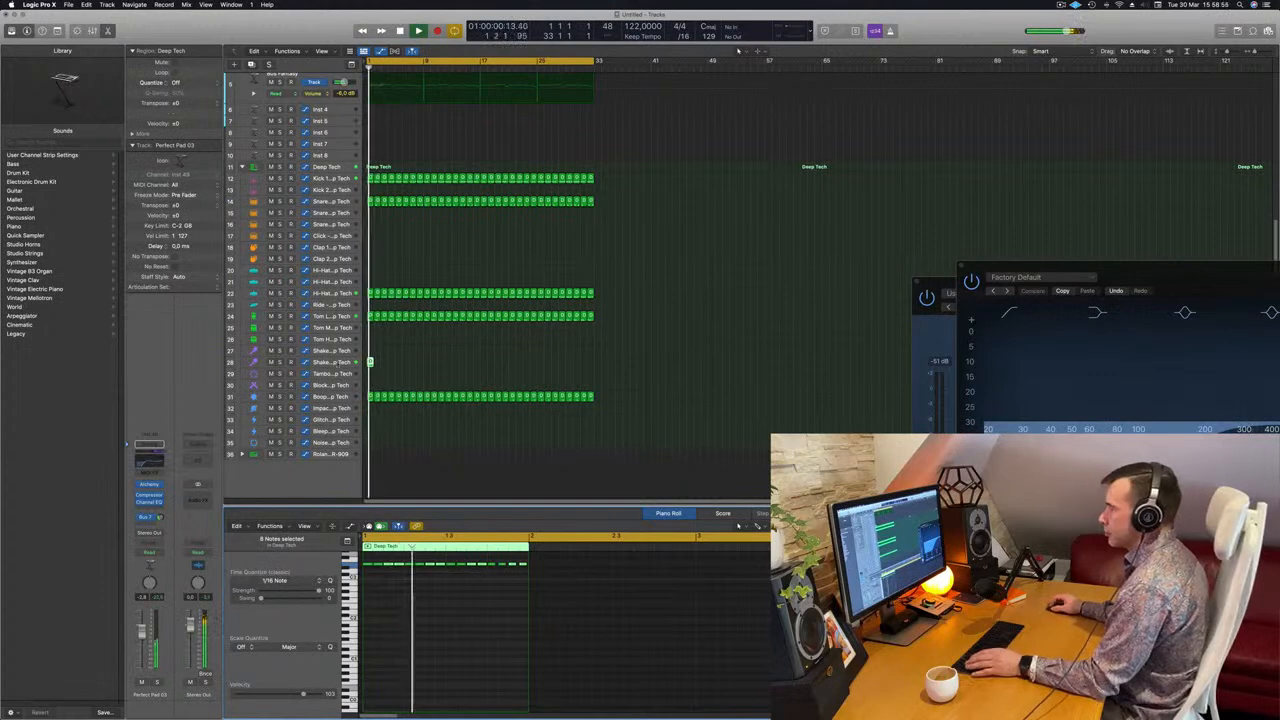
Repeat the shaker region across all 32 bars, enlarge the Shaker 2 track and set its volume to -24.5 dB
click(343, 362)
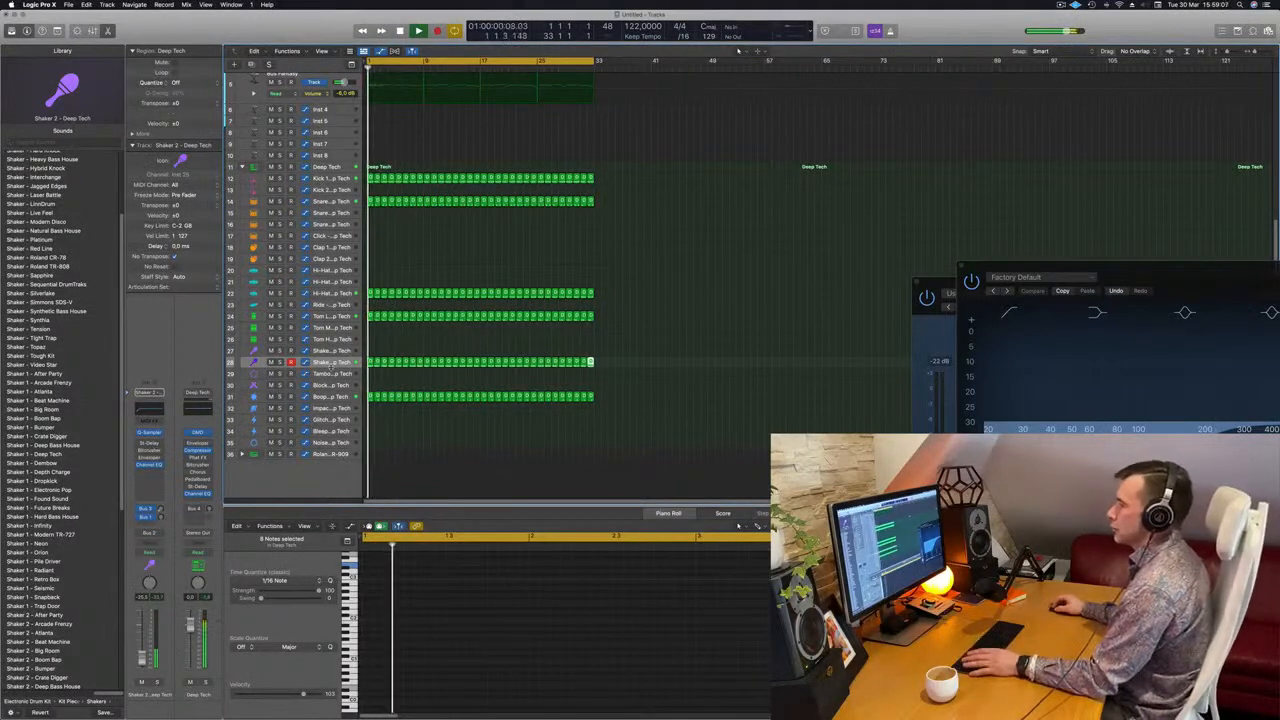
drag(331, 367, 318, 407)
key(space)
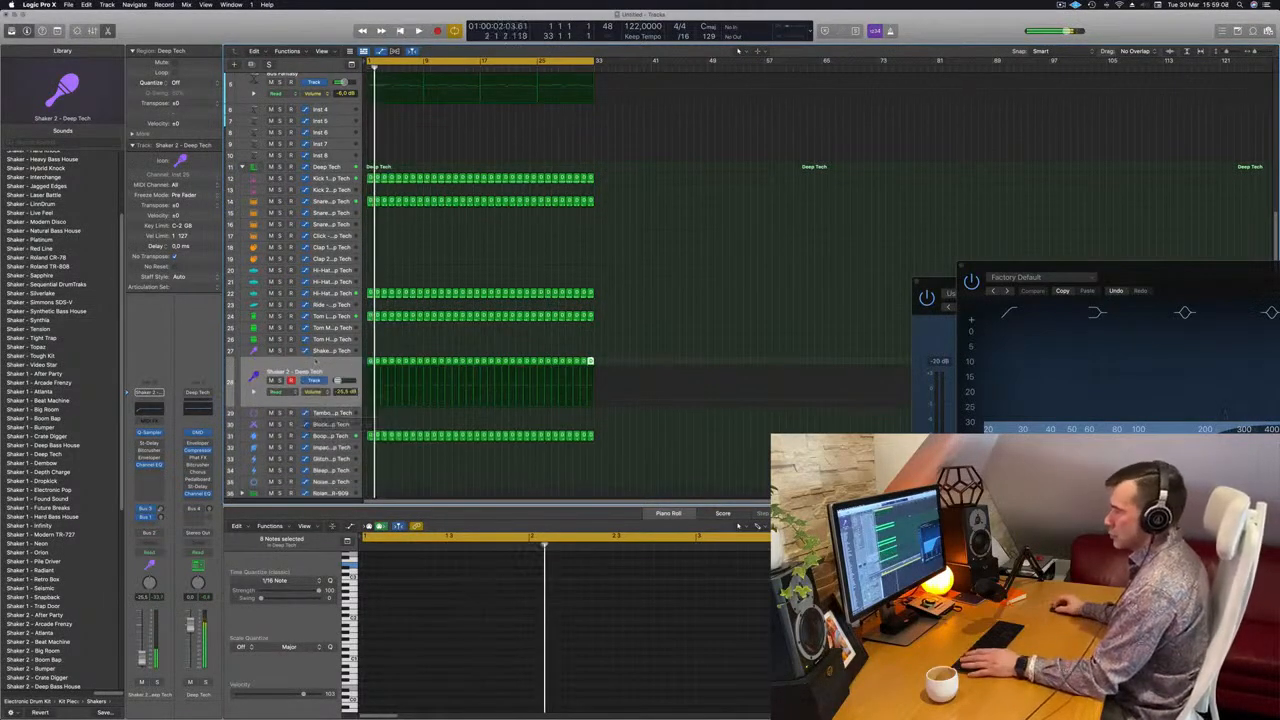
click(323, 367)
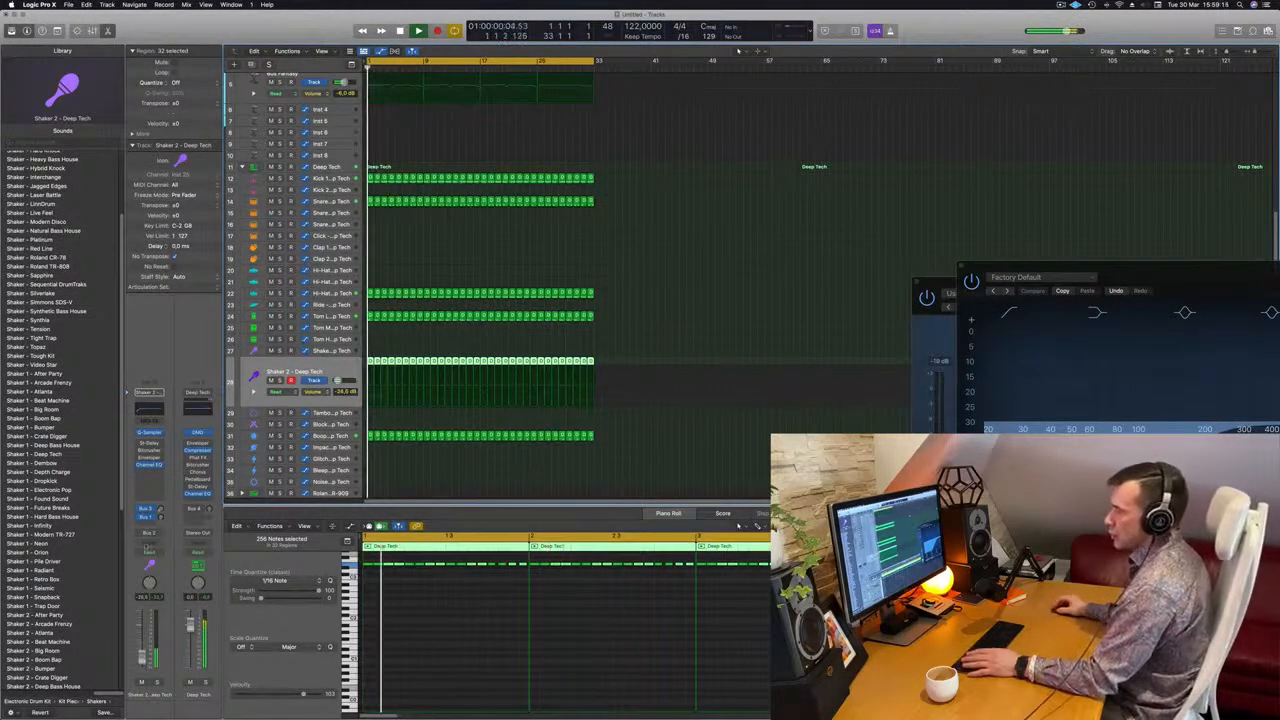
Insert a stereo Compressor on Shaker 2, sidechained from Kick 1 - Deep Tech (Inst 9), with a 0 ms attack
click(148, 472)
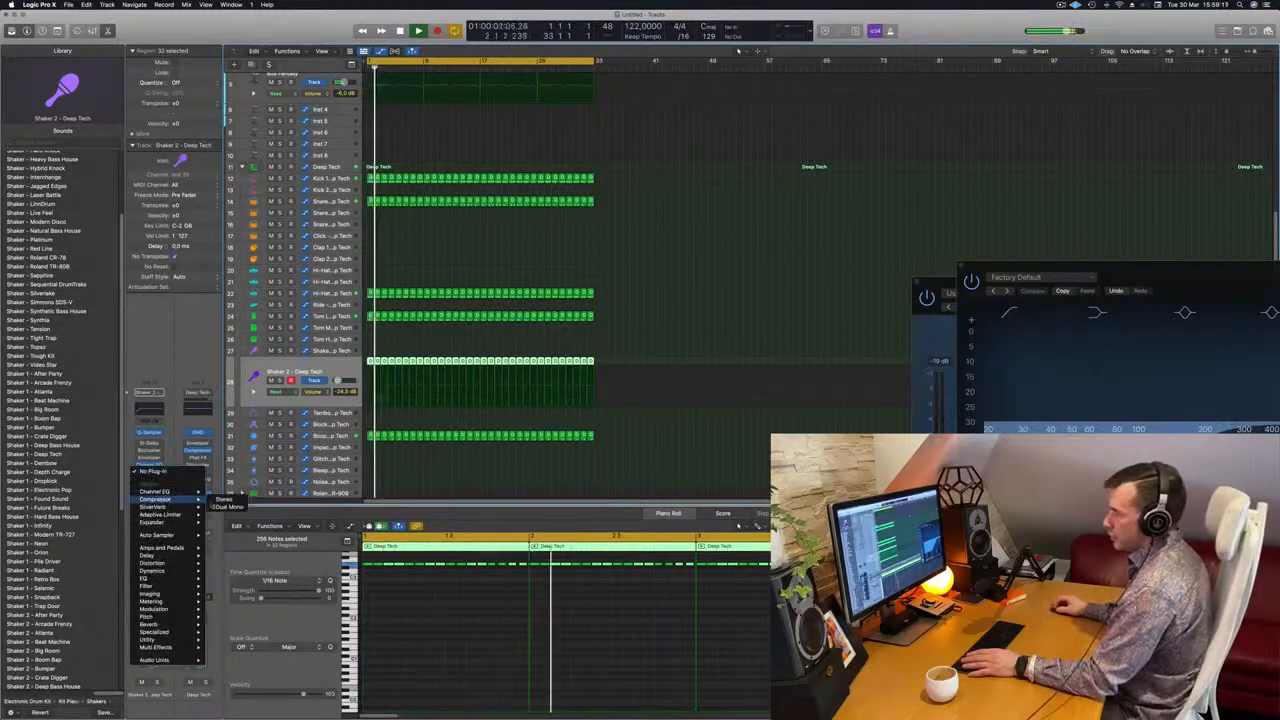
click(226, 499)
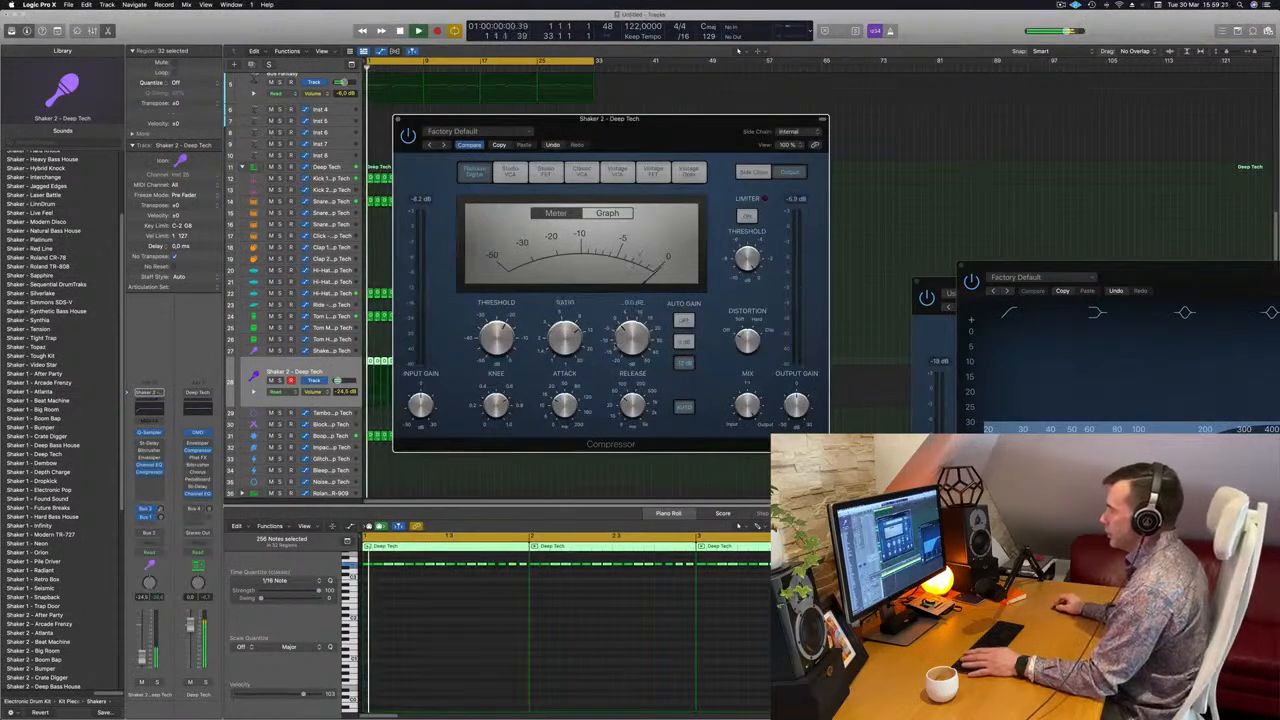
click(790, 131)
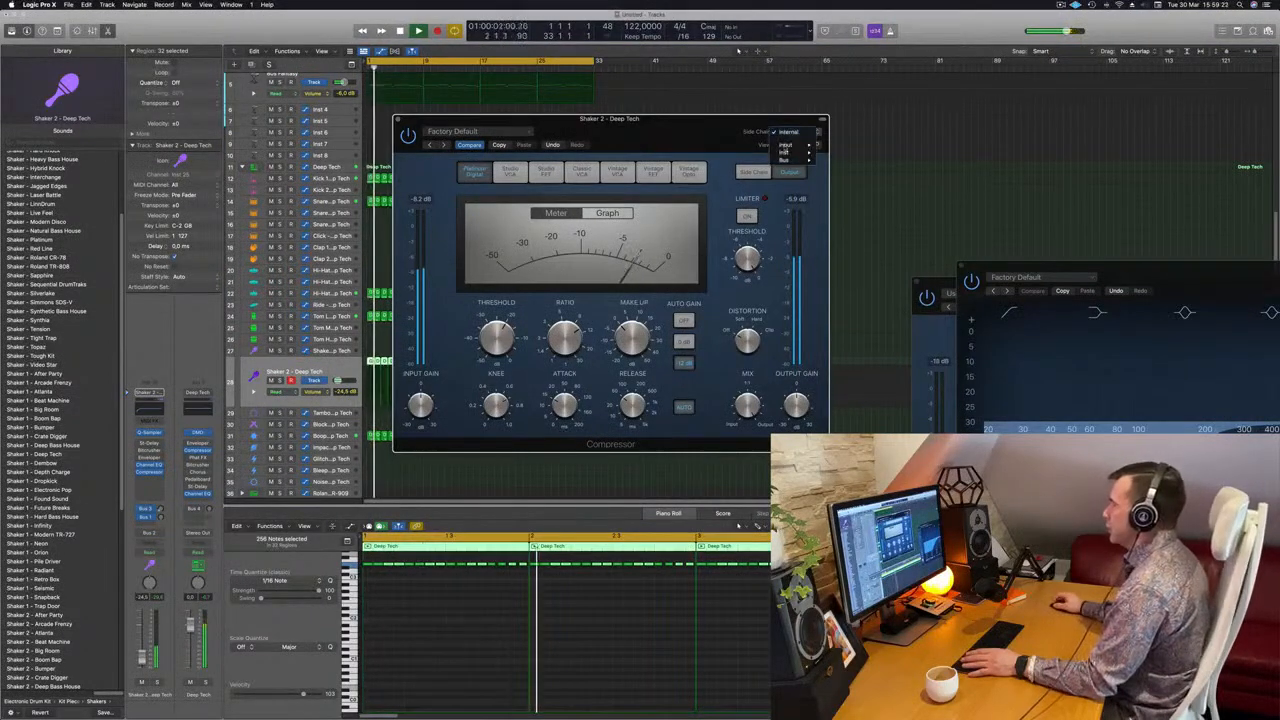
mouse_move(791, 153)
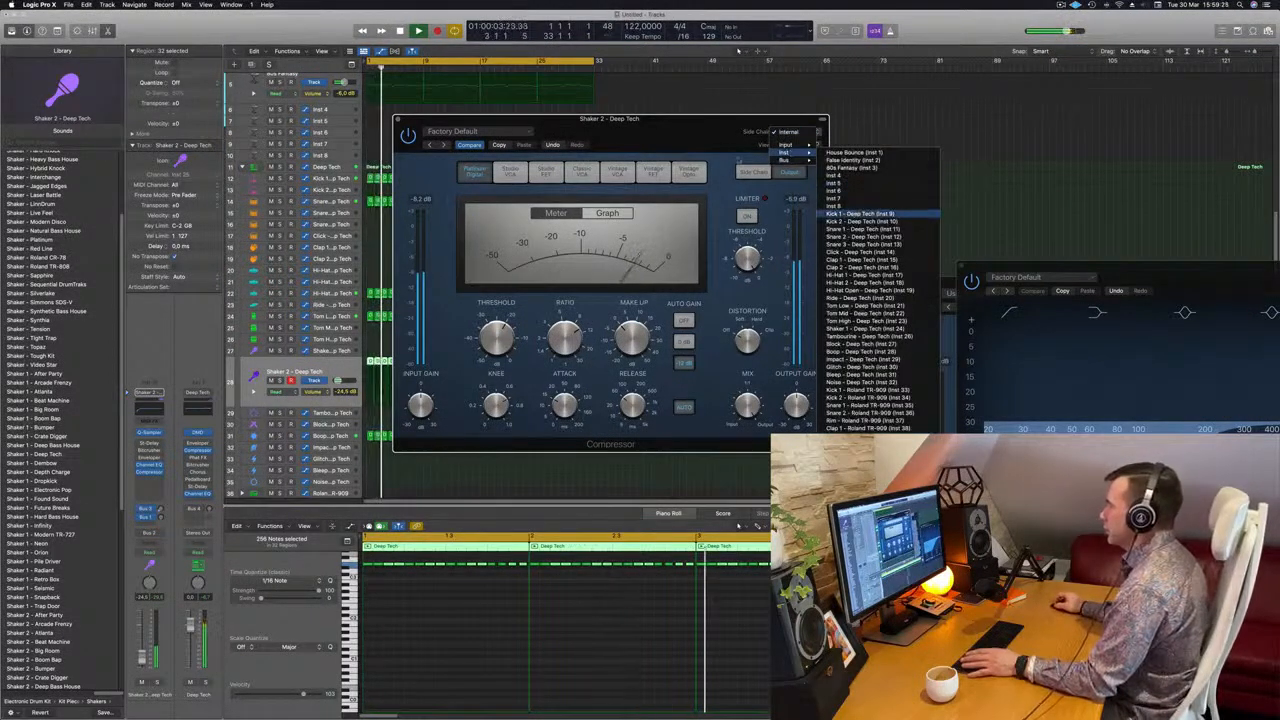
click(840, 206)
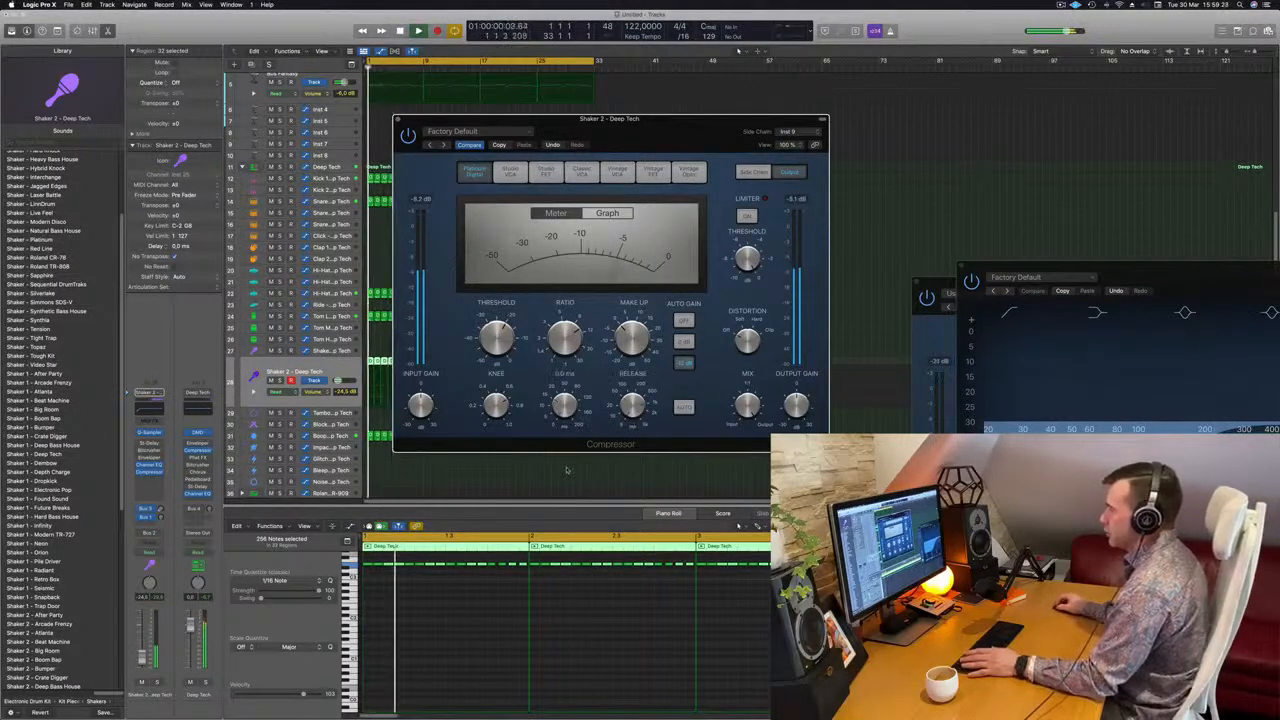
Close the Shaker 2 Compressor and restart playback from the beginning to hear the ducked shaker
drag(654, 141, 712, 145)
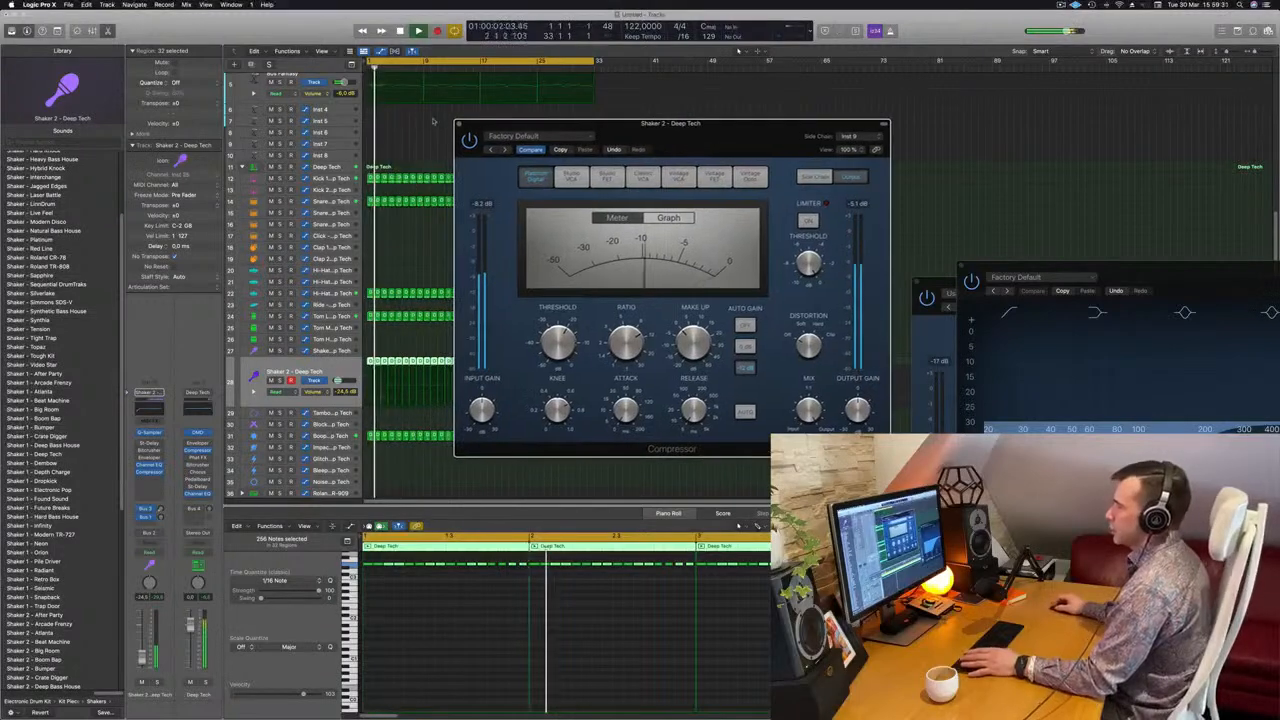
click(455, 122)
key(space)
key(space)
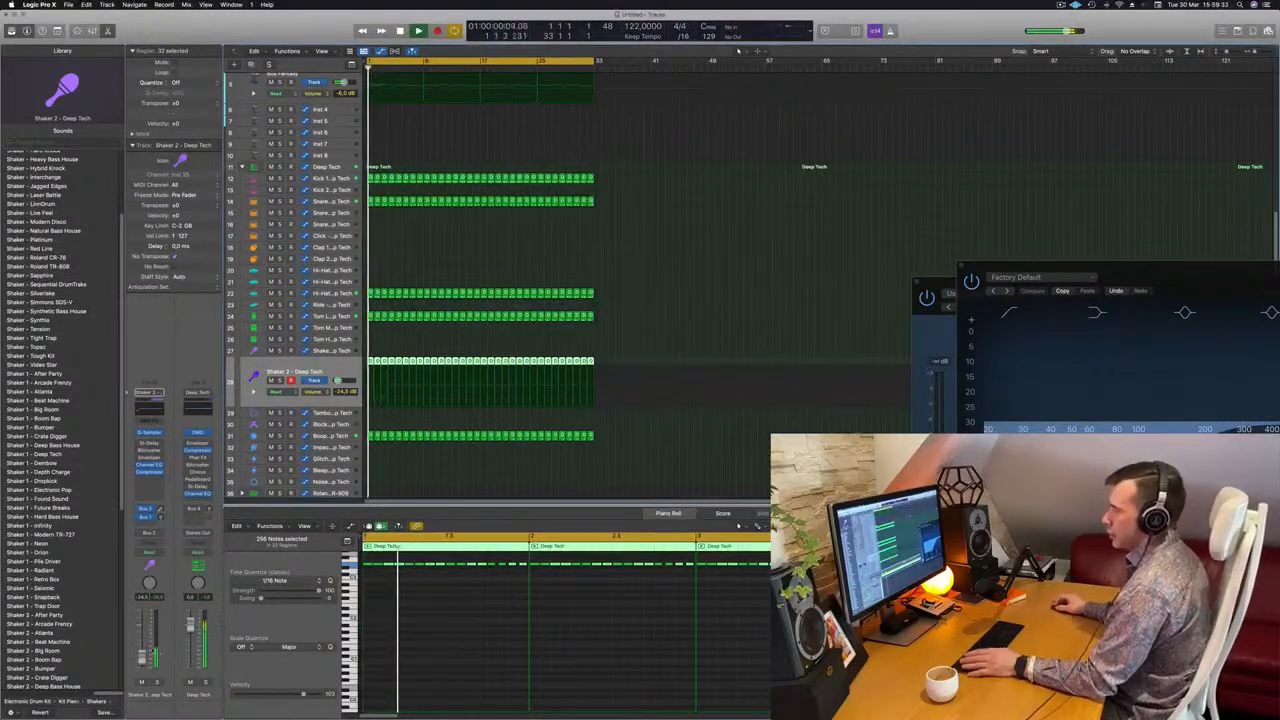